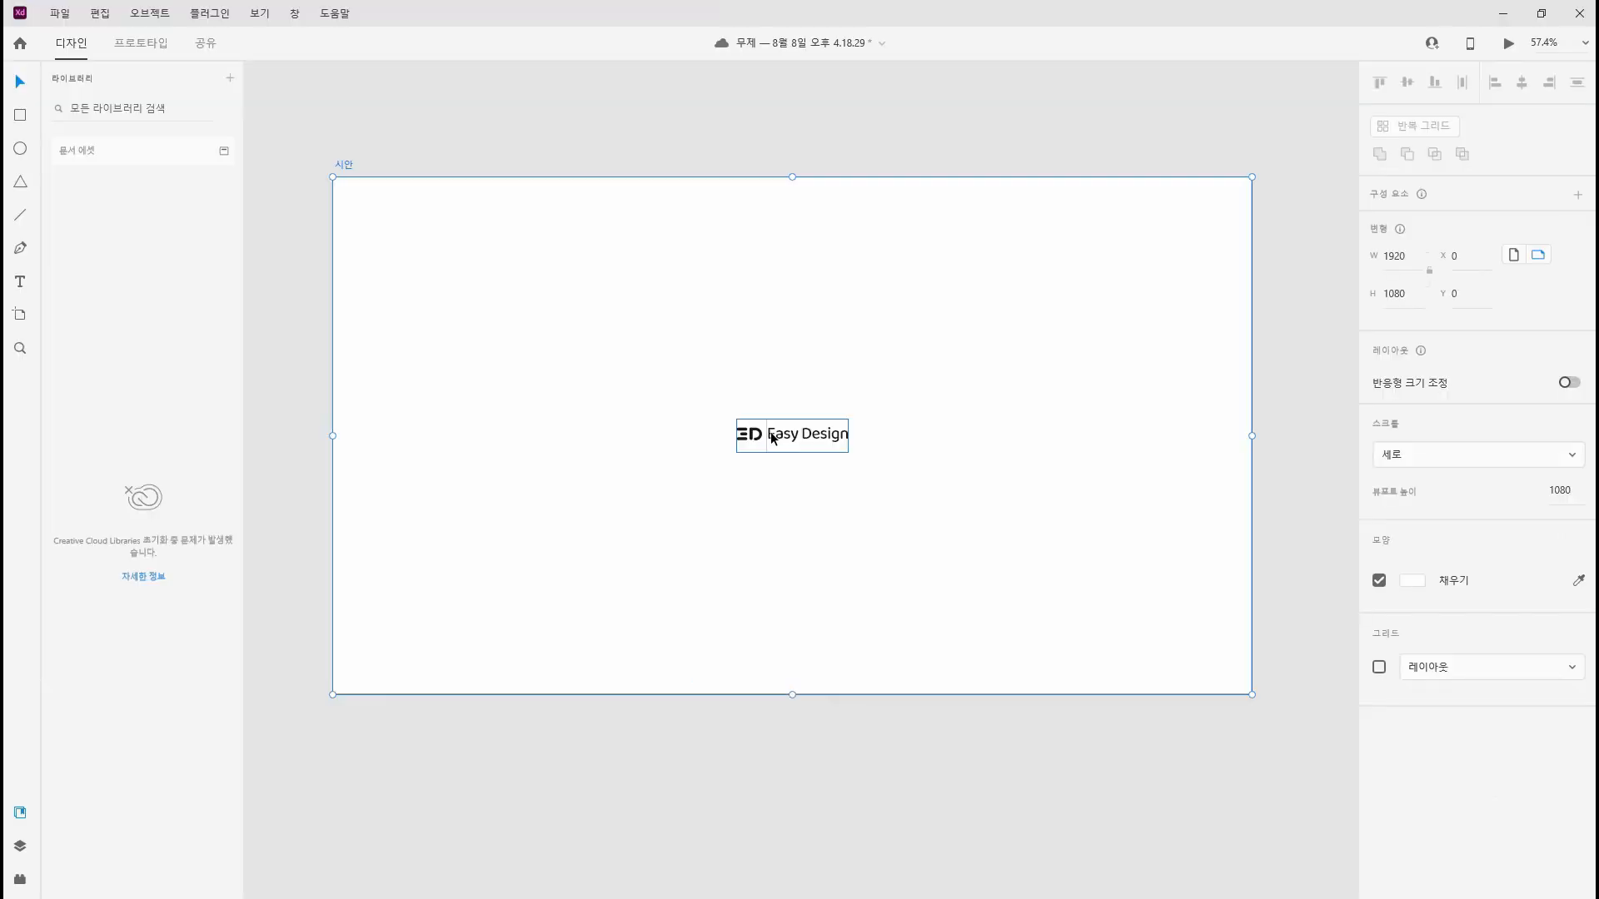
Move the Easy Design logo to the artboard's top-left corner at X 0, Y 0
{"action": "left_click", "coordinate": [813, 443]}
{"action": "left_click_drag", "start_coordinate": [813, 443], "coordinate": [412, 193]}
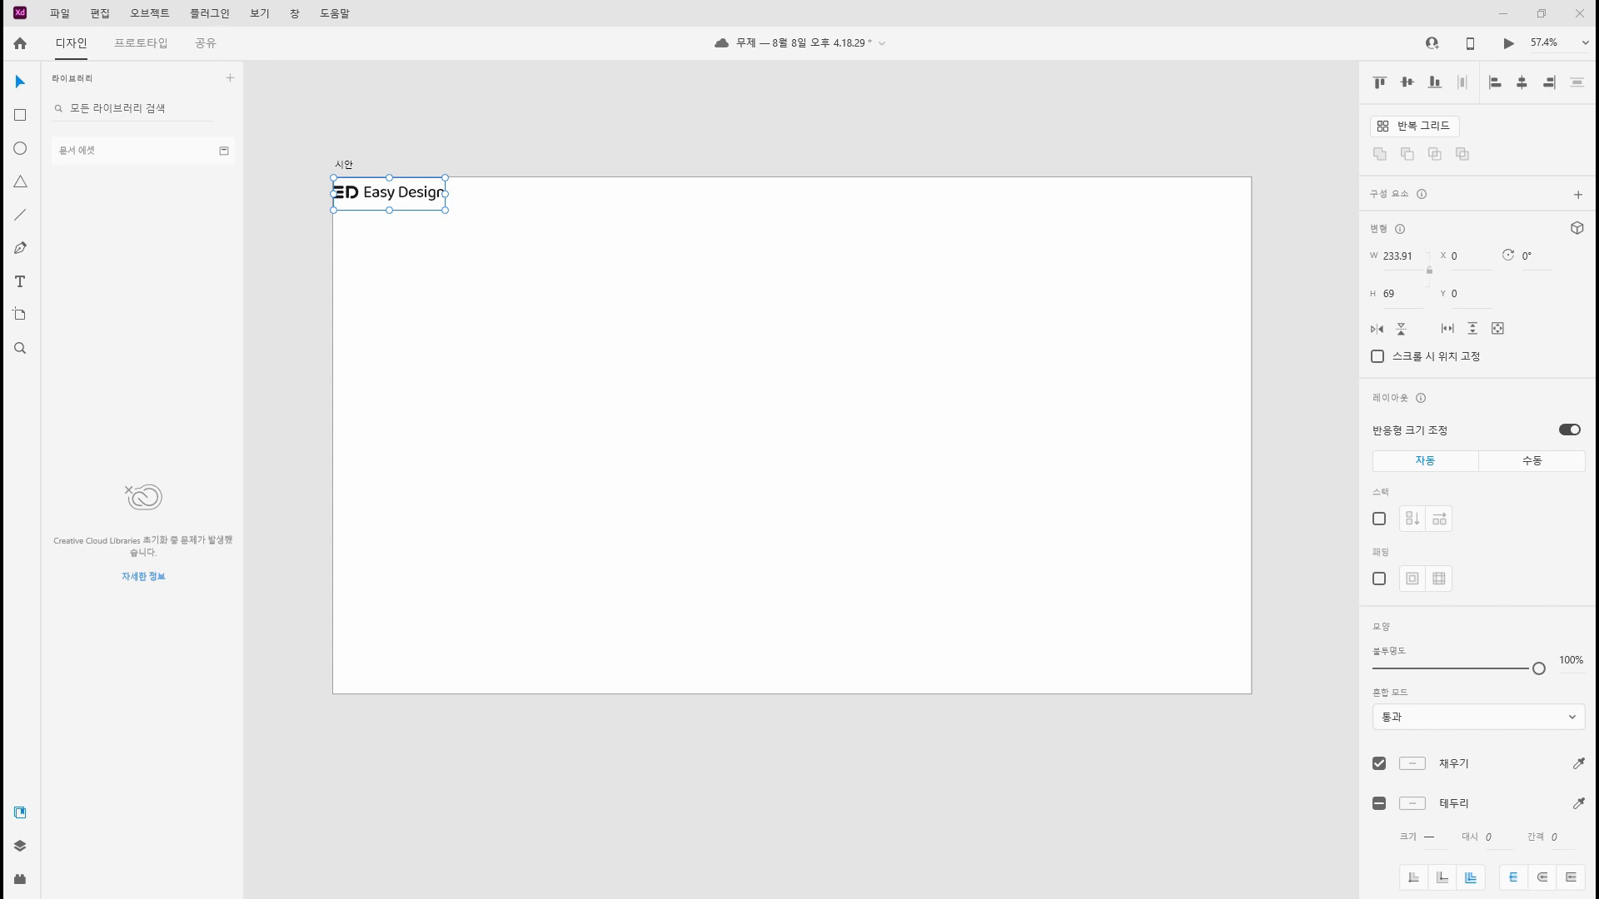
{"action": "left_click", "coordinate": [823, 313]}
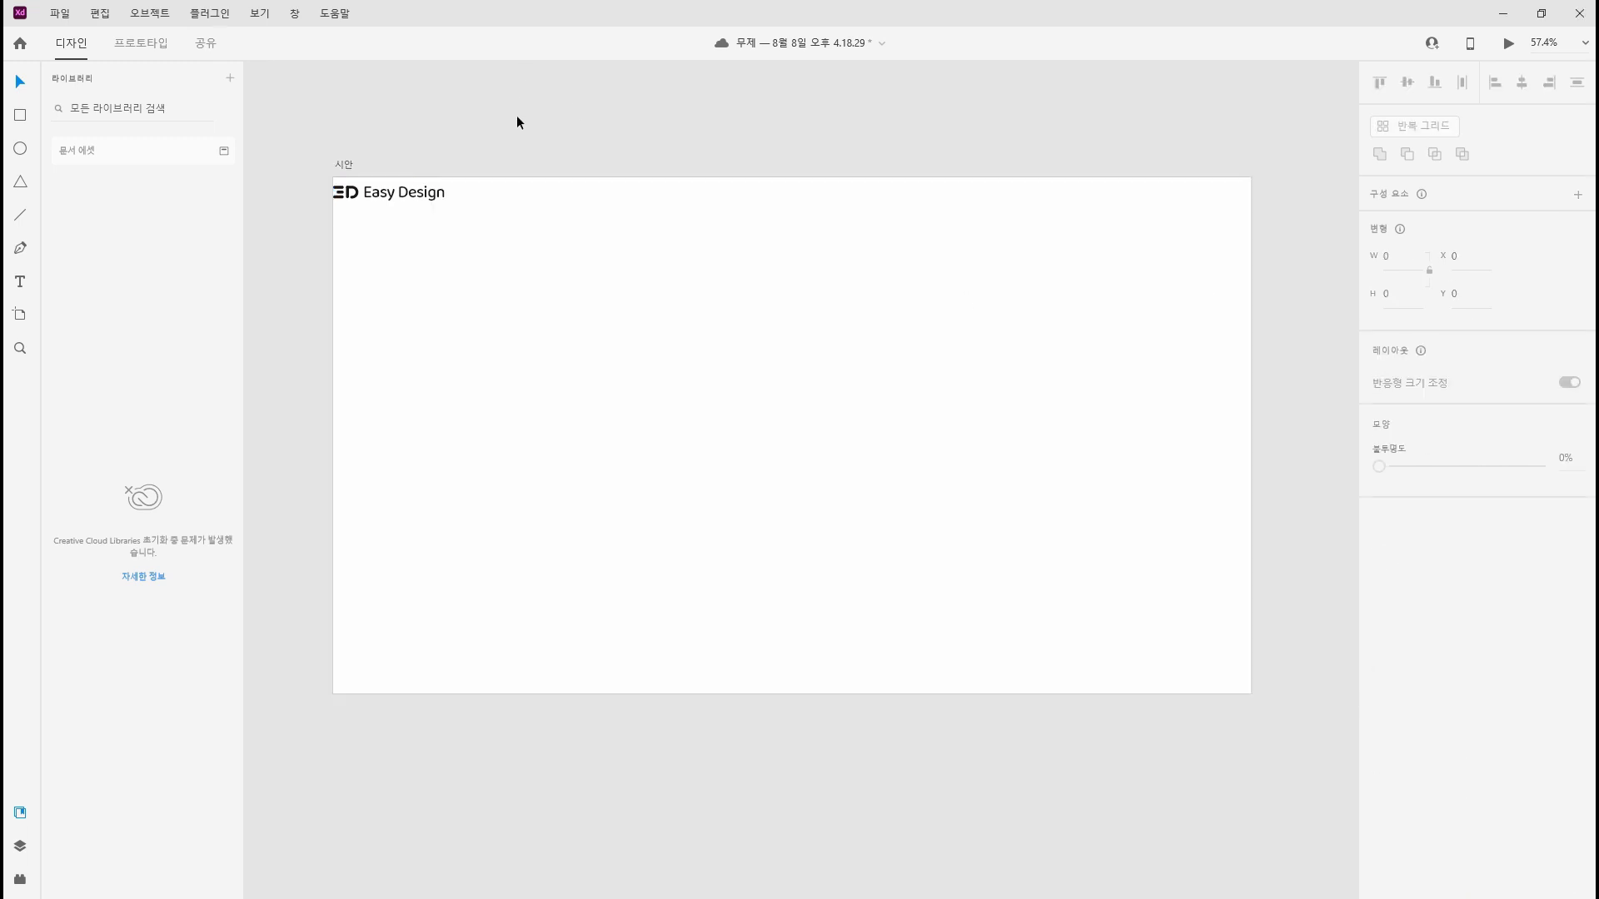
Draw a square about 73 px in size below the logo and set its width to 70
{"action": "key", "text": "ctrl+equal"}
{"action": "left_click_drag", "start_coordinate": [414, 324], "coordinate": [628, 377]}
{"action": "left_click", "coordinate": [20, 115]}
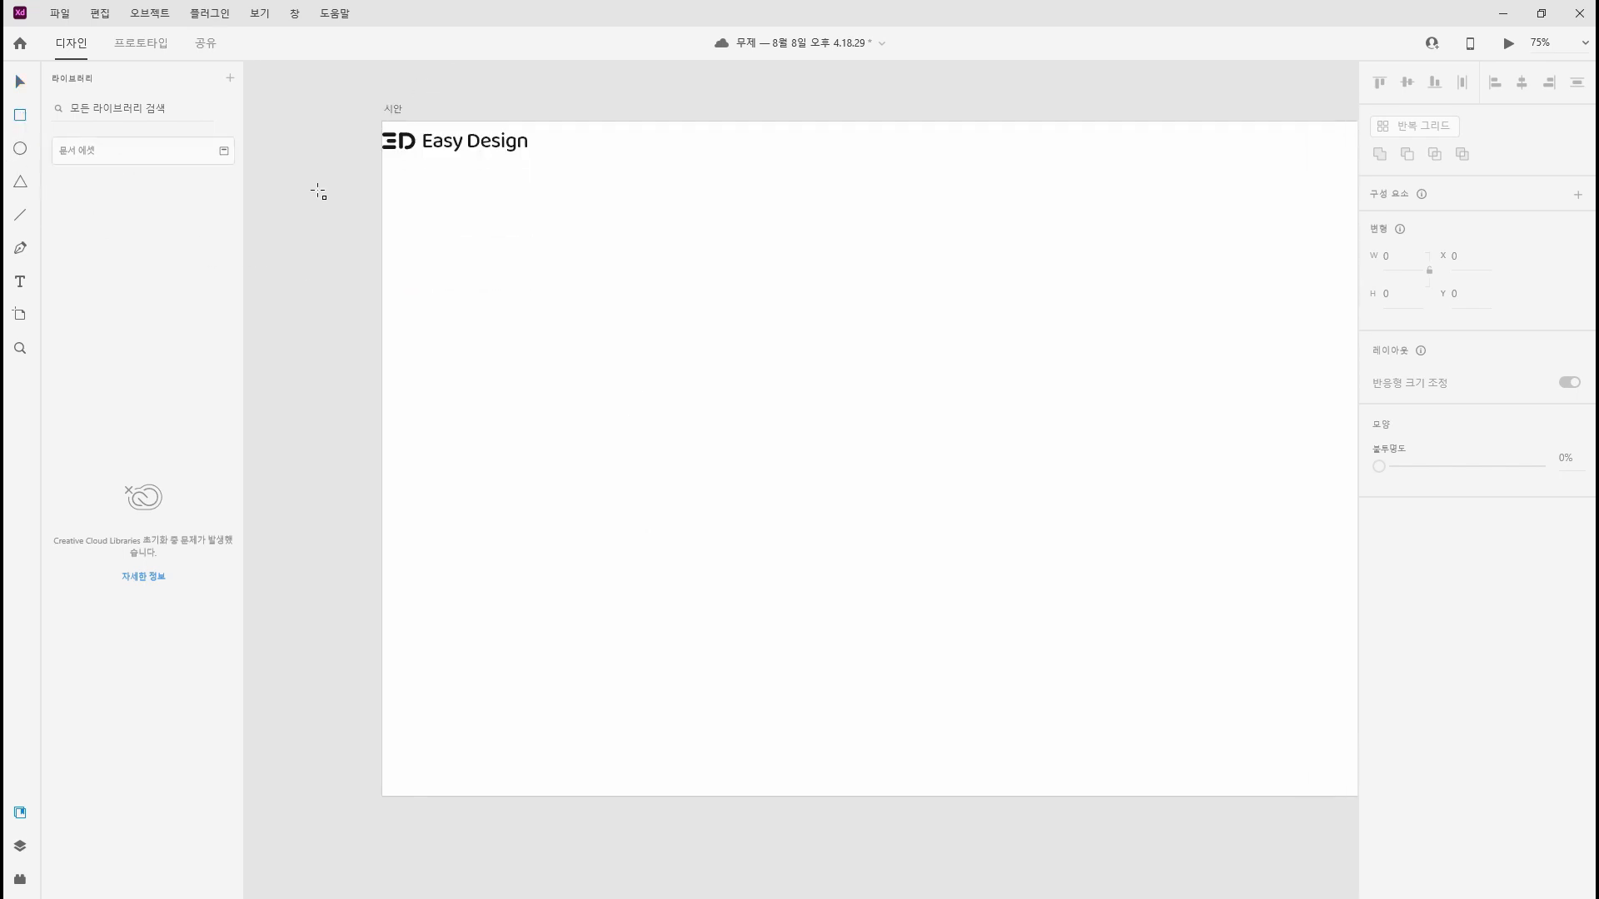
{"action": "left_click_drag", "start_coordinate": [497, 227], "coordinate": [542, 271]}
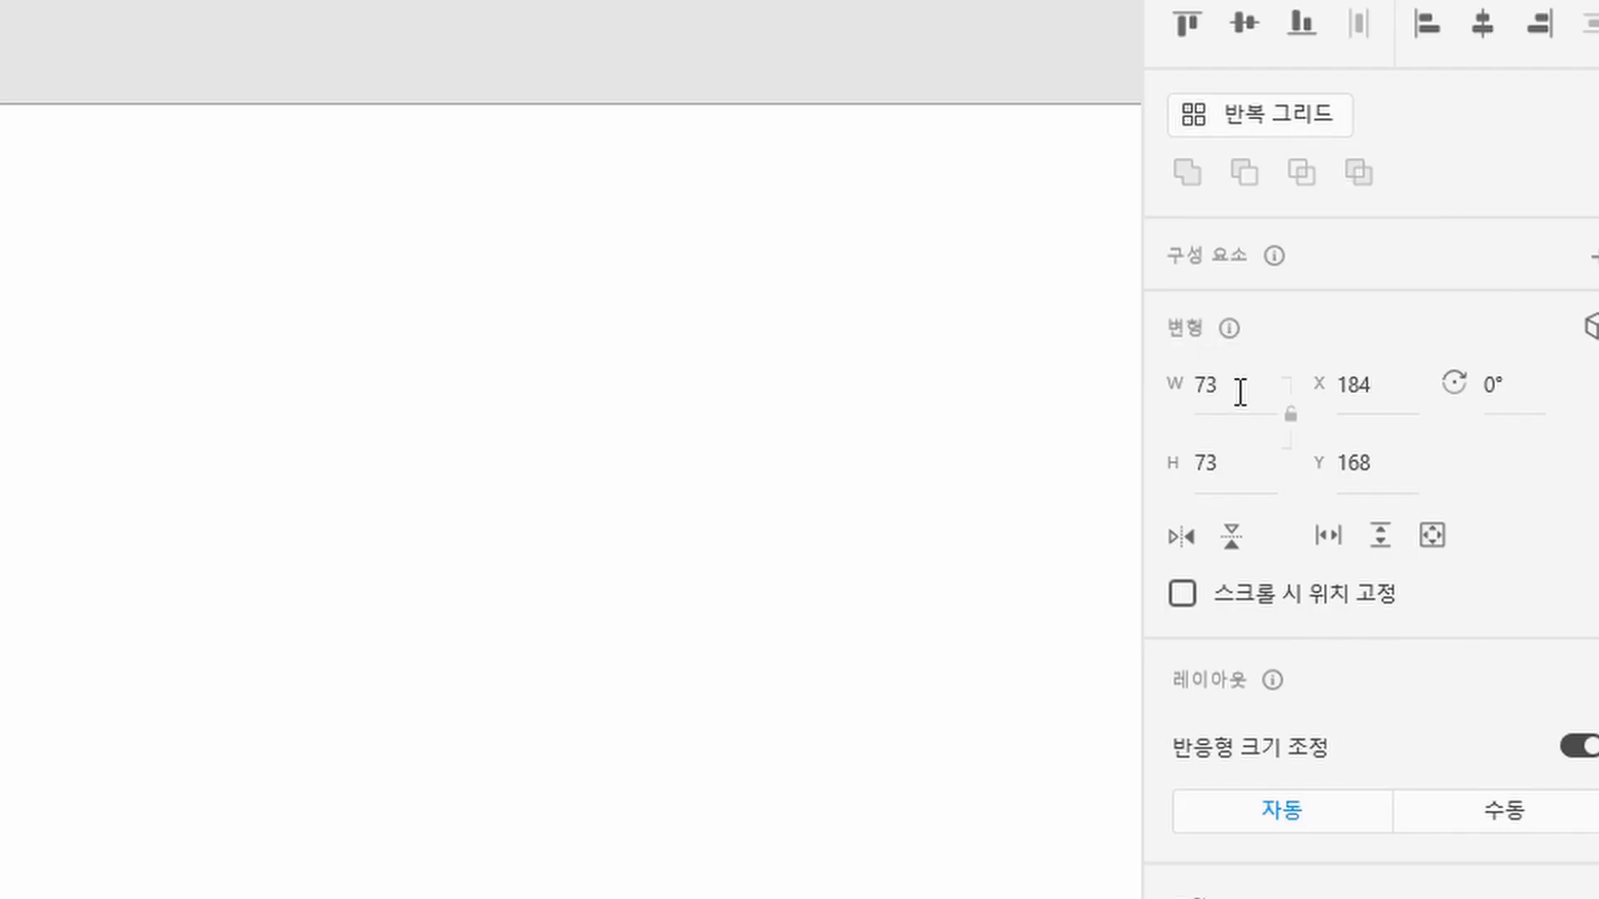
{"action": "left_click", "coordinate": [1403, 257]}
{"action": "type", "text": "70"}
{"action": "key", "text": "Return"}
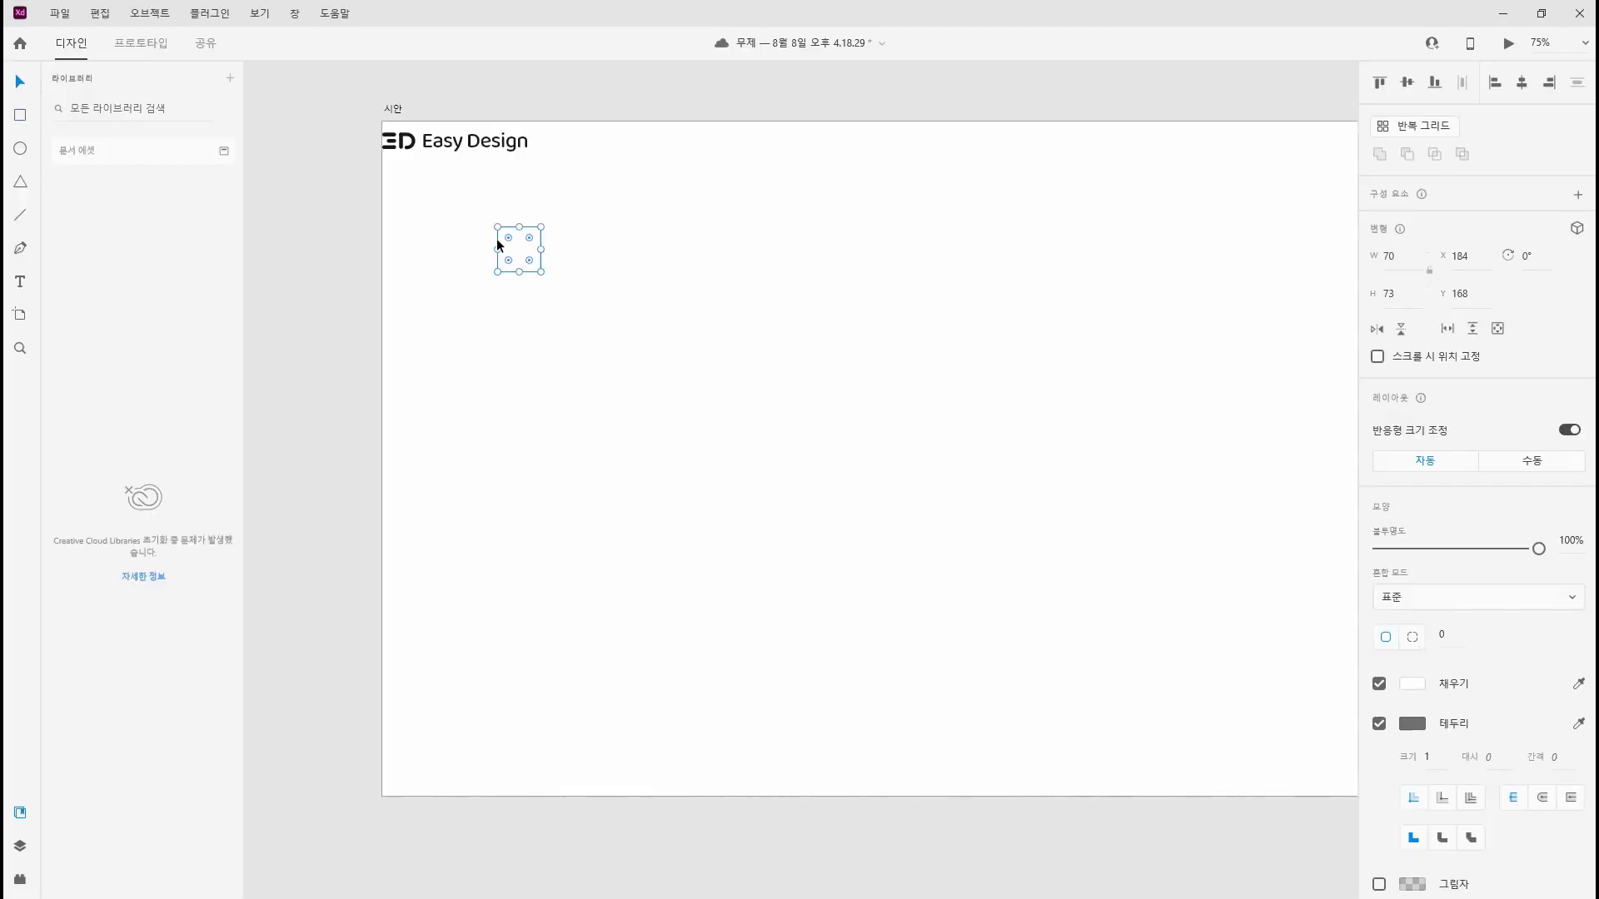
Snap the square to the artboard's left edge and add a vertical guide along its right side
{"action": "left_click_drag", "start_coordinate": [414, 245], "coordinate": [404, 244]}
{"action": "left_click_drag", "start_coordinate": [378, 351], "coordinate": [425, 351]}
Move the square flush against the artboard's right edge at X 1850
{"action": "left_click", "coordinate": [407, 250]}
{"action": "left_click_drag", "start_coordinate": [412, 252], "coordinate": [1066, 282]}
{"action": "left_click_drag", "start_coordinate": [1189, 231], "coordinate": [645, 251]}
{"action": "left_click_drag", "start_coordinate": [527, 309], "coordinate": [927, 312]}
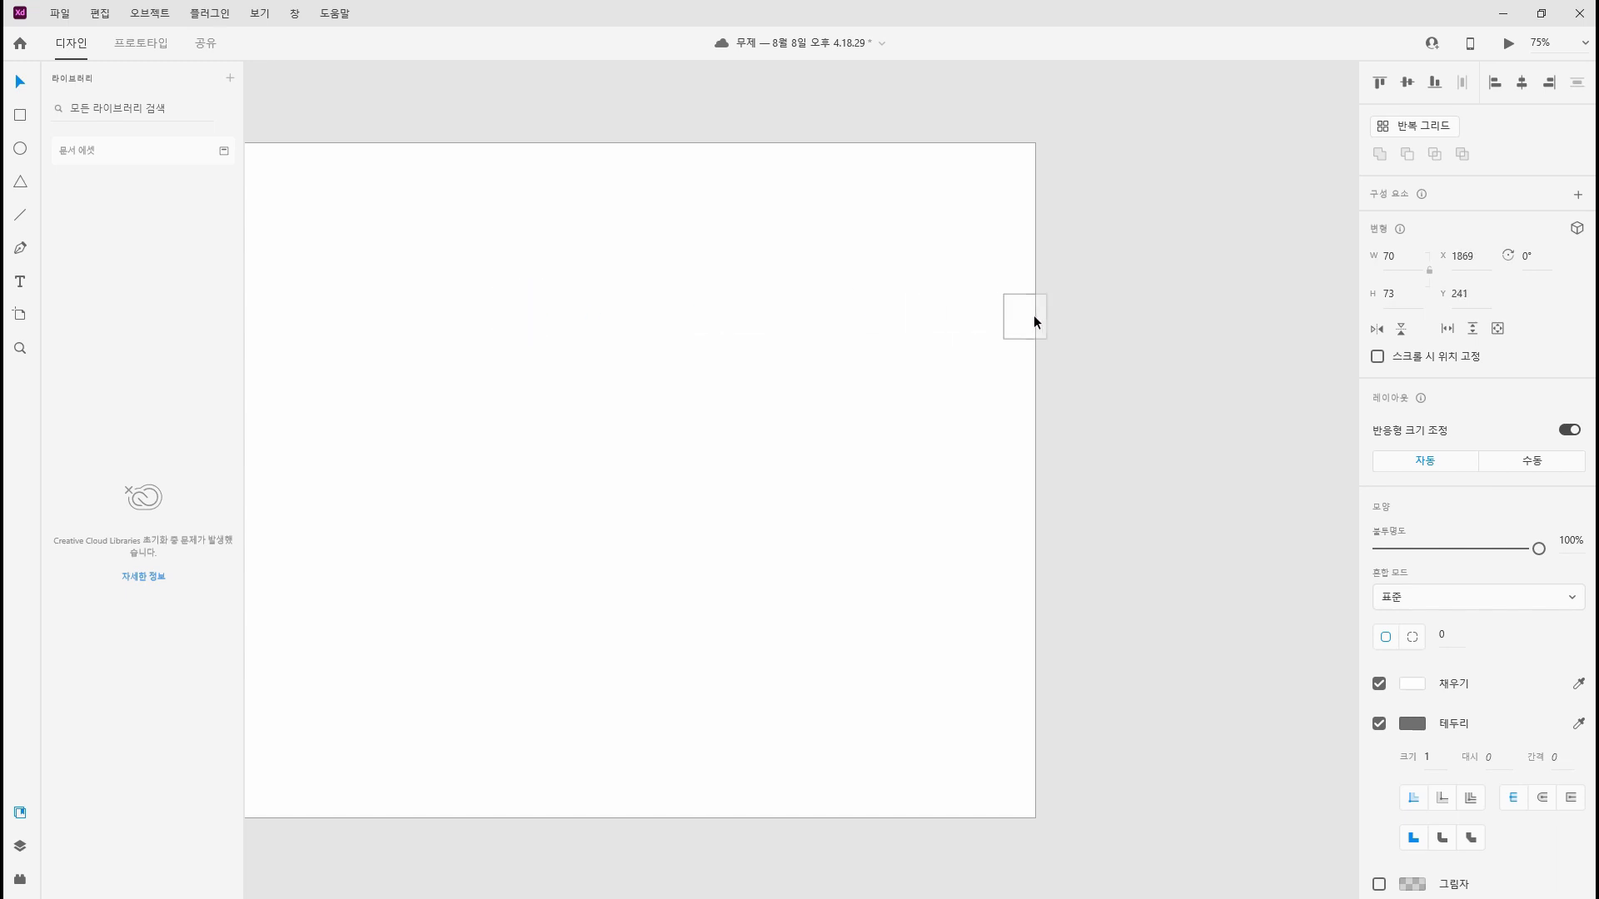
{"action": "left_click_drag", "start_coordinate": [1024, 327], "coordinate": [1021, 325]}
Add a second vertical guide along the square's left side and delete the square
{"action": "left_click_drag", "start_coordinate": [767, 492], "coordinate": [1087, 384]}
{"action": "key", "text": "ctrl+minus"}
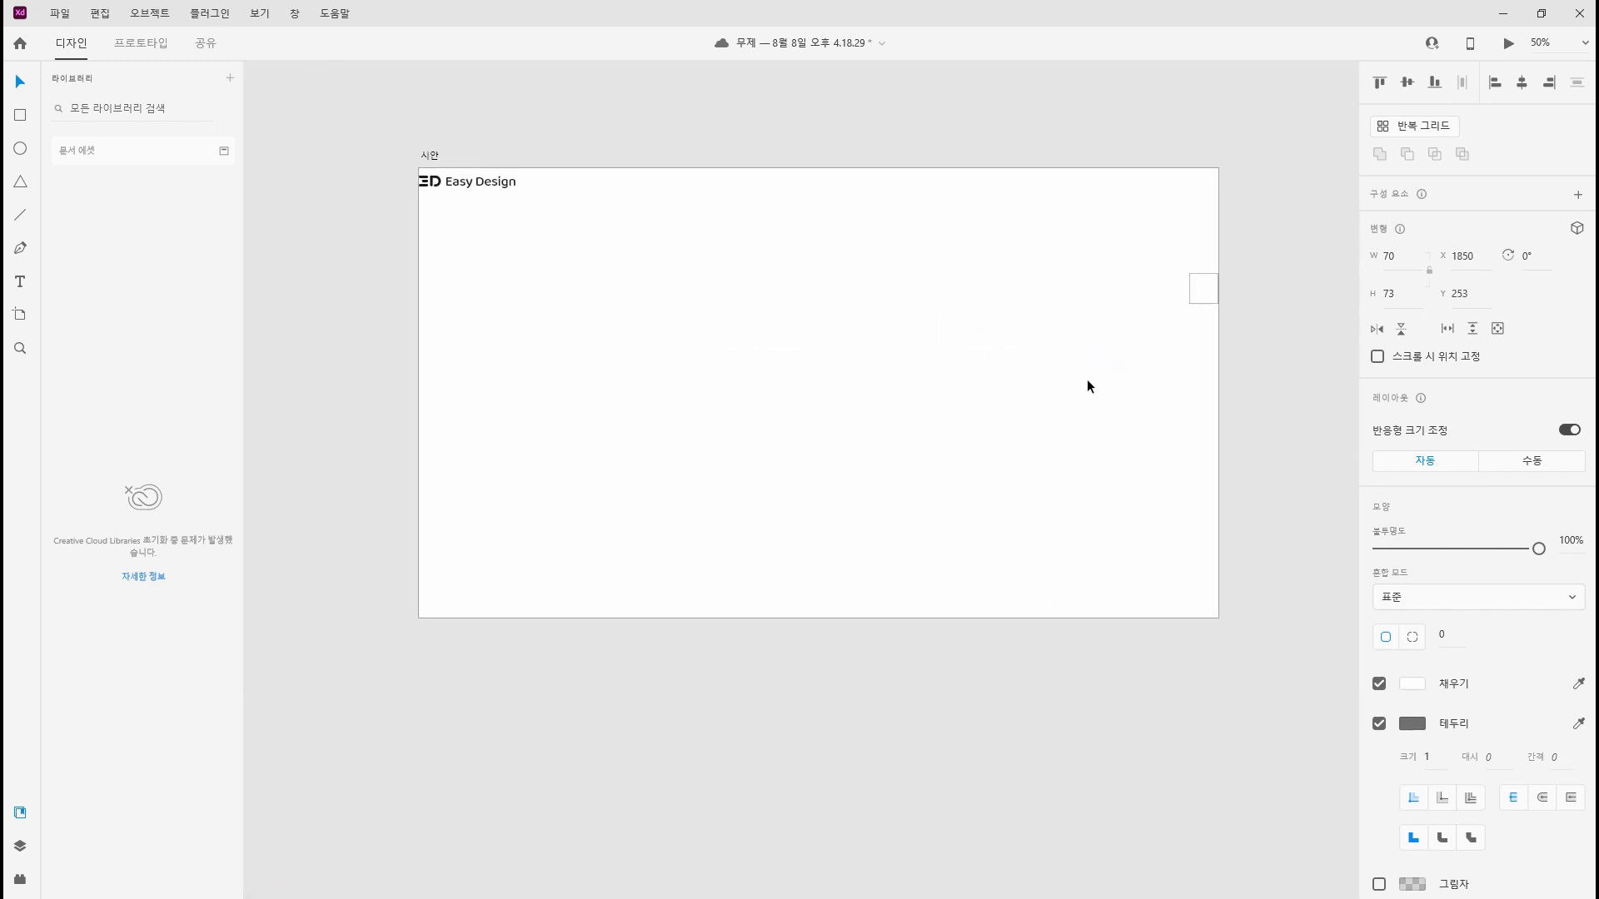
{"action": "left_click_drag", "start_coordinate": [418, 386], "coordinate": [1190, 392]}
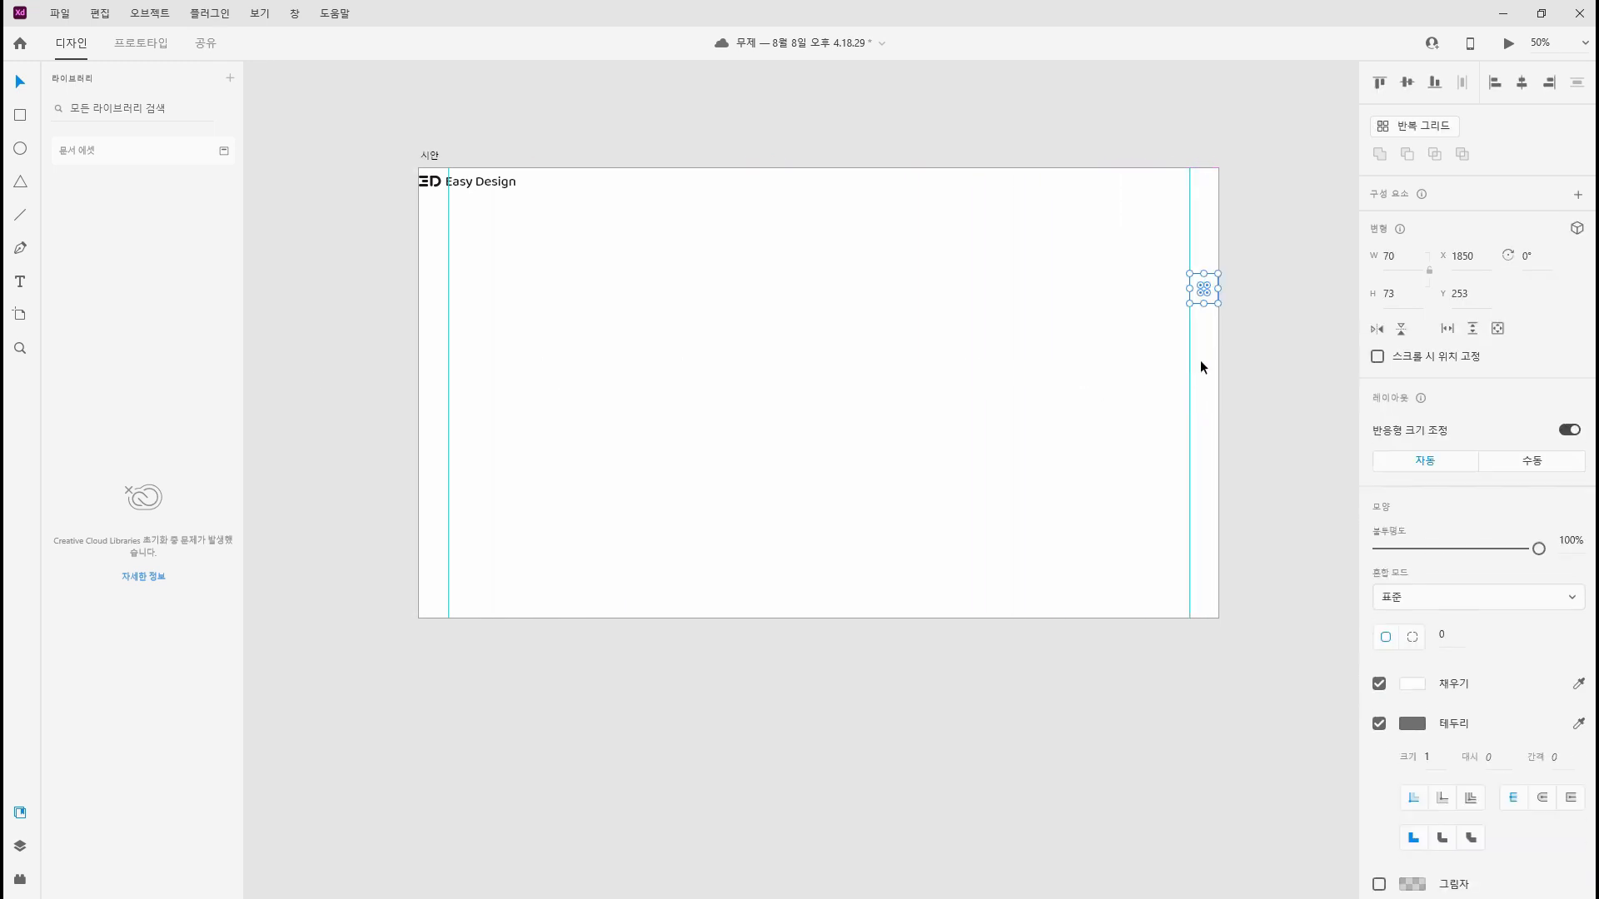
{"action": "key", "text": "Escape"}
Move the logo so its left edge sits on the left margin guide at X 70
{"action": "key", "text": "ctrl+1"}
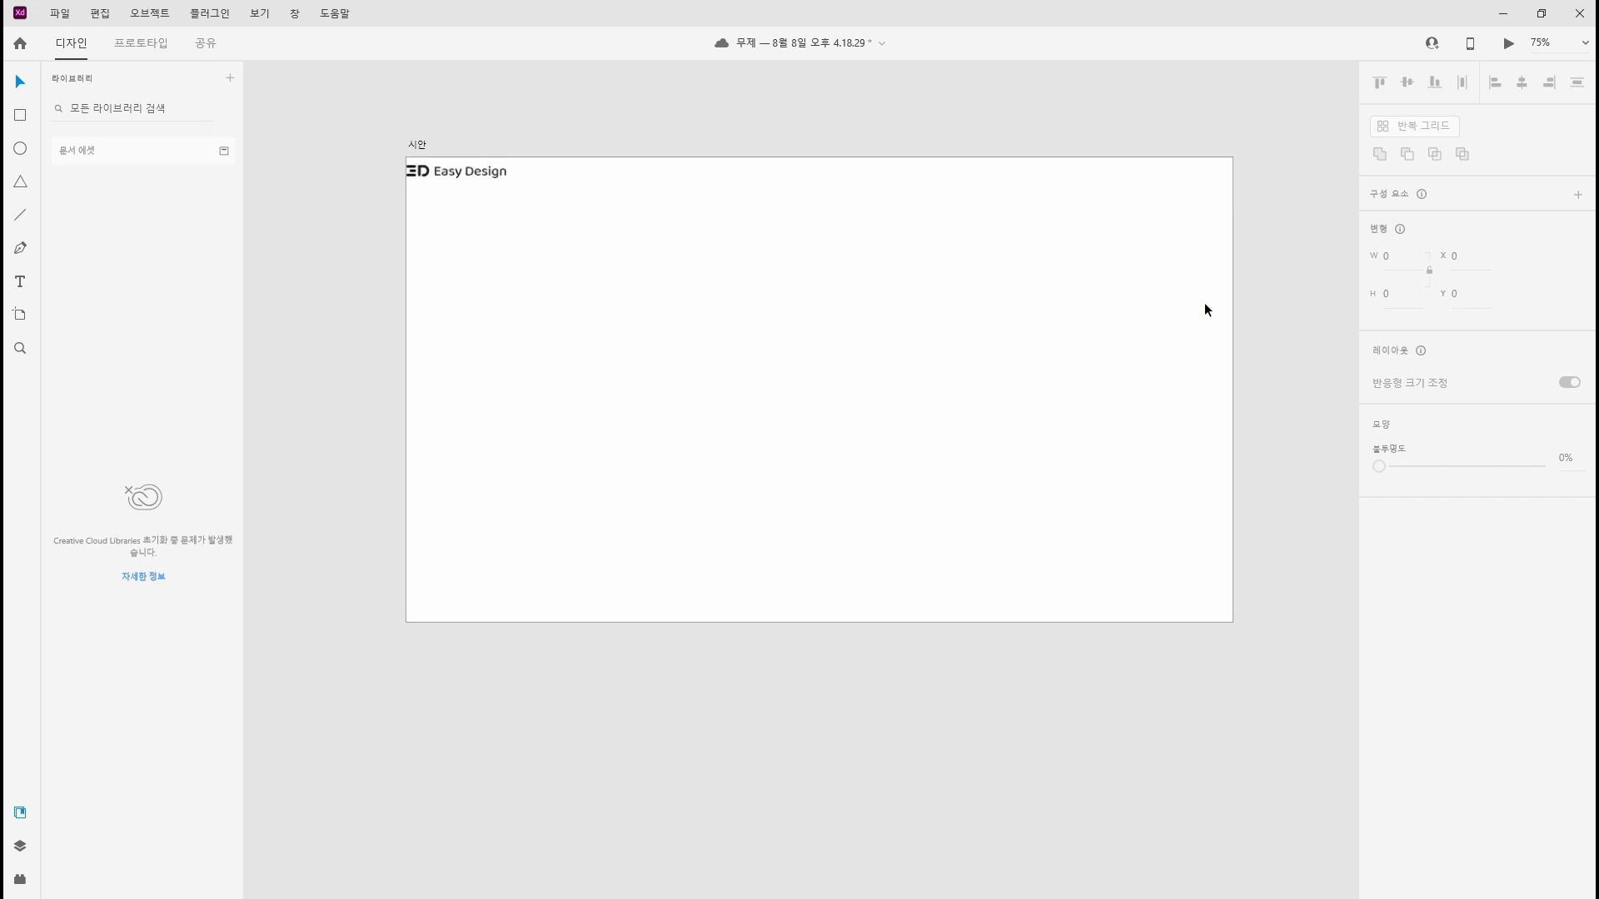
{"action": "scroll", "coordinate": [974, 342], "scroll_direction": "up", "scroll_amount": 10}
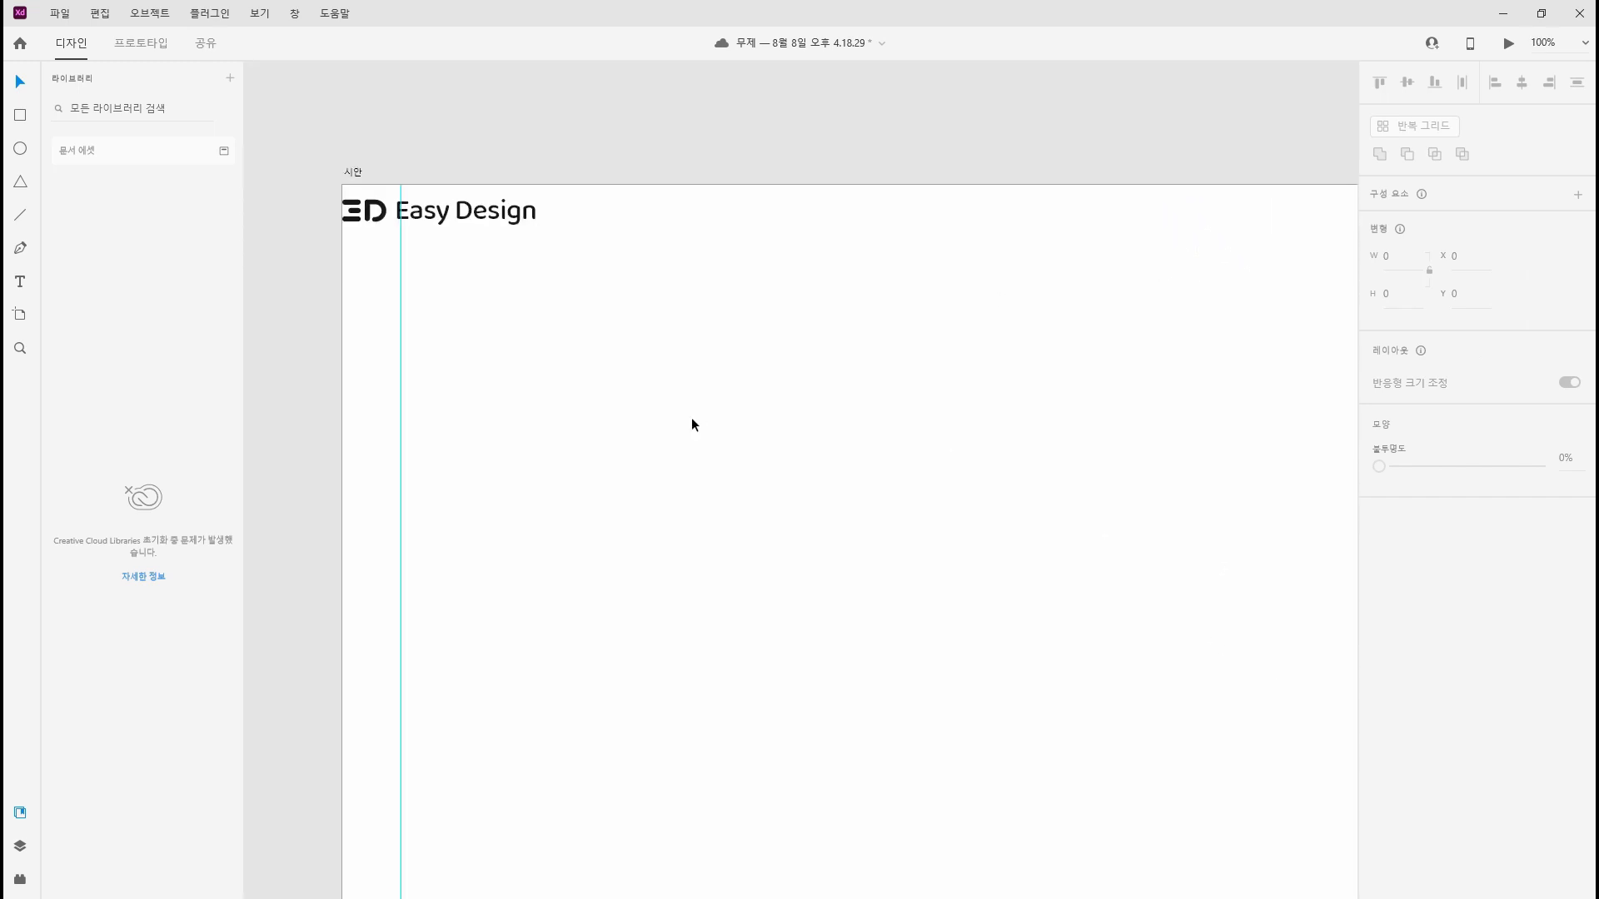
{"action": "left_click_drag", "start_coordinate": [483, 220], "coordinate": [539, 219]}
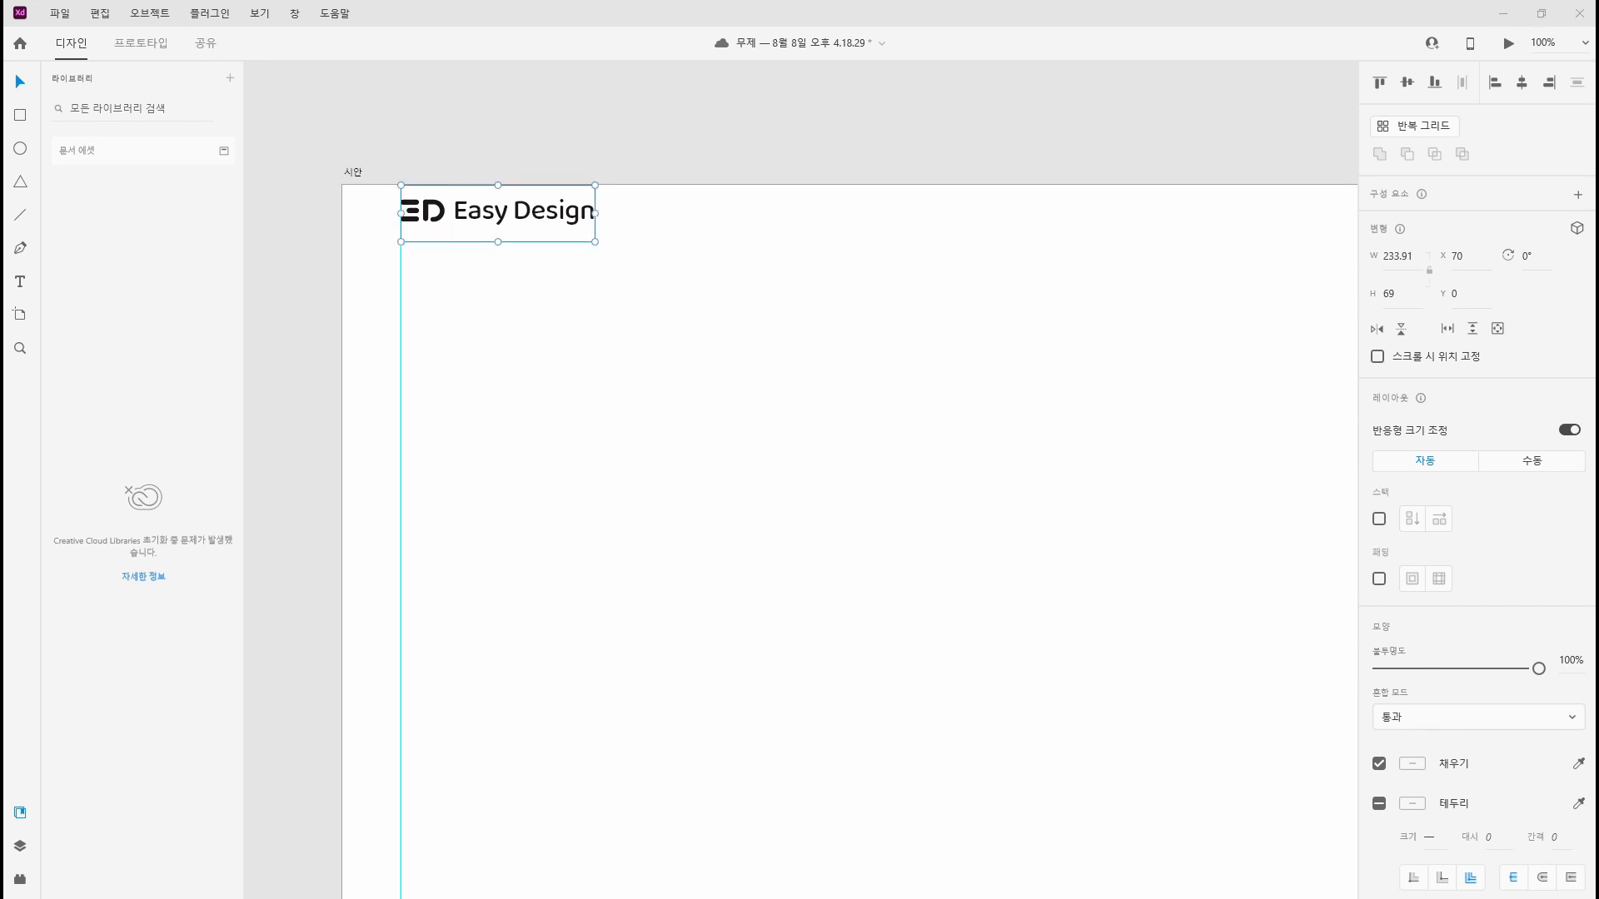
{"action": "left_click", "coordinate": [1238, 328]}
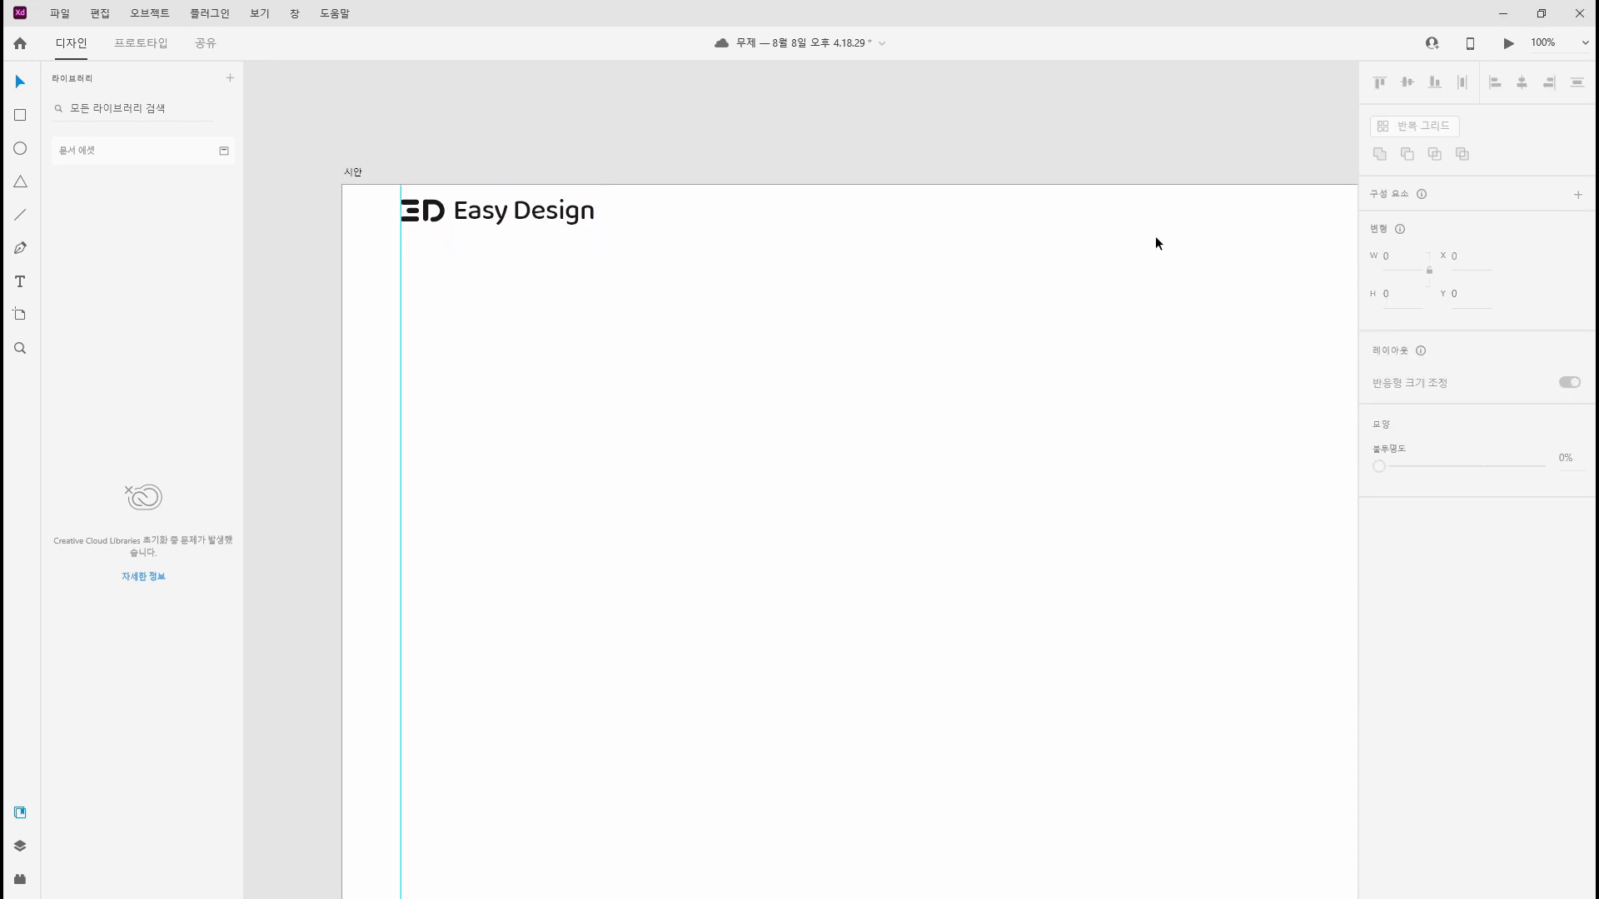
Move the logo straight down 50 px to Y 50
{"action": "left_click", "coordinate": [529, 219]}
{"action": "key", "text": "shift+Down"}
{"action": "key", "text": "shift+Down"}
{"action": "key", "text": "shift+Down"}
{"action": "key", "text": "shift+Down"}
{"action": "key", "text": "shift+Down"}
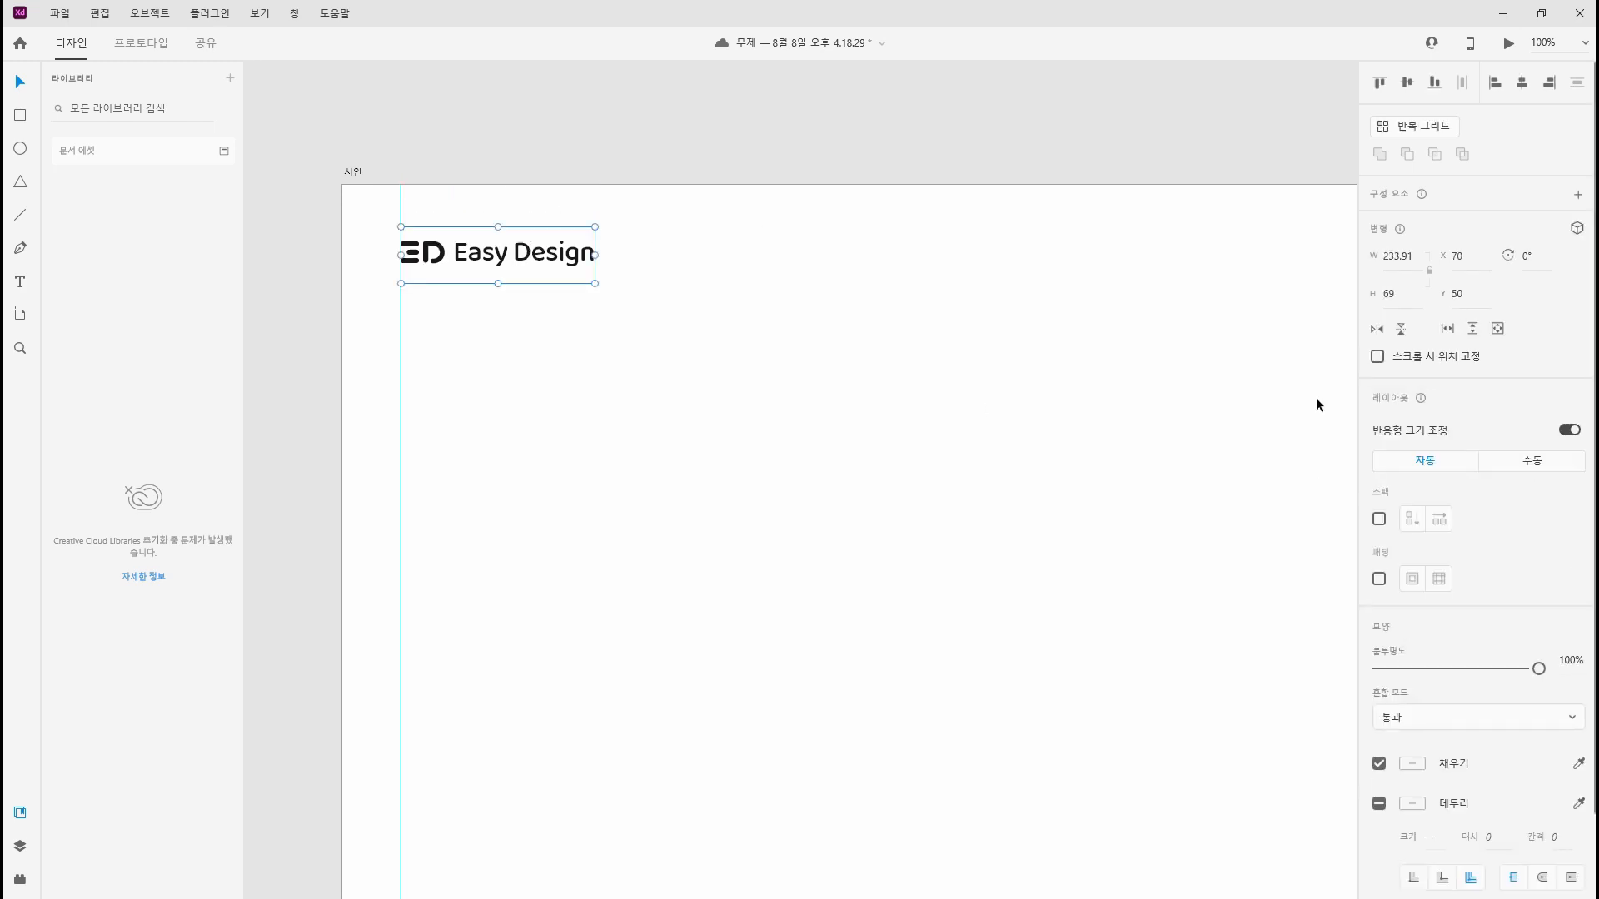
{"action": "left_click", "coordinate": [790, 427]}
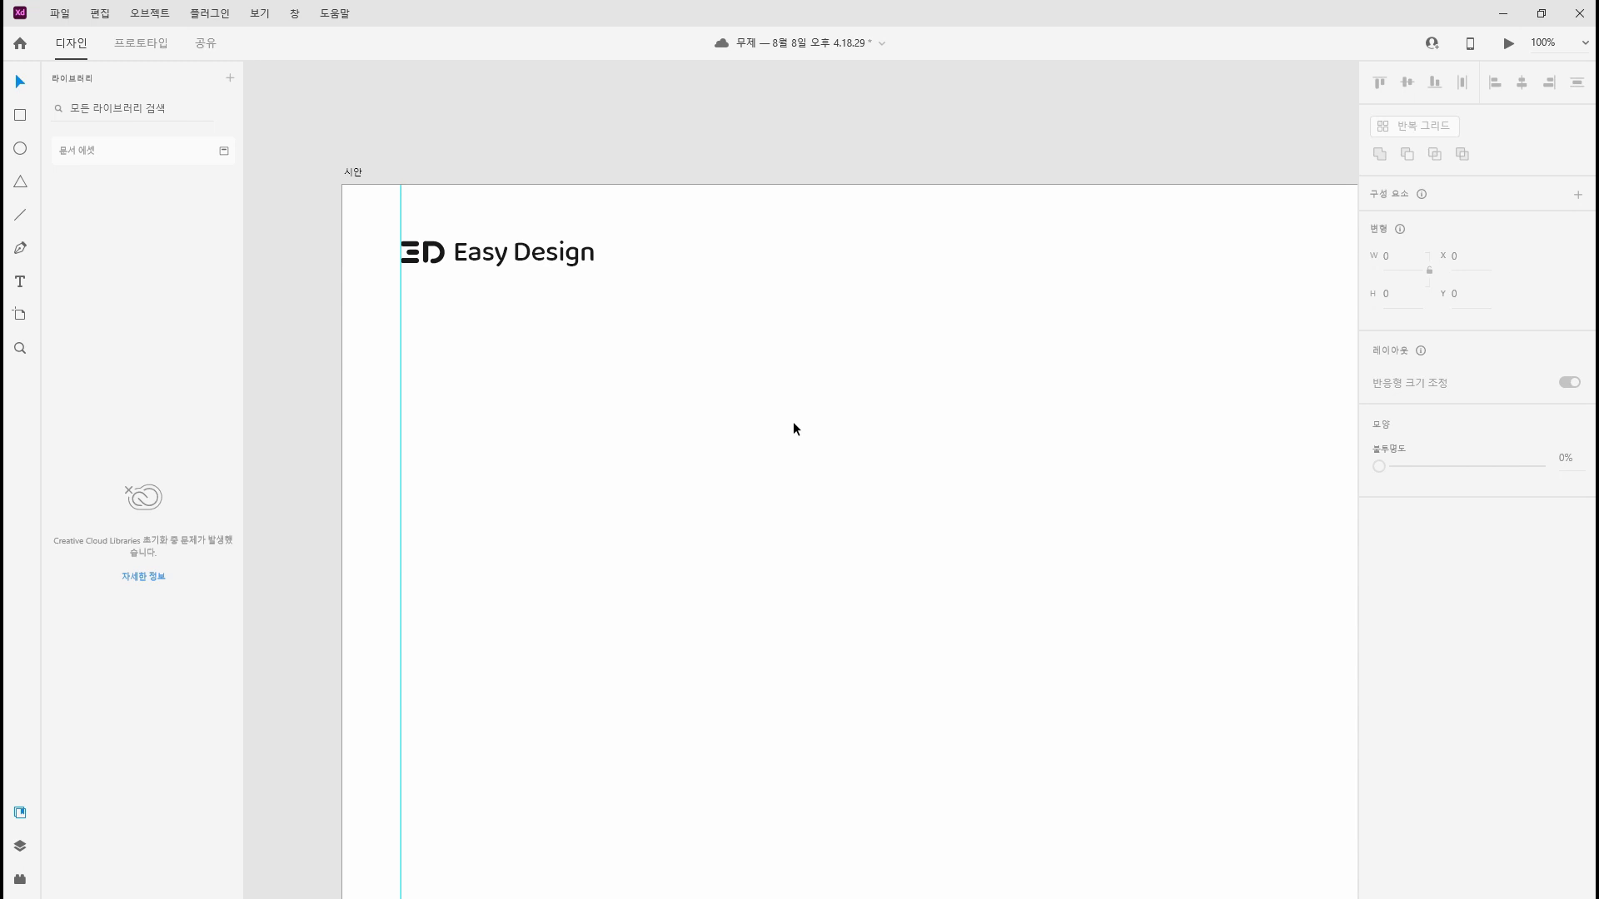
Add the text "홍보센터" below the logo in Noto Sans CJK KR, size 19, Medium weight
{"action": "left_click", "coordinate": [20, 282]}
{"action": "left_click", "coordinate": [669, 463]}
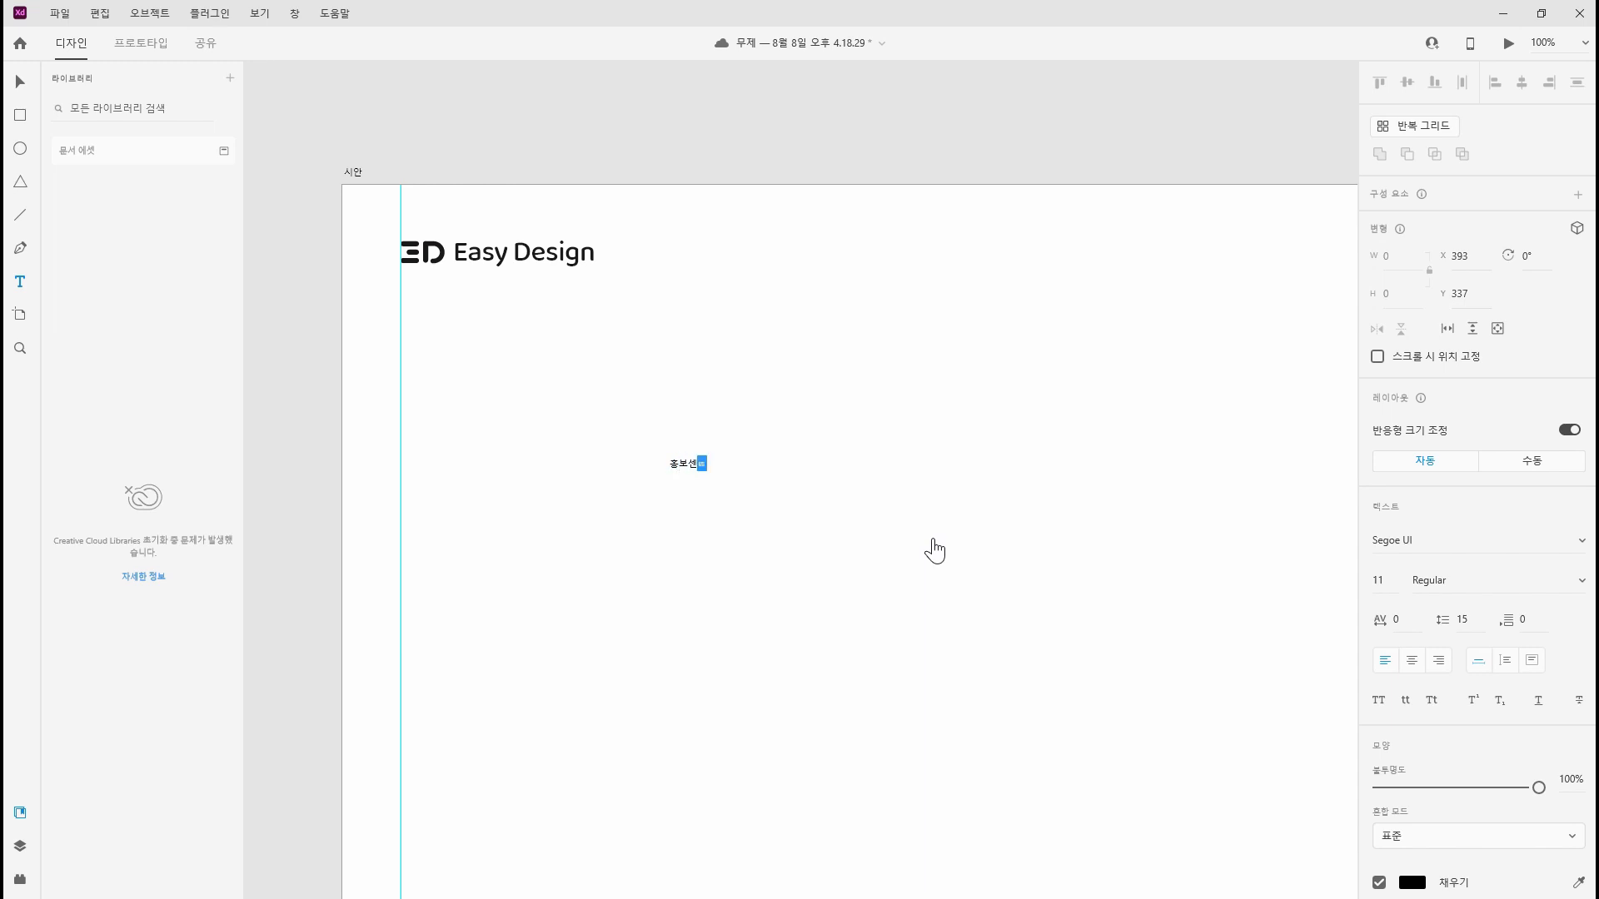
{"action": "left_click", "coordinate": [16, 82]}
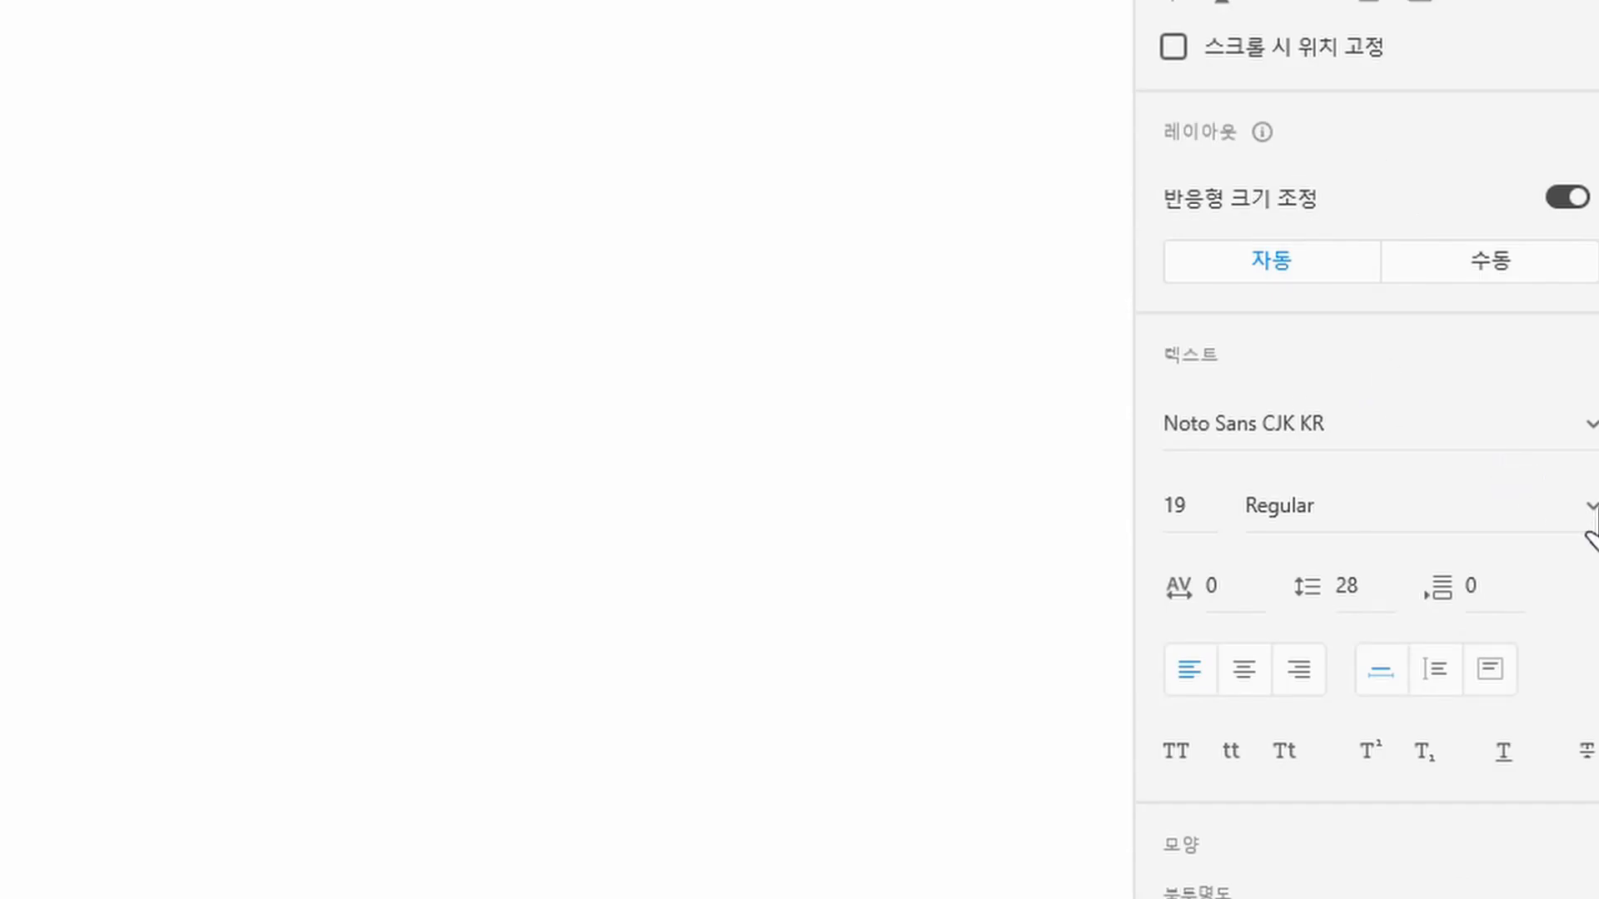
{"action": "left_click", "coordinate": [1590, 513]}
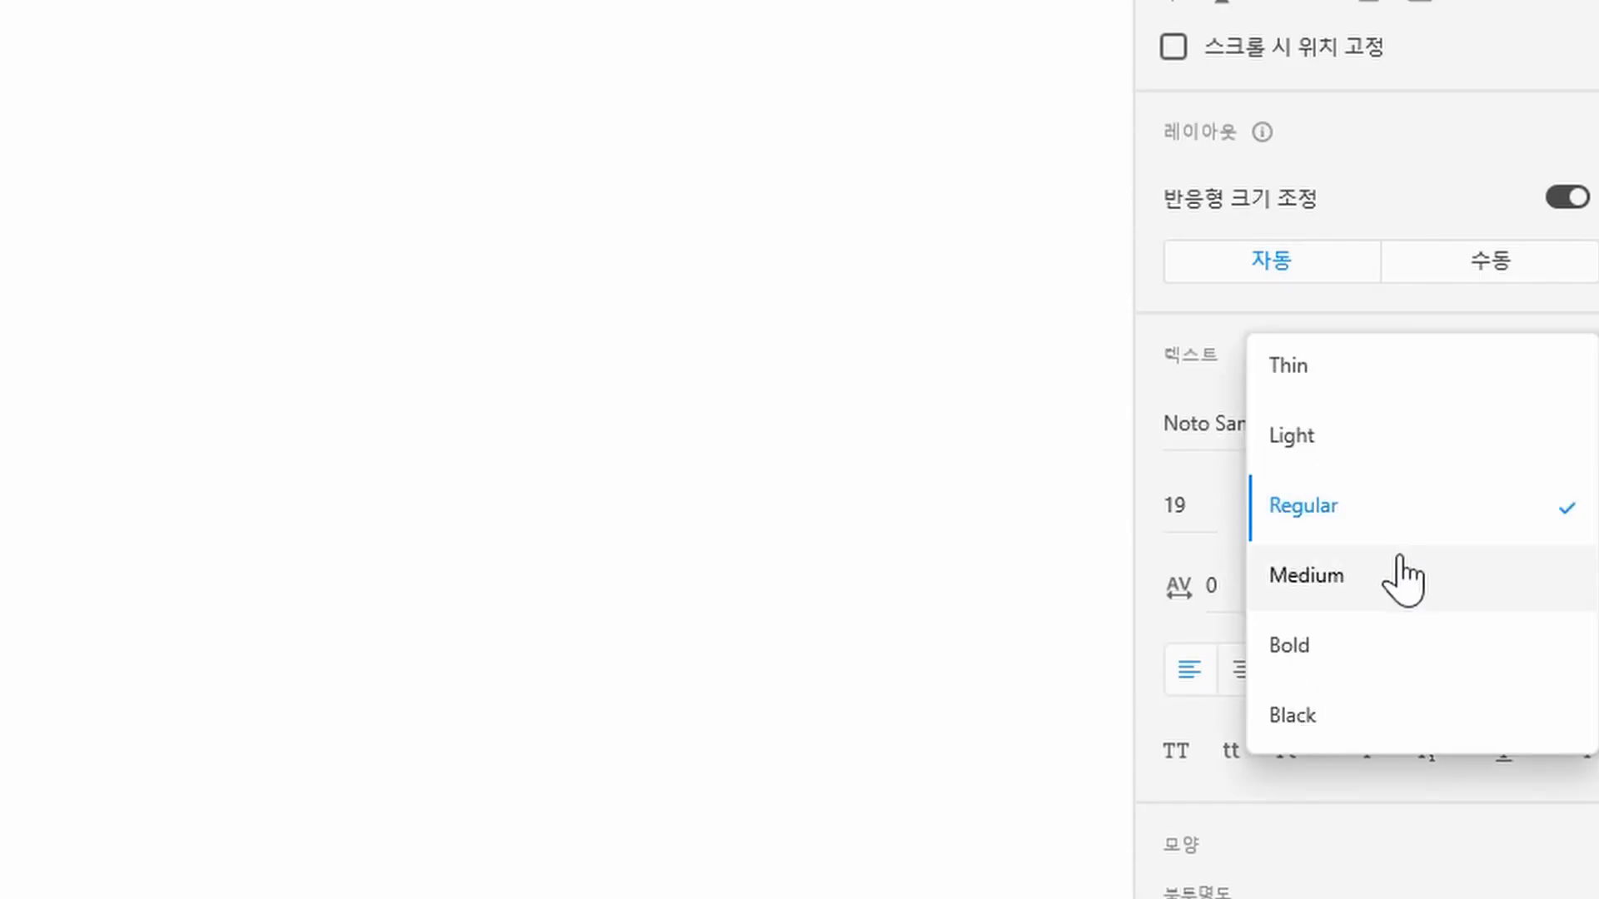
{"action": "left_click", "coordinate": [1404, 580]}
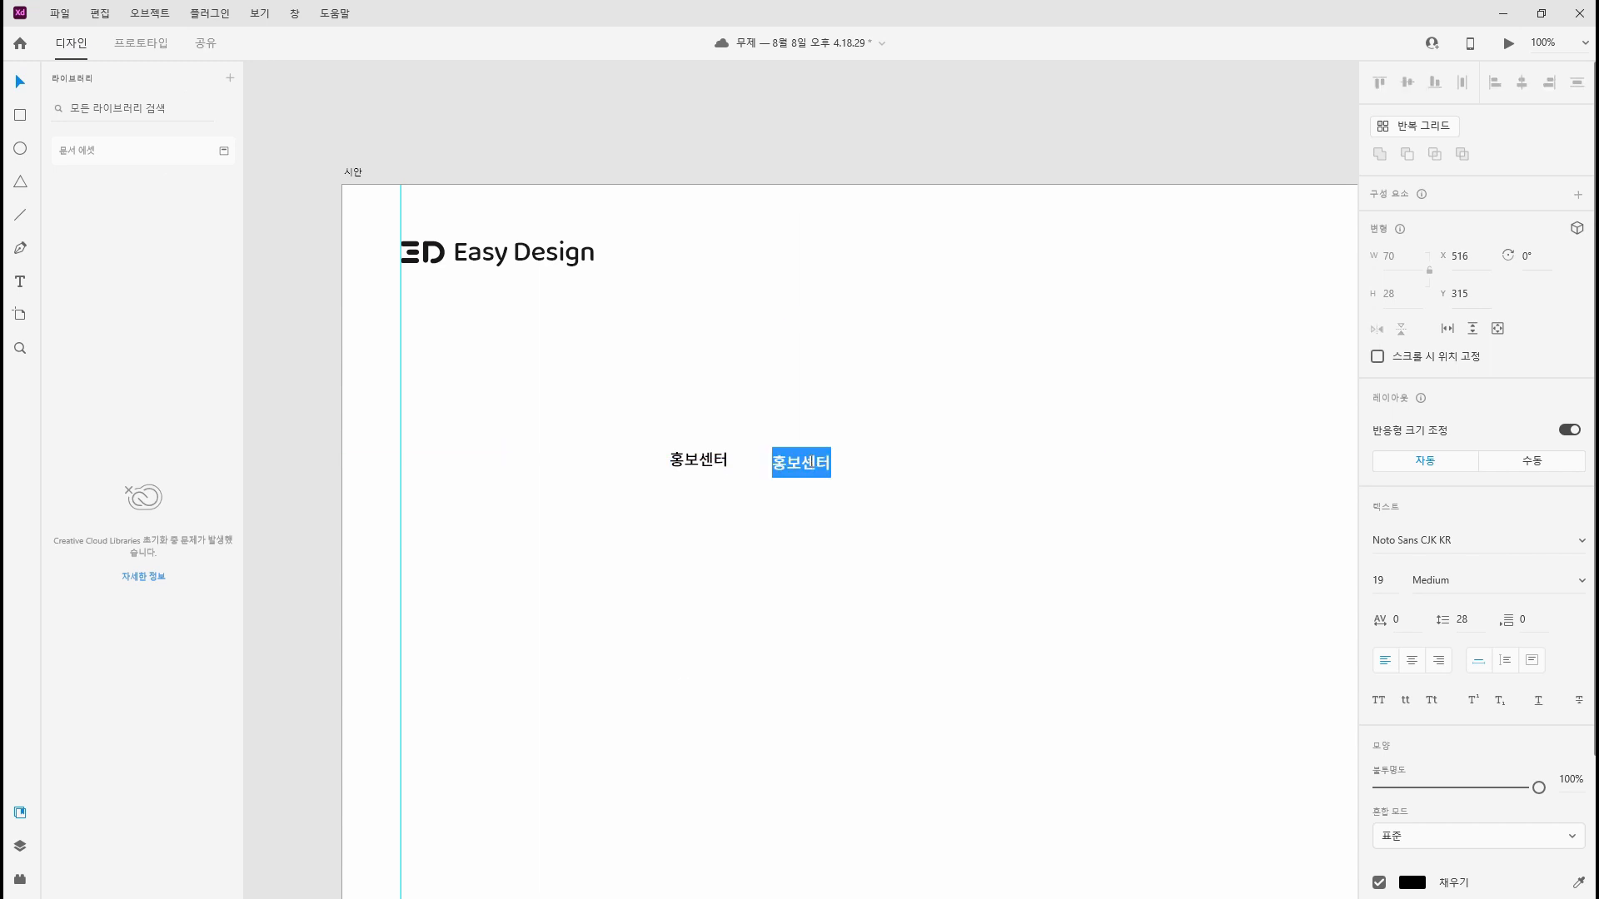
Duplicate the menu label in a row and change the copies' text to "참가문의", "상담신청" and "고객센터"
{"action": "type", "text": "참가문의"}
{"action": "key", "text": "Escape"}
{"action": "double_click", "coordinate": [877, 463]}
{"action": "left_click_drag", "start_coordinate": [793, 465], "coordinate": [975, 463]}
{"action": "type", "text": "청"}
{"action": "left_click", "coordinate": [15, 76]}
{"action": "double_click", "coordinate": [975, 463]}
{"action": "type", "text": "고객센터"}
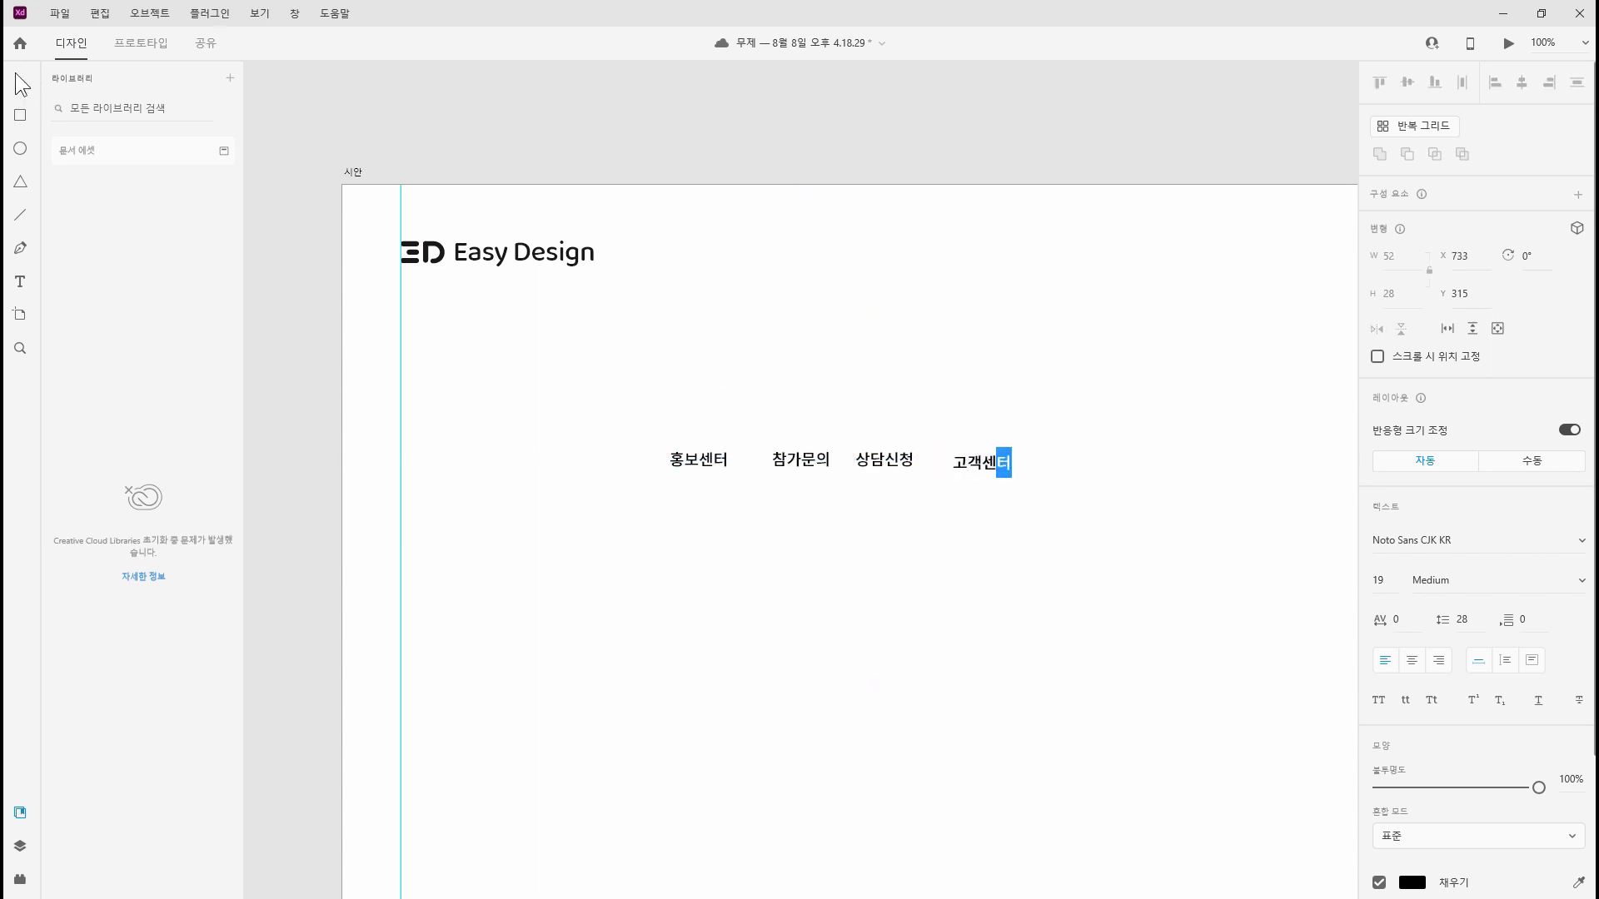
{"action": "left_click", "coordinate": [20, 82]}
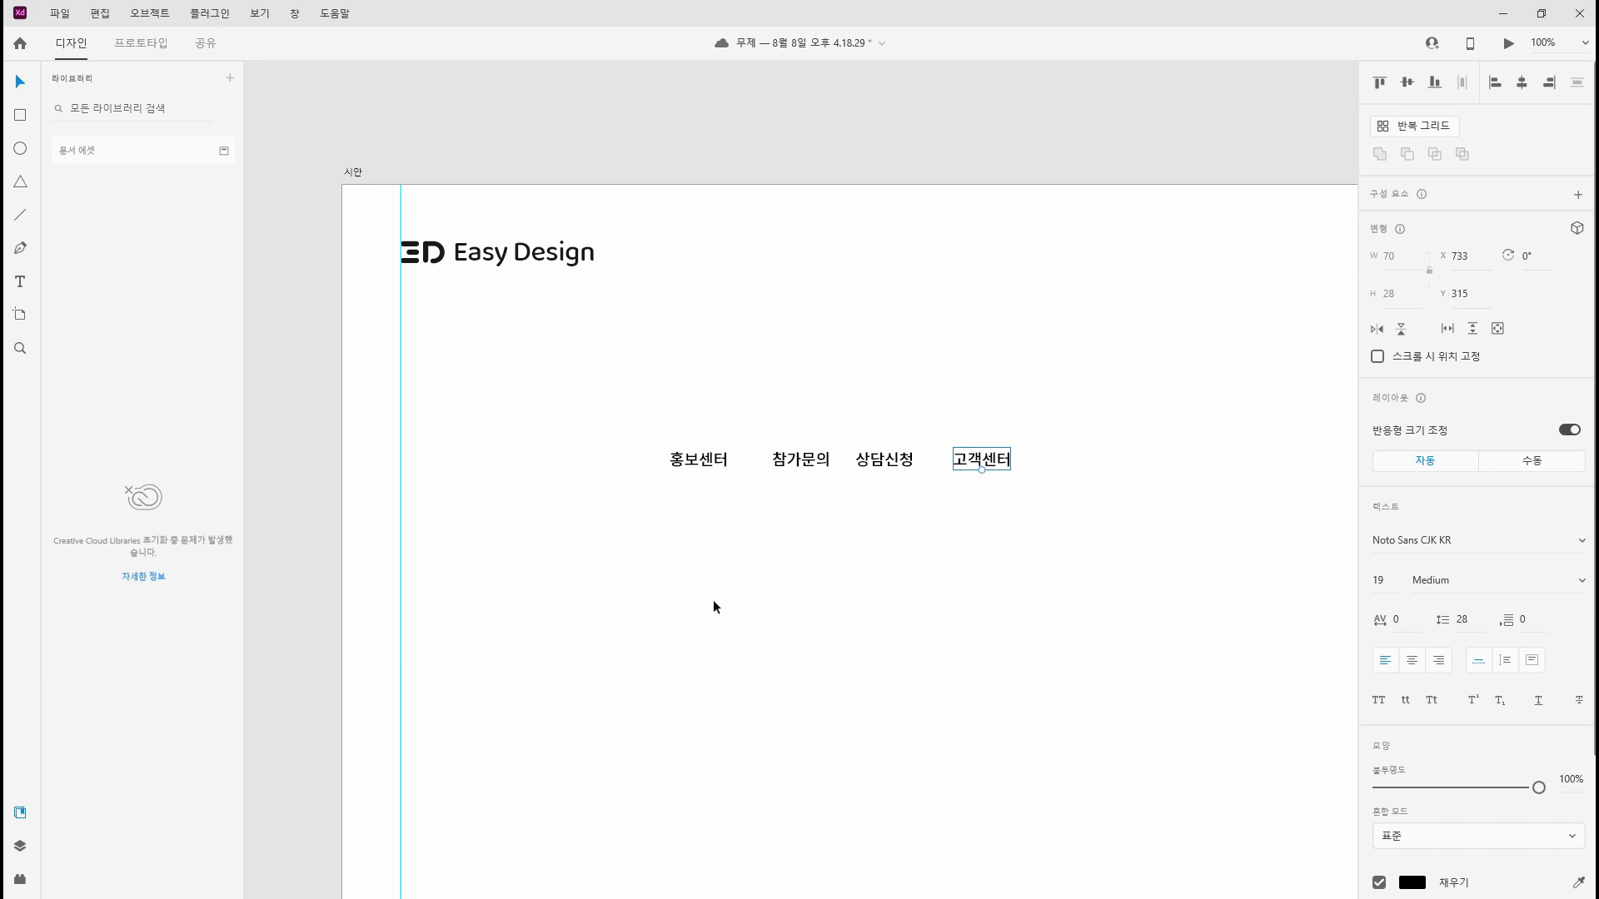
Shift the menu labels horizontally so the gaps between all four are equal
{"action": "left_click_drag", "start_coordinate": [704, 460], "coordinate": [746, 461]}
{"action": "key", "text": "shift+Left"}
{"action": "key", "text": "shift+Left"}
{"action": "key", "text": "shift+Left"}
{"action": "key", "text": "shift+Left"}
{"action": "left_click", "coordinate": [881, 462]}
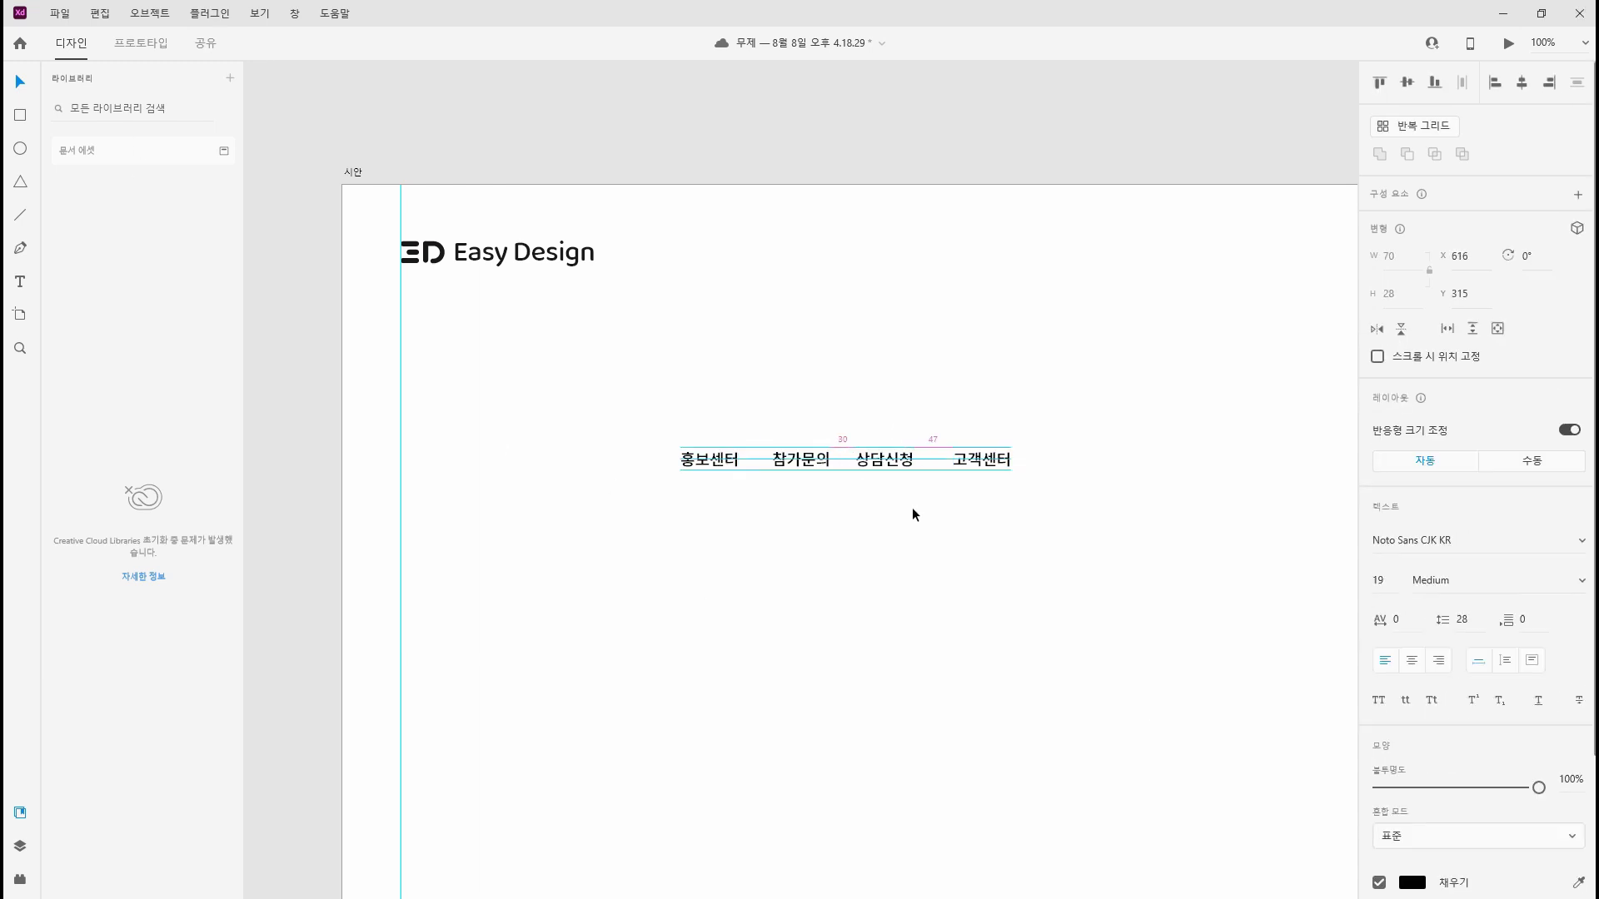
{"action": "key", "text": "shift+Right"}
{"action": "left_click_drag", "start_coordinate": [992, 459], "coordinate": [968, 457]}
{"action": "key", "text": "shift+Right"}
{"action": "key", "text": "shift+Right"}
{"action": "key", "text": "shift+Right"}
Group the four menu labels and place them right of the logo, aligned to its vertical middle
{"action": "left_click_drag", "start_coordinate": [649, 429], "coordinate": [1106, 563]}
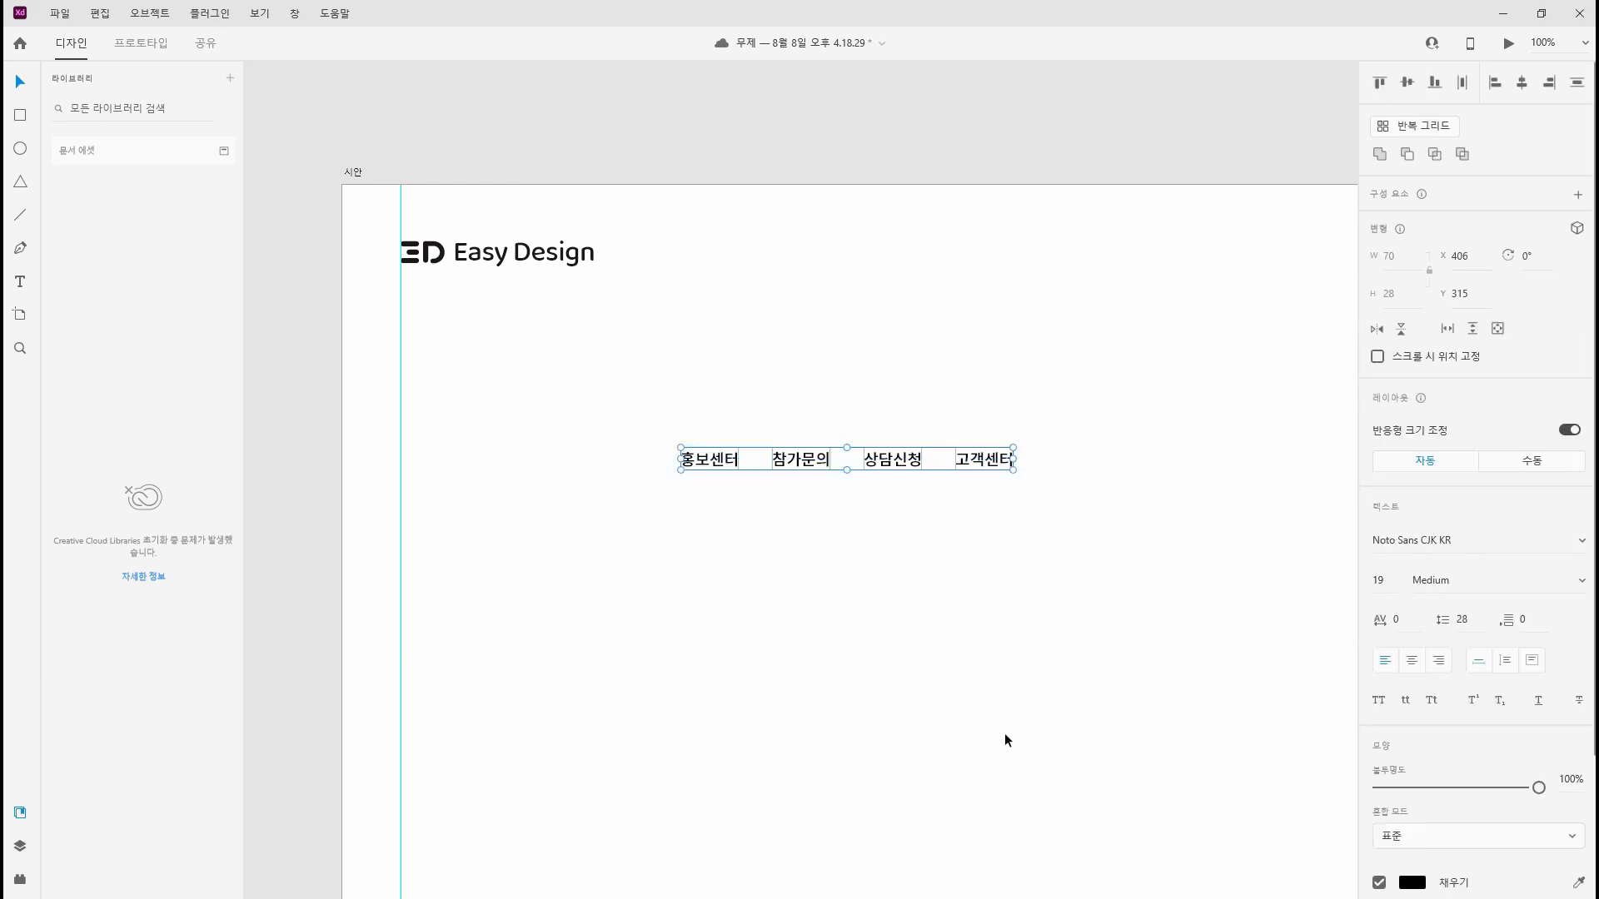
{"action": "key", "text": "ctrl+g"}
{"action": "left_click_drag", "start_coordinate": [898, 461], "coordinate": [867, 257]}
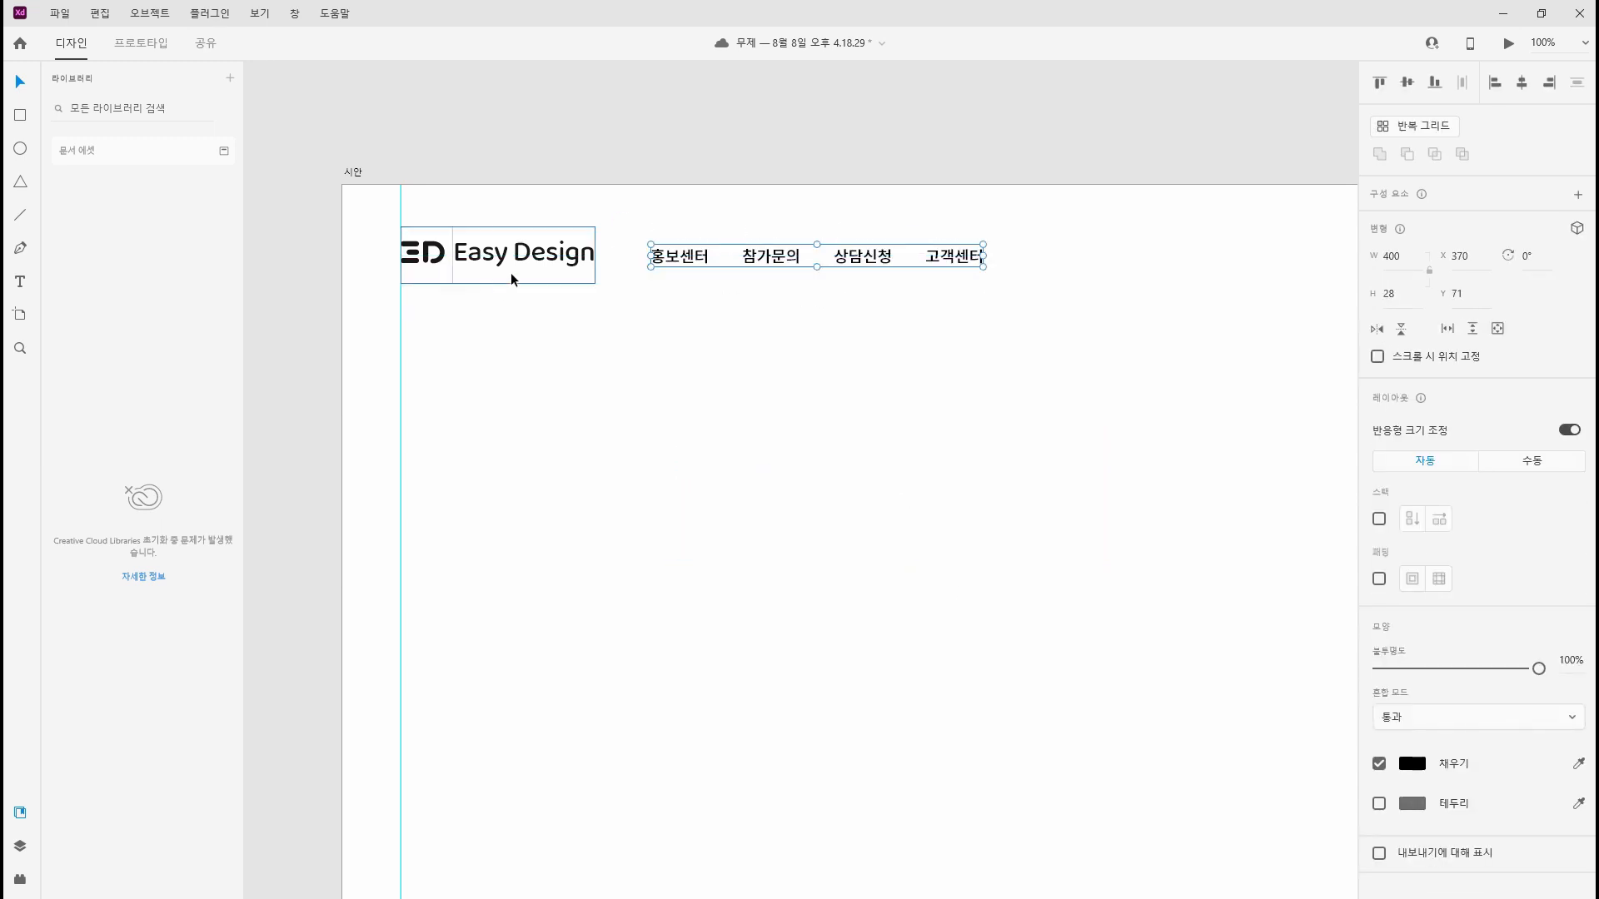
{"action": "left_click", "coordinate": [511, 272], "text": "shift"}
{"action": "left_click", "coordinate": [1406, 83]}
Center the navigation menu group horizontally on the artboard
{"action": "left_click", "coordinate": [766, 251]}
{"action": "key", "text": "ctrl+a"}
{"action": "left_click", "coordinate": [1520, 83]}
{"action": "key", "text": "ctrl+z"}
{"action": "left_click", "coordinate": [757, 262]}
{"action": "key", "text": "ctrl+minus"}
{"action": "left_click_drag", "start_coordinate": [855, 493], "coordinate": [686, 468]}
{"action": "key", "text": "ctrl+minus"}
{"action": "left_click", "coordinate": [963, 273]}
{"action": "key", "text": "ctrl+plus"}
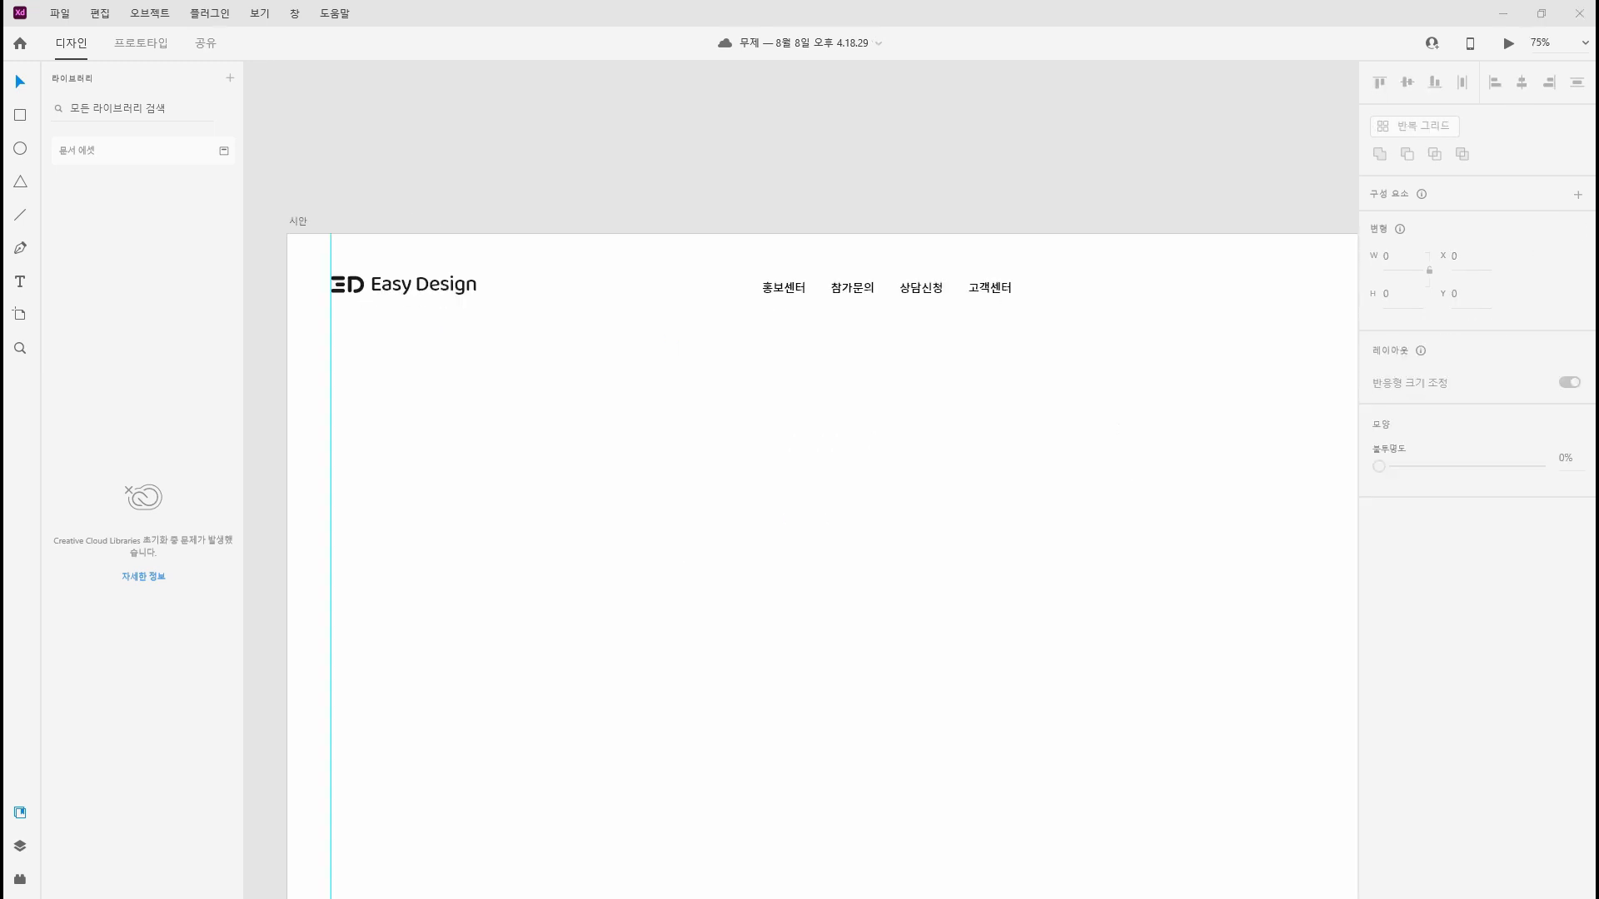
{"action": "left_click", "coordinate": [939, 285]}
{"action": "left_click", "coordinate": [1027, 457]}
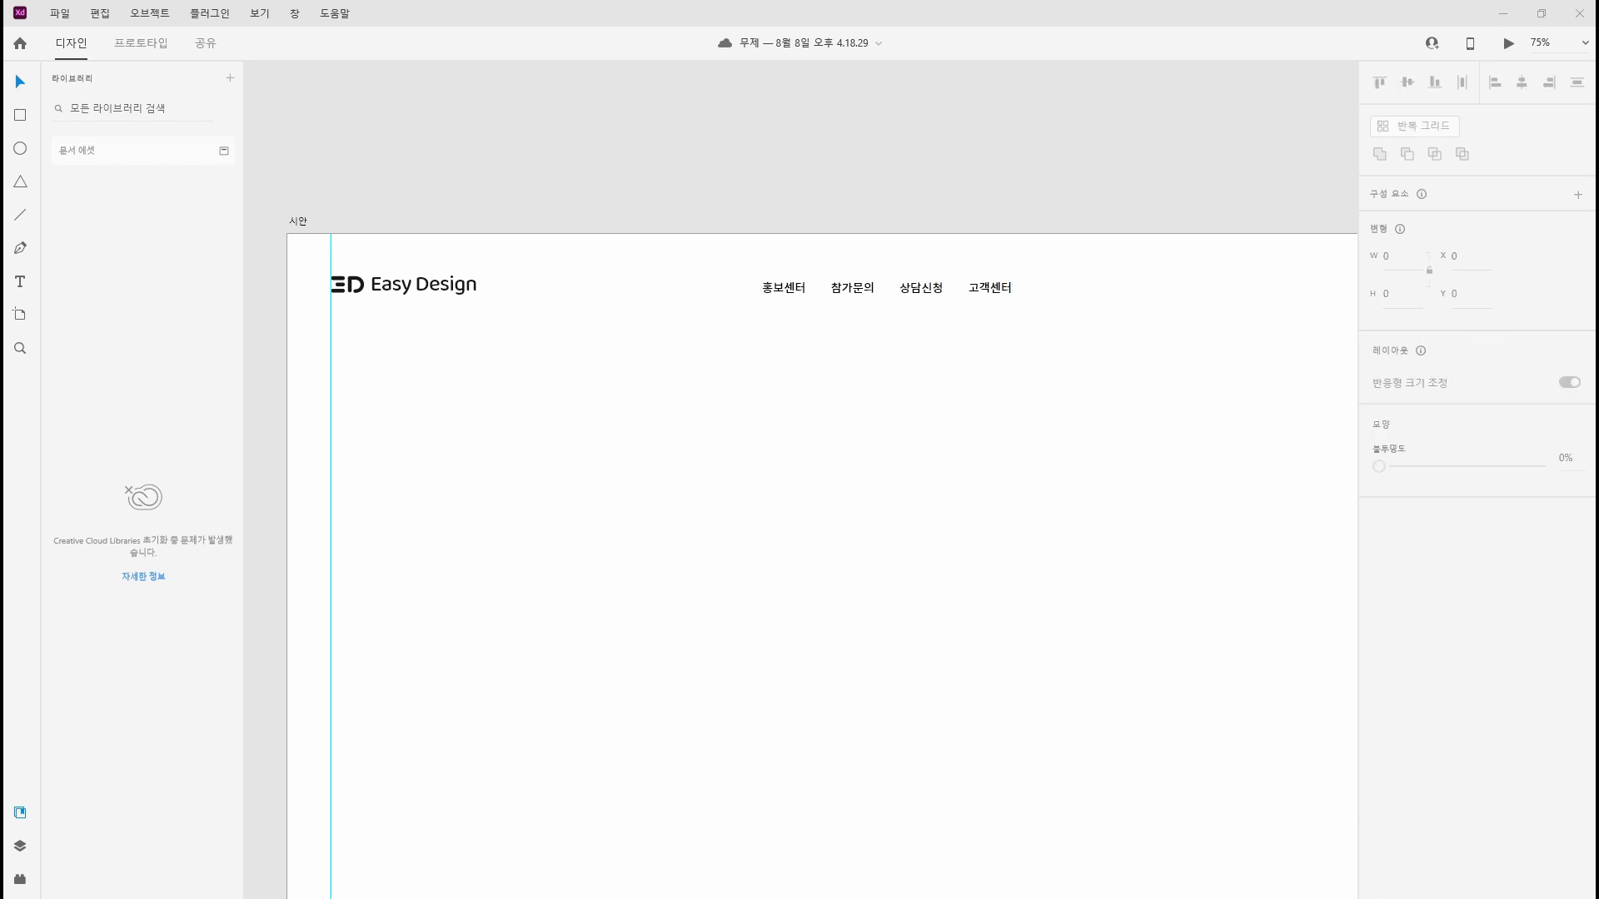
Add the text "KOR" in the empty area below and to the right of the navigation menu
{"action": "left_click_drag", "start_coordinate": [944, 444], "coordinate": [726, 450]}
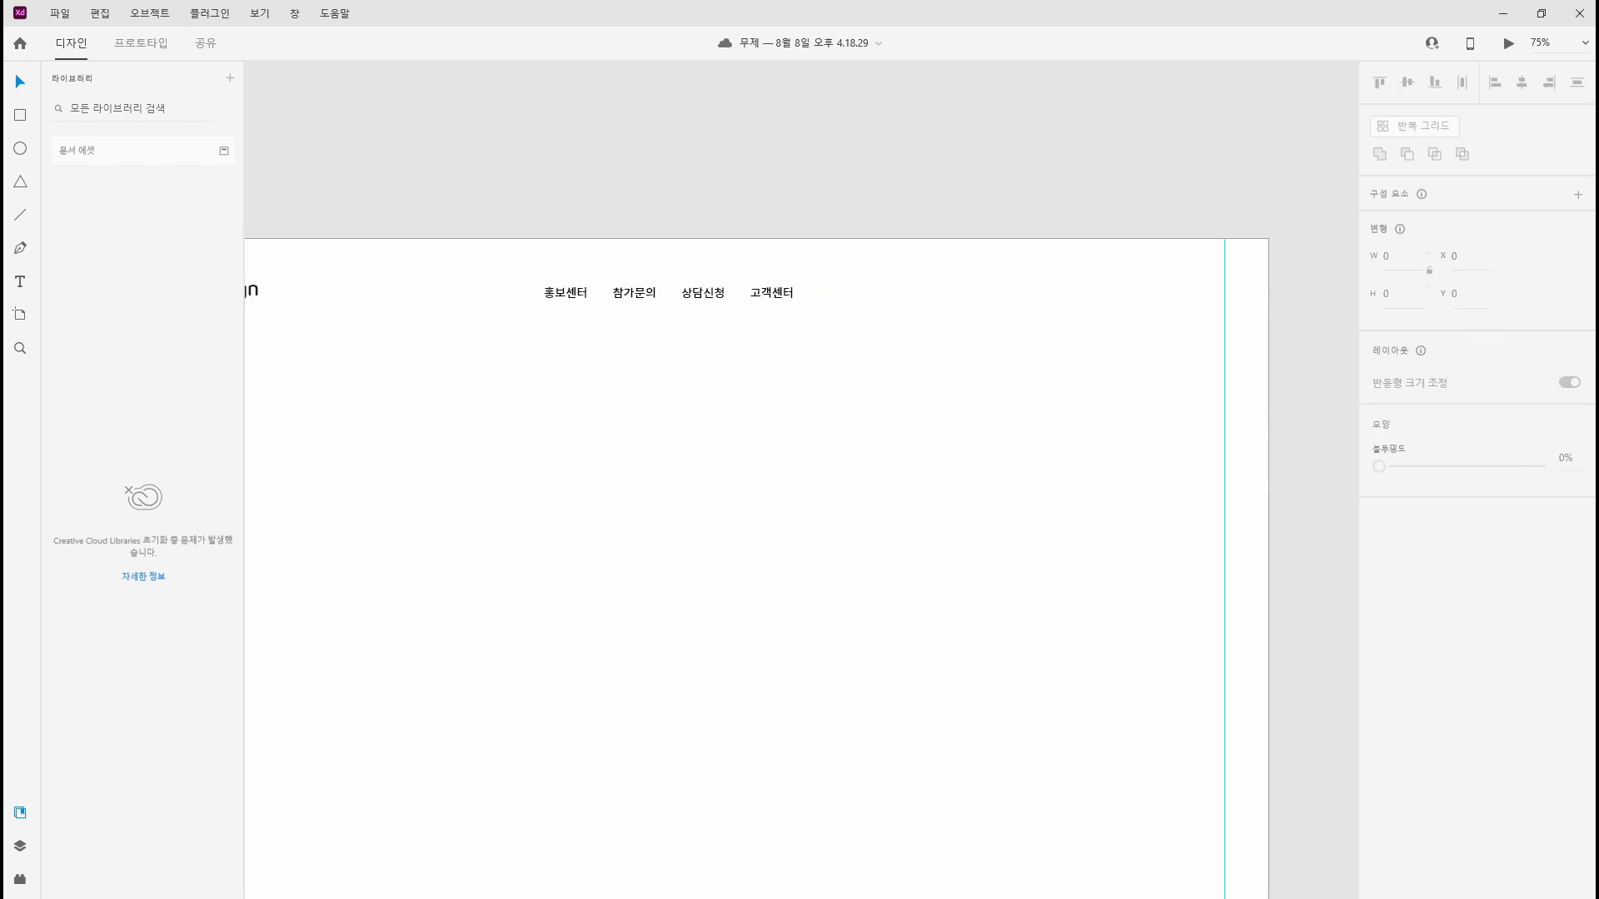
{"action": "left_click", "coordinate": [20, 281]}
{"action": "left_click", "coordinate": [800, 481]}
{"action": "key", "text": "Escape"}
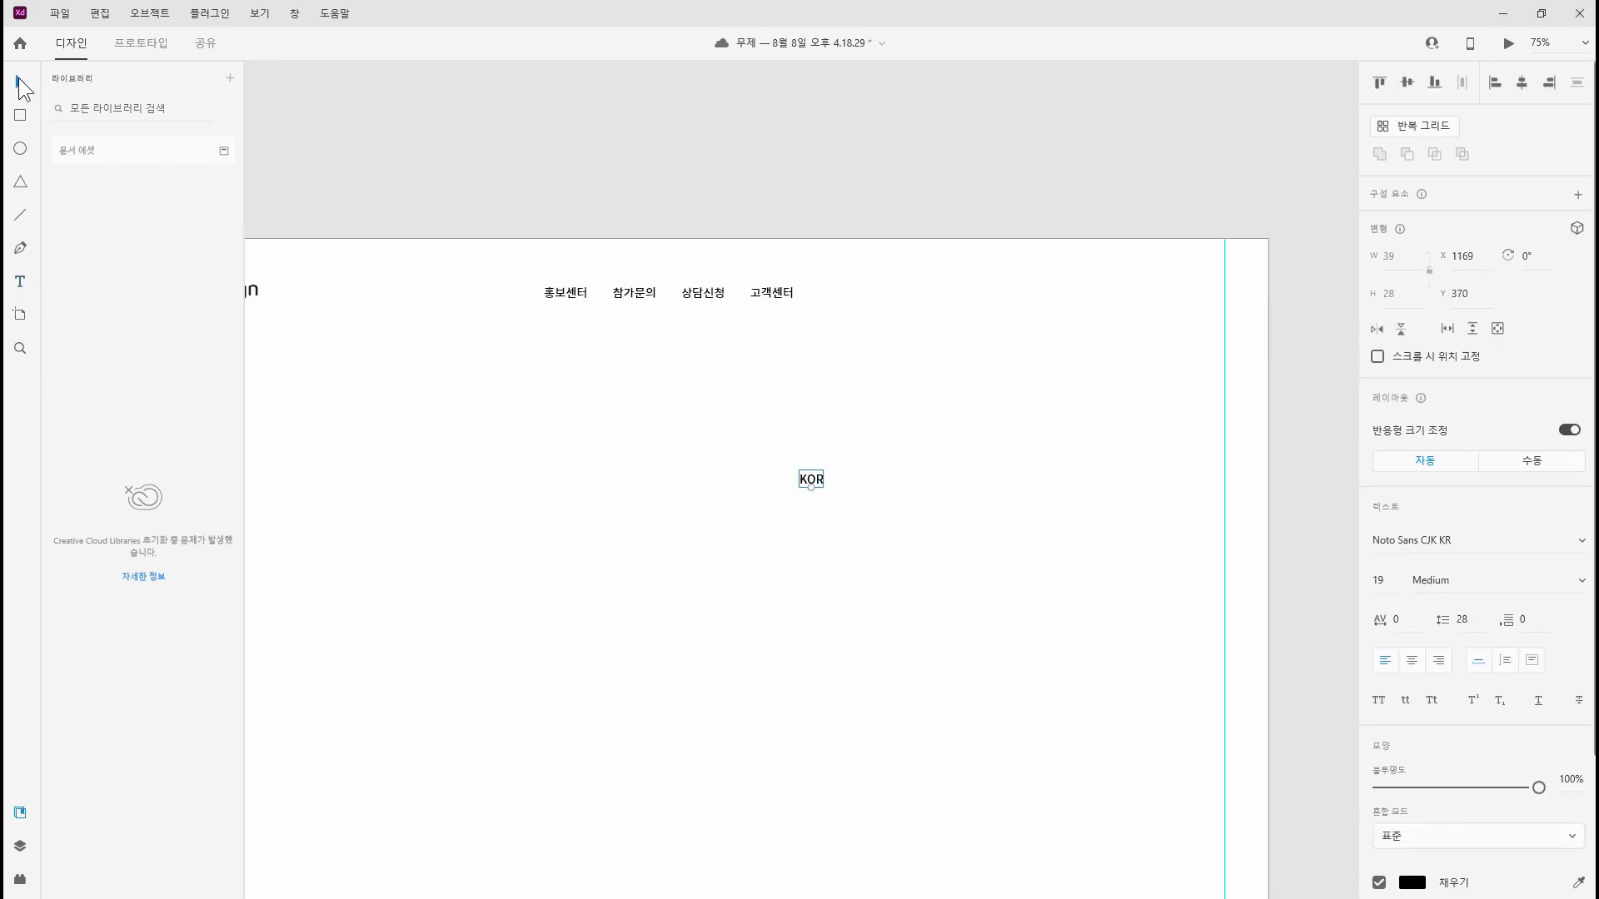
Format the "KOR" text in Montserrat, size 15, SemiBold weight
{"action": "left_click", "coordinate": [1475, 542]}
{"action": "type", "text": "Montserrat"}
{"action": "key", "text": "Return"}
{"action": "left_click", "coordinate": [1378, 579]}
{"action": "type", "text": "15"}
{"action": "key", "text": "Return"}
{"action": "left_click", "coordinate": [1563, 583]}
{"action": "left_click", "coordinate": [1563, 585]}
Duplicate "KOR" twice in a row as "ENG" and "CHA" and space the three language labels evenly
{"action": "key", "text": "ctrl+2"}
{"action": "left_click_drag", "start_coordinate": [824, 481], "coordinate": [1031, 480]}
{"action": "double_click", "coordinate": [928, 480]}
{"action": "type", "text": "ENG"}
{"action": "key", "text": "Escape"}
{"action": "double_click", "coordinate": [1031, 480]}
{"action": "type", "text": "CHA"}
{"action": "key", "text": "Escape"}
{"action": "key", "text": "ctrl+minus"}
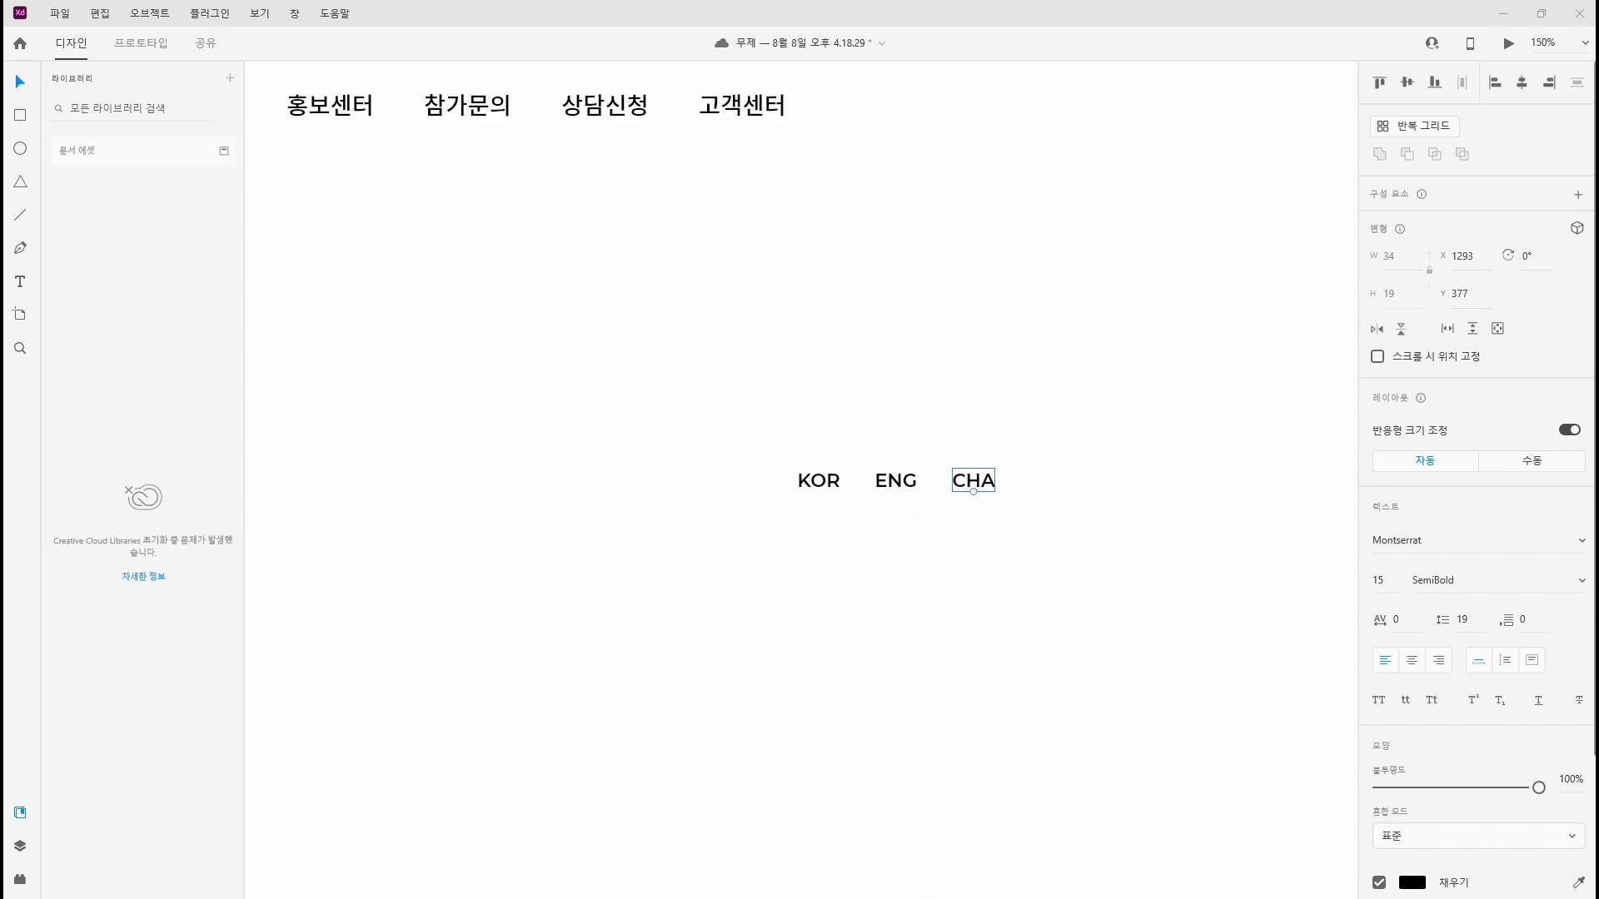
{"action": "left_click_drag", "start_coordinate": [819, 480], "coordinate": [848, 484]}
Group the three language labels and place them right of the navigation menu, level with its text
{"action": "left_click_drag", "start_coordinate": [1004, 559], "coordinate": [722, 401]}
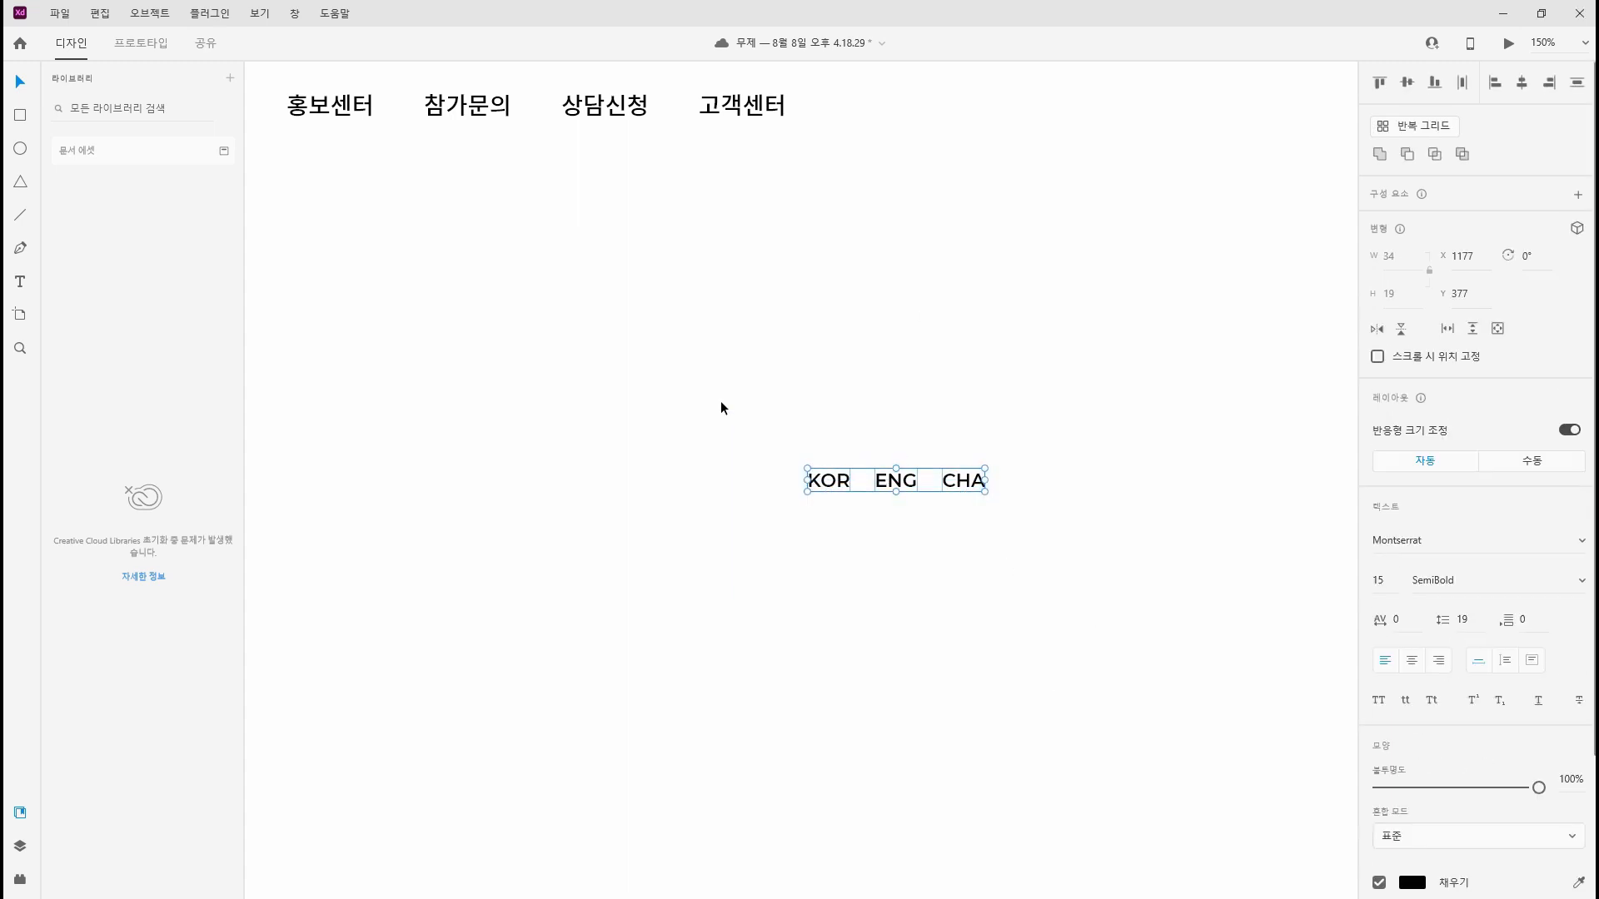
{"action": "key", "text": "ctrl+g"}
{"action": "key", "text": "ctrl+minus"}
{"action": "left_click_drag", "start_coordinate": [929, 530], "coordinate": [600, 270]}
{"action": "left_click", "coordinate": [690, 553]}
Draw a 34 × 34 px square right of "CHA", level with the labels, with a red fill and no border
{"action": "key", "text": "ctrl+plus"}
{"action": "key", "text": "ctrl+plus"}
{"action": "left_click_drag", "start_coordinate": [689, 553], "coordinate": [958, 771]}
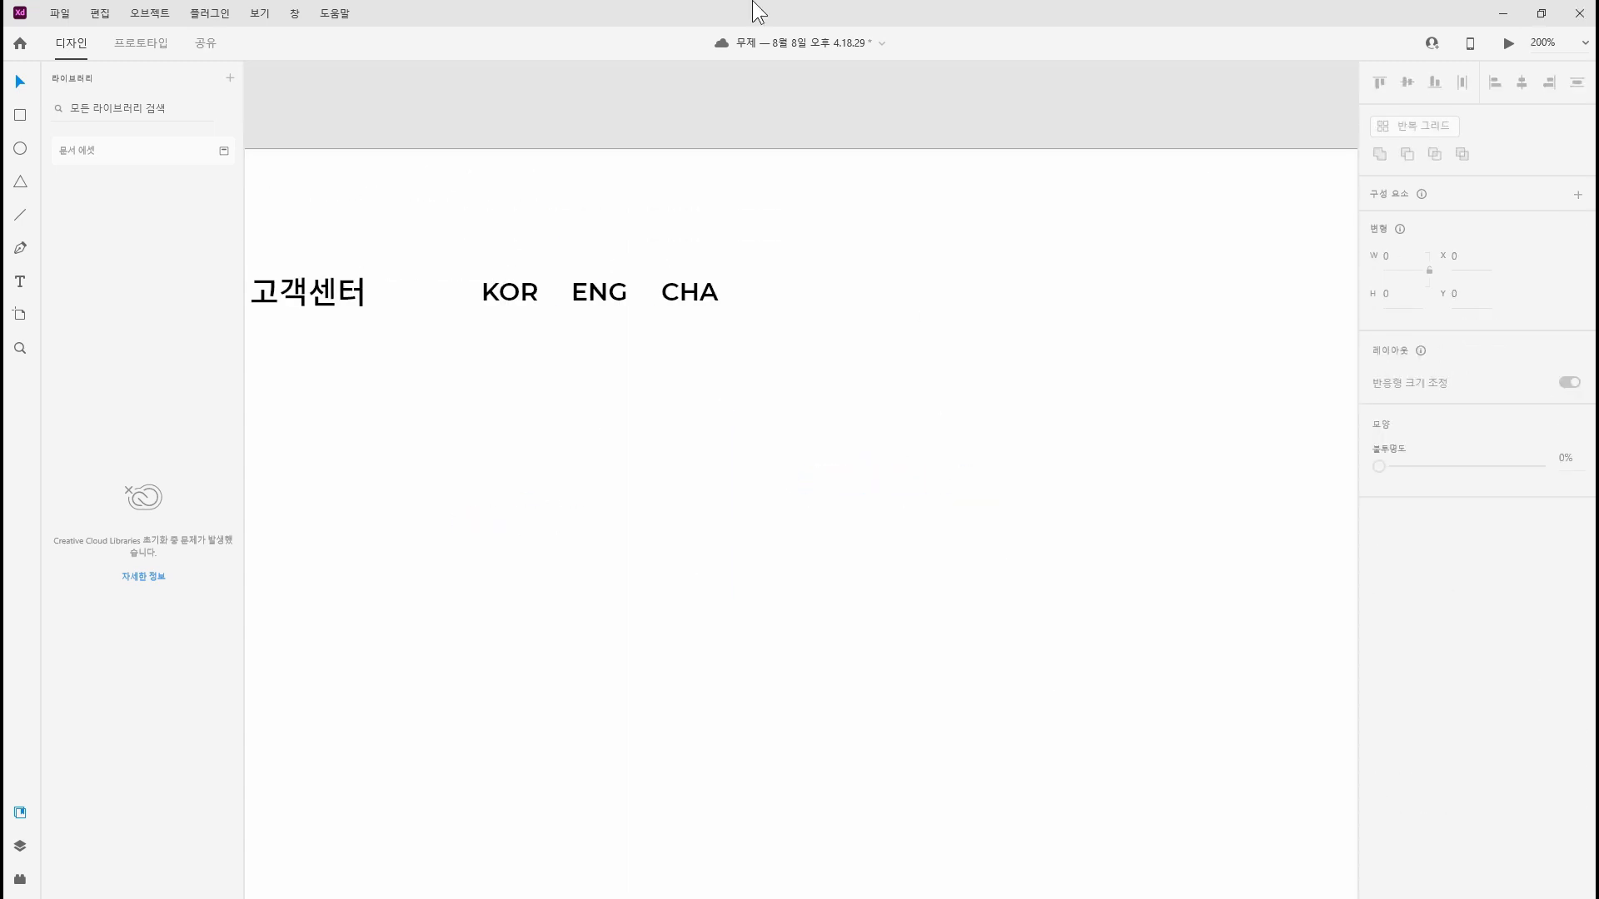
{"action": "left_click_drag", "start_coordinate": [758, 262], "coordinate": [814, 318]}
{"action": "key", "text": "v"}
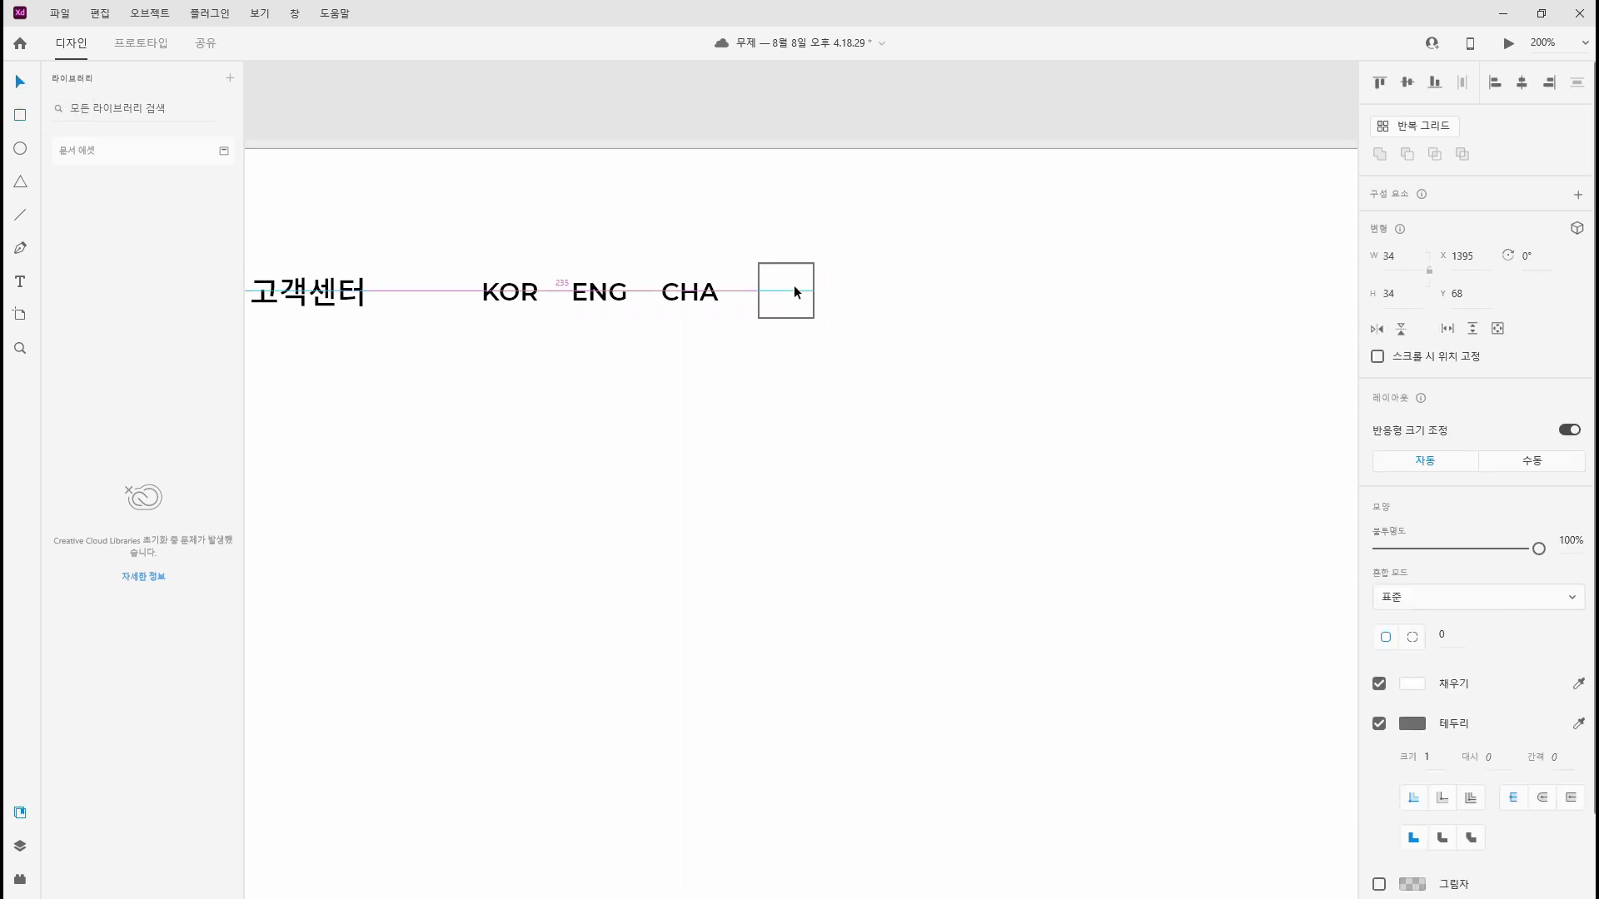
{"action": "left_click", "coordinate": [1412, 684]}
{"action": "left_click", "coordinate": [1306, 583]}
{"action": "left_click", "coordinate": [1378, 724]}
Draw a thin 34 × 3 px rectangle across the upper part of the red square
{"action": "key", "text": "ctrl+plus"}
{"action": "key", "text": "ctrl+plus"}
{"action": "key", "text": "ctrl+plus"}
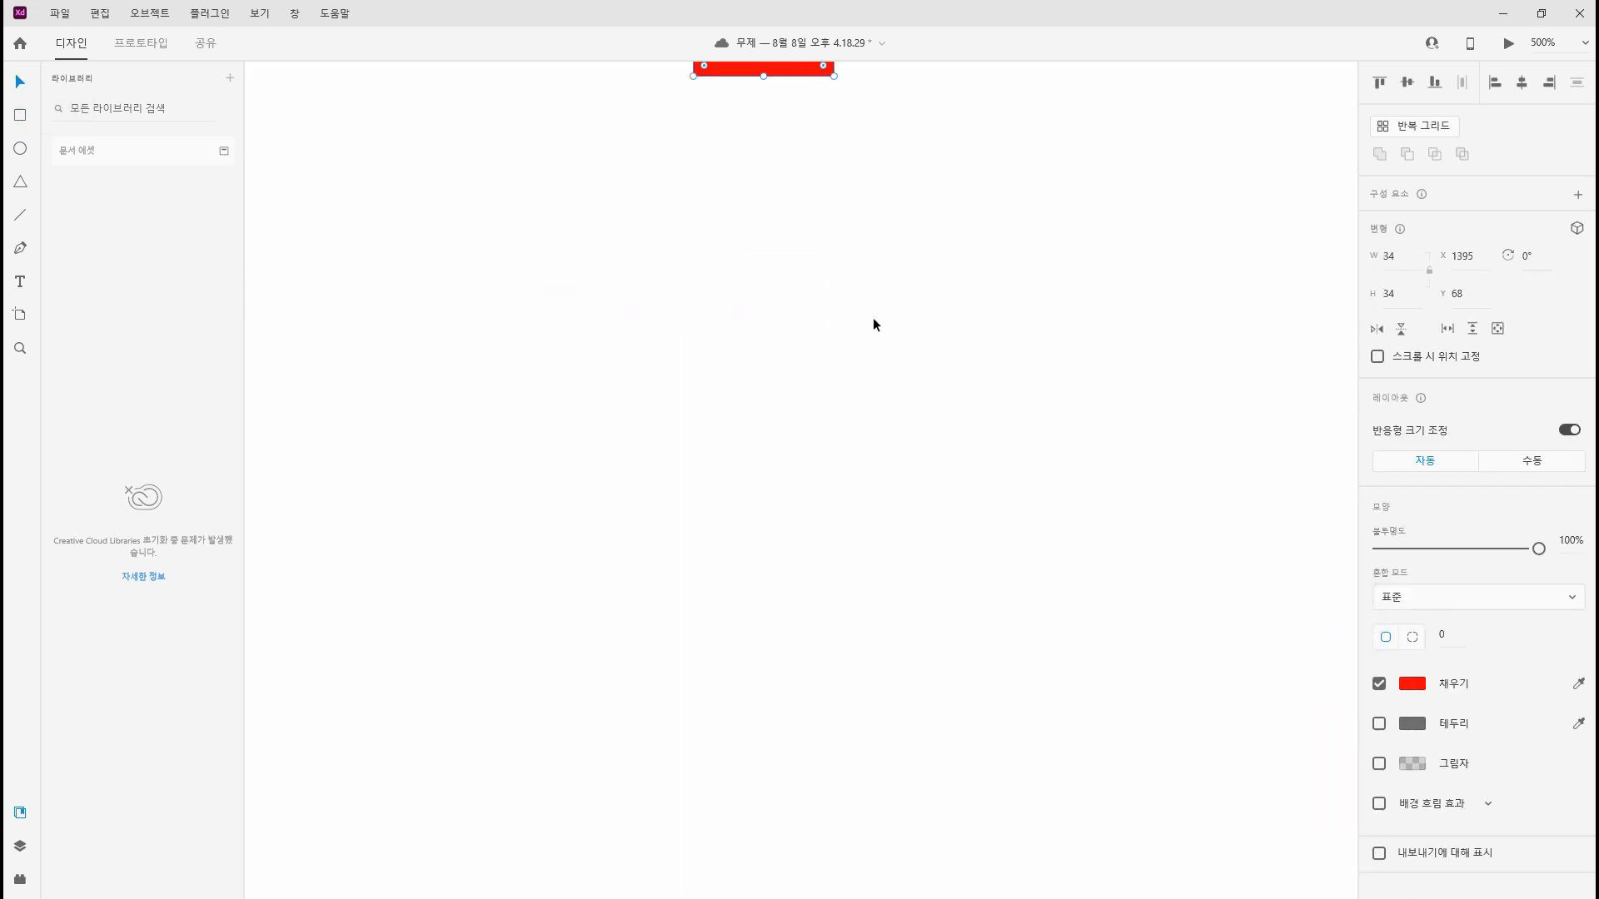
{"action": "left_click_drag", "start_coordinate": [872, 317], "coordinate": [976, 806]}
{"action": "left_click", "coordinate": [1046, 619]}
{"action": "key", "text": "r"}
{"action": "left_click_drag", "start_coordinate": [796, 431], "coordinate": [937, 444]}
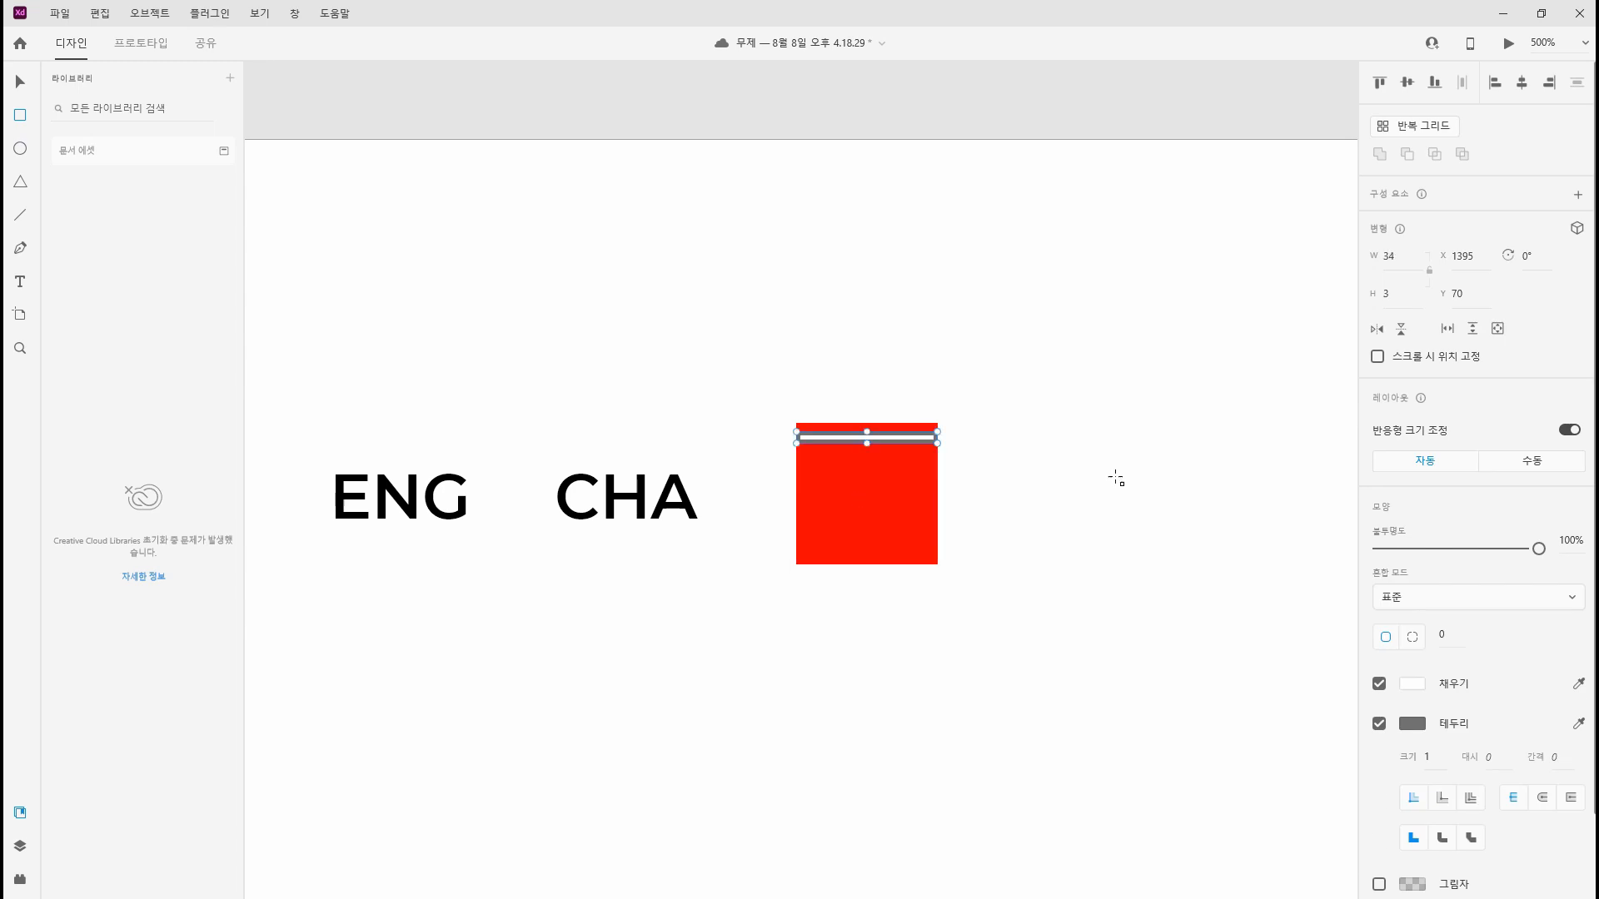
Give the thin bar a black #000000 fill without a border and set its height to 2
{"action": "left_click", "coordinate": [1378, 724]}
{"action": "left_click", "coordinate": [1411, 684]}
{"action": "left_click", "coordinate": [1163, 729]}
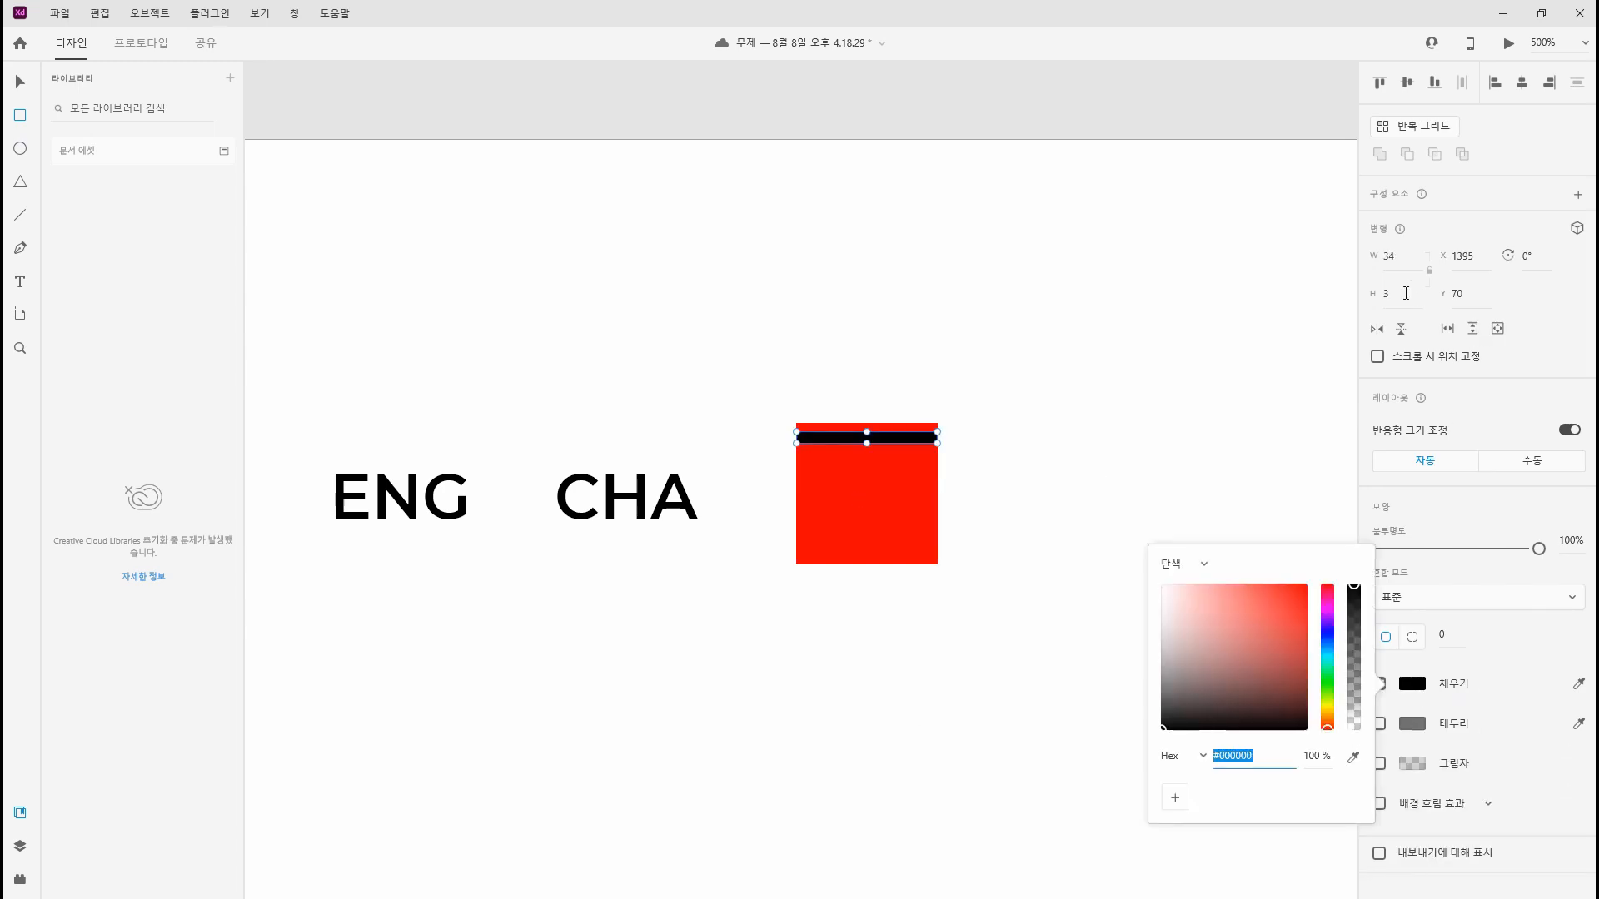
{"action": "left_click", "coordinate": [1393, 293]}
{"action": "type", "text": "2"}
{"action": "key", "text": "Return"}
Duplicate the bar to form three evenly spaced horizontal bars on the red square and group them
{"action": "left_click", "coordinate": [23, 83]}
{"action": "left_click_drag", "start_coordinate": [909, 436], "coordinate": [898, 495], "text": "alt"}
{"action": "left_click", "coordinate": [905, 477], "text": "shift"}
{"action": "left_click", "coordinate": [895, 435], "text": "shift"}
{"action": "key", "text": "ctrl+g"}
Turn off the fill of the red square behind the three menu bars
{"action": "left_click_drag", "start_coordinate": [788, 367], "coordinate": [957, 660]}
{"action": "double_click", "coordinate": [917, 434]}
{"action": "left_click", "coordinate": [1379, 692]}
{"action": "left_click", "coordinate": [1057, 698]}
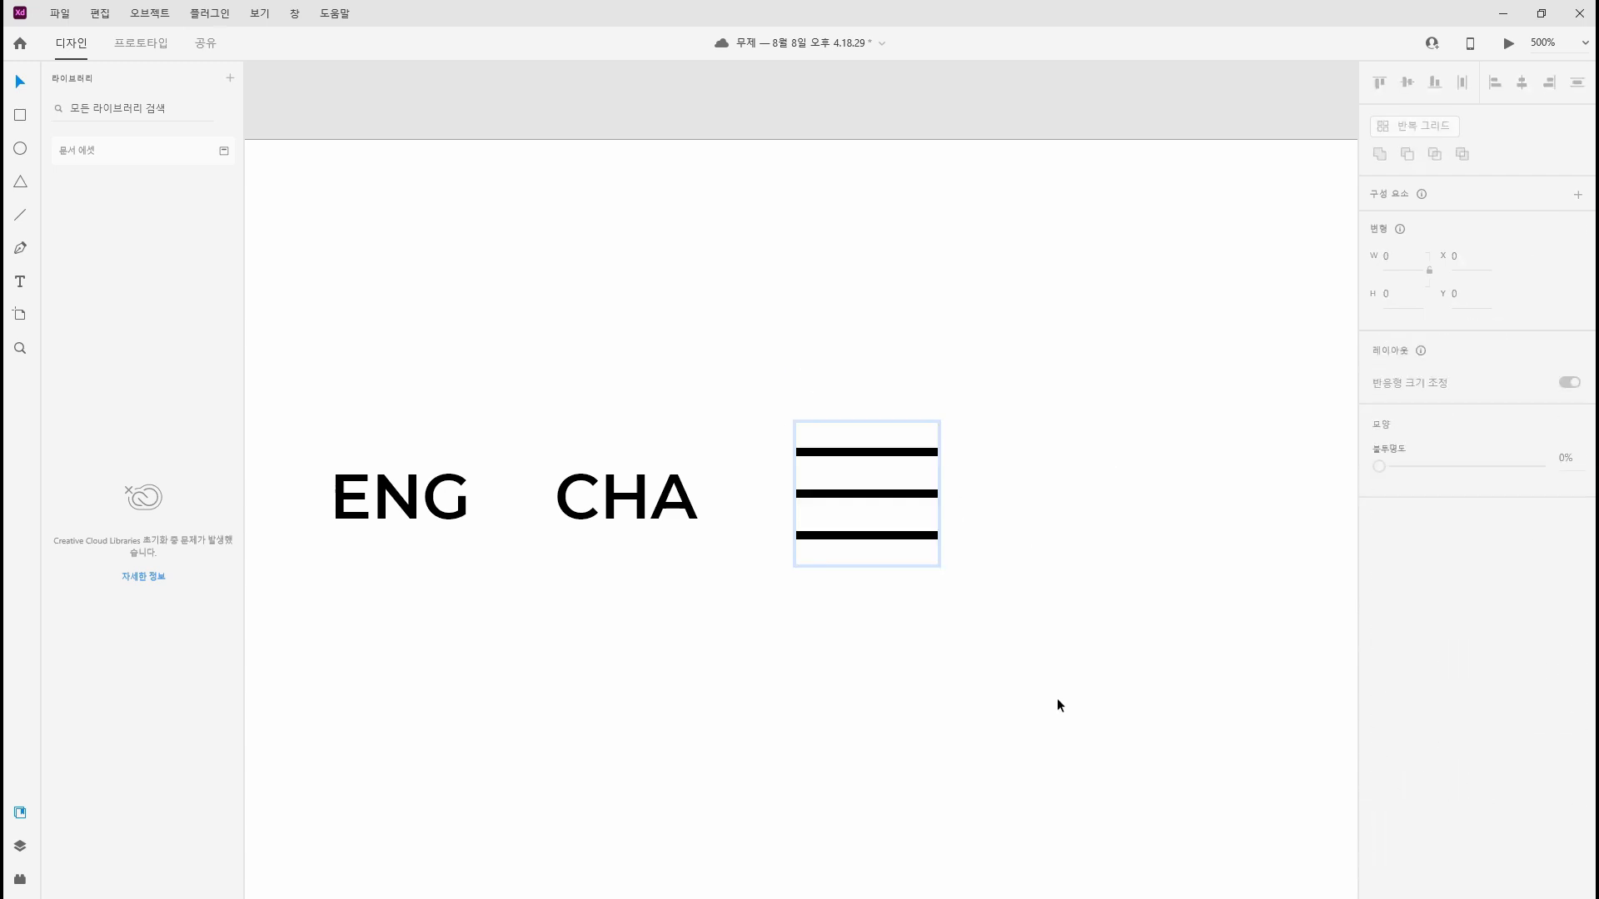
Move the hamburger icon farther right of the CHA label and position it with the language labels near the artboard's right edge
{"action": "left_click_drag", "start_coordinate": [884, 496], "coordinate": [1002, 495]}
{"action": "left_click", "coordinate": [916, 517]}
{"action": "key", "text": "shift+Right"}
{"action": "key", "text": "shift+Right"}
{"action": "key", "text": "shift+Right"}
{"action": "key", "text": "shift+Right"}
{"action": "scroll", "coordinate": [808, 485], "scroll_direction": "down", "scroll_amount": 3}
{"action": "left_click", "coordinate": [633, 477], "text": "shift"}
{"action": "left_click", "coordinate": [832, 682]}
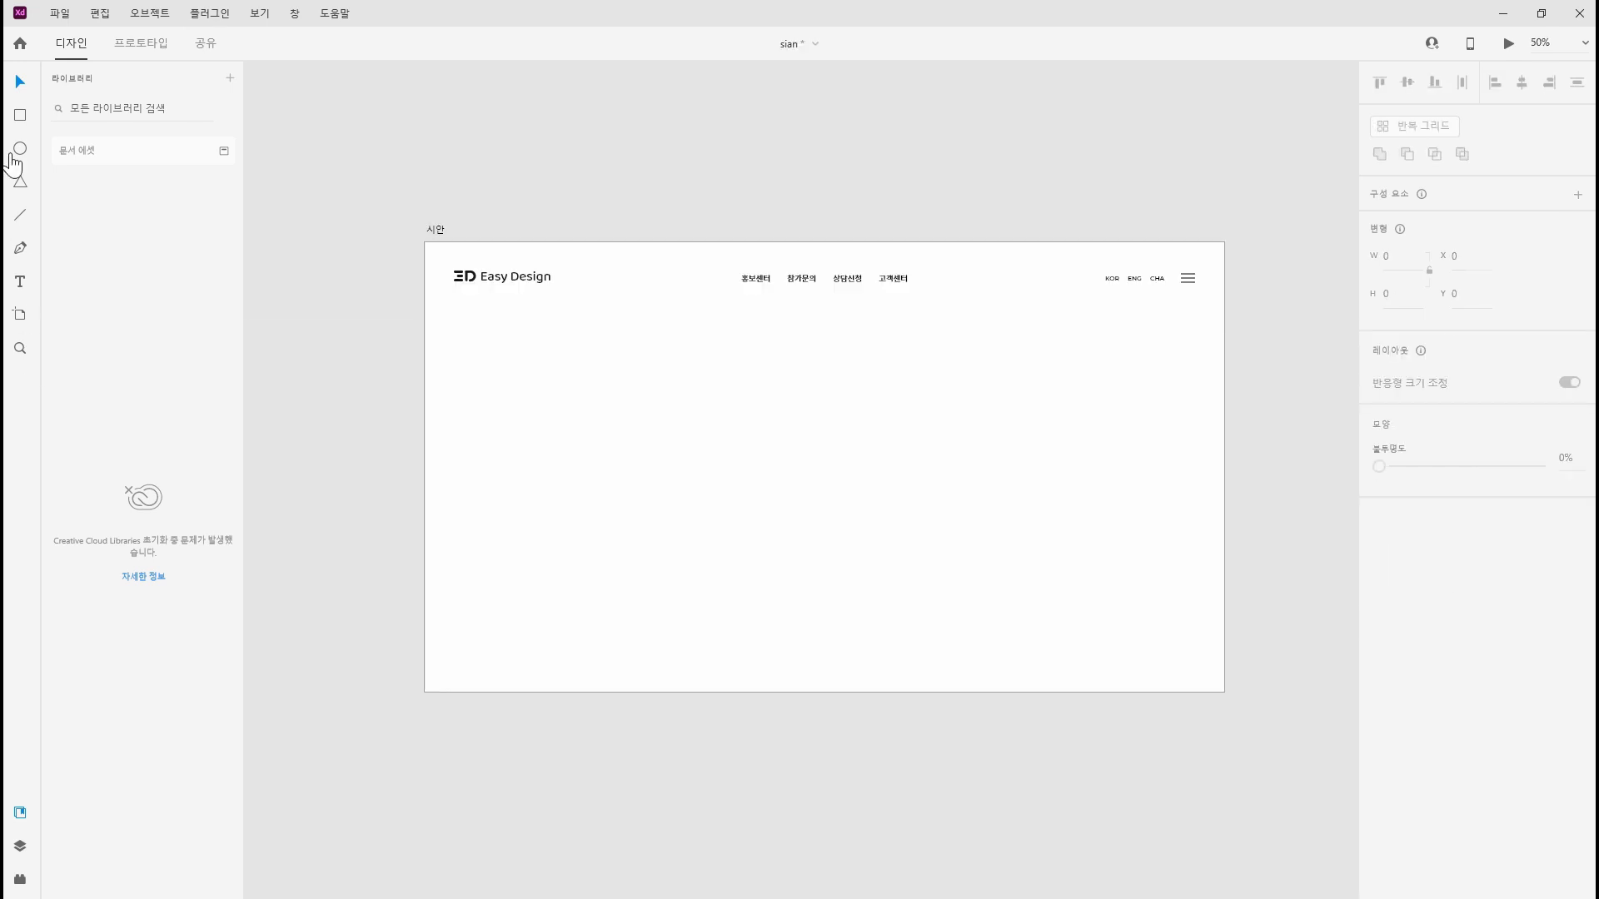
Draw a 1634 × 1080 rectangle from the artboard's top-left corner with a black fill and no border
{"action": "left_click", "coordinate": [20, 115]}
{"action": "mouse_move", "coordinate": [425, 242]}
{"action": "left_mouse_down"}
{"action": "mouse_move", "coordinate": [705, 486]}
{"action": "mouse_move", "coordinate": [1109, 703]}
{"action": "left_mouse_up"}
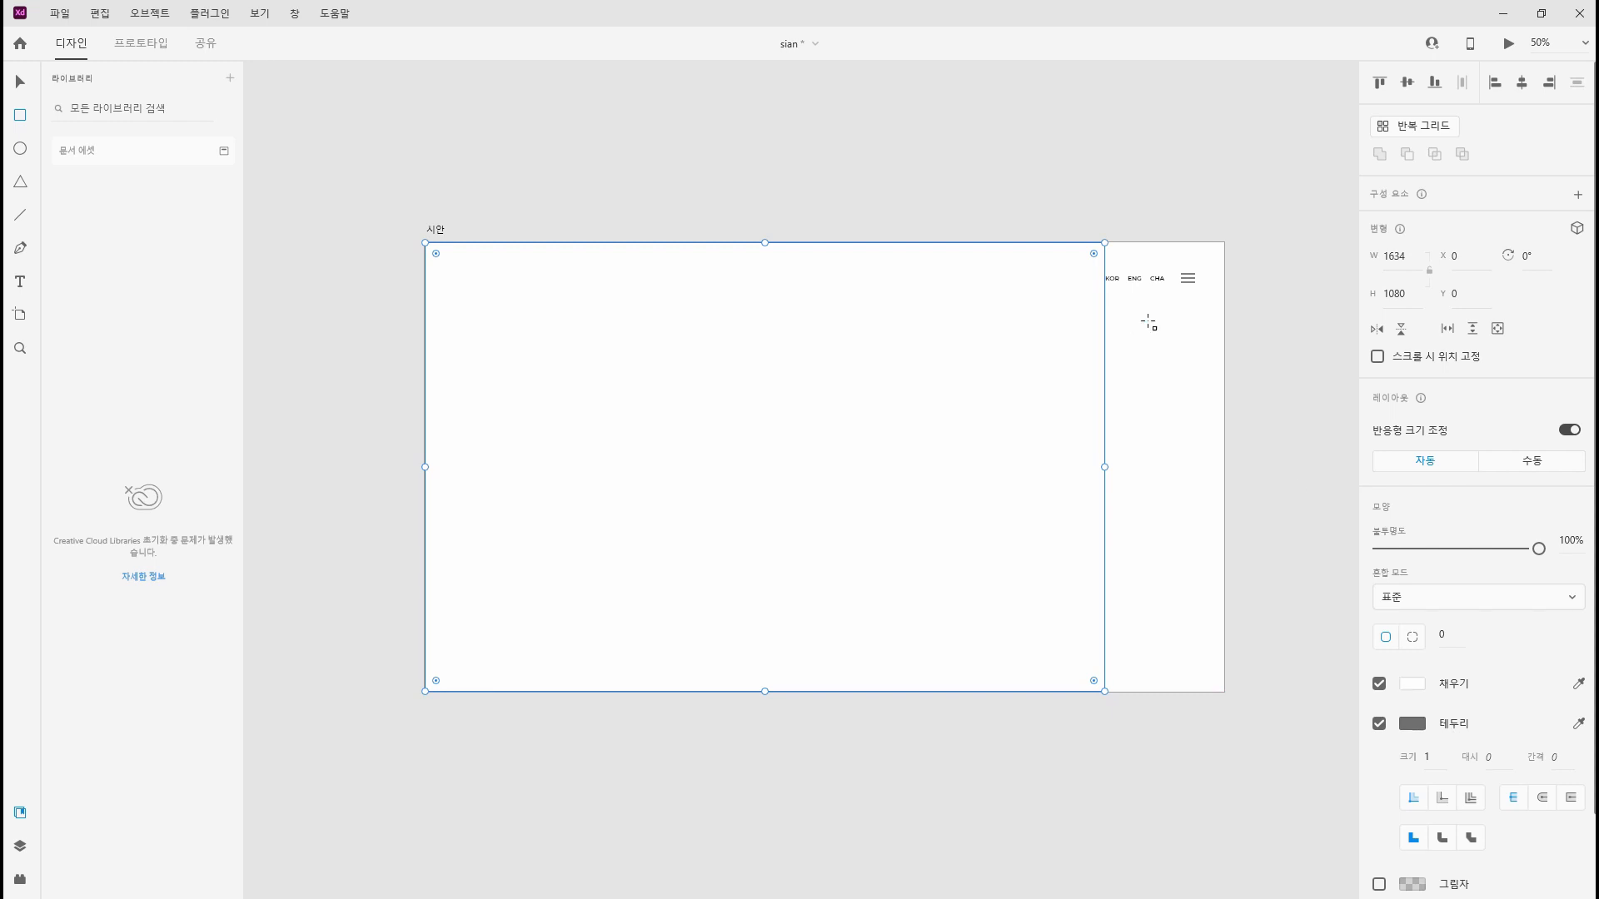
{"action": "left_click", "coordinate": [1379, 723]}
{"action": "left_click", "coordinate": [1413, 683]}
{"action": "left_click_drag", "start_coordinate": [1179, 653], "coordinate": [970, 875]}
{"action": "left_click", "coordinate": [21, 83]}
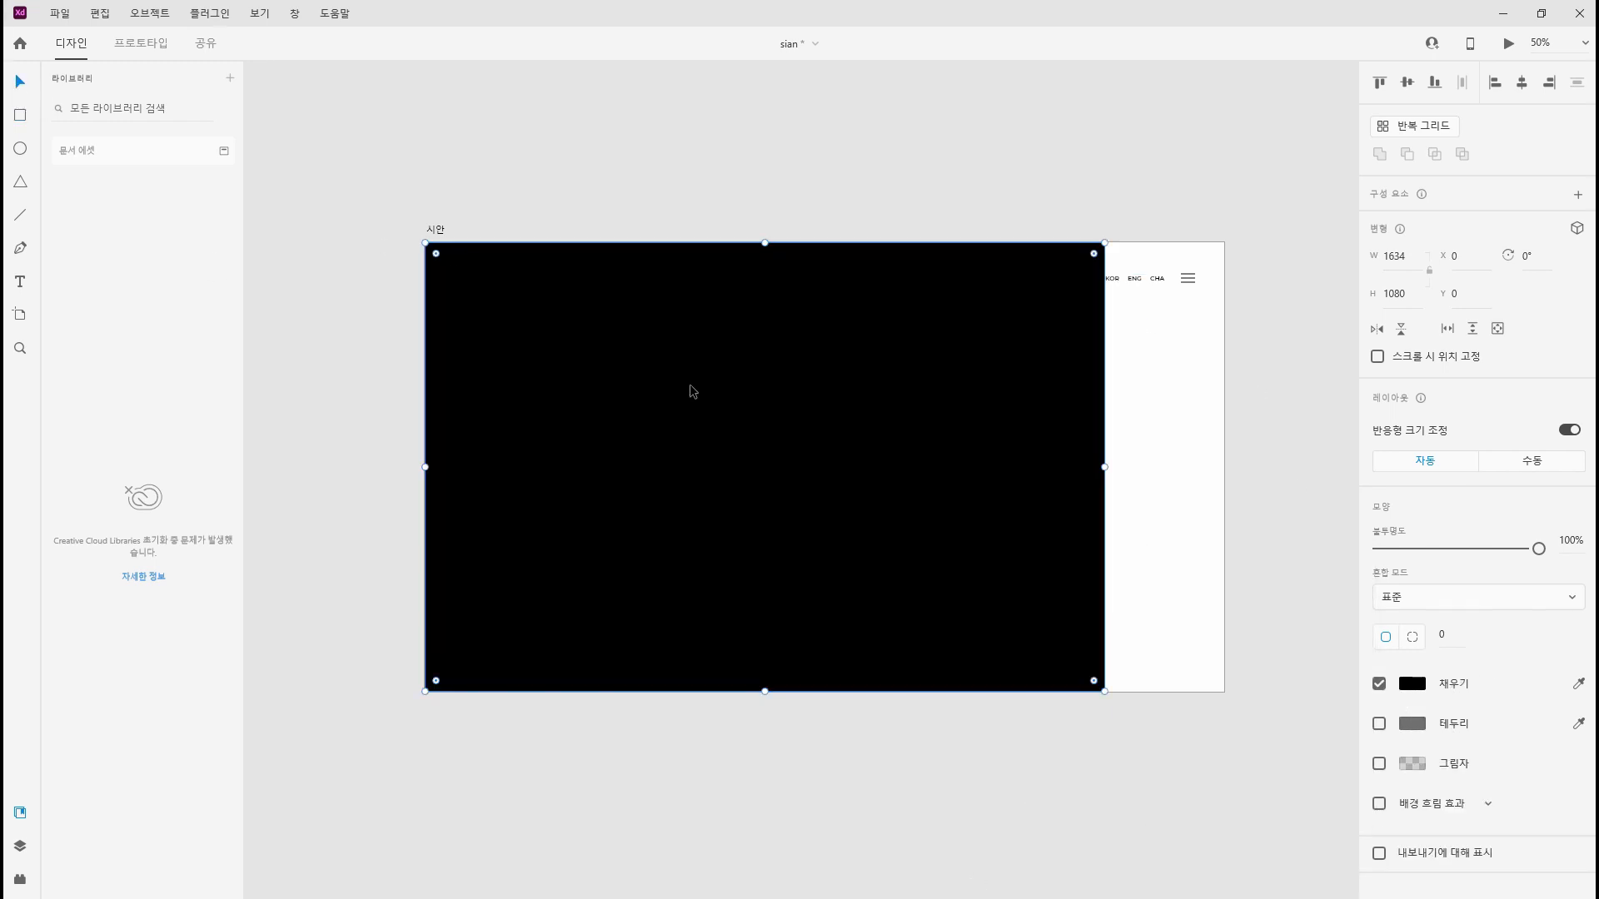
Shift the black rectangle 100 px left and trim its left side to the artboard edge, making it 1534 px wide
{"action": "key", "text": "shift+Left"}
{"action": "key", "text": "shift+Left"}
{"action": "key", "text": "shift+Left"}
{"action": "key", "text": "shift+Left"}
{"action": "key", "text": "shift+Left"}
{"action": "key", "text": "shift+Left"}
{"action": "key", "text": "shift+Left"}
{"action": "key", "text": "shift+Left"}
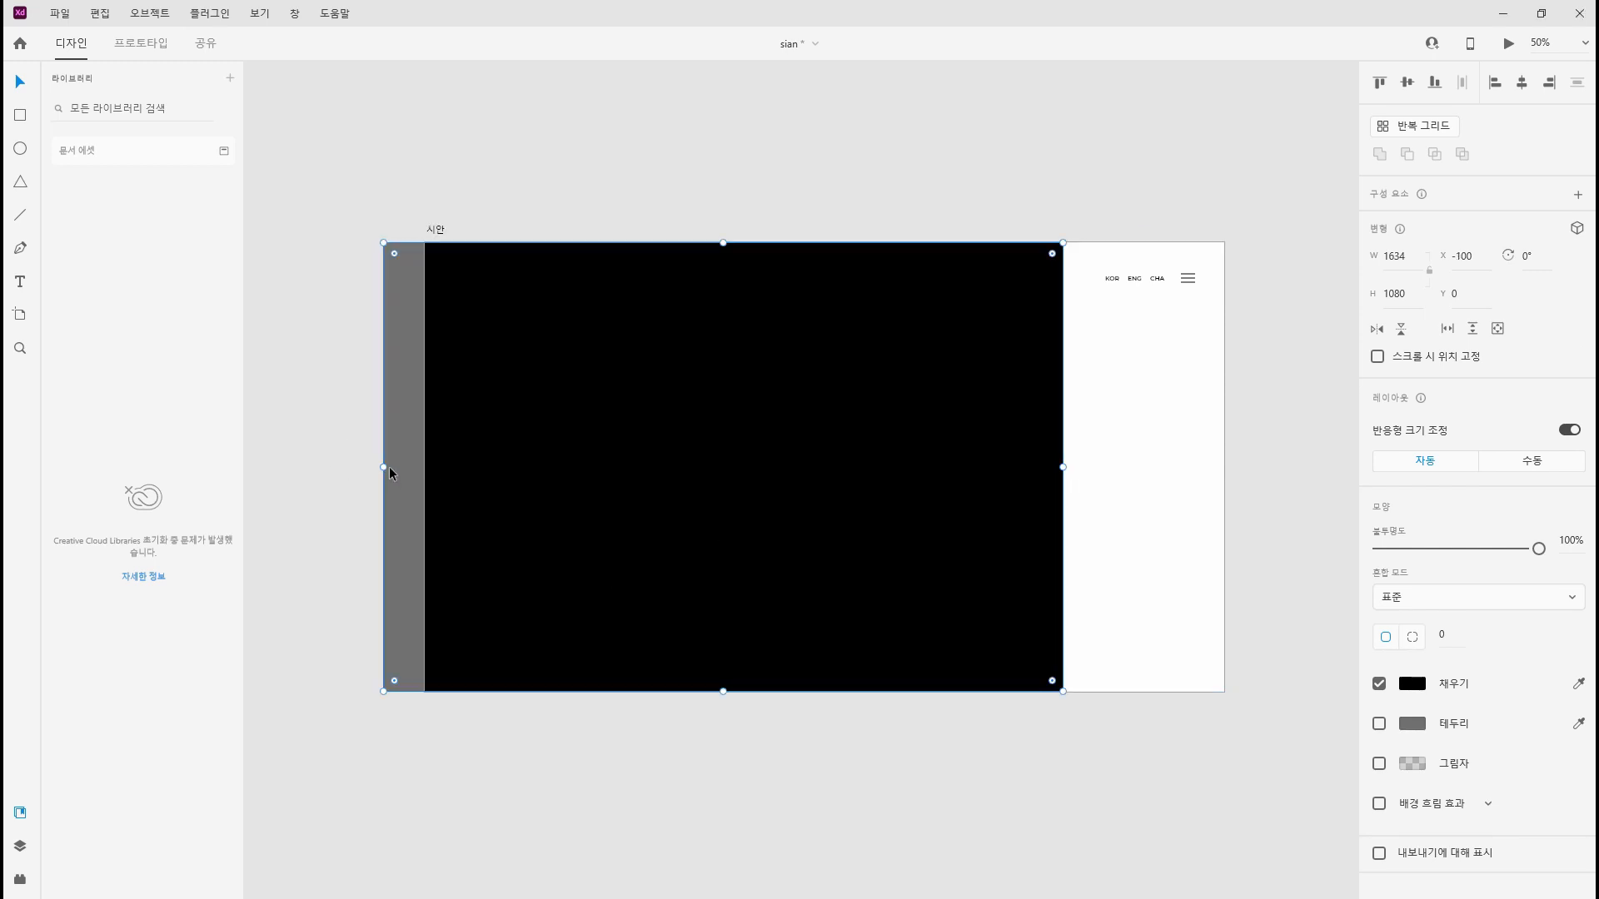
{"action": "left_click_drag", "start_coordinate": [391, 467], "coordinate": [424, 466]}
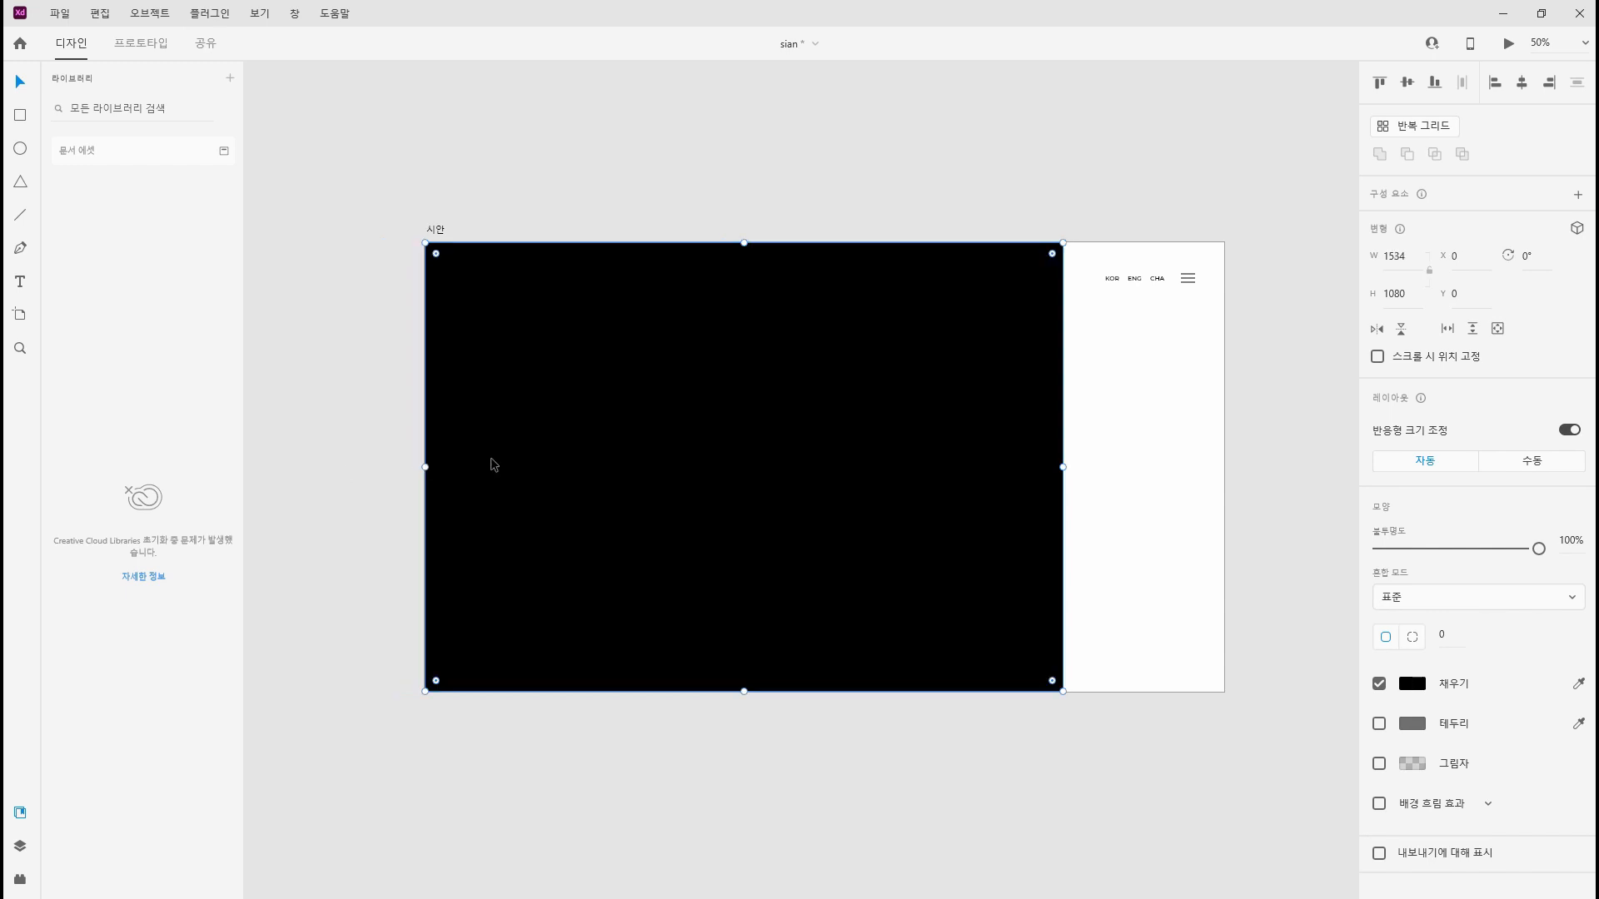
Send the black rectangle to the back and recolor the Easy Design logo white #FFFFFF
{"action": "right_click", "coordinate": [838, 487]}
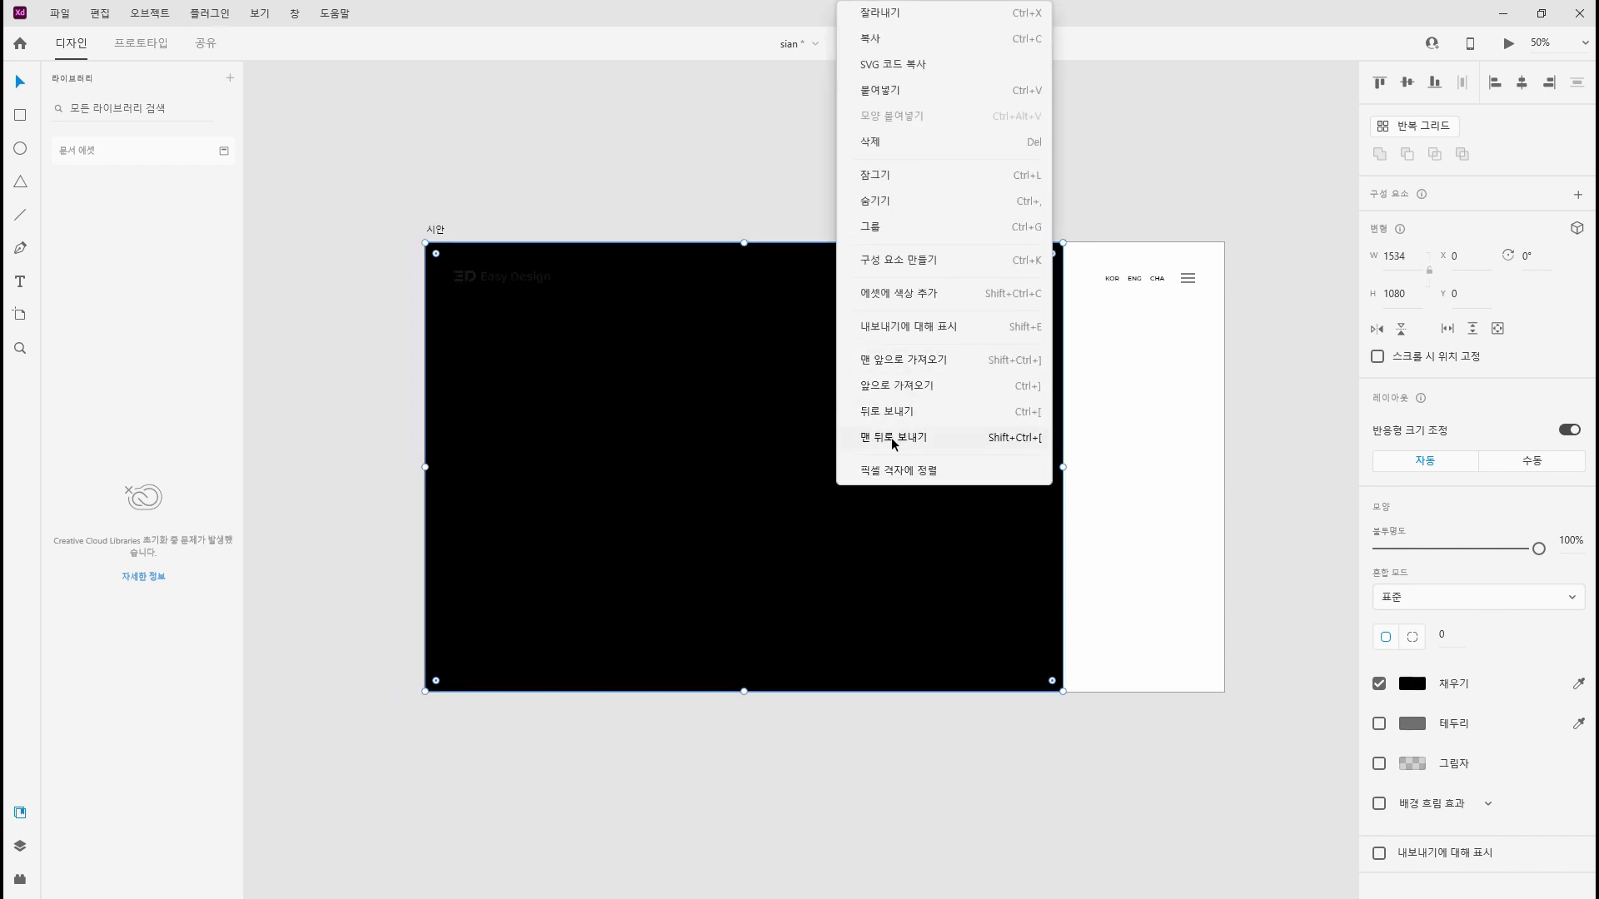
{"action": "left_click", "coordinate": [617, 134]}
{"action": "left_click", "coordinate": [514, 282]}
{"action": "left_click", "coordinate": [1409, 766]}
{"action": "left_click", "coordinate": [1160, 659]}
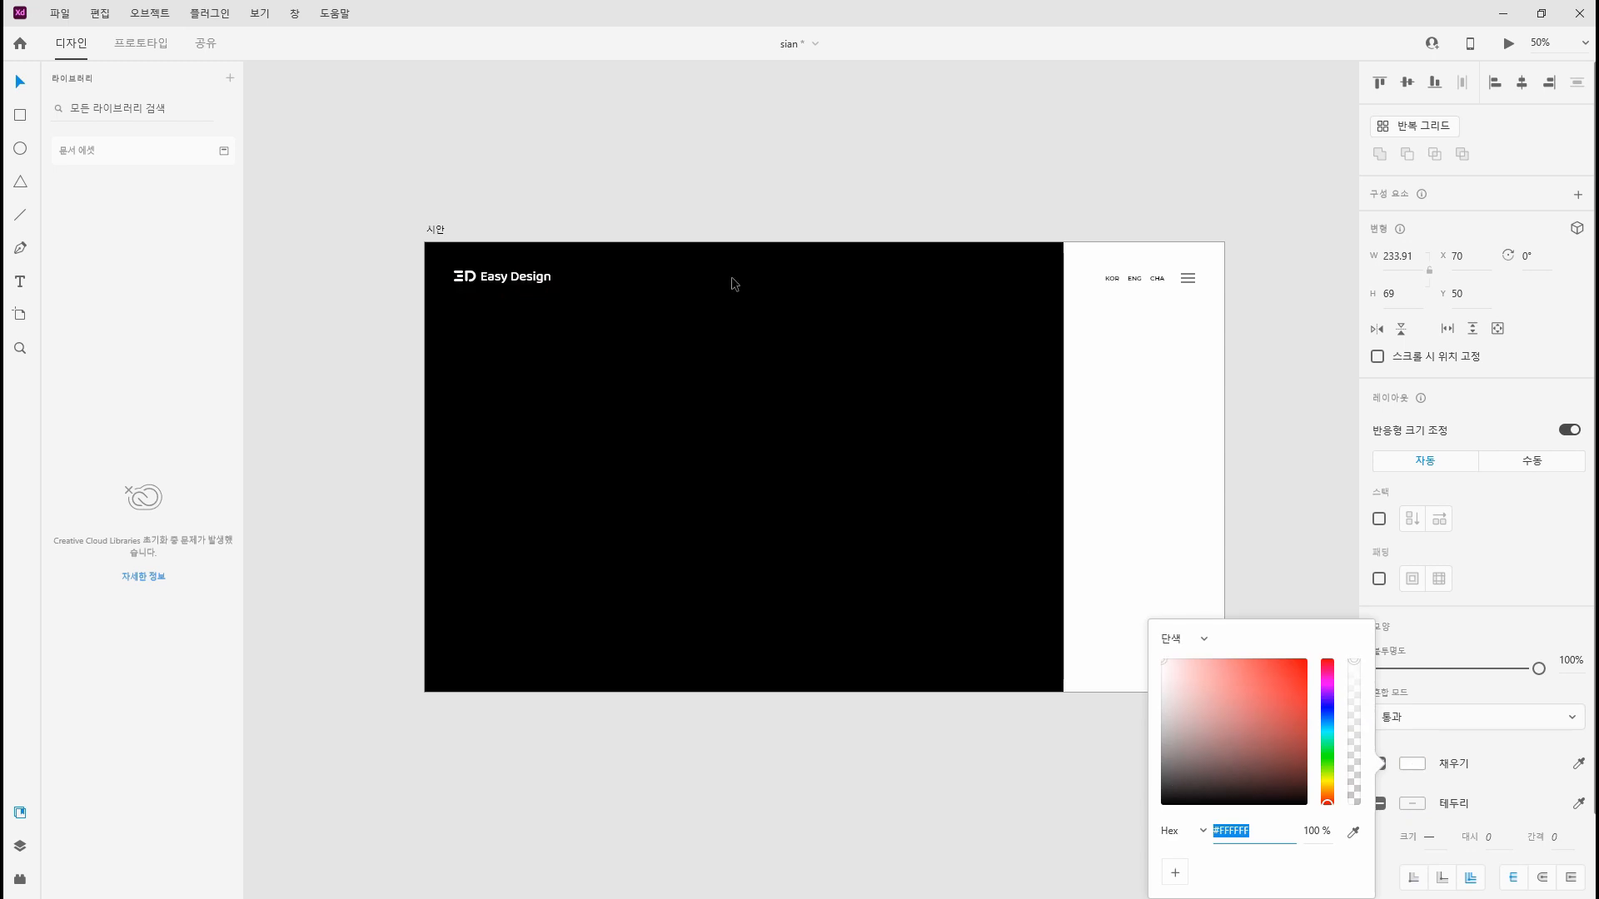
Change the fill of the centered navigation menu text to white
{"action": "left_click", "coordinate": [764, 293]}
{"action": "left_click", "coordinate": [760, 279]}
{"action": "left_click", "coordinate": [1410, 760]}
{"action": "left_click", "coordinate": [1241, 736]}
{"action": "left_click", "coordinate": [1159, 659]}
{"action": "left_click", "coordinate": [842, 155]}
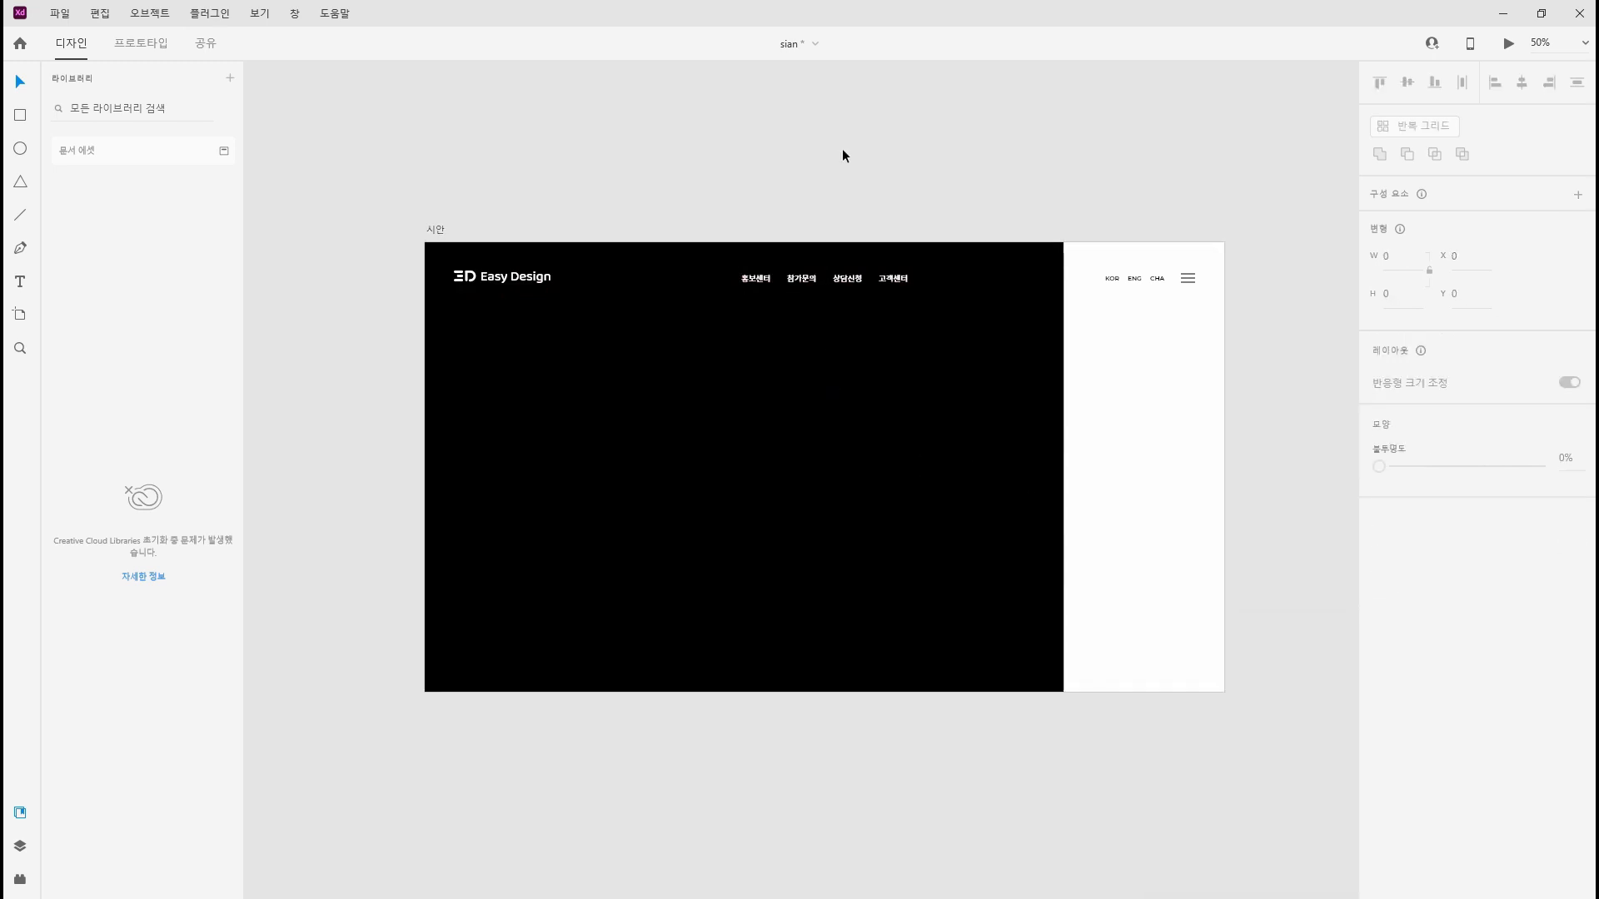
Extend the artboard downward to a height of about 2822 px
{"action": "left_click", "coordinate": [1199, 614]}
{"action": "scroll", "coordinate": [815, 588], "scroll_direction": "down", "scroll_amount": 3}
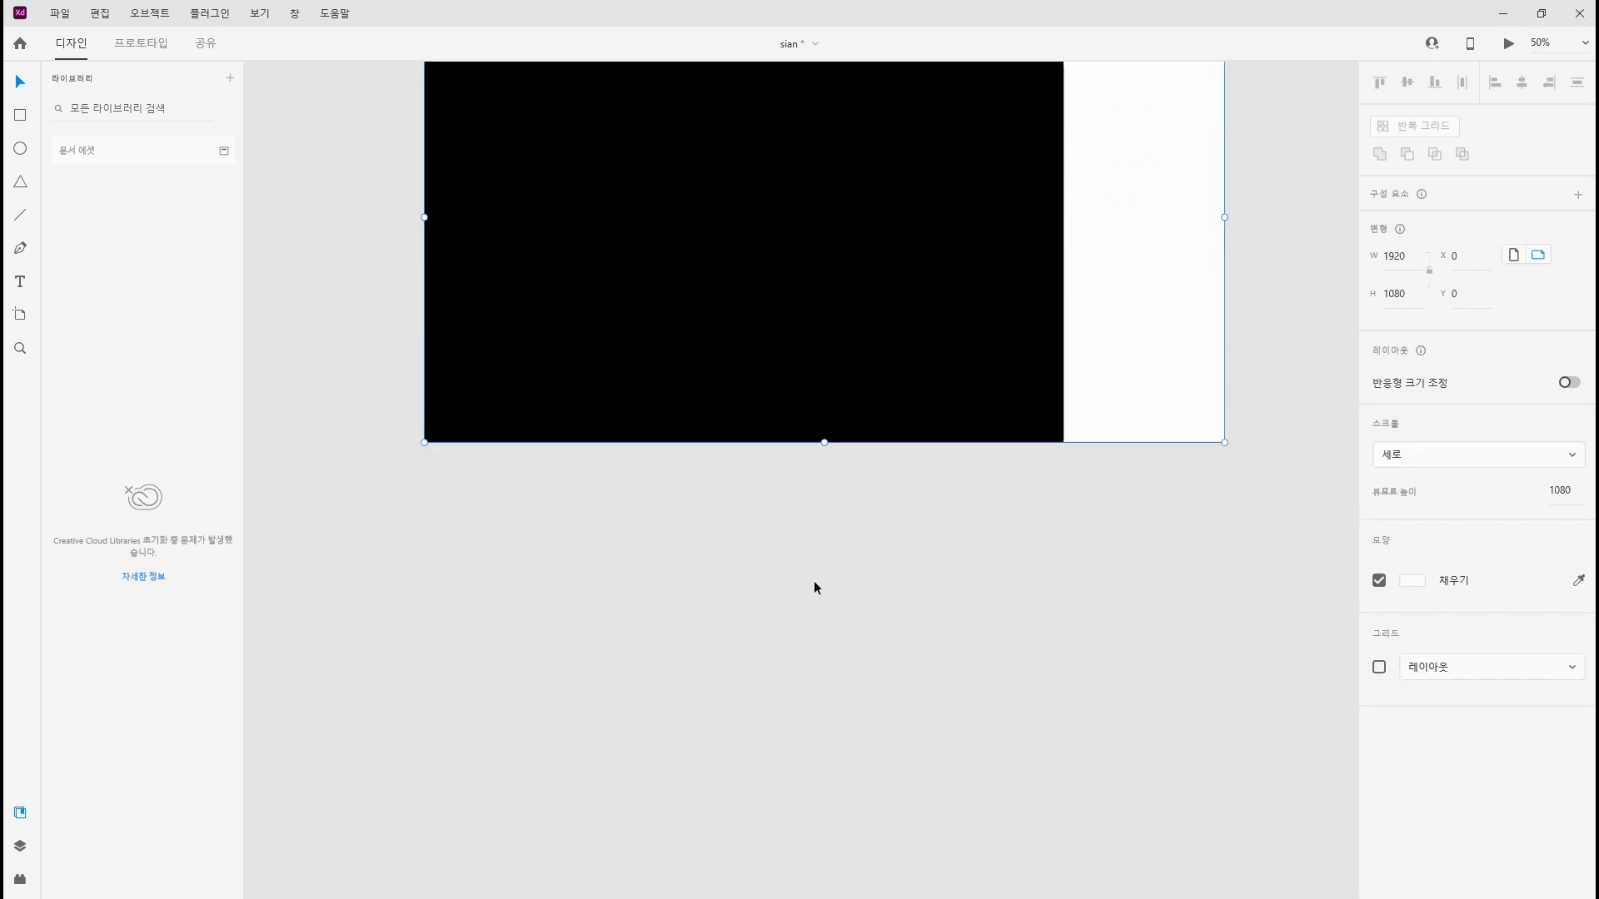
{"action": "left_click_drag", "start_coordinate": [824, 441], "coordinate": [833, 898]}
{"action": "scroll", "coordinate": [930, 611], "scroll_direction": "up", "scroll_amount": 5}
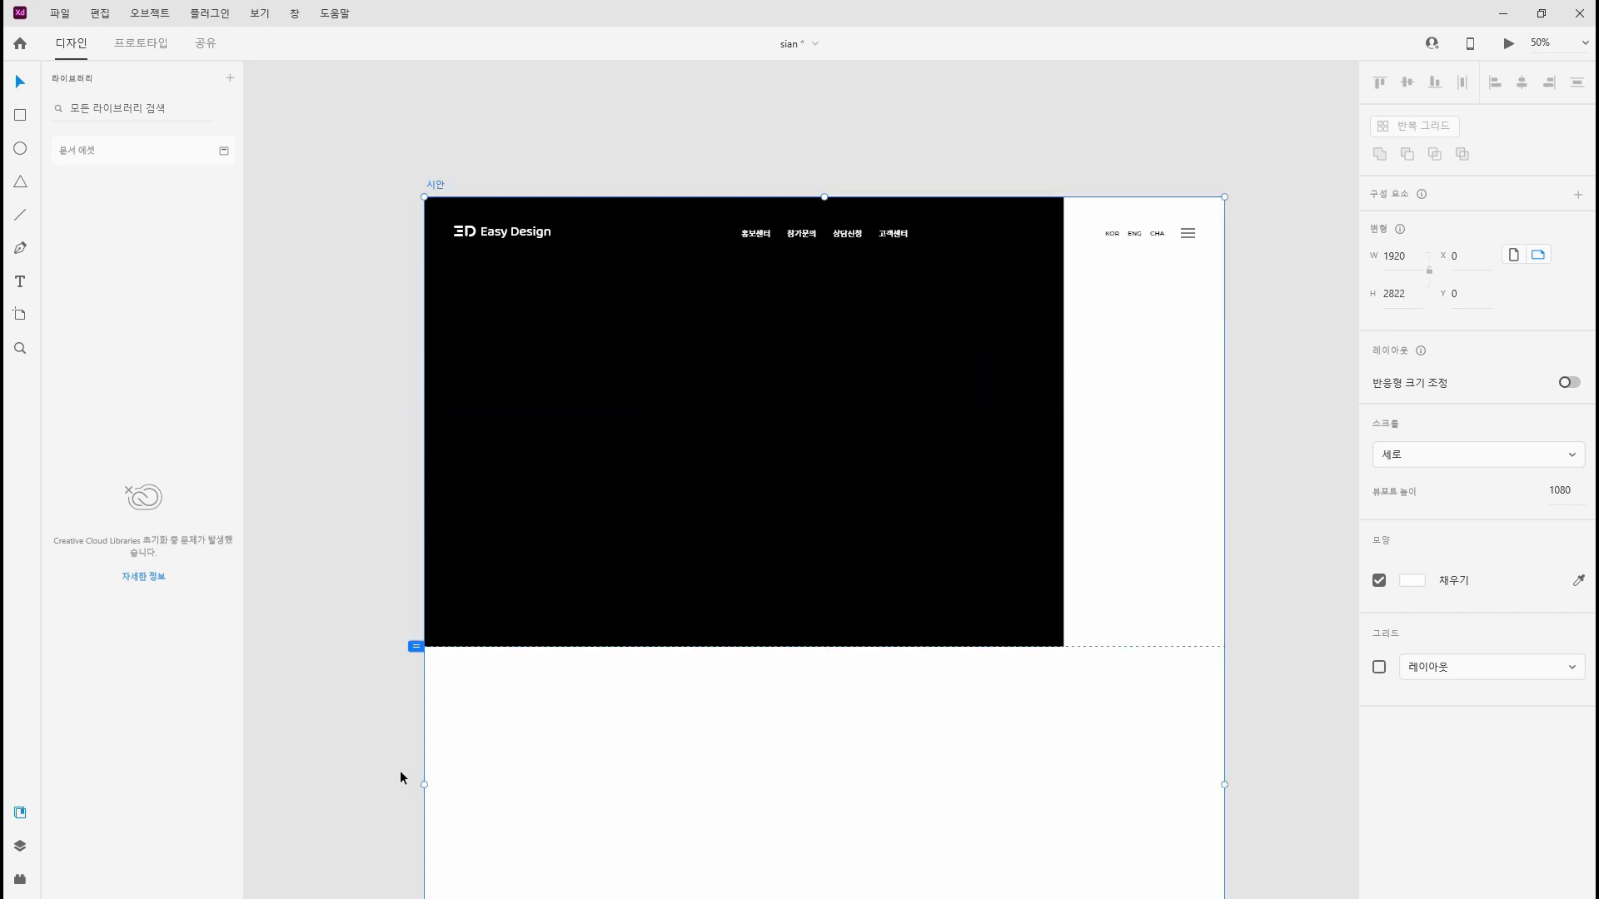
{"action": "left_click", "coordinate": [789, 654]}
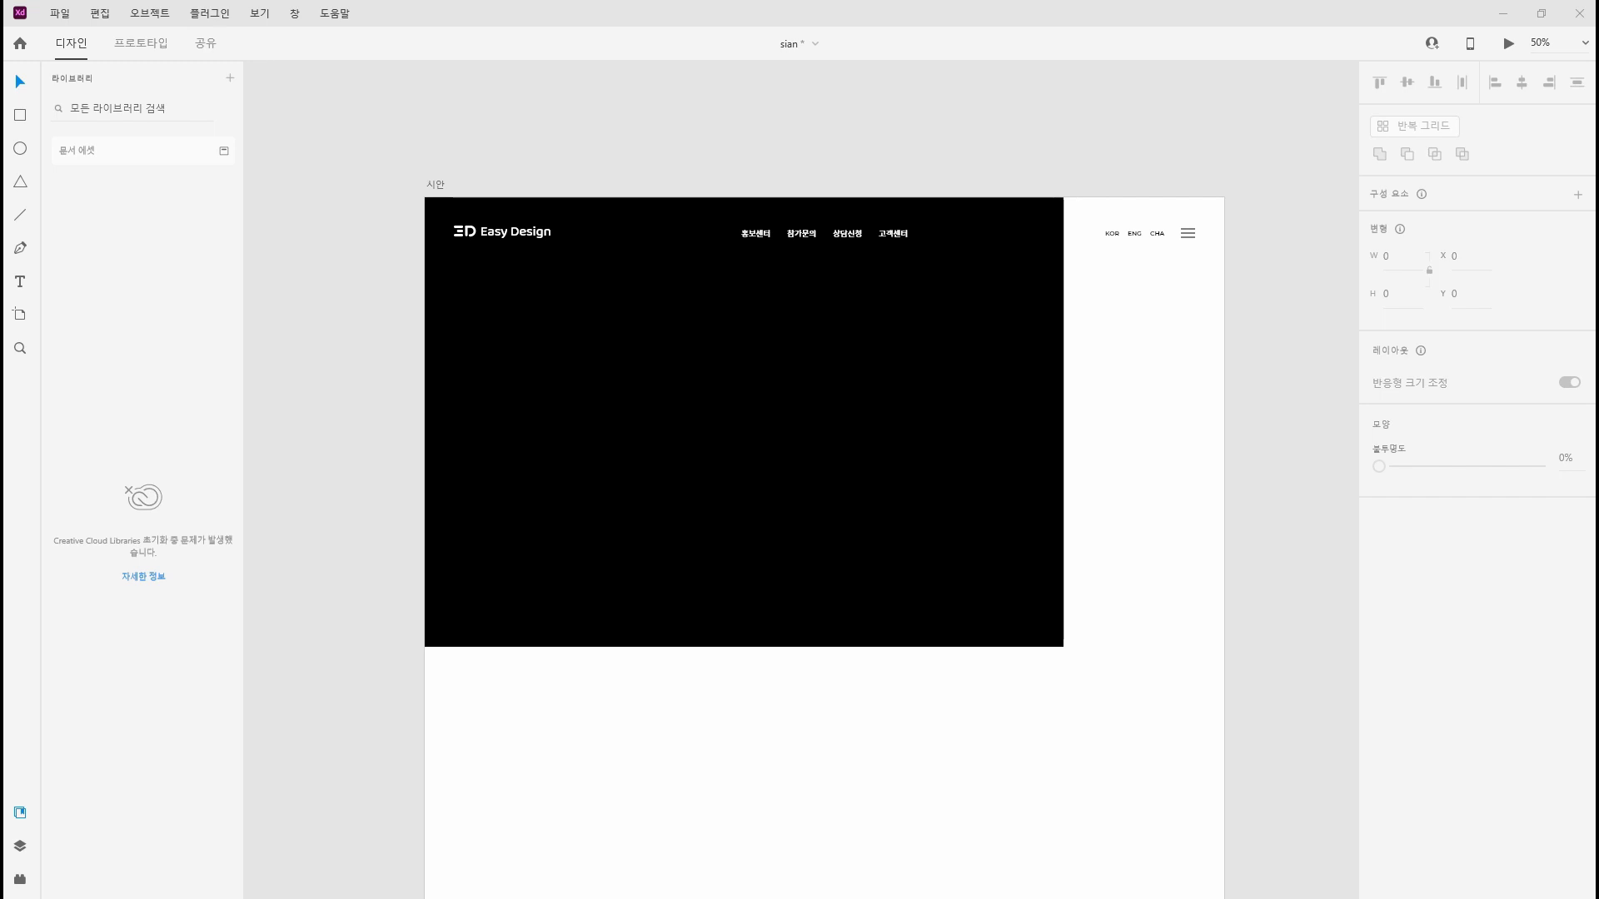
Draw a rectangle about 368 px high on the black area, set its width to 180, and place it against the artboard's left edge
{"action": "left_click", "coordinate": [20, 115]}
{"action": "left_click_drag", "start_coordinate": [654, 410], "coordinate": [795, 562]}
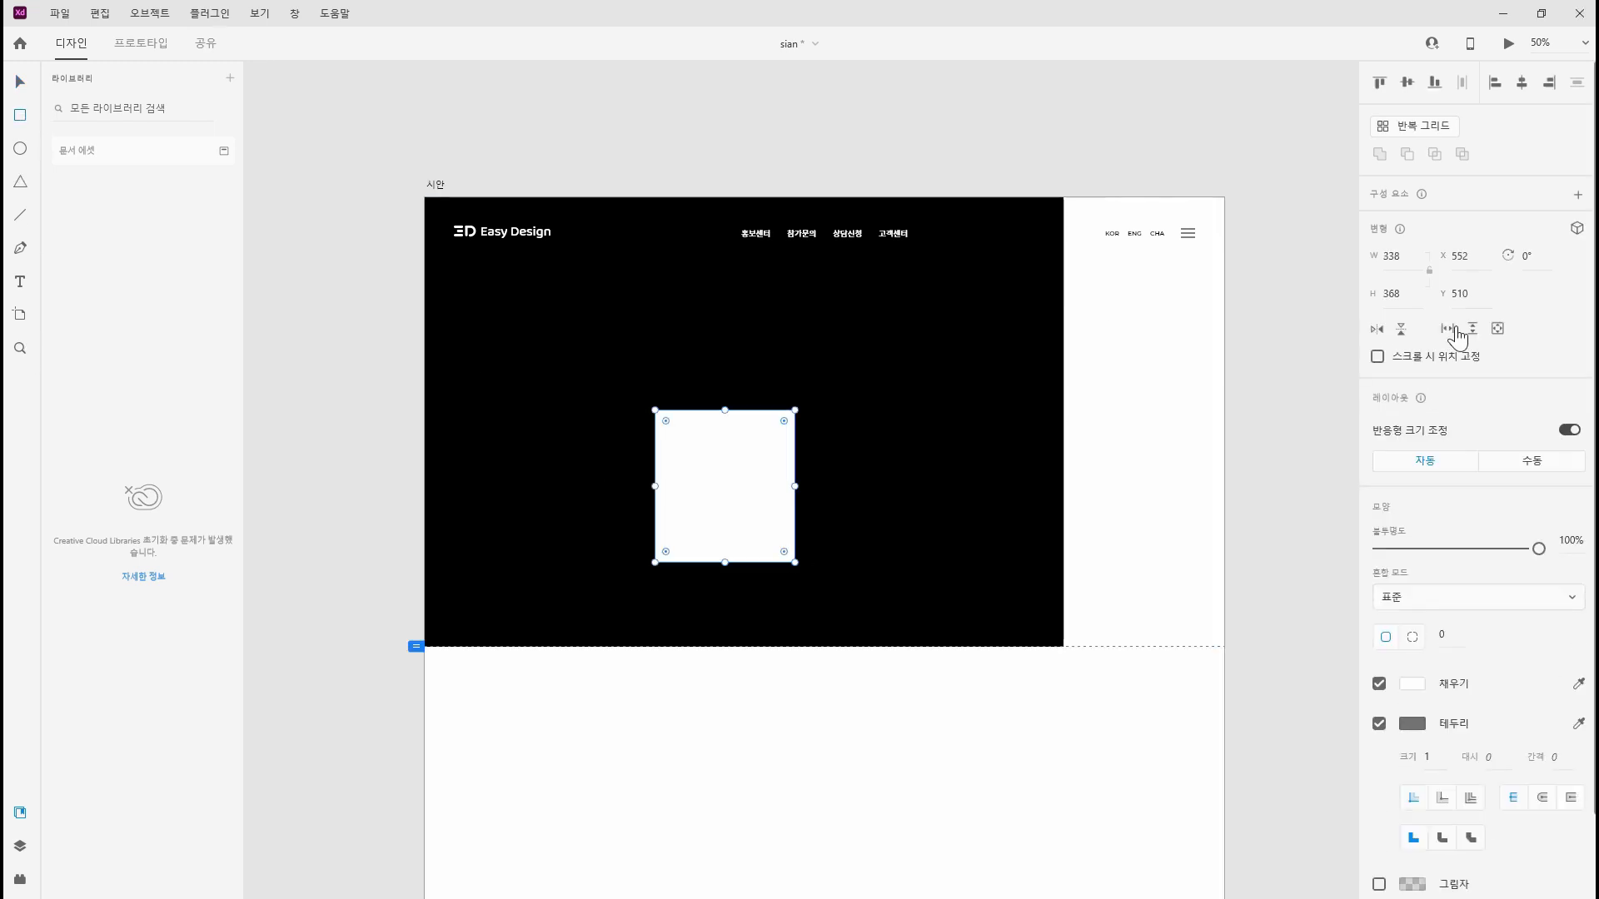
{"action": "left_click", "coordinate": [1391, 256]}
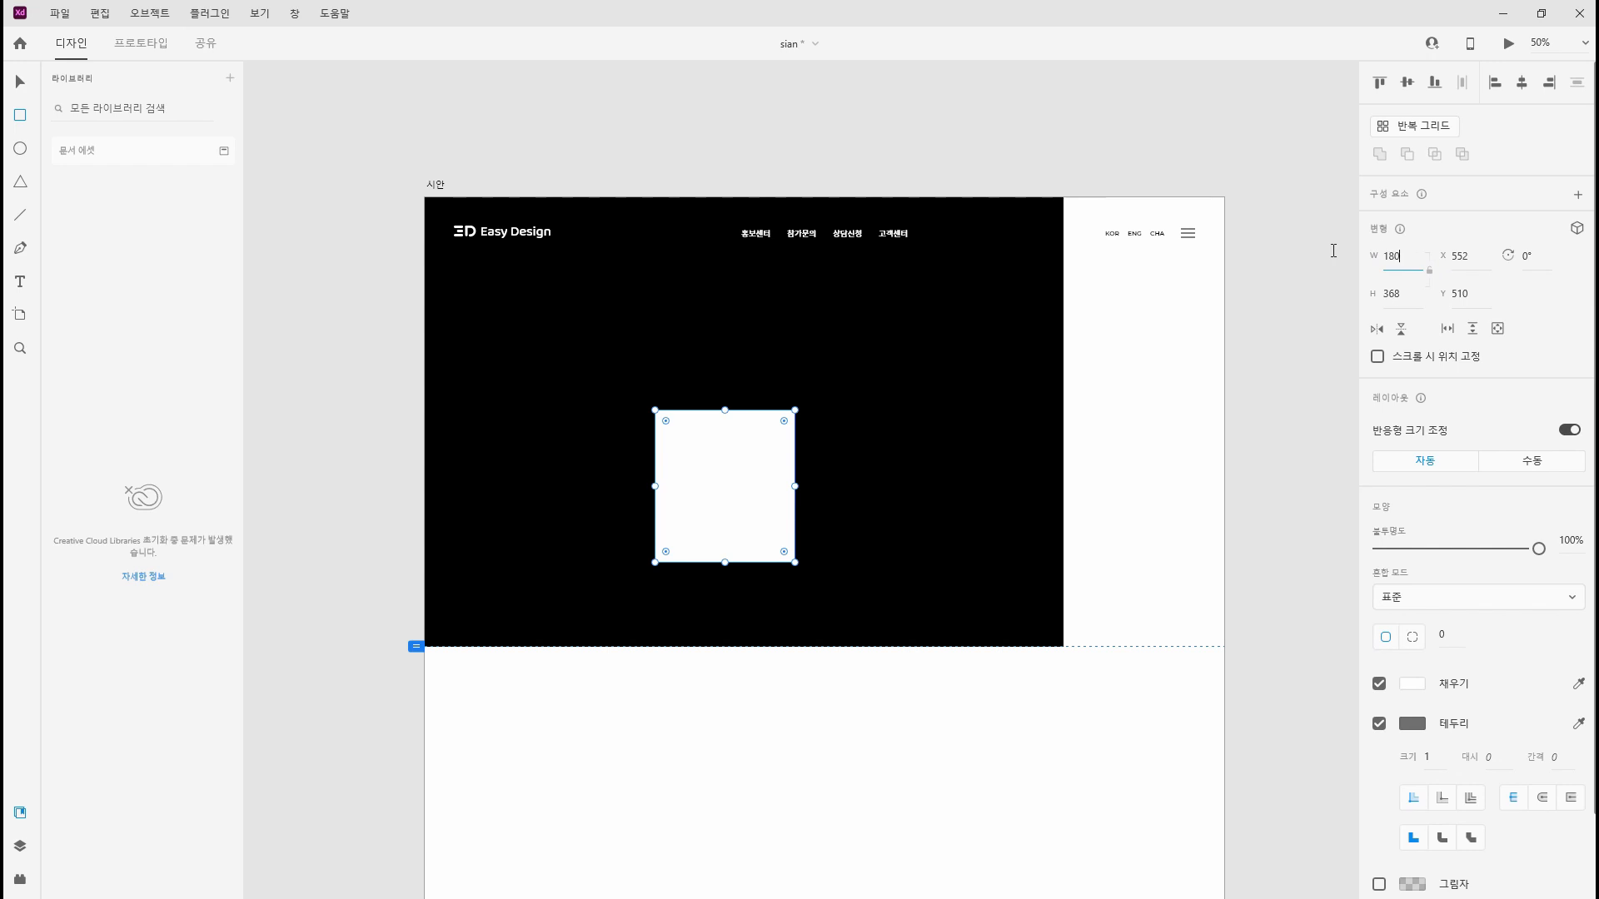
{"action": "key", "text": "Return"}
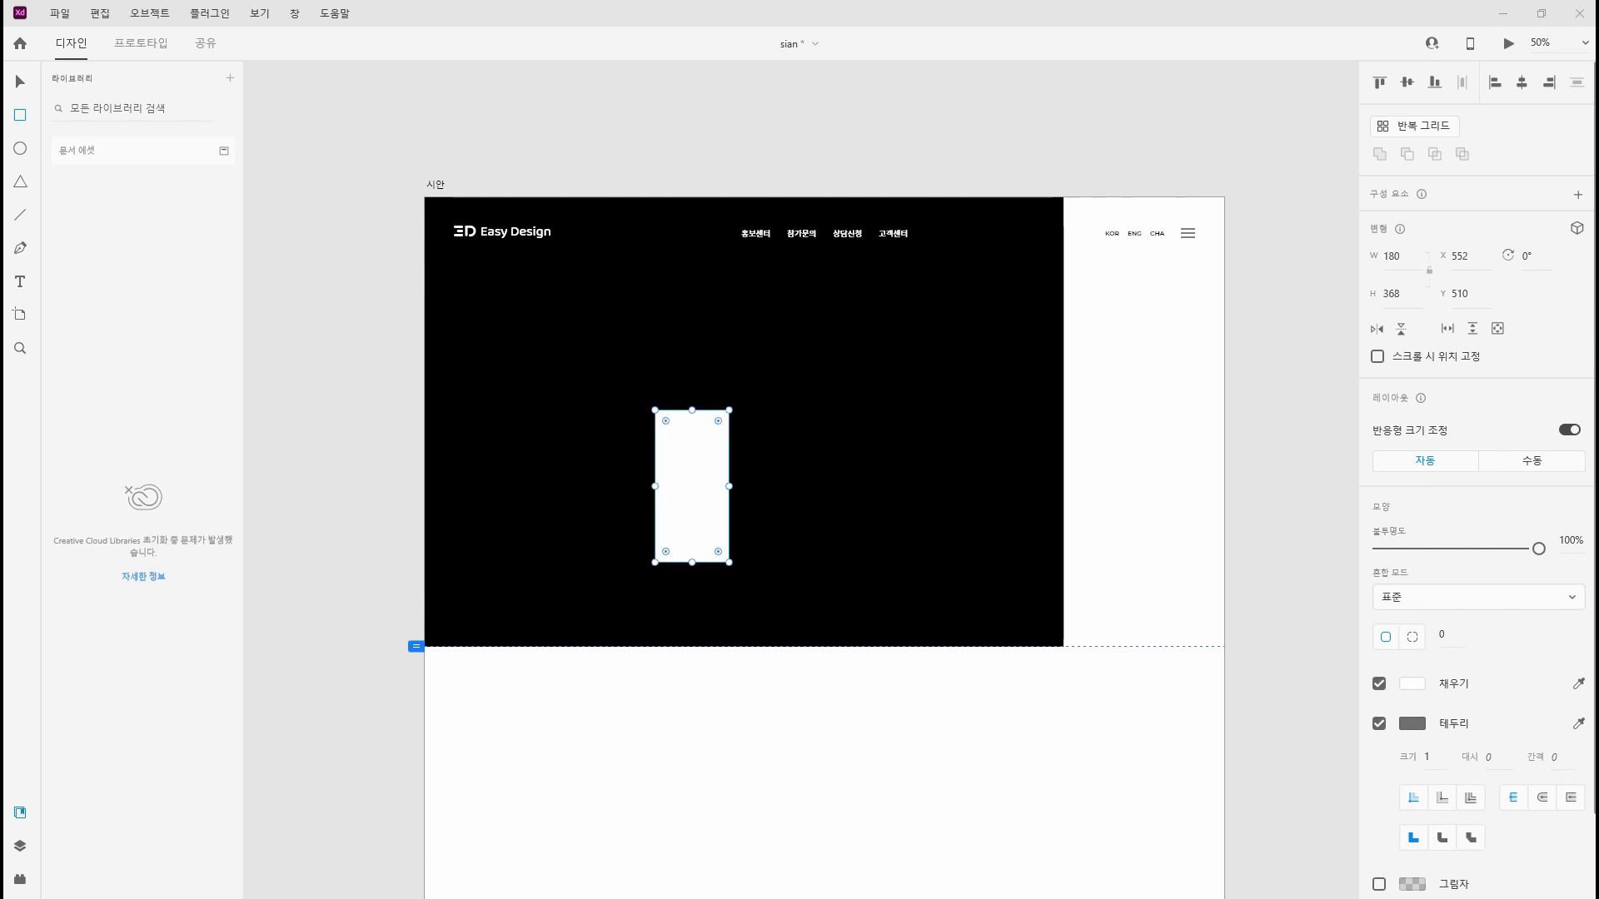
{"action": "left_click", "coordinate": [20, 82]}
{"action": "left_click_drag", "start_coordinate": [710, 456], "coordinate": [480, 344]}
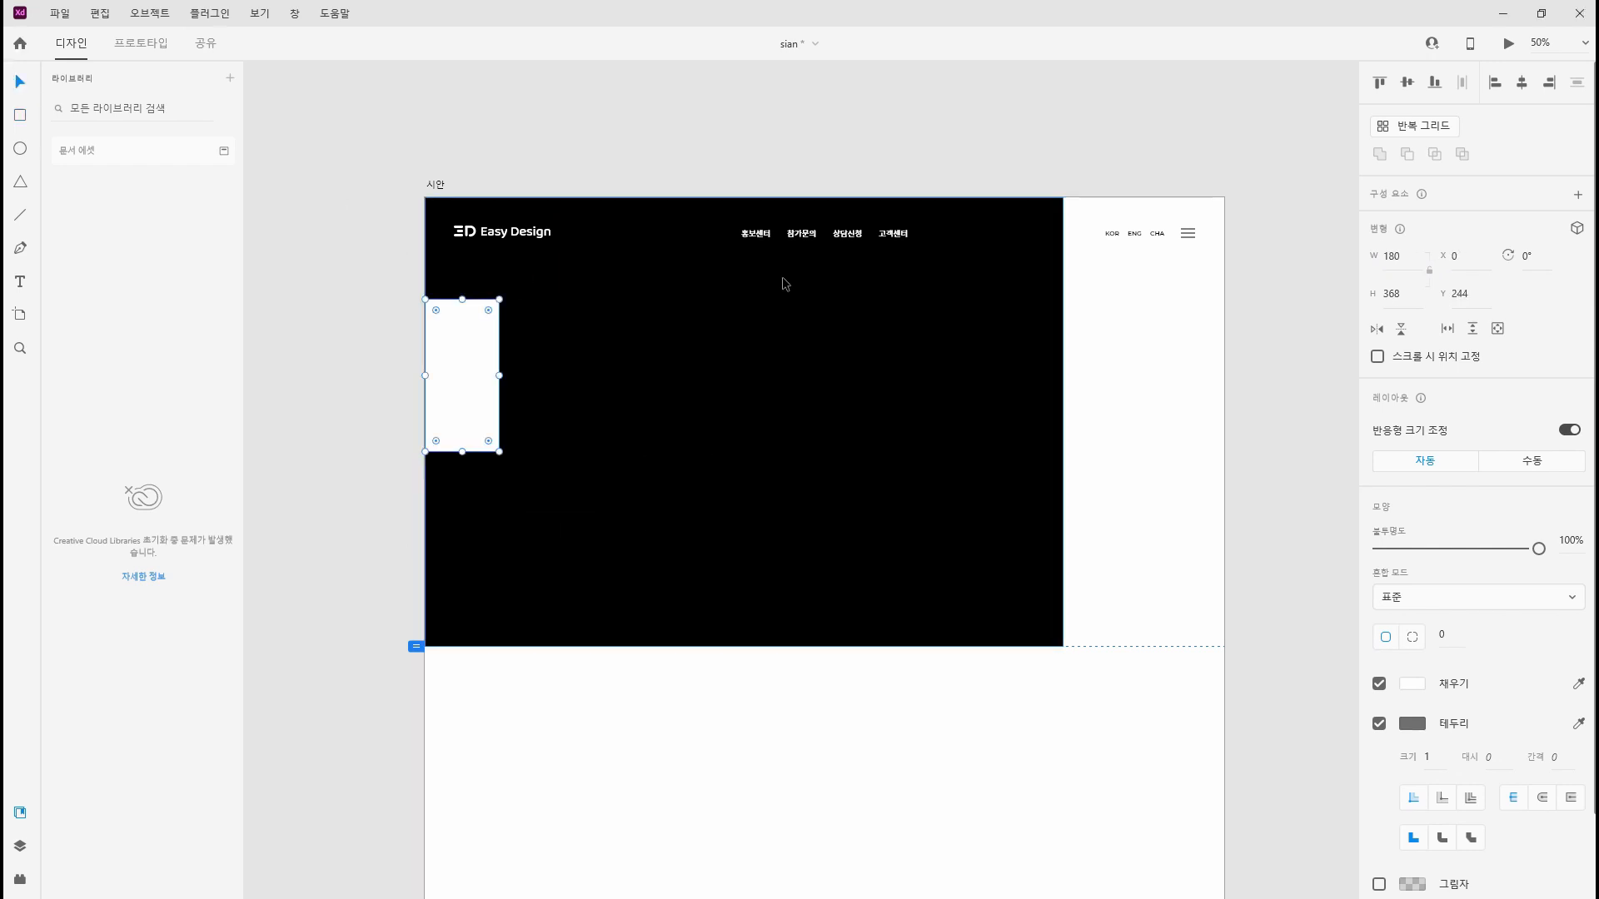
Use the 180 px rectangle as a spacer to set vertical guides 180 px inside both artboard edges, and delete the rectangle
{"action": "left_click_drag", "start_coordinate": [425, 421], "coordinate": [1145, 477]}
{"action": "left_click", "coordinate": [483, 413]}
{"action": "left_click", "coordinate": [1168, 326]}
{"action": "key", "text": "ctrl+1"}
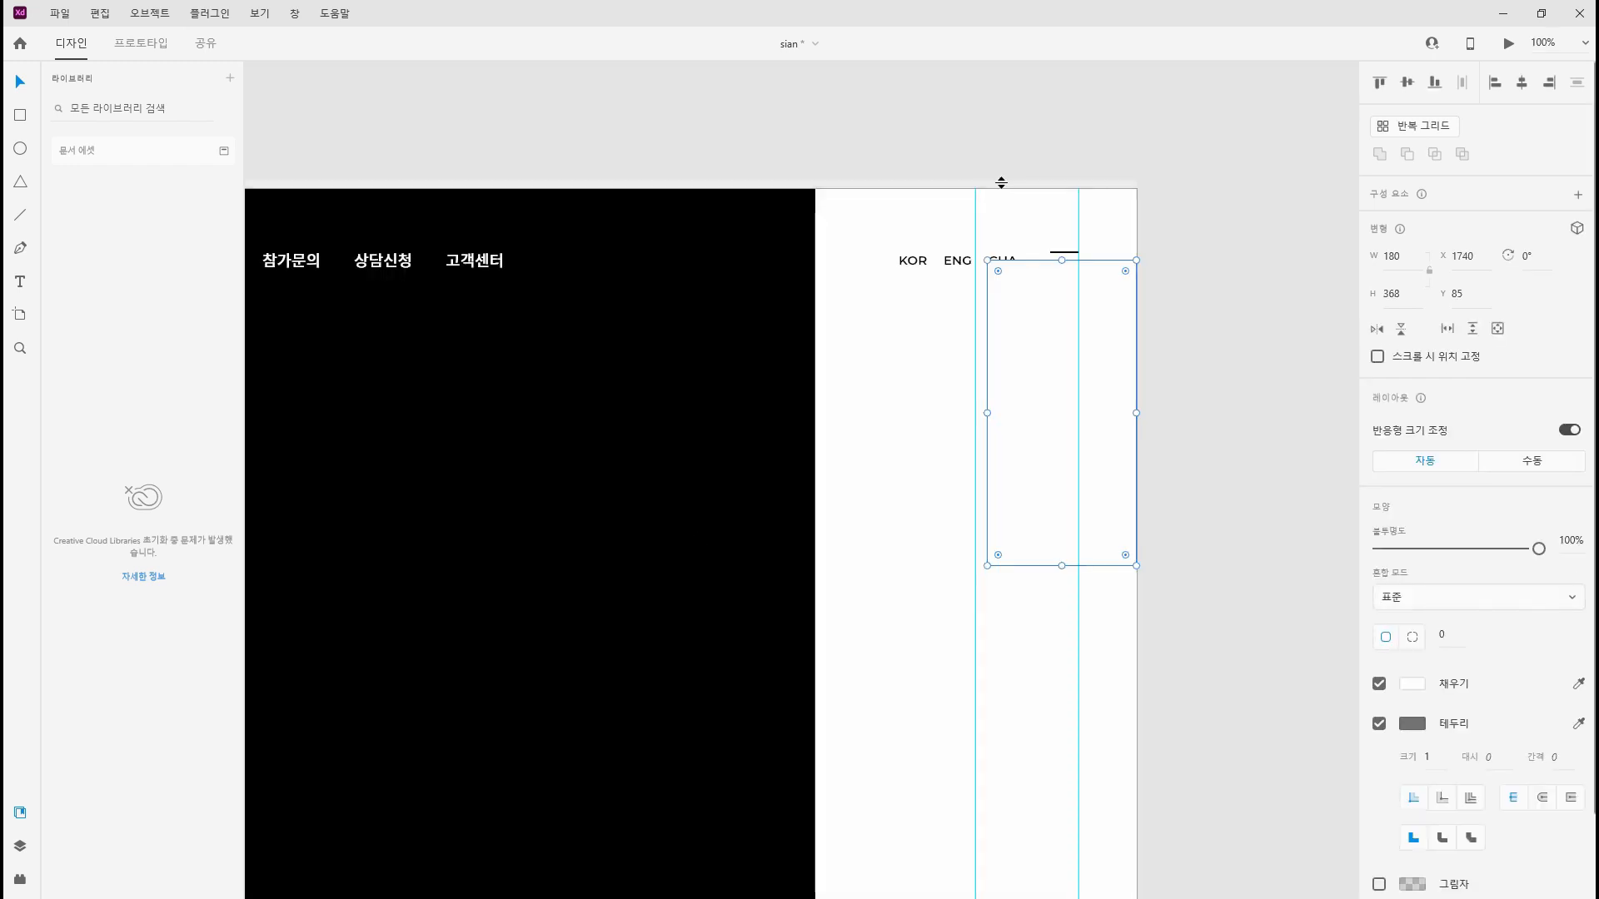
{"action": "left_click_drag", "start_coordinate": [971, 202], "coordinate": [987, 190]}
{"action": "left_click", "coordinate": [1027, 368]}
{"action": "key", "text": "Delete"}
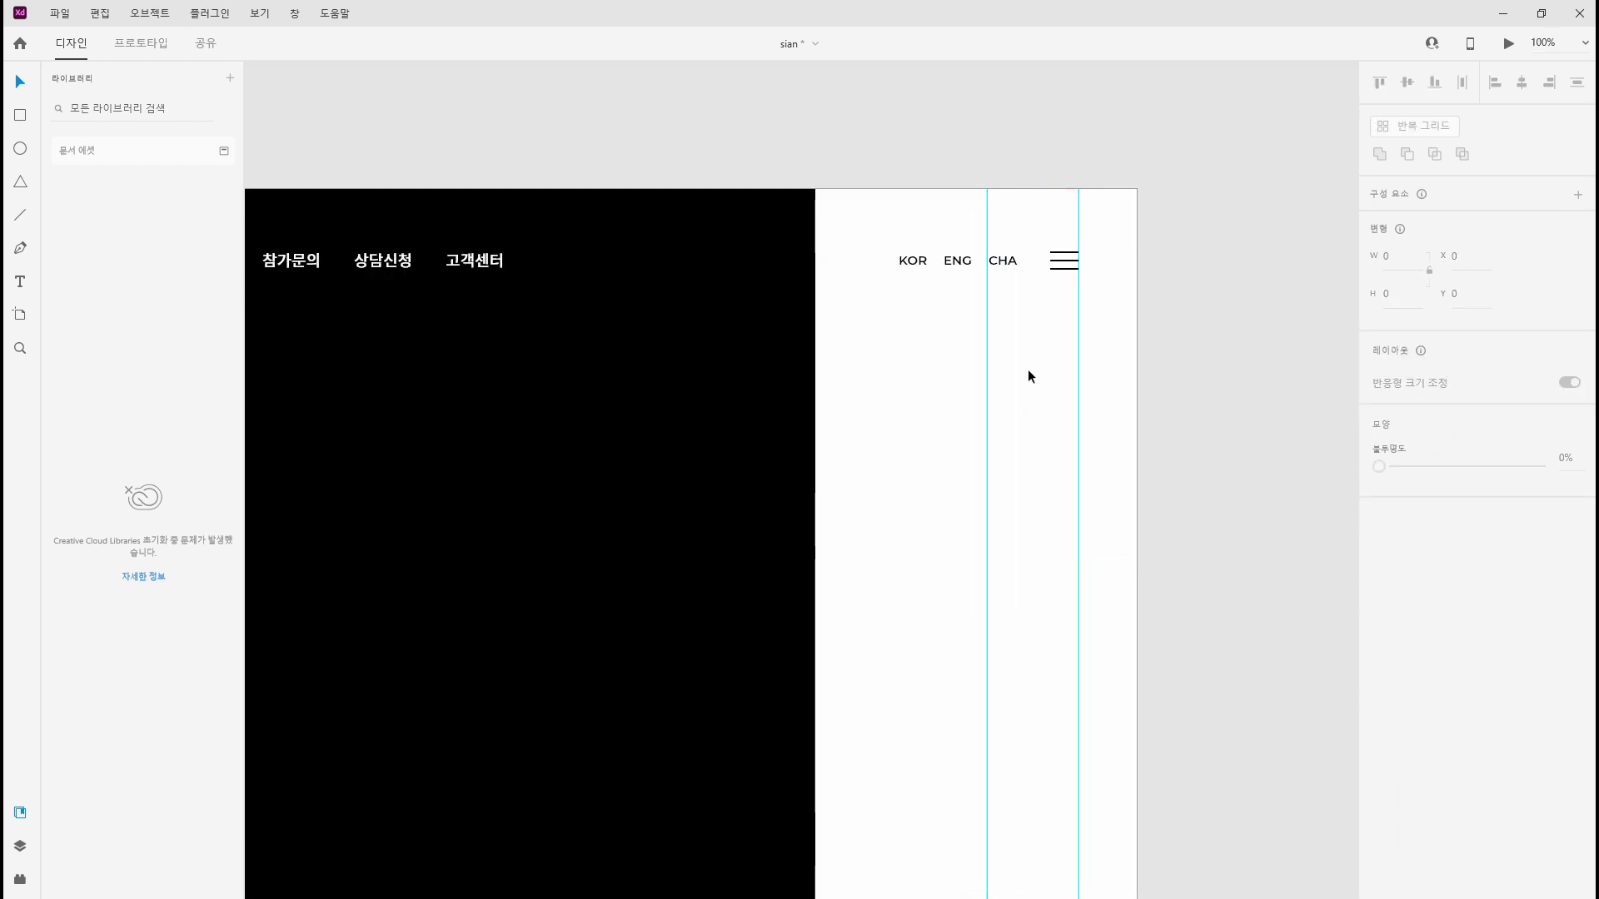
Duplicate the black rectangle with a #ACACAC fill and span the copy between the inner guides at Y 380, 1560 px wide
{"action": "key", "text": "ctrl+minus"}
{"action": "left_click_drag", "start_coordinate": [706, 583], "coordinate": [962, 447]}
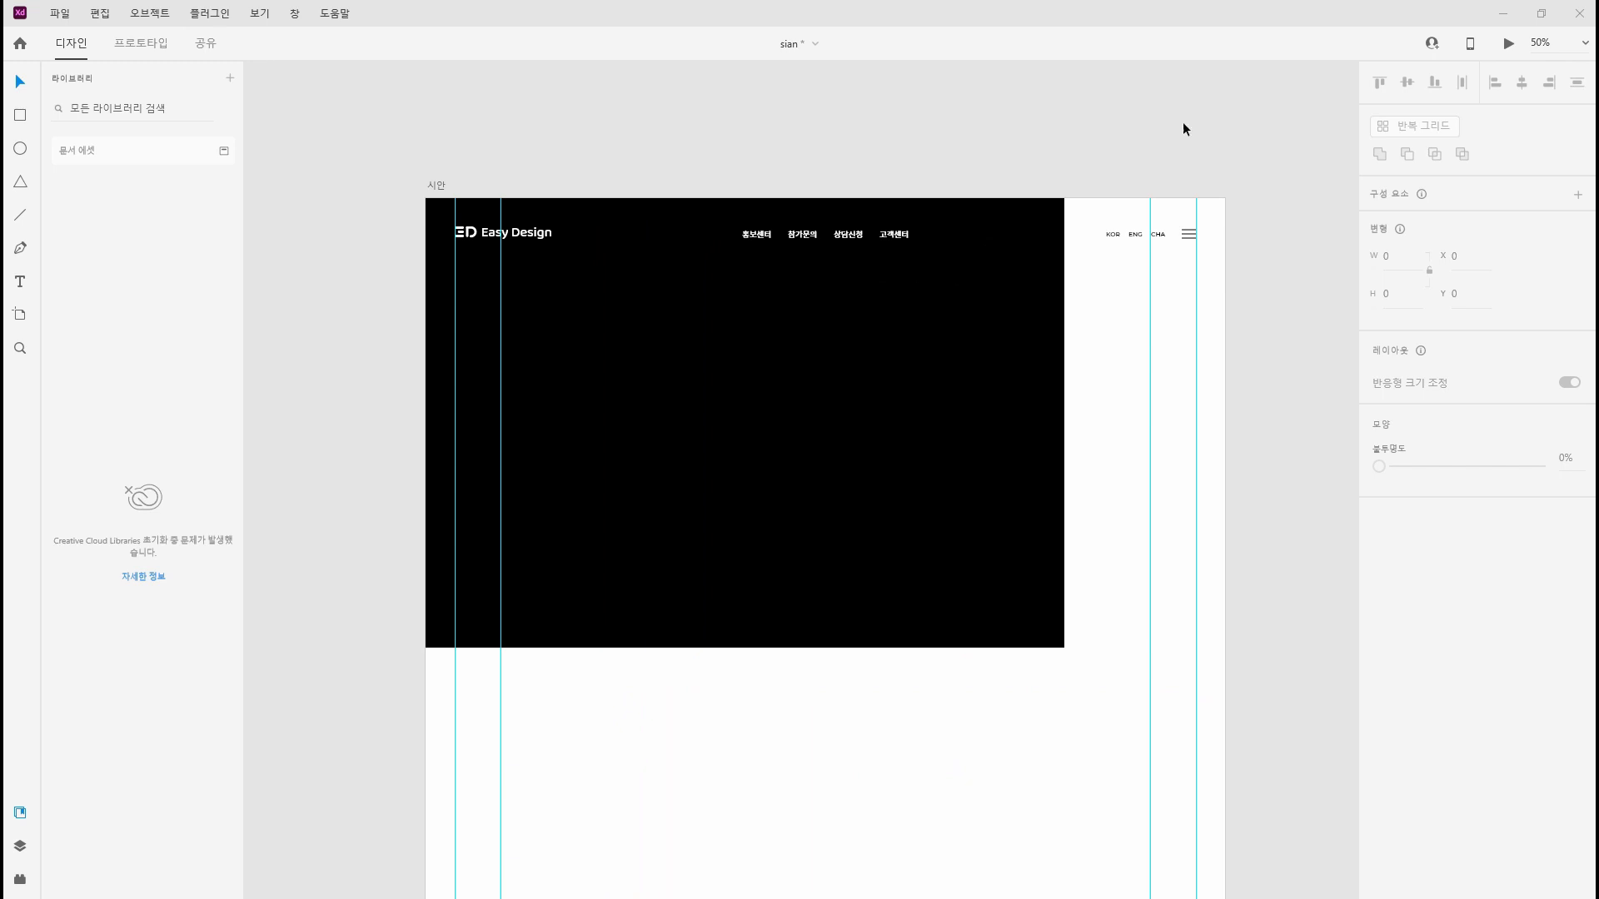
{"action": "left_click", "coordinate": [833, 394]}
{"action": "left_click_drag", "start_coordinate": [825, 547], "coordinate": [878, 651], "text": "alt"}
{"action": "left_click", "coordinate": [1413, 688]}
{"action": "left_click_drag", "start_coordinate": [1183, 633], "coordinate": [1058, 631]}
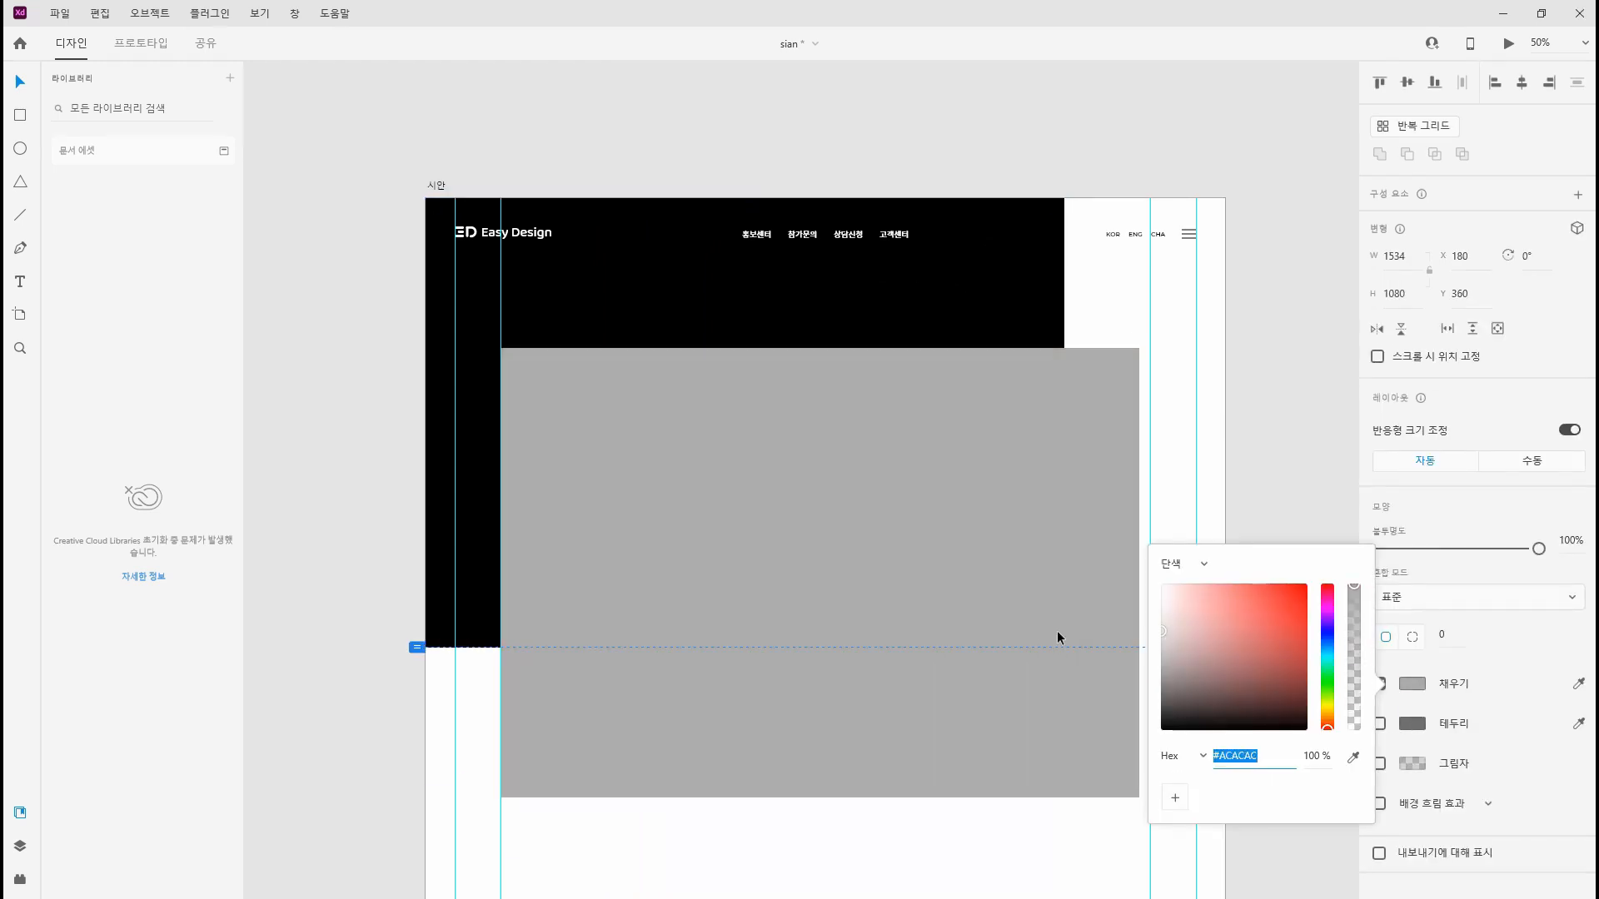
{"action": "left_click_drag", "start_coordinate": [842, 441], "coordinate": [853, 450]}
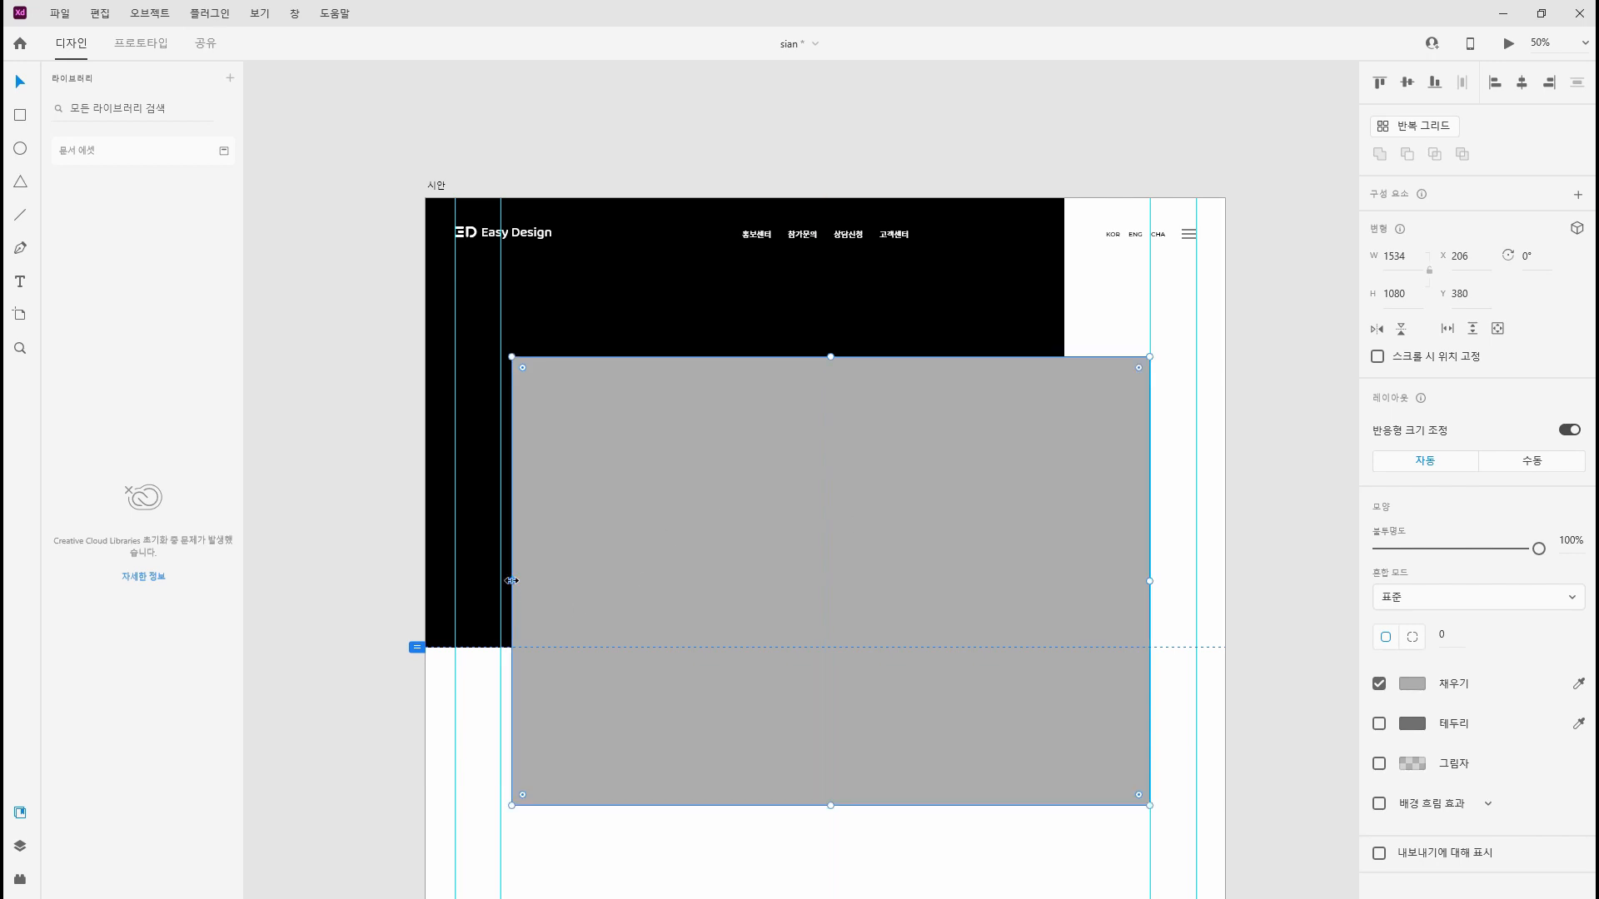
{"action": "left_click_drag", "start_coordinate": [512, 581], "coordinate": [500, 580]}
Shift the gray rectangle right to X 520 and trim its right side to the right inner guide, making it 1220 px wide
{"action": "key", "text": "shift+Right"}
{"action": "key", "text": "shift+Right"}
{"action": "key", "text": "shift+Right"}
{"action": "key", "text": "shift+Right"}
{"action": "key", "text": "shift+Right"}
{"action": "key", "text": "shift+Right"}
{"action": "key", "text": "shift+Right"}
{"action": "key", "text": "shift+Right"}
{"action": "key", "text": "shift+Right"}
{"action": "key", "text": "shift+Right"}
{"action": "key", "text": "shift+Right"}
{"action": "key", "text": "shift+Right"}
{"action": "key", "text": "shift+Right"}
{"action": "key", "text": "shift+Right"}
{"action": "key", "text": "shift+Right"}
{"action": "key", "text": "shift+Right"}
{"action": "key", "text": "shift+Right"}
{"action": "key", "text": "shift+Right"}
{"action": "key", "text": "shift+Right"}
{"action": "key", "text": "shift+Right"}
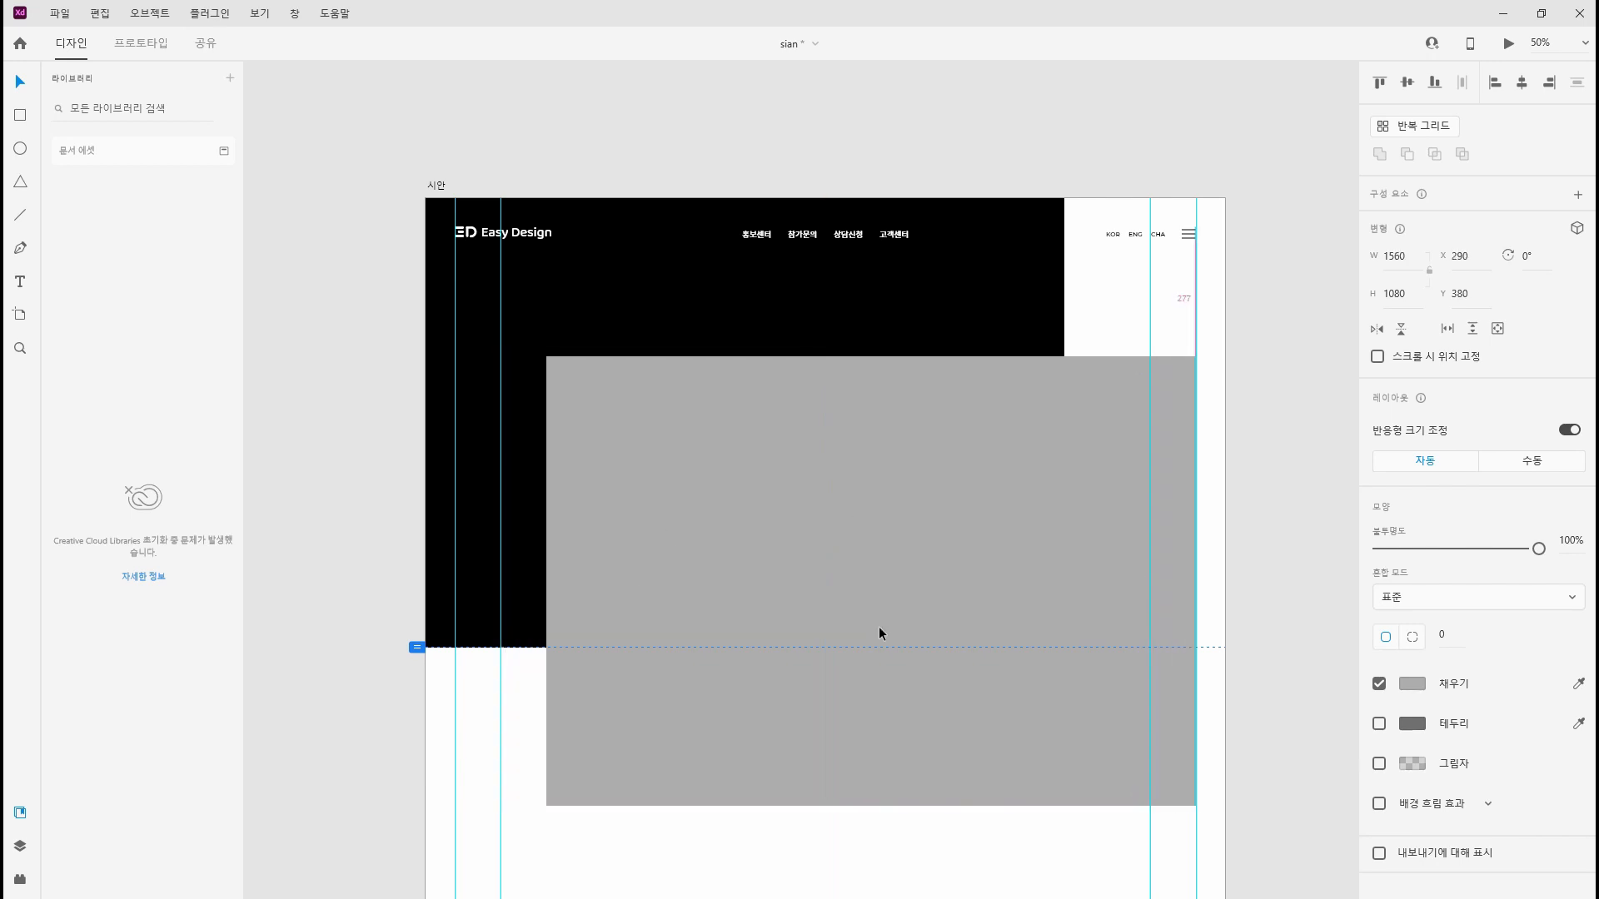
{"action": "key", "text": "shift+Right"}
{"action": "key", "text": "shift+Right"}
{"action": "key", "text": "shift+Right"}
{"action": "key", "text": "shift+Right"}
{"action": "key", "text": "shift+Right"}
{"action": "key", "text": "shift+Right"}
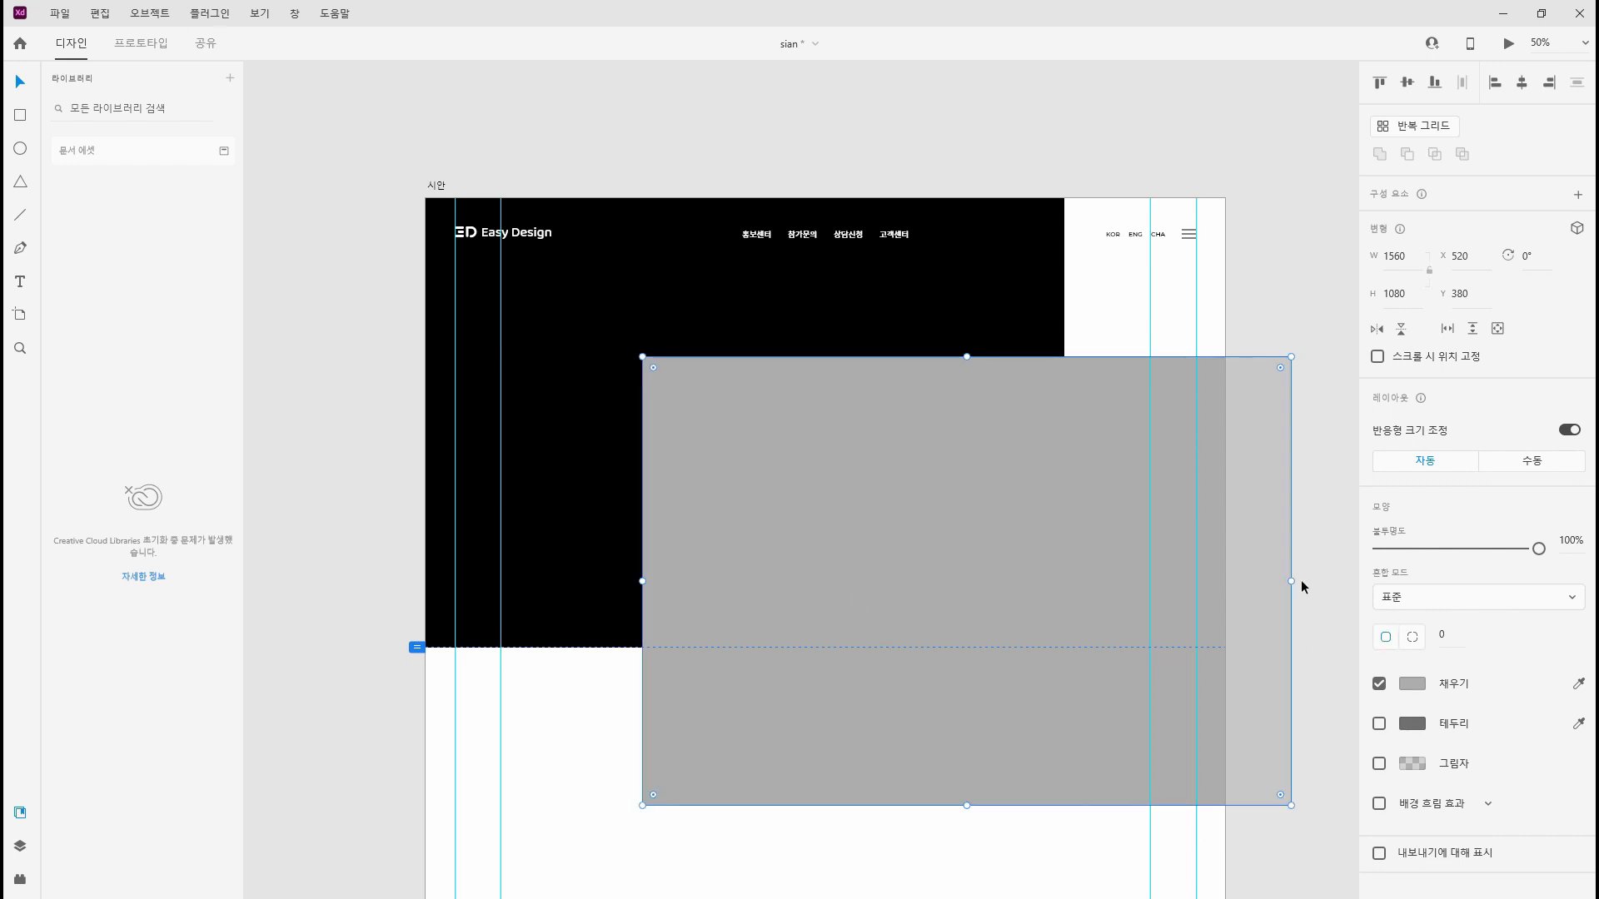
{"action": "left_click_drag", "start_coordinate": [1292, 582], "coordinate": [1150, 589]}
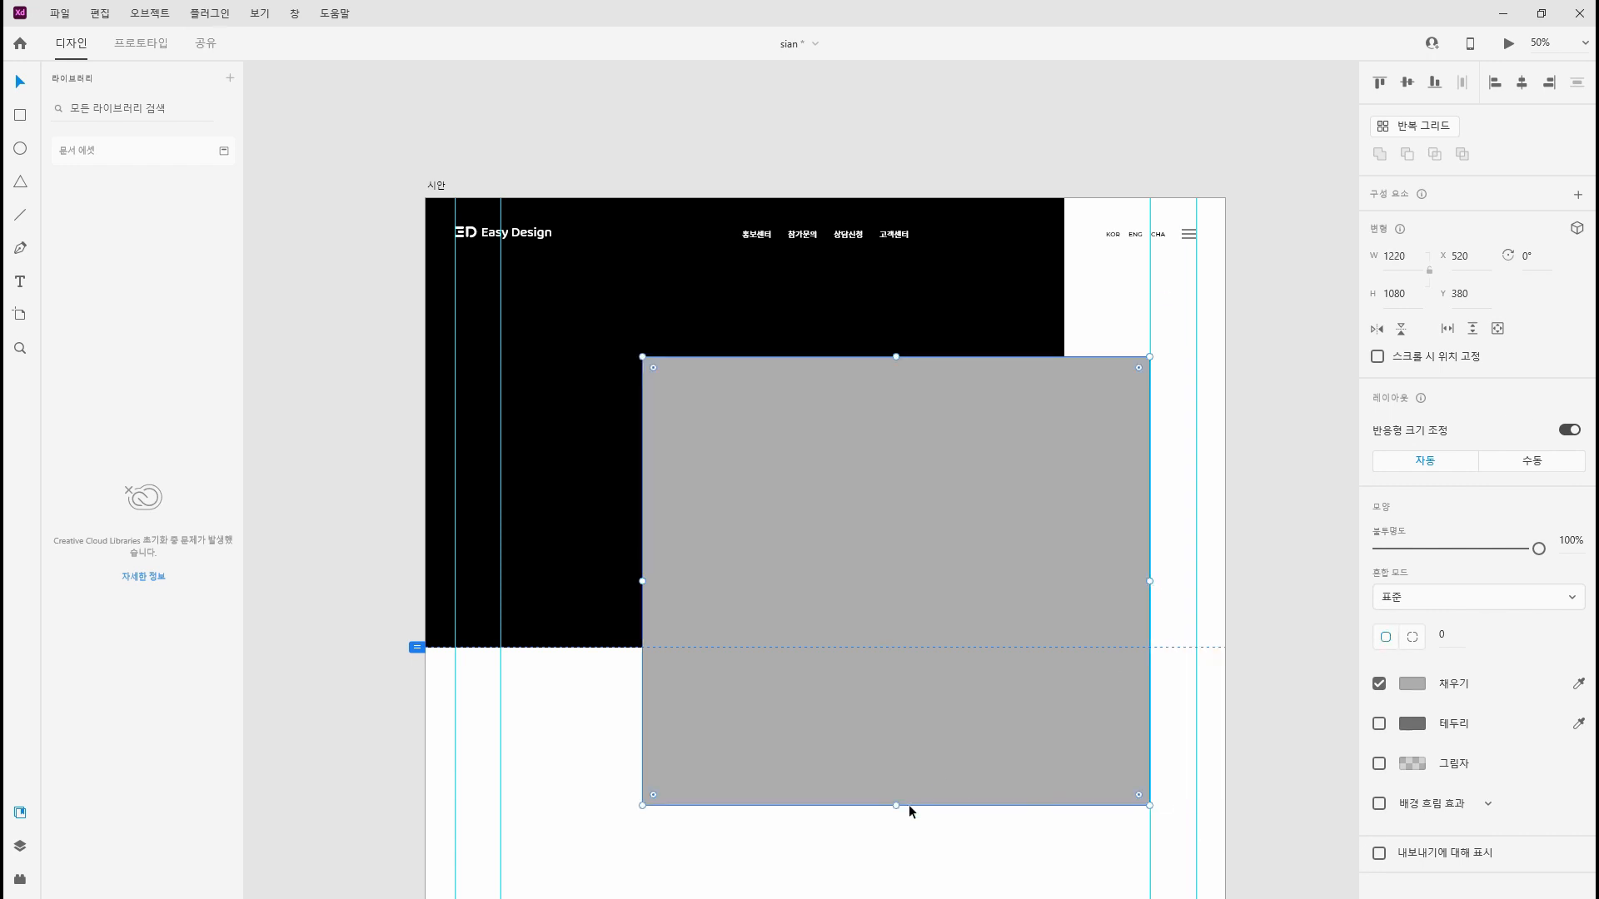
Try a 920 px height for the gray rectangle, align its bottom with the black rectangle, and stretch it up to the artboard's top
{"action": "left_click", "coordinate": [1395, 293]}
{"action": "type", "text": "920"}
{"action": "key", "text": "Return"}
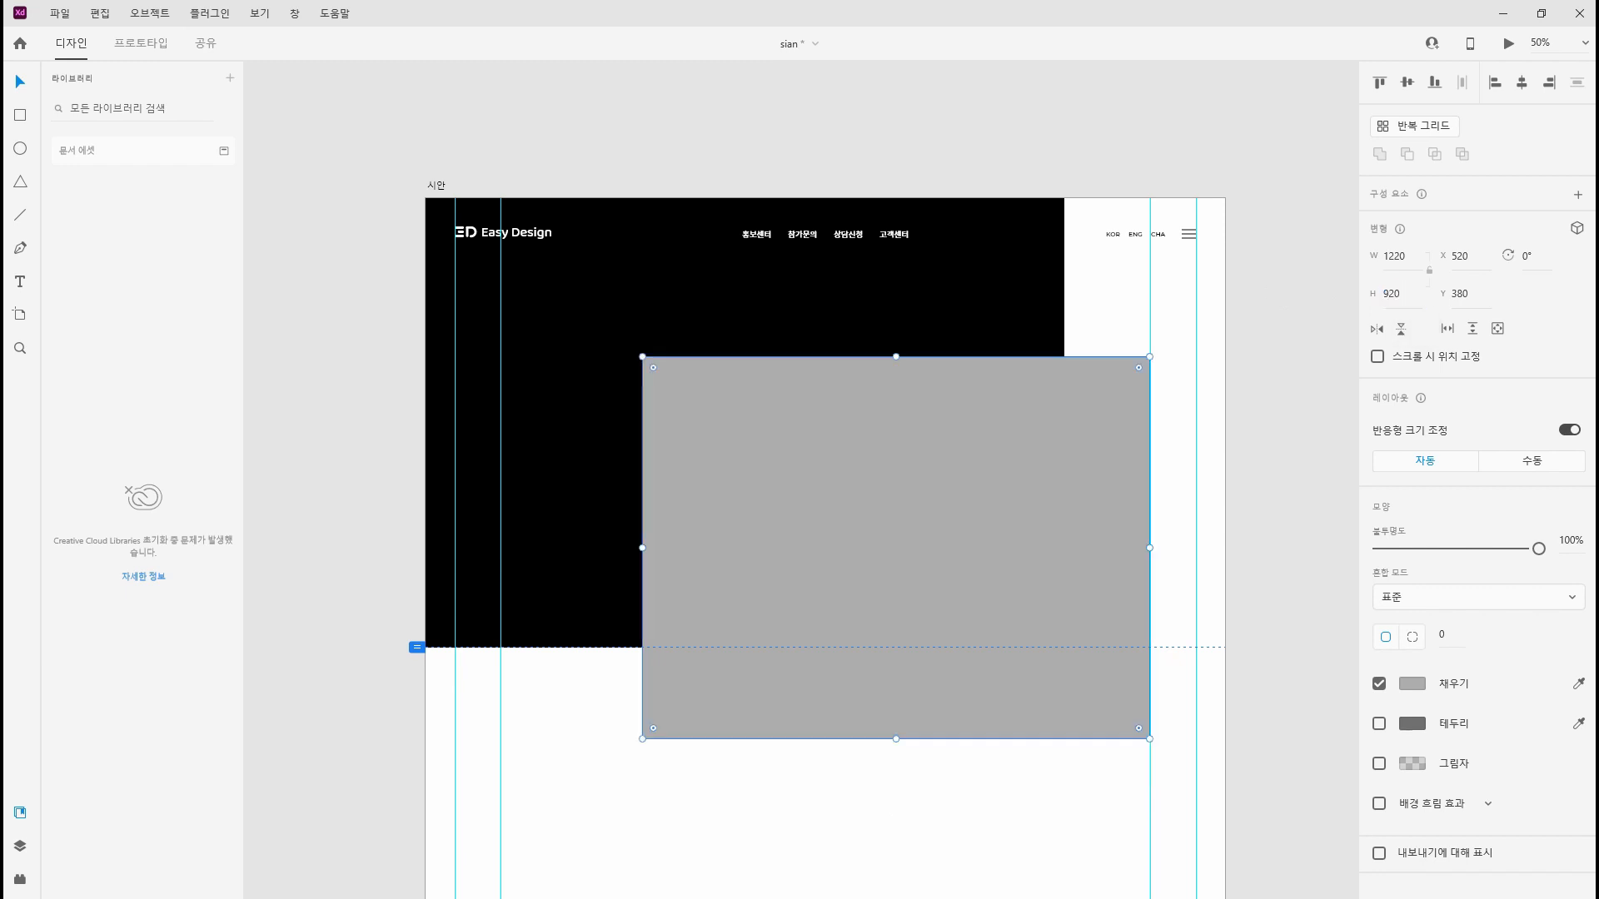
{"action": "left_click_drag", "start_coordinate": [976, 534], "coordinate": [956, 428]}
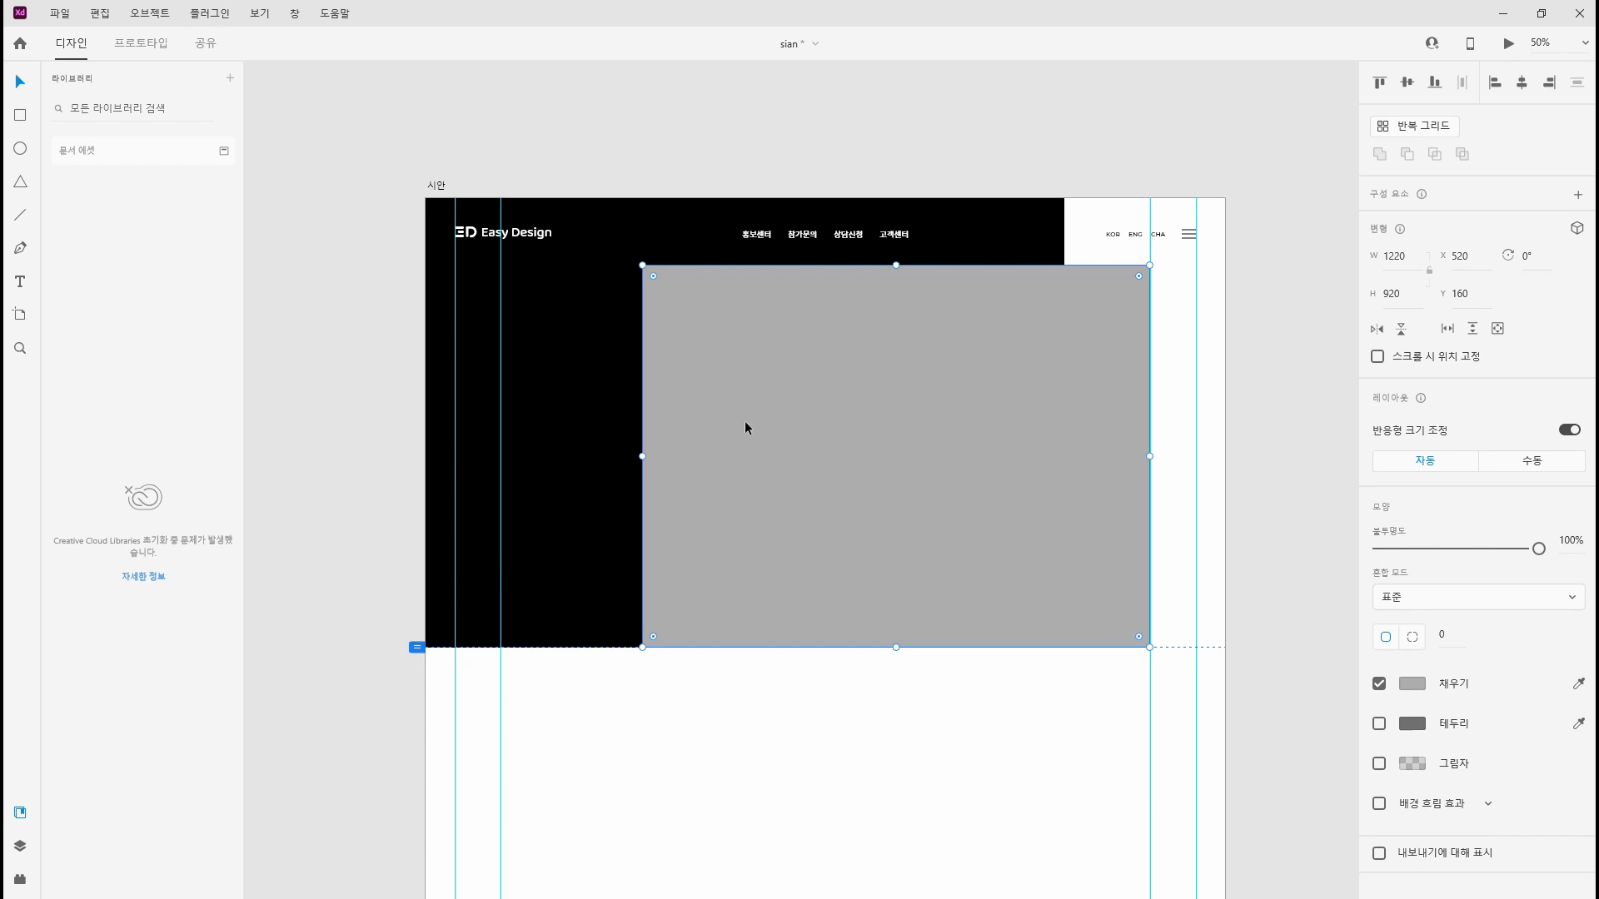
{"action": "left_click_drag", "start_coordinate": [894, 265], "coordinate": [983, 194]}
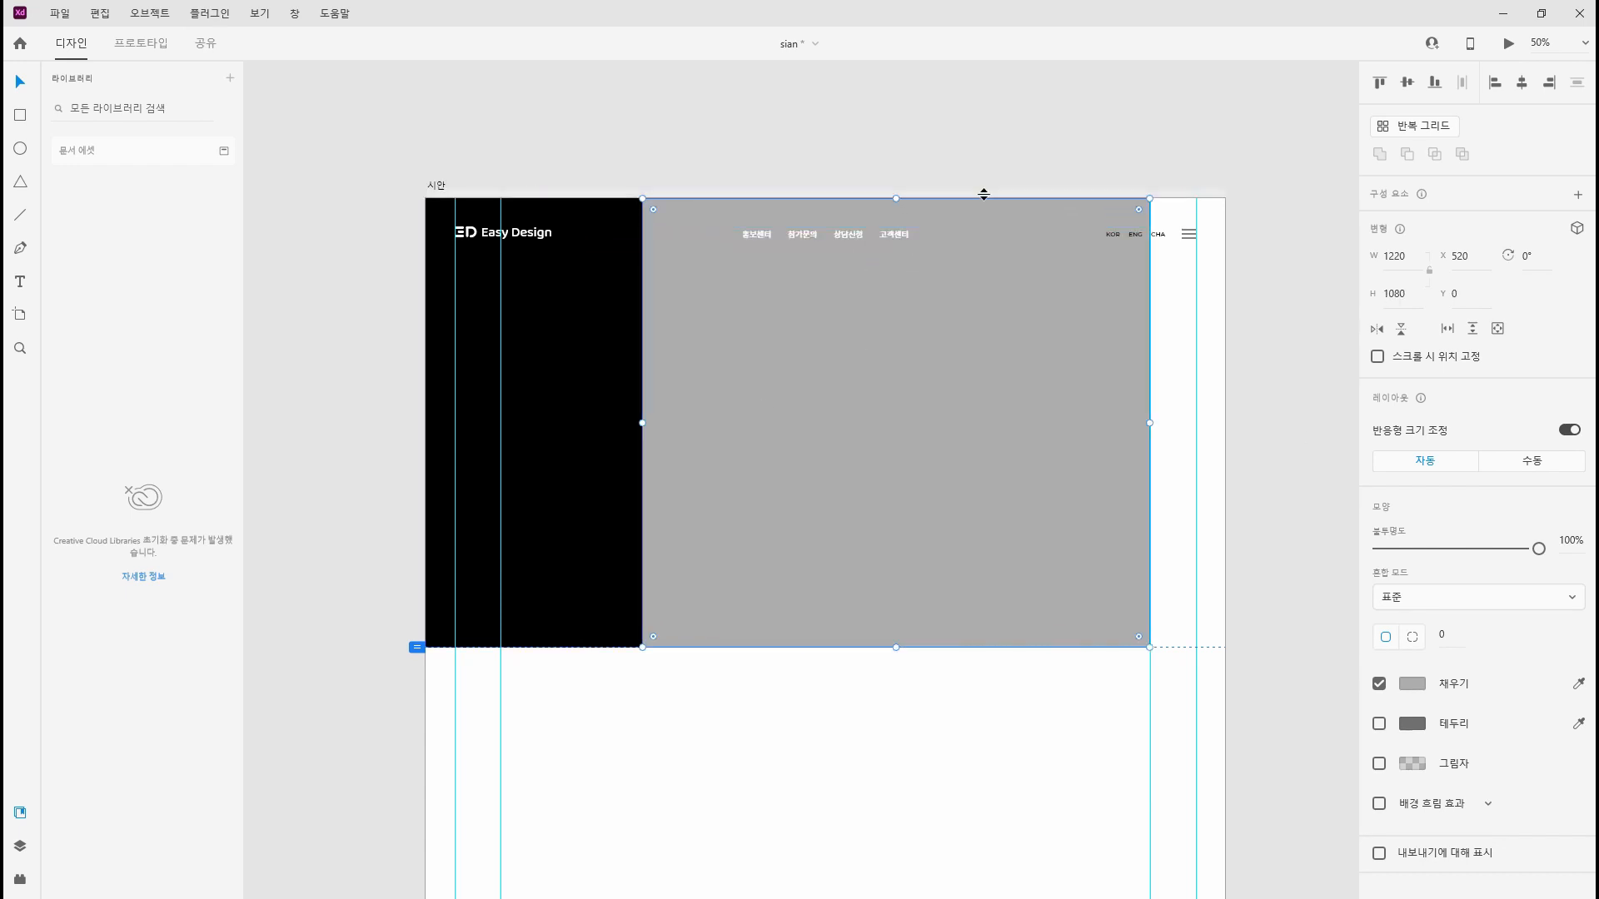
Undo the gray rectangle's last stretch, move and height change
{"action": "key", "text": "ctrl+z"}
{"action": "key", "text": "ctrl+z"}
{"action": "key", "text": "ctrl+z"}
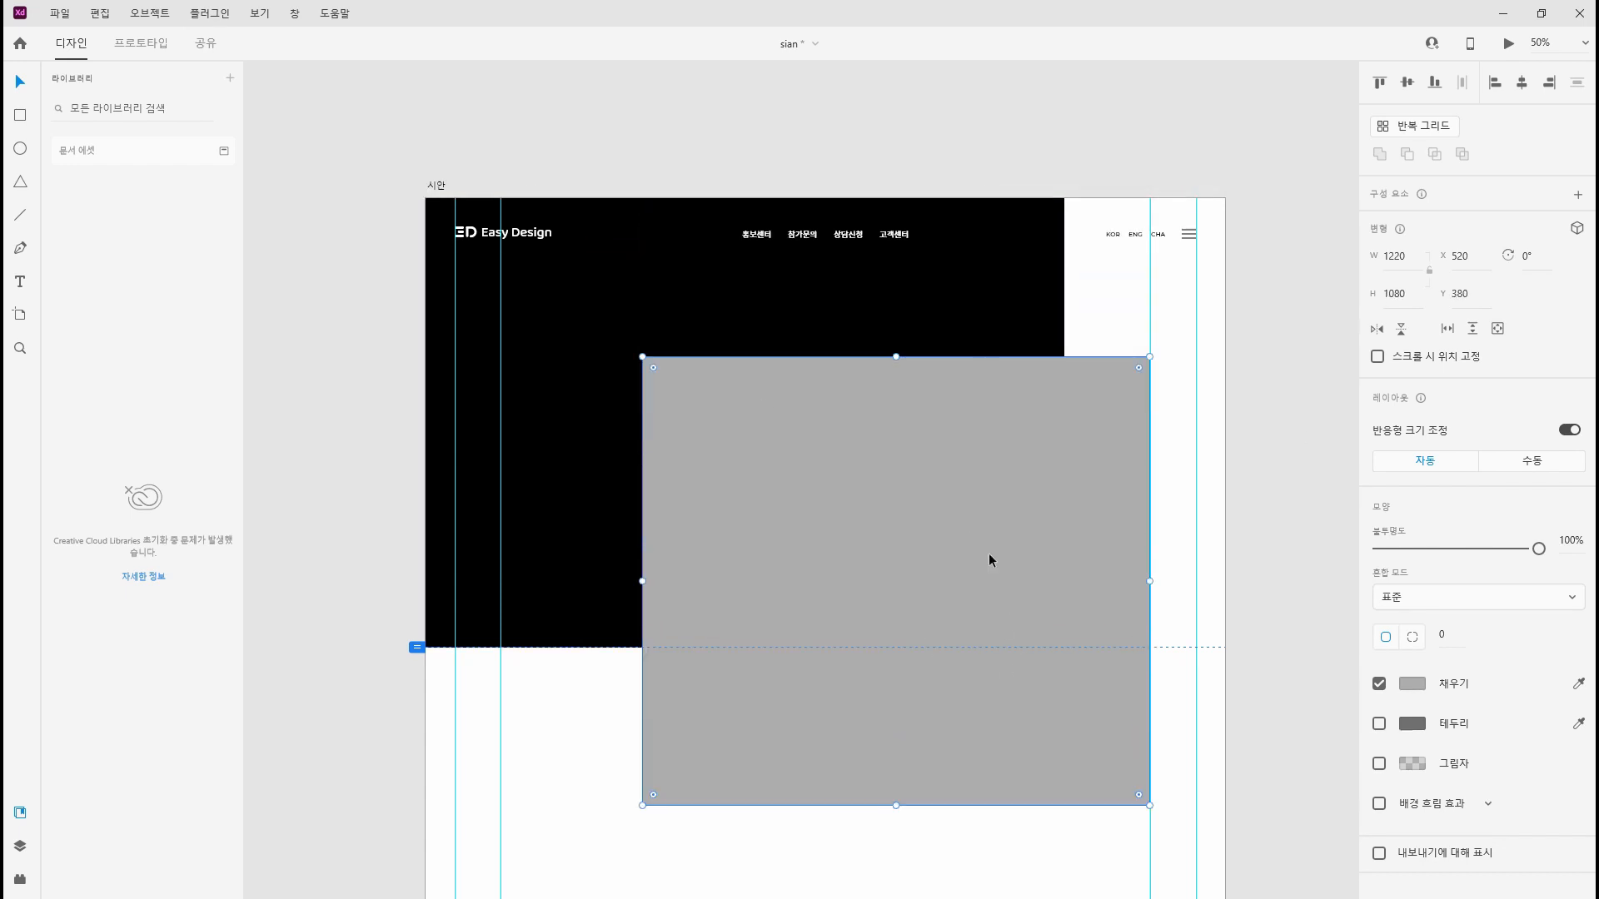
Move the gray rectangle up to just below the header menu, leaving its lower part extending past the black rectangle
{"action": "left_click_drag", "start_coordinate": [988, 553], "coordinate": [982, 456]}
{"action": "key", "text": "shift+Down"}
{"action": "key", "text": "shift+Down"}
{"action": "key", "text": "shift+Down"}
{"action": "key", "text": "shift+Down"}
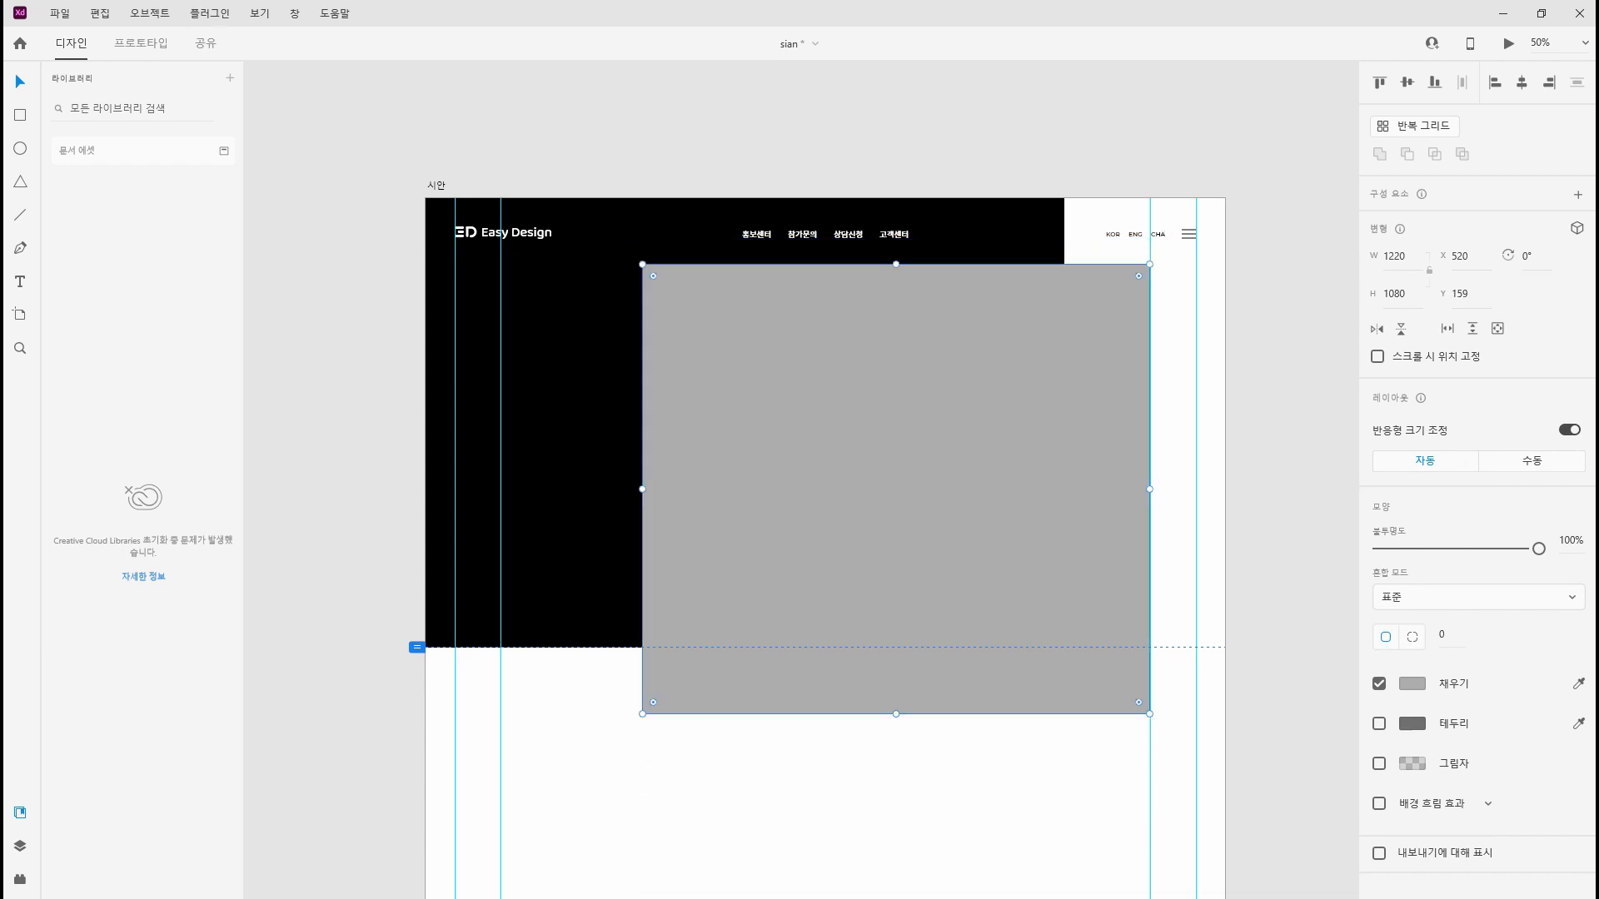
{"action": "key", "text": "shift+Down"}
{"action": "left_click", "coordinate": [678, 130]}
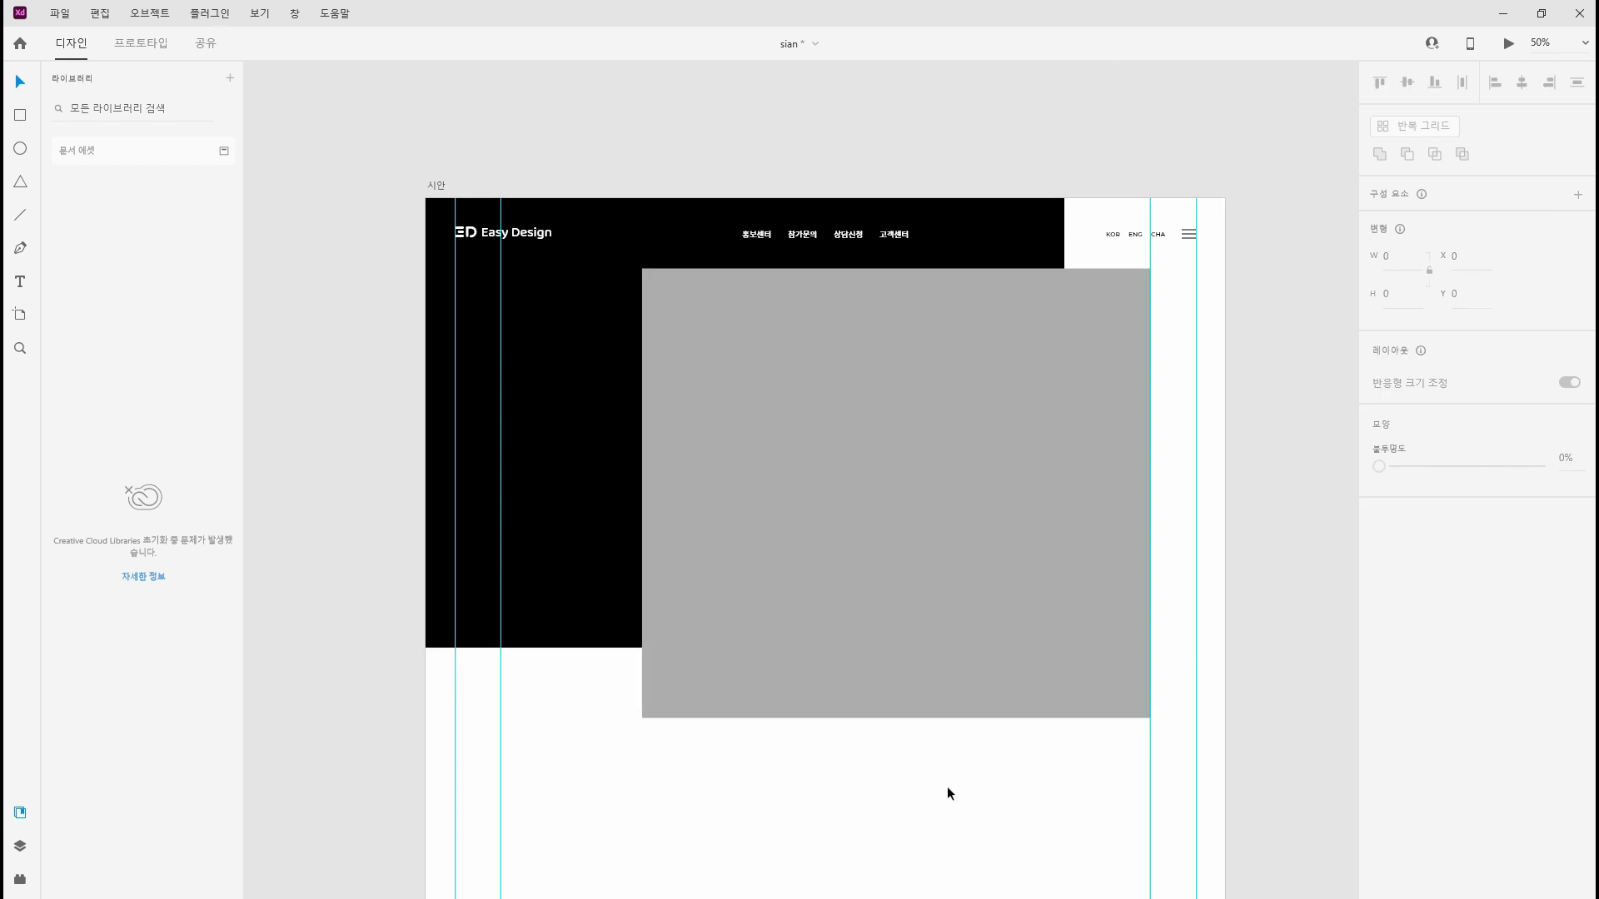
Add a two-line text "과학기술쇼 / 박람회 신청안내" on the black area beside the gray rectangle
{"action": "left_click", "coordinate": [20, 282]}
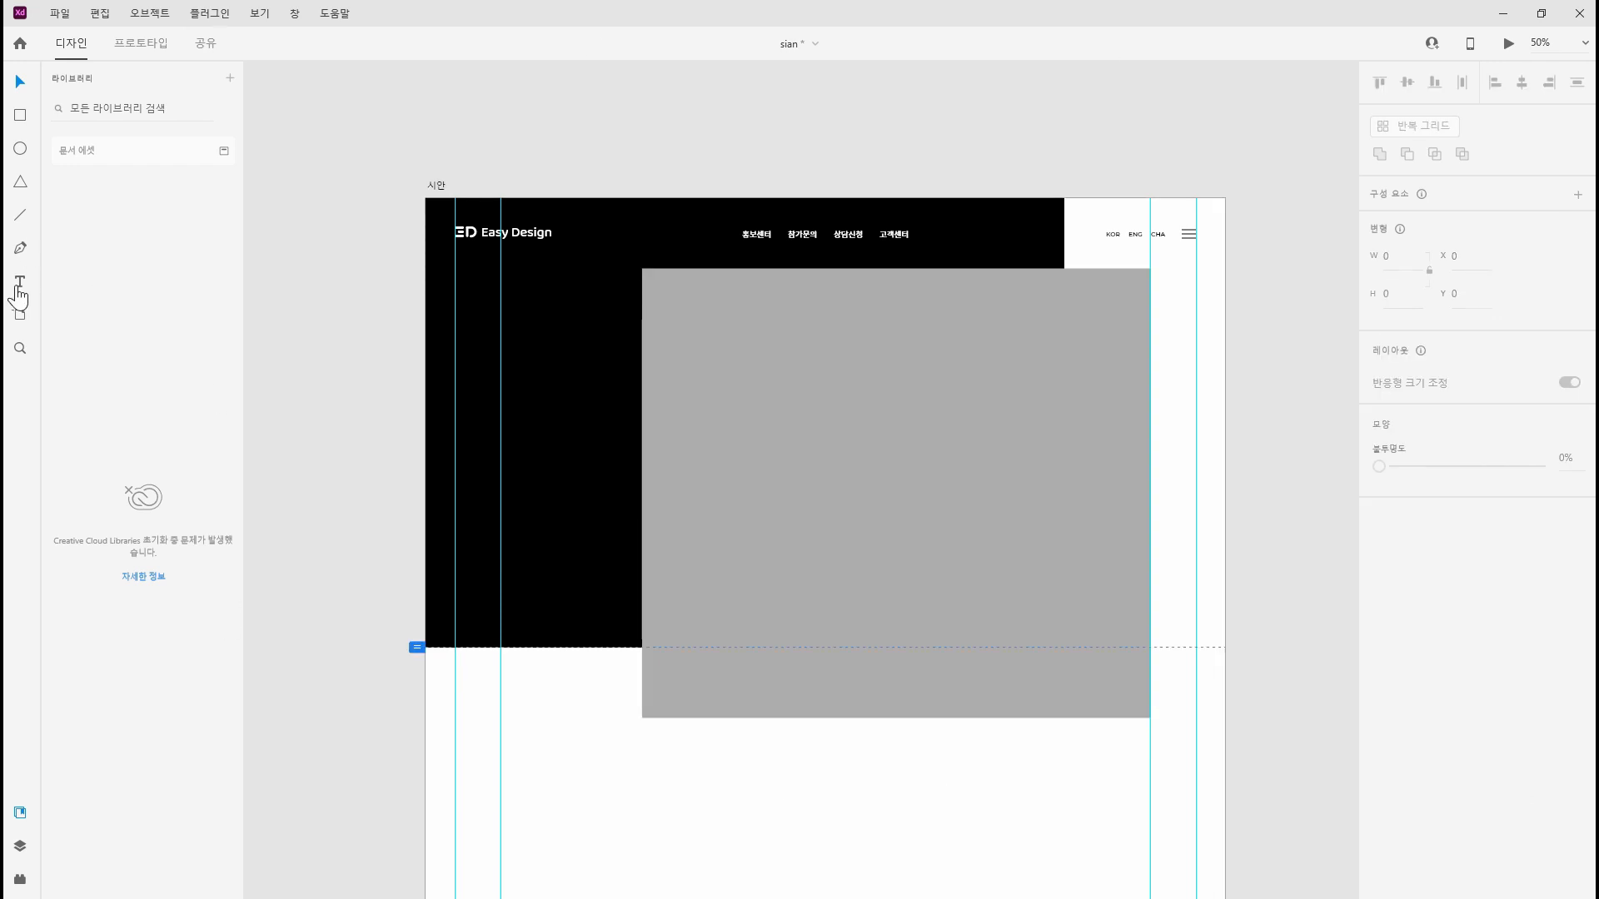
{"action": "left_click", "coordinate": [555, 421]}
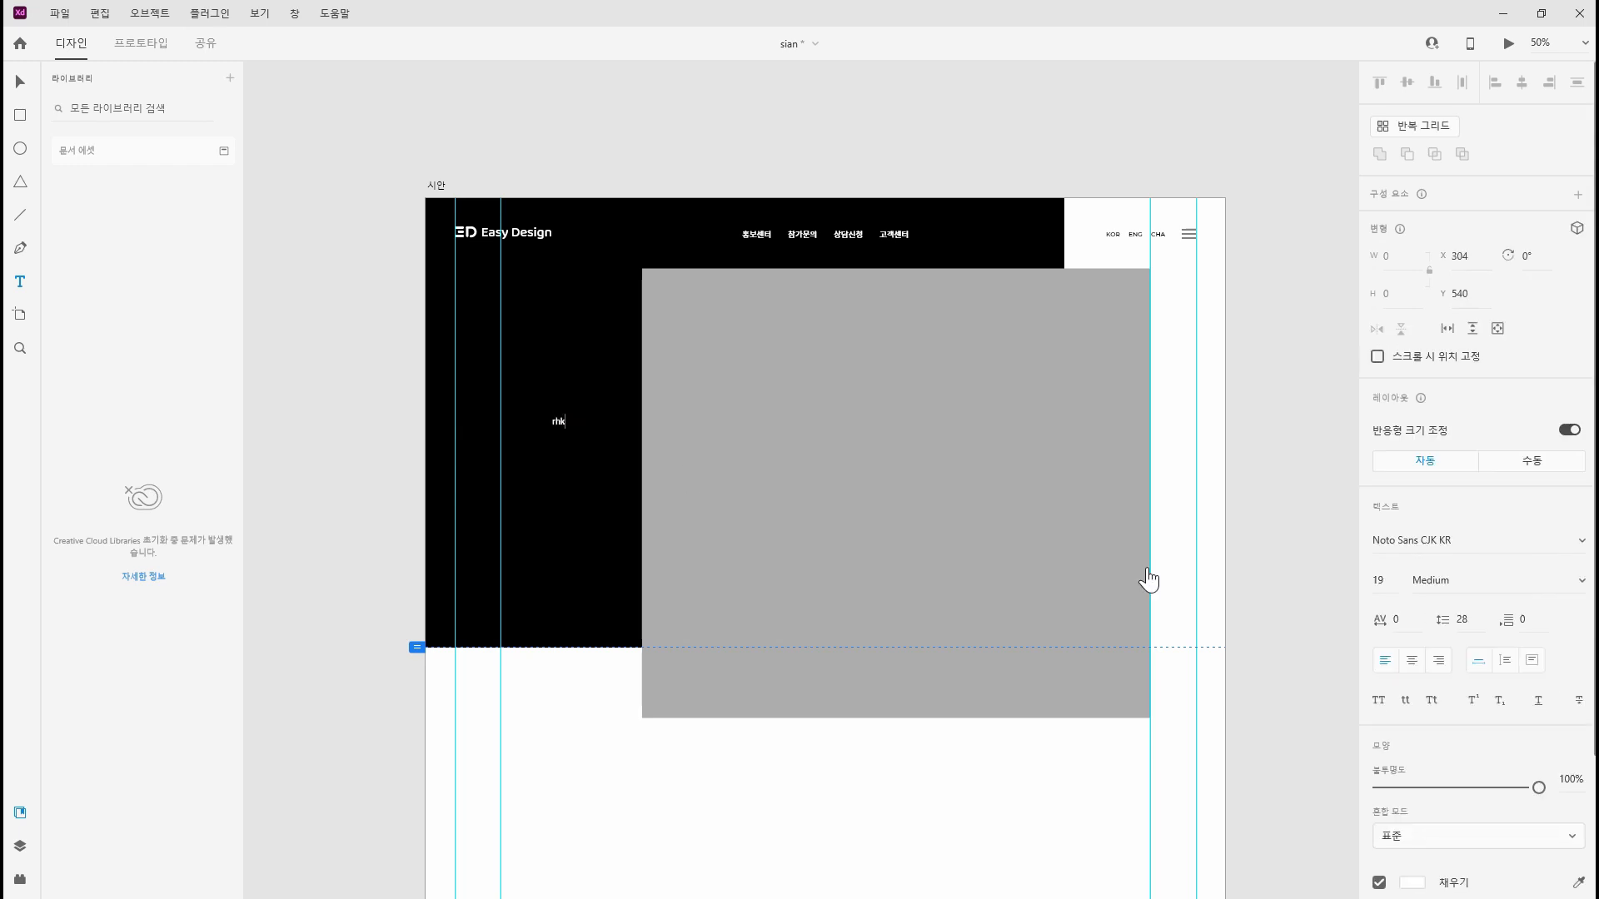
{"action": "type", "text": "rhk"}
{"action": "key", "text": "BackSpace"}
{"action": "key", "text": "BackSpace"}
{"action": "key", "text": "BackSpace"}
{"action": "type", "text": "krfkaghl tlscjddksso"}
{"action": "left_click", "coordinate": [20, 83]}
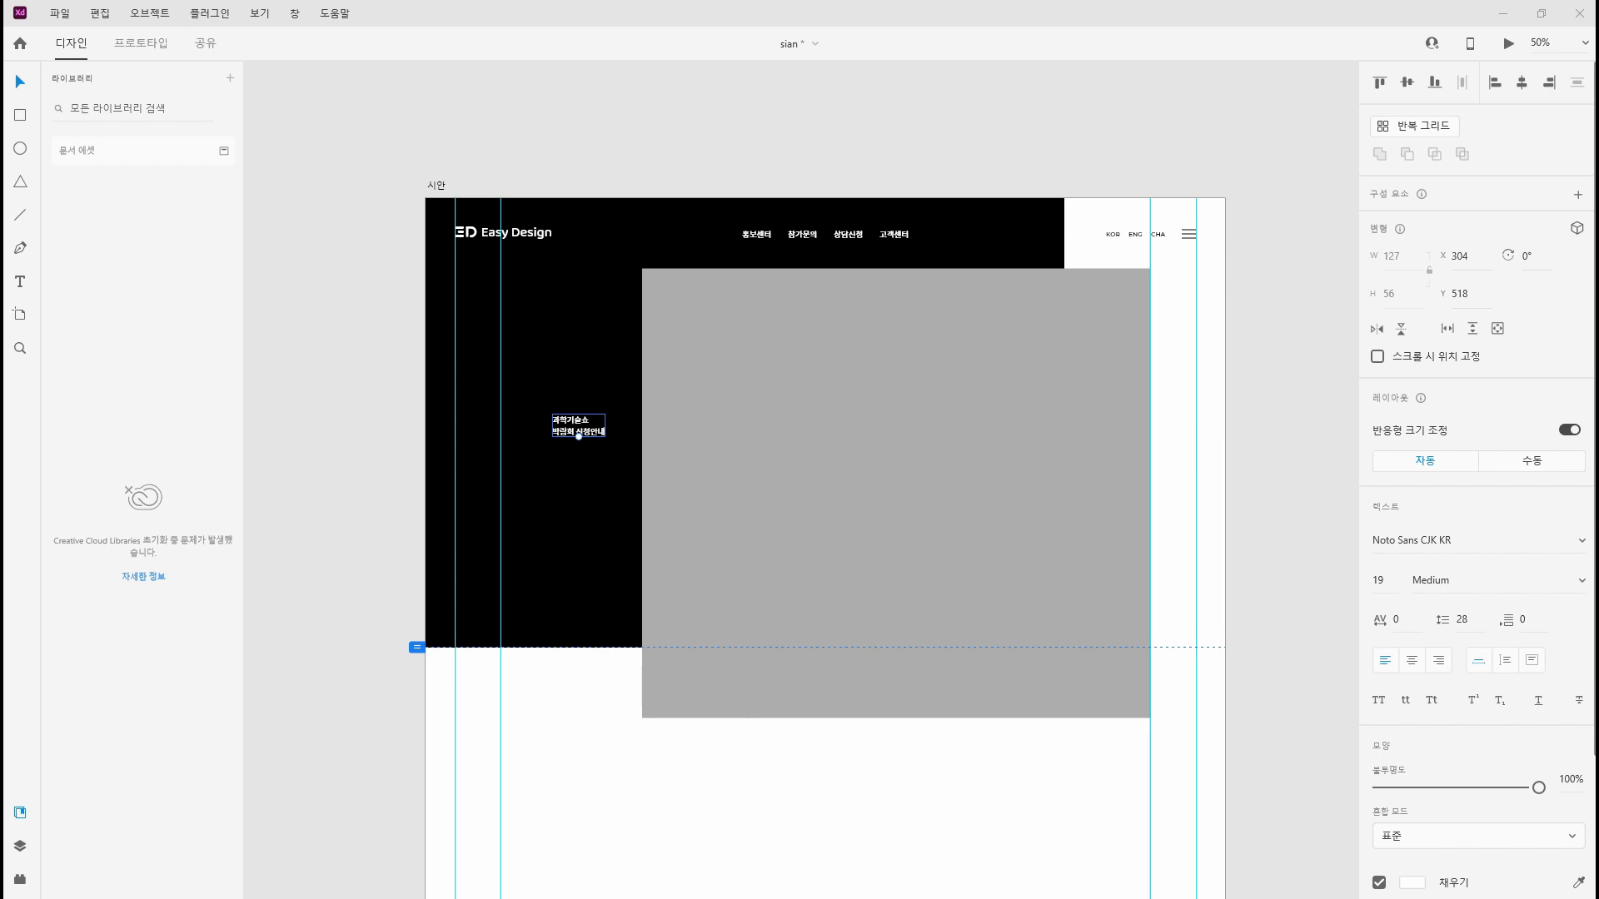
Set the headline text to size 80, Black weight and a line spacing of 90
{"action": "type", "text": "80"}
{"action": "key", "text": "Return"}
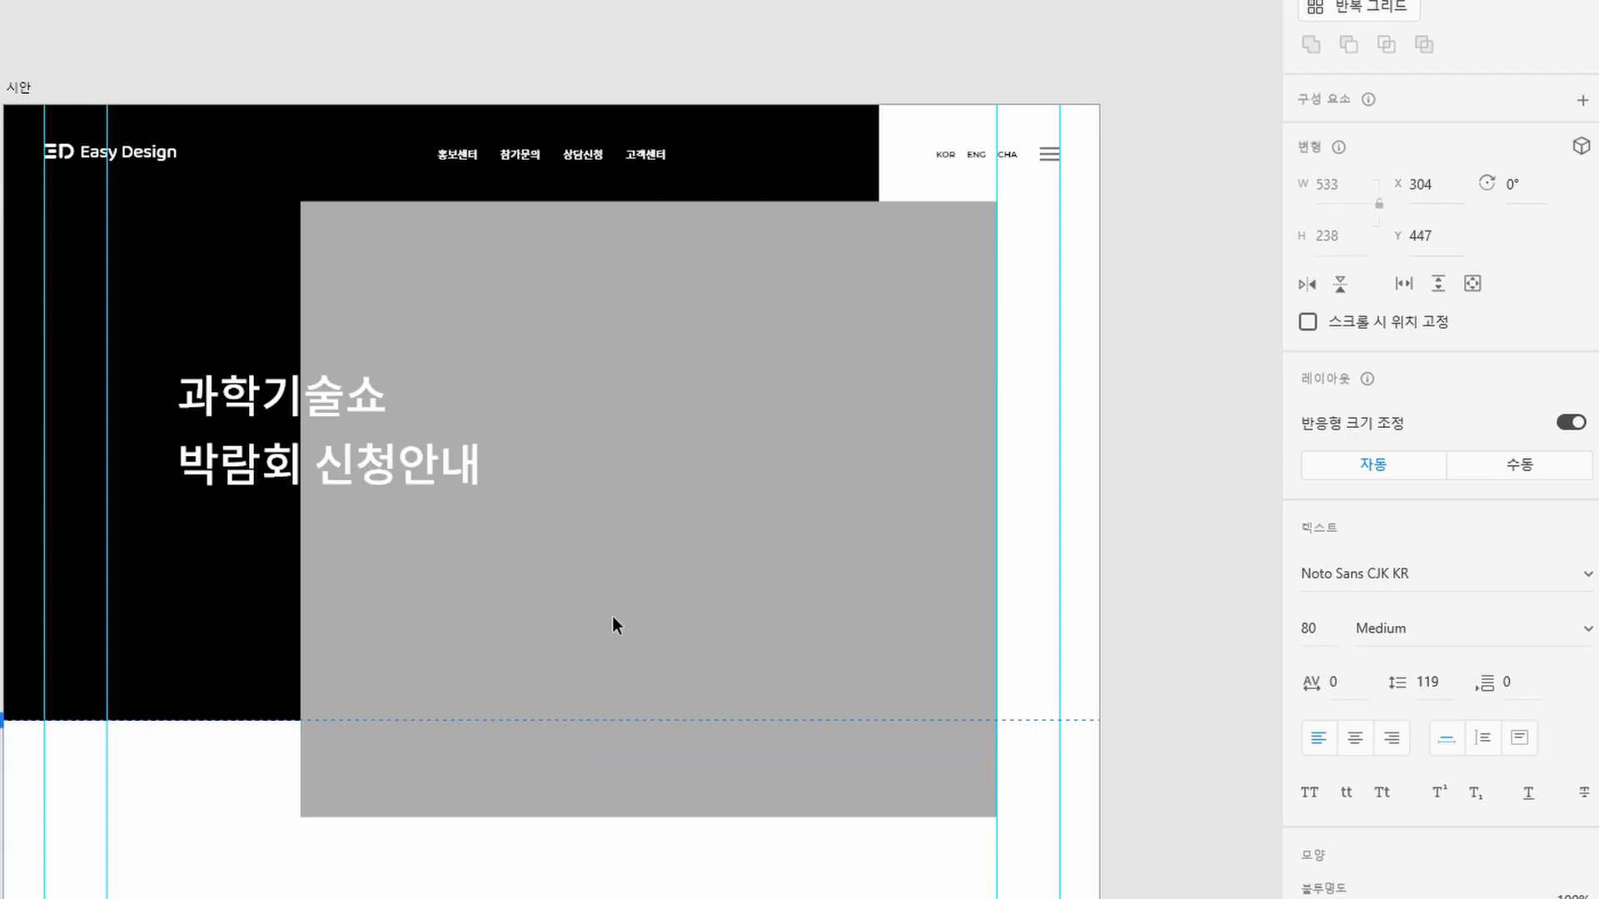
{"action": "left_click", "coordinate": [1571, 583]}
{"action": "left_click", "coordinate": [1563, 648]}
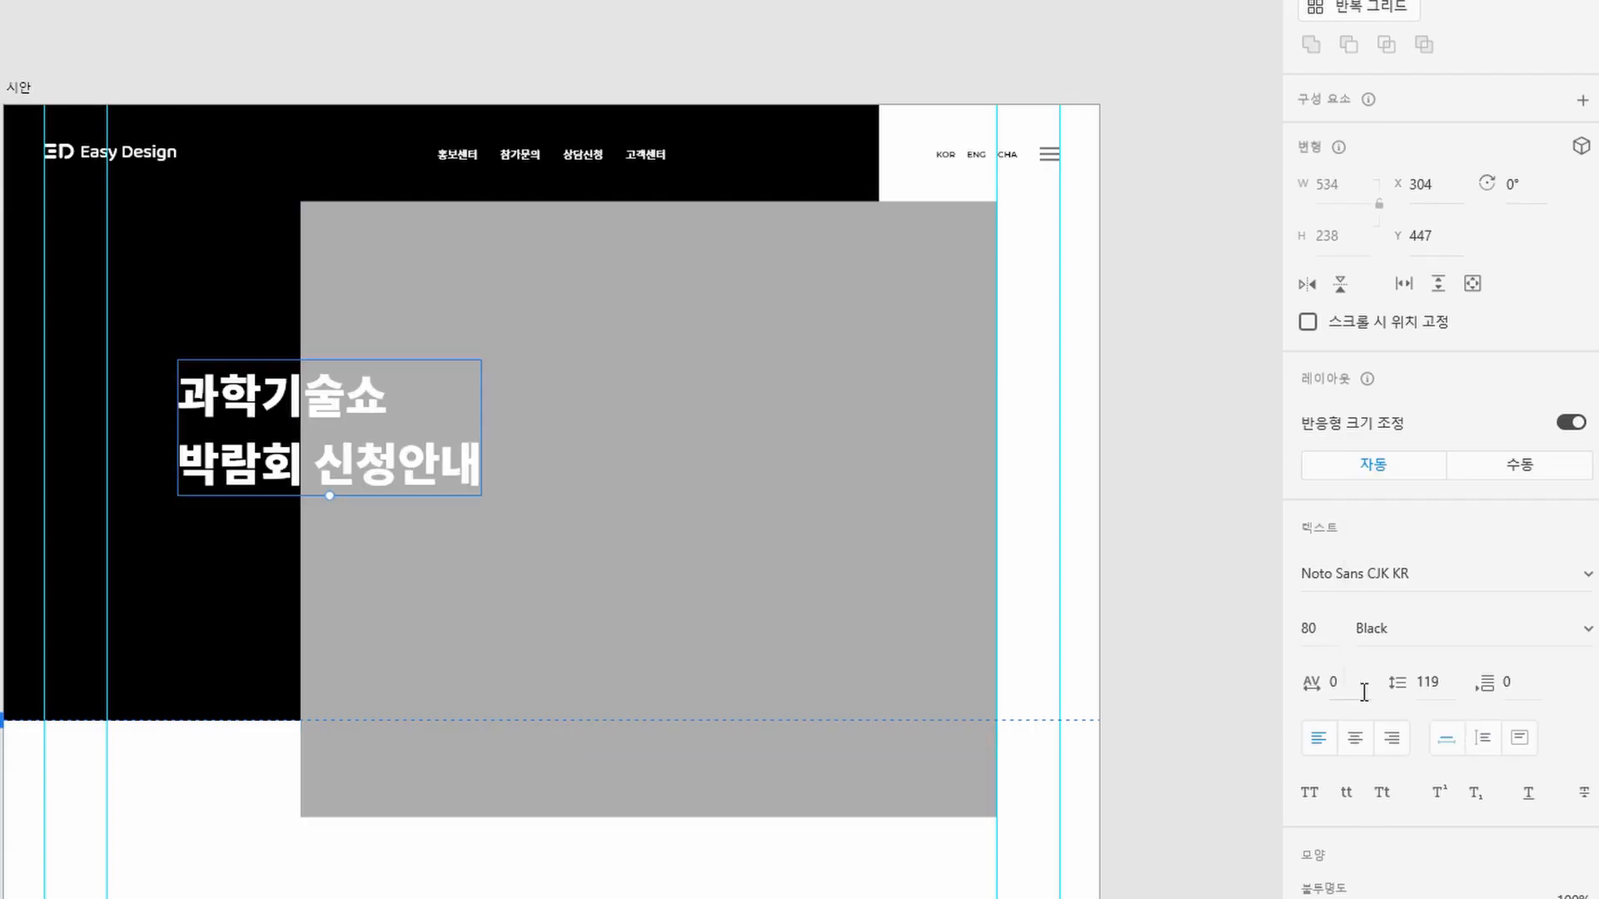
{"action": "left_click", "coordinate": [1453, 681]}
{"action": "type", "text": "90"}
{"action": "key", "text": "Return"}
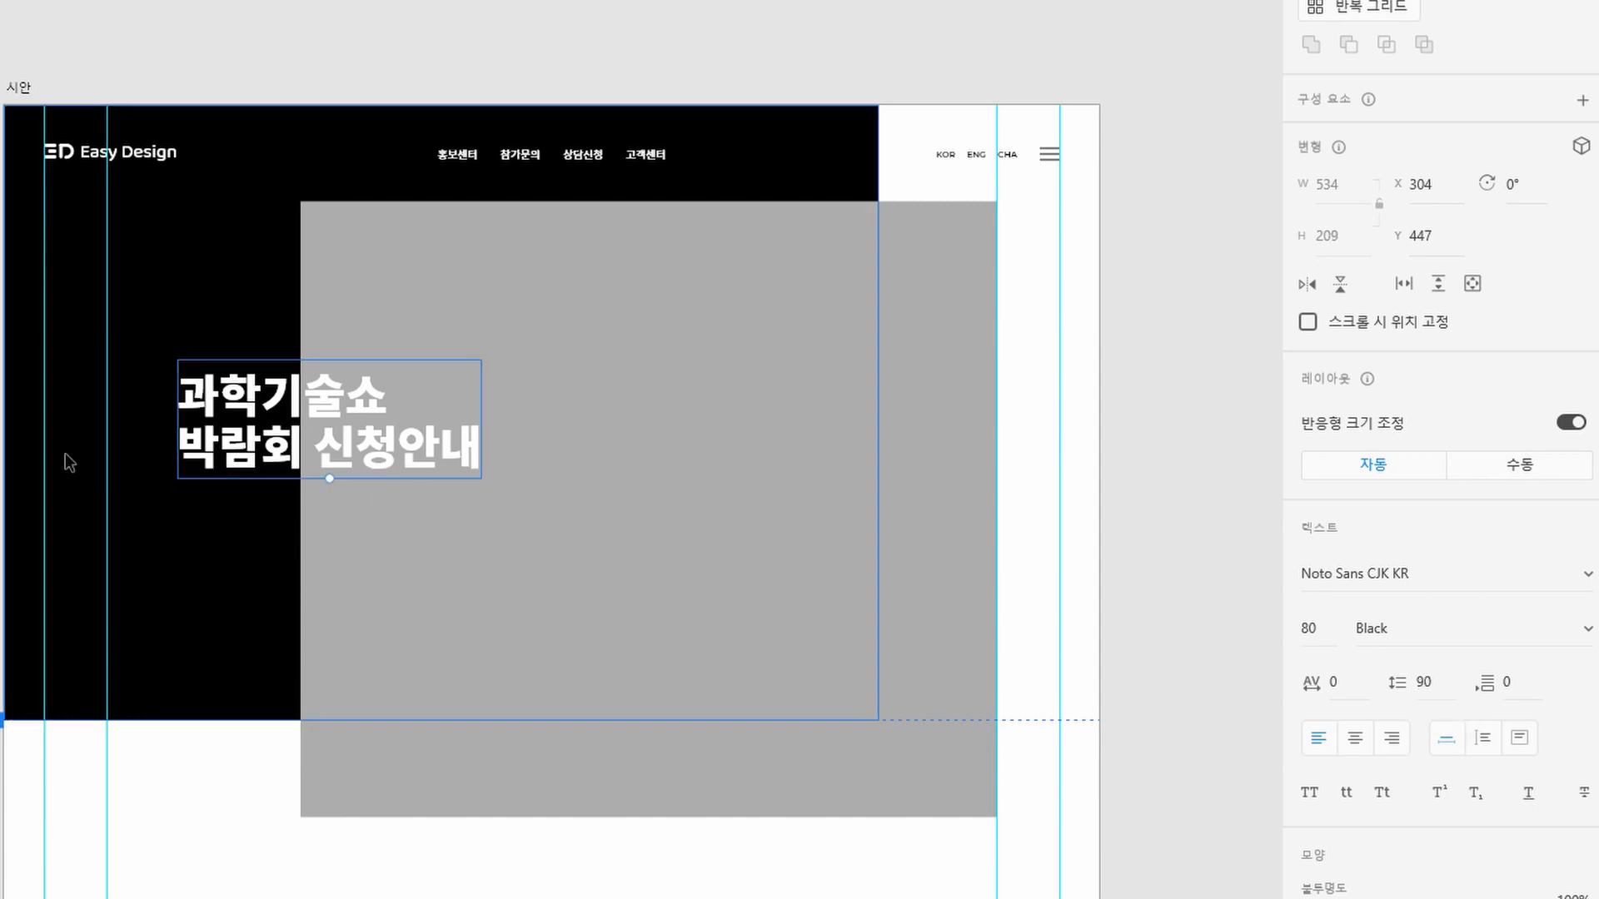
Move the headline down to the inner guide, place a copy below it and change the copy's text to "서브카피가 노출되는 영역입니다."
{"action": "left_click_drag", "start_coordinate": [275, 458], "coordinate": [271, 680]}
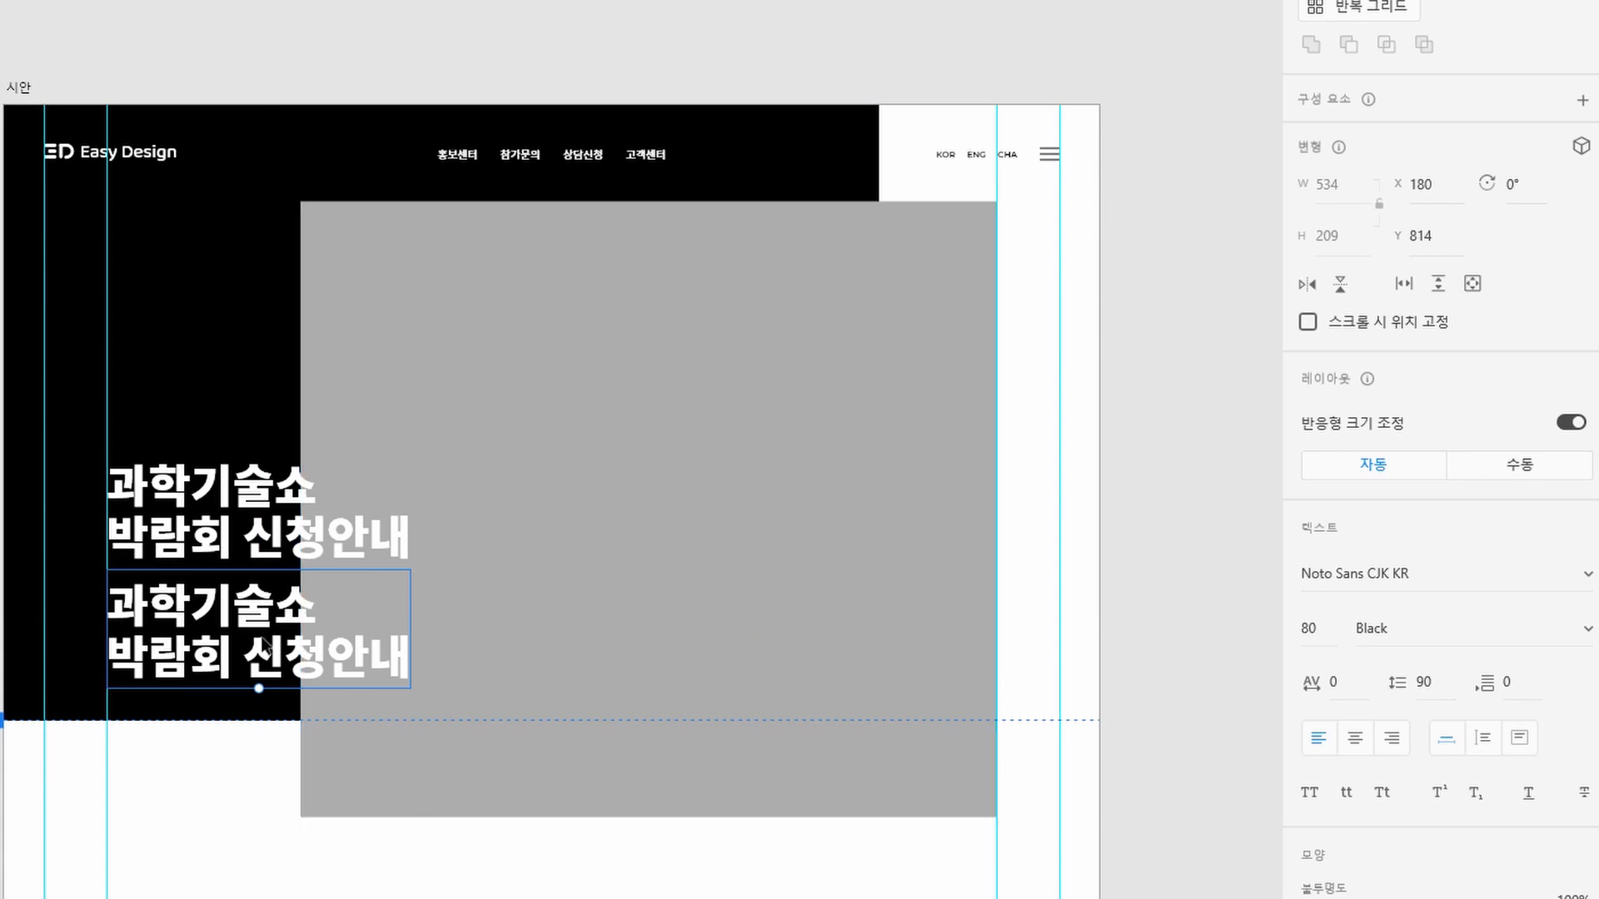
{"action": "double_click", "coordinate": [227, 612]}
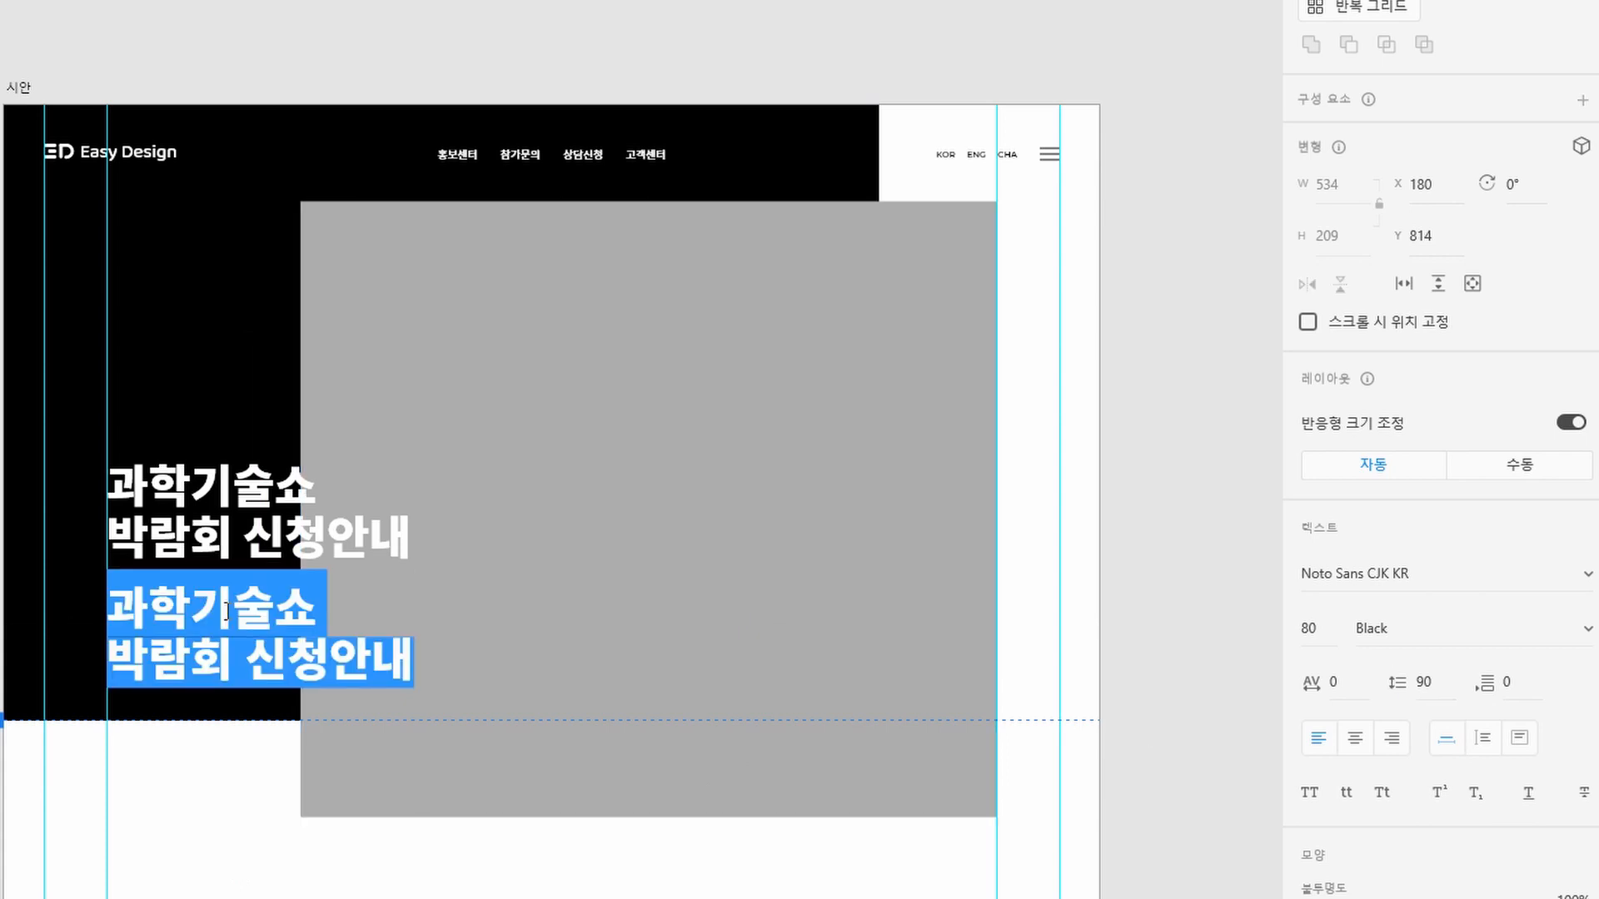
{"action": "type", "text": "서브카"}
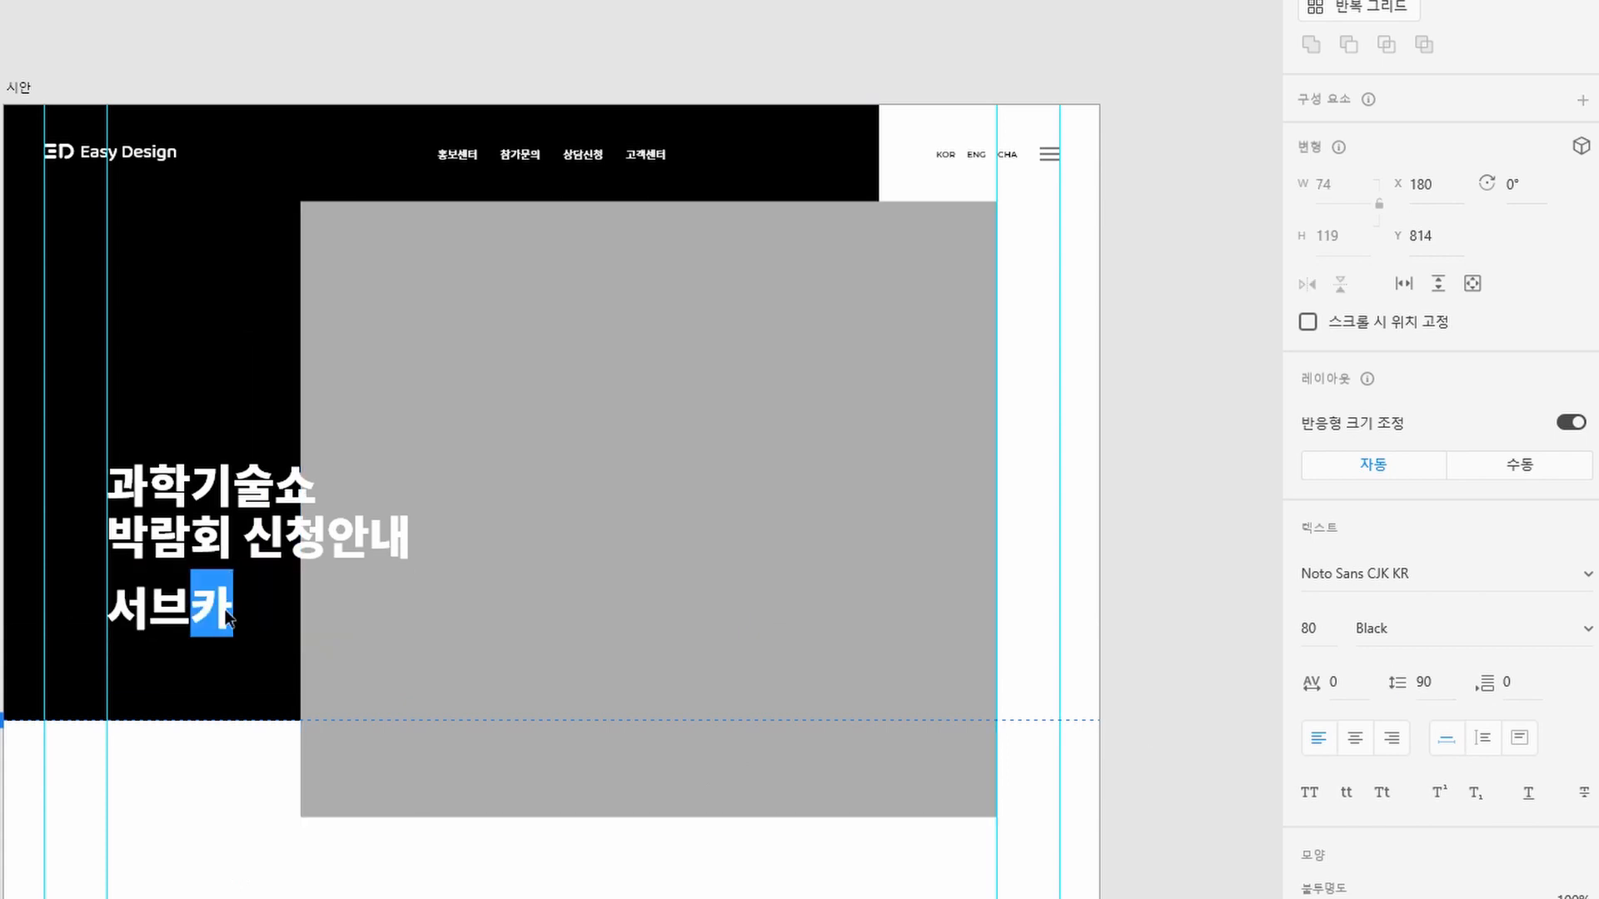
{"action": "type", "text": "피가 노출되는 영역입니"}
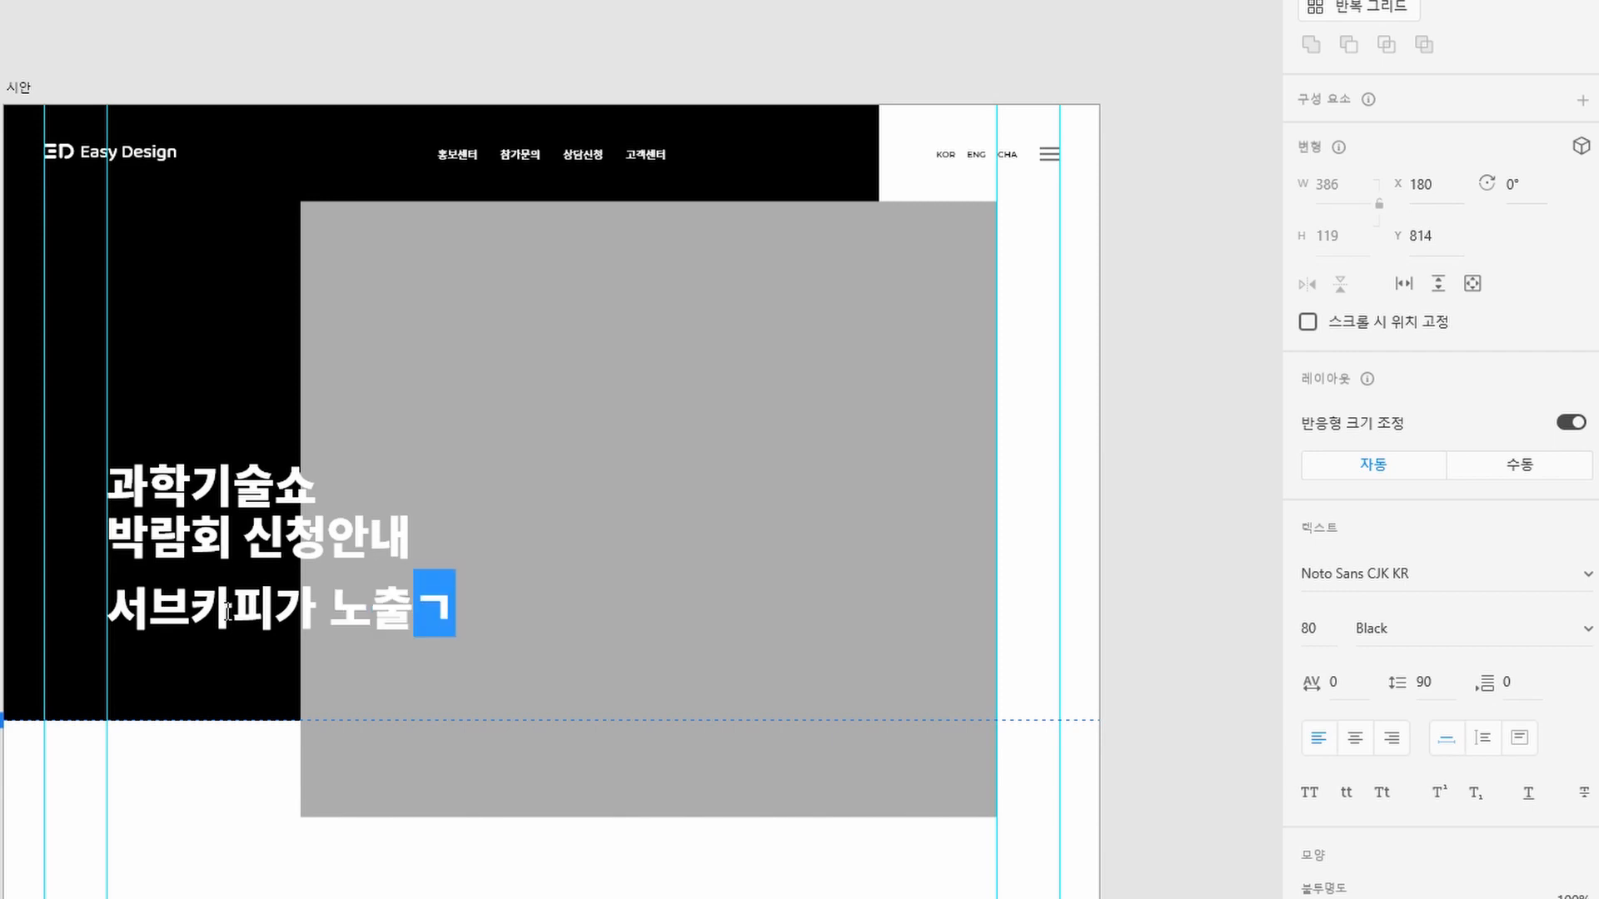
{"action": "type", "text": "다."}
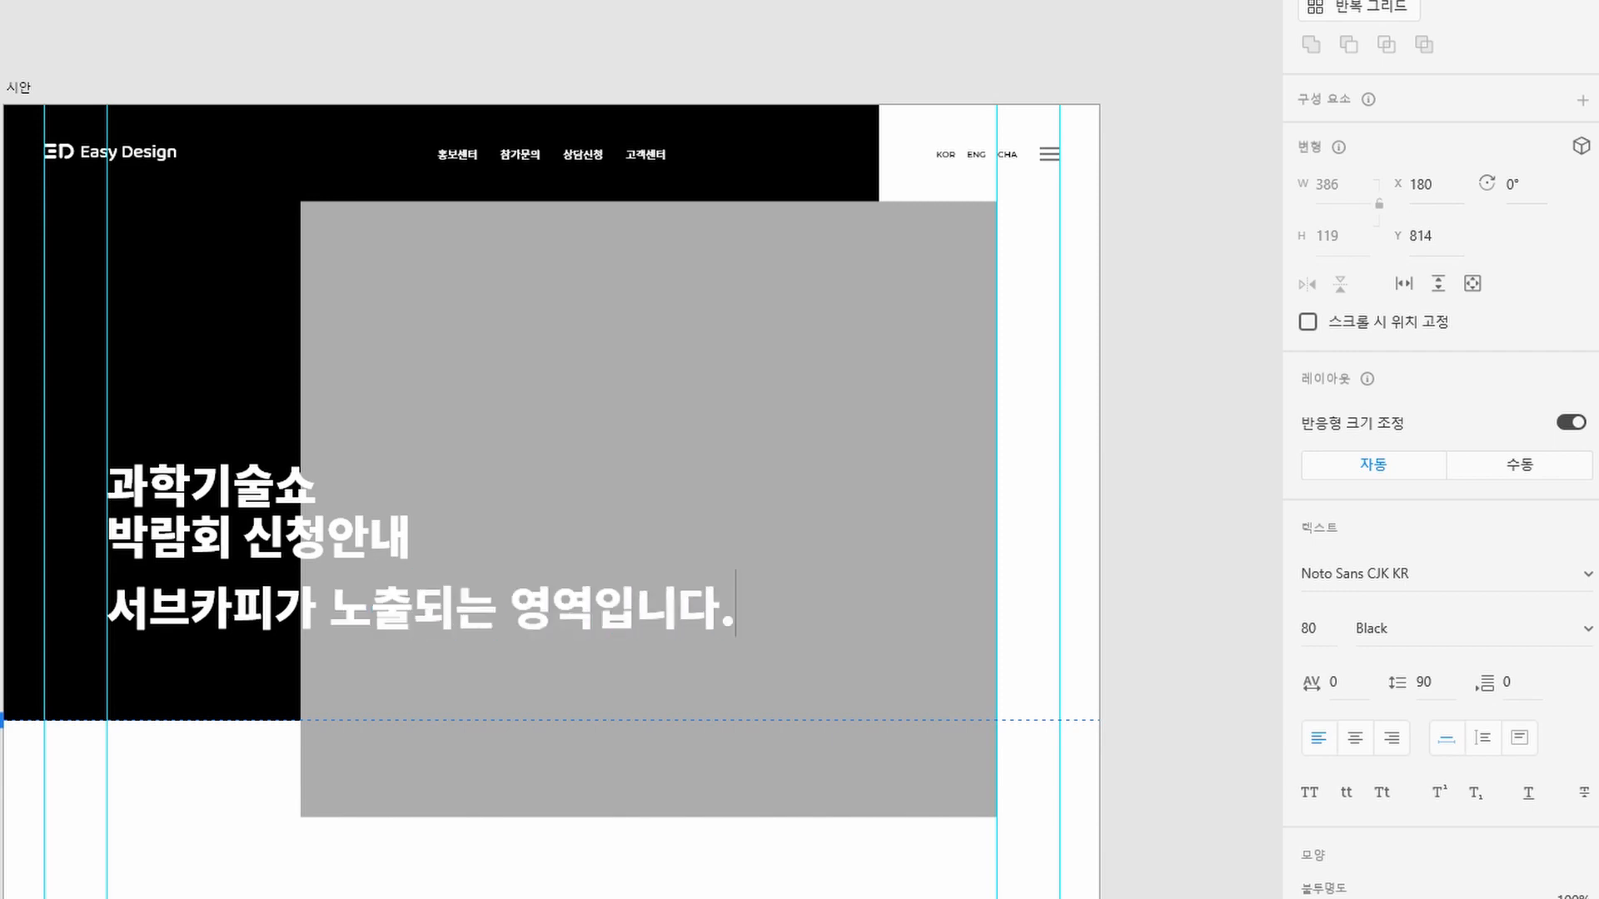
{"action": "key", "text": "Escape"}
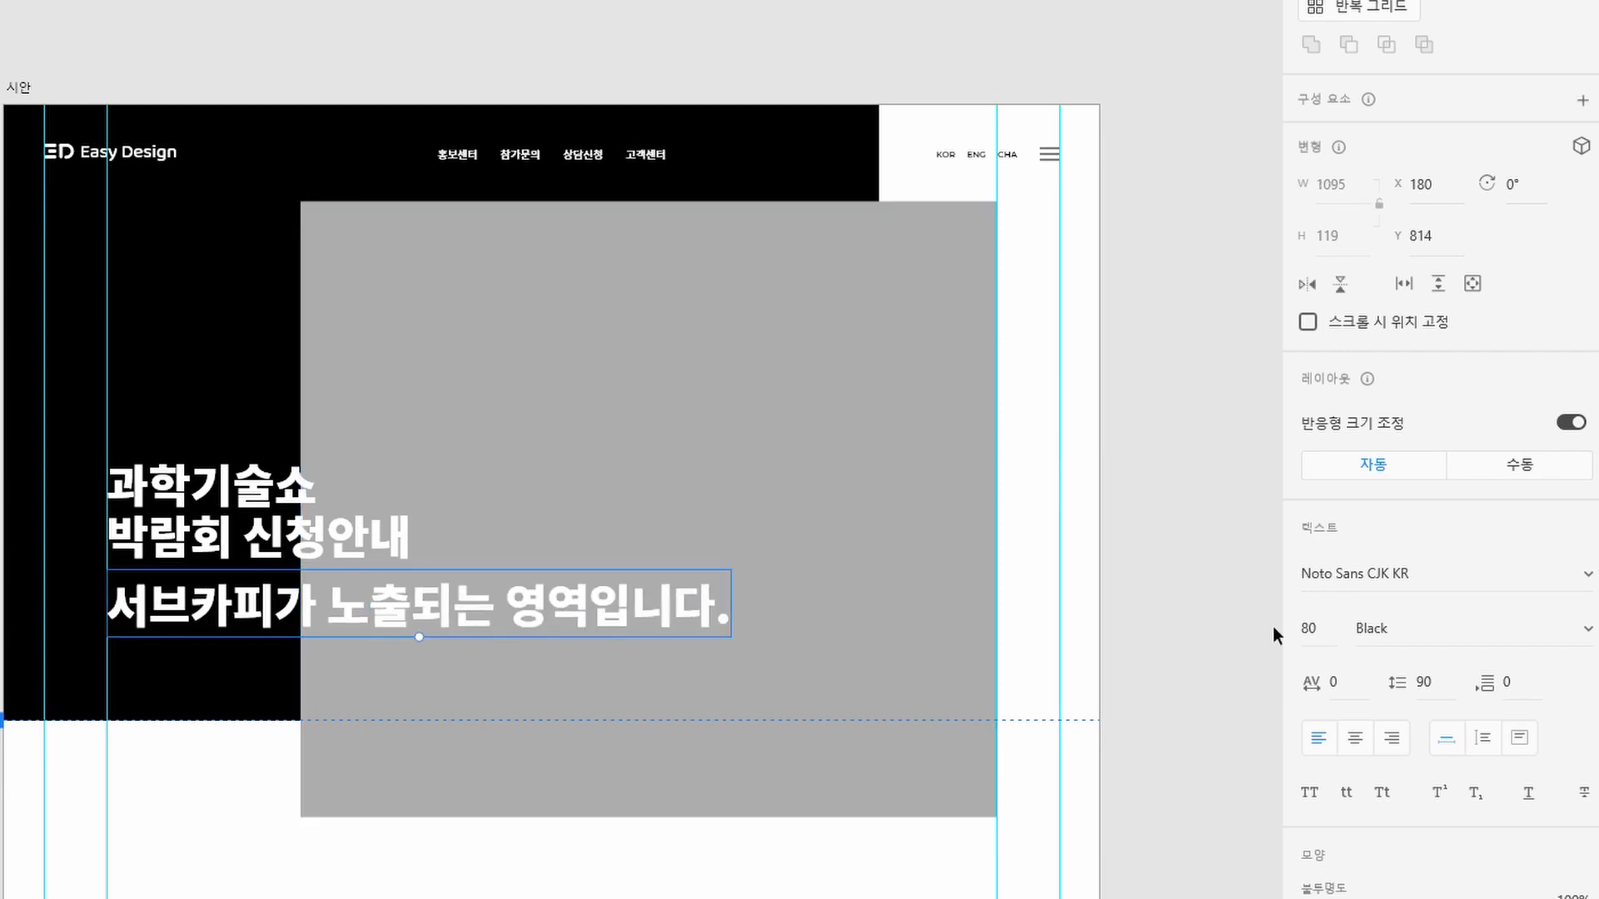
Set the subcopy text to size 24, Medium weight and a line spacing of 34
{"action": "left_click", "coordinate": [1309, 628]}
{"action": "type", "text": "24"}
{"action": "key", "text": "Return"}
{"action": "left_click", "coordinate": [1574, 635]}
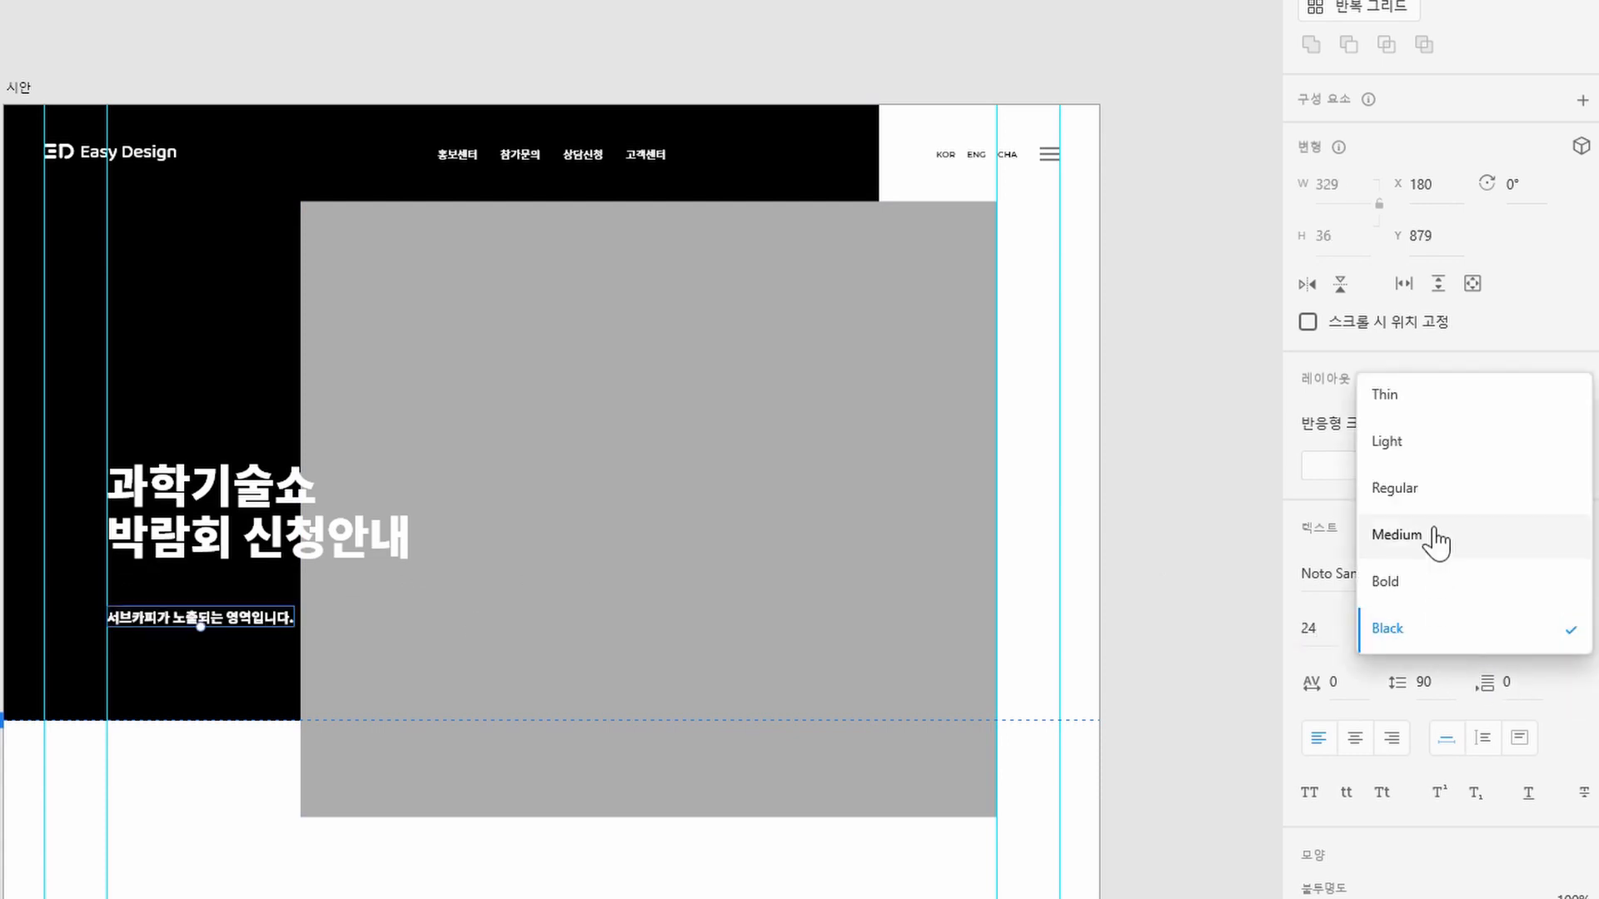
{"action": "left_click", "coordinate": [1435, 542]}
{"action": "left_click", "coordinate": [1445, 682]}
{"action": "type", "text": "34"}
{"action": "key", "text": "Return"}
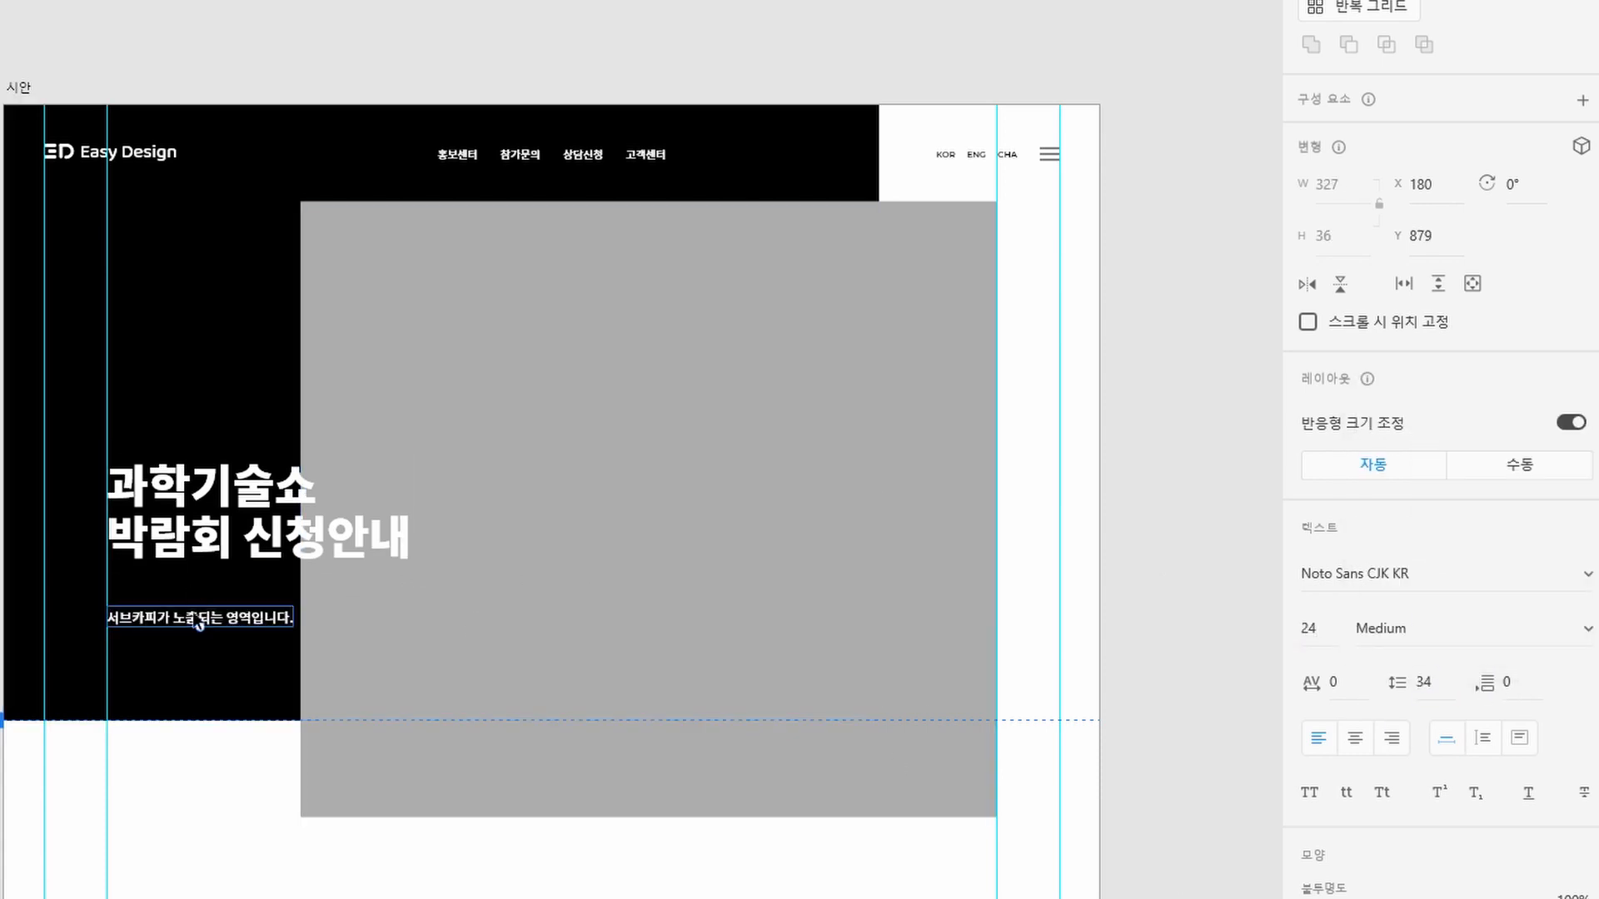
Add "서브카리" at the start of the subcopy and break the line before "영역입니다."
{"action": "double_click", "coordinate": [194, 617]}
{"action": "key", "text": "Escape"}
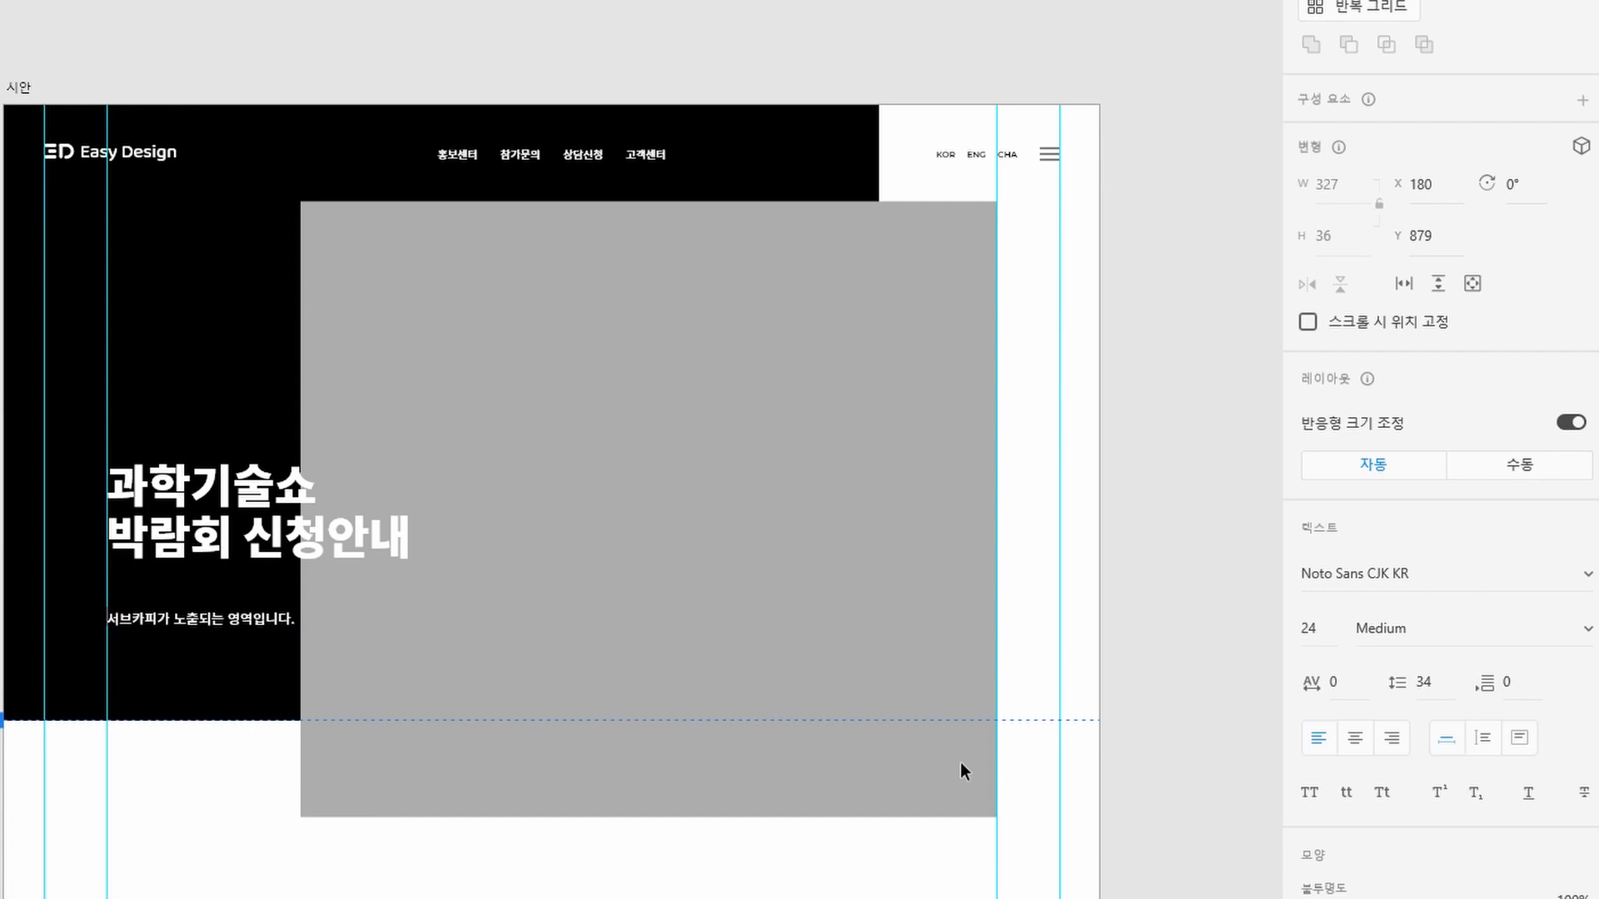
{"action": "type", "text": "서브카리"}
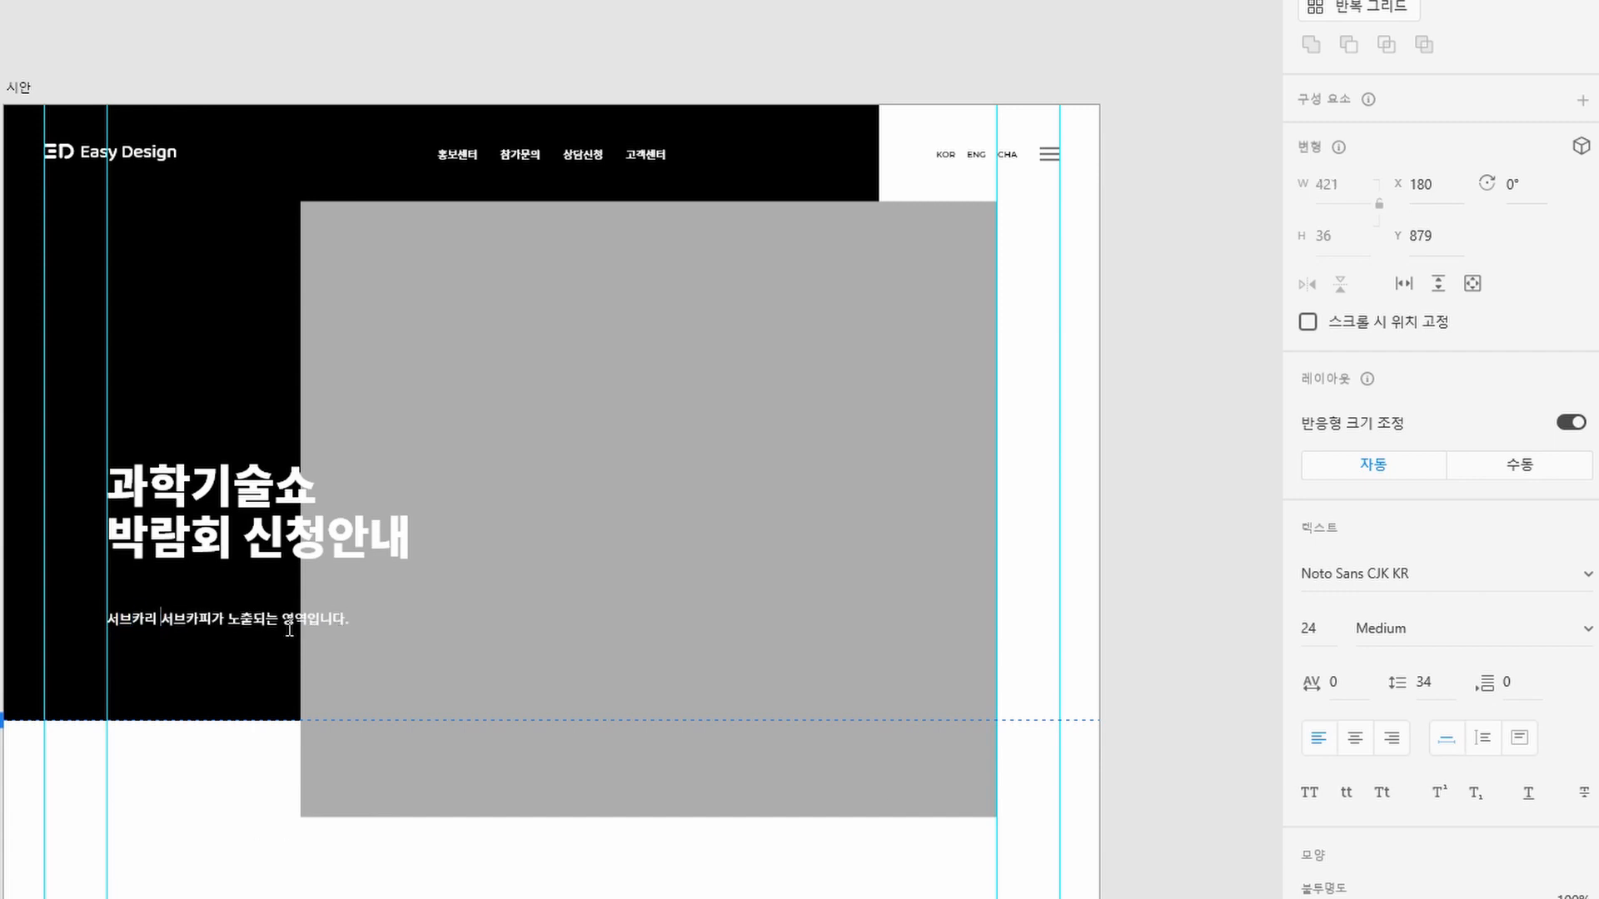
{"action": "left_click", "coordinate": [281, 618]}
{"action": "key", "text": "Return"}
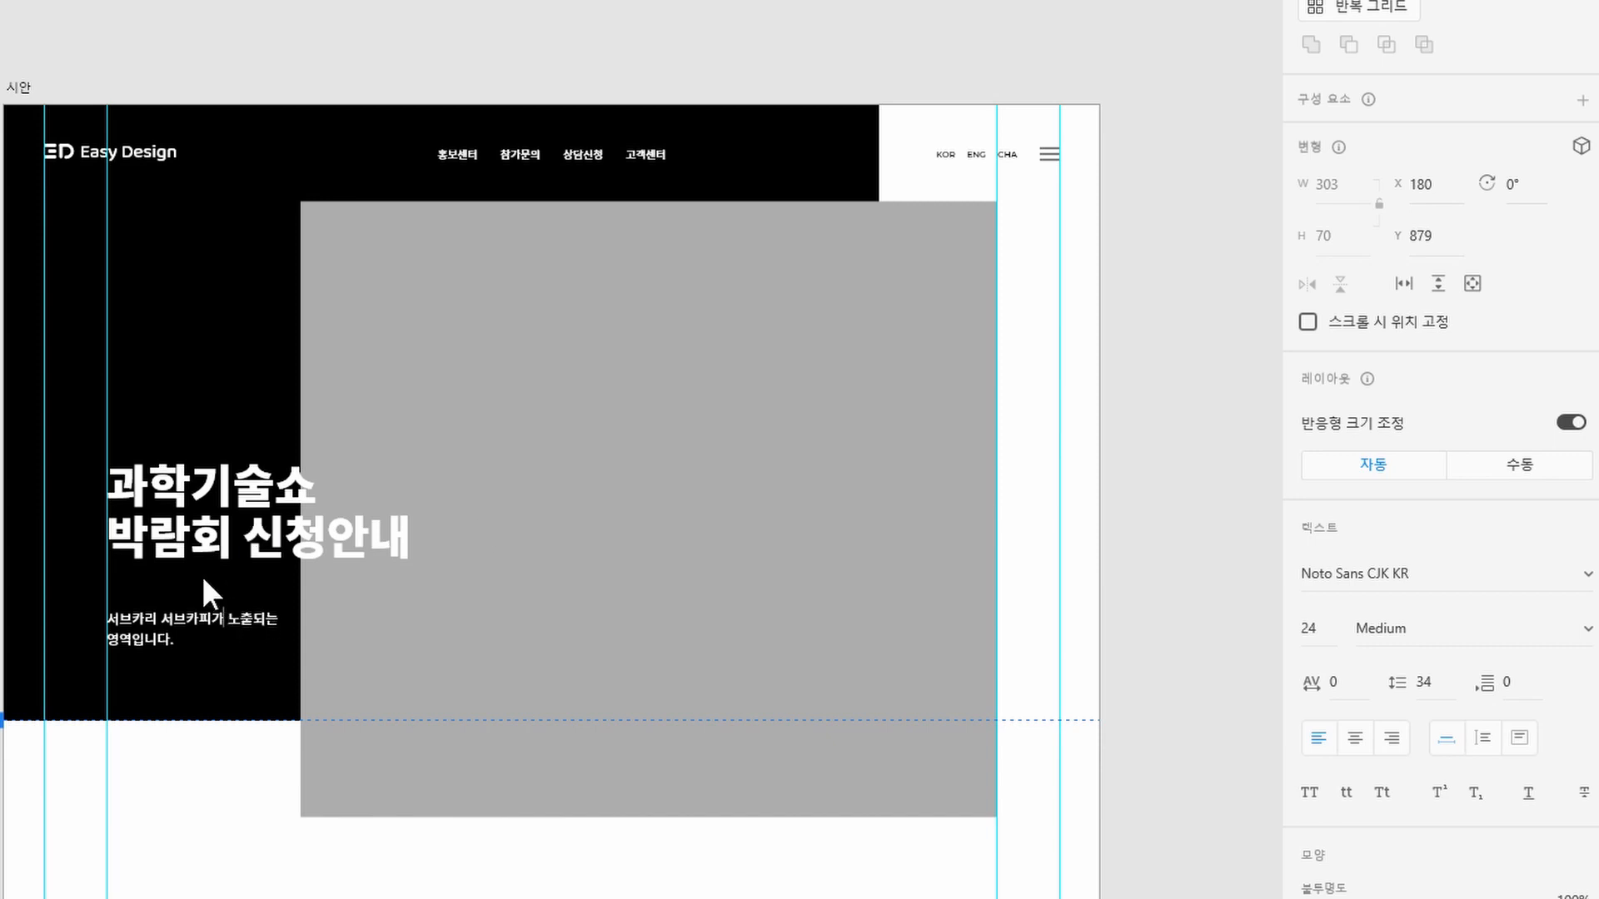
{"action": "key", "text": "Escape"}
Move the two-line subcopy up beneath the headline to Y 834, keeping it on the inner guide
{"action": "left_click_drag", "start_coordinate": [250, 623], "coordinate": [247, 583]}
{"action": "key", "text": "shift+Down"}
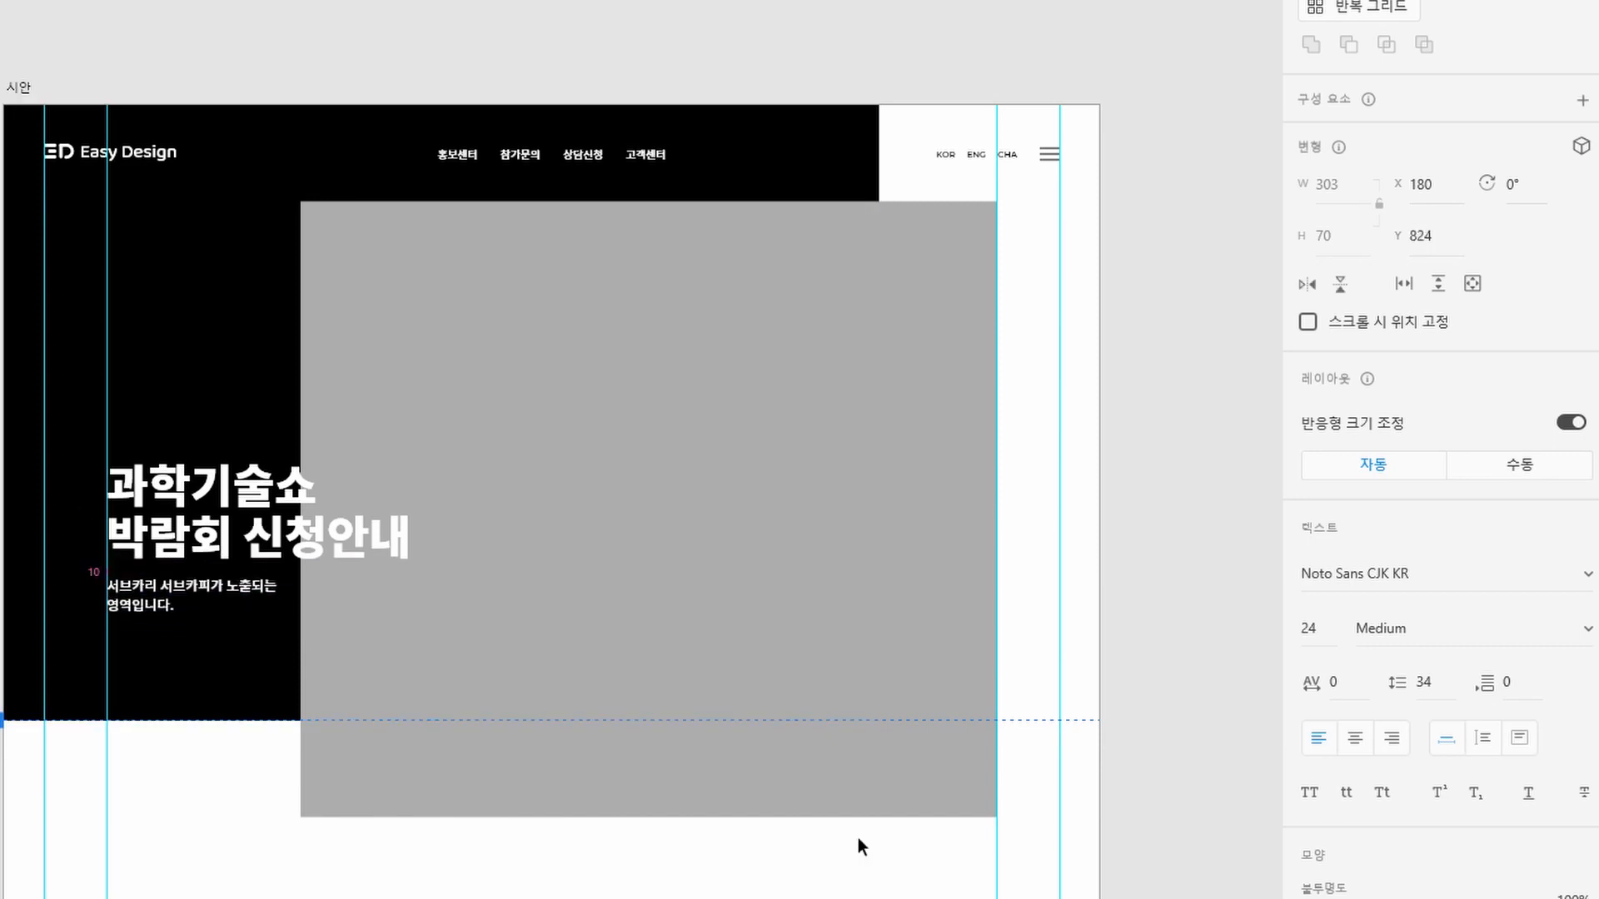
{"action": "key", "text": "shift+Down"}
{"action": "key", "text": "ctrl+plus"}
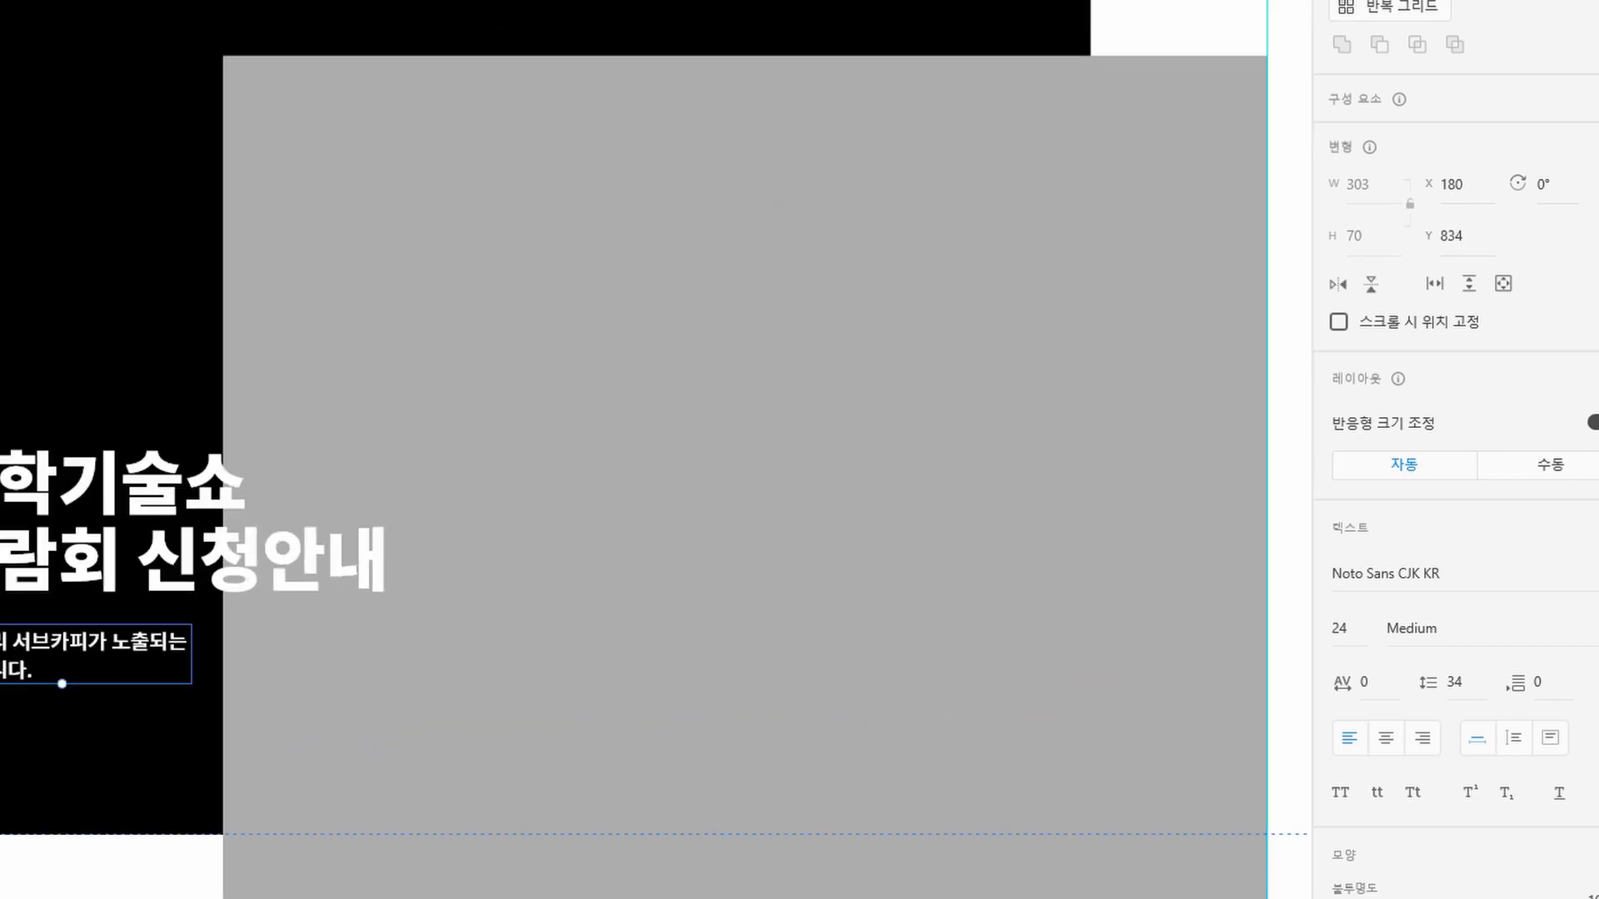
{"action": "key", "text": "Escape"}
Duplicate the subcopy just below itself and replace the copy's text with "MORE"
{"action": "left_click_drag", "start_coordinate": [107, 898], "coordinate": [180, 845]}
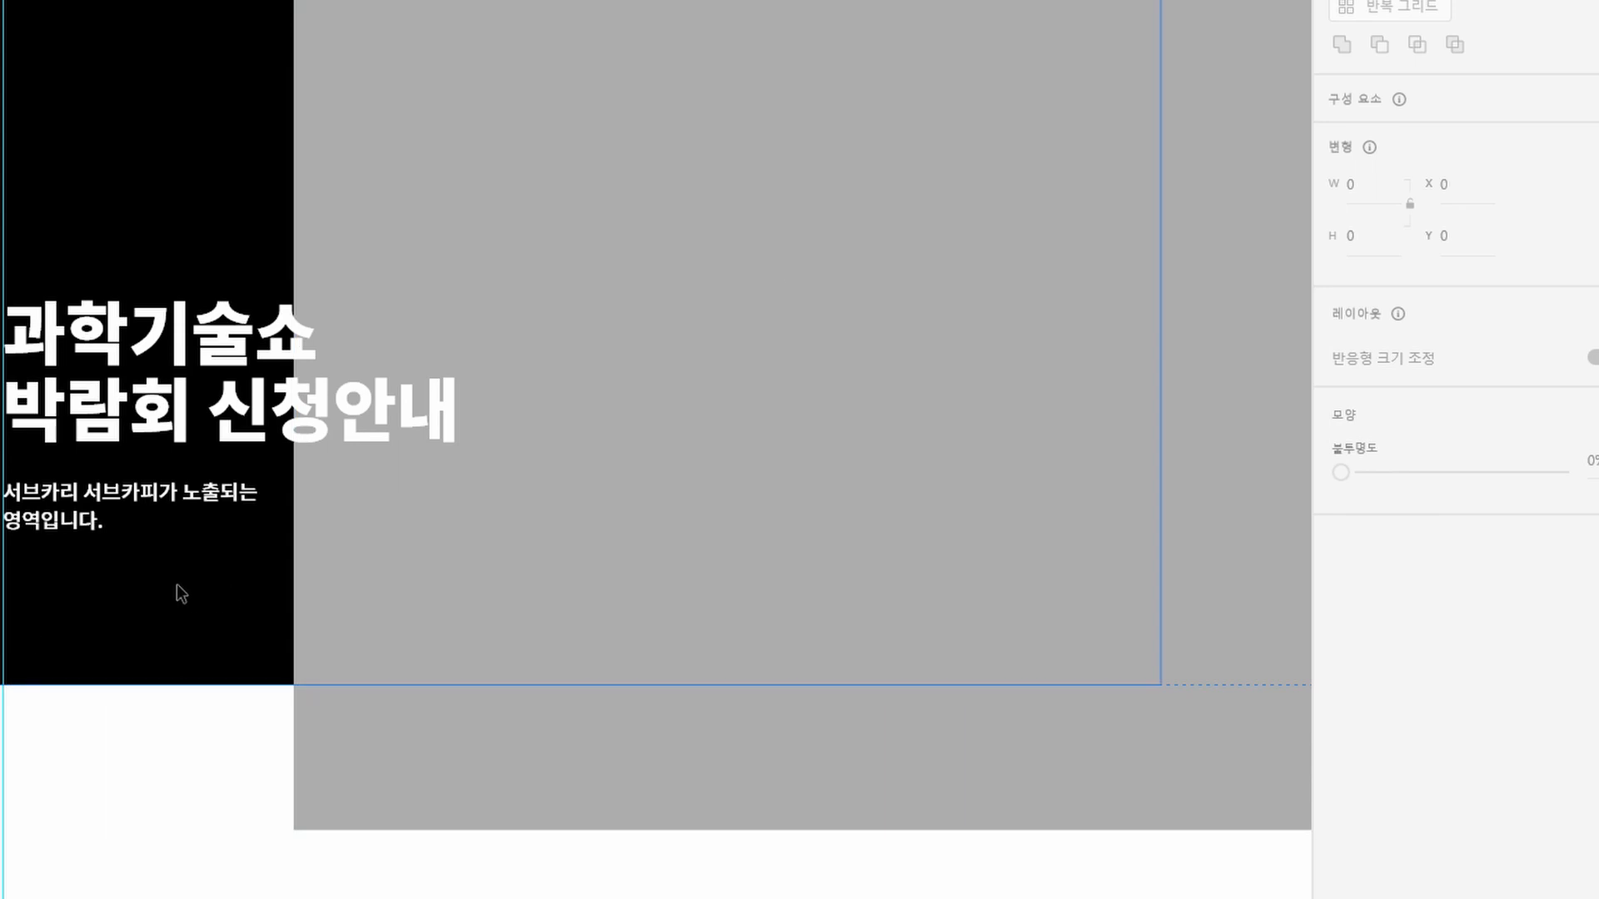
{"action": "left_click", "coordinate": [164, 517]}
{"action": "left_click_drag", "start_coordinate": [188, 504], "coordinate": [200, 582], "text": "alt"}
{"action": "double_click", "coordinate": [200, 579]}
{"action": "type", "text": "ㅡㅐㄱㄷ"}
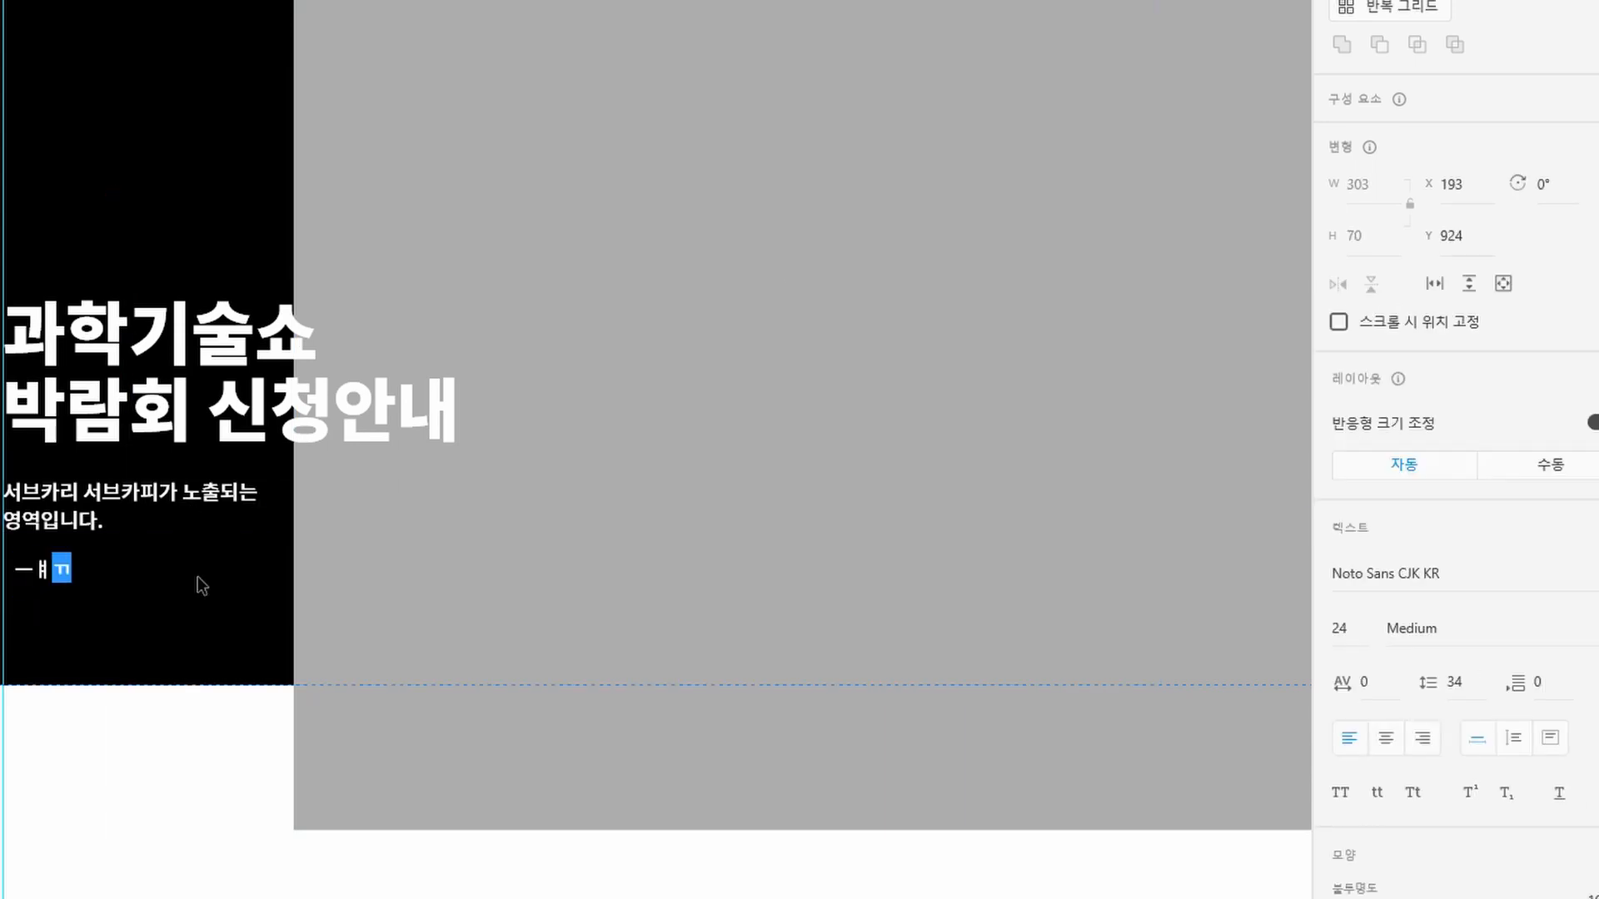
{"action": "key", "text": "BackSpace"}
{"action": "key", "text": "BackSpace"}
{"action": "key", "text": "BackSpace"}
{"action": "key", "text": "BackSpace"}
{"action": "type", "text": "MORE"}
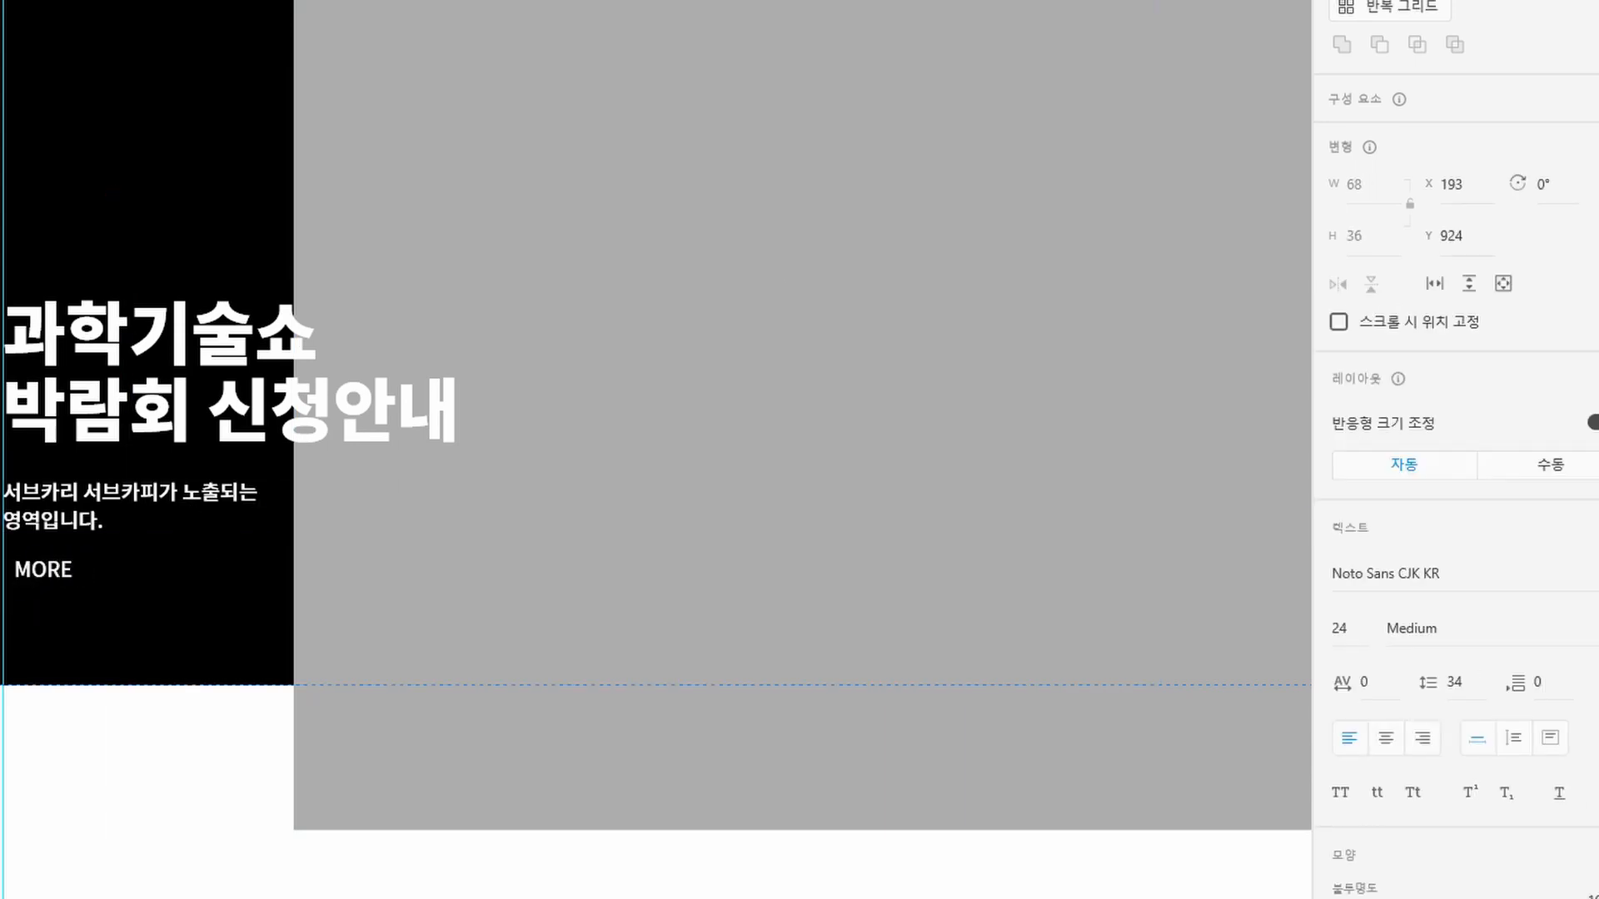
Set the MORE label to Montserrat, Bold weight and size 15
{"action": "key", "text": "Escape"}
{"action": "left_click", "coordinate": [1473, 573]}
{"action": "type", "text": "Mons"}
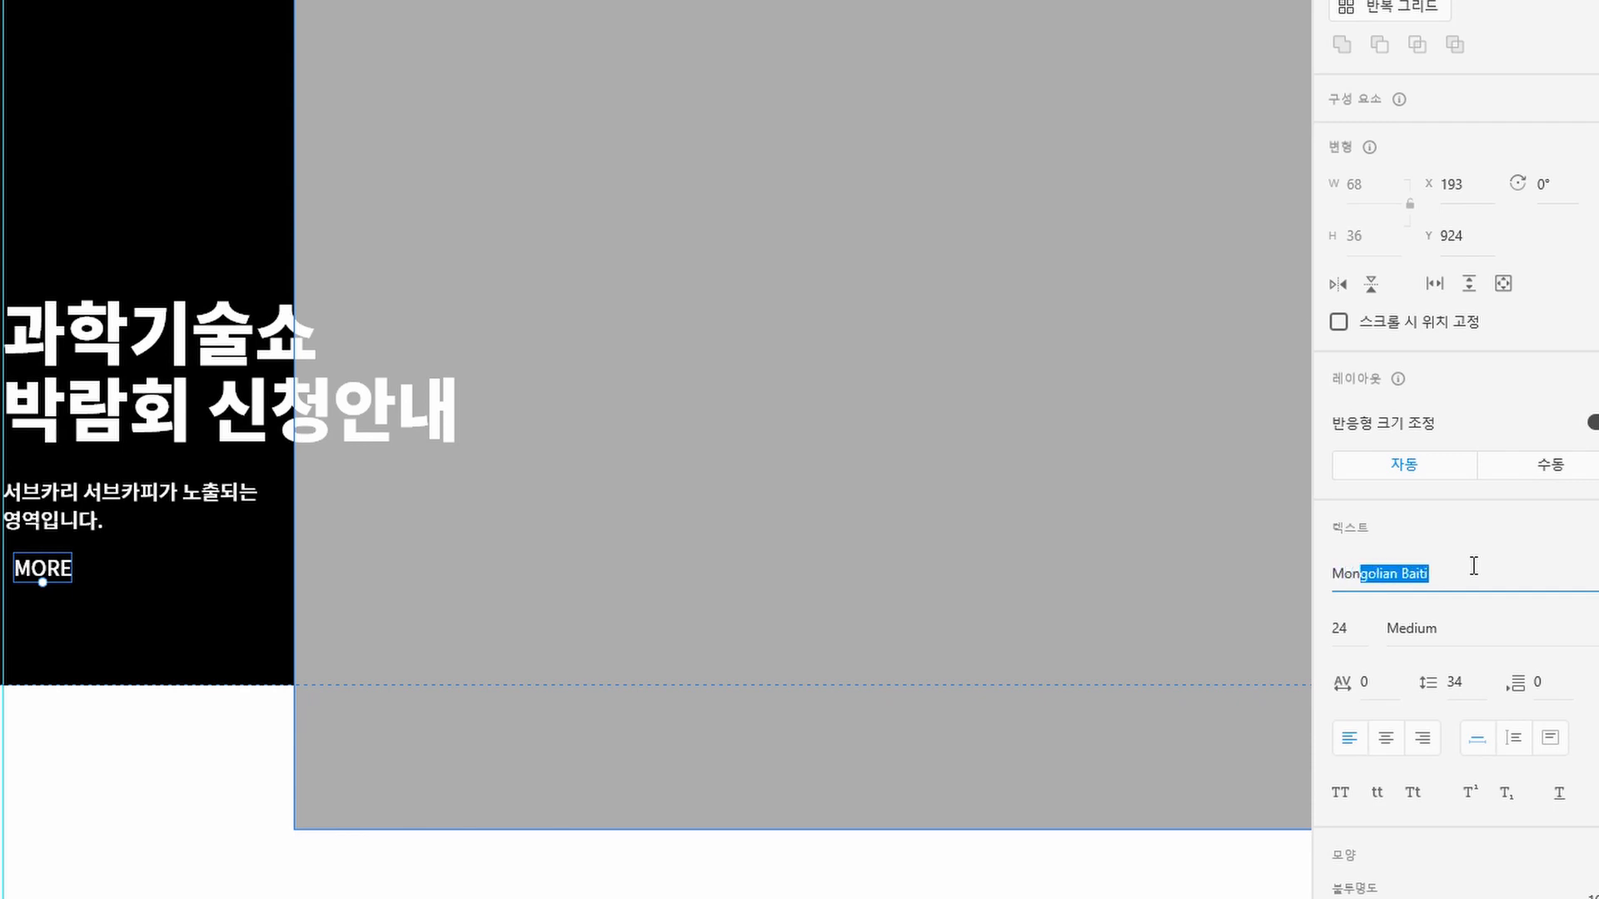
{"action": "key", "text": "Return"}
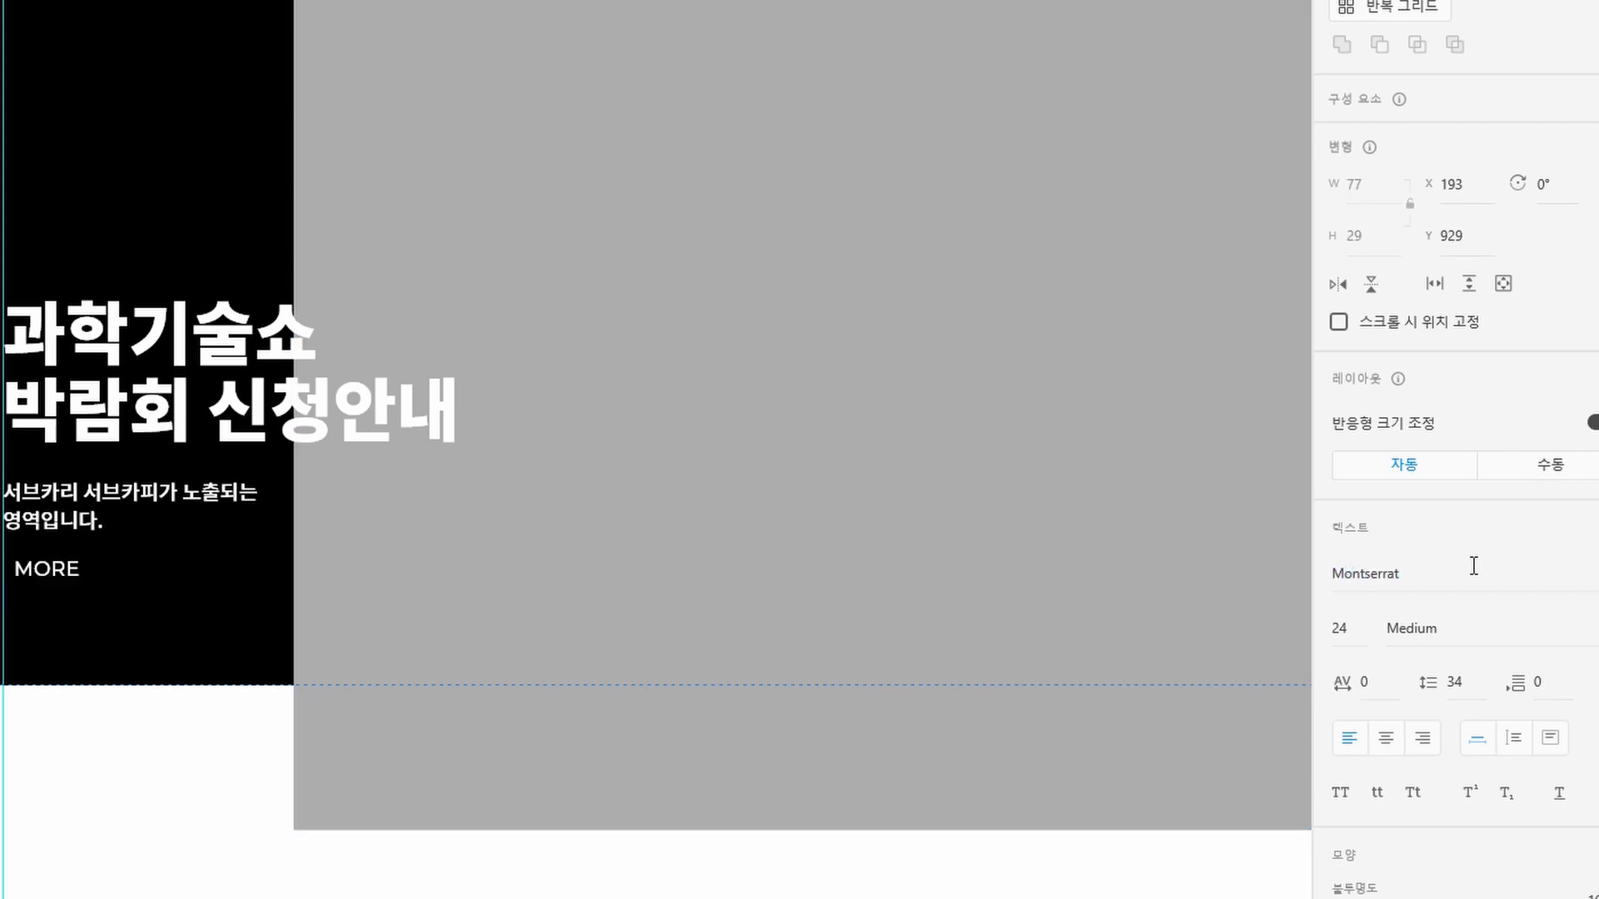
{"action": "left_click", "coordinate": [1532, 628]}
{"action": "left_click", "coordinate": [1429, 723]}
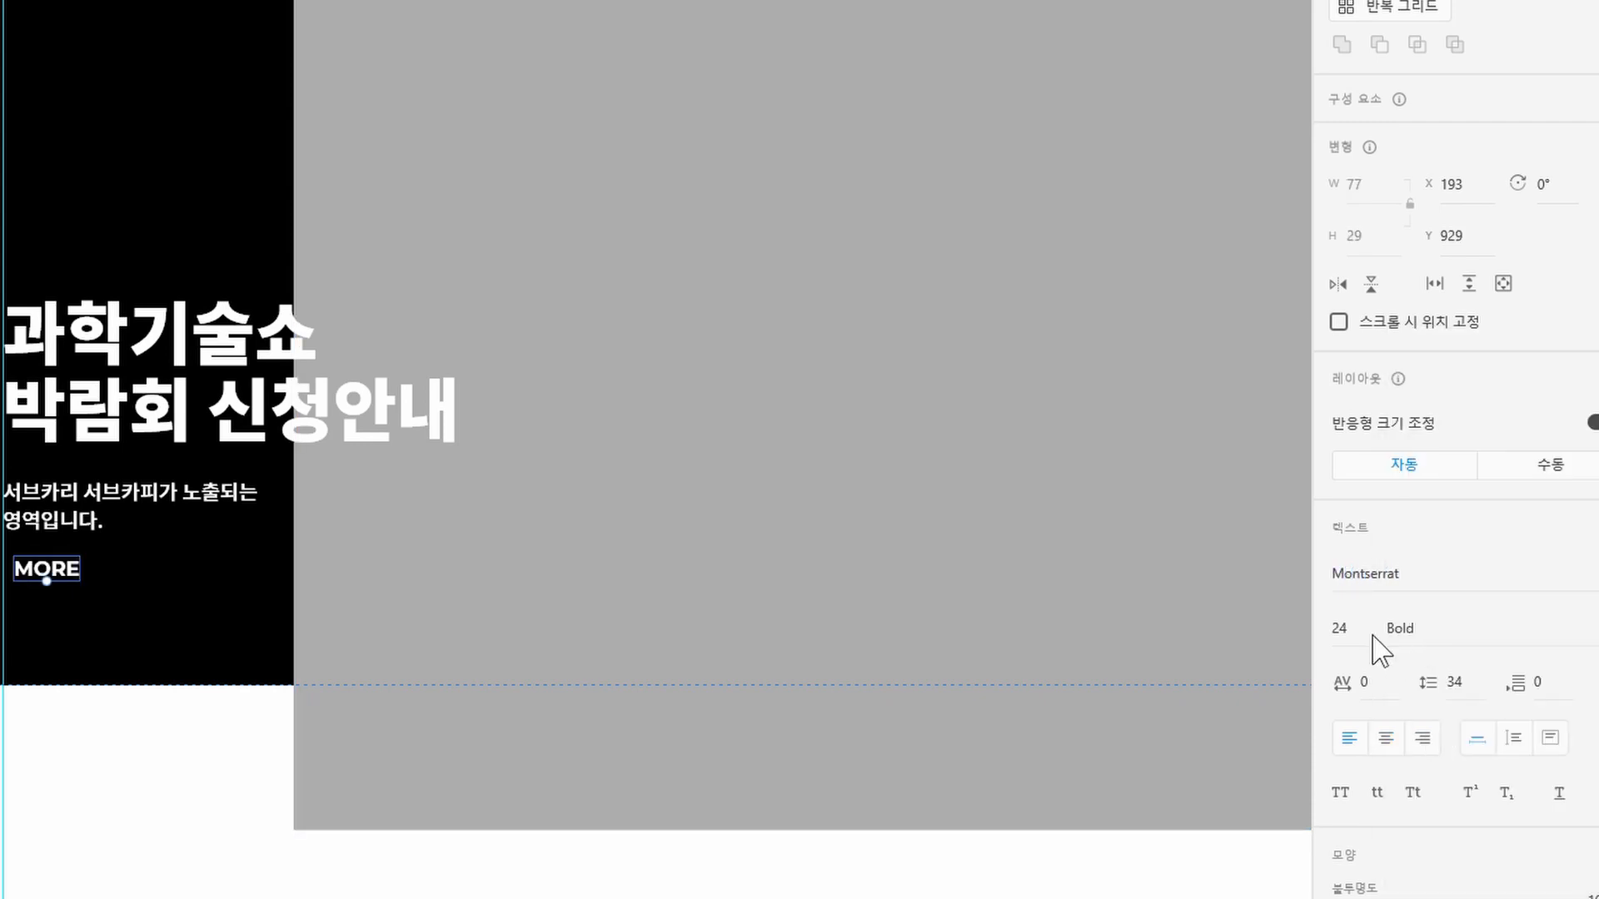
{"action": "left_click", "coordinate": [1346, 630]}
{"action": "type", "text": "15"}
{"action": "key", "text": "Return"}
{"action": "left_click", "coordinate": [192, 826]}
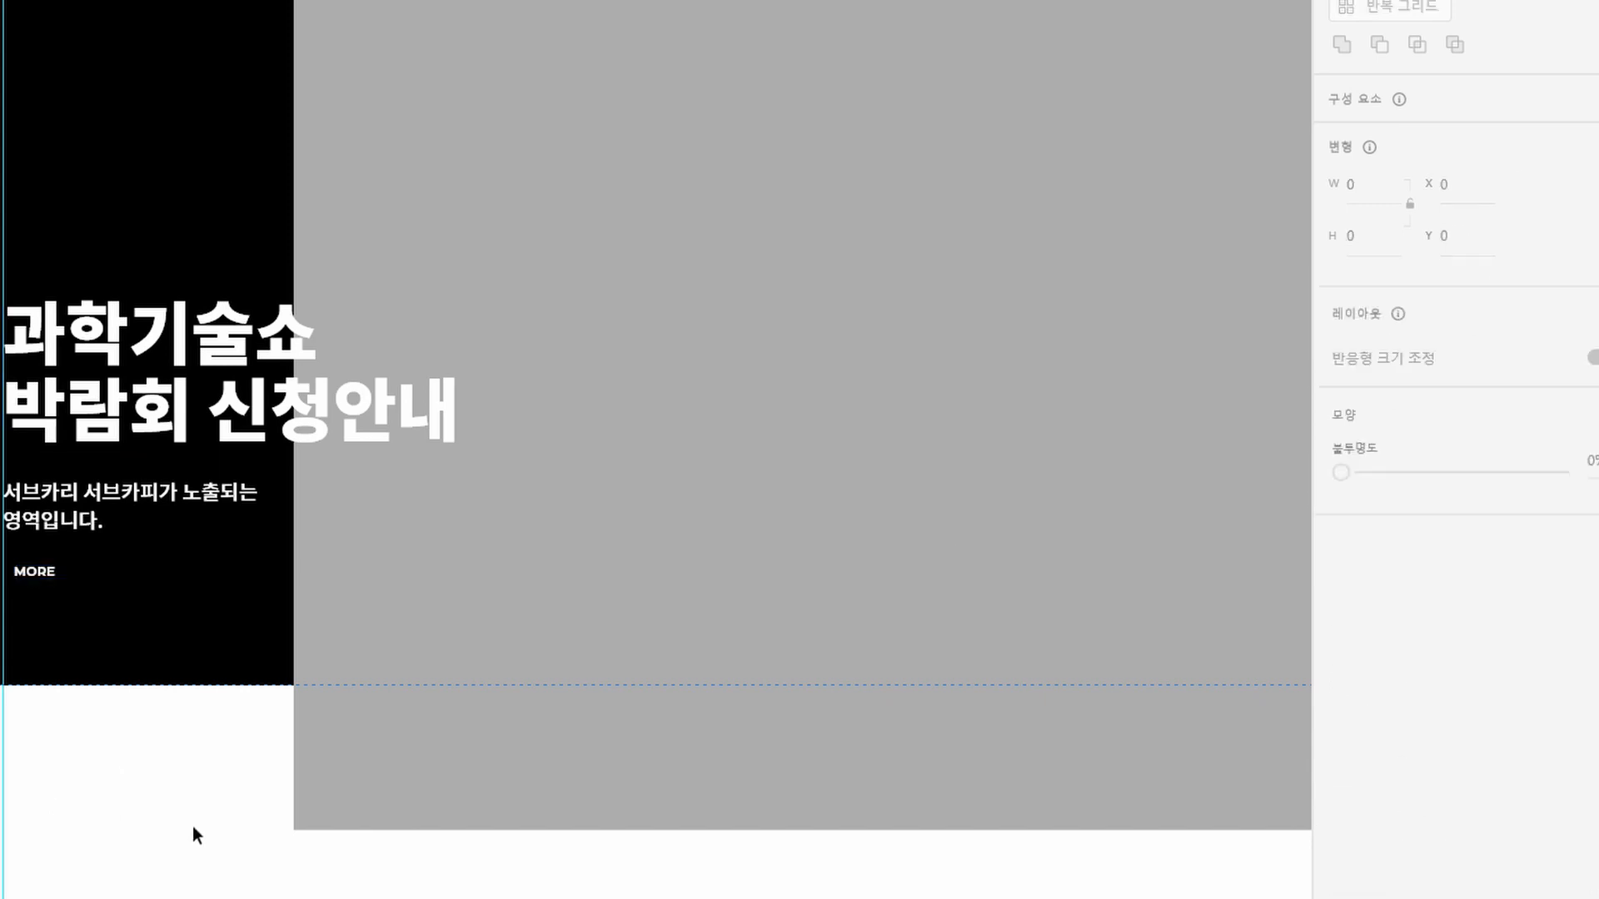
Draw a horizontal line about 25 px long to the right of MORE, with a white border of size 2
{"action": "key", "text": "ctrl+plus"}
{"action": "left_click_drag", "start_coordinate": [912, 812], "coordinate": [1075, 540]}
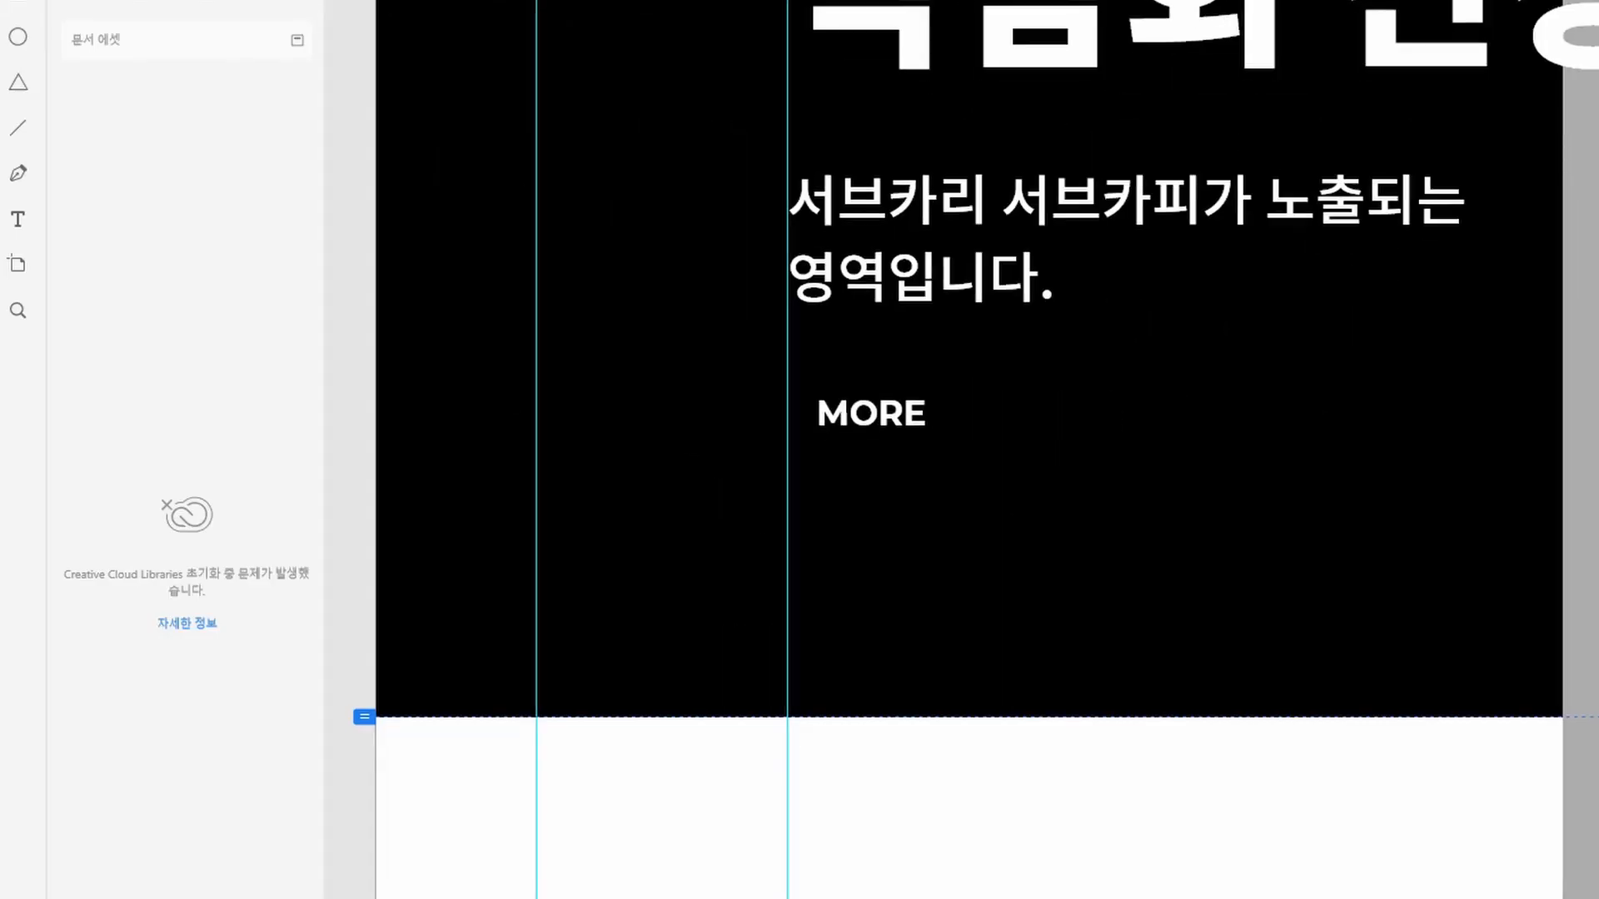
{"action": "left_click", "coordinate": [18, 129]}
{"action": "left_click_drag", "start_coordinate": [984, 406], "coordinate": [1041, 404]}
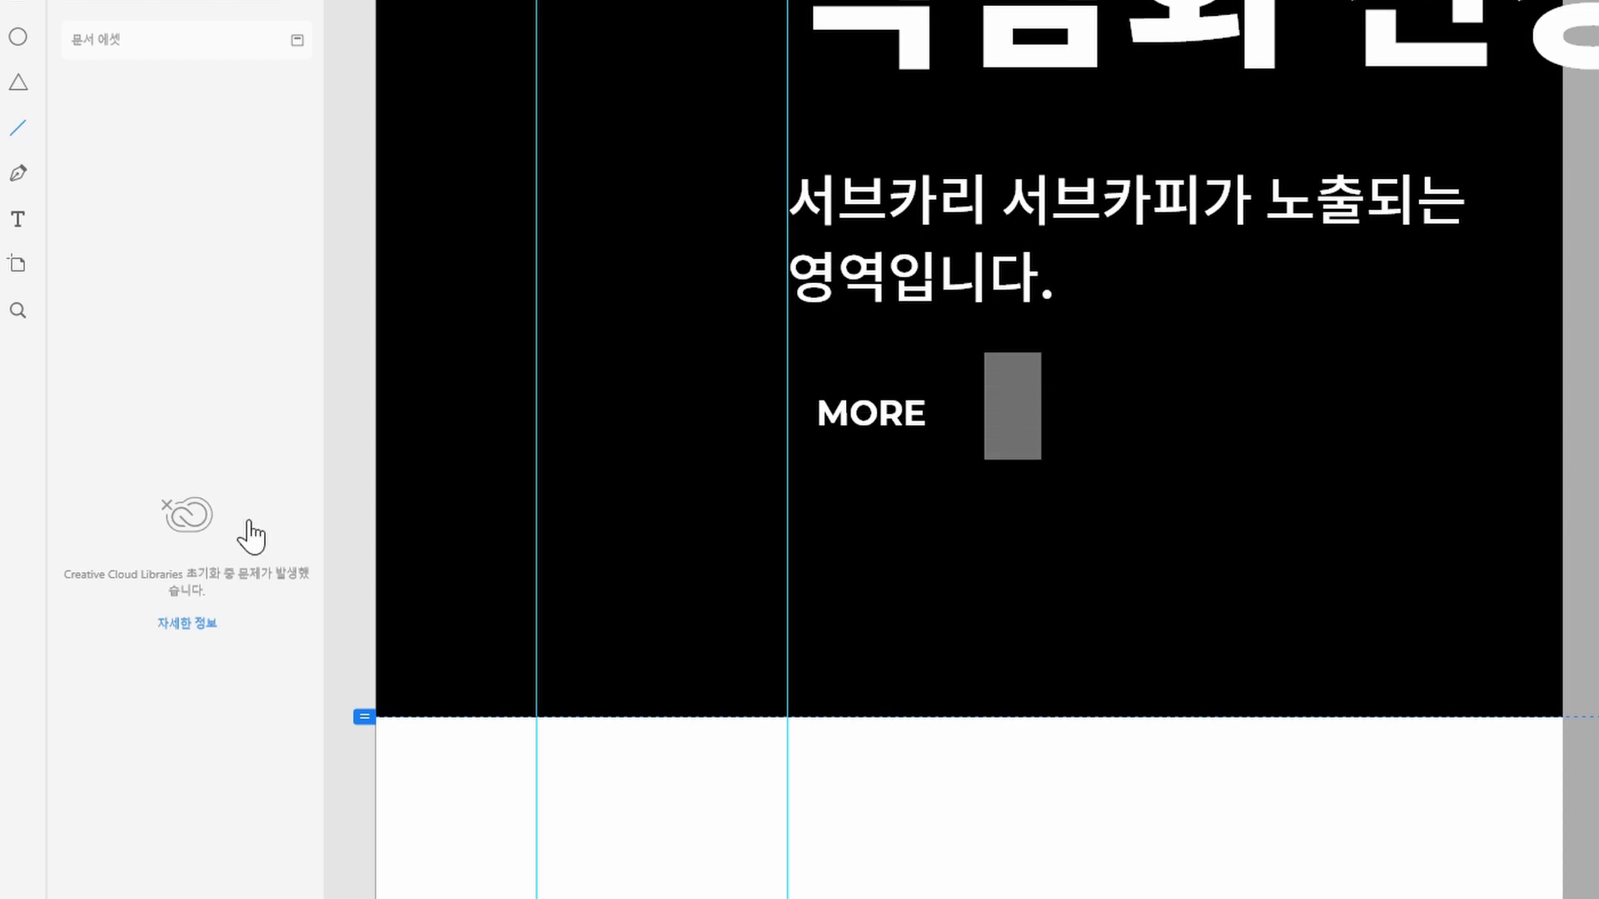
{"action": "key", "text": "2"}
{"action": "key", "text": "ctrl+z"}
{"action": "left_click", "coordinate": [1399, 722]}
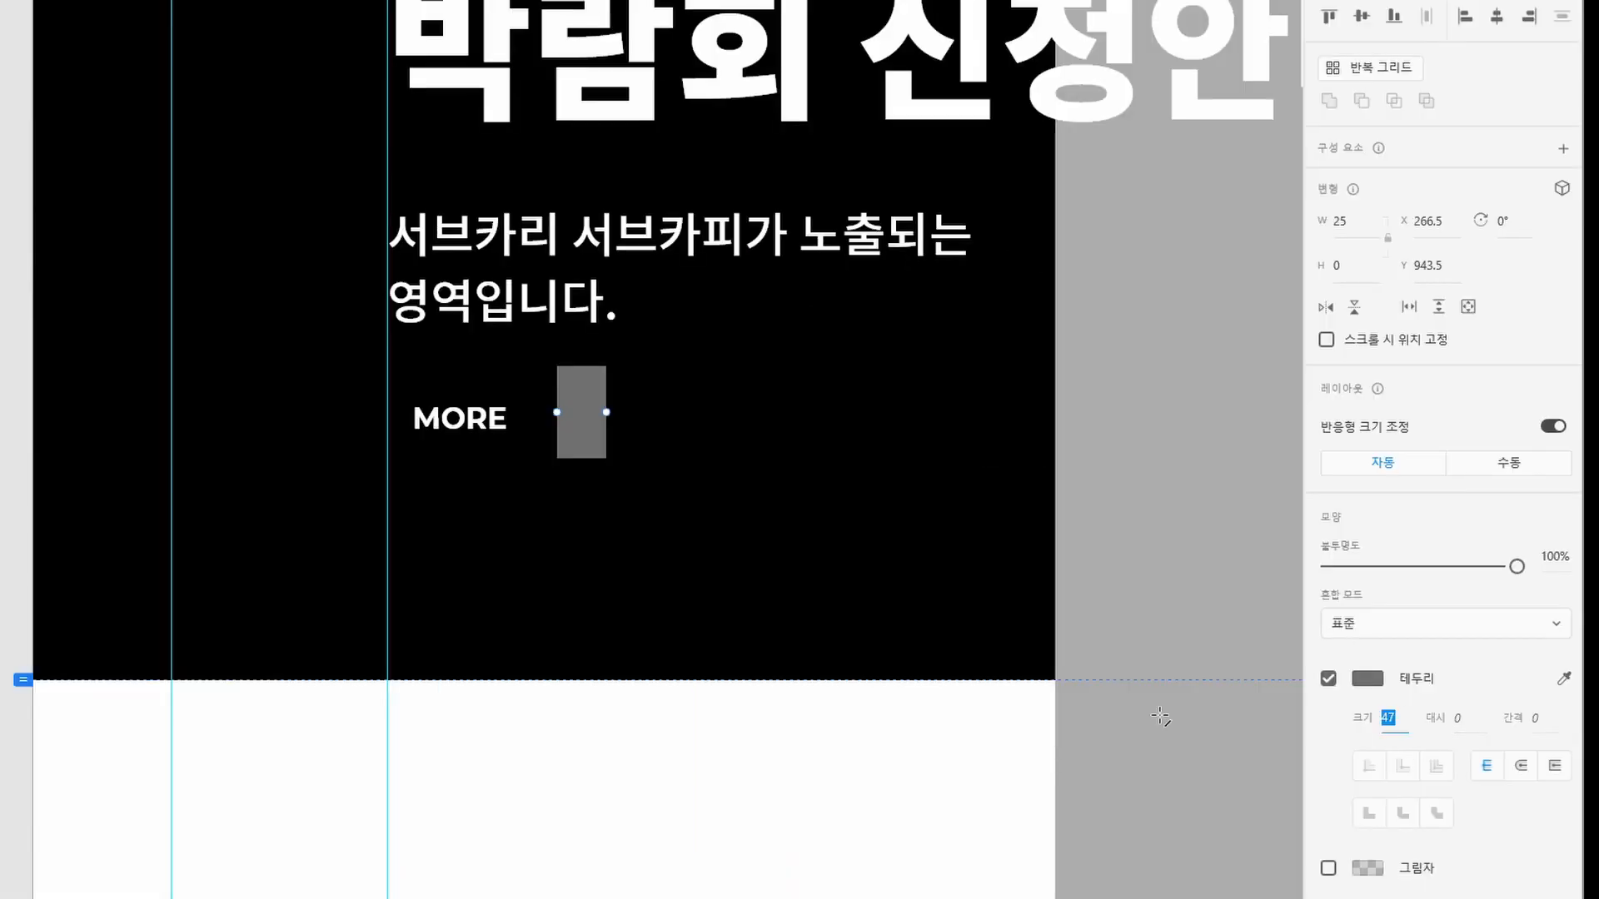
{"action": "type", "text": "2"}
{"action": "key", "text": "Return"}
{"action": "left_click", "coordinate": [1366, 679]}
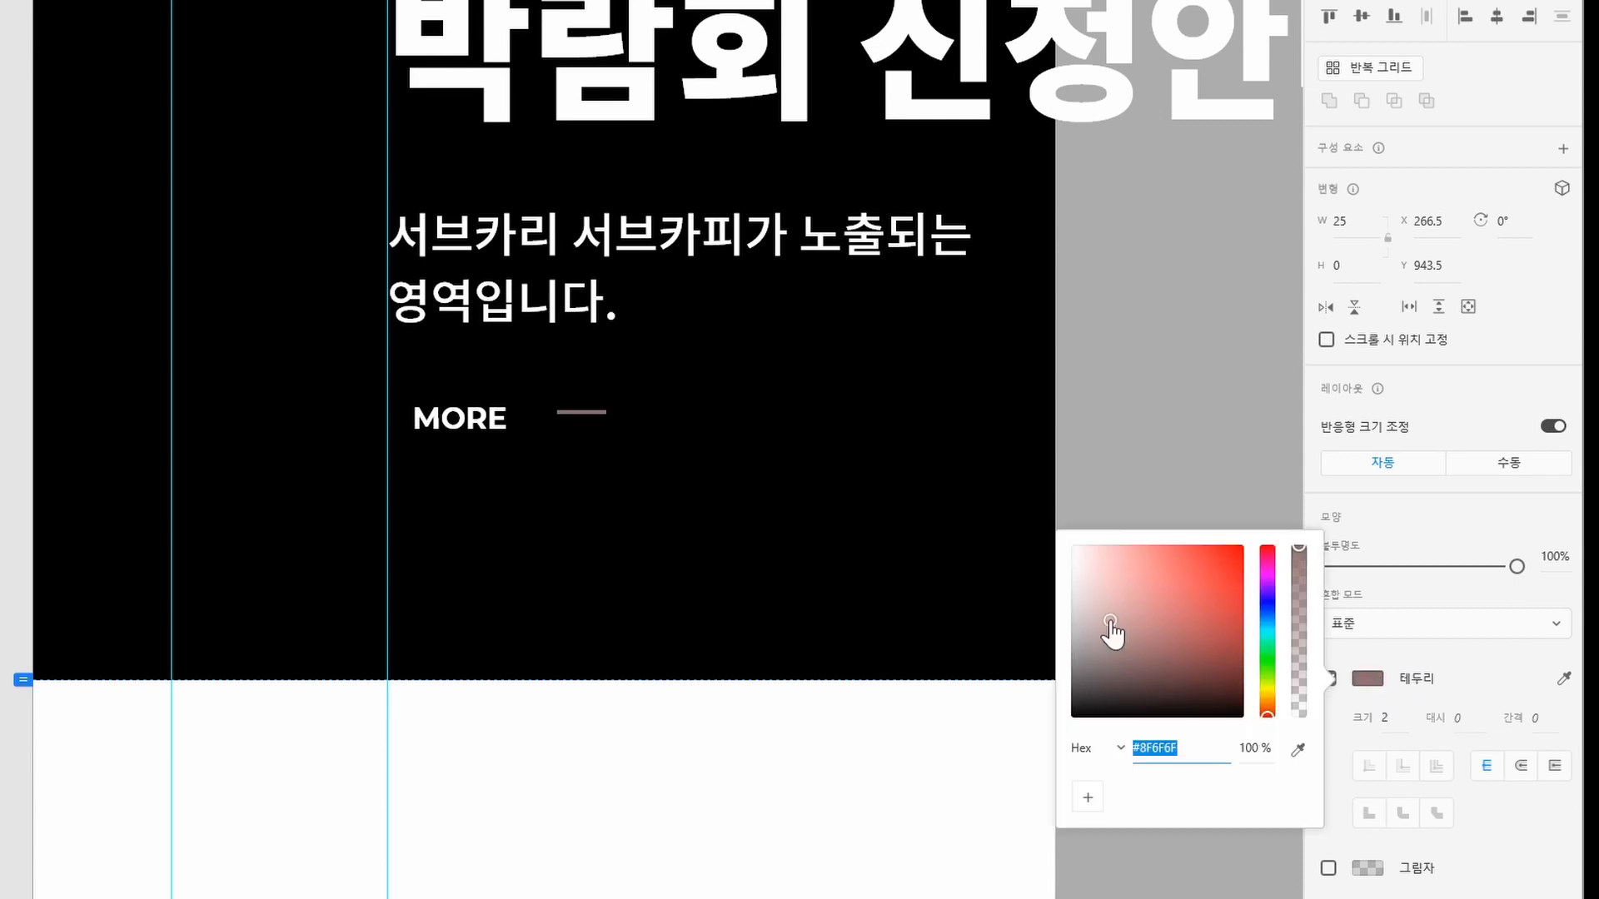
Draw a short vertical line about 6 px tall to the right of the horizontal line, with a white border of size 2
{"action": "mouse_move", "coordinate": [1114, 636]}
{"action": "left_mouse_down"}
{"action": "mouse_move", "coordinate": [675, 447]}
{"action": "mouse_move", "coordinate": [668, 408]}
{"action": "left_mouse_up"}
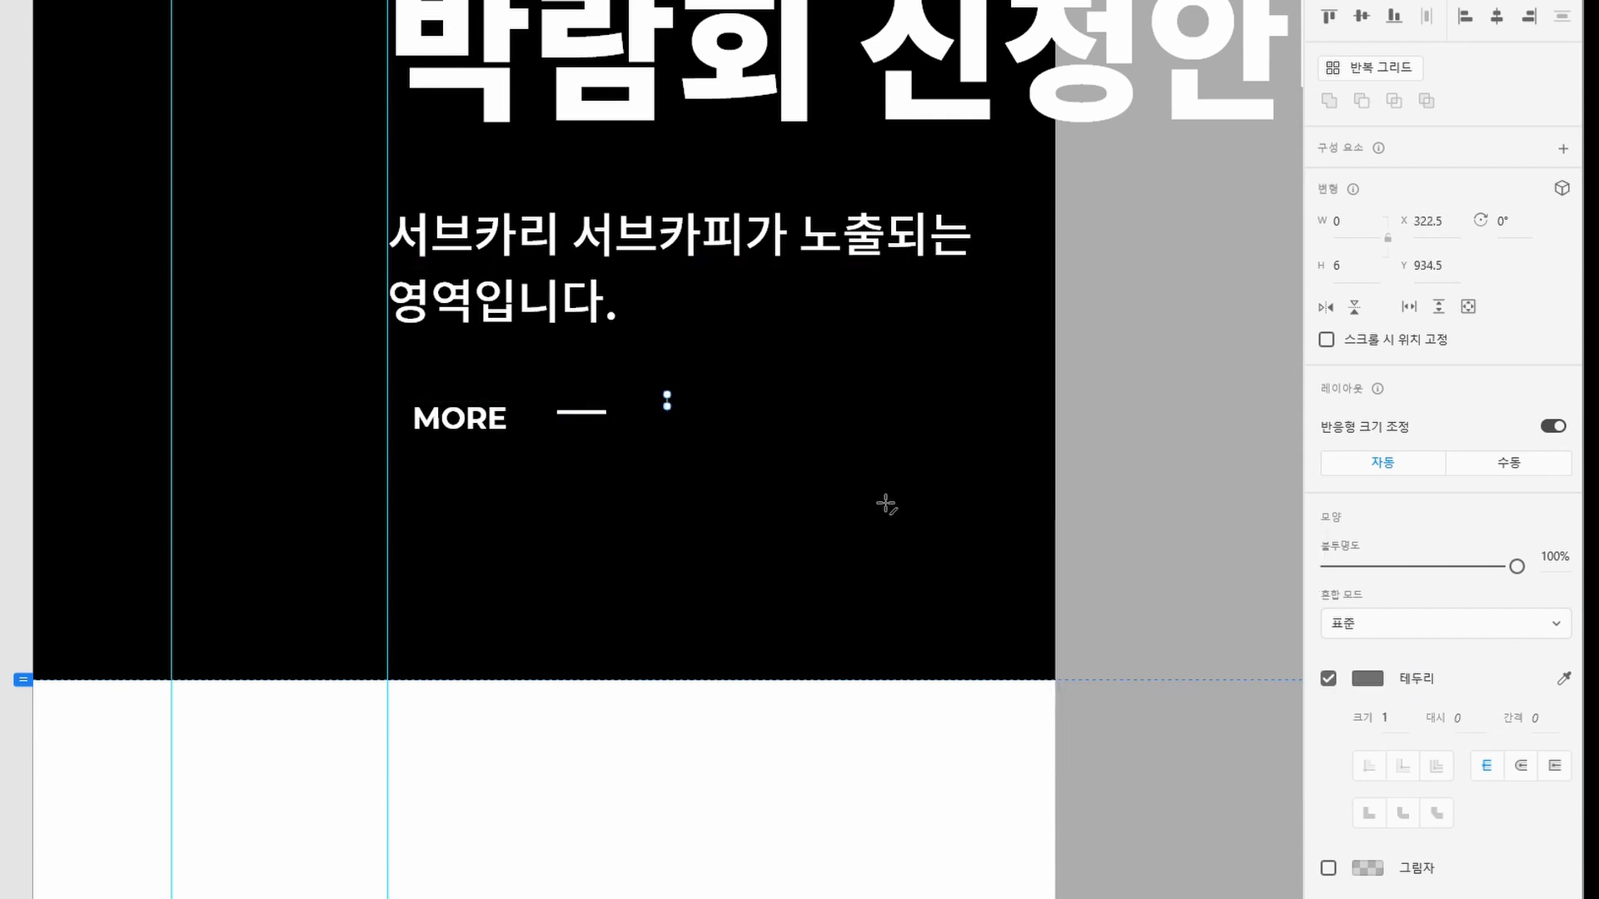
{"action": "left_click", "coordinate": [1389, 718]}
{"action": "type", "text": "2"}
{"action": "key", "text": "Return"}
{"action": "left_click", "coordinate": [1366, 679]}
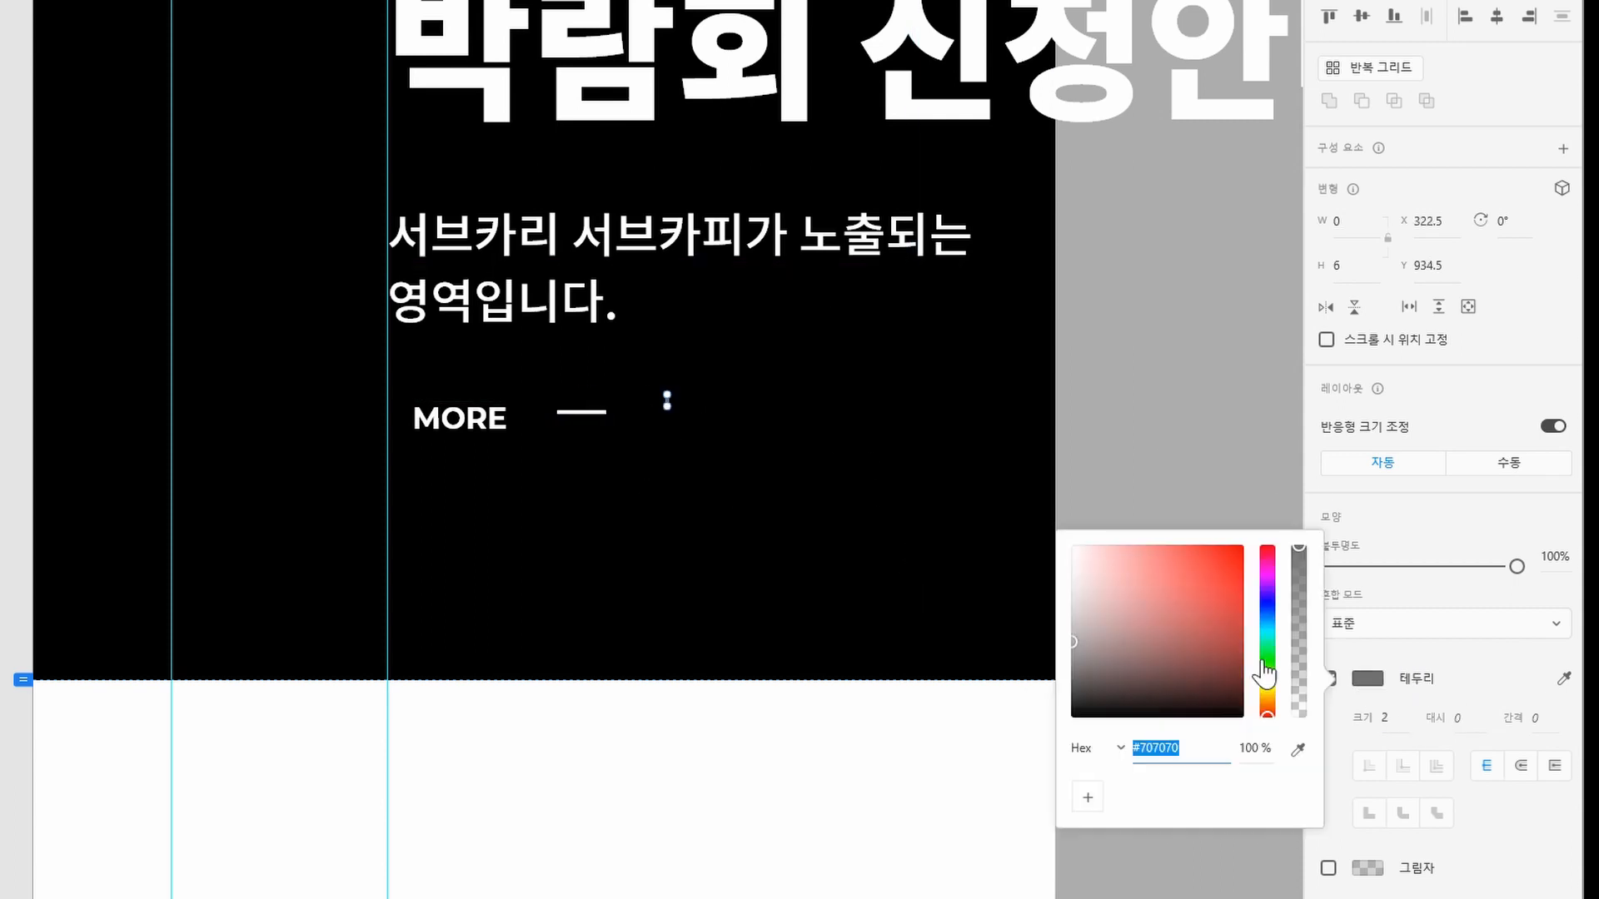
{"action": "key", "text": "Escape"}
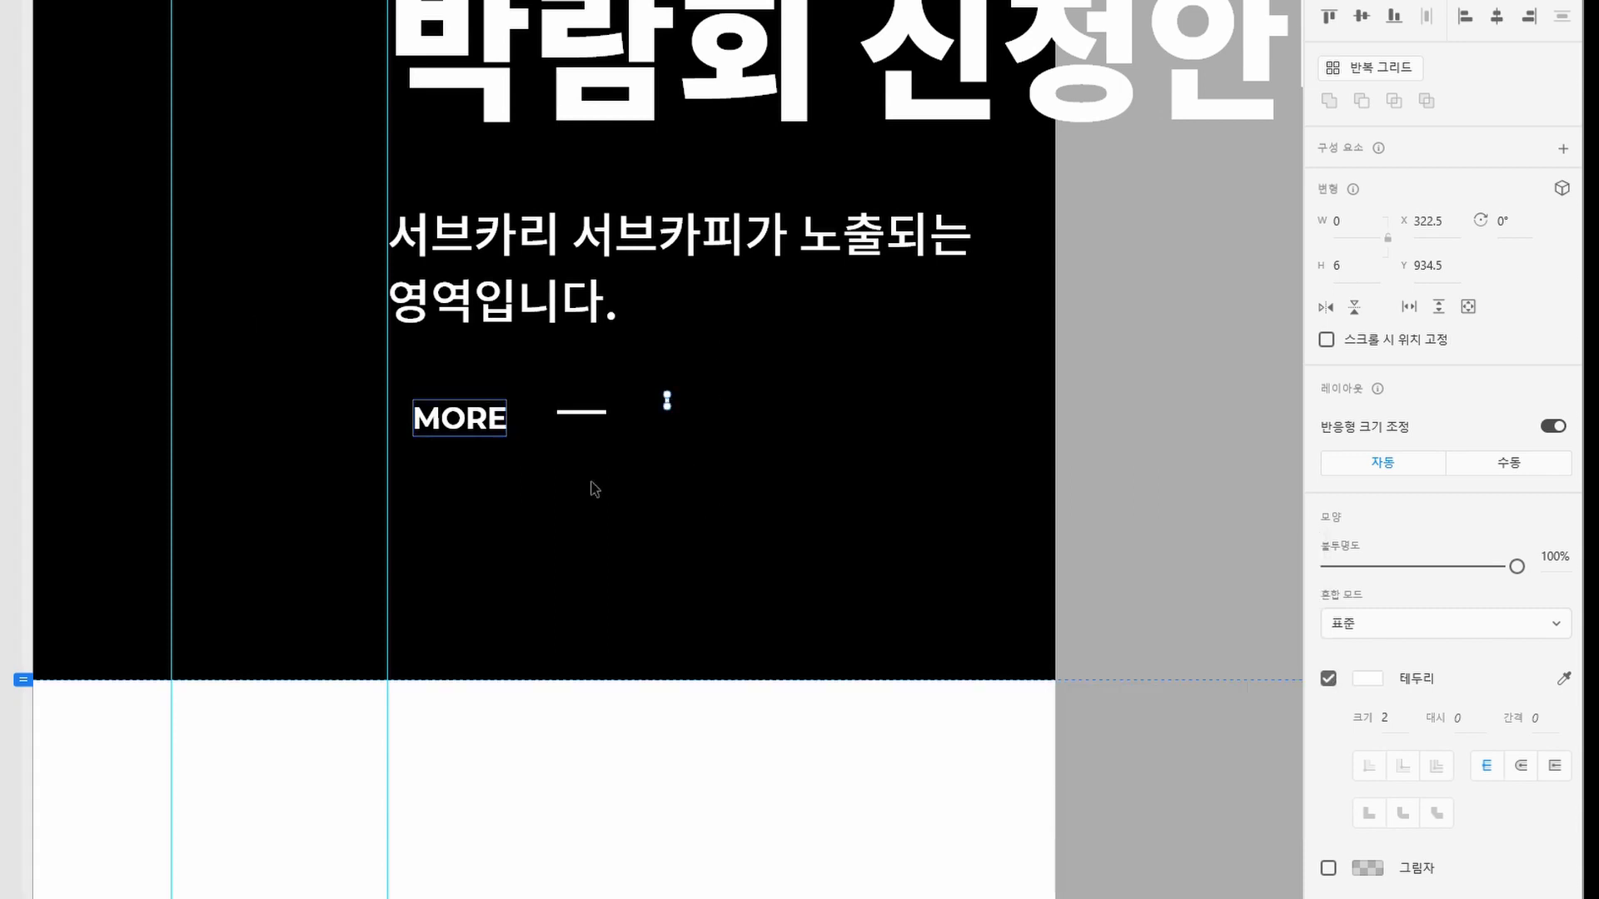
Duplicate the short vertical line, rotate the copy 90° and join it to the original's lower end as a corner
{"action": "key", "text": "ctrl+plus"}
{"action": "key", "text": "ctrl+plus"}
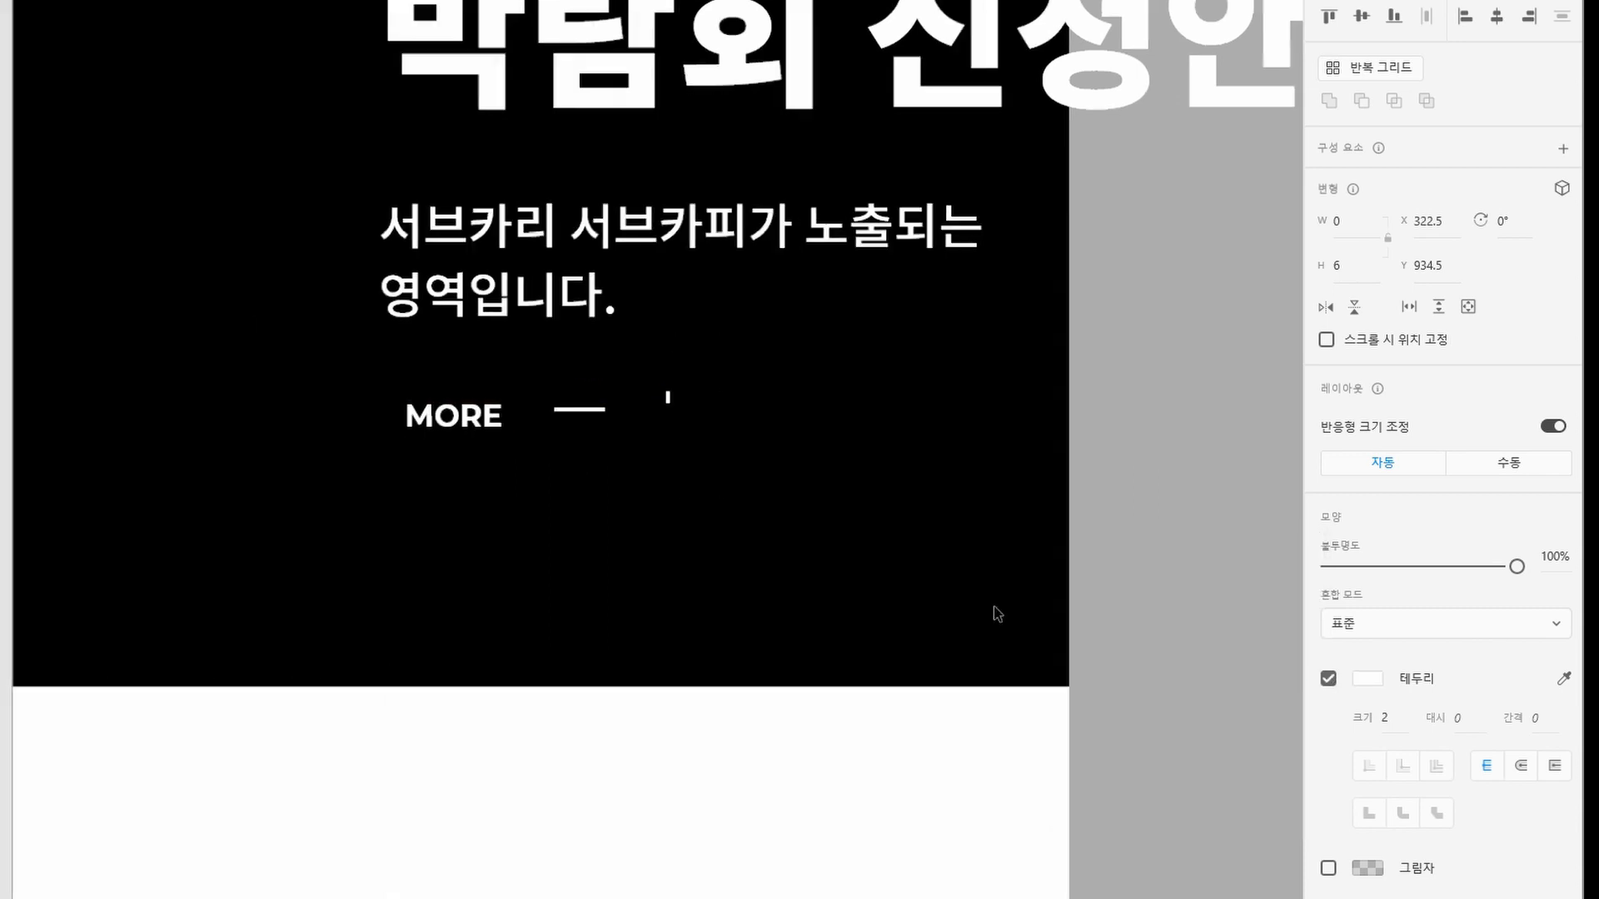
{"action": "left_click_drag", "start_coordinate": [706, 235], "coordinate": [795, 235]}
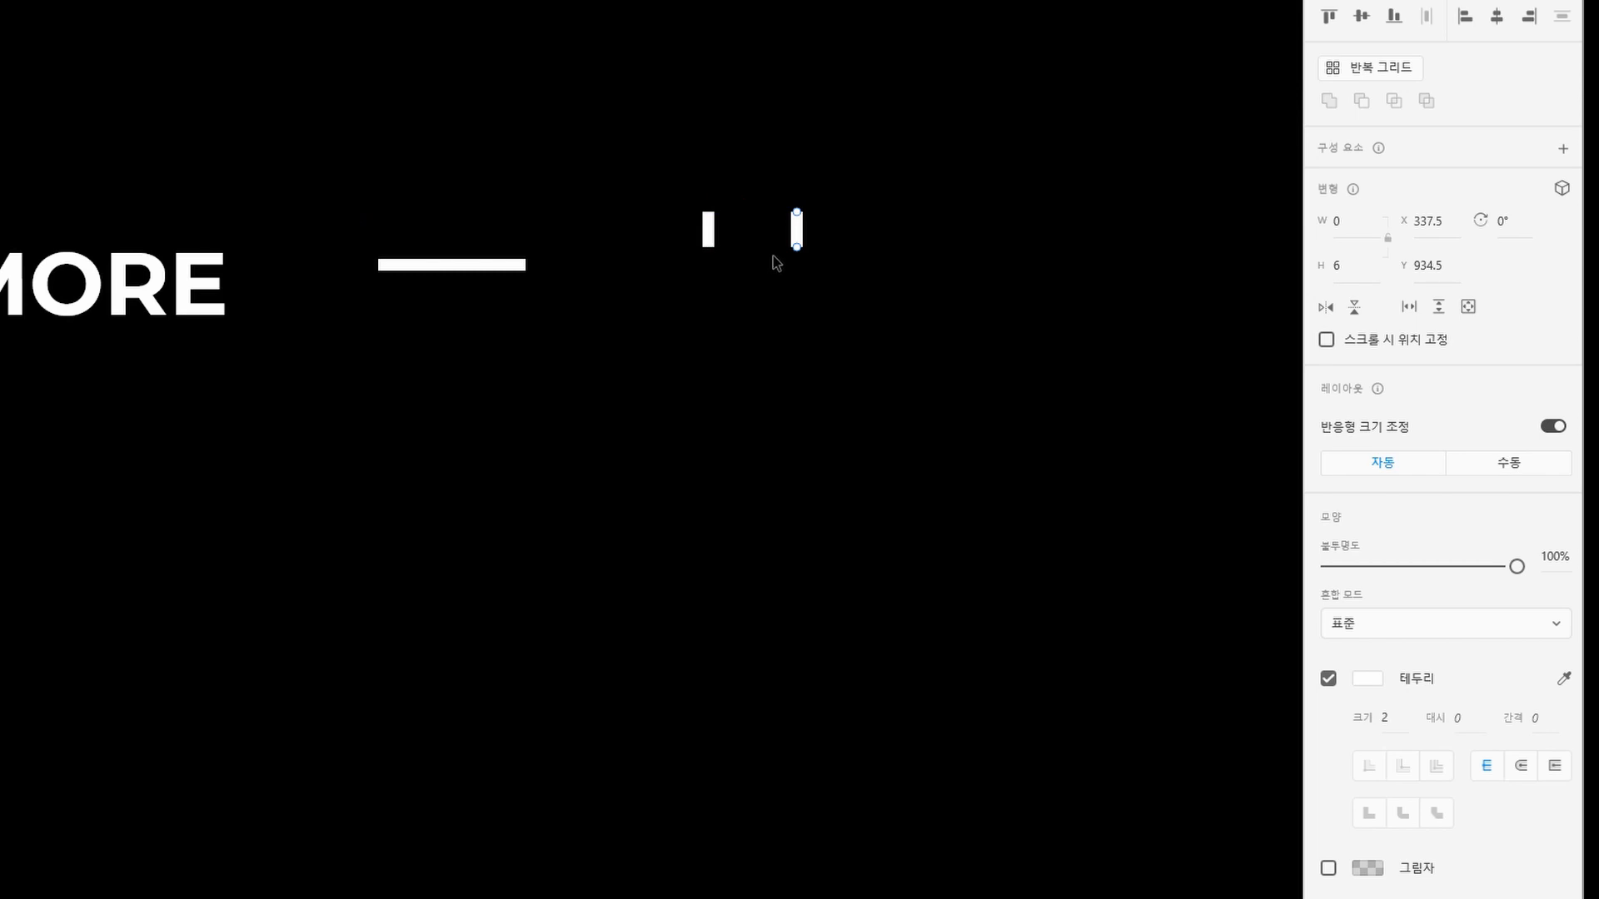
{"action": "left_click", "coordinate": [1509, 228]}
{"action": "type", "text": "90"}
{"action": "key", "text": "Return"}
{"action": "left_click_drag", "start_coordinate": [817, 230], "coordinate": [677, 244]}
{"action": "left_click", "coordinate": [696, 244]}
Give both short corner lines projecting stroke caps
{"action": "left_click", "coordinate": [709, 218], "text": "shift"}
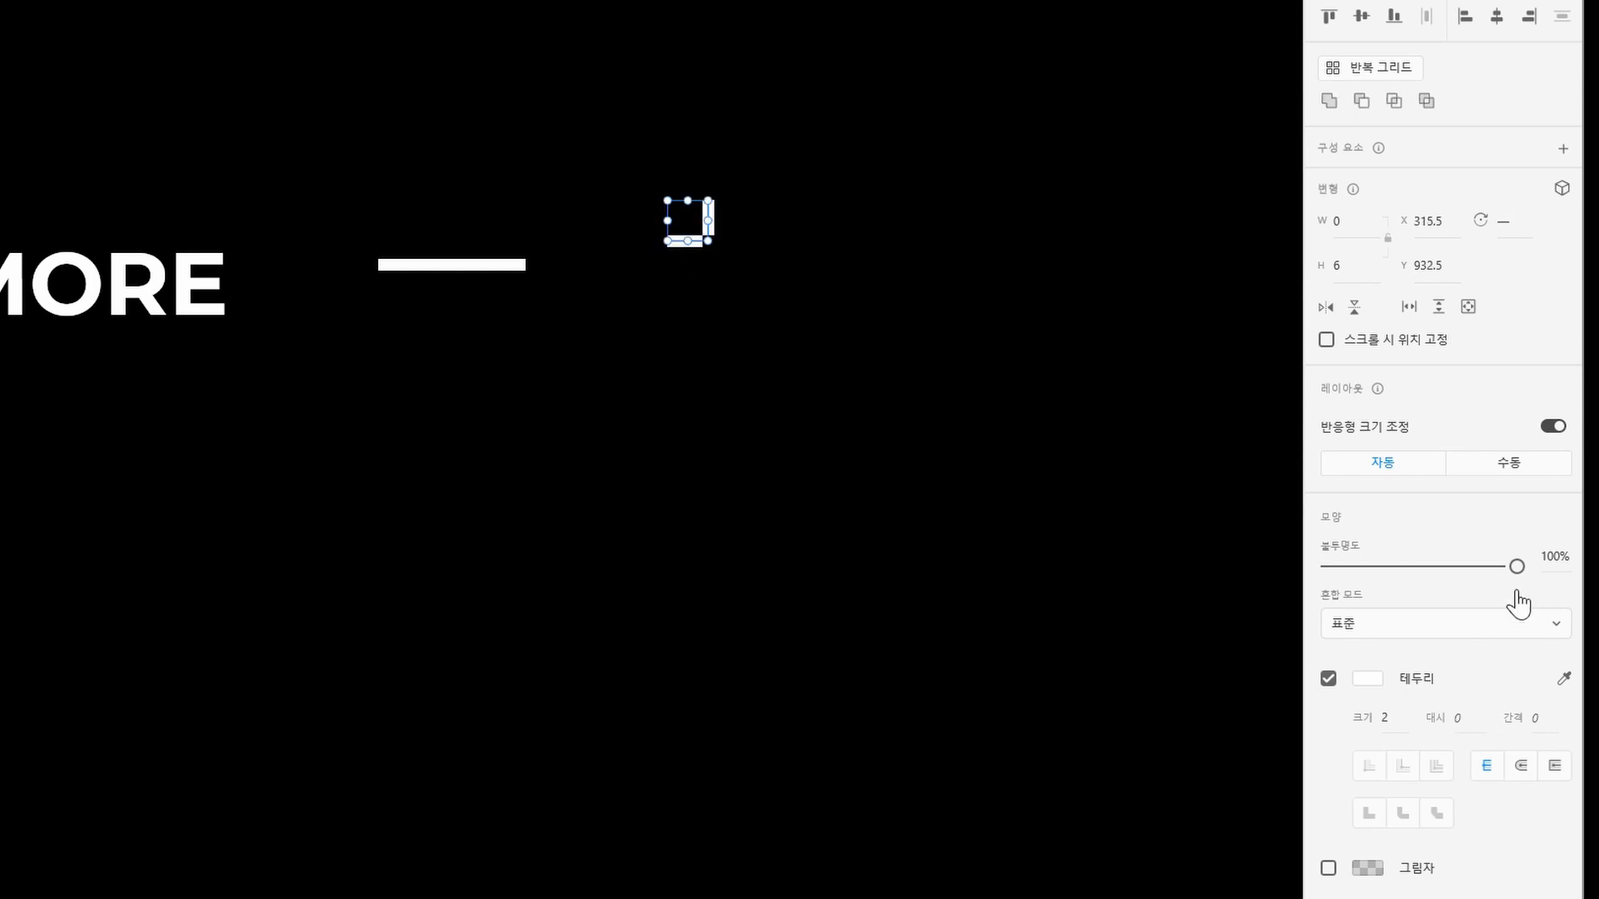
{"action": "left_click", "coordinate": [1554, 765]}
{"action": "left_click", "coordinate": [721, 371]}
Group the two corner lines, rotate the group -45° and place it as an arrowhead on the horizontal line's right end
{"action": "left_click", "coordinate": [688, 243]}
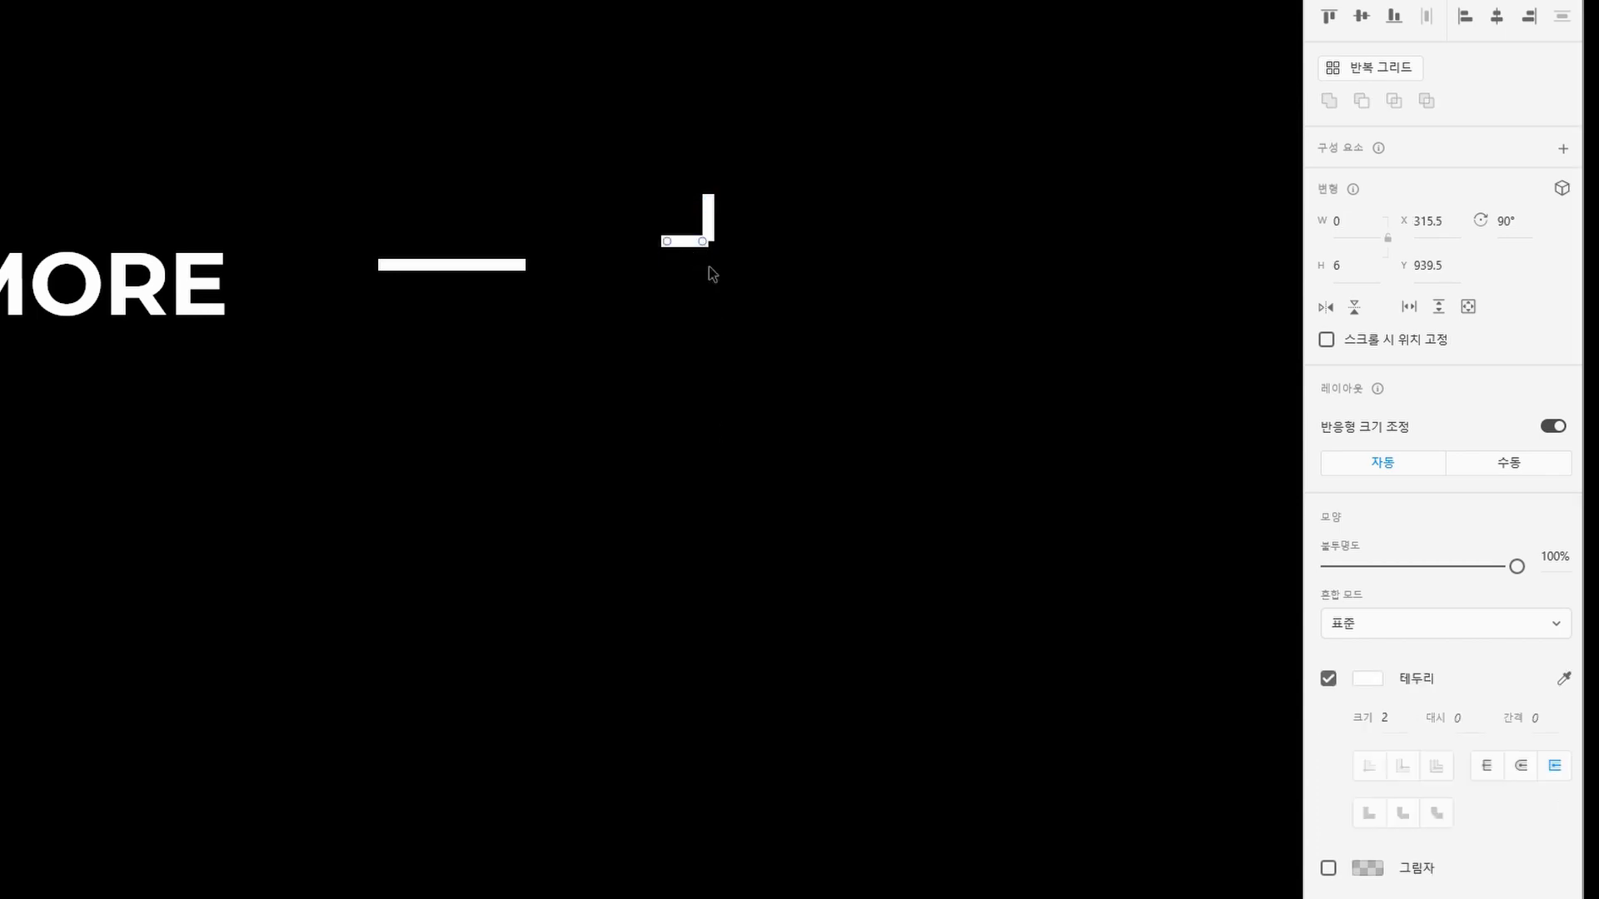
{"action": "left_click_drag", "start_coordinate": [659, 196], "coordinate": [524, 279]}
{"action": "key", "text": "ctrl+g"}
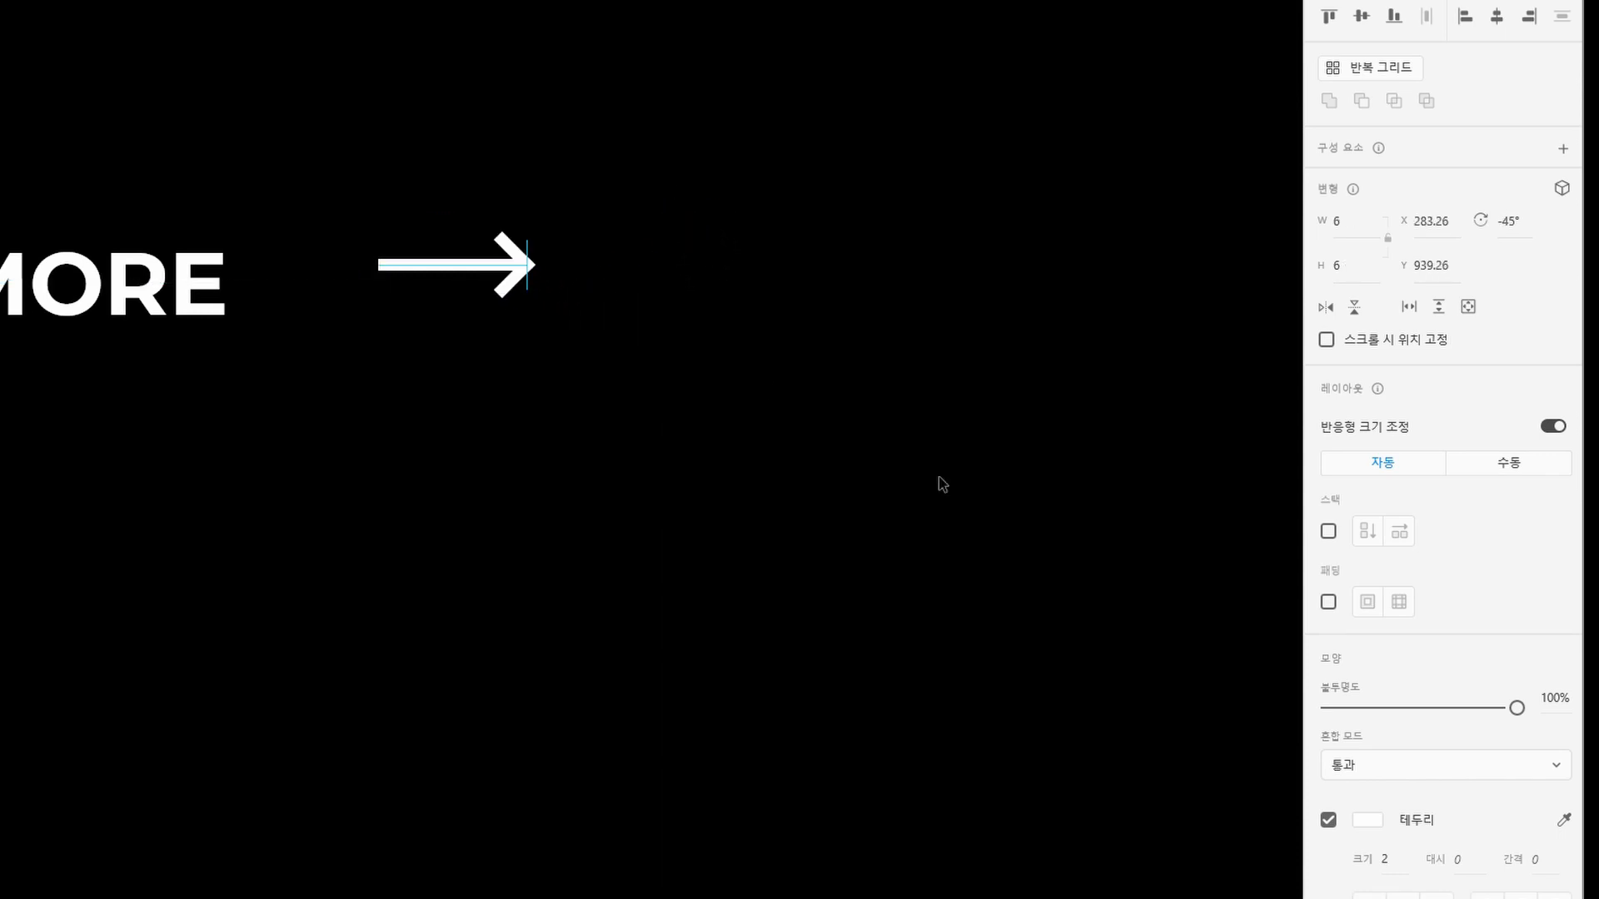
Group the arrowhead with the horizontal line and move the arrow beside MORE, vertically centred on it, to X 251 and Y 942.26
{"action": "left_click", "coordinate": [400, 265], "text": "shift"}
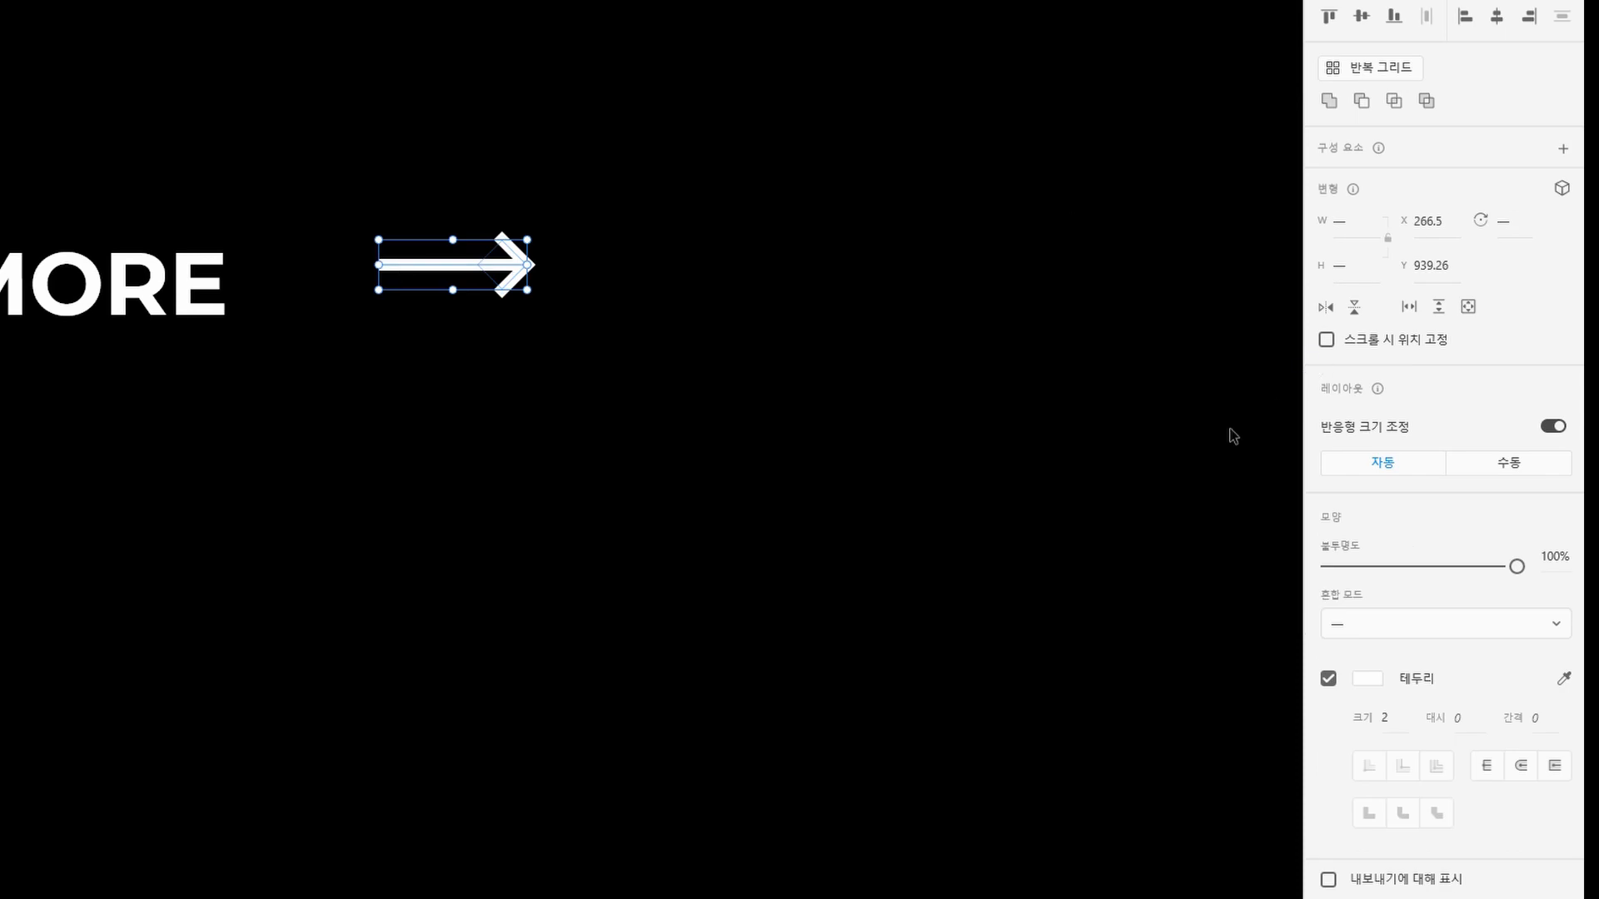
{"action": "key", "text": "ctrl+g"}
{"action": "key", "text": "Left"}
{"action": "key", "text": "Left"}
{"action": "key", "text": "Left"}
{"action": "key", "text": "Left"}
{"action": "key", "text": "Left"}
{"action": "key", "text": "Left"}
{"action": "key", "text": "Left"}
{"action": "key", "text": "Left"}
{"action": "key", "text": "Left"}
{"action": "key", "text": "Left"}
{"action": "key", "text": "Left"}
{"action": "key", "text": "Left"}
{"action": "key", "text": "Left"}
{"action": "key", "text": "Left"}
{"action": "key", "text": "Left"}
{"action": "key", "text": "Left"}
{"action": "key", "text": "Left"}
{"action": "key", "text": "Left"}
{"action": "key", "text": "Left"}
{"action": "key", "text": "Left"}
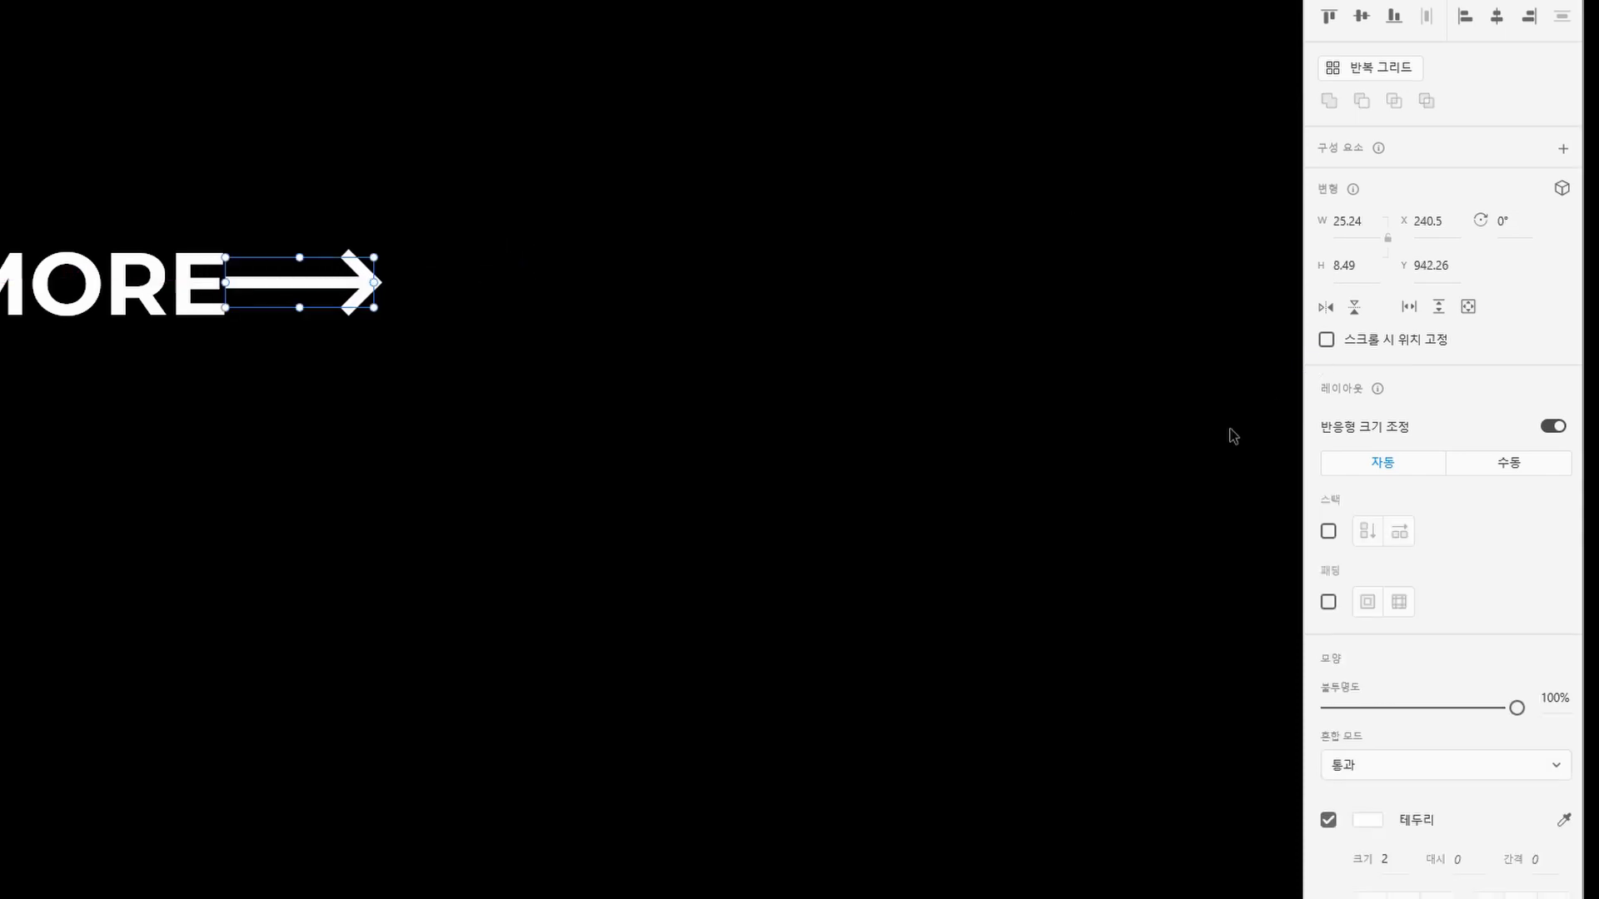
{"action": "left_click_drag", "start_coordinate": [323, 284], "coordinate": [325, 300]}
{"action": "key", "text": "shift+Right"}
{"action": "key", "text": "ctrl+minus"}
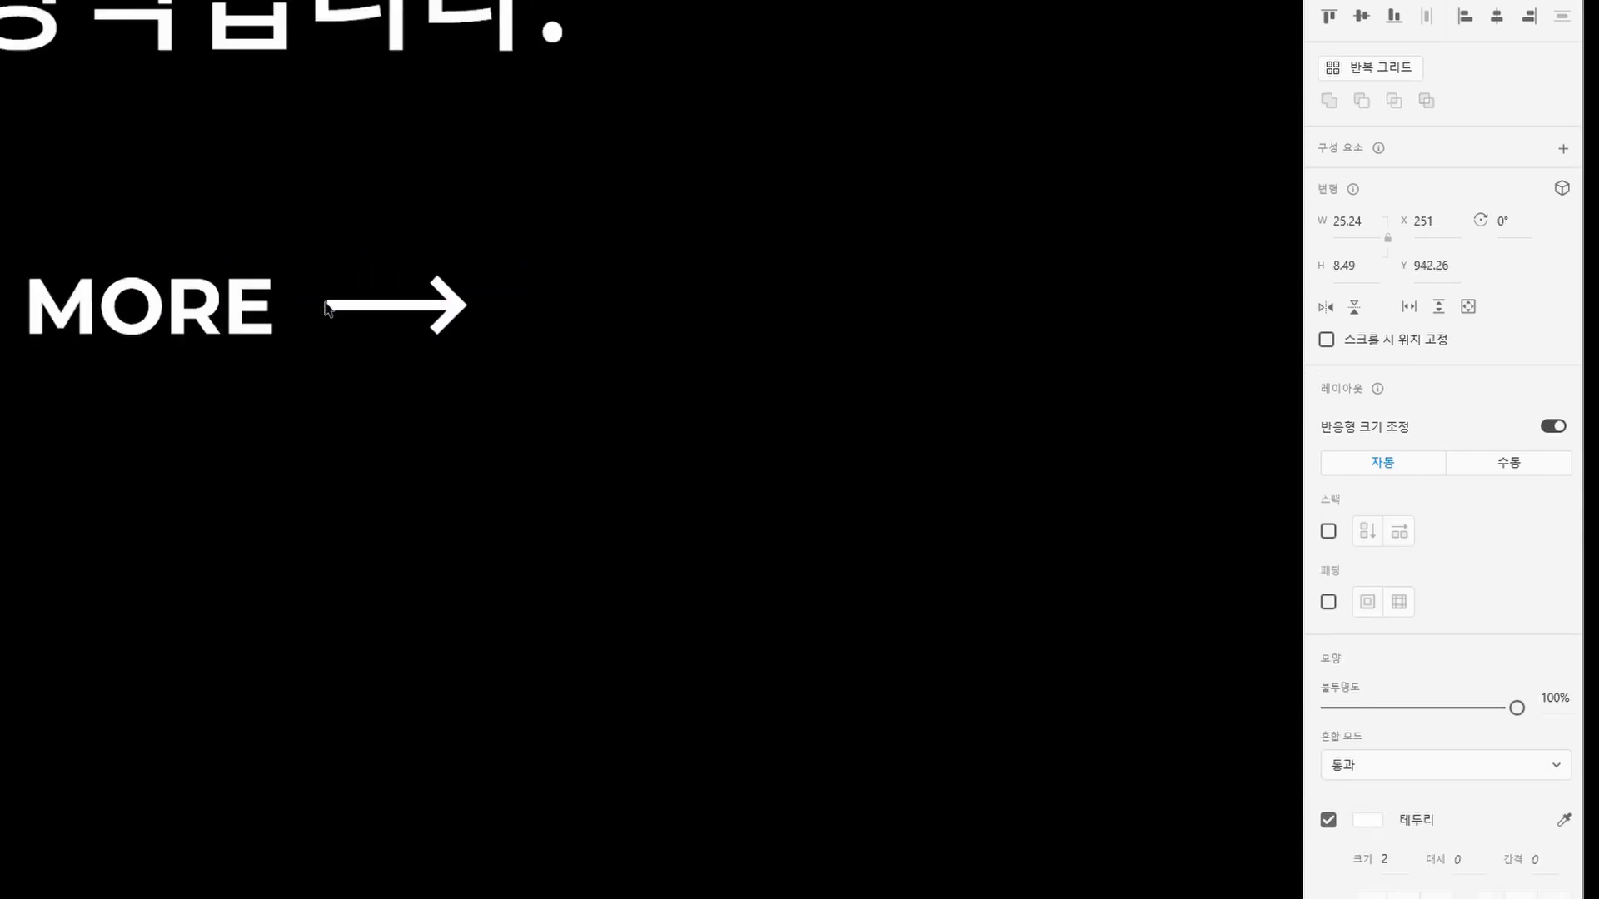
Group the MORE text with its arrow and move the group to X 180, Y 964, 60 px below the subcopy
{"action": "key", "text": "ctrl+minus"}
{"action": "left_click", "coordinate": [349, 390], "text": "shift"}
{"action": "key", "text": "ctrl+g"}
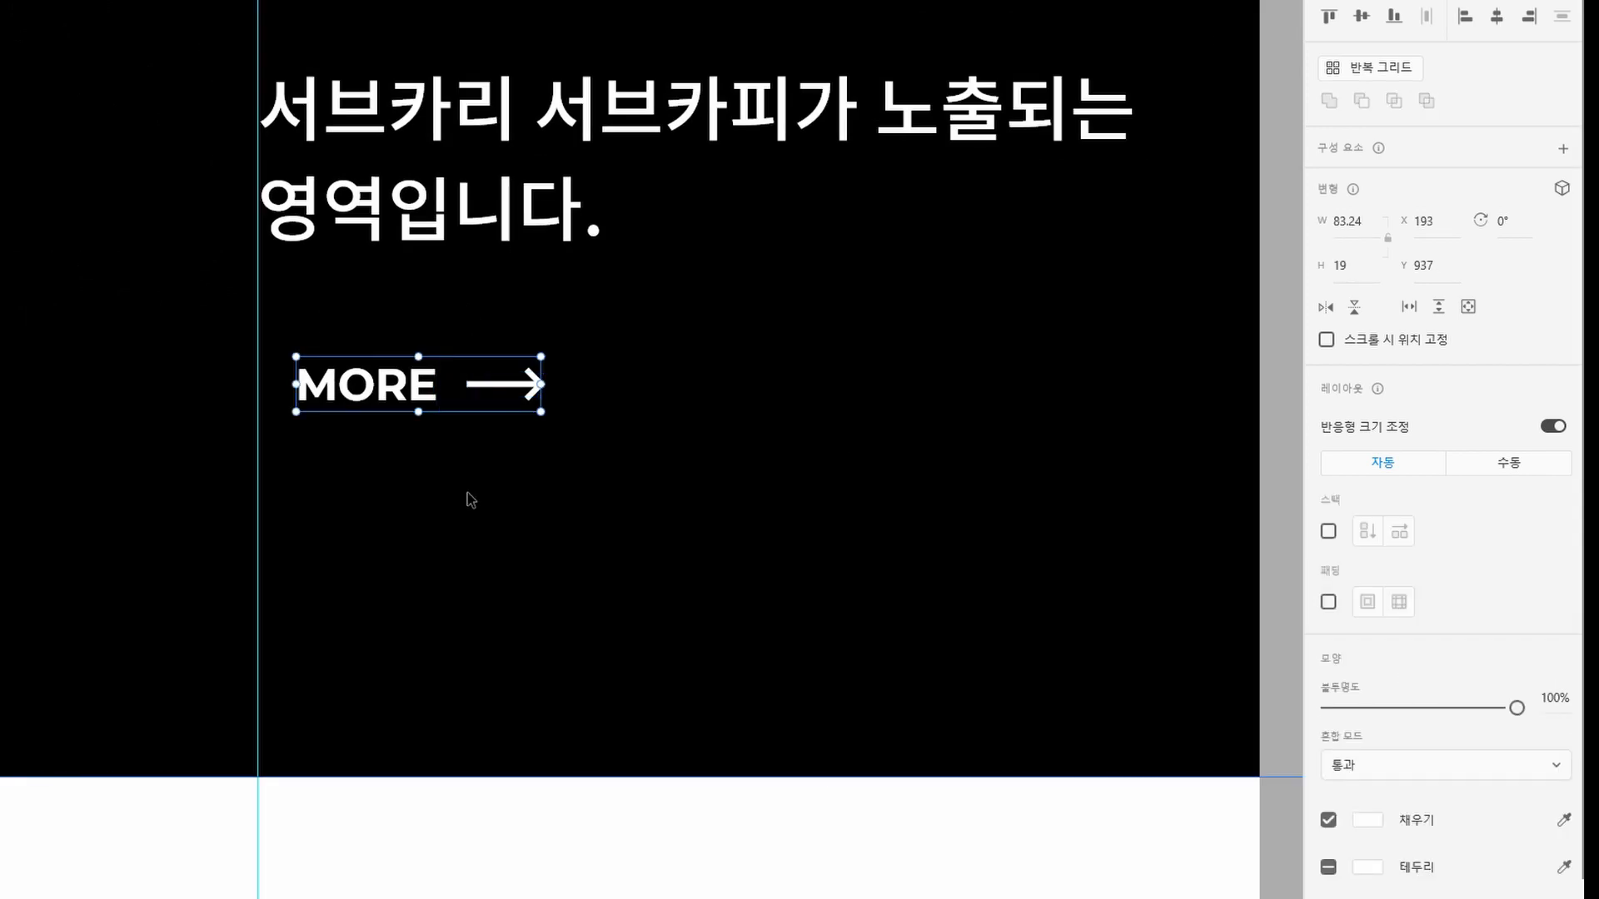
{"action": "left_click_drag", "start_coordinate": [427, 404], "coordinate": [381, 304]}
{"action": "key", "text": "shift+Down"}
{"action": "key", "text": "shift+Down"}
{"action": "key", "text": "shift+Down"}
{"action": "key", "text": "shift+Down"}
{"action": "key", "text": "shift+Down"}
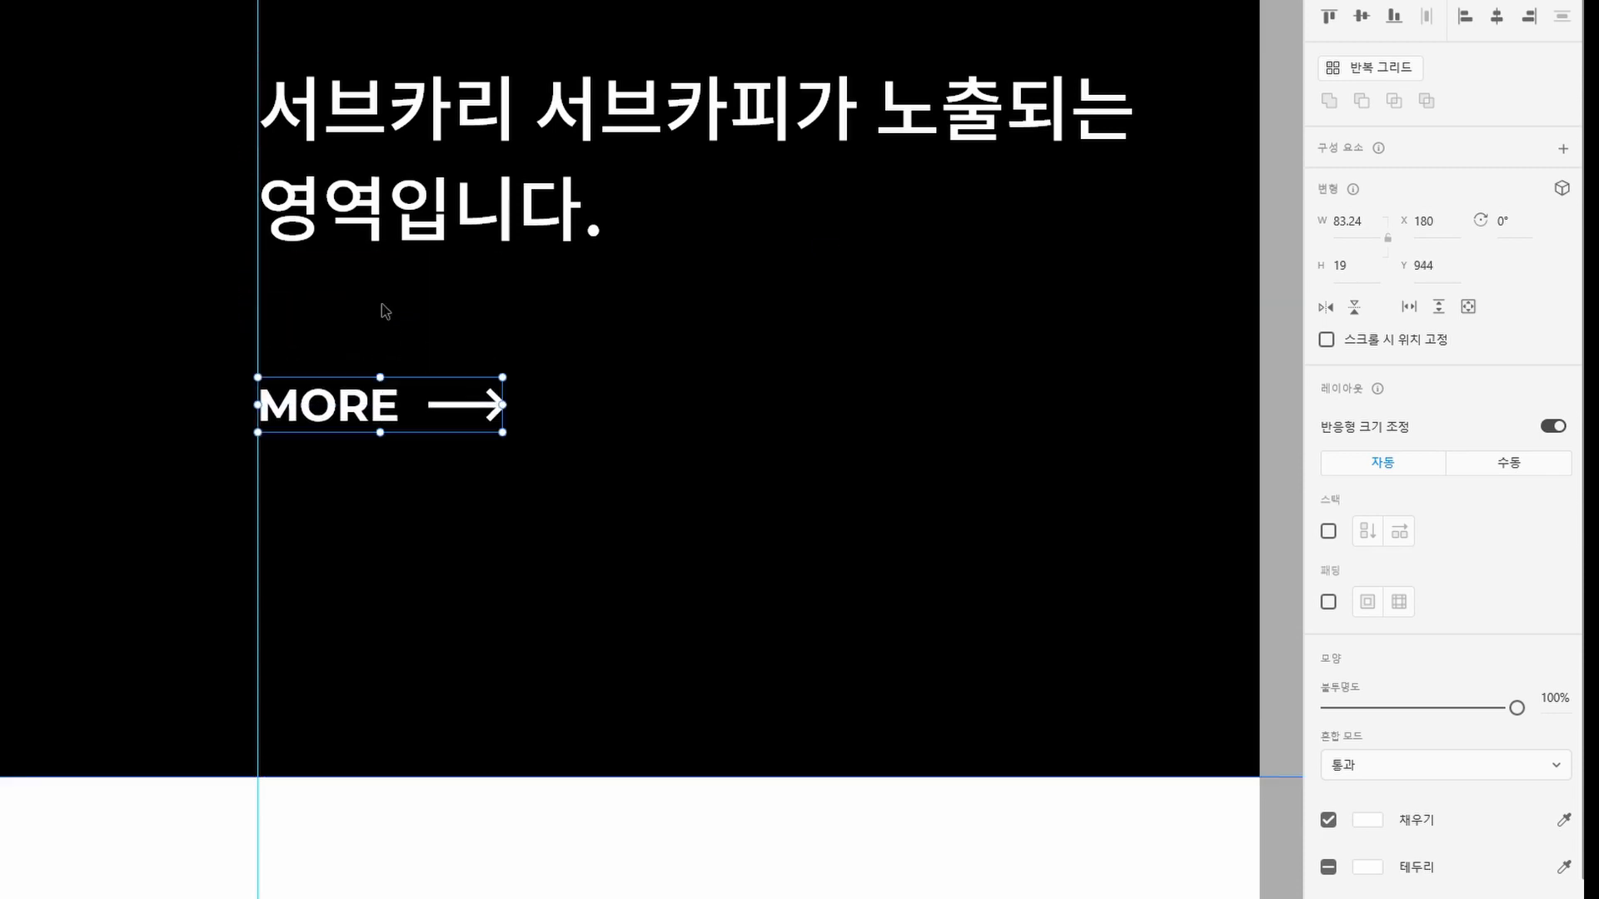
{"action": "key", "text": "ctrl+minus"}
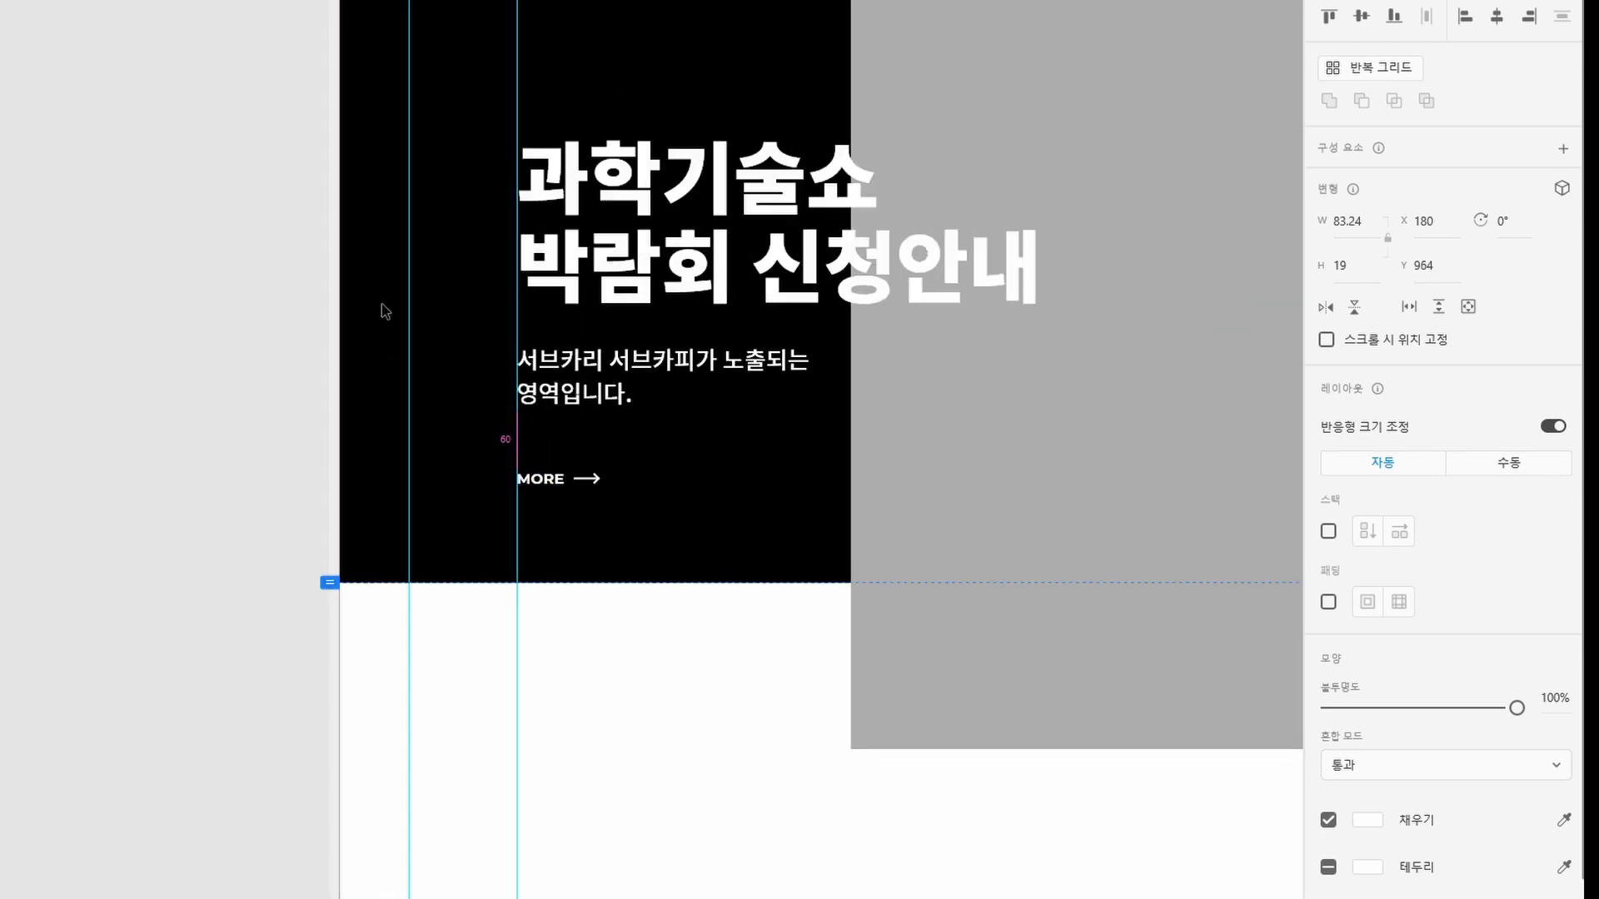
{"action": "key", "text": "shift+Down"}
{"action": "left_click", "coordinate": [176, 339]}
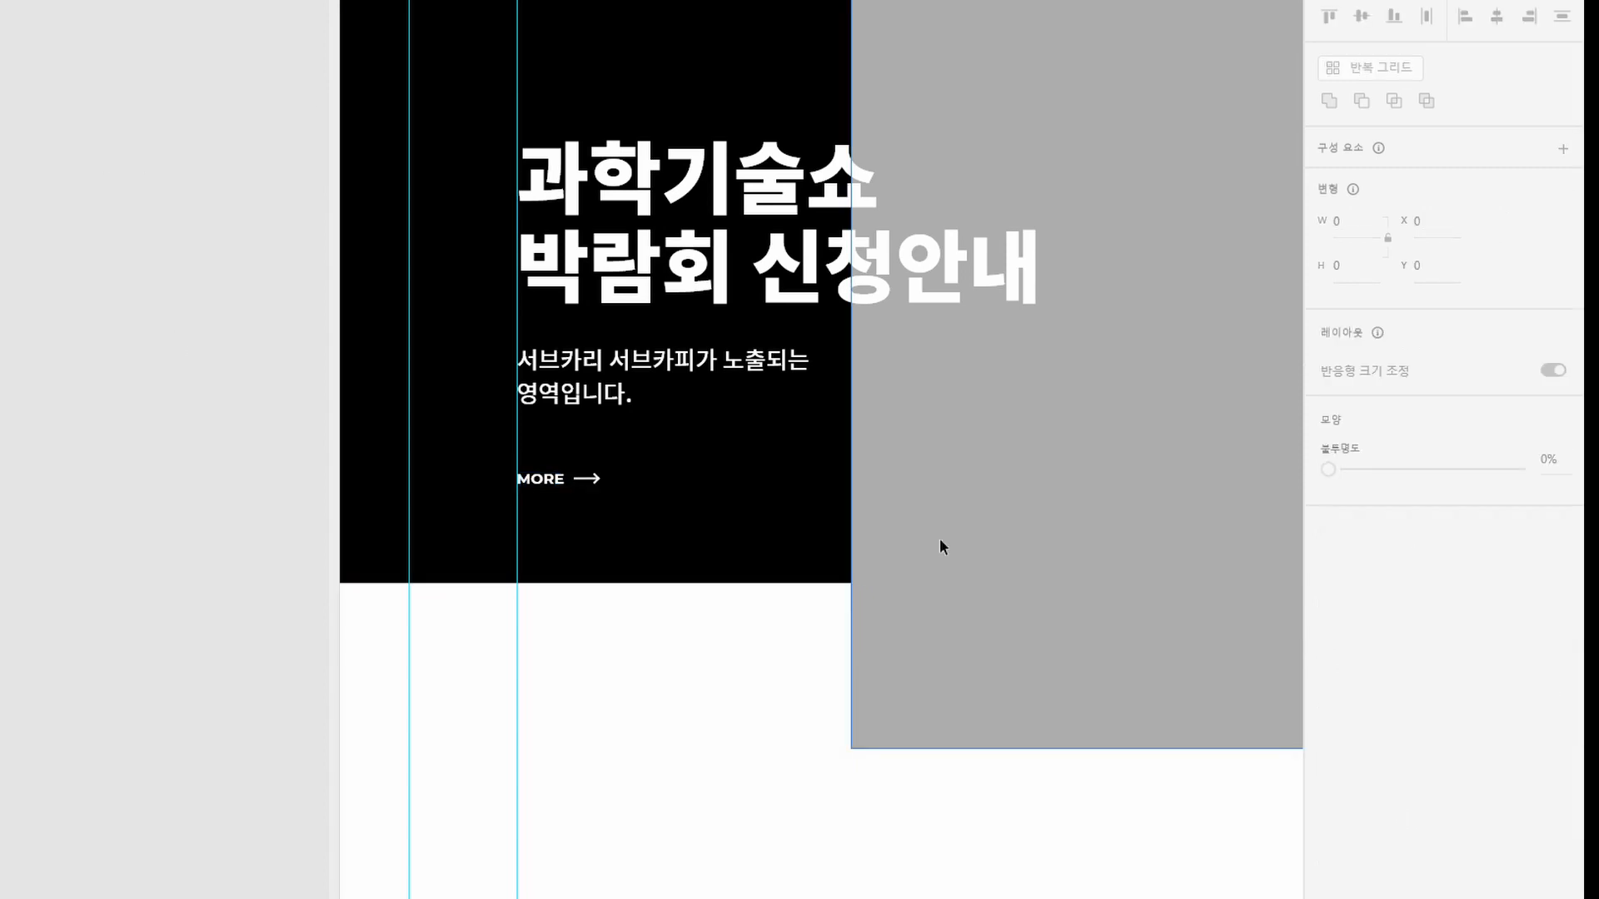
Move the headline, subcopy and MORE link together slightly higher in the black block, keeping their left alignment
{"action": "key", "text": "ctrl+semicolon"}
{"action": "left_click_drag", "start_coordinate": [939, 543], "coordinate": [561, 692]}
{"action": "left_click", "coordinate": [267, 540]}
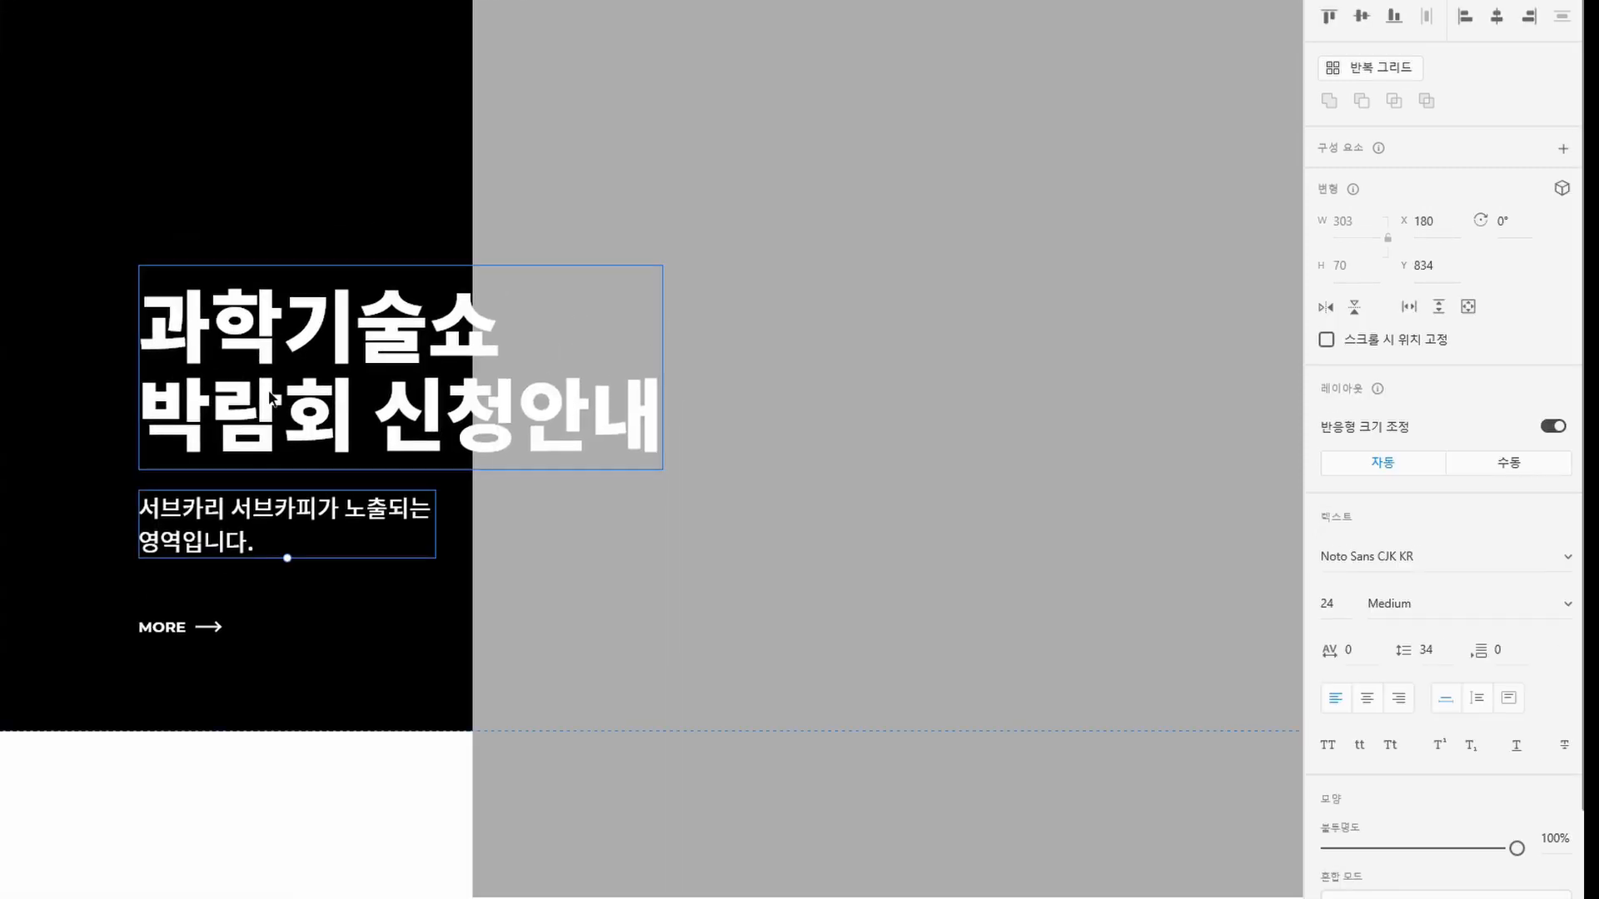
{"action": "left_click", "coordinate": [268, 392], "text": "shift"}
{"action": "left_click", "coordinate": [177, 635], "text": "shift"}
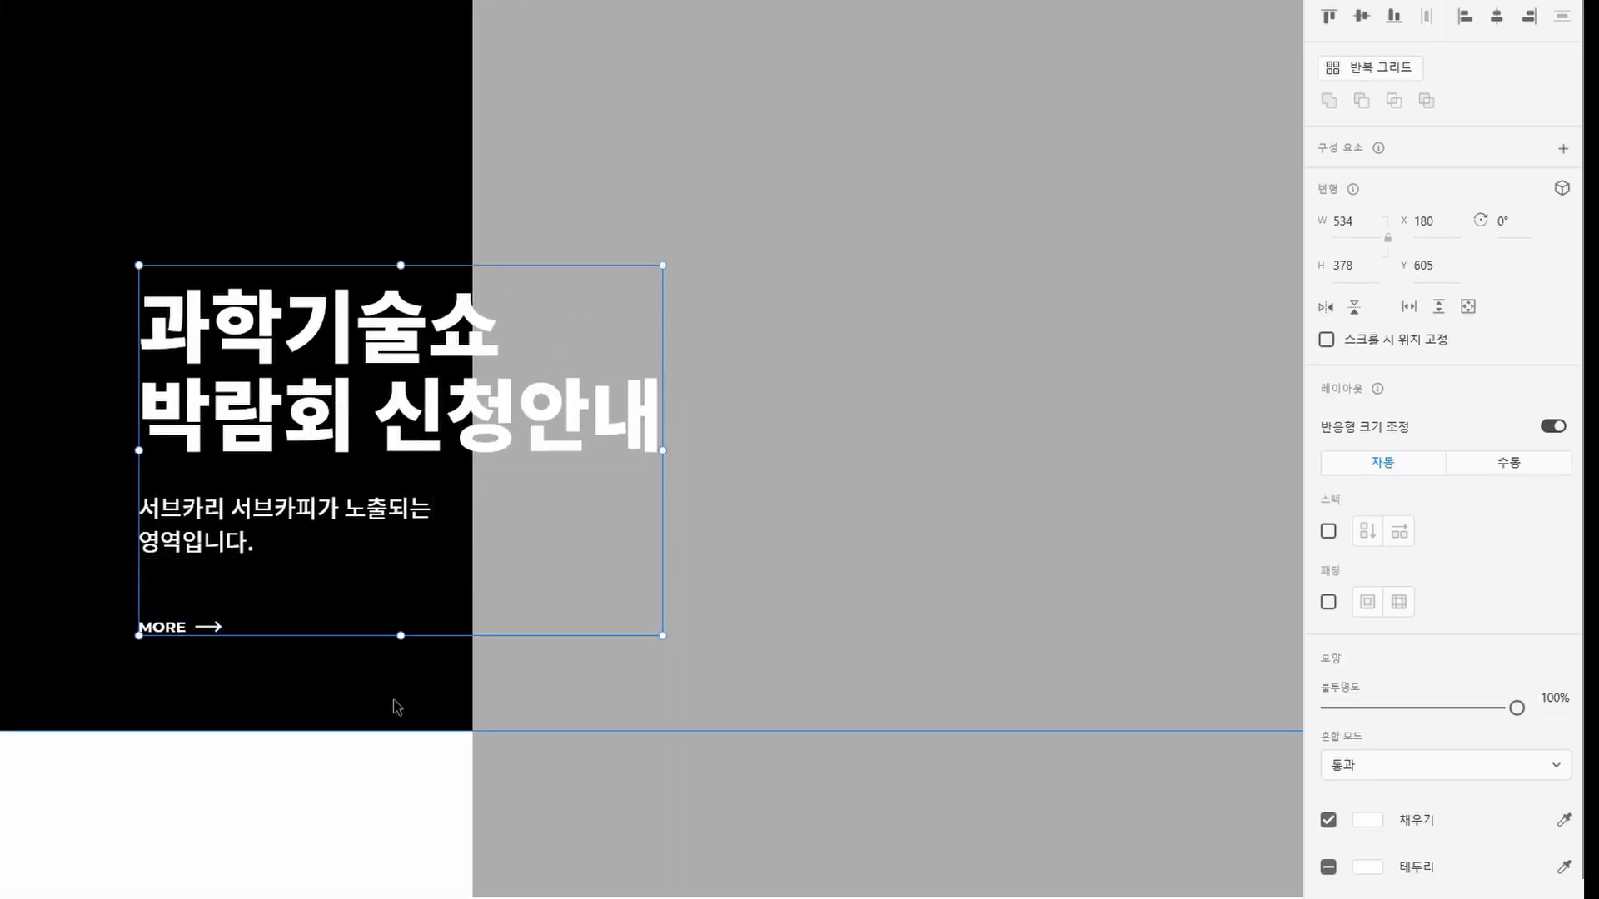
{"action": "key", "text": "ctrl+minus"}
{"action": "key", "text": "ctrl+minus"}
{"action": "key", "text": "ctrl+minus"}
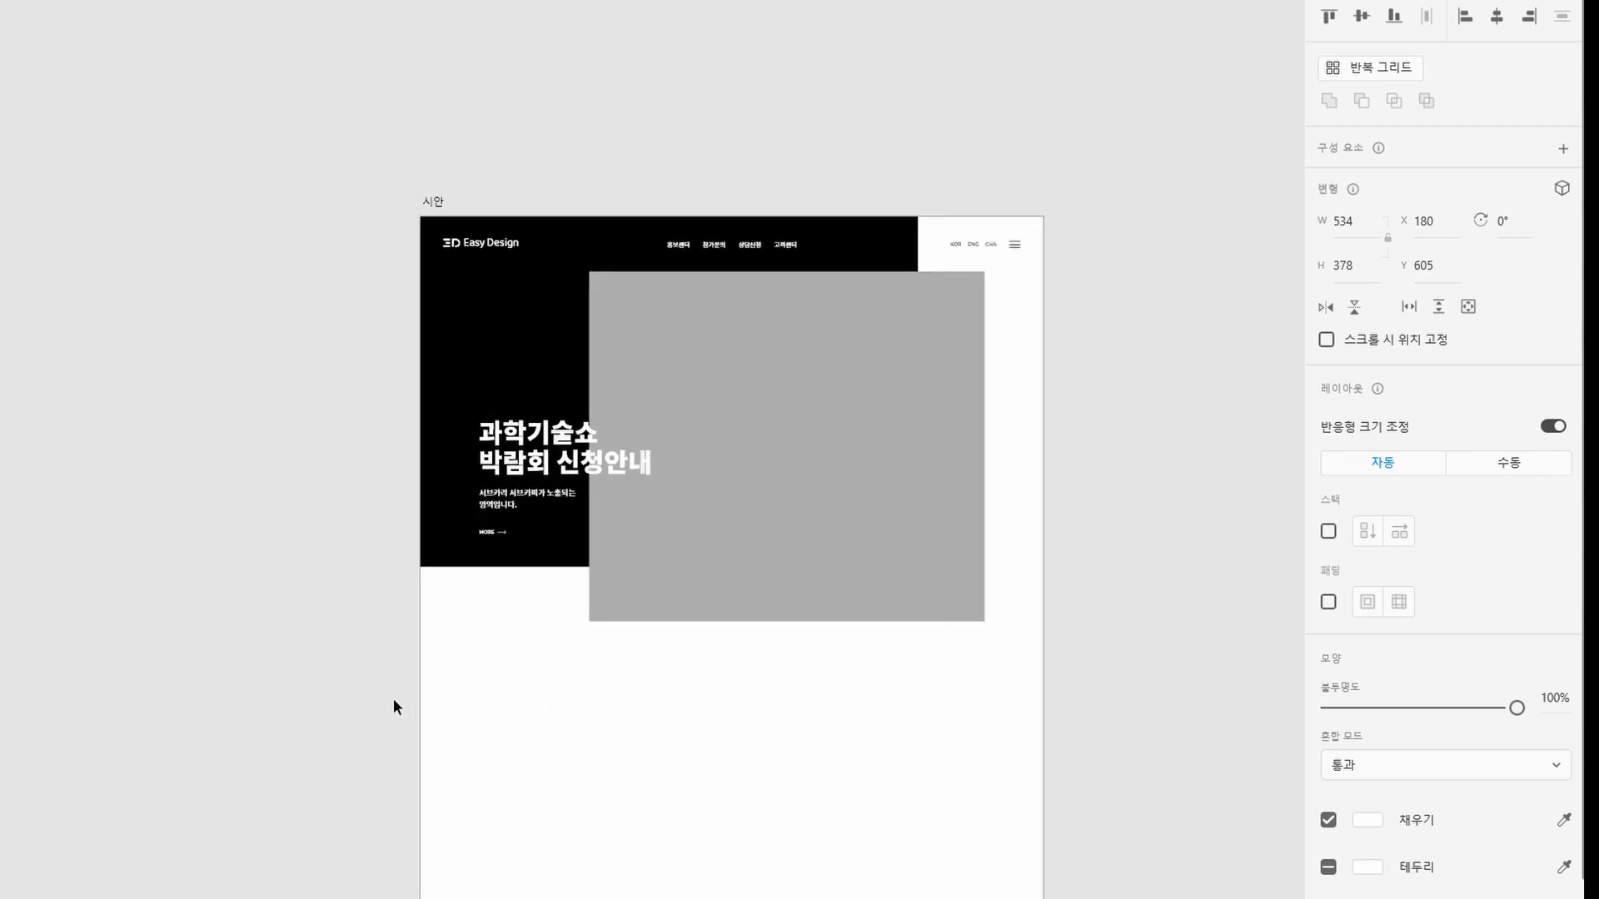
{"action": "mouse_move", "coordinate": [534, 461]}
{"action": "left_mouse_down"}
{"action": "mouse_move", "coordinate": [540, 426]}
{"action": "mouse_move", "coordinate": [545, 442]}
{"action": "left_mouse_up"}
{"action": "left_click", "coordinate": [157, 612]}
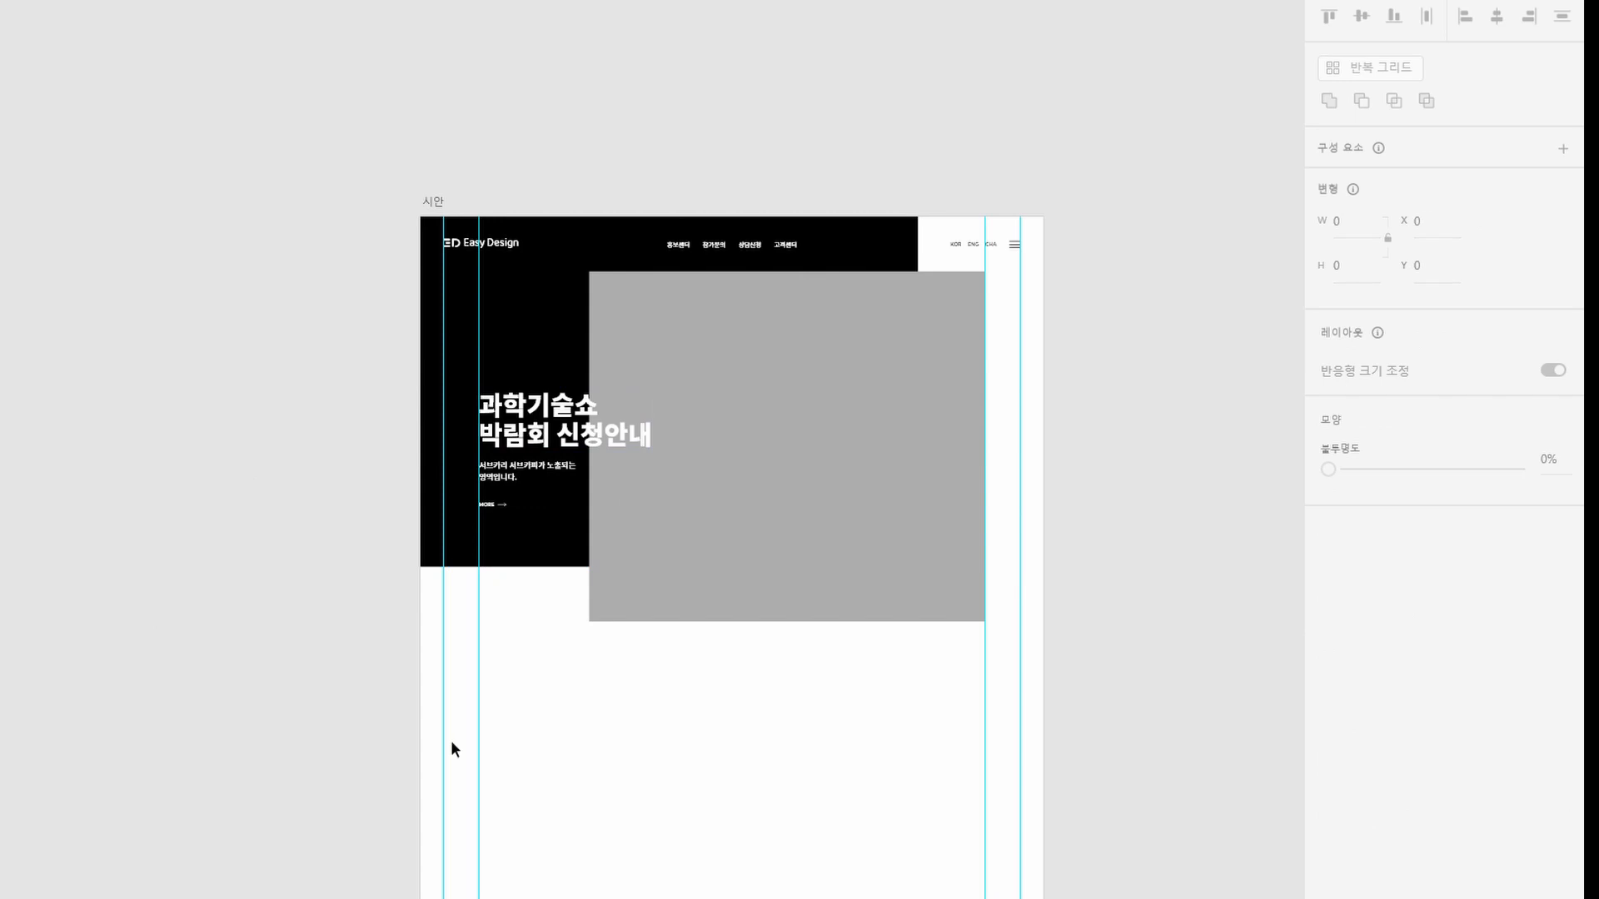
Add the section title "참가기업 소개" below the gray block in Noto Sans CJK KR at size 44
{"action": "left_click_drag", "start_coordinate": [796, 801], "coordinate": [679, 810]}
{"action": "key", "text": "ctrl+shift+apostrophe"}
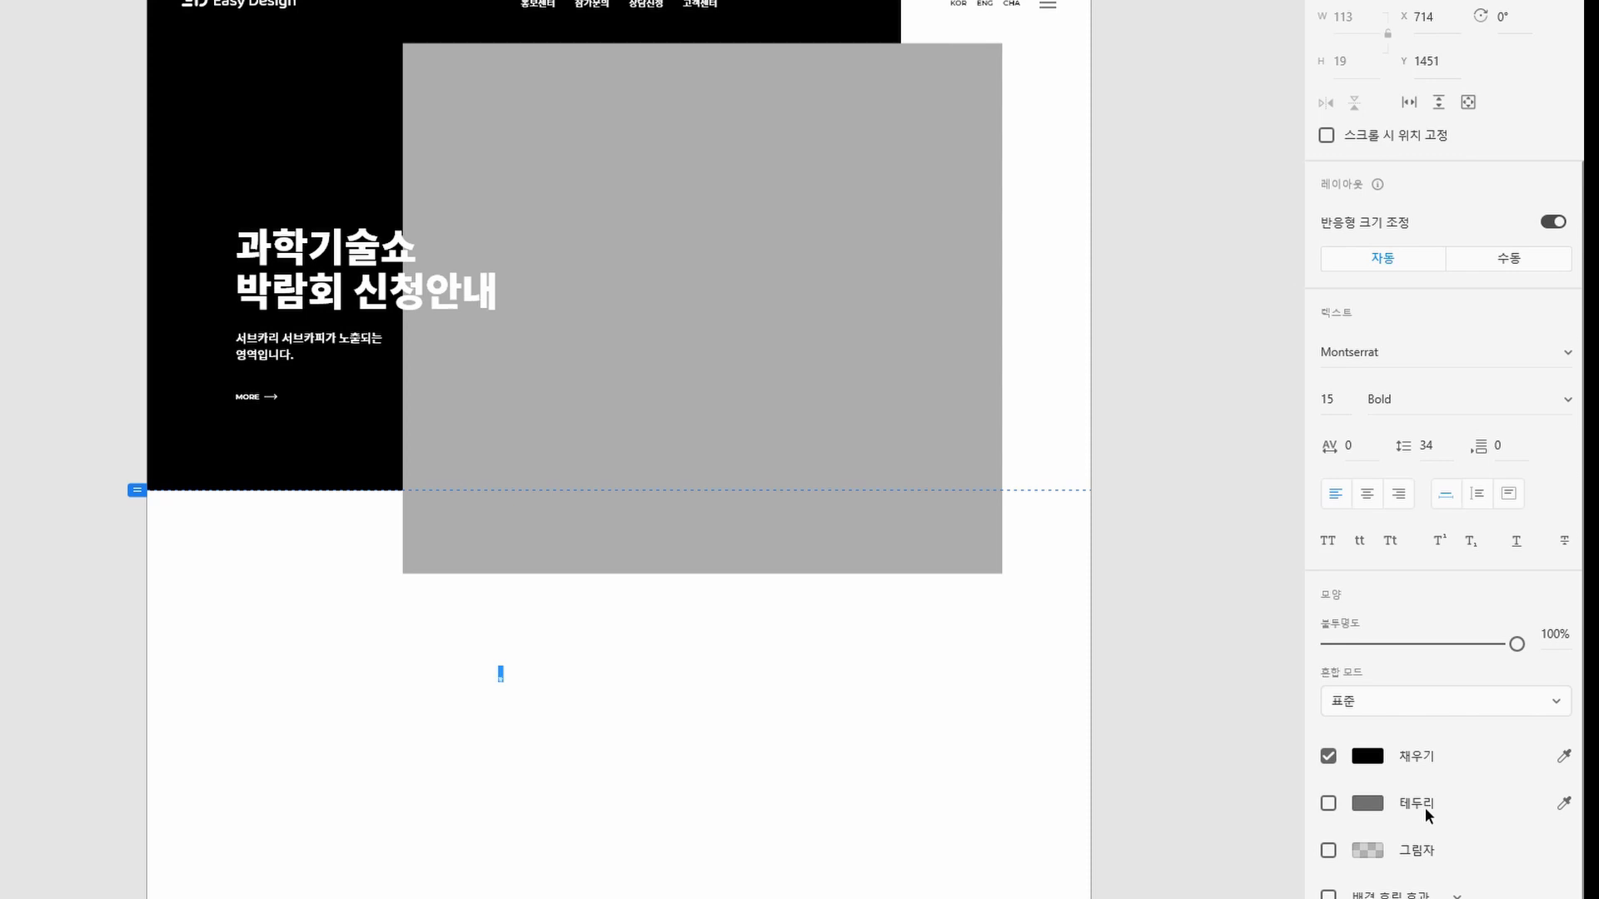
{"action": "type", "text": "참가기업소개"}
{"action": "key", "text": "Escape"}
{"action": "left_click", "coordinate": [1409, 356]}
{"action": "type", "text": "한ㅐ돈 삼겹살 300g"}
{"action": "left_click_drag", "start_coordinate": [1431, 356], "coordinate": [927, 329]}
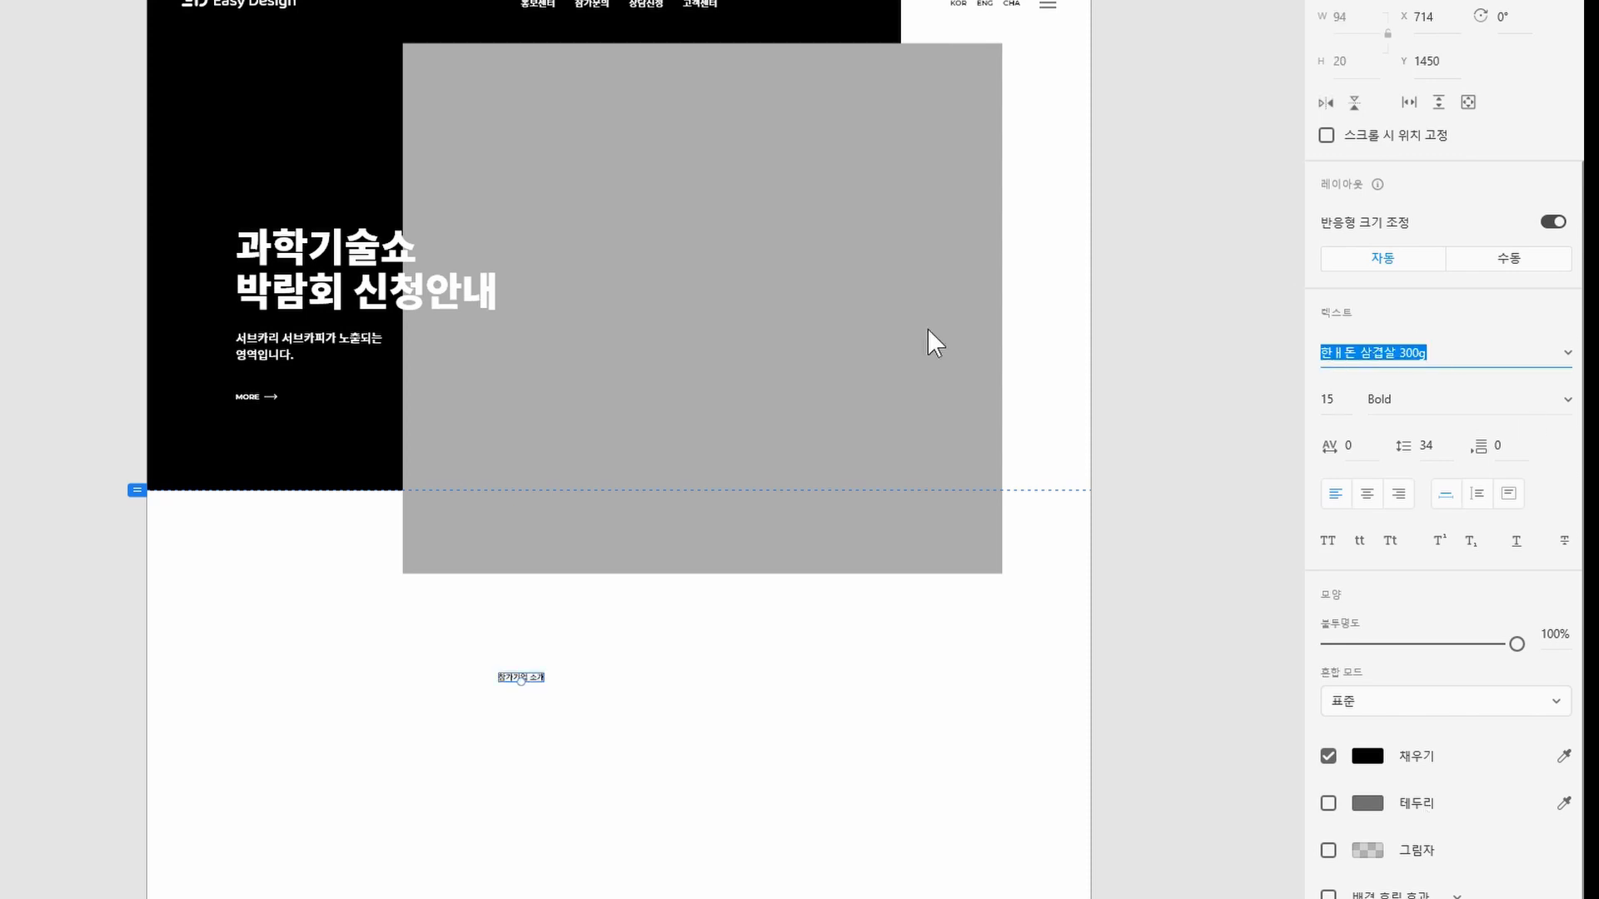
{"action": "type", "text": "Noto Sans CJK KR"}
{"action": "key", "text": "Return"}
{"action": "left_click_drag", "start_coordinate": [1350, 408], "coordinate": [595, 369]}
{"action": "type", "text": "44"}
{"action": "key", "text": "Return"}
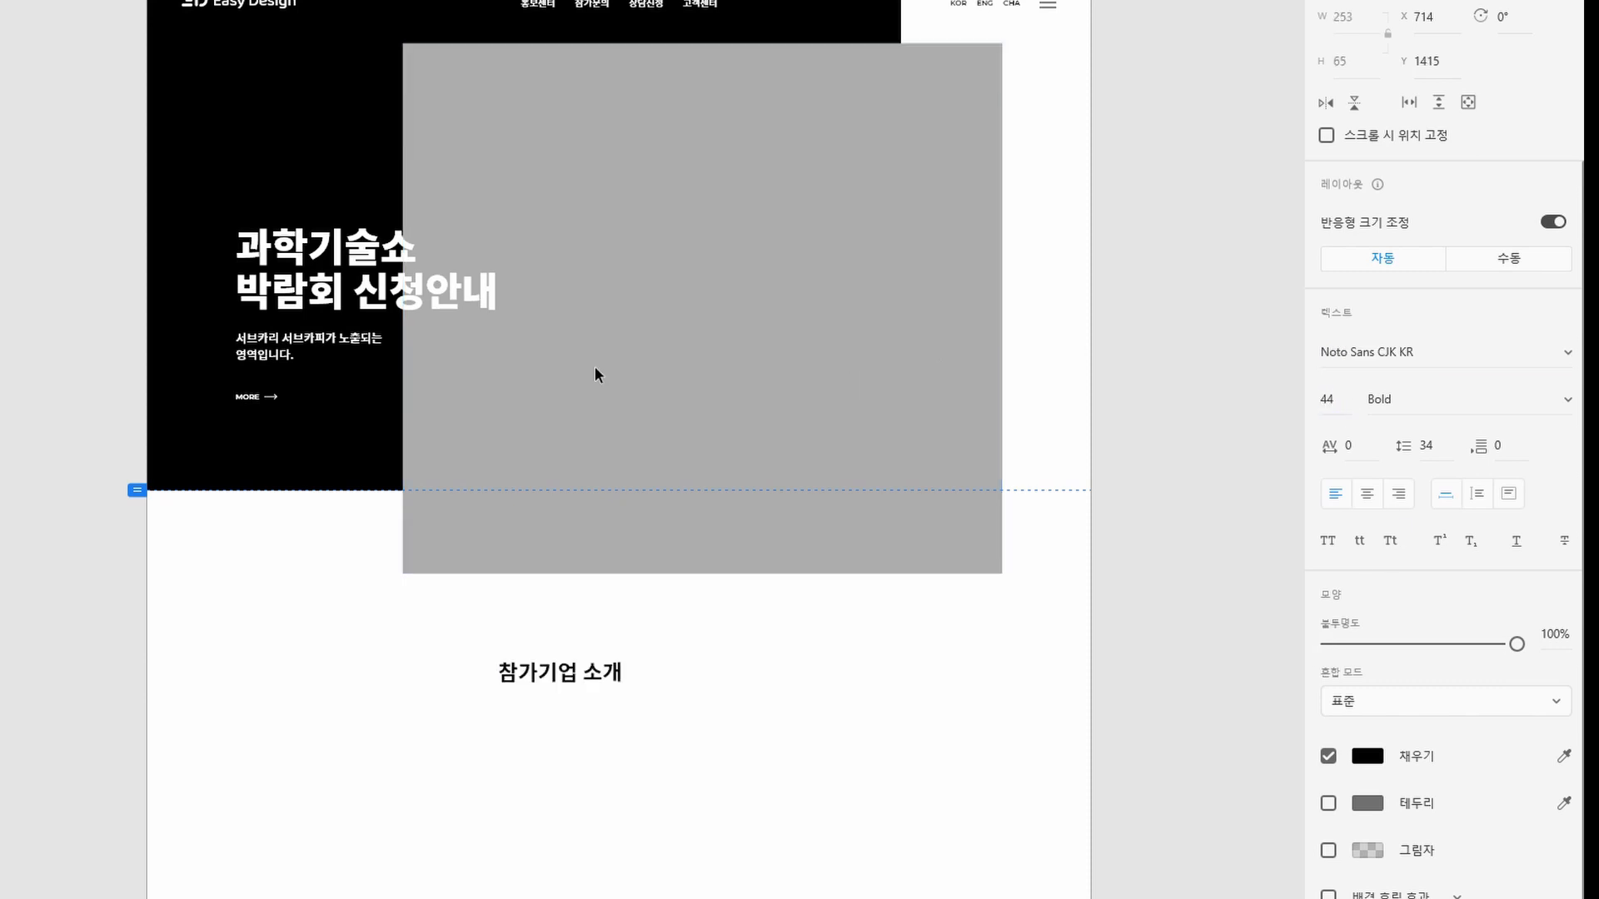
Set the section title to Black weight with centred text and centre it horizontally on the page at X 834
{"action": "left_click", "coordinate": [1502, 404]}
{"action": "left_click", "coordinate": [1514, 434]}
{"action": "left_click_drag", "start_coordinate": [566, 673], "coordinate": [625, 673]}
{"action": "left_click", "coordinate": [1374, 500]}
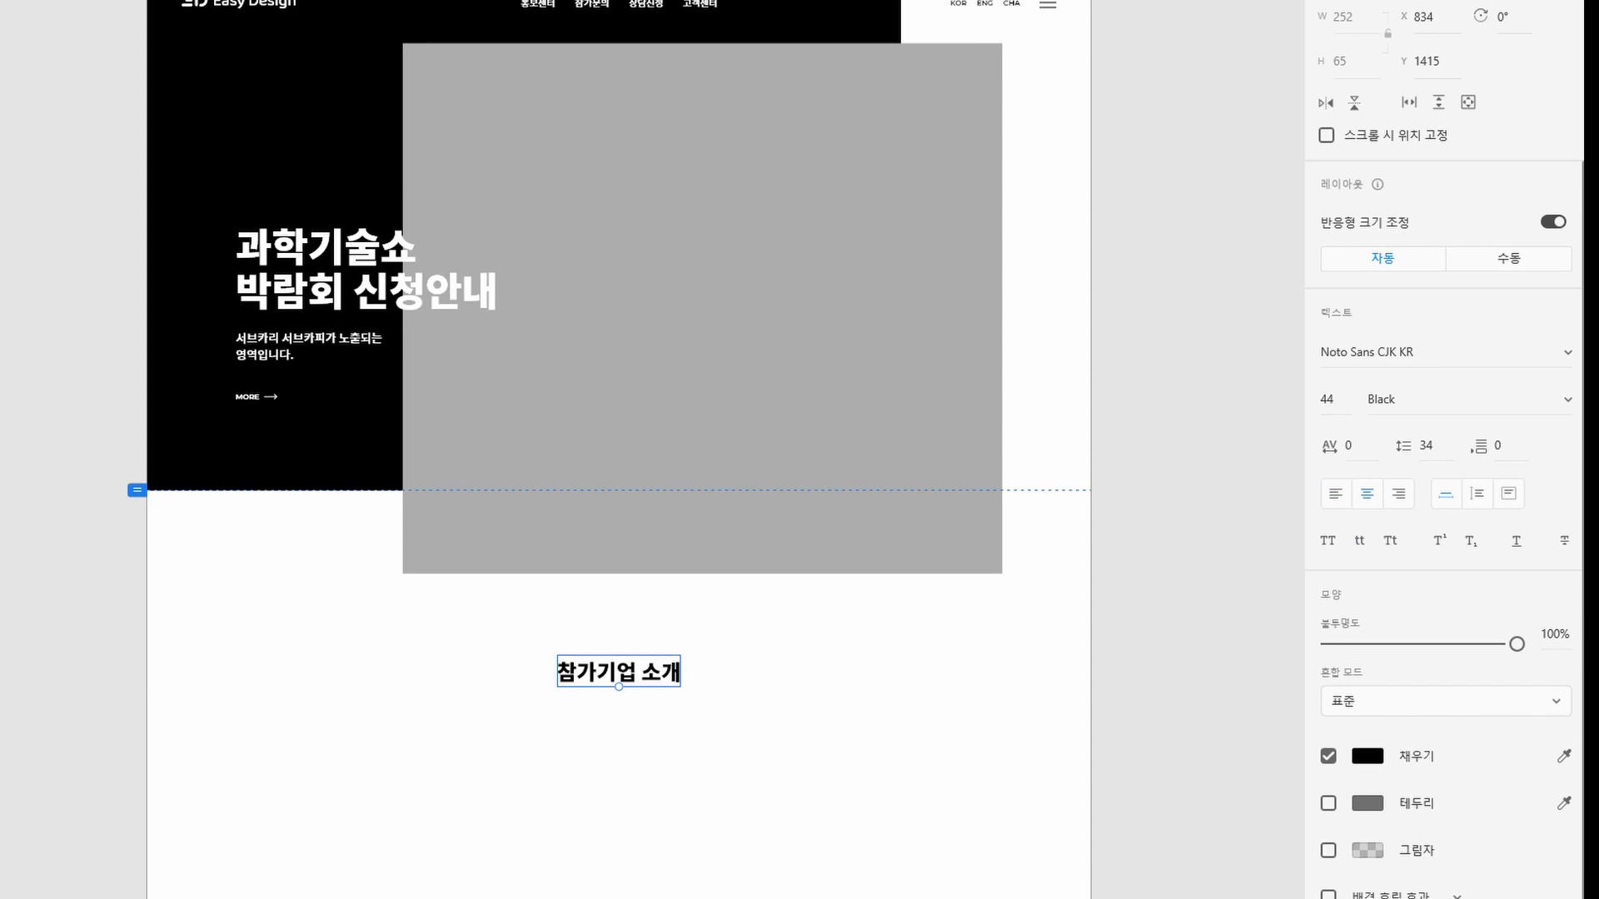
Align the section title vertically with the gray block's lower edge, then offset it downward to Y 1429
{"action": "left_click_drag", "start_coordinate": [635, 672], "coordinate": [640, 587]}
{"action": "key", "text": "shift+Down"}
{"action": "key", "text": "shift+Down"}
{"action": "key", "text": "shift+Down"}
{"action": "key", "text": "shift+Down"}
{"action": "key", "text": "shift+Down"}
{"action": "key", "text": "shift+Down"}
{"action": "key", "text": "shift+Down"}
{"action": "key", "text": "shift+Down"}
{"action": "key", "text": "shift+Down"}
{"action": "key", "text": "shift+Down"}
{"action": "key", "text": "shift+Down"}
{"action": "key", "text": "shift+Down"}
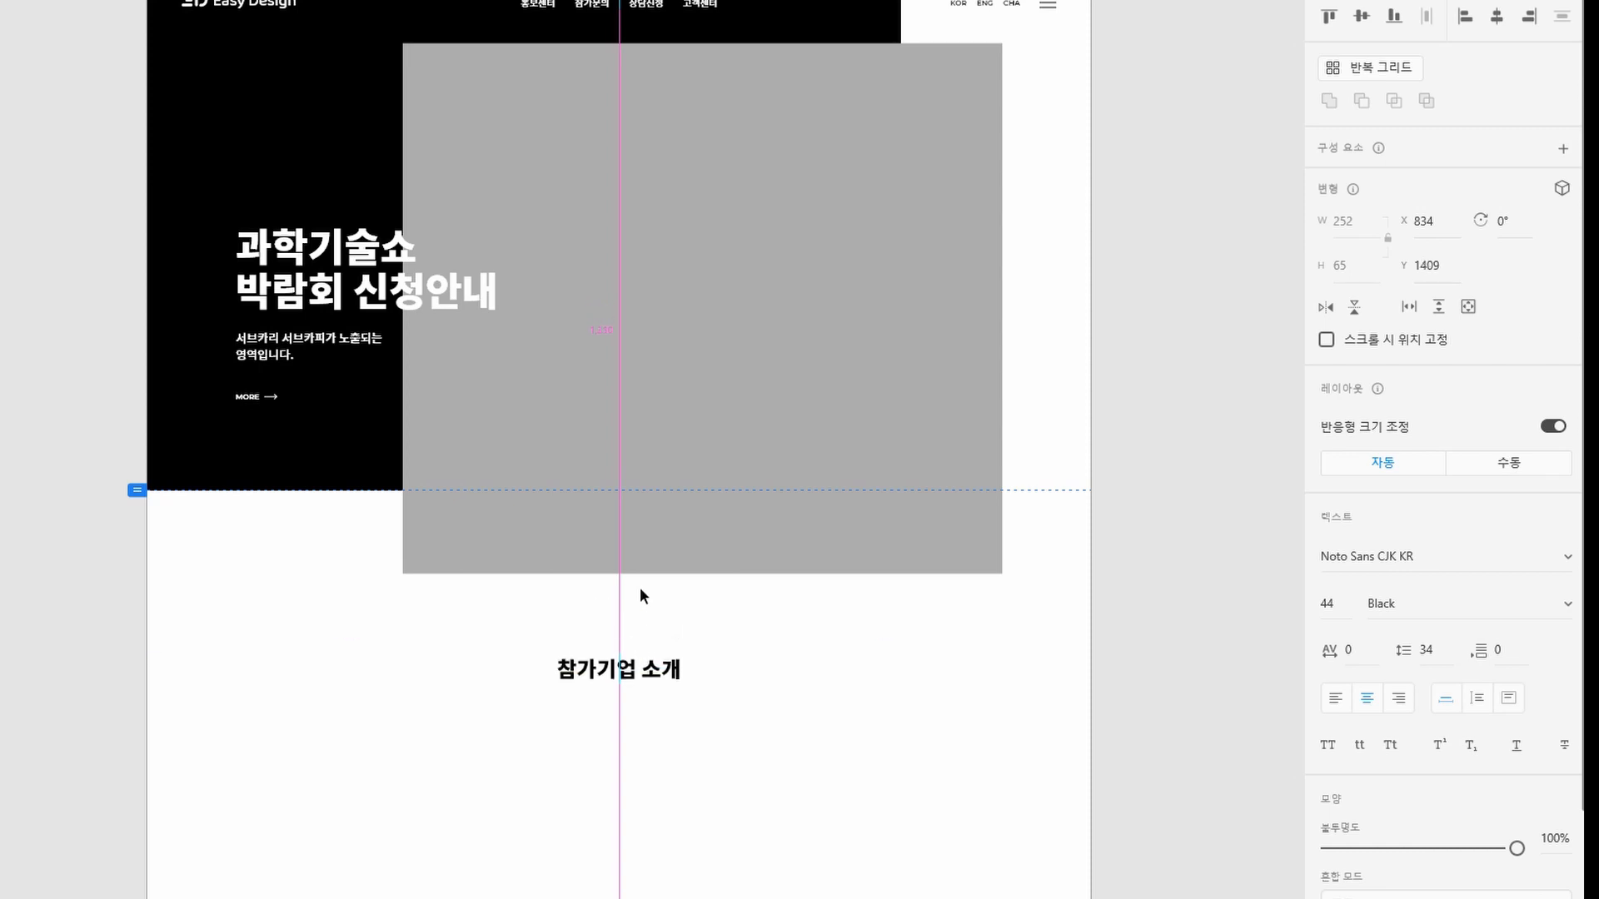
Draw a card rectangle below the section title at X 436, Y 1620, sized 400 by 610, with no border and a shadow
{"action": "key", "text": "ctrl+equal"}
{"action": "left_click_drag", "start_coordinate": [628, 788], "coordinate": [728, 408]}
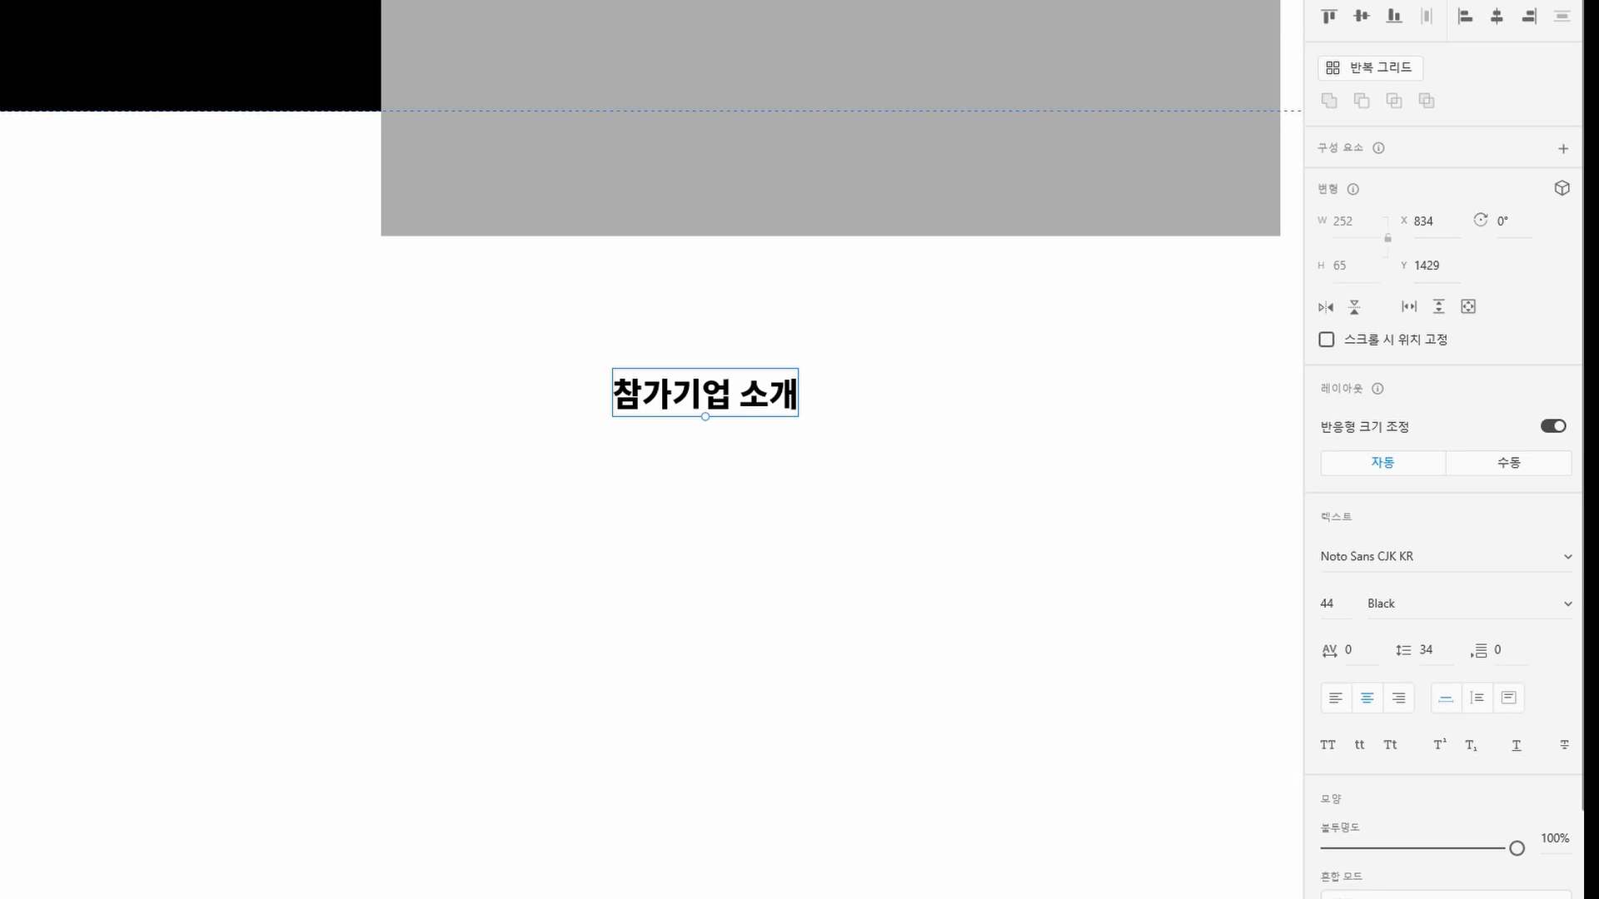
{"action": "key", "text": "Escape"}
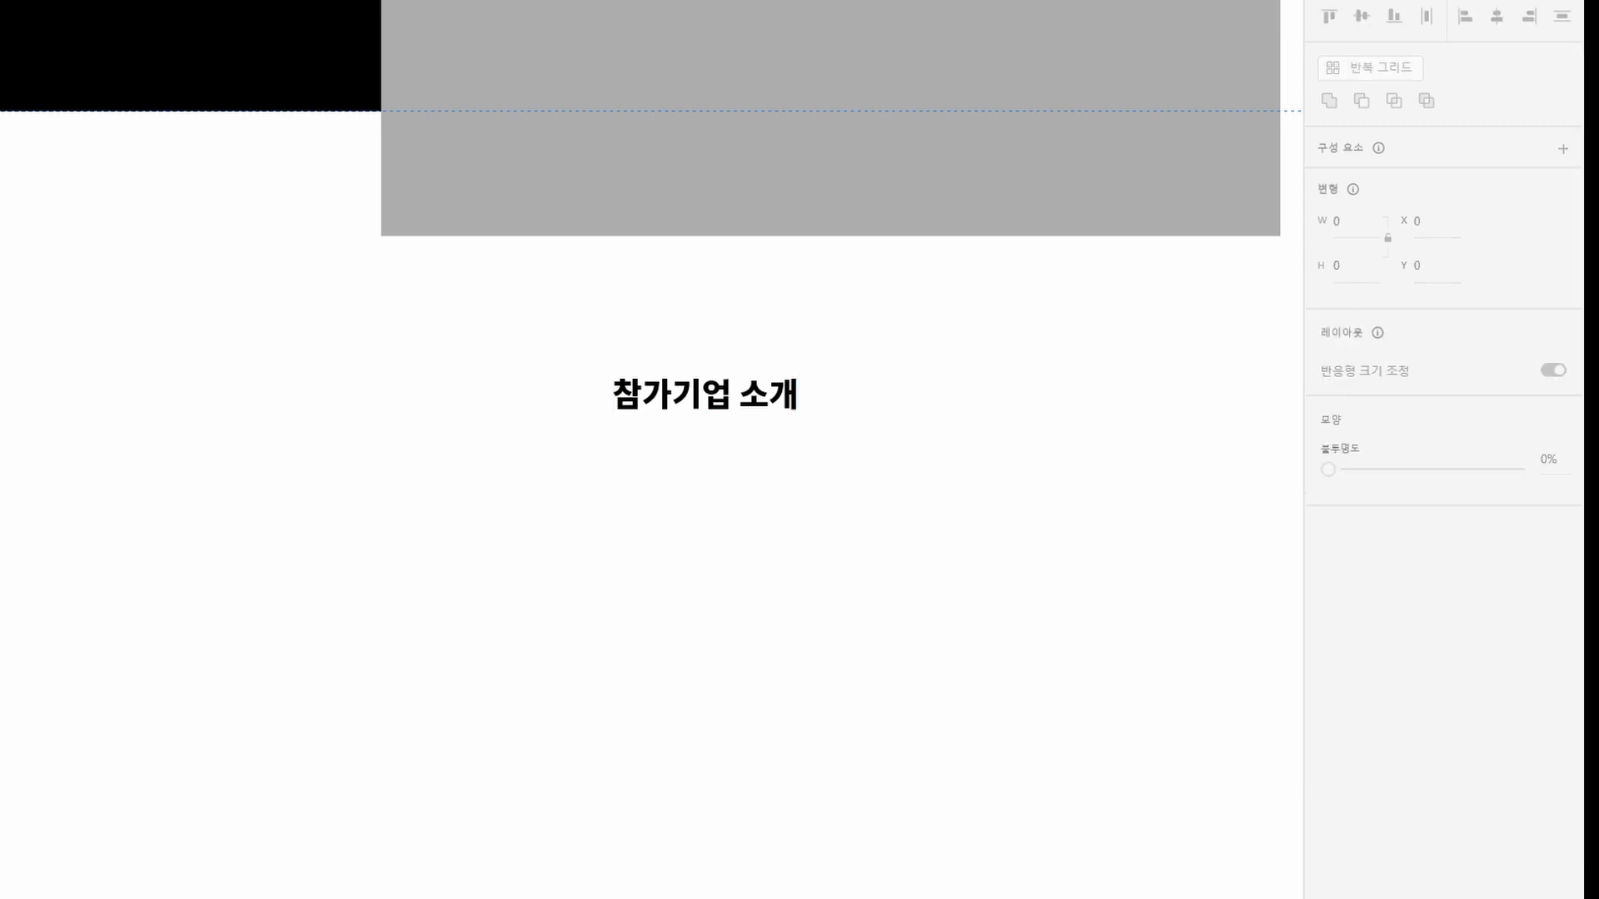
{"action": "left_click_drag", "start_coordinate": [320, 392], "coordinate": [693, 864]}
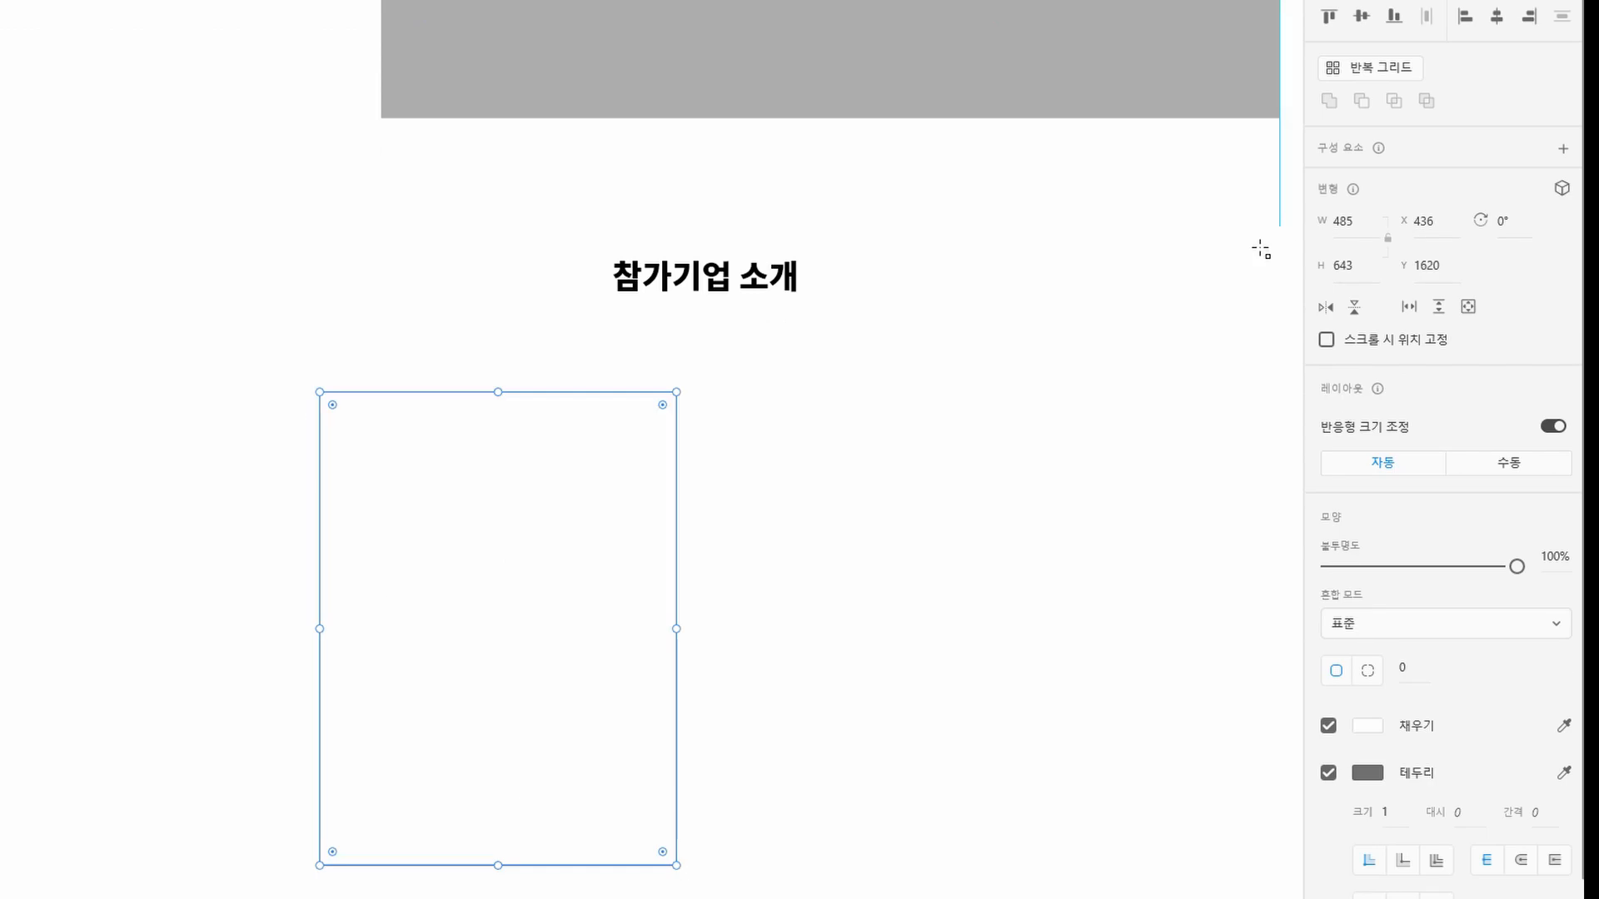
{"action": "key", "text": "0"}
{"action": "key", "text": "0"}
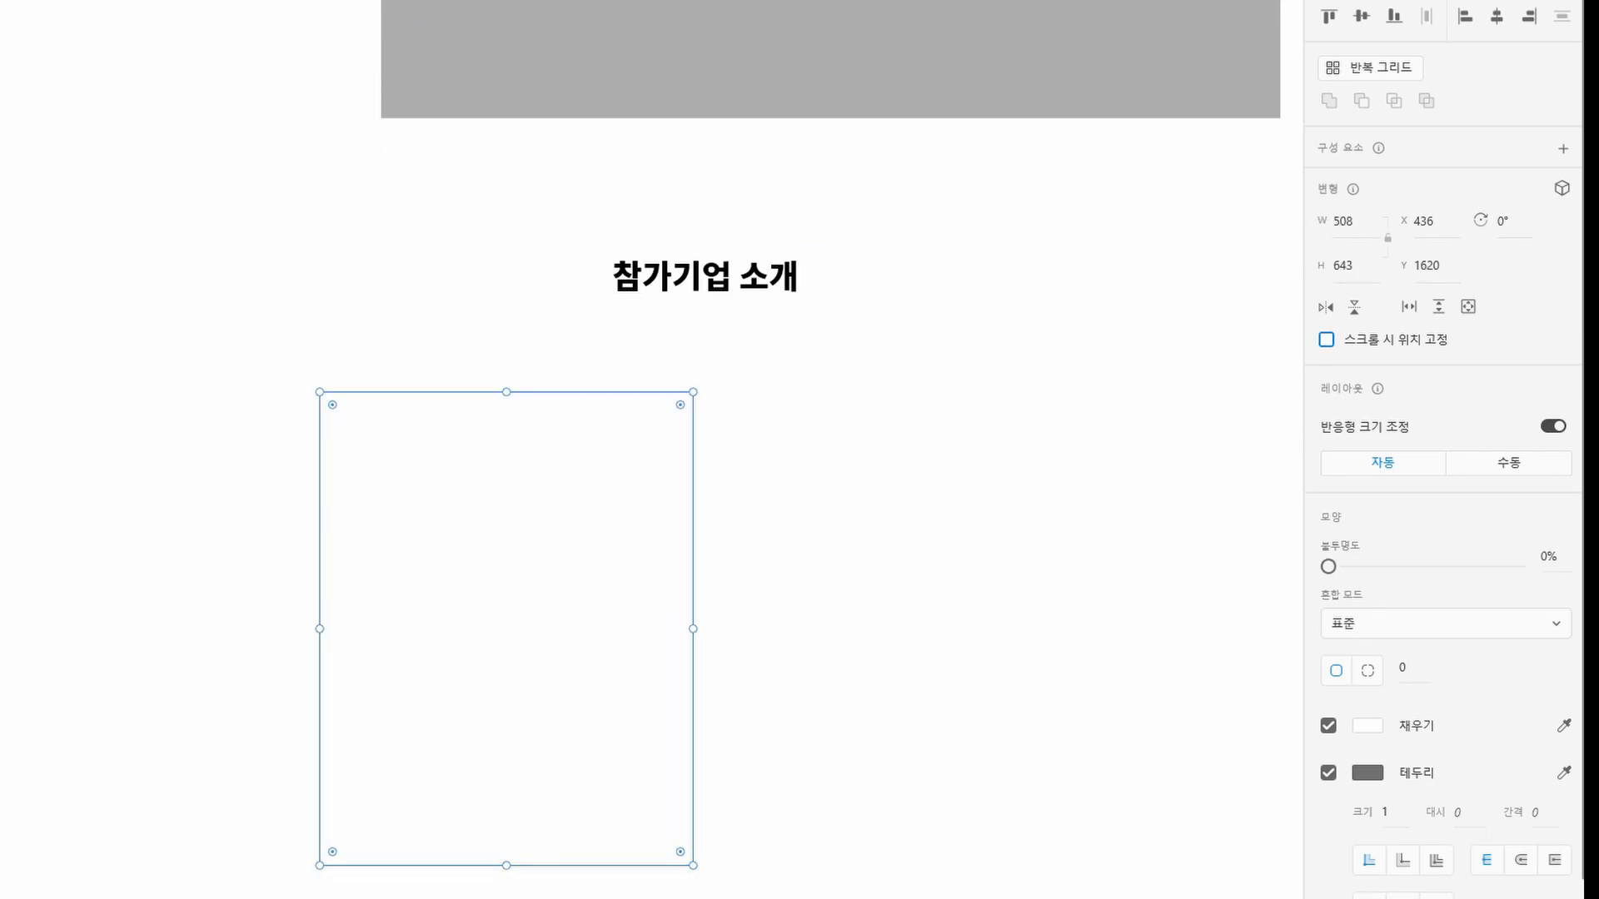
{"action": "left_click", "coordinate": [1366, 221]}
{"action": "type", "text": "400"}
{"action": "key", "text": "Tab"}
{"action": "type", "text": "61"}
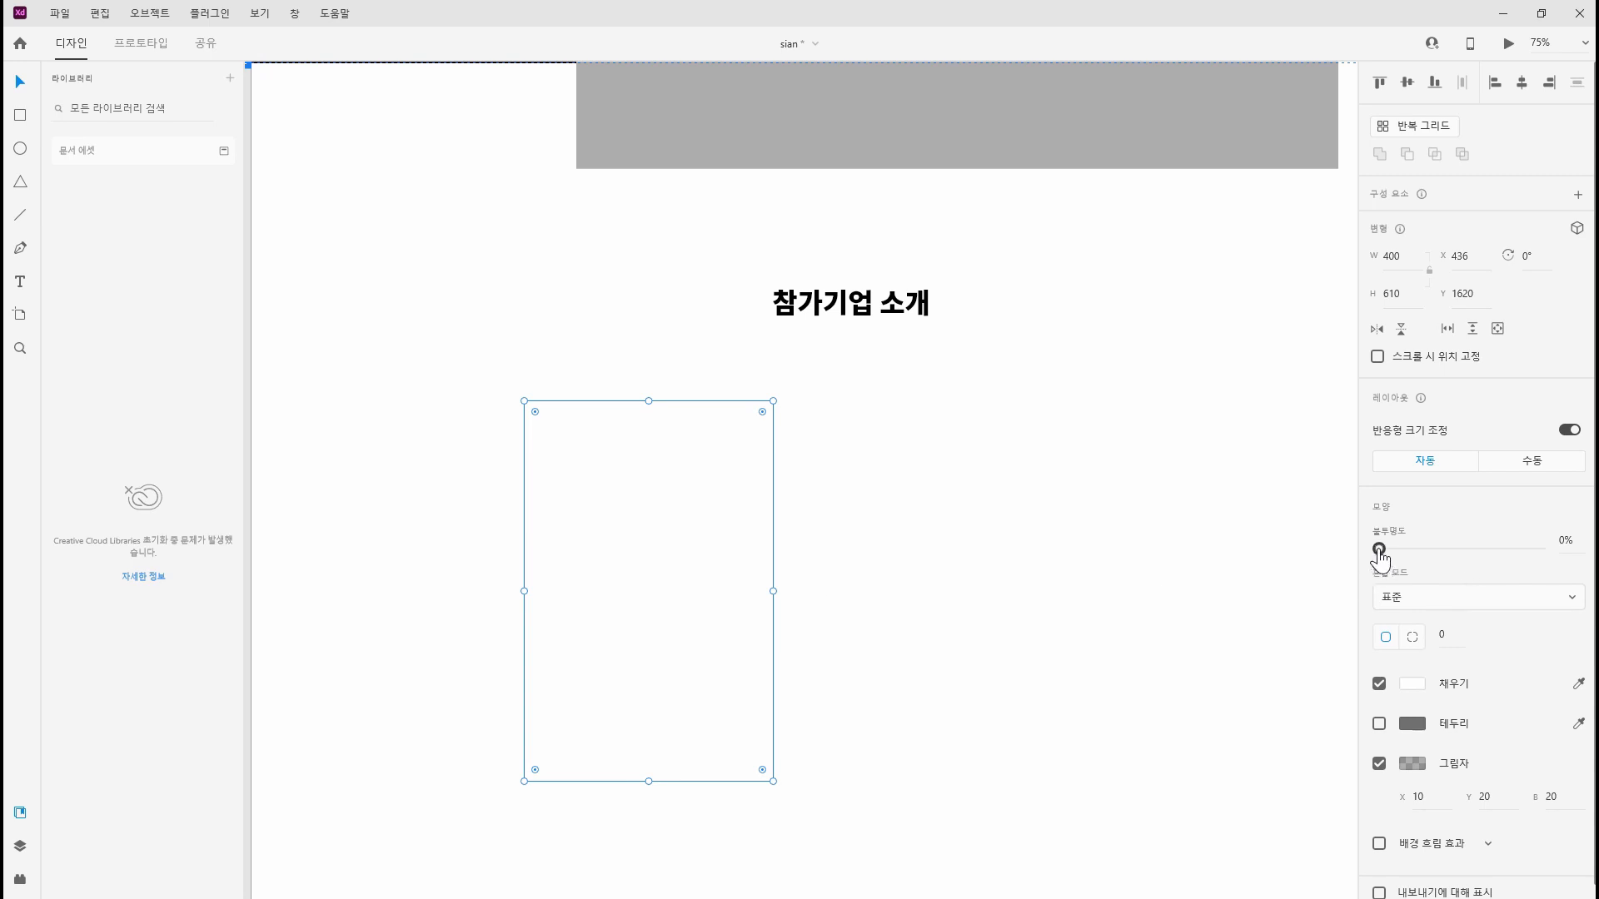
Set the card's shadow blur to 40 and its opacity to 30%
{"action": "left_click_drag", "start_coordinate": [1379, 551], "coordinate": [1539, 552]}
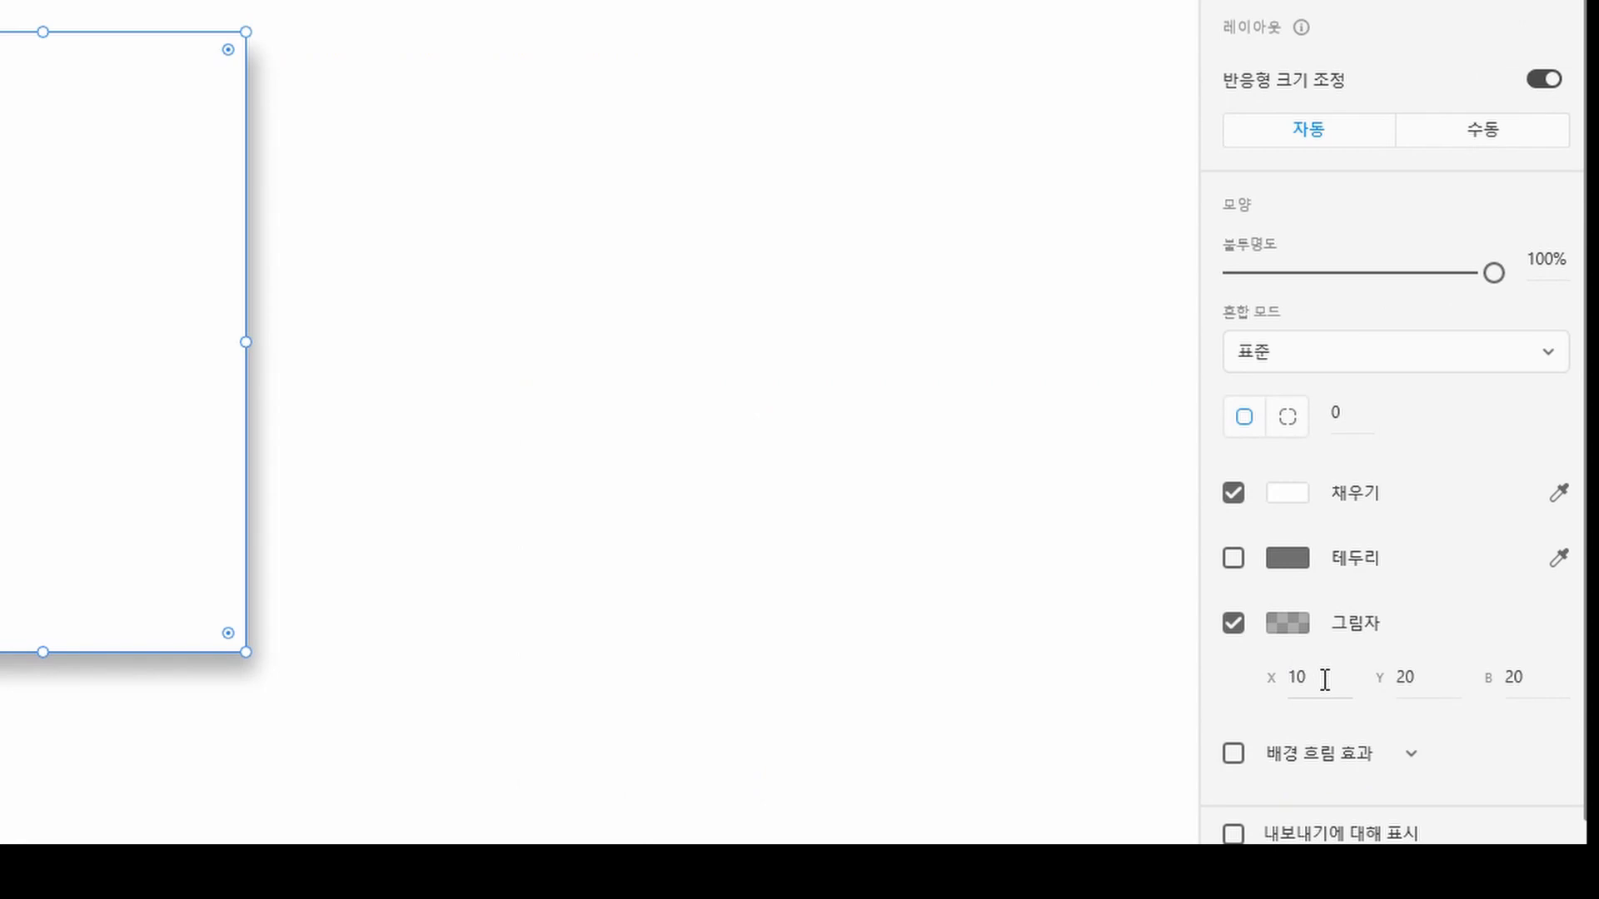
{"action": "left_click", "coordinate": [1548, 672]}
{"action": "type", "text": "40"}
{"action": "key", "text": "Return"}
{"action": "key", "text": "3"}
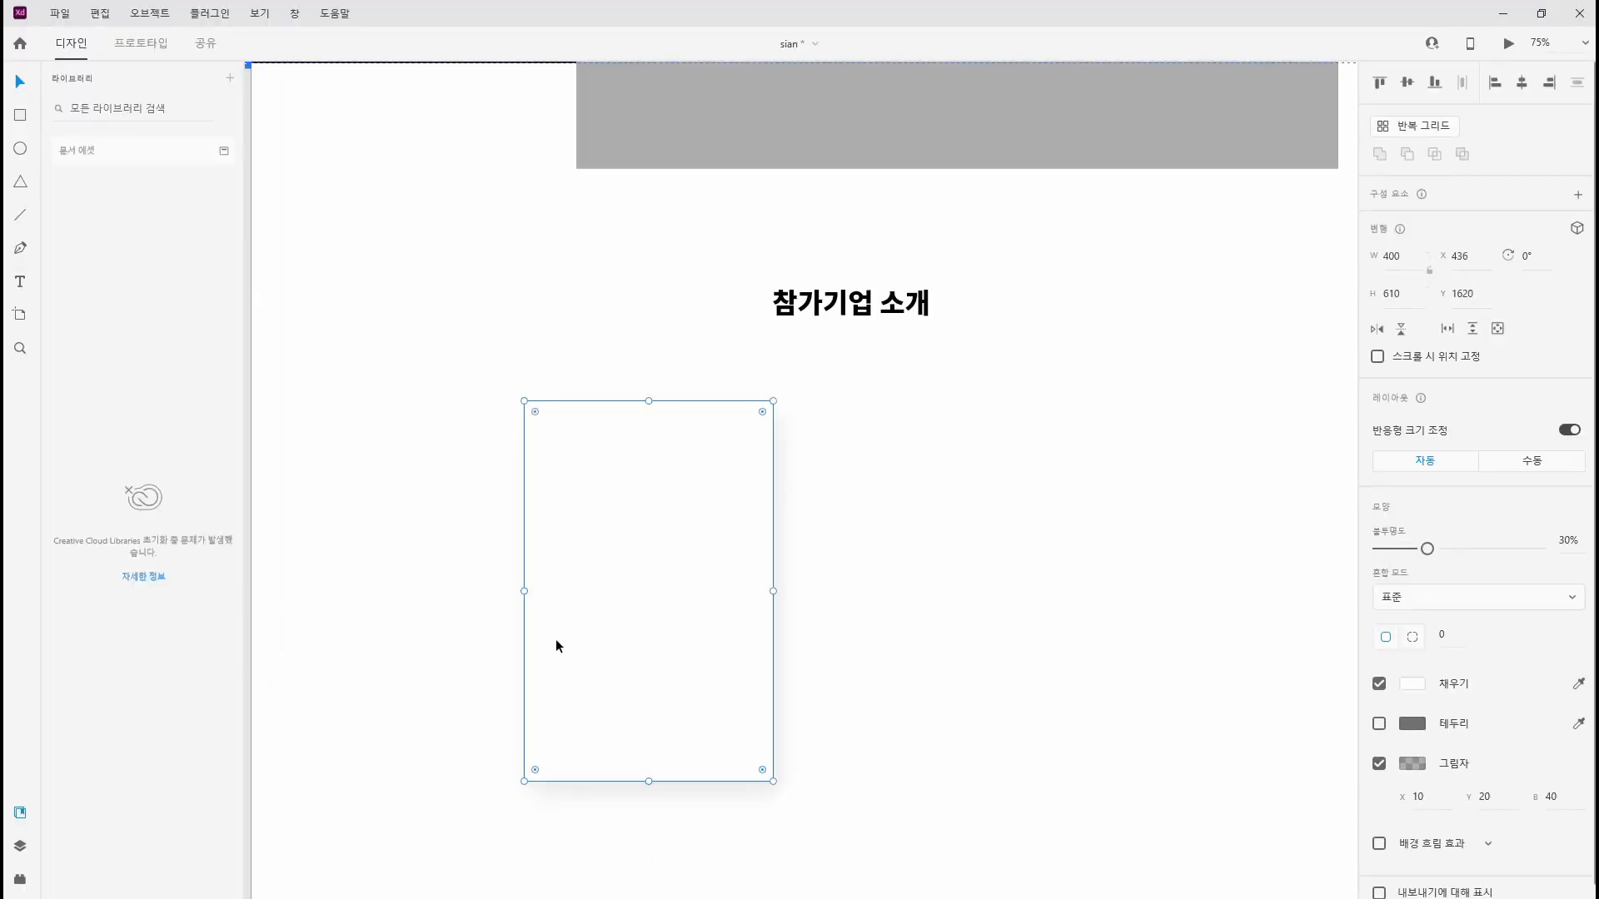
Duplicate the card beside the original, remove the copy's shadow and give it a solid black fill at 100% opacity
{"action": "left_click_drag", "start_coordinate": [553, 646], "coordinate": [850, 662]}
{"action": "left_click", "coordinate": [1379, 763]}
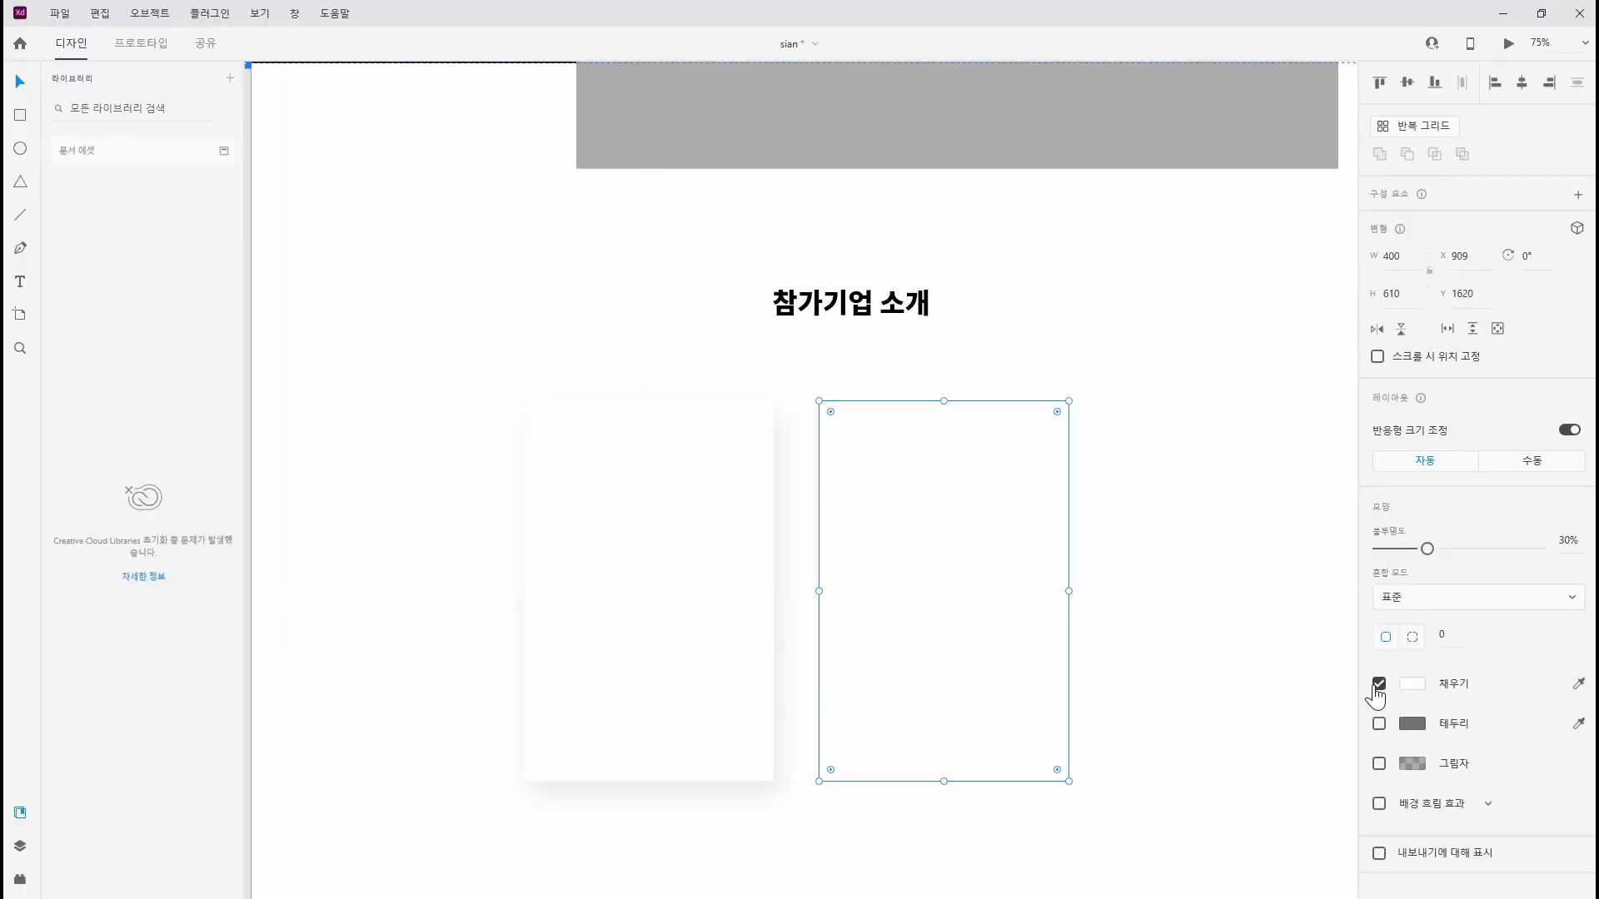
{"action": "left_click", "coordinate": [1413, 683]}
{"action": "left_click_drag", "start_coordinate": [1191, 704], "coordinate": [1134, 760]}
{"action": "left_click_drag", "start_coordinate": [1427, 548], "coordinate": [1574, 564]}
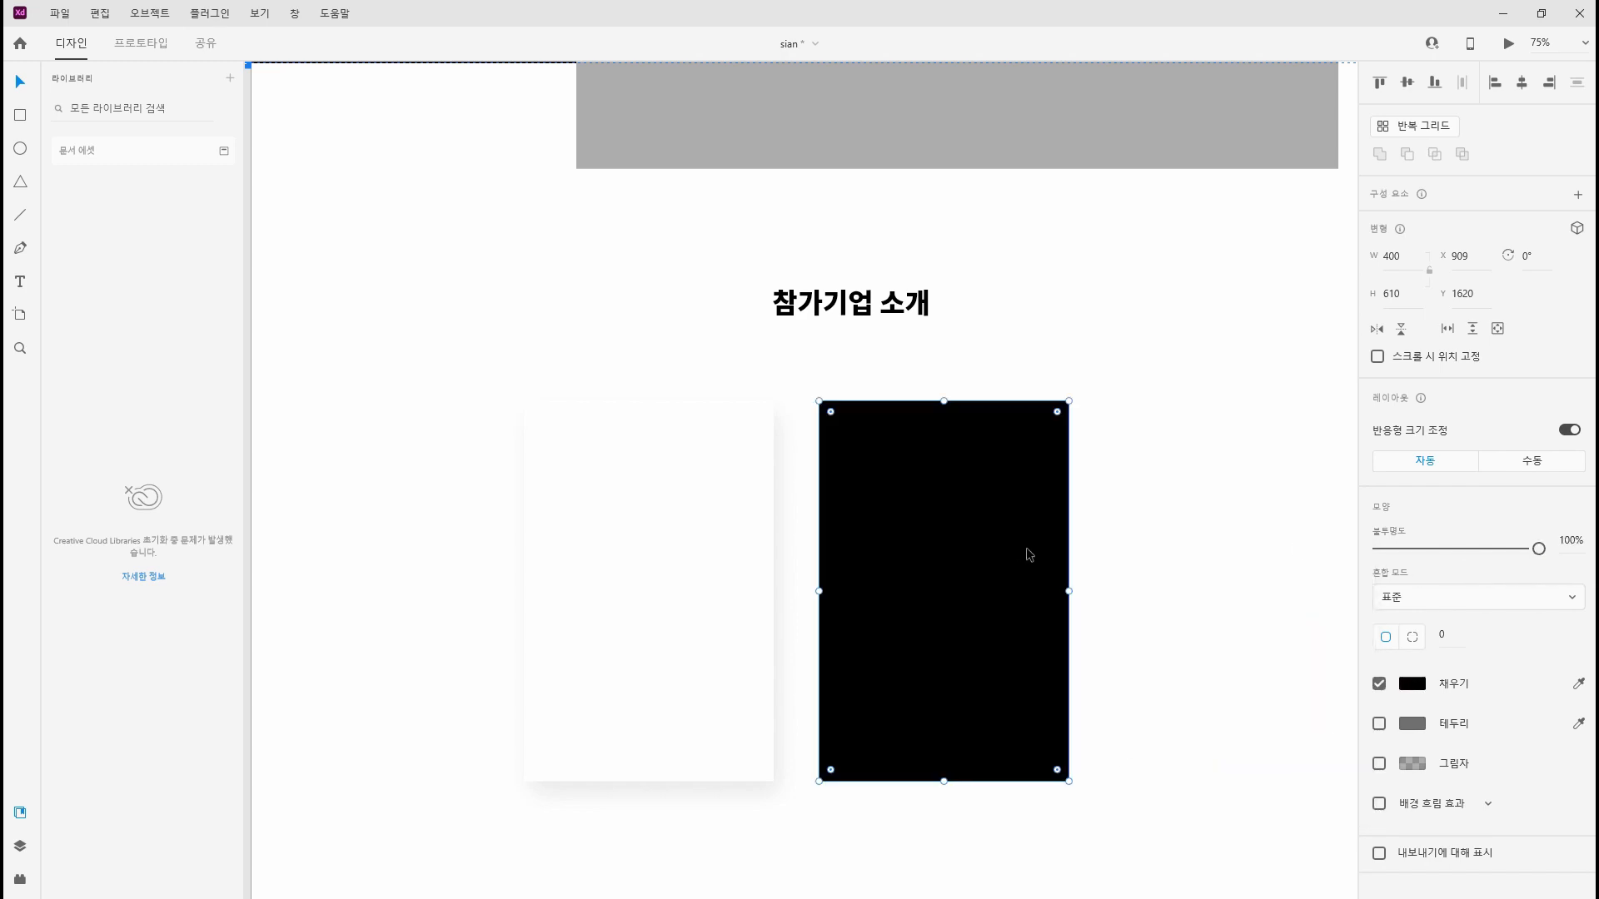
Set the black copy's height to 210 and move it flush with the card's lower edge at X 436, Y 2020
{"action": "type", "text": "210"}
{"action": "key", "text": "Return"}
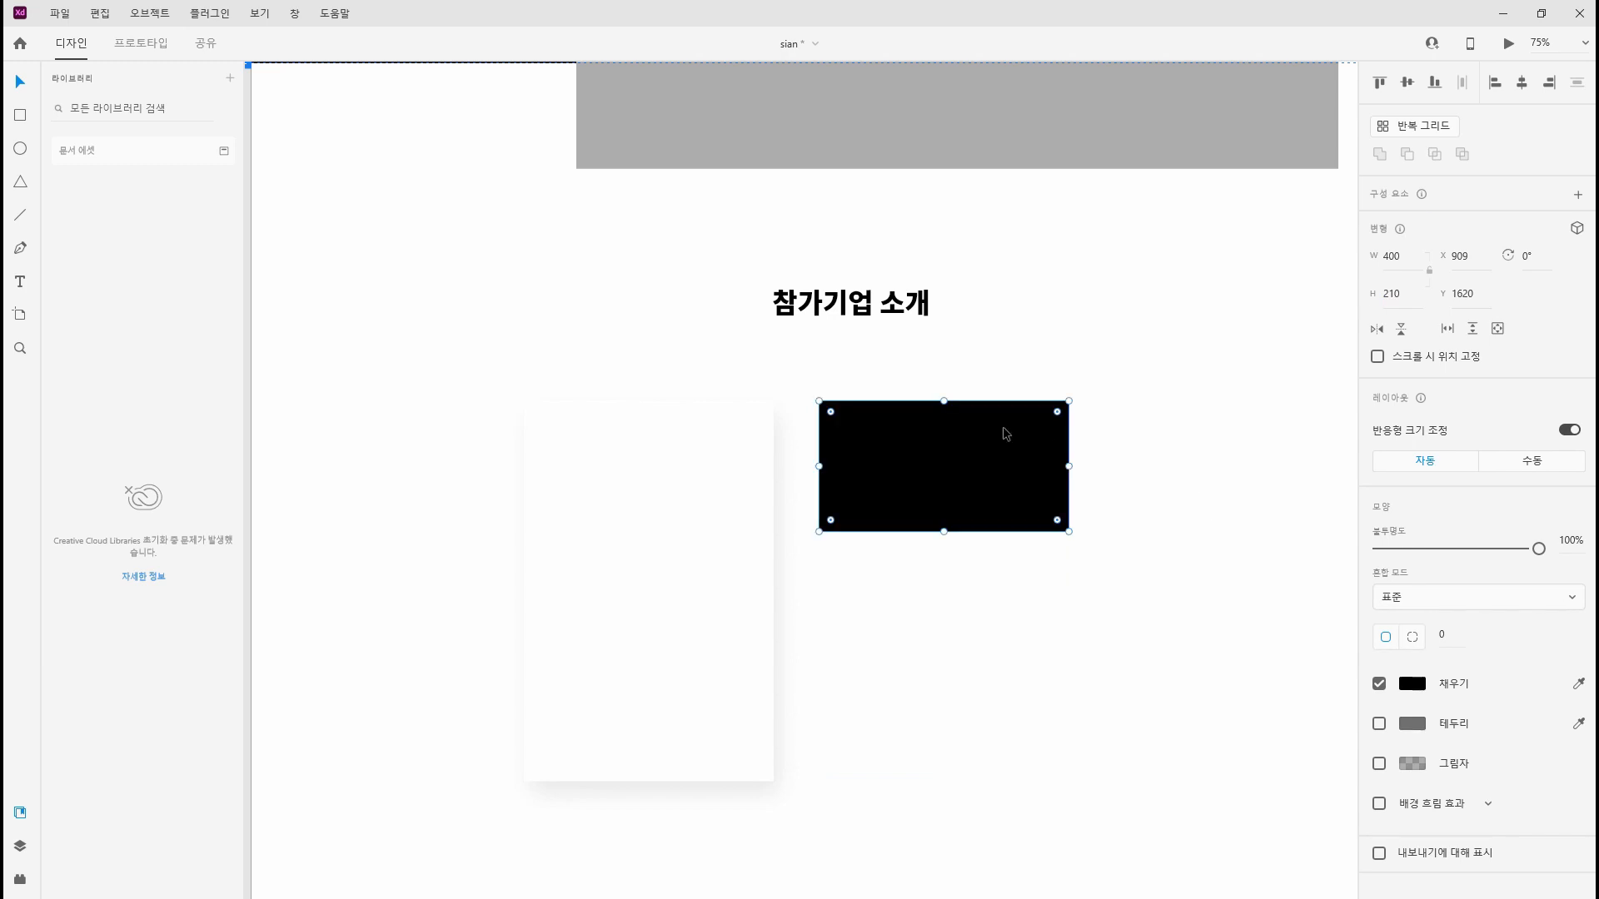
{"action": "left_click_drag", "start_coordinate": [957, 456], "coordinate": [665, 700]}
Change the fill of the card's lower panel to light gray
{"action": "left_click", "coordinate": [1413, 688]}
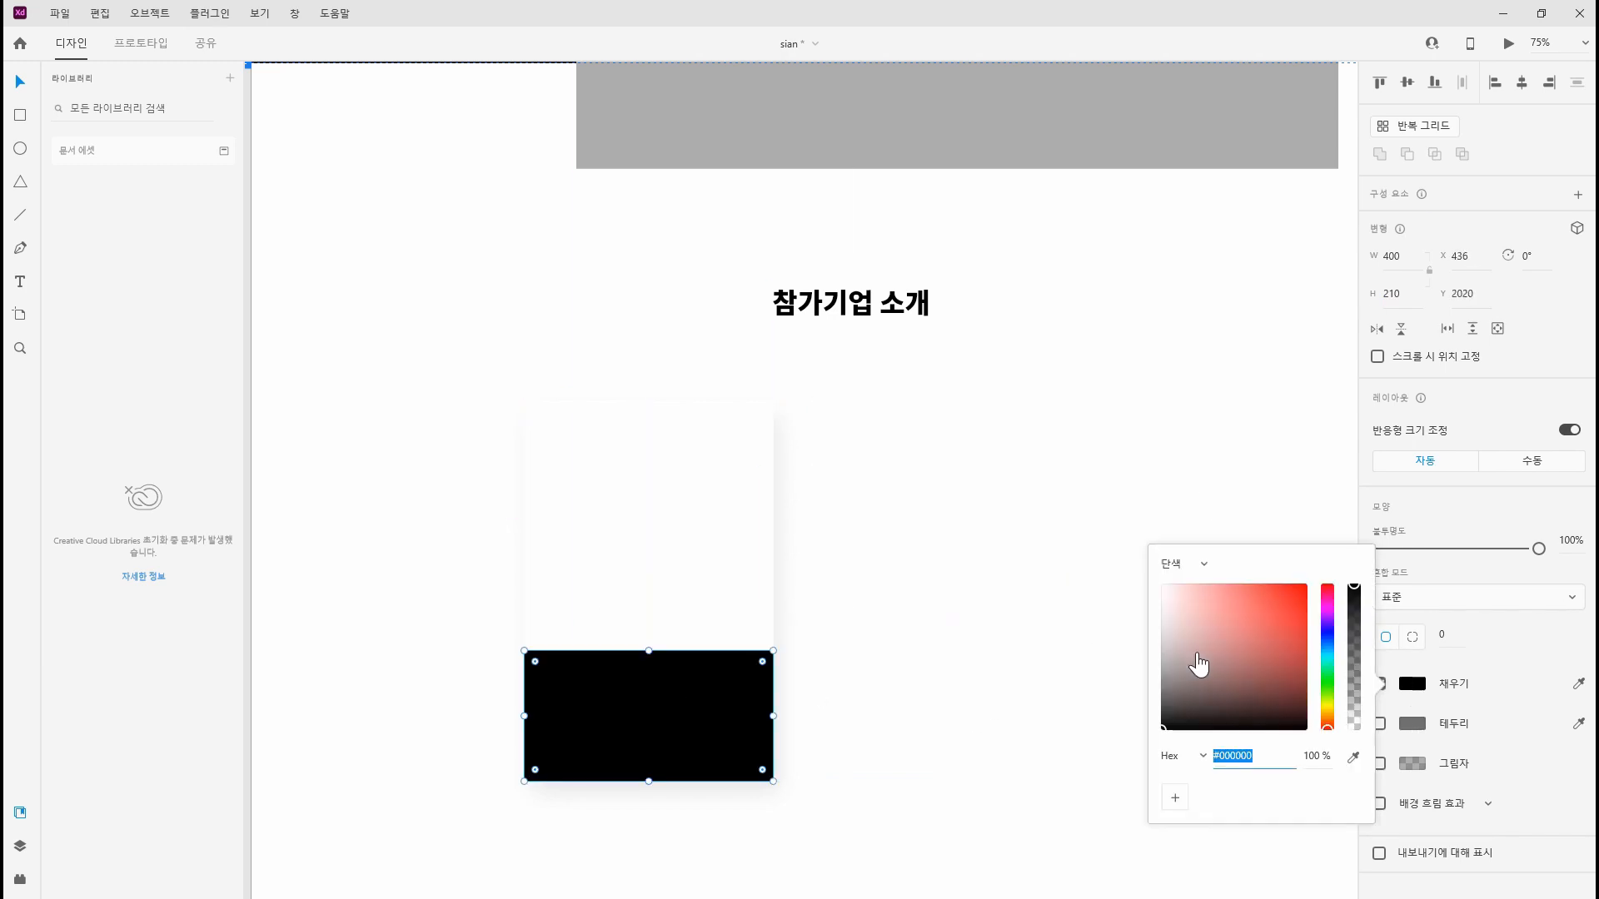
{"action": "left_click_drag", "start_coordinate": [1198, 664], "coordinate": [1123, 563]}
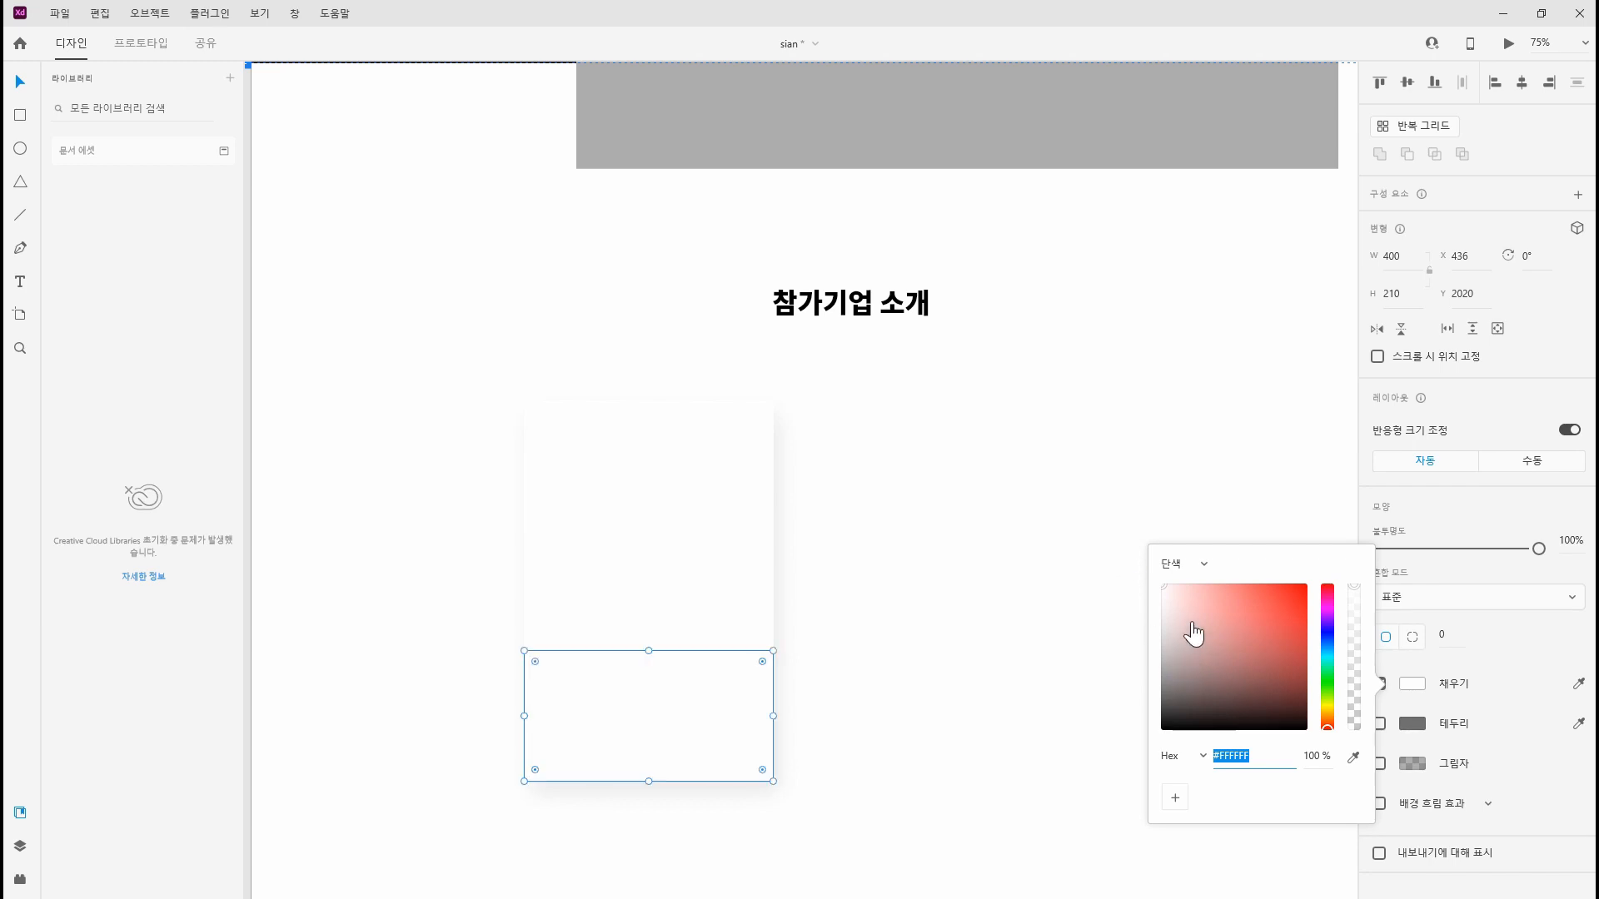
{"action": "left_click_drag", "start_coordinate": [1195, 636], "coordinate": [1129, 607]}
{"action": "left_click", "coordinate": [477, 666]}
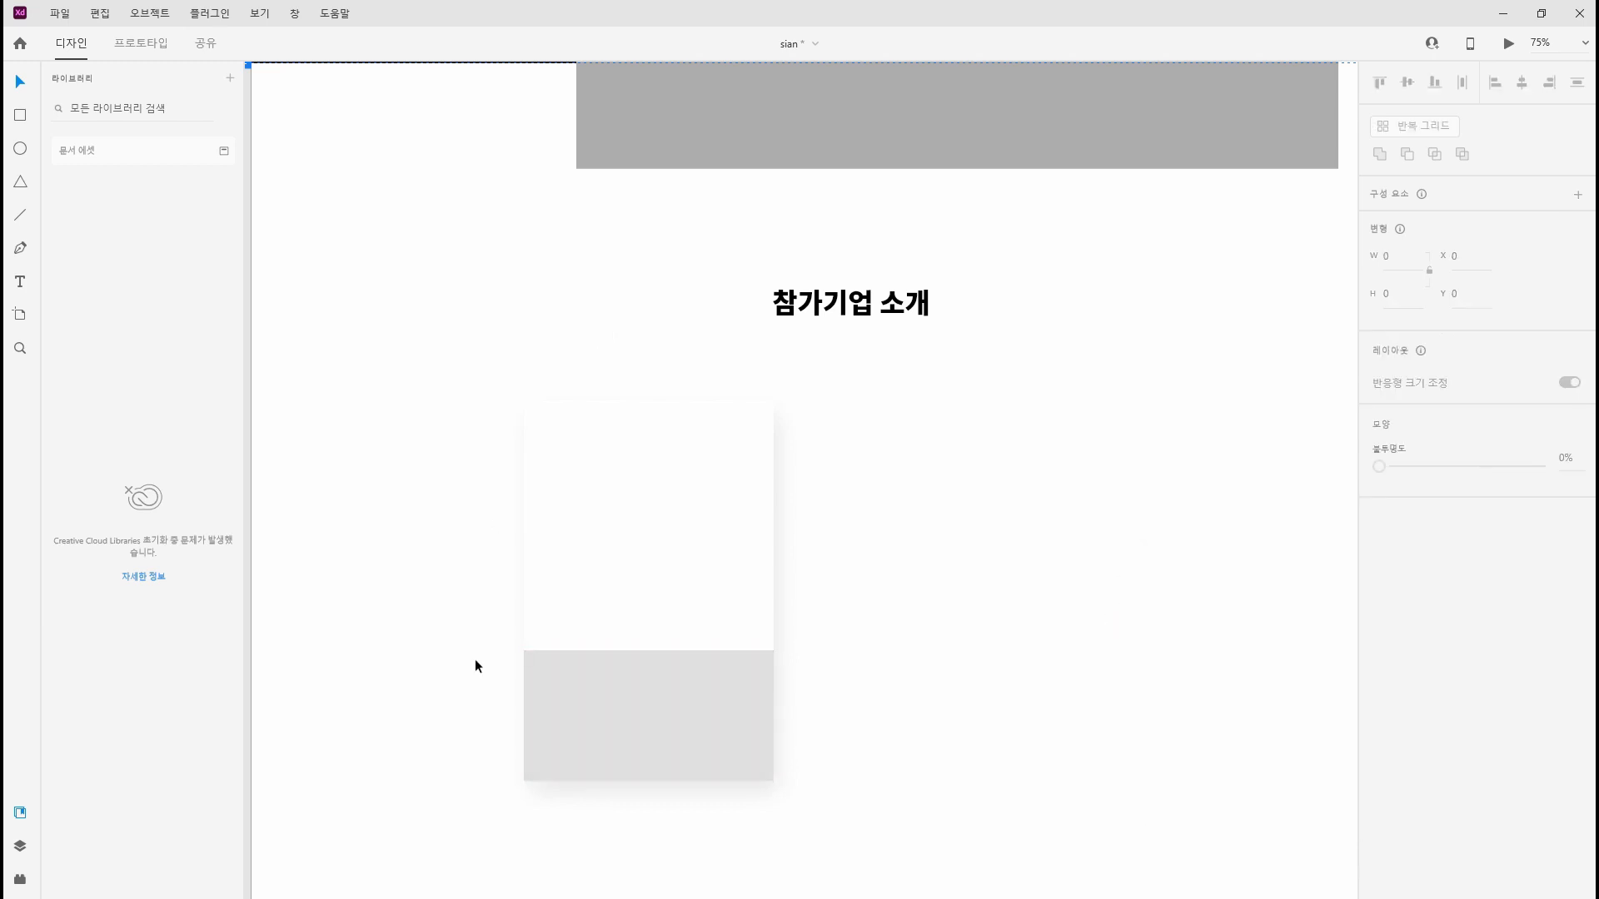
Add the company name placeholder text "회사명노출" on the card's light gray panel
{"action": "key", "text": "ctrl+2"}
{"action": "left_click_drag", "start_coordinate": [495, 810], "coordinate": [910, 240]}
{"action": "left_click", "coordinate": [617, 505]}
{"action": "left_click", "coordinate": [20, 282]}
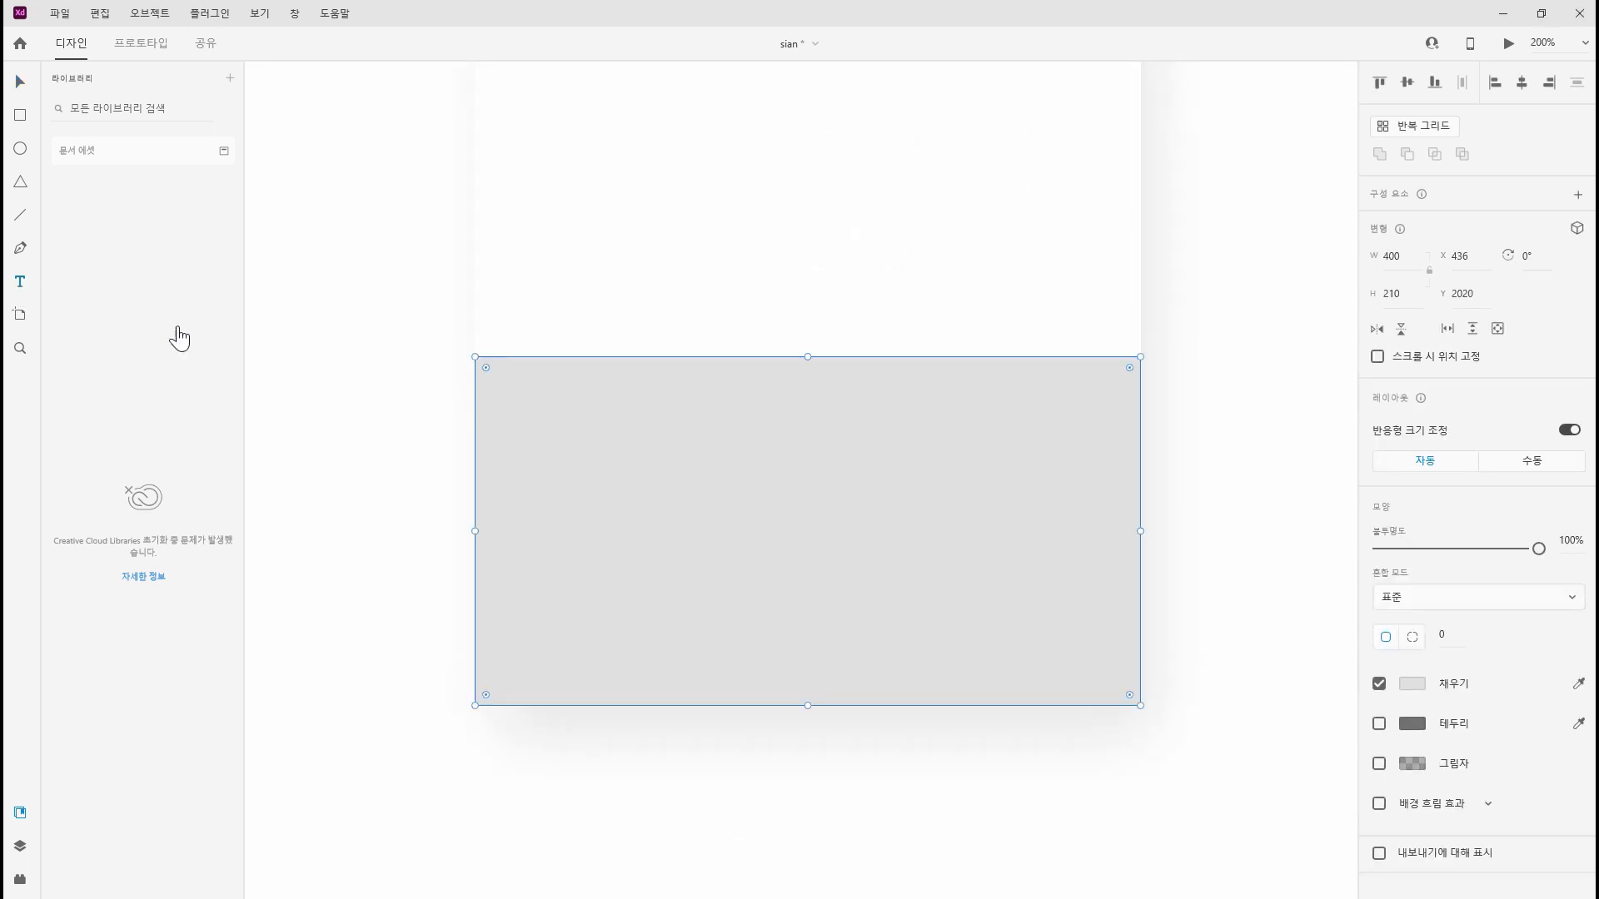
{"action": "left_click", "coordinate": [623, 457]}
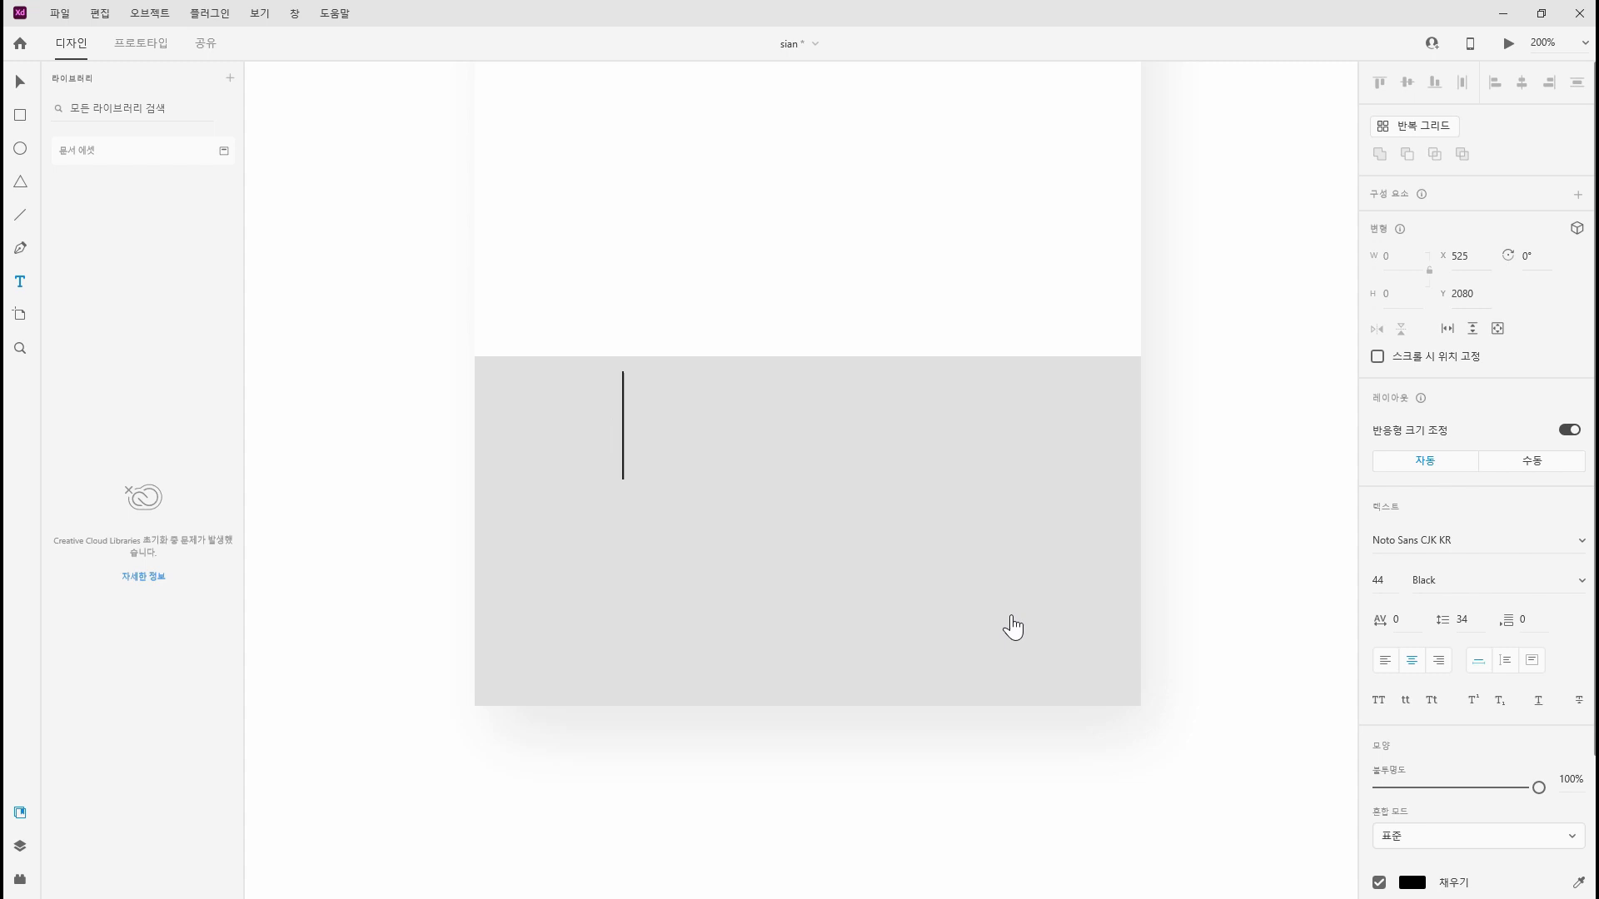
{"action": "type", "text": "회사명노출"}
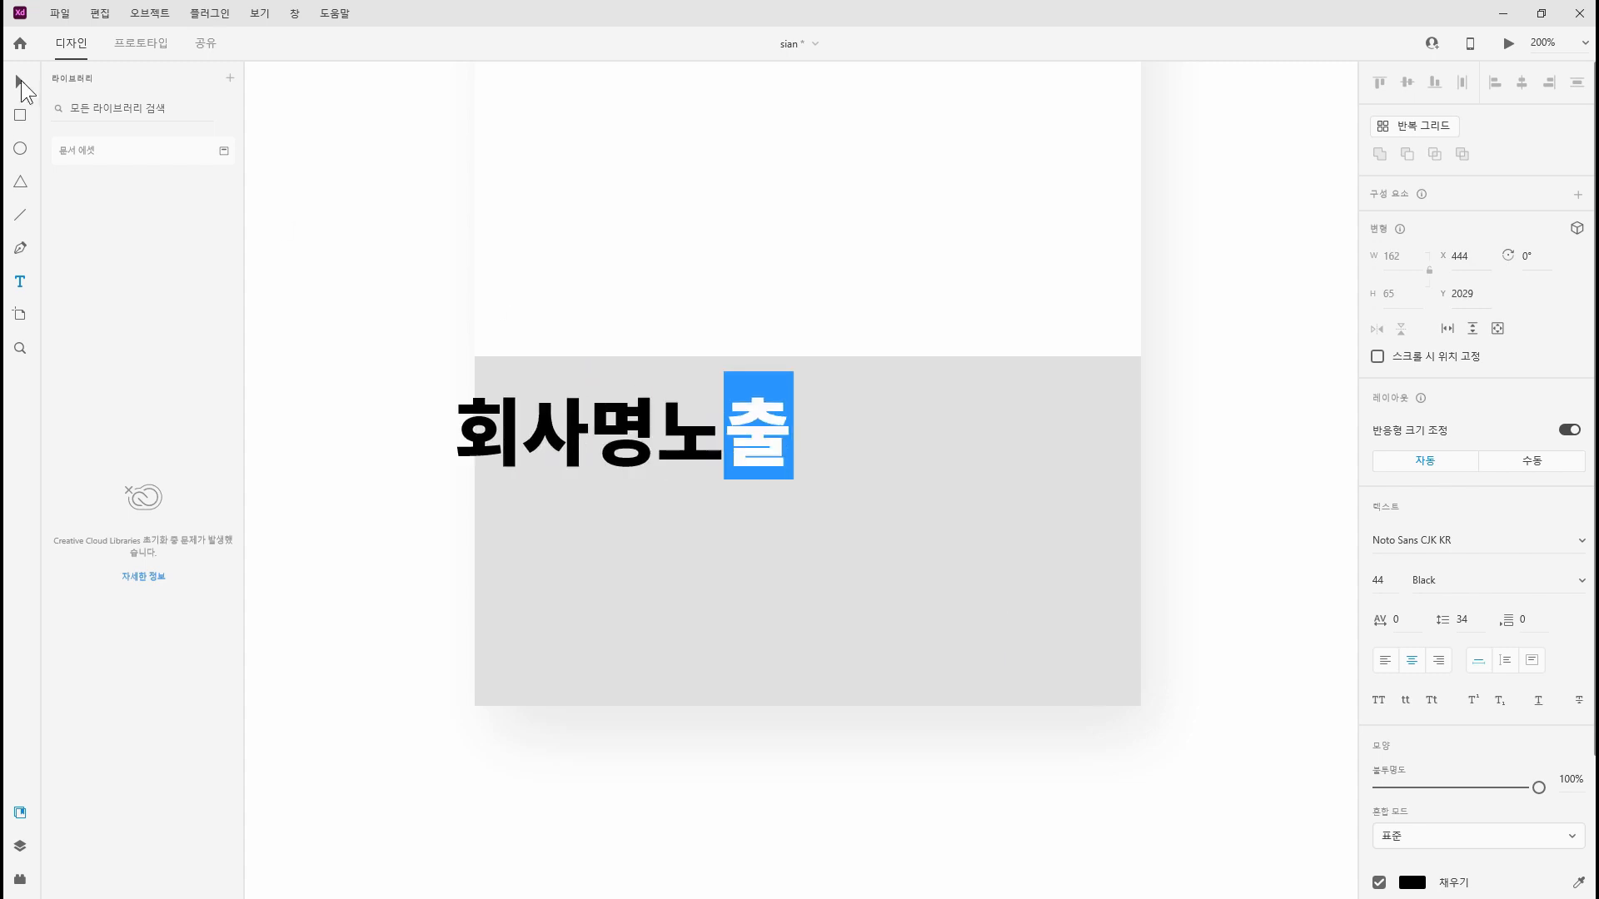
Set the company name text to size 24 in Bold and place it near the gray panel's upper-left corner at Y 2050
{"action": "left_click", "coordinate": [21, 81]}
{"action": "left_click", "coordinate": [668, 549]}
{"action": "left_click", "coordinate": [625, 440]}
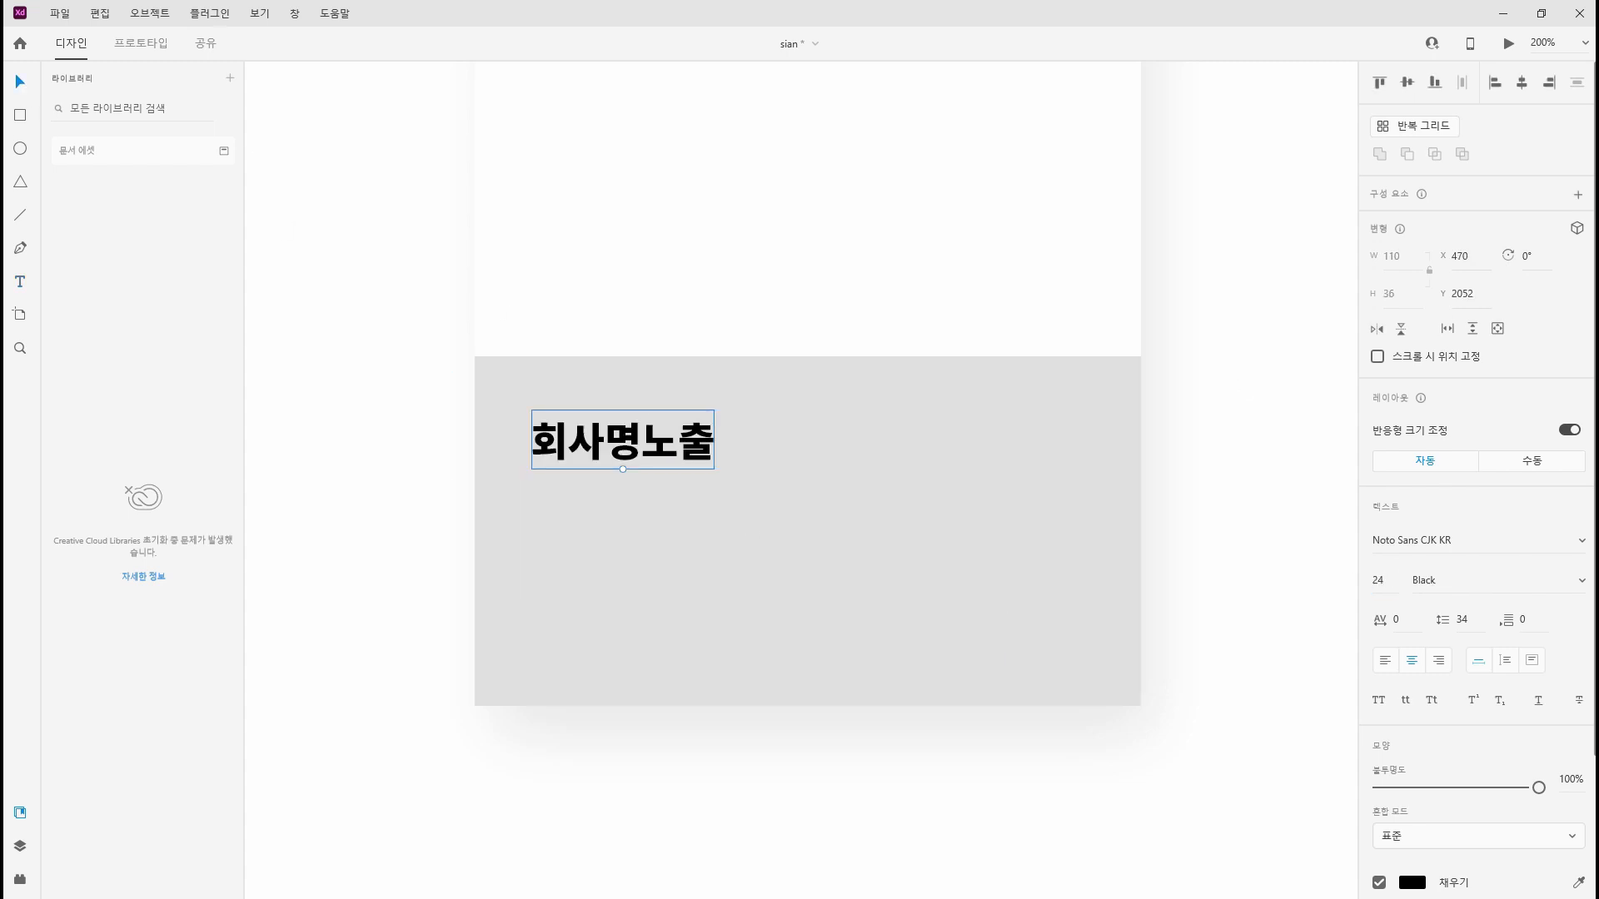
{"action": "left_click", "coordinate": [1580, 580]}
{"action": "left_click", "coordinate": [1503, 551]}
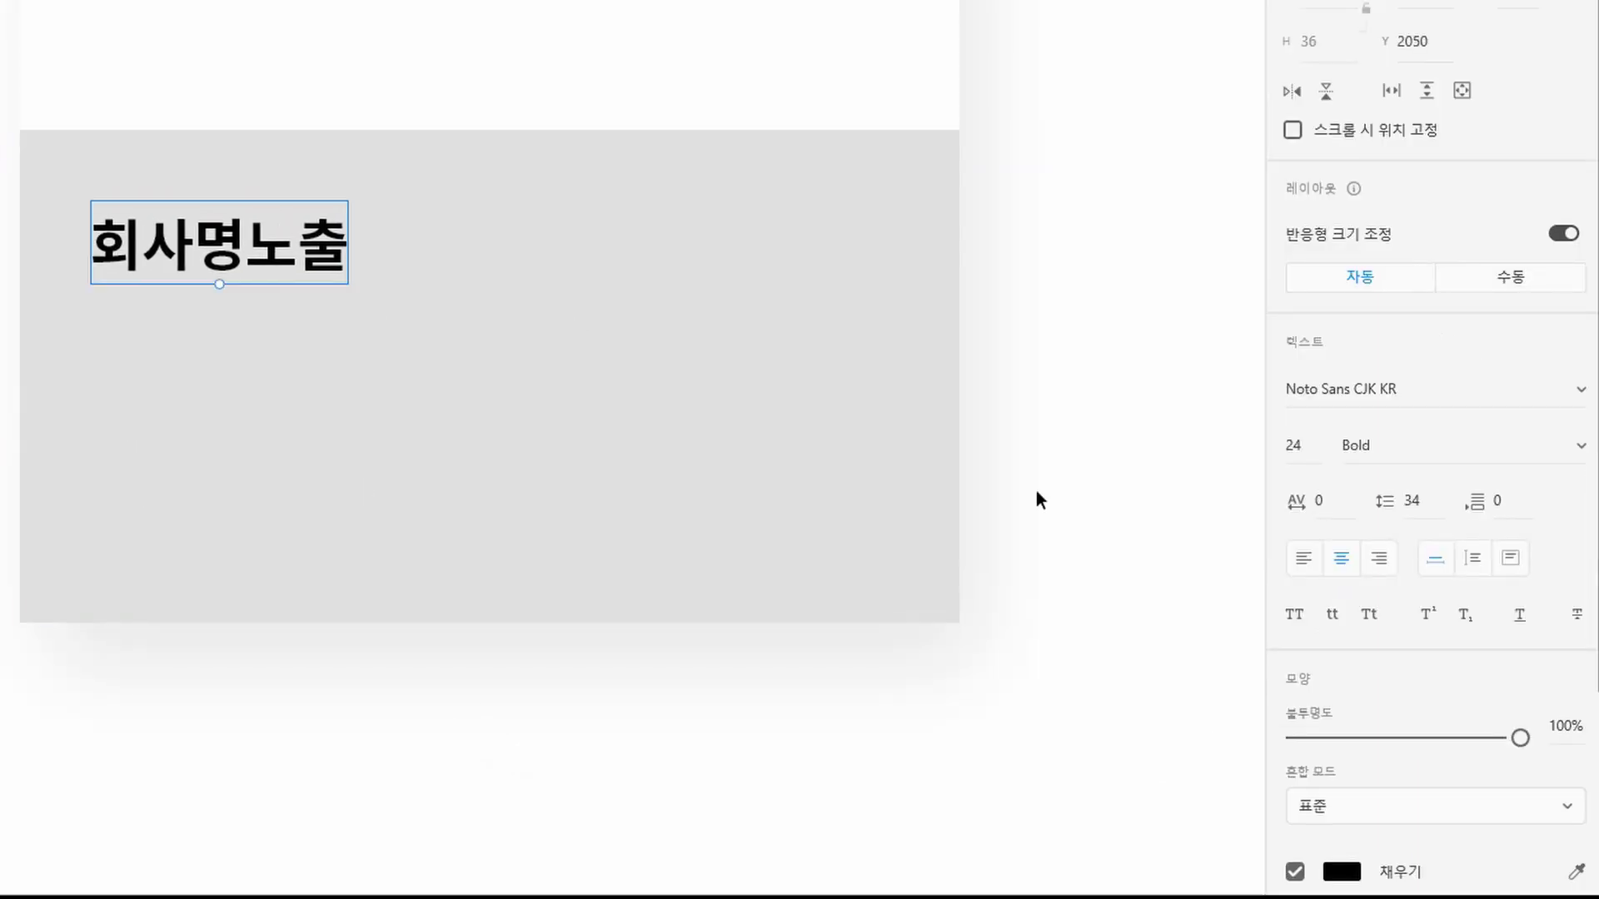
Add the description placeholder text "어느별에서왔니 회사소개가 나옵니다." below the company name on the gray panel
{"action": "left_click", "coordinate": [143, 364]}
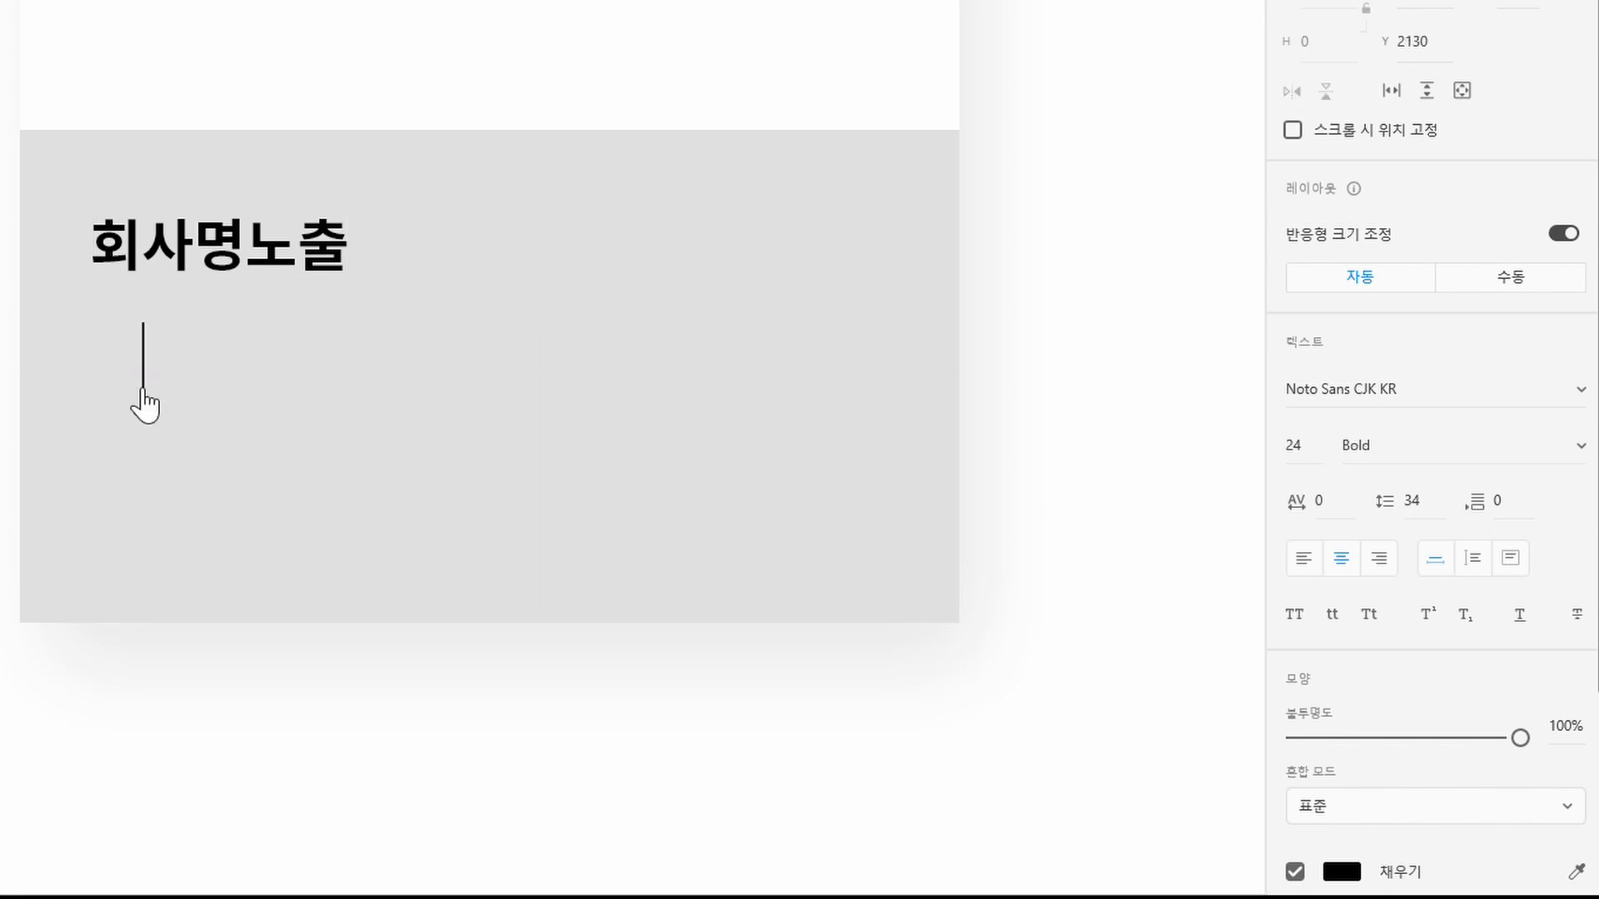
{"action": "type", "text": "어느별에서왔니"}
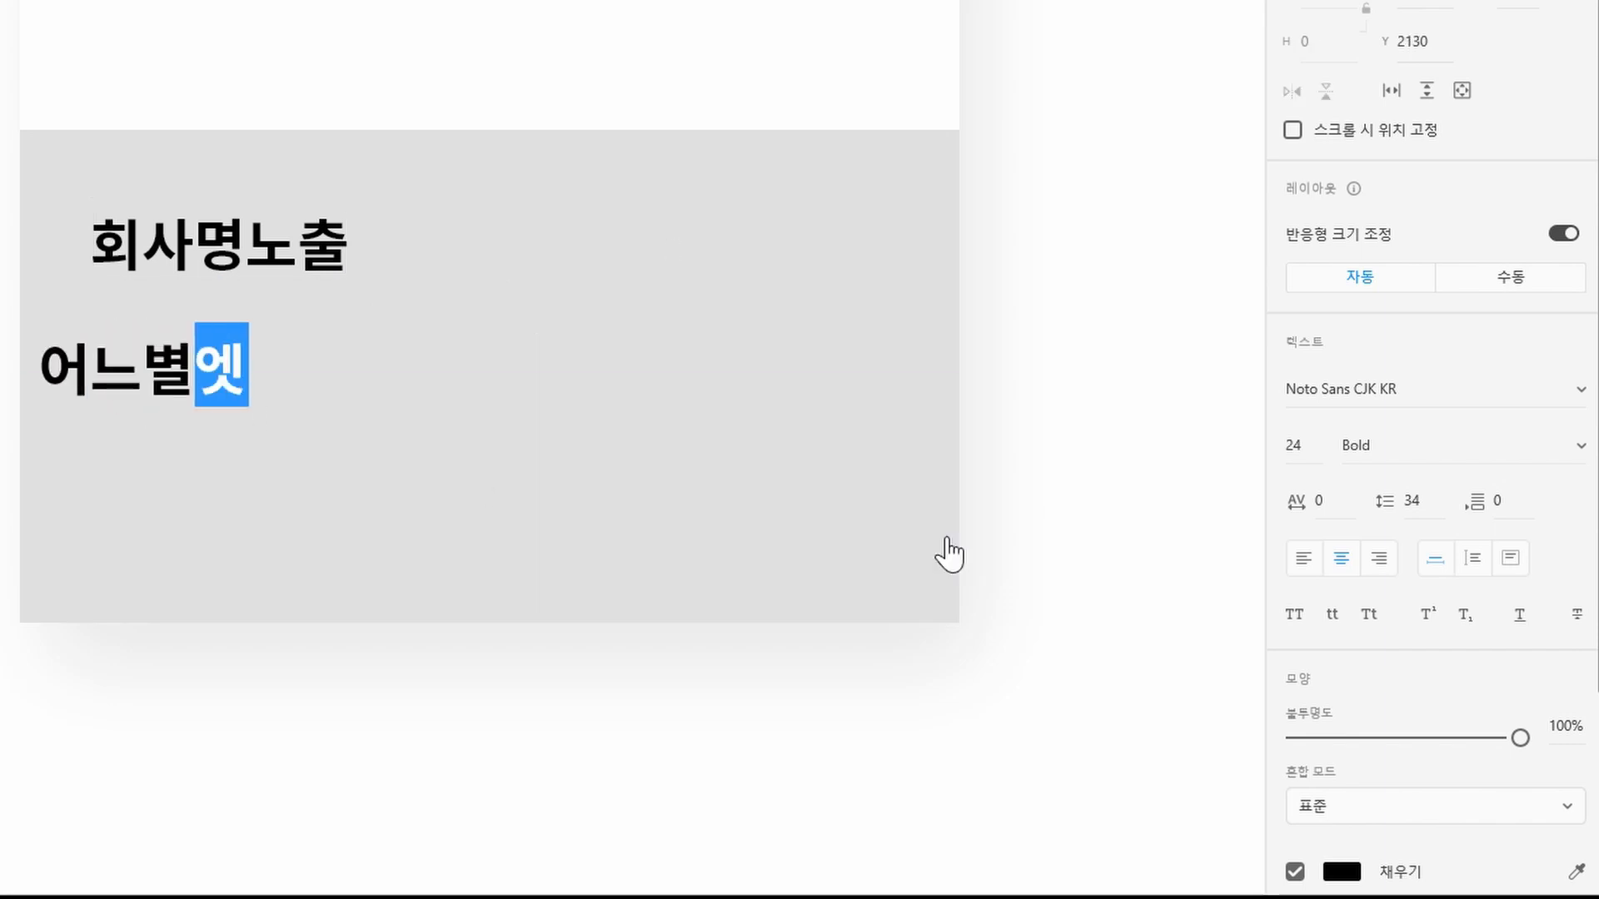
{"action": "type", "text": " 서브"}
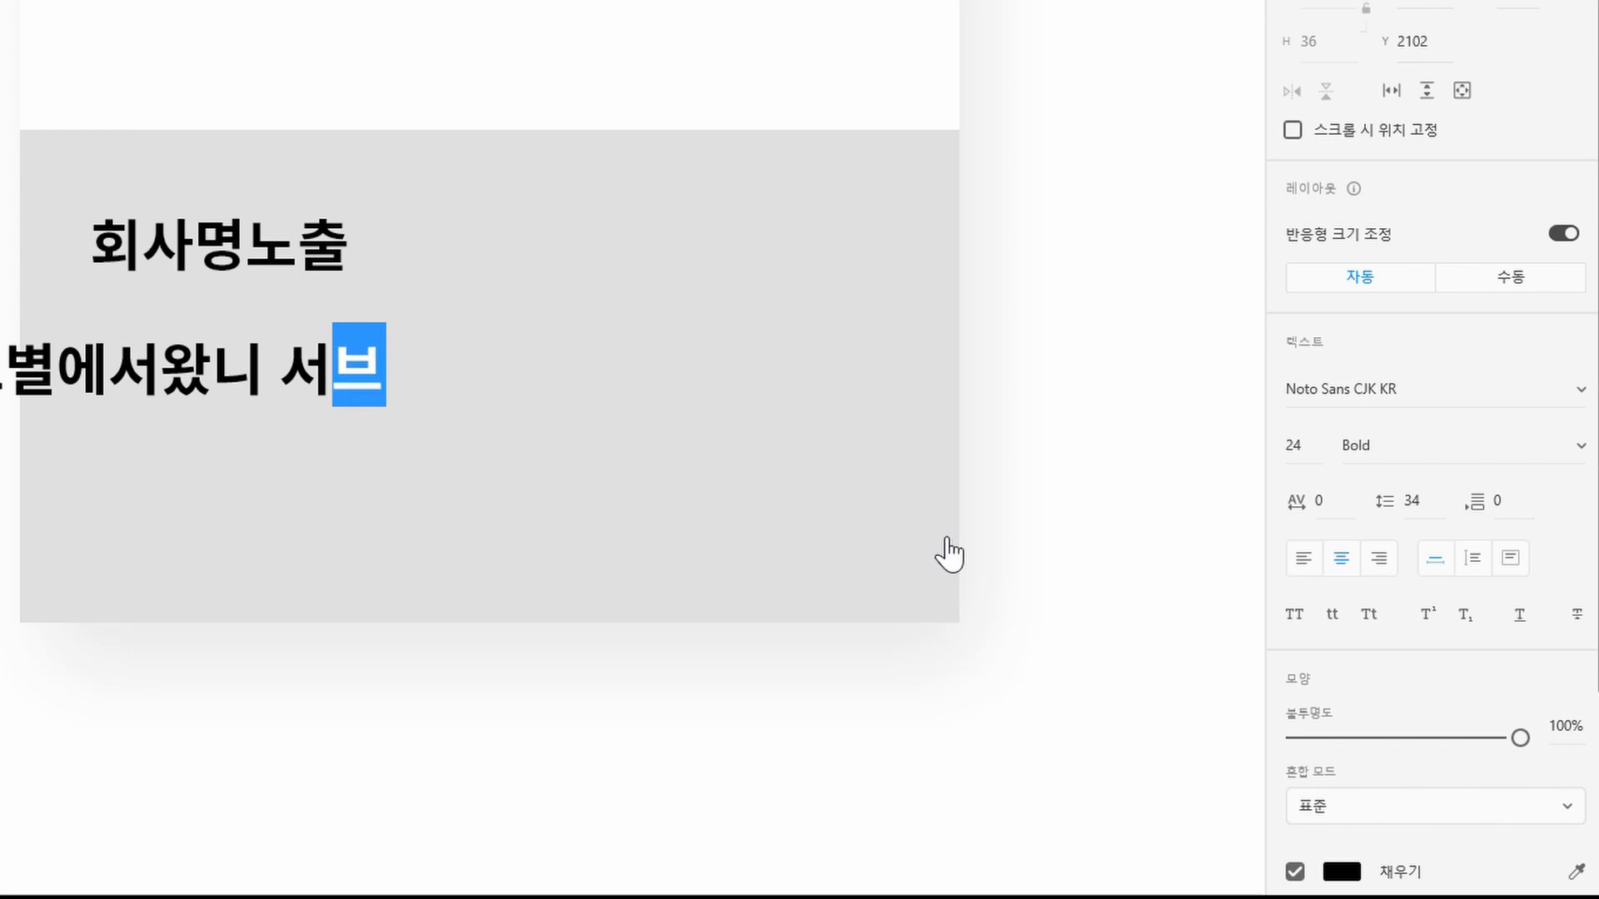
{"action": "key", "text": "BackSpace"}
{"action": "key", "text": "BackSpace"}
{"action": "key", "text": "BackSpace"}
{"action": "type", "text": "회사소개가 나옵니다."}
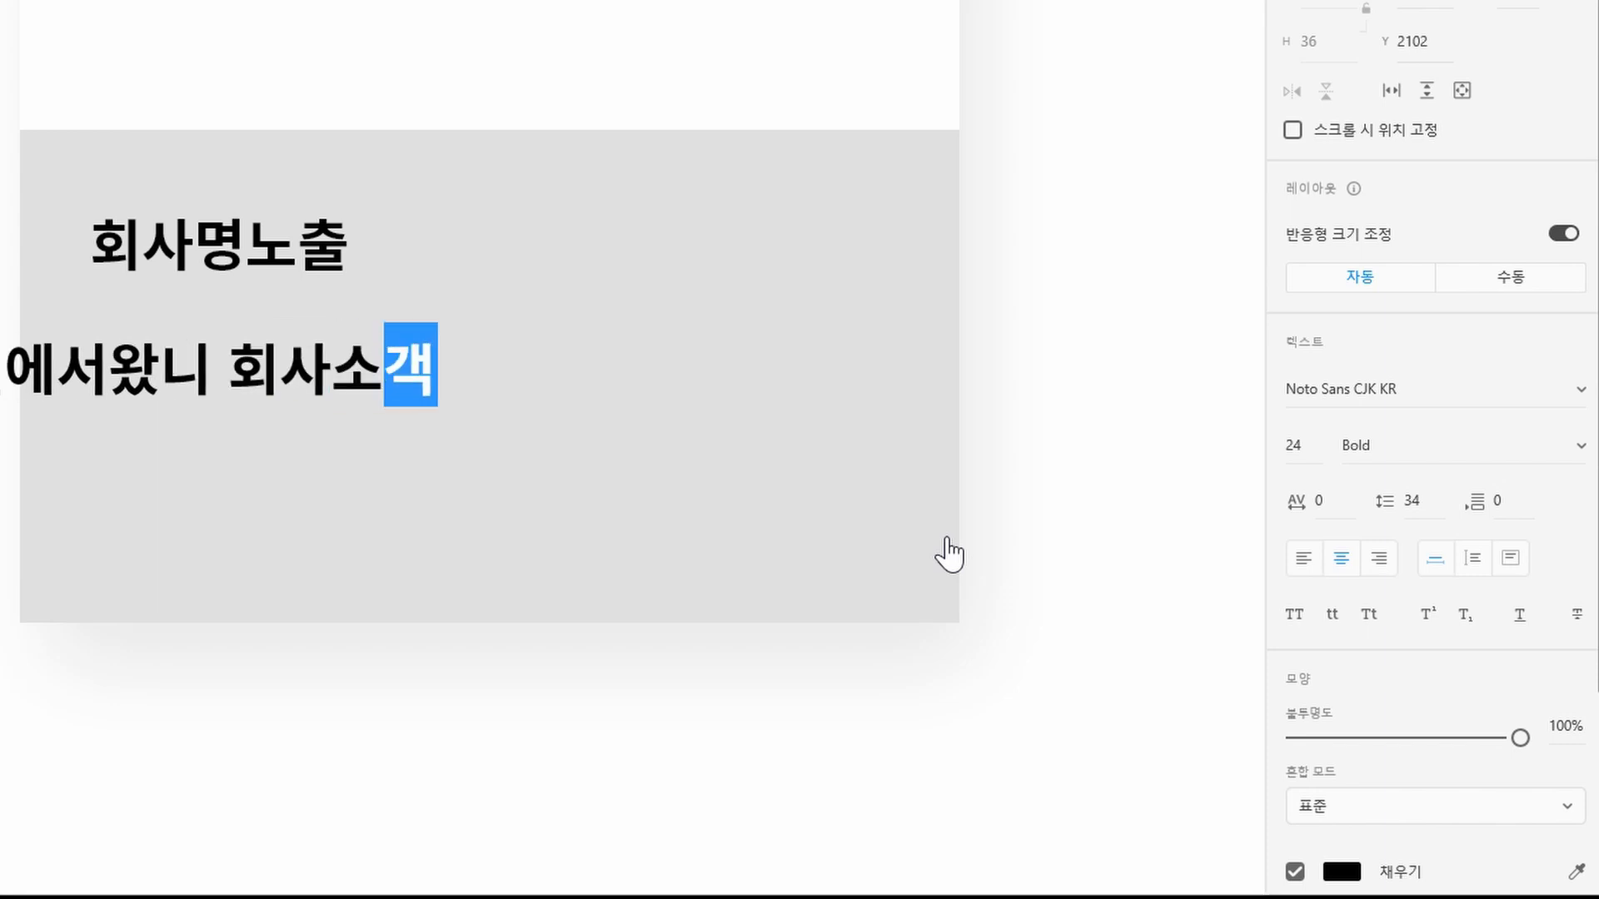
{"action": "double_click", "coordinate": [337, 368]}
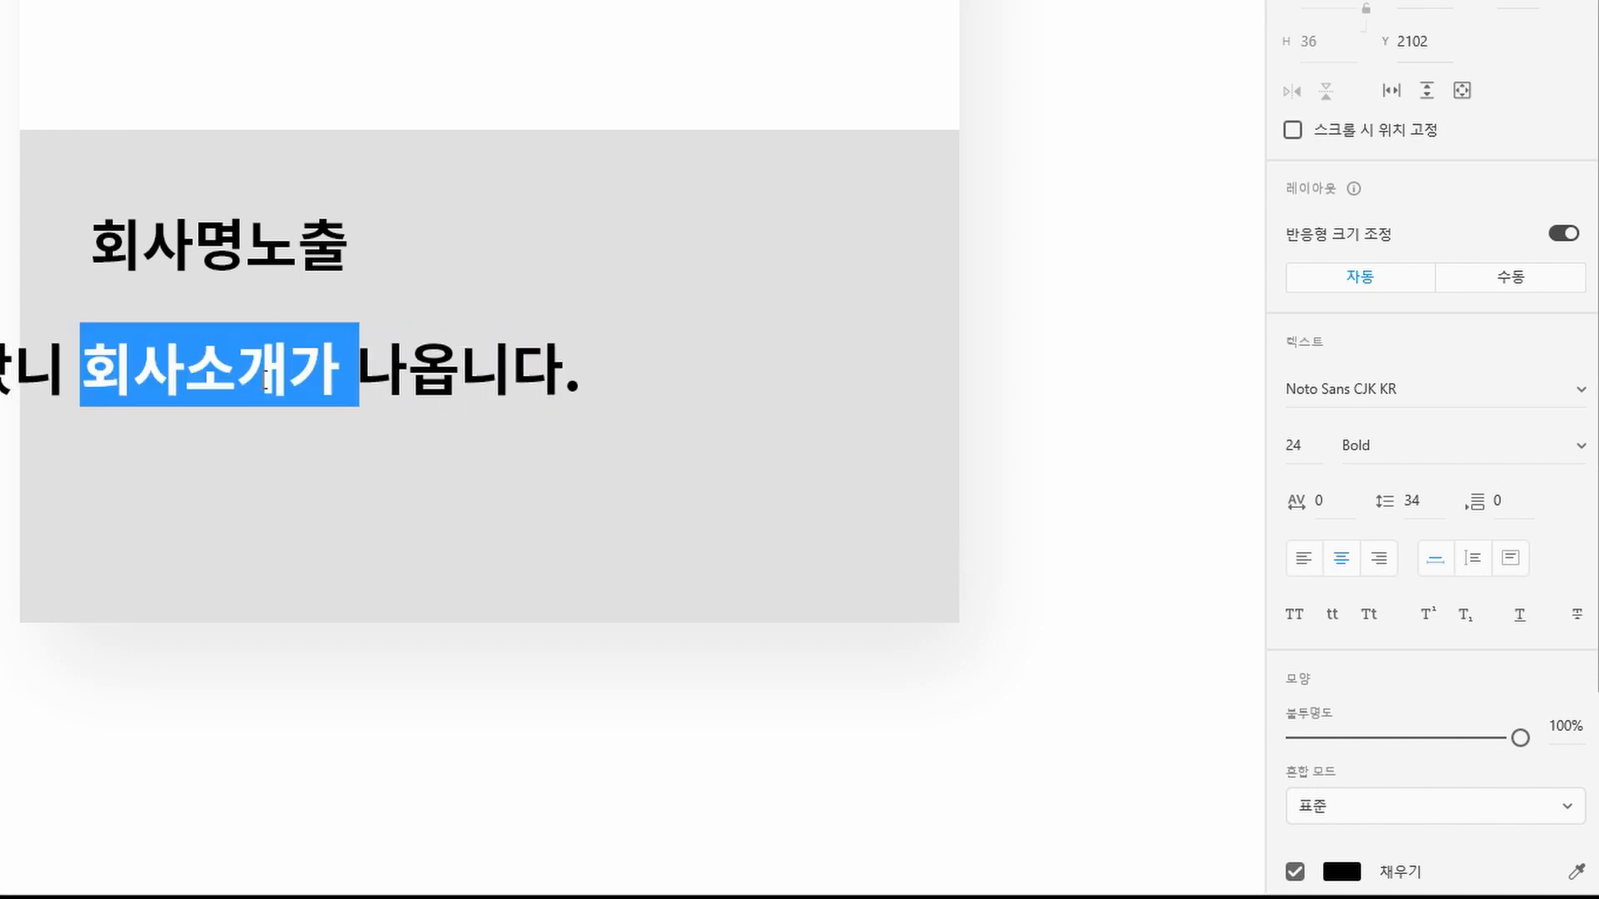
{"action": "left_click", "coordinate": [66, 368]}
{"action": "key", "text": "Escape"}
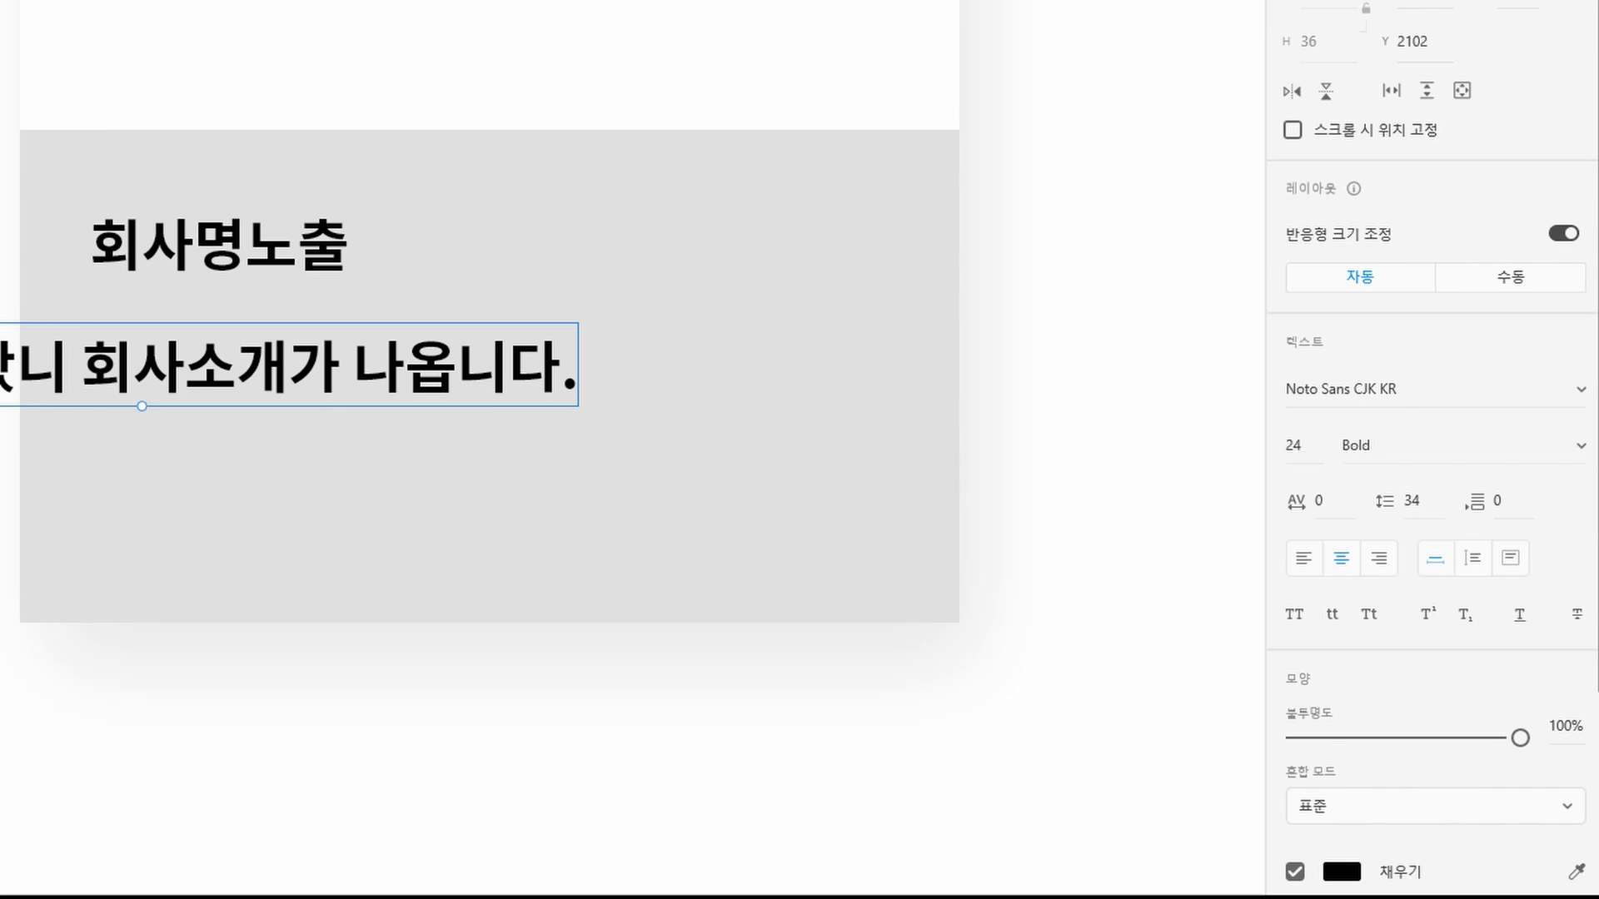
Set the description text to size 16 in Regular with a line spacing of 26
{"action": "left_click_drag", "start_coordinate": [556, 371], "coordinate": [719, 375]}
{"action": "left_click", "coordinate": [1296, 446]}
{"action": "type", "text": "16"}
{"action": "key", "text": "Return"}
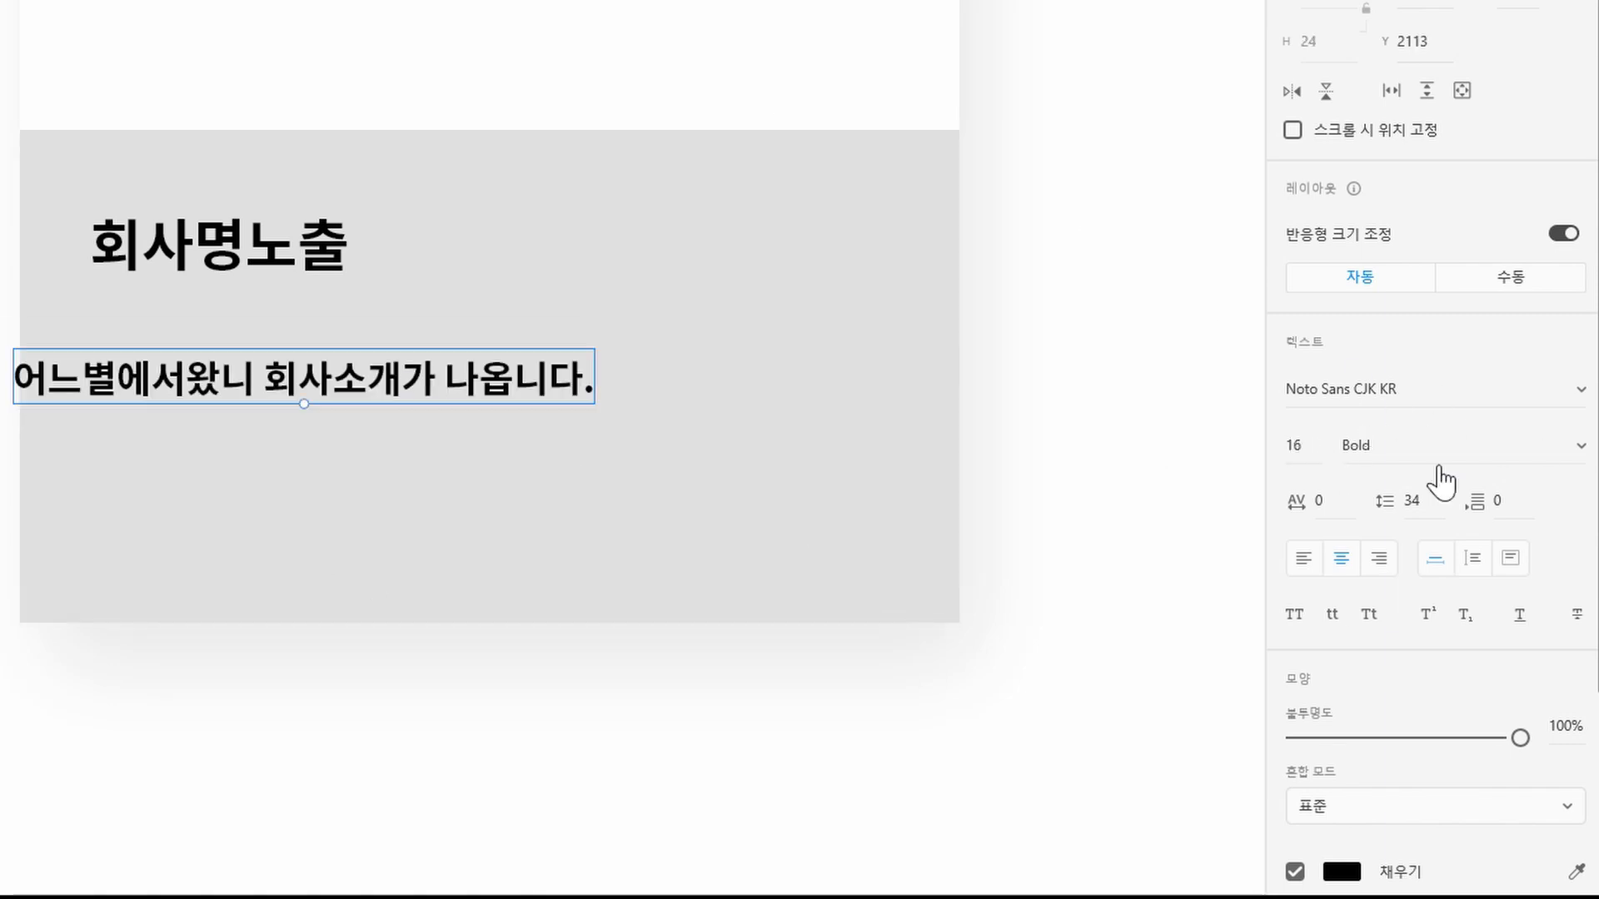
{"action": "left_click", "coordinate": [1370, 508]}
{"action": "type", "text": "26"}
{"action": "key", "text": "Return"}
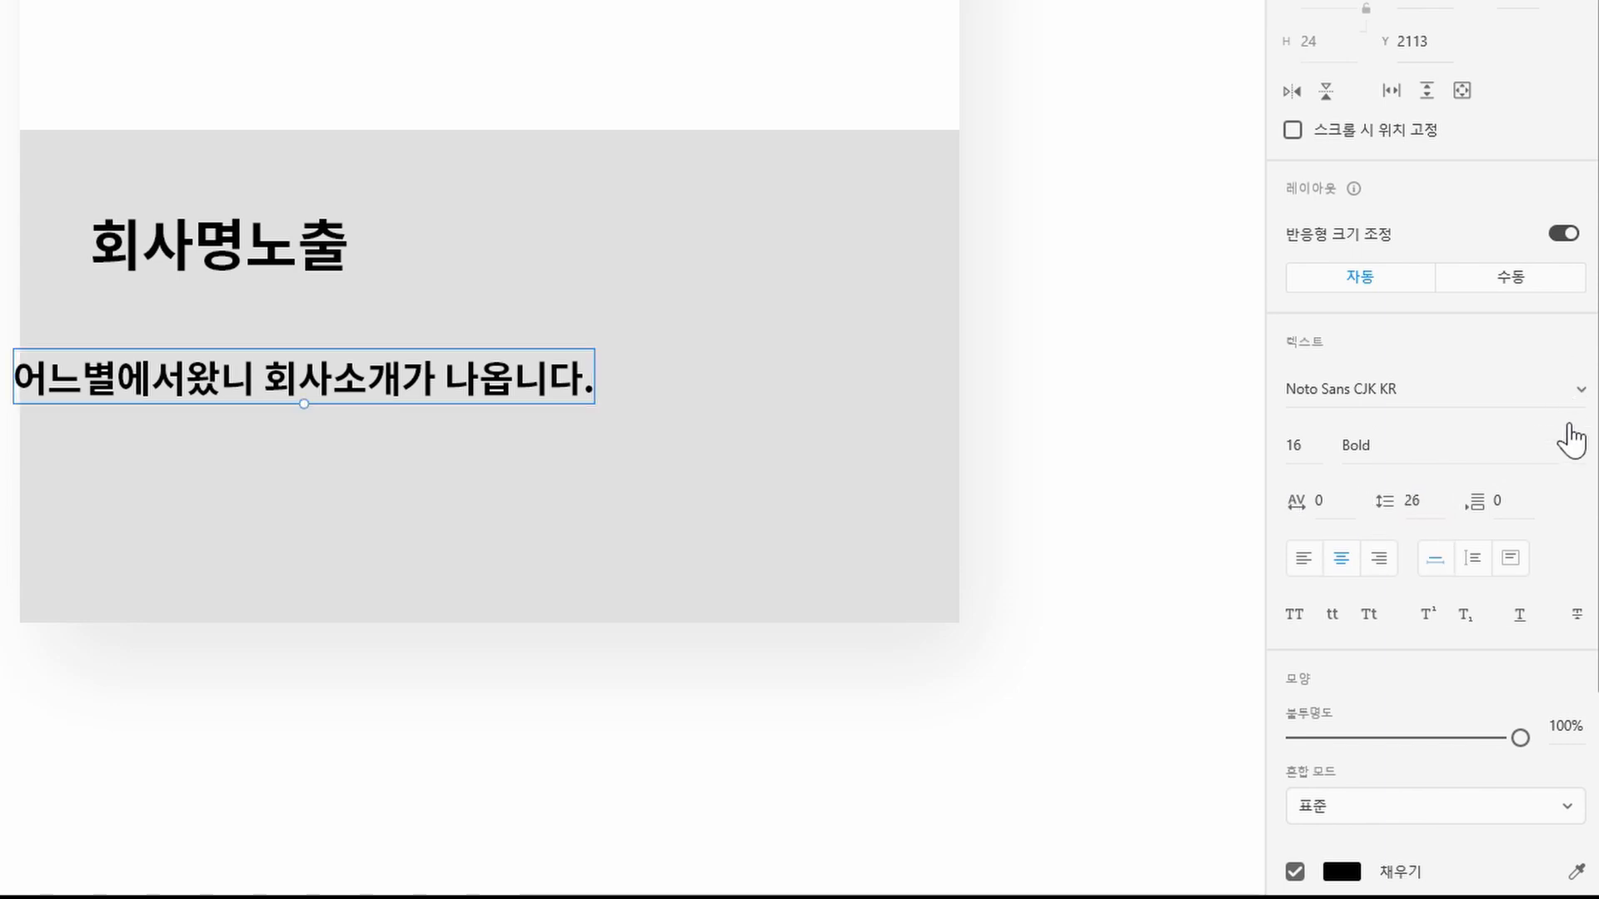
{"action": "left_click", "coordinate": [1574, 443]}
{"action": "left_click", "coordinate": [1495, 347]}
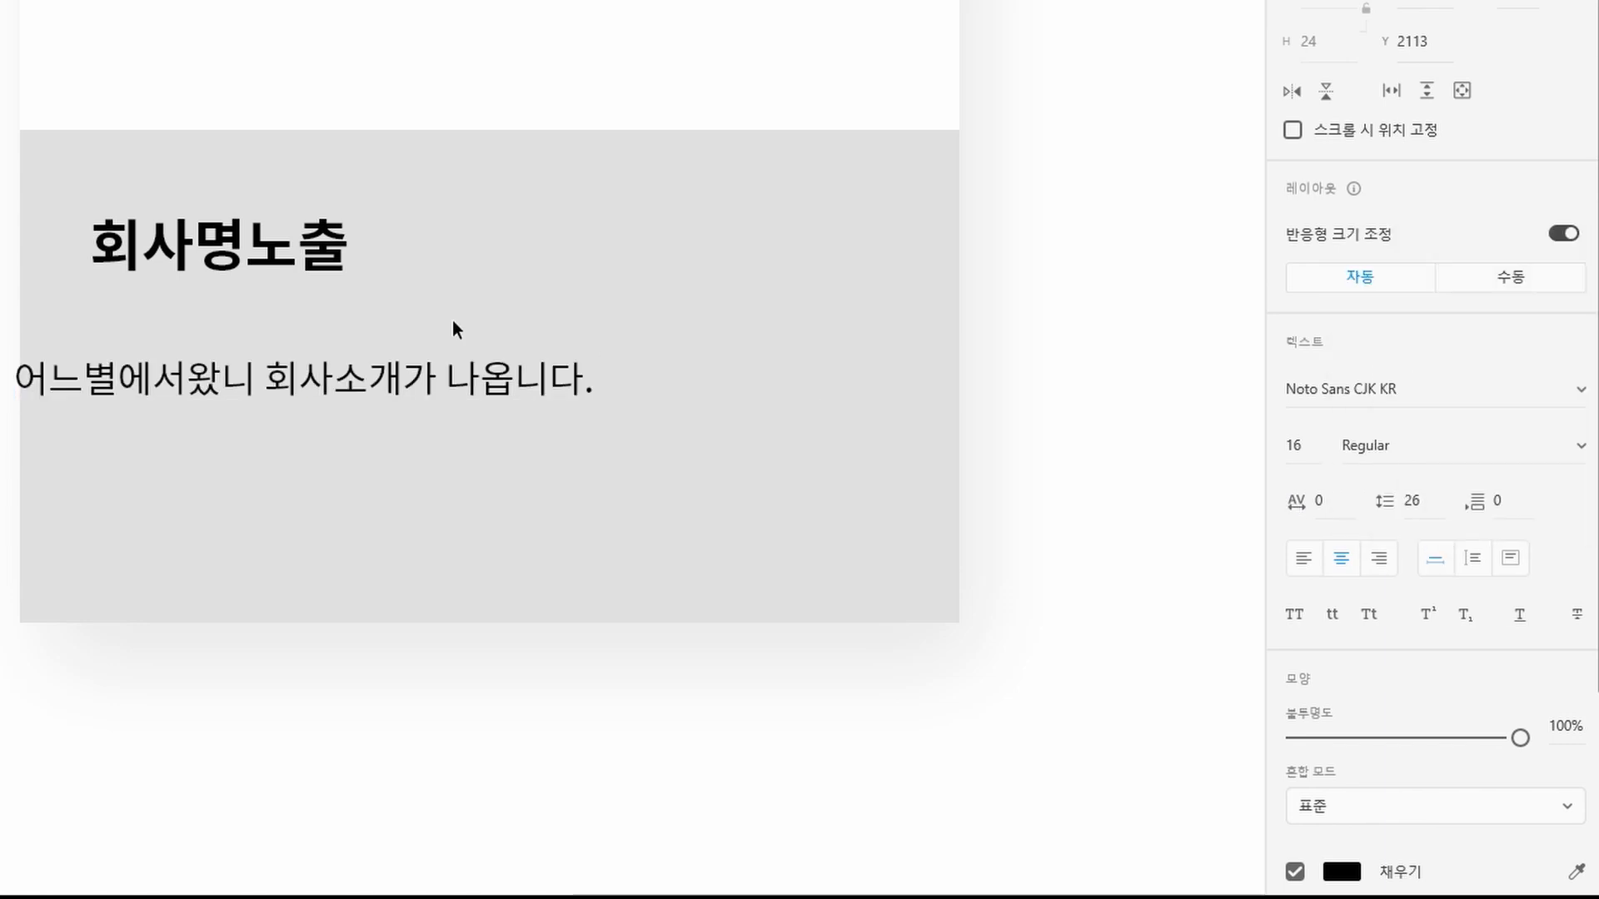
Fill the description with #666 and align it with the company name's left edge at Y 2106
{"action": "left_click", "coordinate": [1339, 870]}
{"action": "type", "text": "666"}
{"action": "key", "text": "Return"}
{"action": "left_click_drag", "start_coordinate": [512, 378], "coordinate": [541, 319]}
{"action": "key", "text": "shift+Down"}
{"action": "key", "text": "shift+Down"}
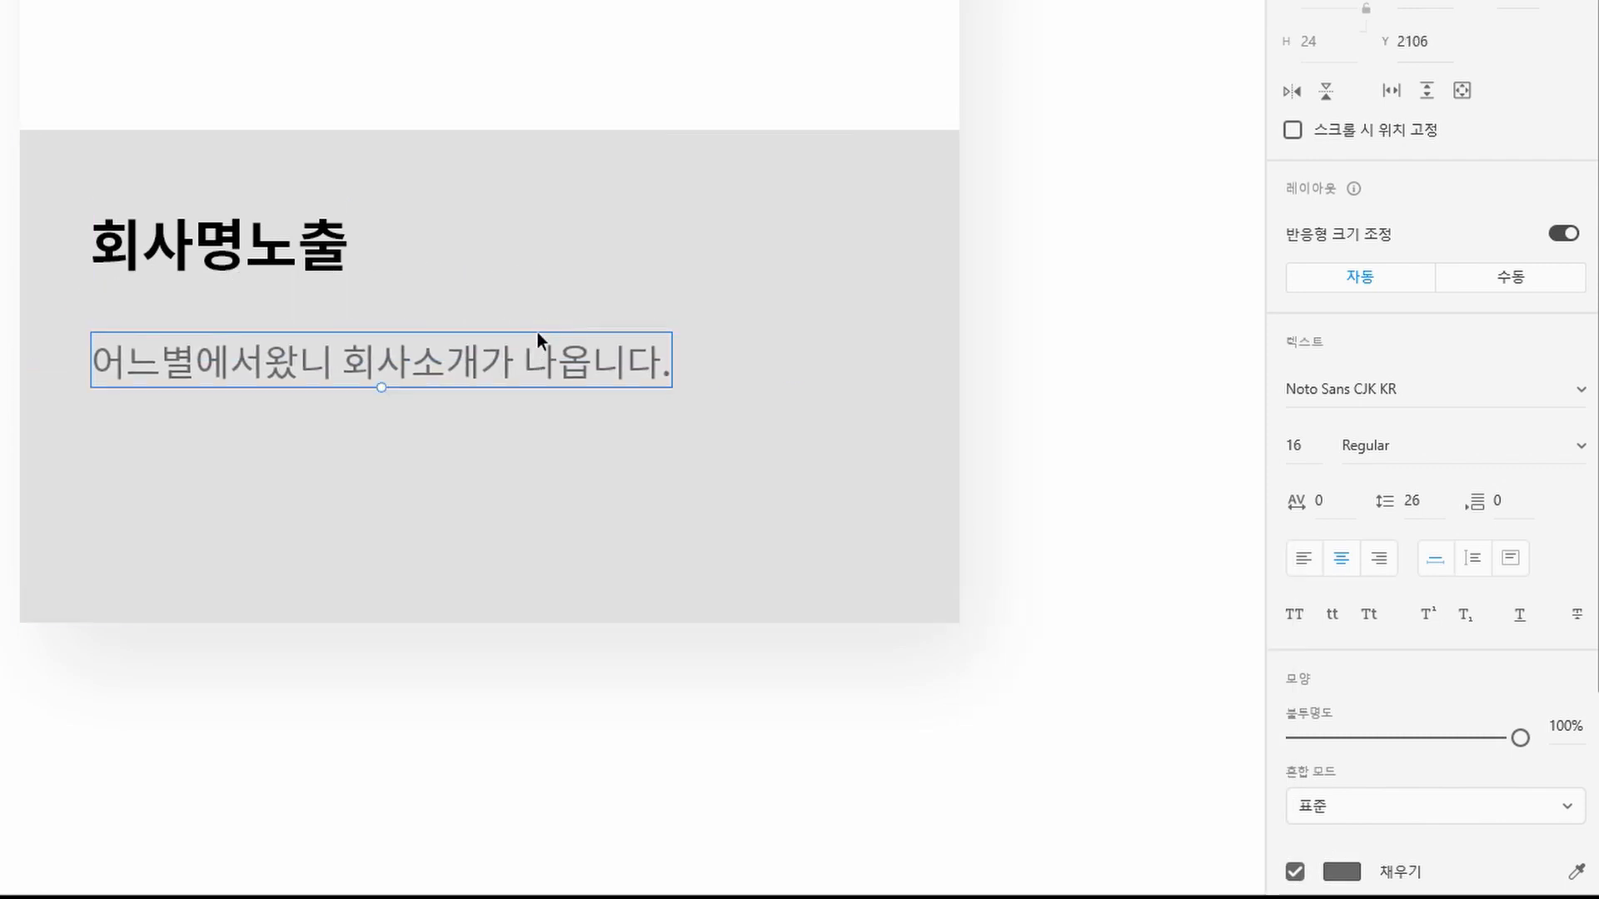
Append a second copy of the sentence to the description and left-align the text
{"action": "double_click", "coordinate": [538, 358]}
{"action": "key", "text": "ctrl+c"}
{"action": "key", "text": "Right"}
{"action": "key", "text": "ctrl+v"}
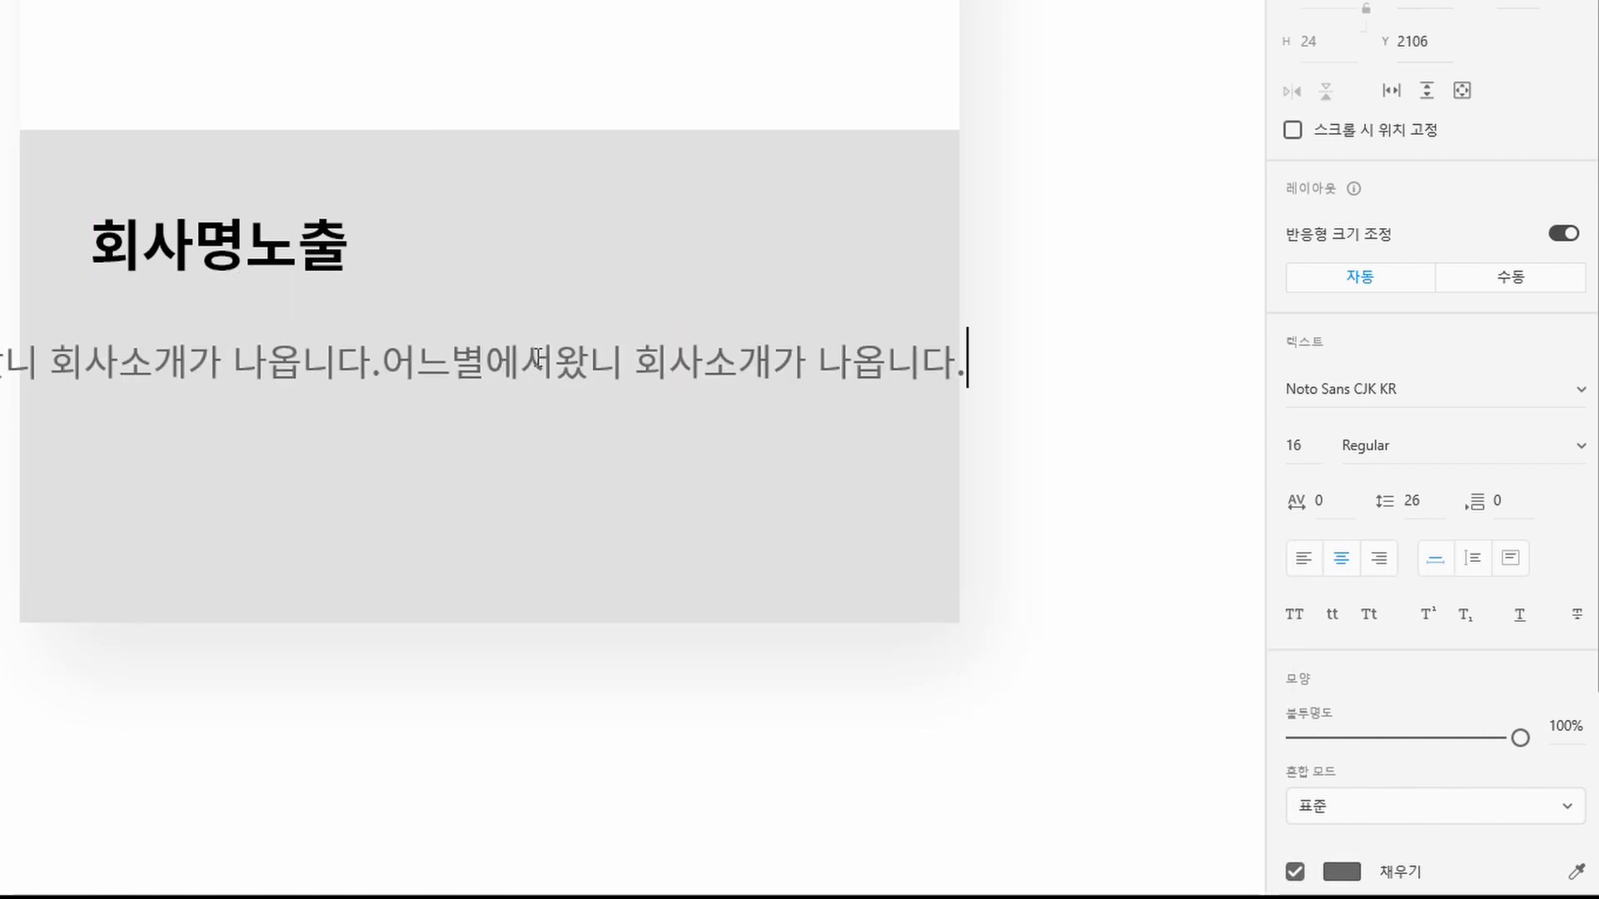
{"action": "key", "text": "Escape"}
{"action": "left_click", "coordinate": [1303, 558]}
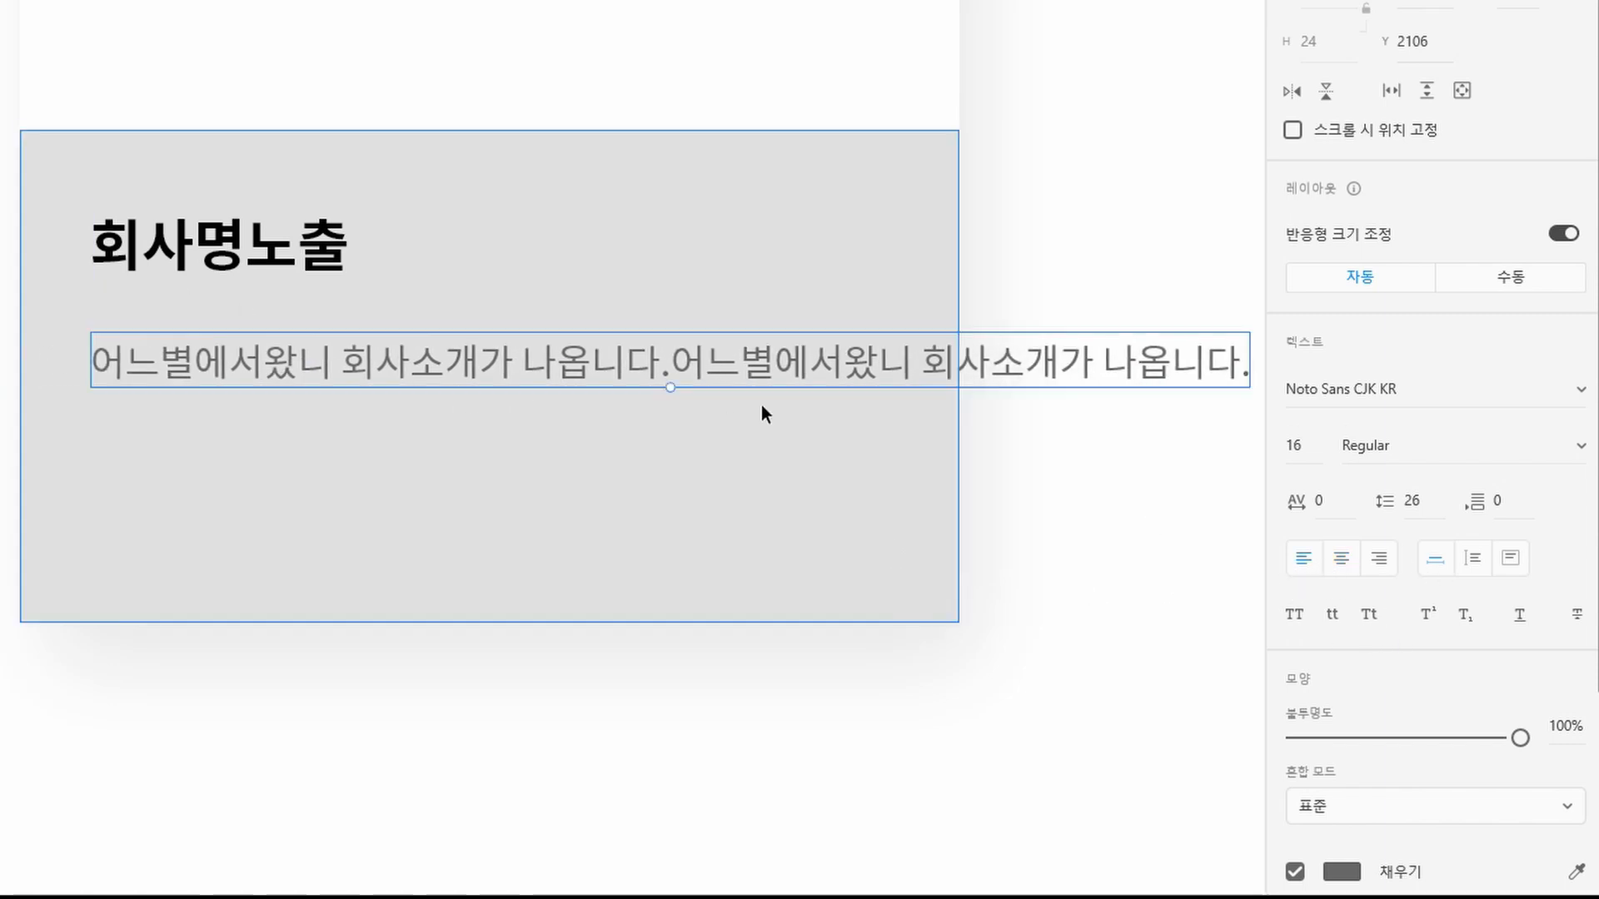
Break the description onto a second line after the second "어느별에서"
{"action": "double_click", "coordinate": [926, 384]}
{"action": "left_click", "coordinate": [849, 363]}
{"action": "key", "text": "Return"}
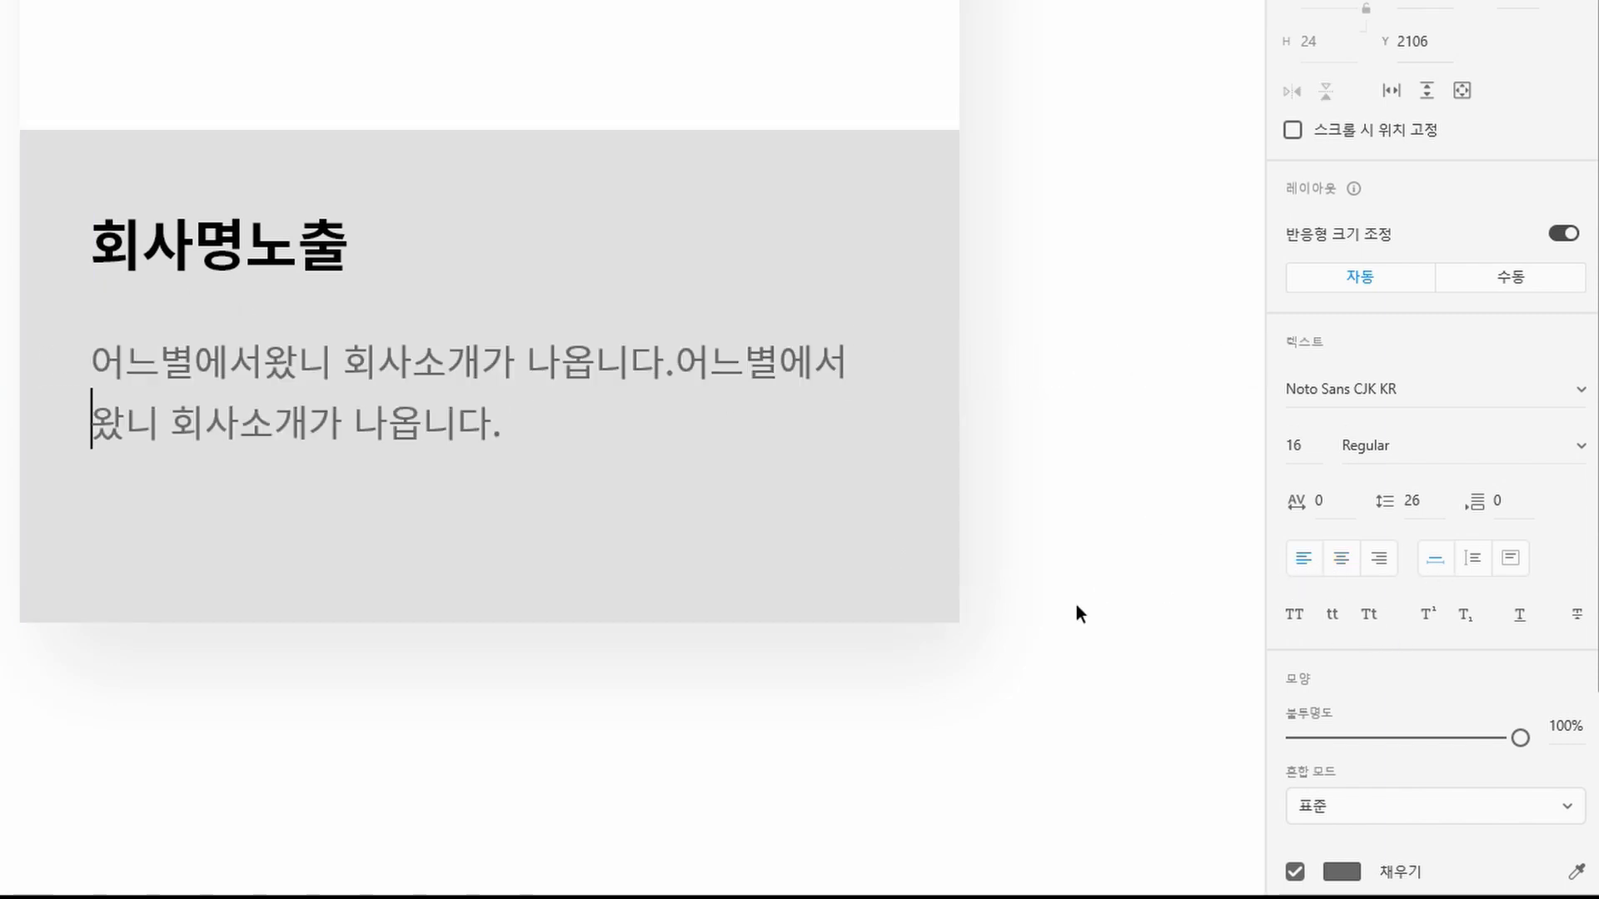
Append a third copy of the sentence and wrap it so the third line starts with "가 나옵니다."
{"action": "left_click", "coordinate": [509, 433]}
{"action": "key", "text": "ctrl+v"}
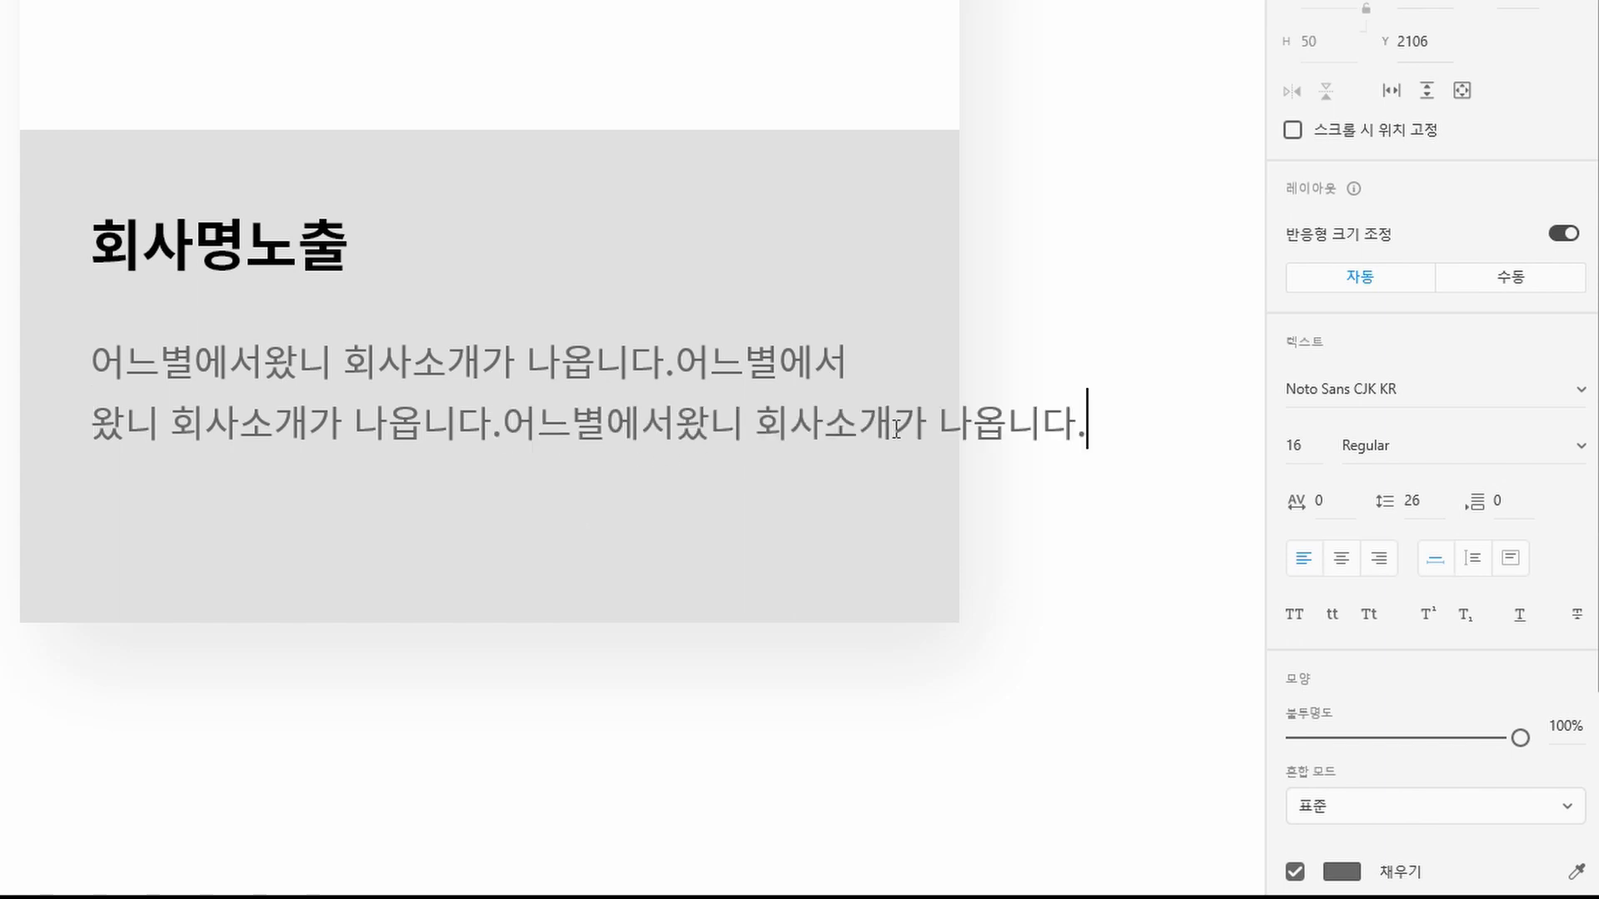
{"action": "key", "text": "Left"}
{"action": "key", "text": "Left"}
{"action": "key", "text": "Left"}
{"action": "key", "text": "Left"}
{"action": "key", "text": "Left"}
{"action": "key", "text": "Return"}
{"action": "key", "text": "Left"}
{"action": "key", "text": "Left"}
{"action": "key", "text": "Left"}
{"action": "key", "text": "Left"}
{"action": "key", "text": "Right"}
{"action": "key", "text": "Return"}
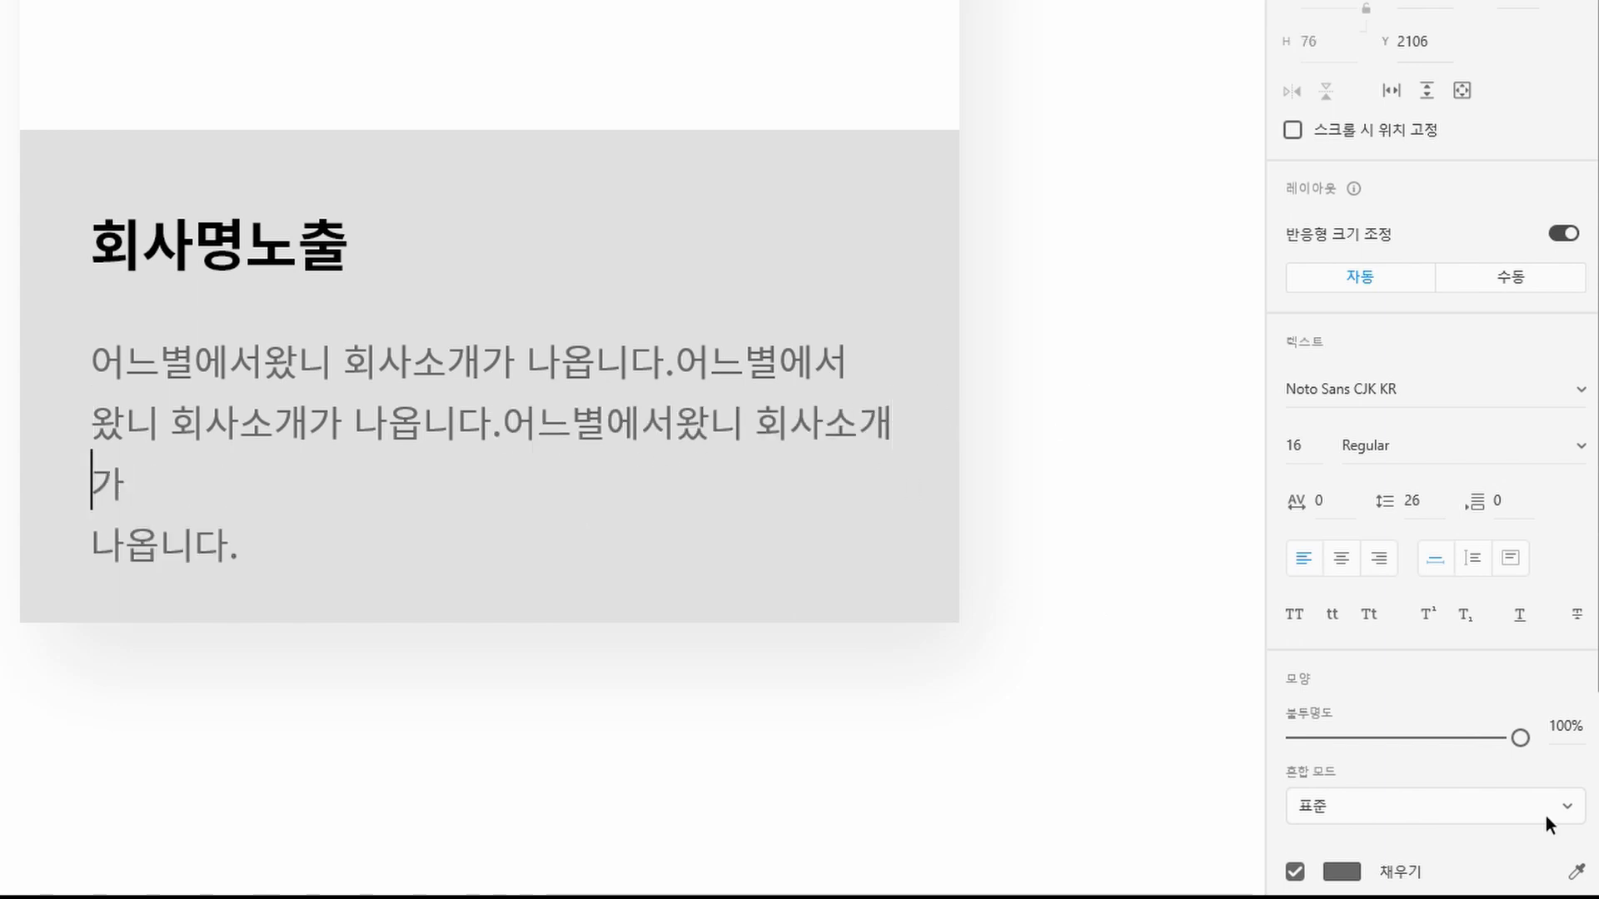
{"action": "key", "text": "Down"}
{"action": "key", "text": "BackSpace"}
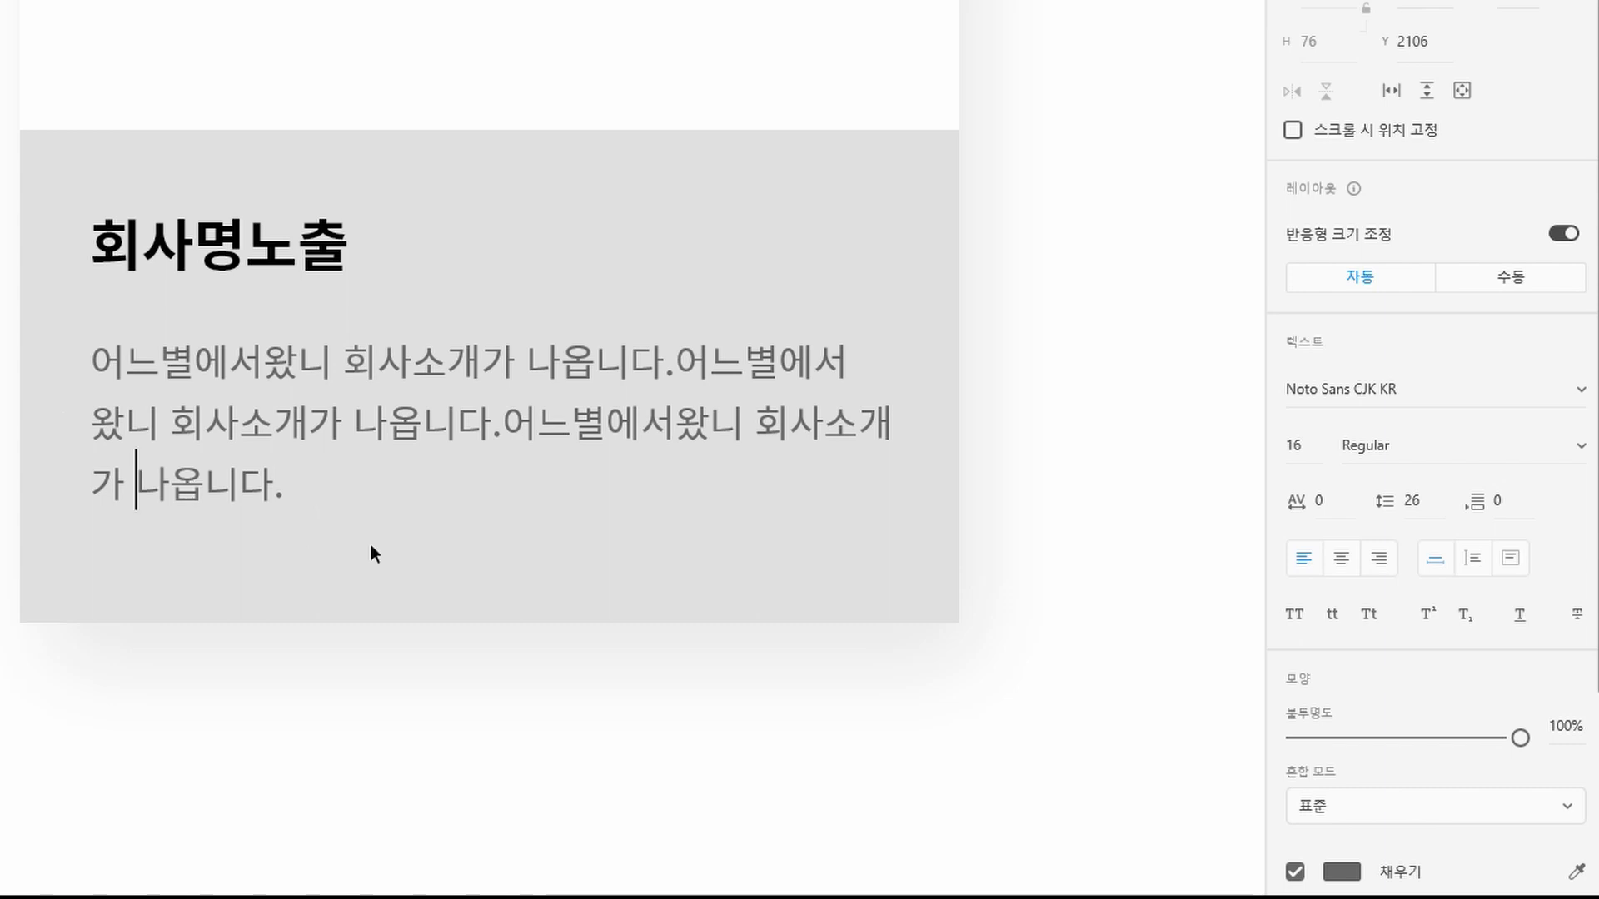
Append a fourth copy of the sentence plus an extra period to the description's third line
{"action": "left_click", "coordinate": [297, 487]}
{"action": "key", "text": "ctrl+v"}
{"action": "type", "text": "."}
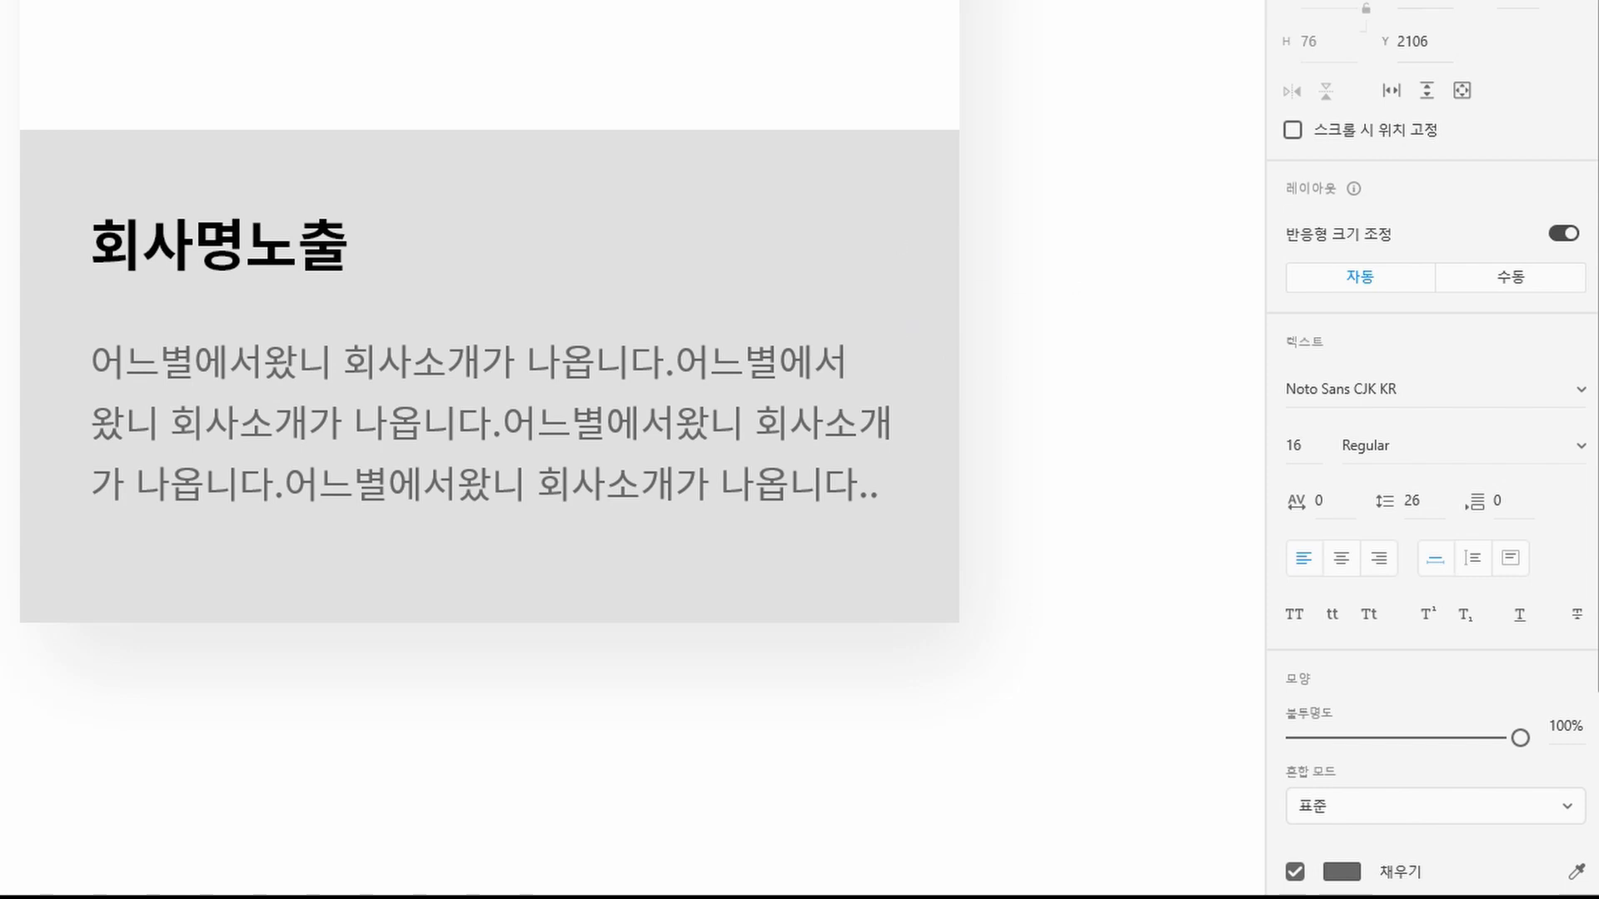
{"action": "key", "text": "Escape"}
Change the card's lower panel fill to white and fill the card background with light gray
{"action": "key", "text": "ctrl+minus"}
{"action": "key", "text": "Escape"}
{"action": "left_click", "coordinate": [618, 455]}
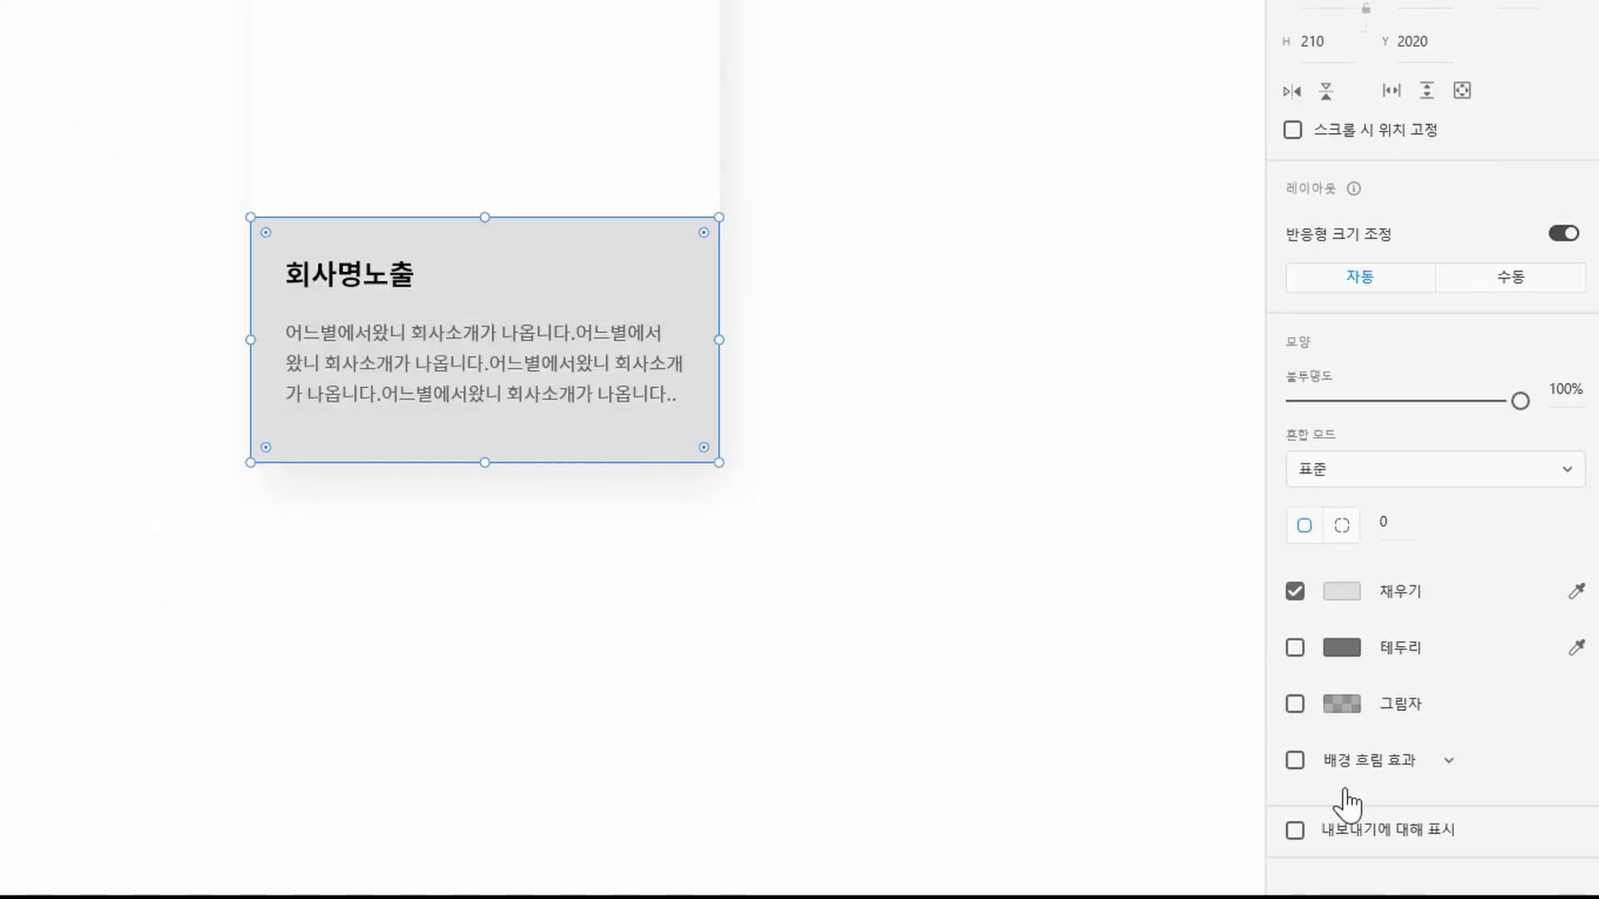
{"action": "left_click", "coordinate": [1337, 593]}
{"action": "left_click_drag", "start_coordinate": [1174, 554], "coordinate": [964, 78]}
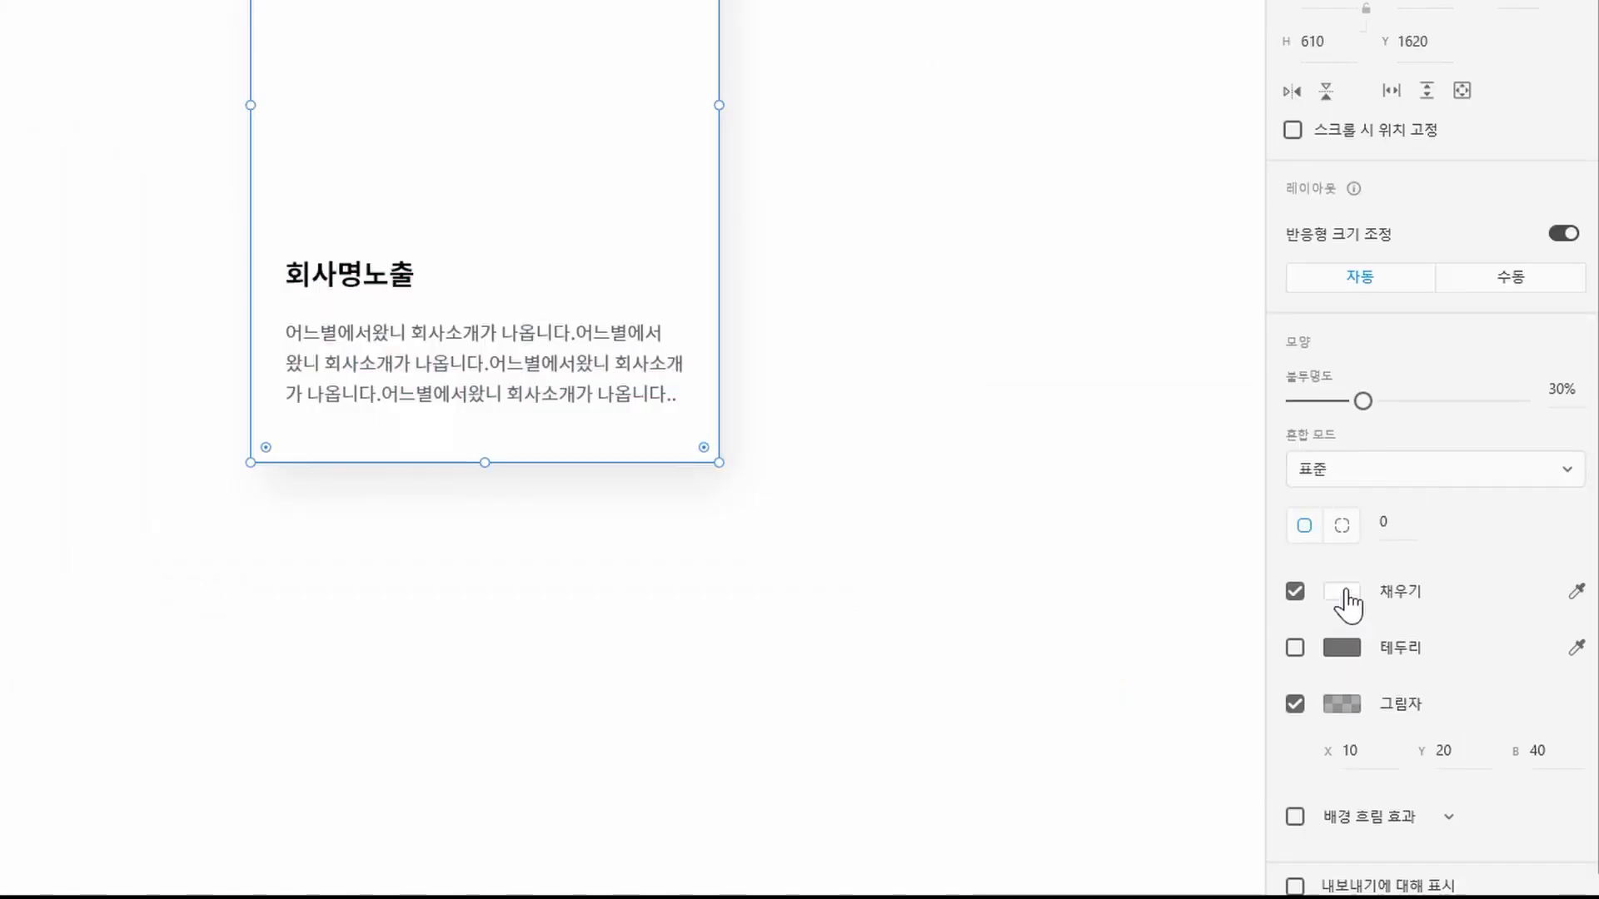
{"action": "left_click", "coordinate": [1342, 591]}
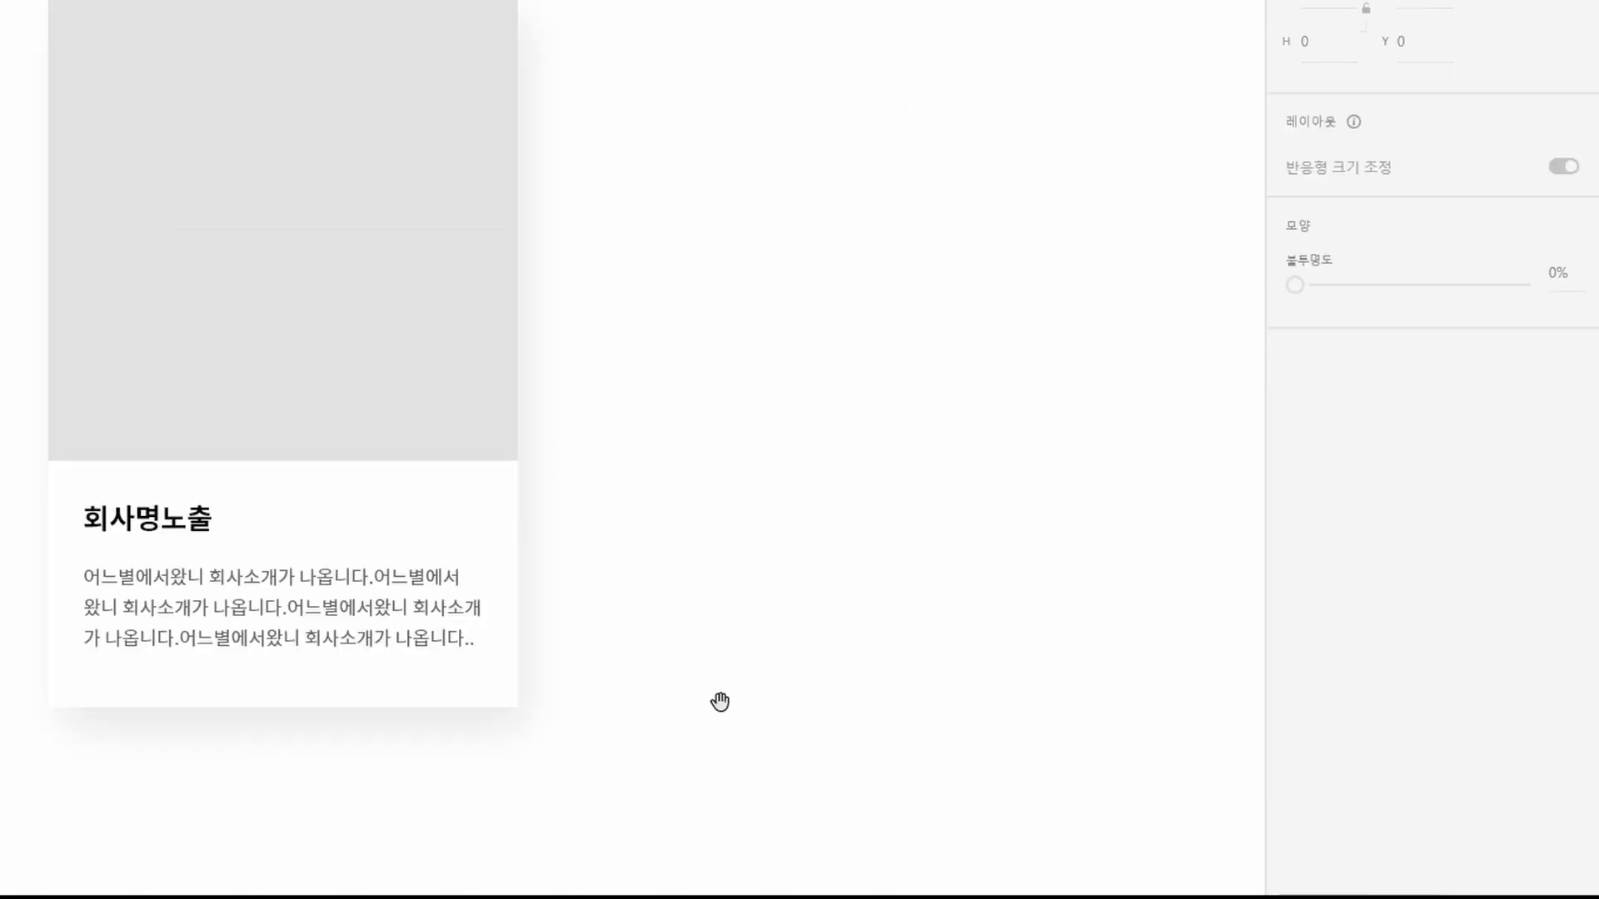
Group the card's background, lower panel, company name and description
{"action": "left_click_drag", "start_coordinate": [42, 17], "coordinate": [446, 660]}
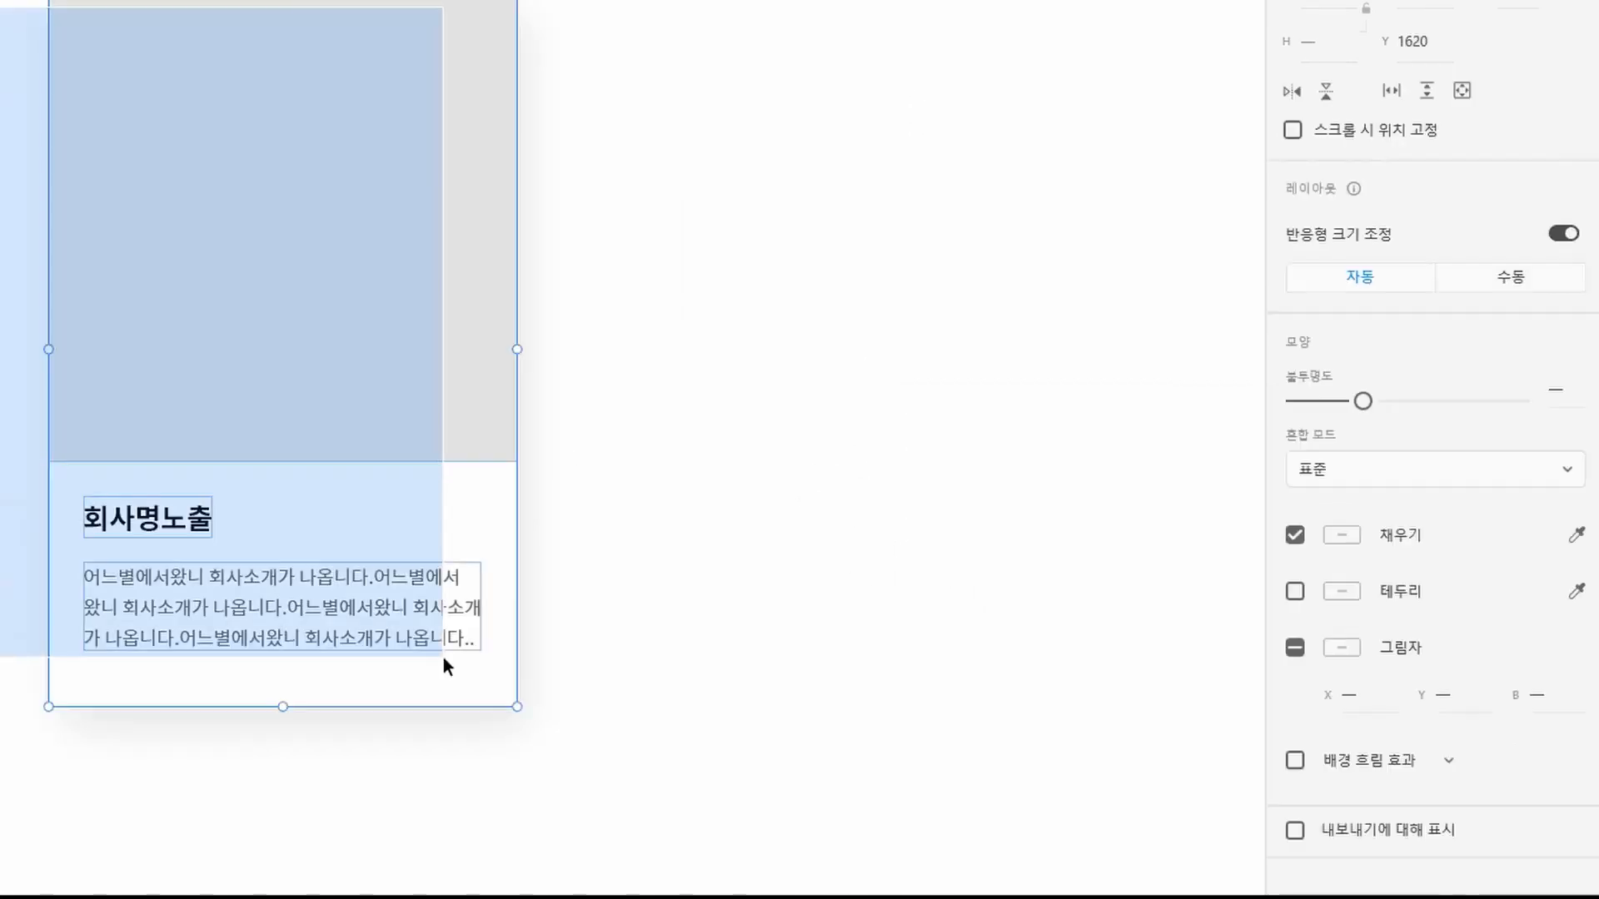
{"action": "key", "text": "ctrl+g"}
{"action": "key", "text": "ctrl+minus"}
{"action": "key", "text": "ctrl+minus"}
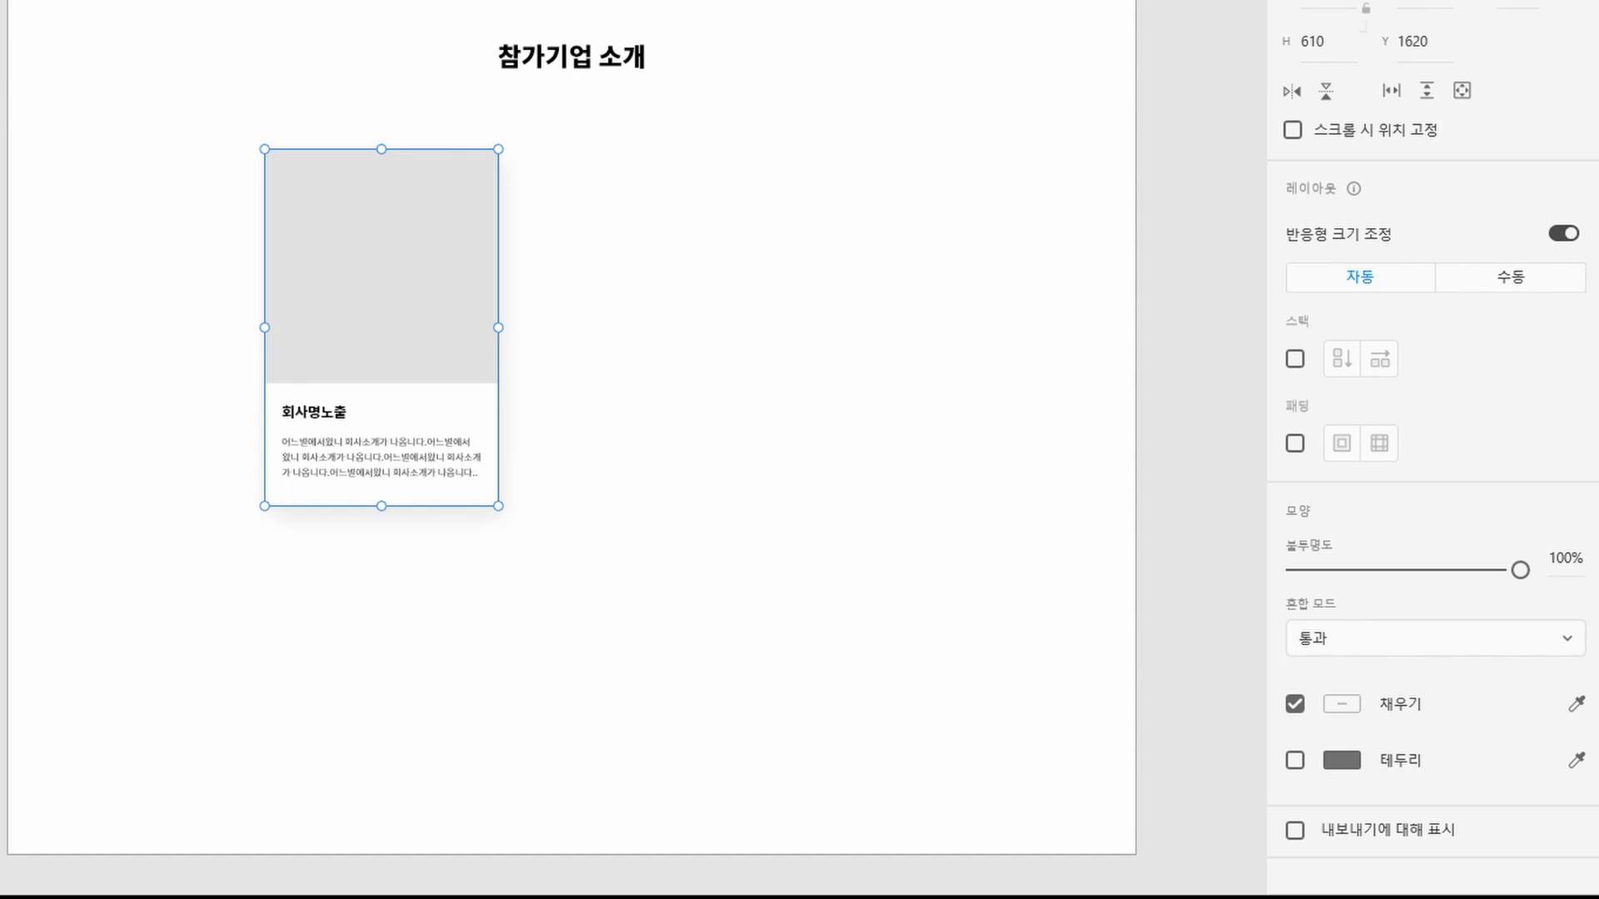
Duplicate the card group into a row of four evenly spaced cards running past the artboard's right edge
{"action": "left_click", "coordinate": [718, 552]}
{"action": "left_click", "coordinate": [378, 283]}
{"action": "left_click_drag", "start_coordinate": [378, 283], "coordinate": [1036, 244]}
{"action": "left_click", "coordinate": [917, 667]}
{"action": "left_click_drag", "start_coordinate": [886, 705], "coordinate": [781, 687]}
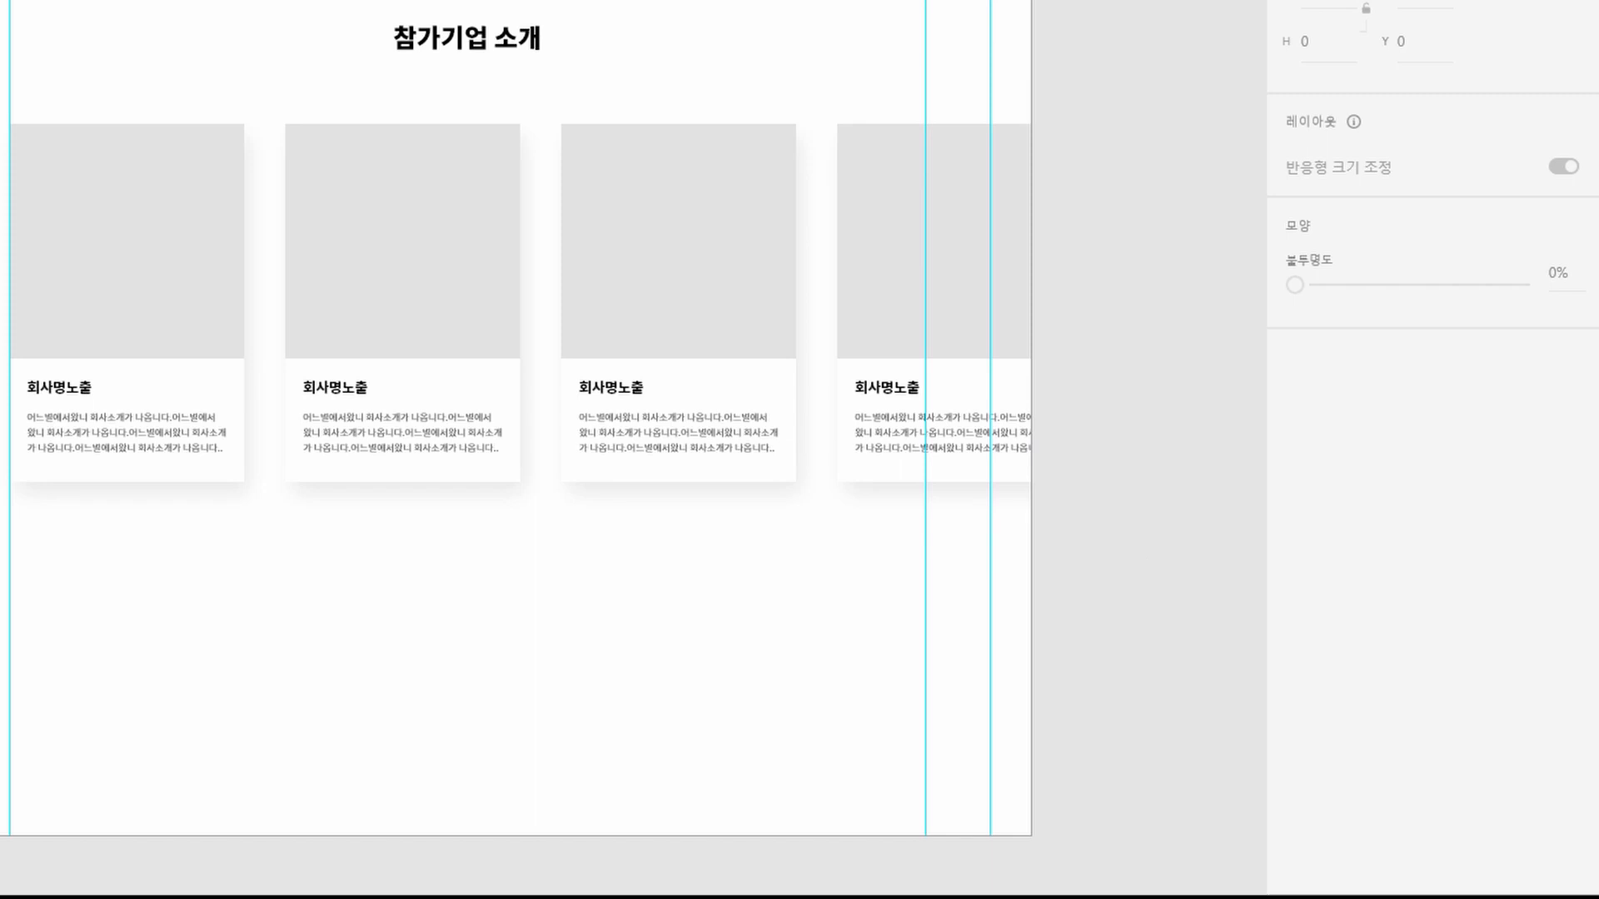
Shift the second and fourth cards down to Y 1680 to stagger the row
{"action": "left_click", "coordinate": [457, 168]}
{"action": "key", "text": "shift+Down"}
{"action": "key", "text": "shift+Down"}
{"action": "key", "text": "shift+Down"}
{"action": "key", "text": "shift+Down"}
{"action": "key", "text": "shift+Down"}
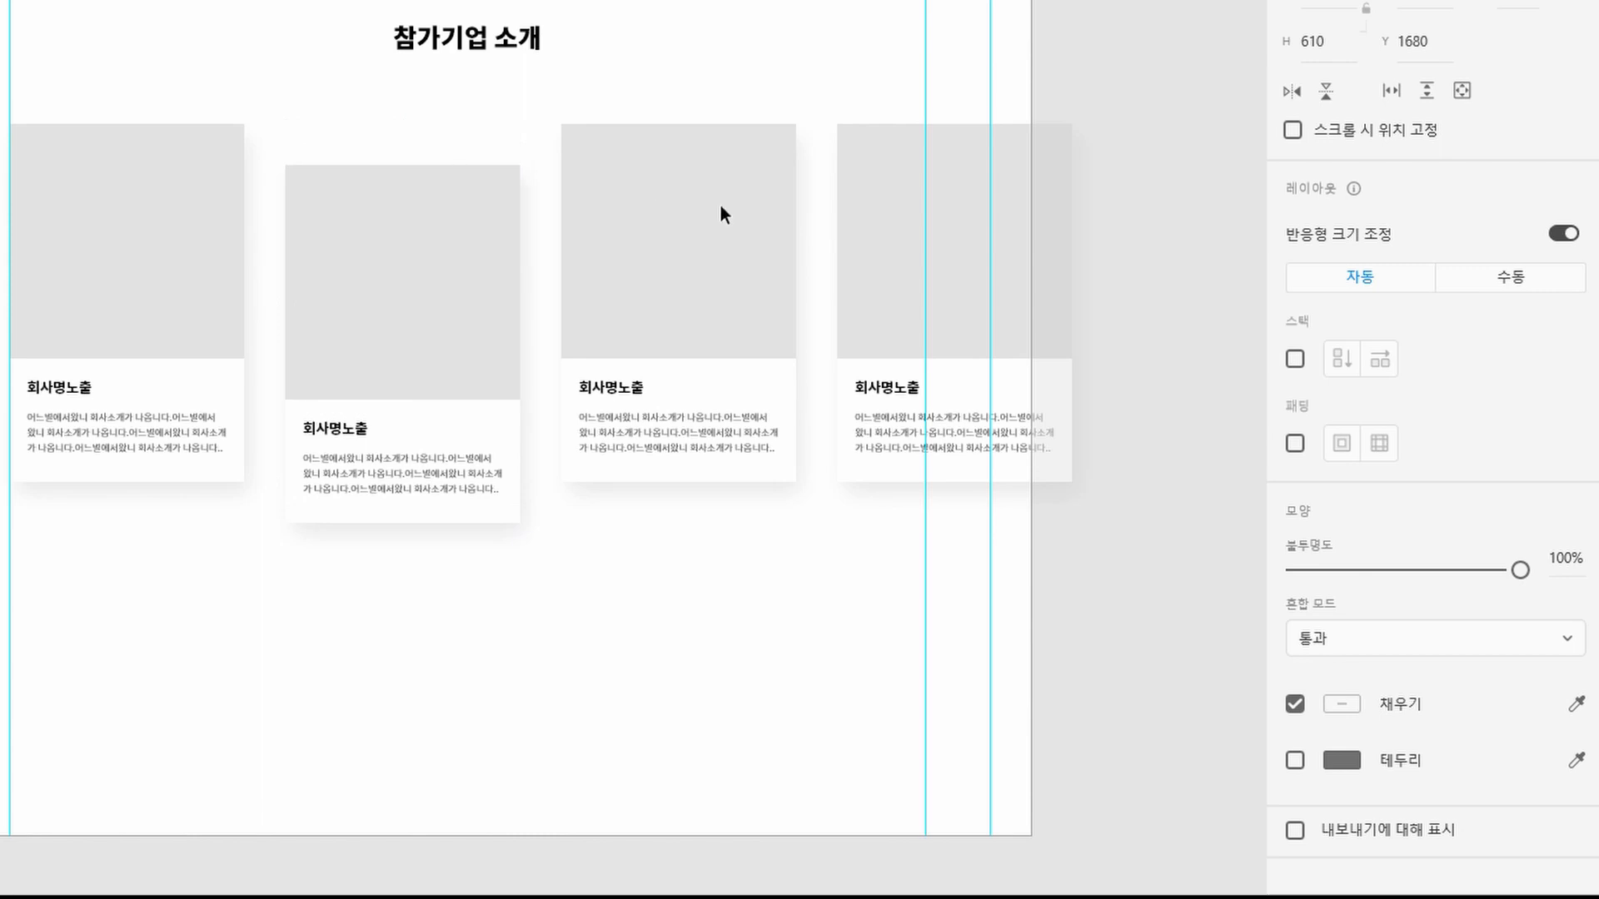
{"action": "left_click_drag", "start_coordinate": [900, 214], "coordinate": [899, 256]}
{"action": "left_click", "coordinate": [1163, 111]}
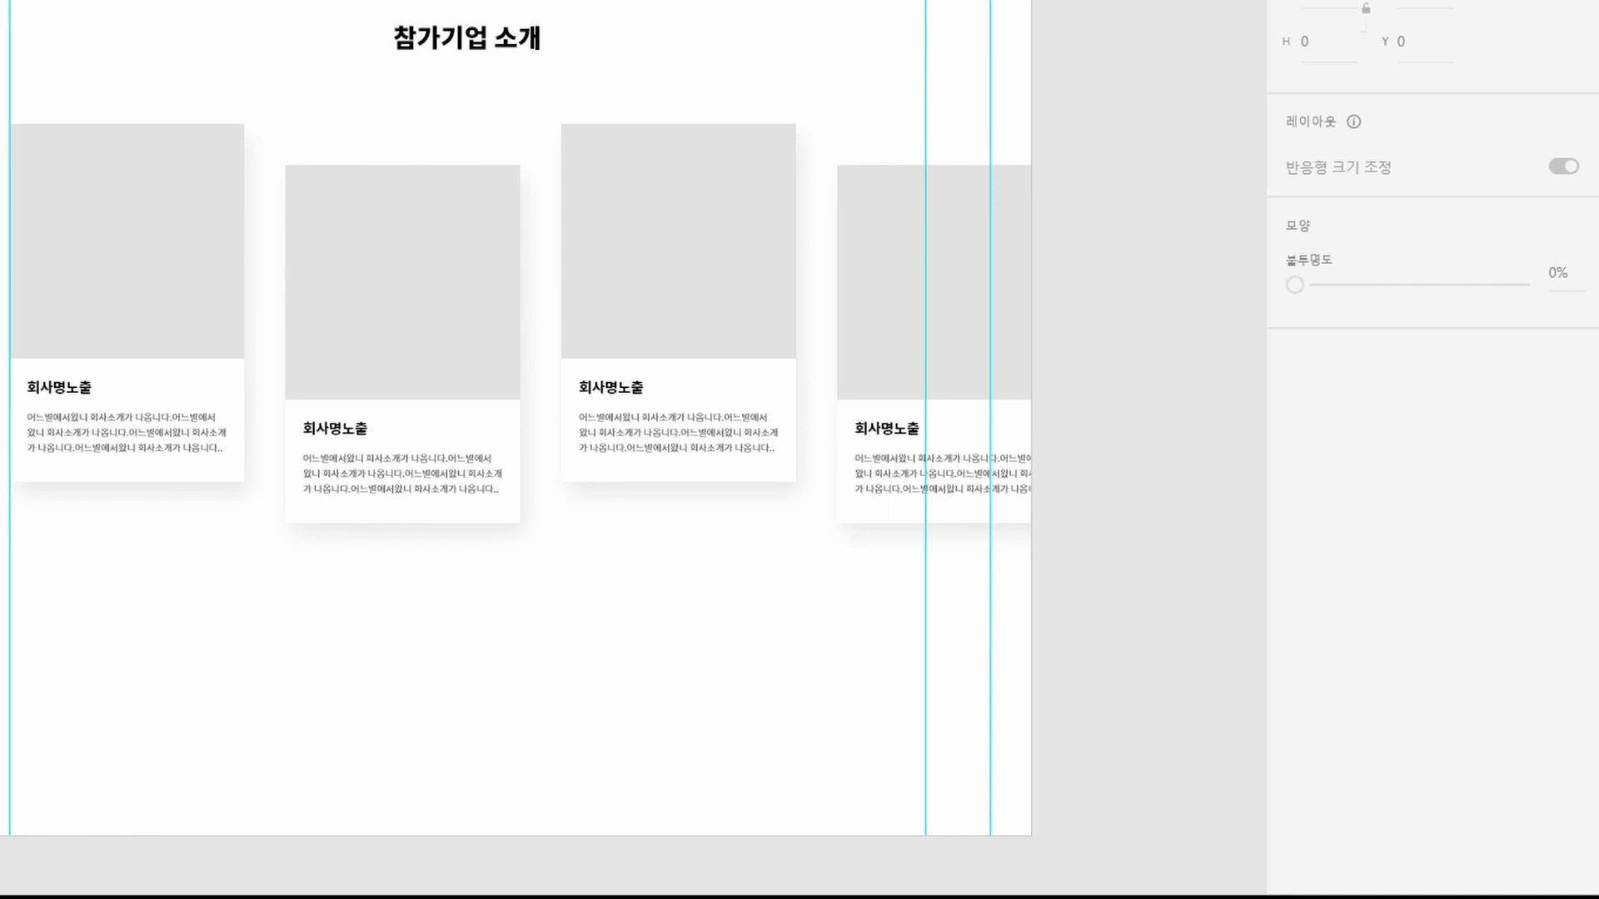
Move all four cards together slightly closer to the section heading
{"action": "left_click", "coordinate": [159, 250]}
{"action": "left_click", "coordinate": [404, 268], "text": "shift"}
{"action": "left_click", "coordinate": [675, 262], "text": "shift"}
{"action": "left_click", "coordinate": [878, 309], "text": "shift"}
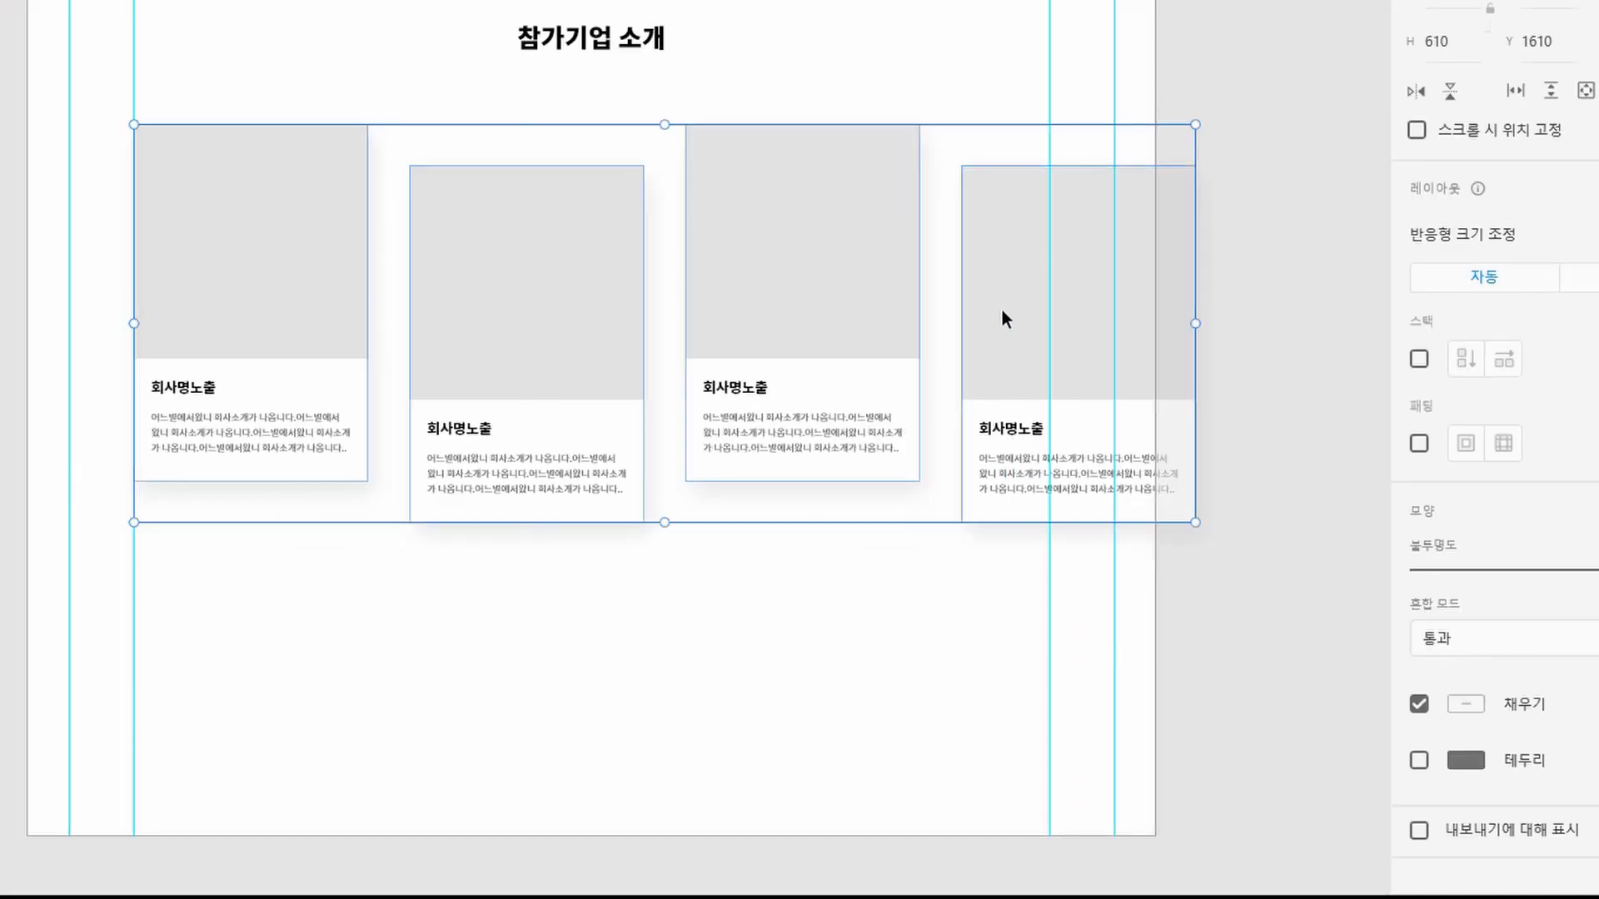
{"action": "left_click_drag", "start_coordinate": [1002, 310], "coordinate": [998, 239]}
{"action": "key", "text": "shift+Down"}
{"action": "key", "text": "shift+Down"}
{"action": "key", "text": "shift+Down"}
{"action": "key", "text": "shift+Down"}
{"action": "key", "text": "shift+Down"}
{"action": "key", "text": "shift+Down"}
{"action": "key", "text": "shift+Down"}
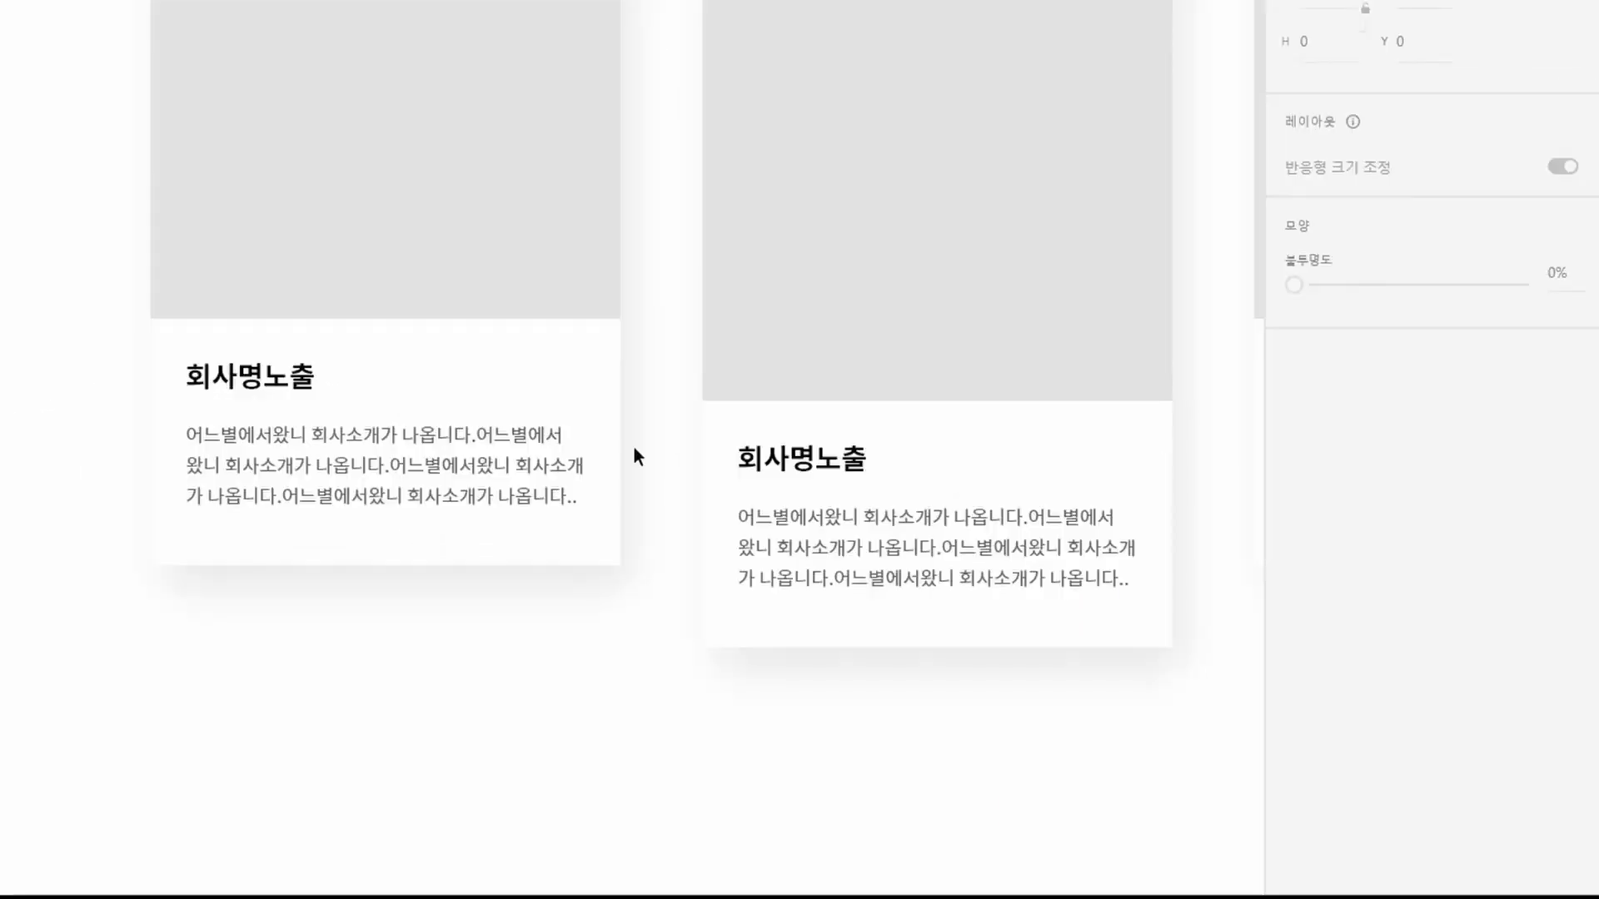
Add the page counter text "05 / 35" stacked on three lines to the left of the first card
{"action": "left_click", "coordinate": [28, 151]}
{"action": "type", "text": "05"}
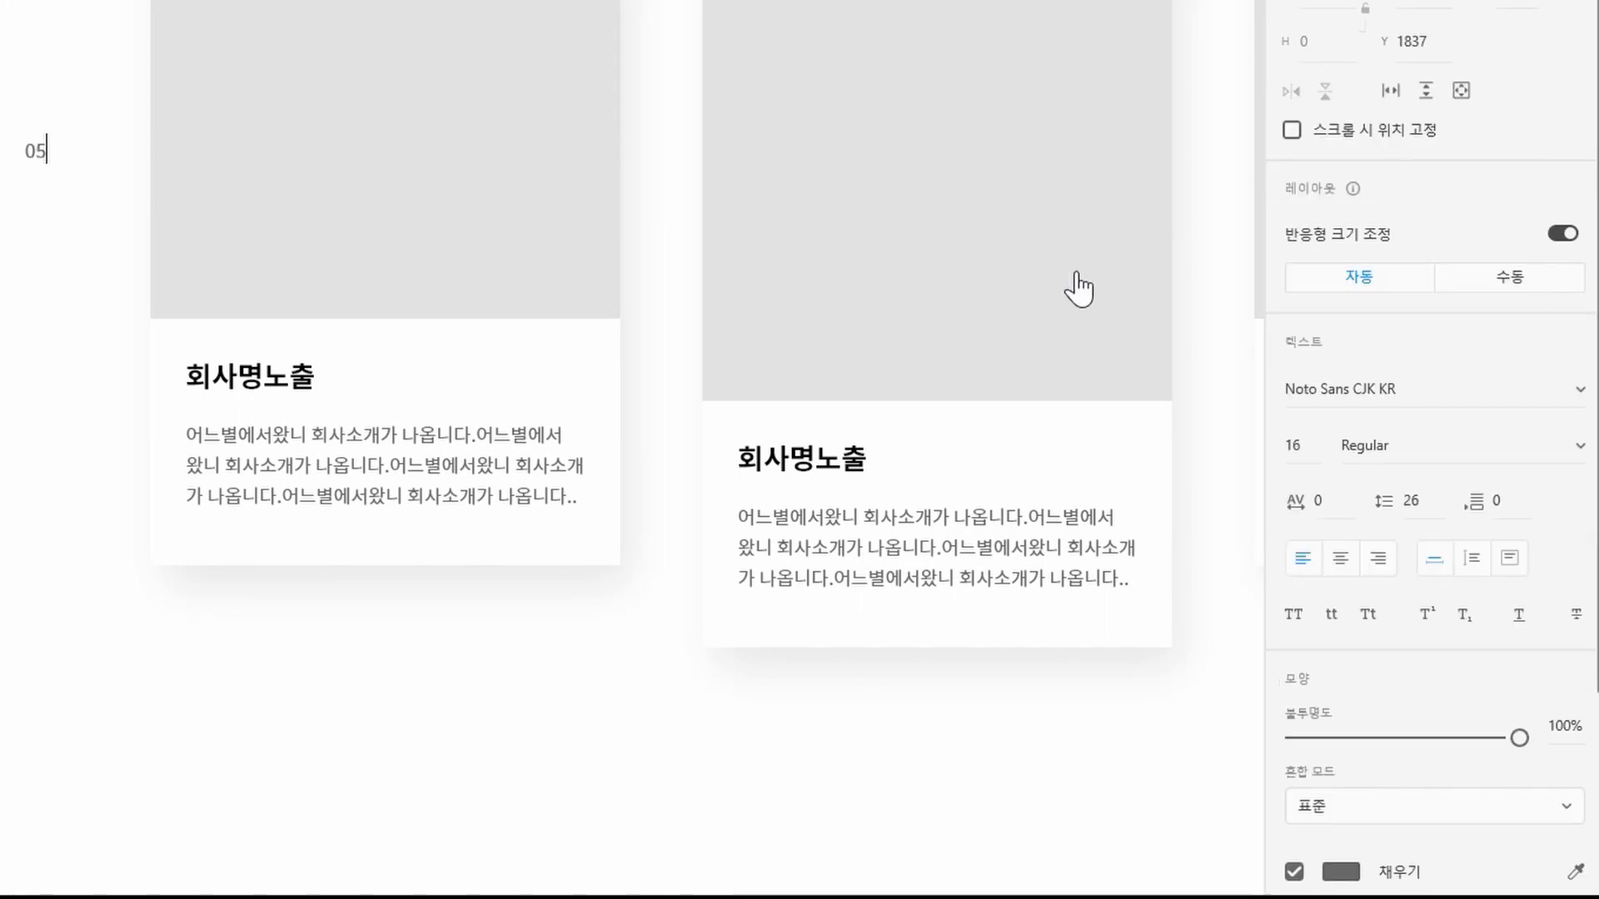
{"action": "type", "text": " / 35"}
{"action": "key", "text": "Escape"}
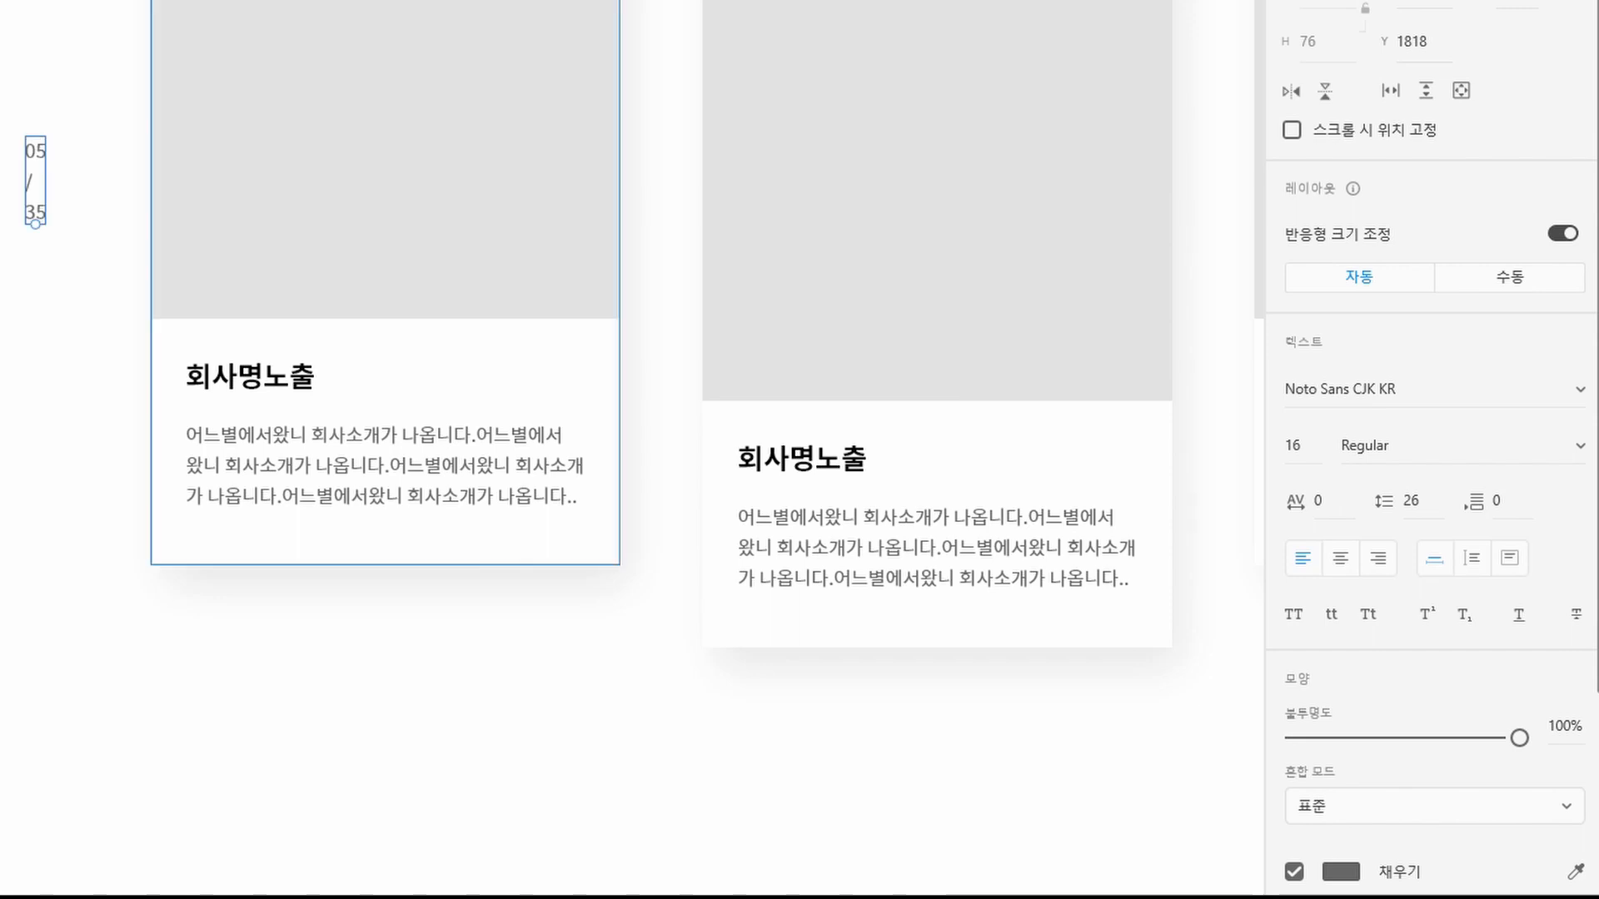
Center-align the page counter text and set its font to Montserrat
{"action": "left_click", "coordinate": [1343, 560]}
{"action": "left_click", "coordinate": [1416, 399]}
{"action": "type", "text": "Abril Fatface"}
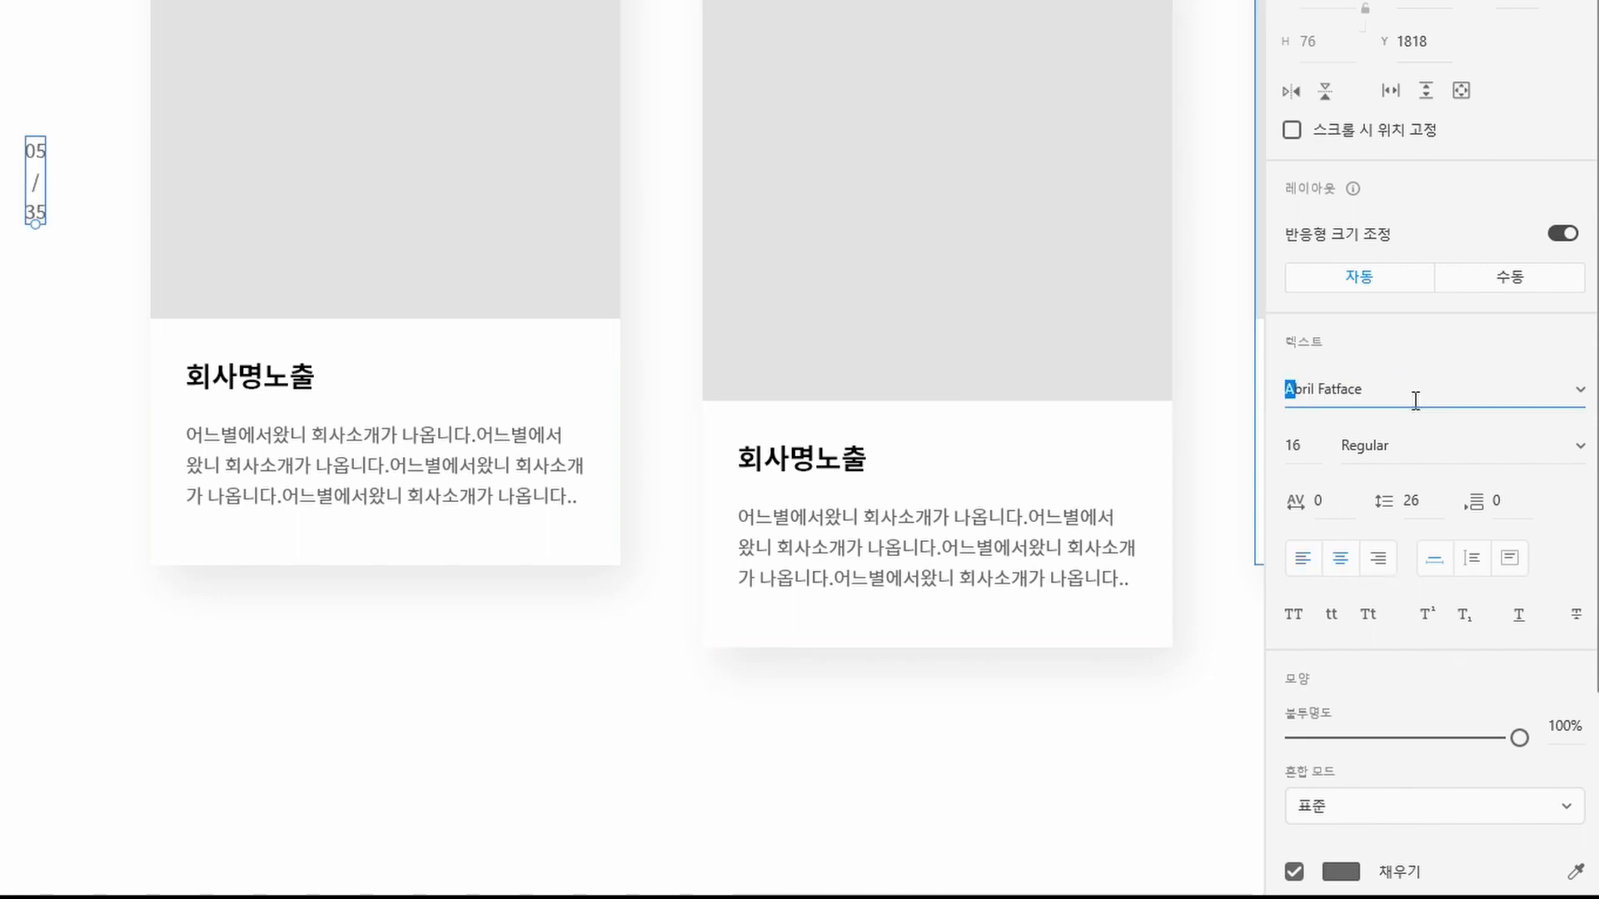
{"action": "left_click_drag", "start_coordinate": [1416, 400], "coordinate": [750, 371]}
{"action": "type", "text": "Aㅐㅜ"}
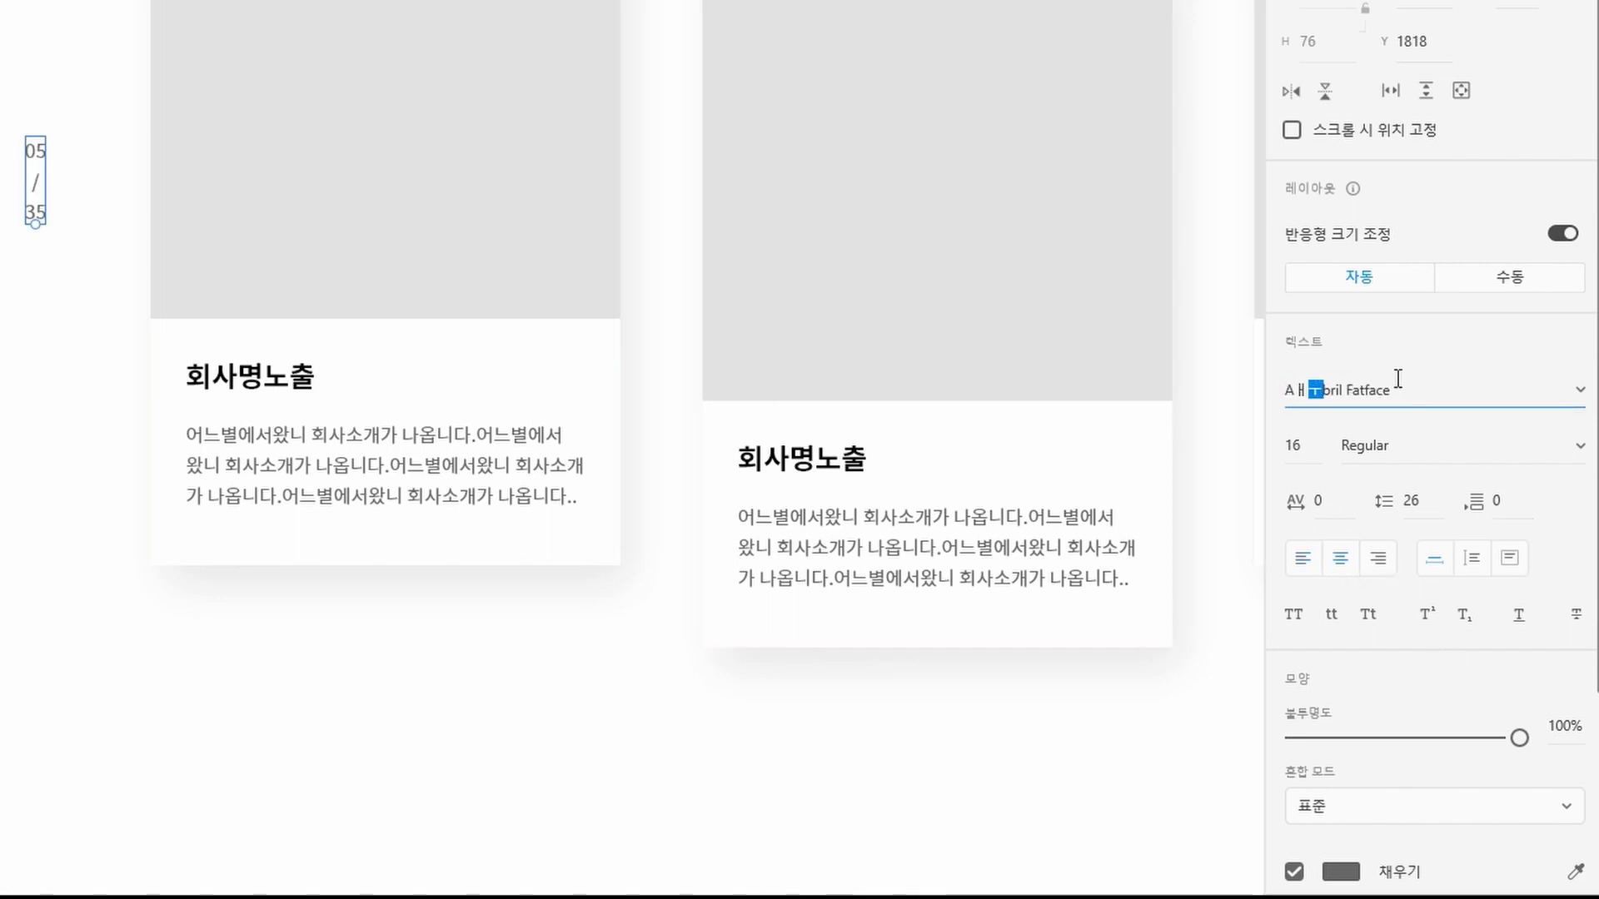
{"action": "left_click_drag", "start_coordinate": [1398, 379], "coordinate": [1184, 355]}
{"action": "type", "text": "Montserrat"}
{"action": "key", "text": "Return"}
Set the page counter text to SemiBold at size 15
{"action": "left_click", "coordinate": [1530, 438]}
{"action": "left_click", "coordinate": [1581, 447]}
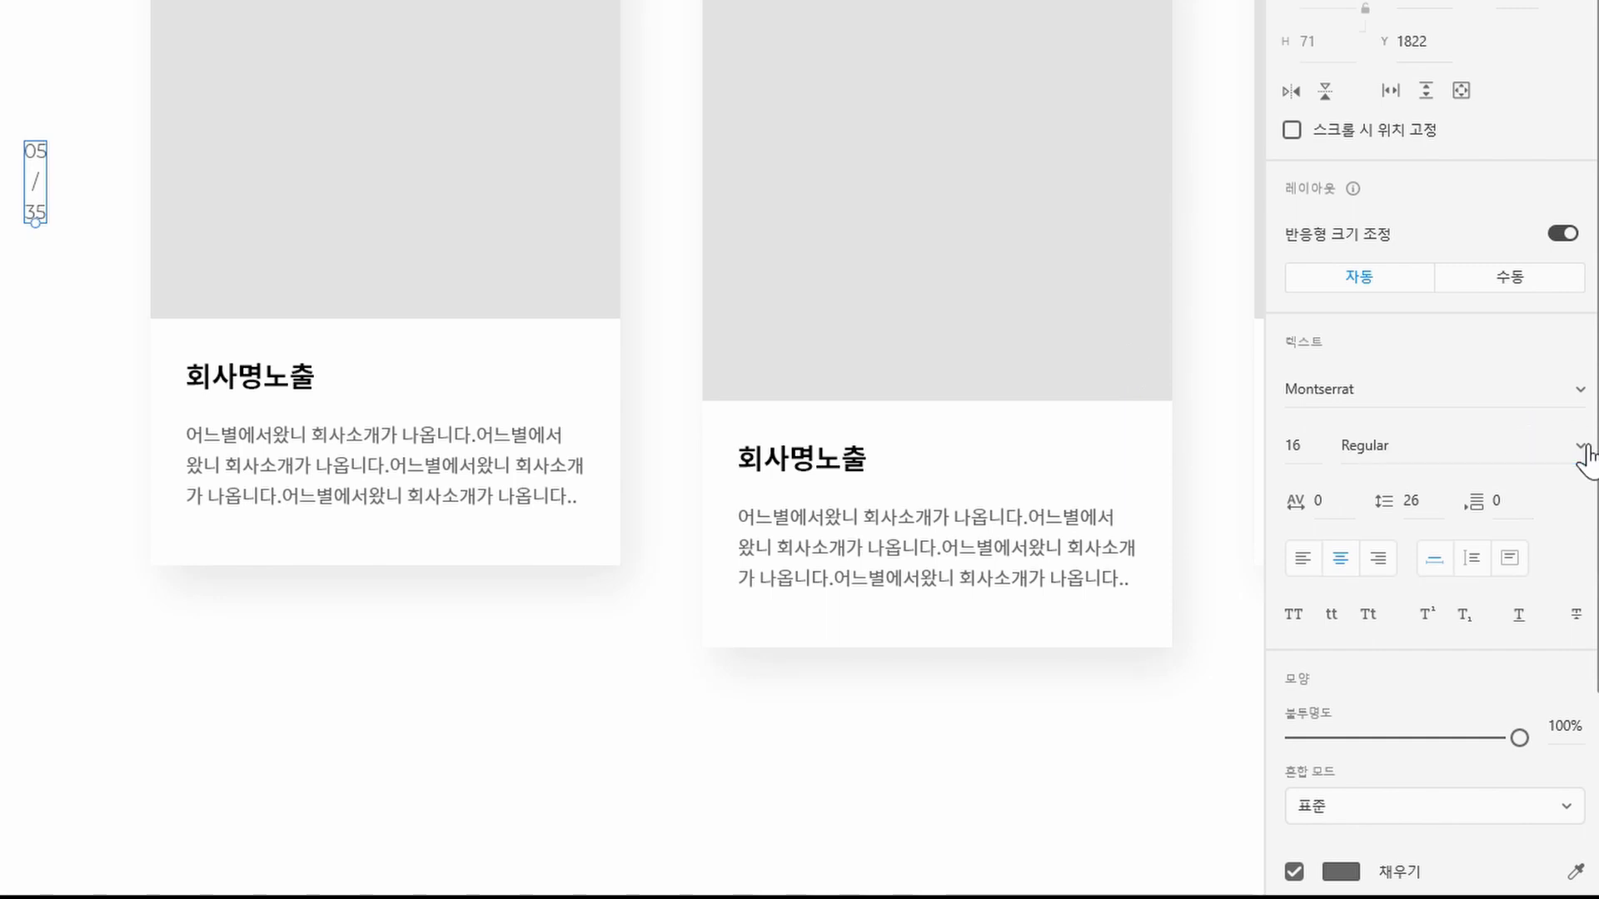
{"action": "left_click", "coordinate": [1581, 448]}
{"action": "left_click", "coordinate": [1374, 445]}
{"action": "left_click", "coordinate": [1295, 446]}
{"action": "type", "text": "15"}
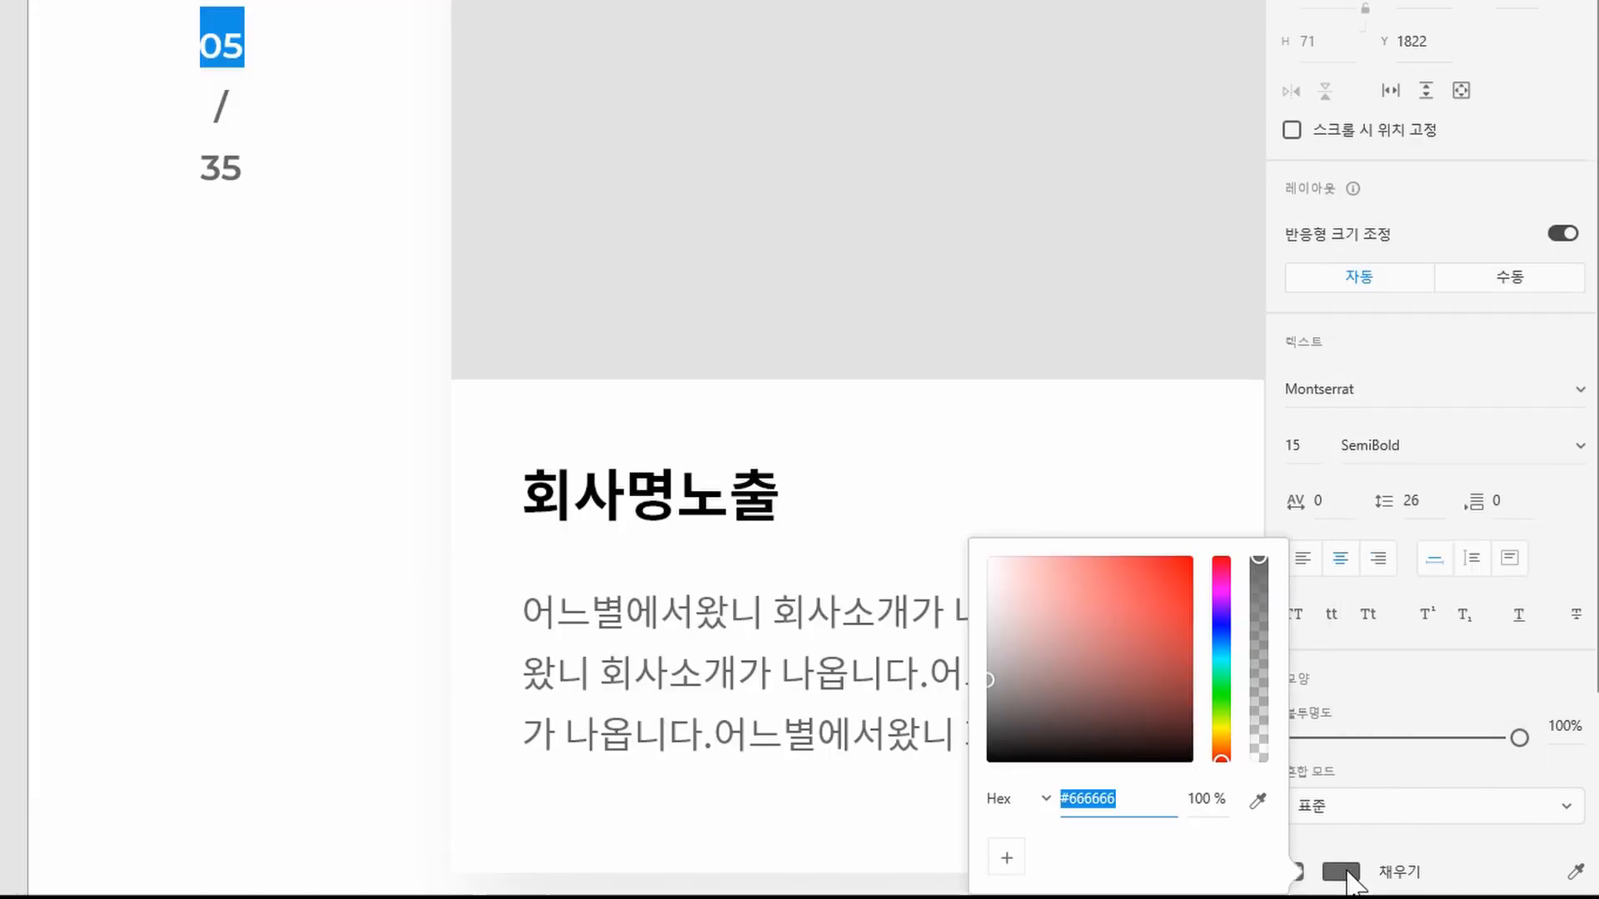
Fill the "/ 35" part of the page counter with #999999
{"action": "left_click", "coordinate": [227, 148]}
{"action": "left_click_drag", "start_coordinate": [214, 107], "coordinate": [237, 172]}
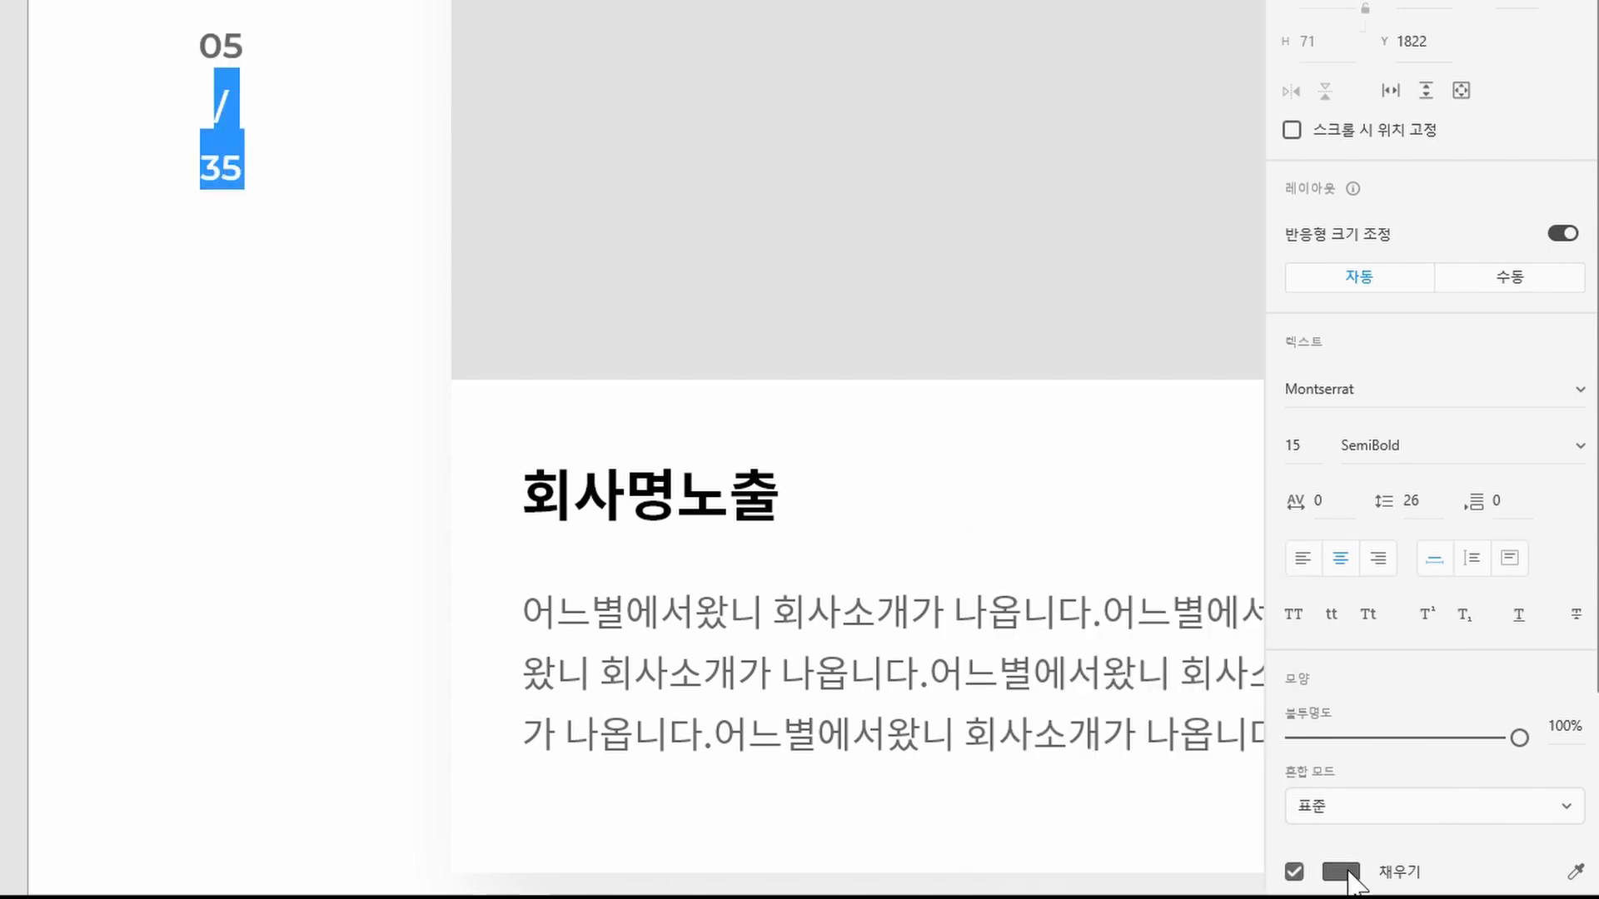
{"action": "left_click", "coordinate": [1347, 871]}
{"action": "type", "text": "999999"}
{"action": "key", "text": "Return"}
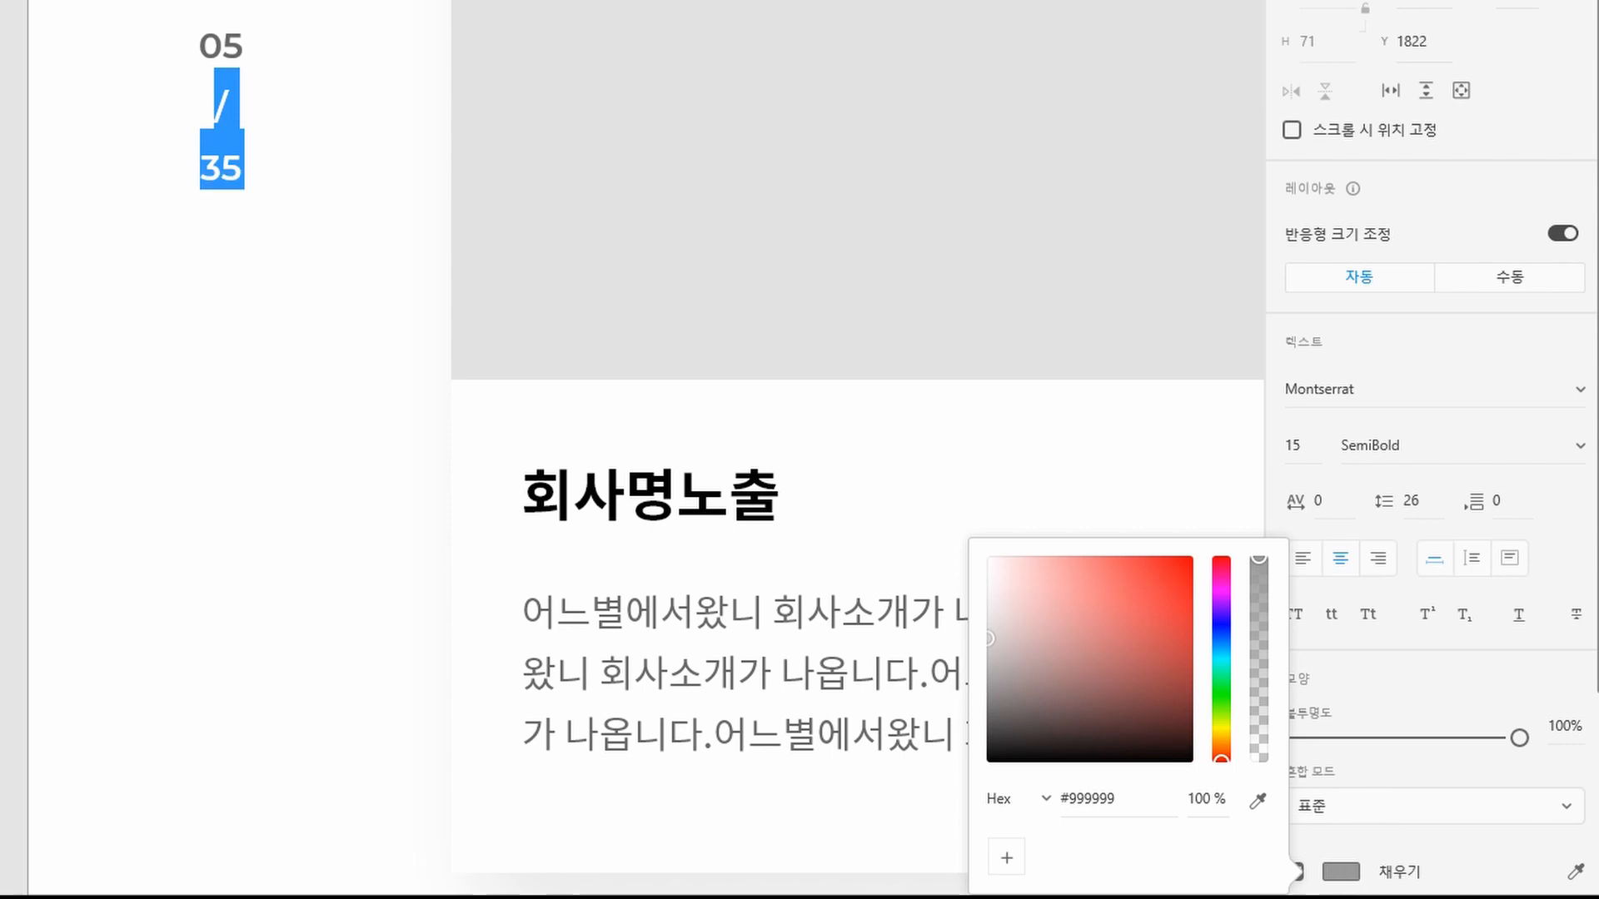
Draw a horizontal line about 23 px wide below the page counter and set its border size to 2
{"action": "key", "text": "Escape"}
{"action": "left_click", "coordinate": [296, 356]}
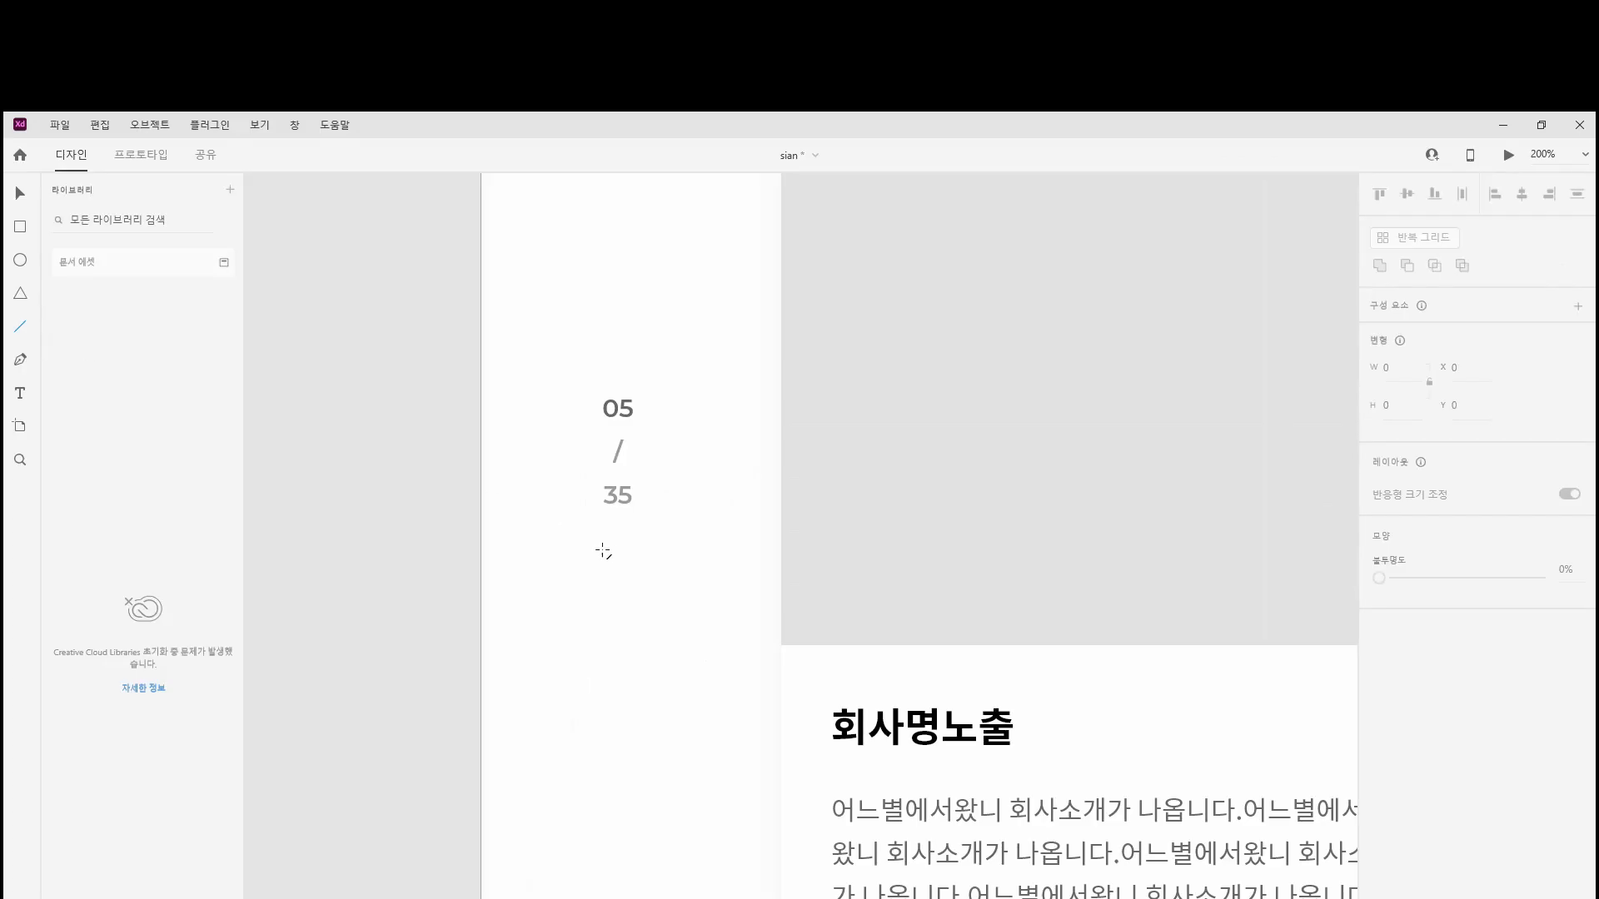
{"action": "left_click_drag", "start_coordinate": [572, 553], "coordinate": [609, 553]}
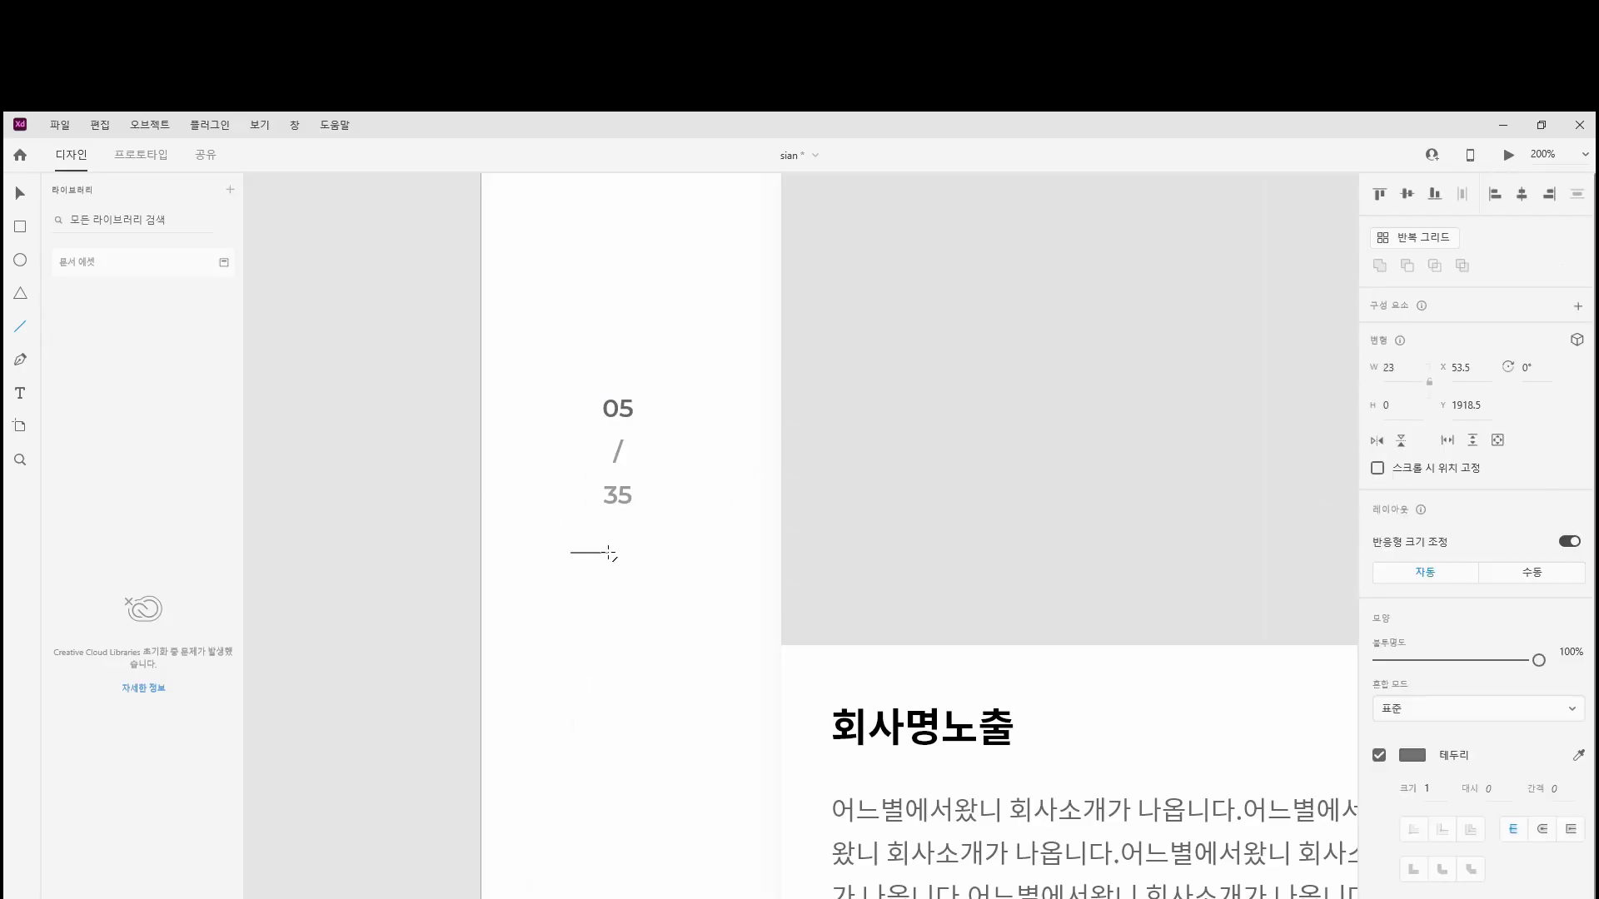
{"action": "left_click", "coordinate": [1427, 789]}
{"action": "type", "text": "2"}
{"action": "key", "text": "Return"}
Set the short line's border color to #DDDDDD
{"action": "left_click", "coordinate": [1411, 756]}
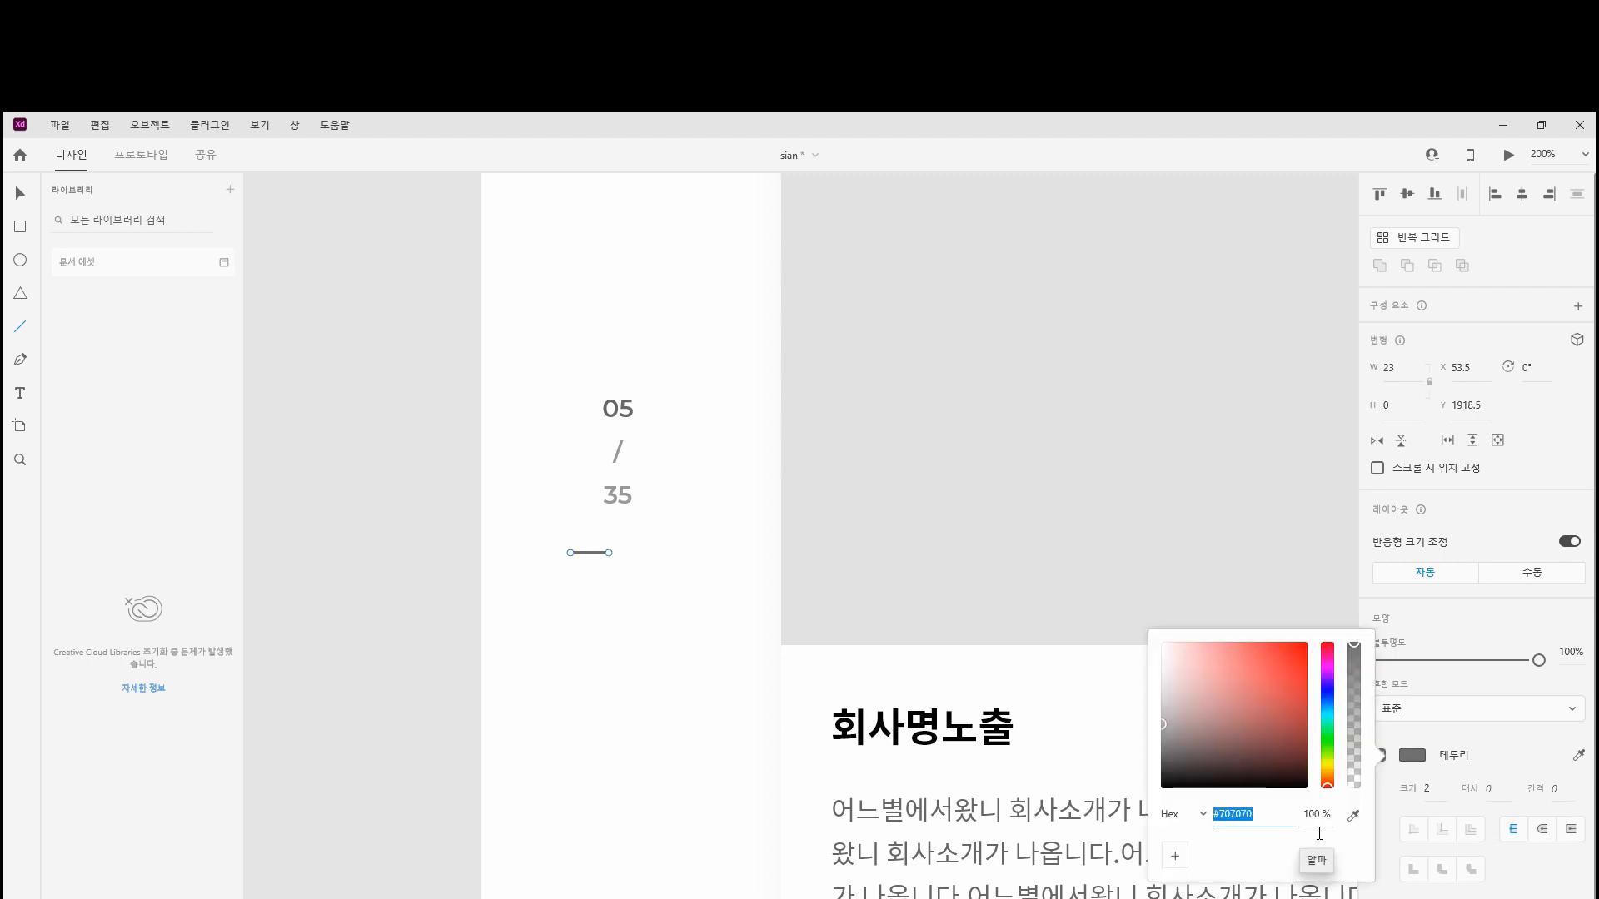
{"action": "type", "text": "dddddd"}
{"action": "key", "text": "Return"}
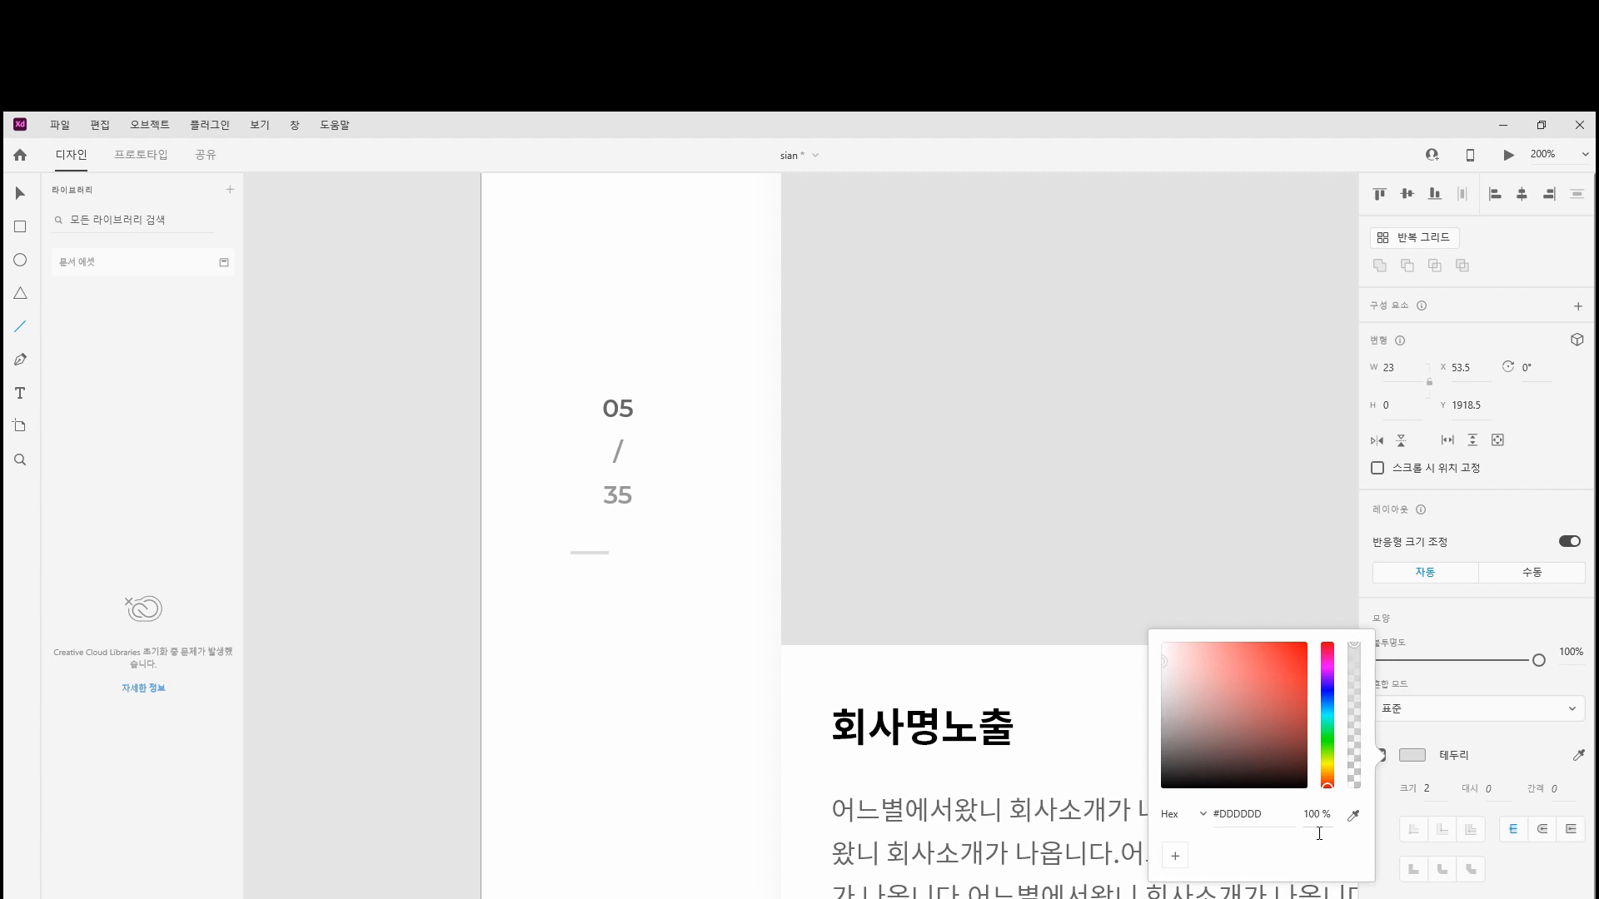
Duplicate the short line, rotate the copy to 90°, and stand it on the original line's right end
{"action": "left_click", "coordinate": [19, 195]}
{"action": "key", "text": "ctrl+plus"}
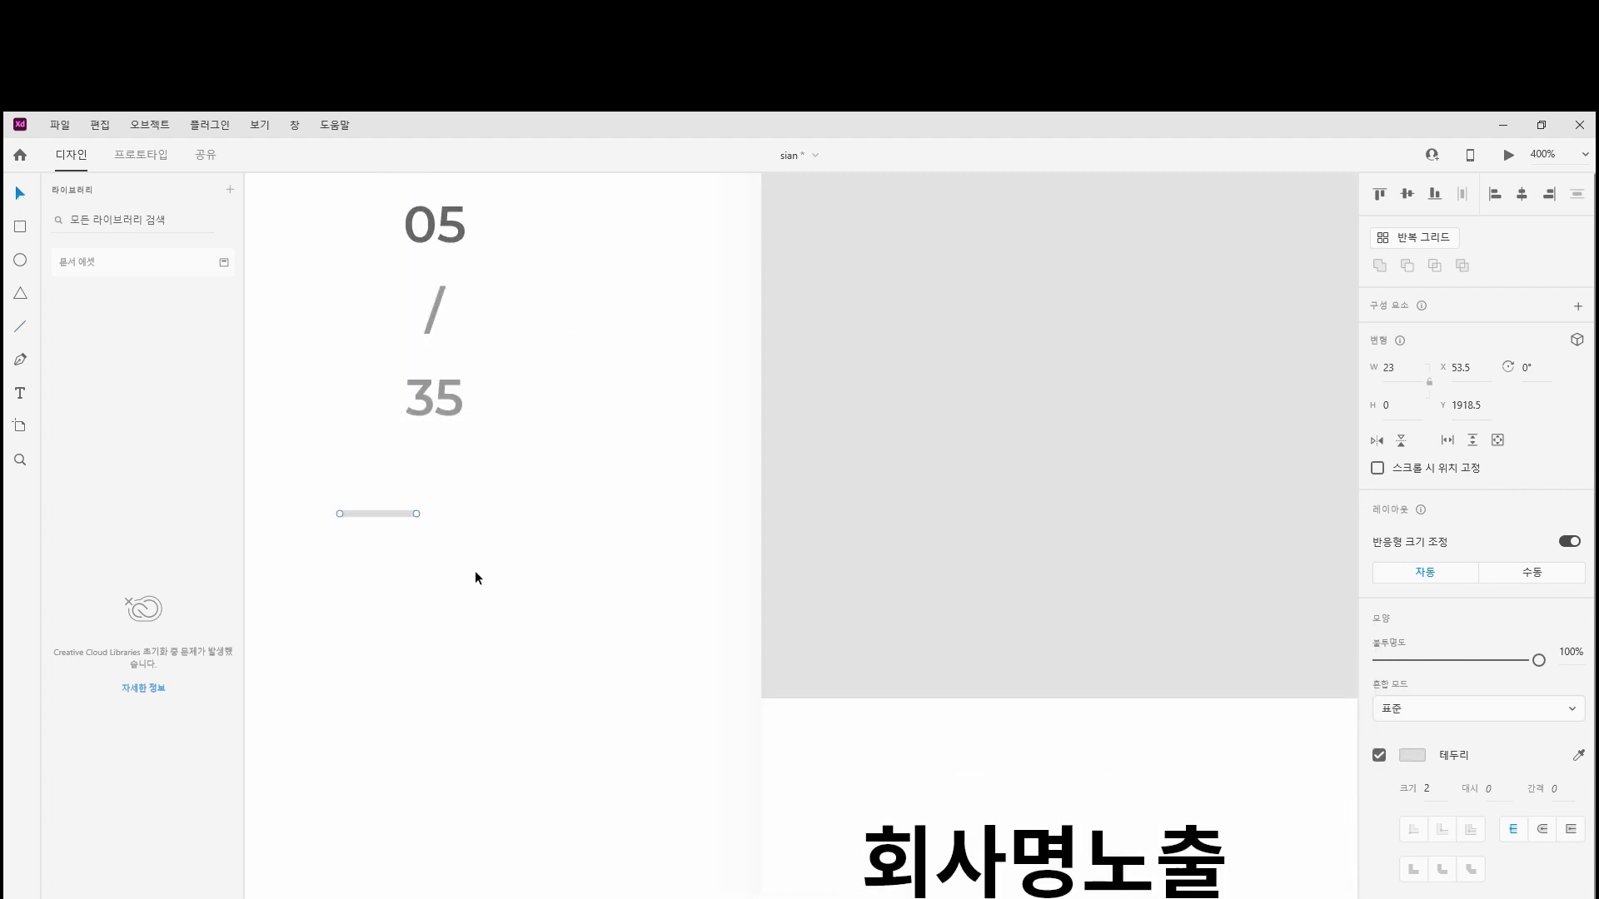
{"action": "left_click_drag", "start_coordinate": [386, 515], "coordinate": [399, 573], "text": "alt"}
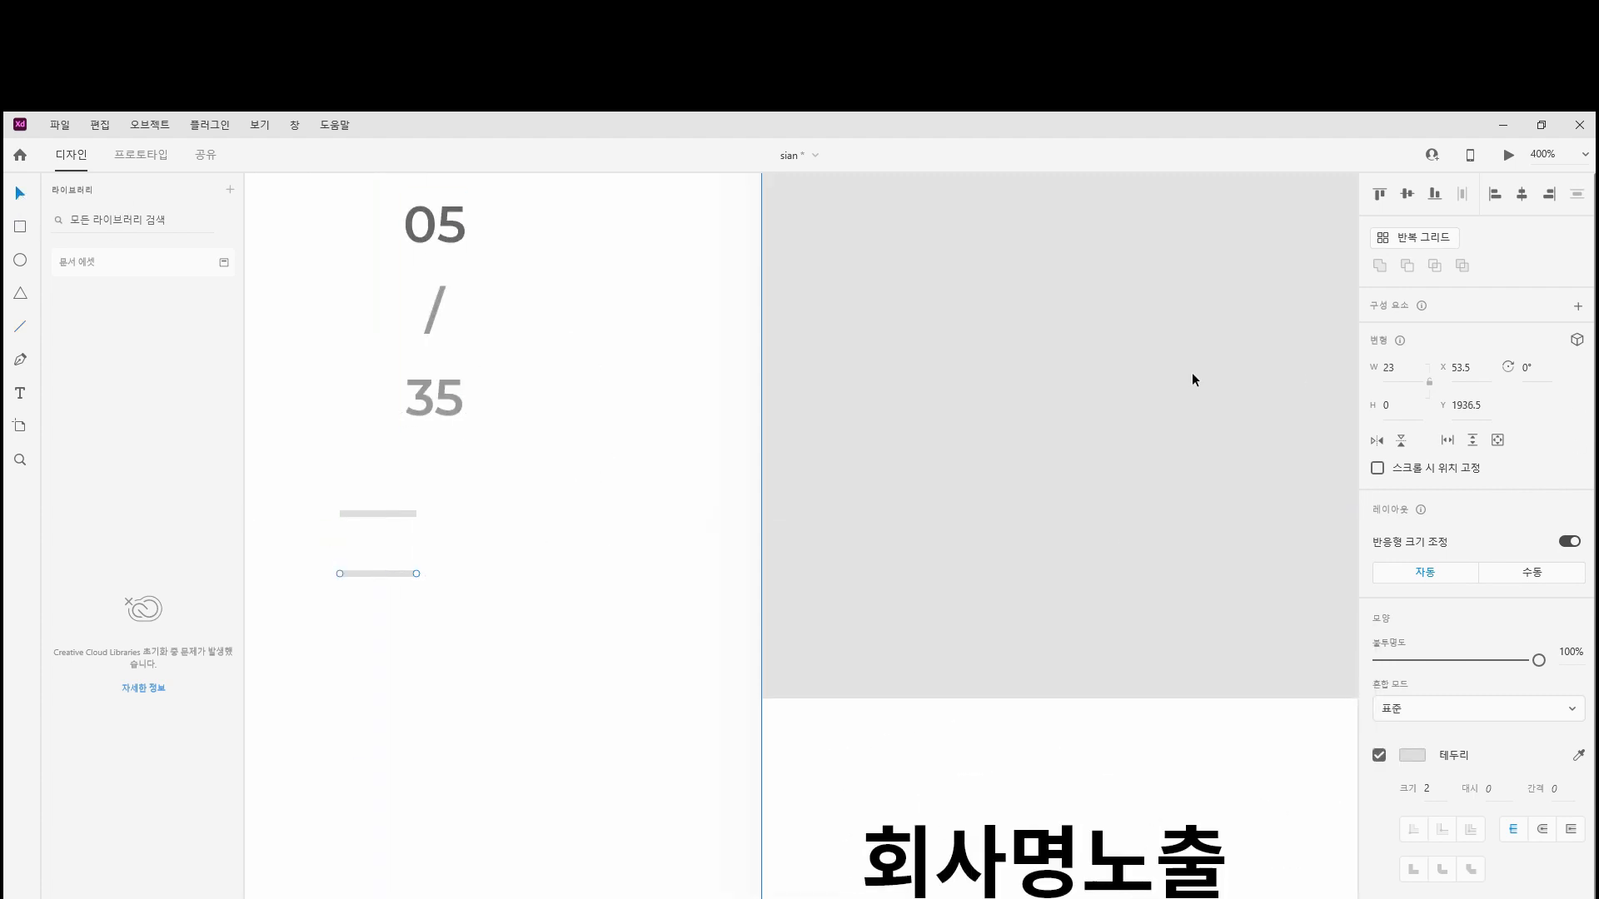
{"action": "type", "text": "90"}
{"action": "key", "text": "Return"}
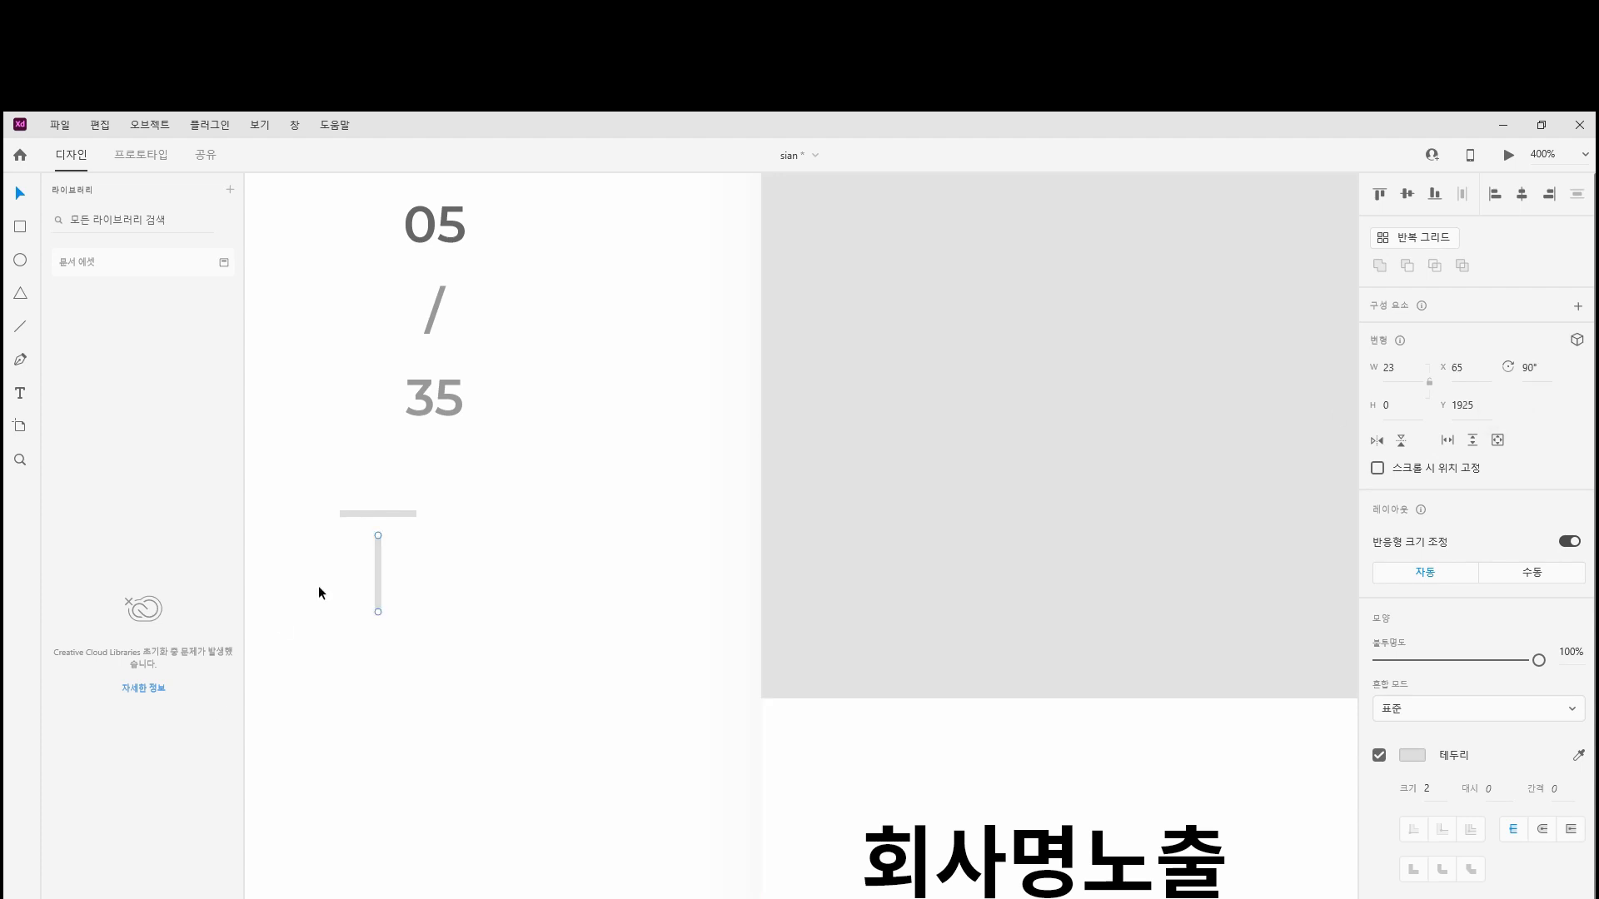
{"action": "left_click_drag", "start_coordinate": [382, 576], "coordinate": [418, 476]}
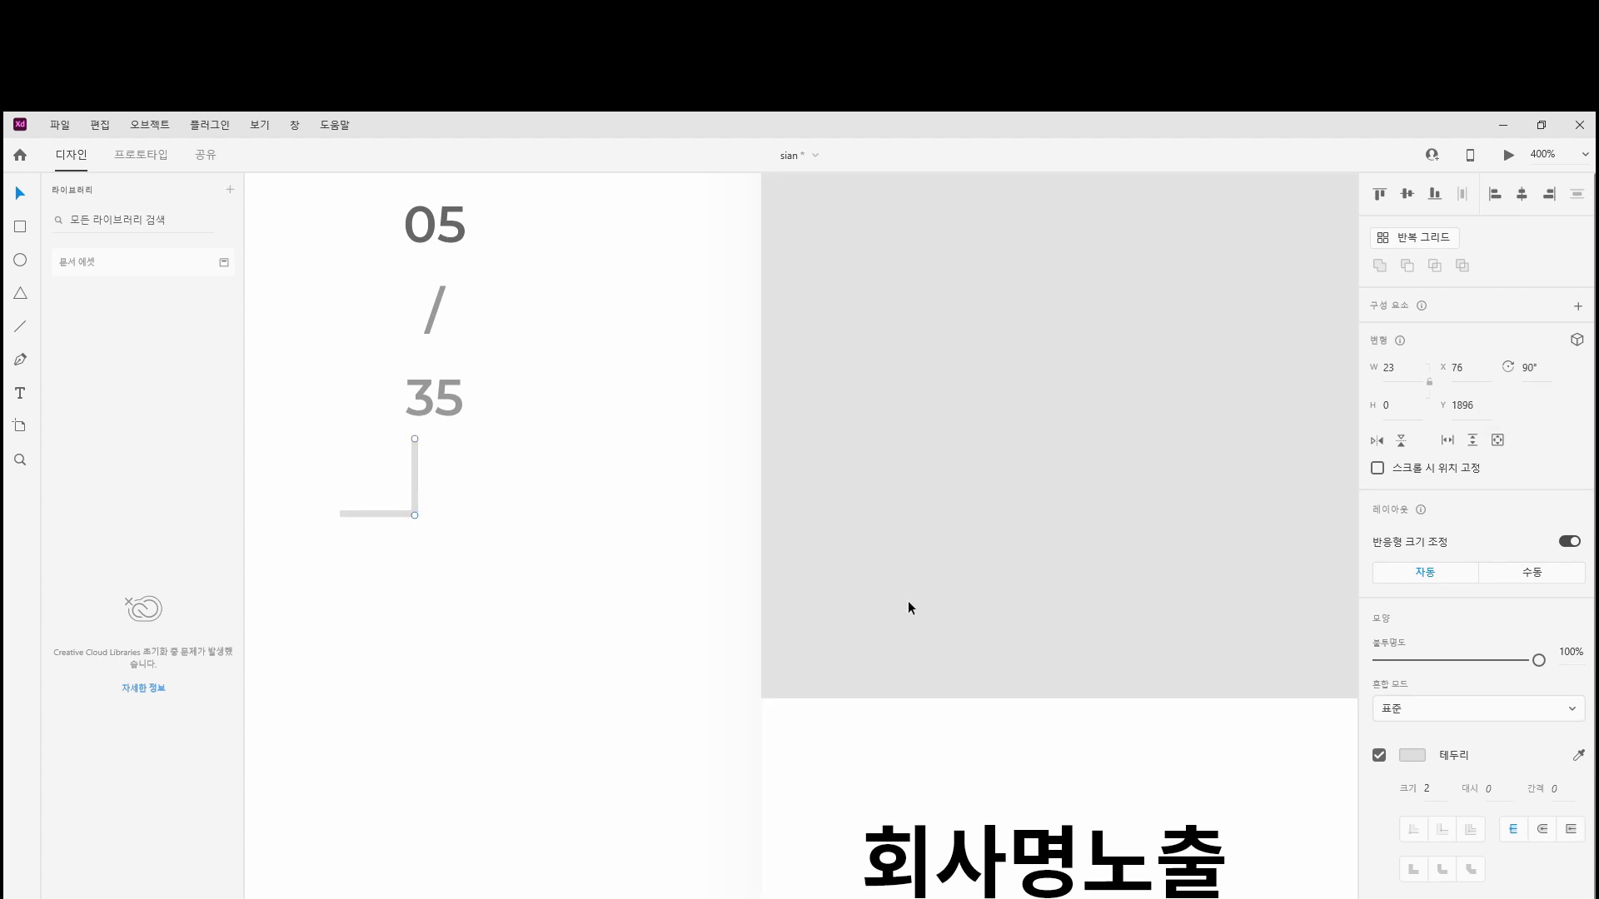
Align the two lines along their bottom and right edges to form a clean corner, and group them
{"action": "key", "text": "ctrl+plus"}
{"action": "left_click_drag", "start_coordinate": [638, 503], "coordinate": [1233, 570]}
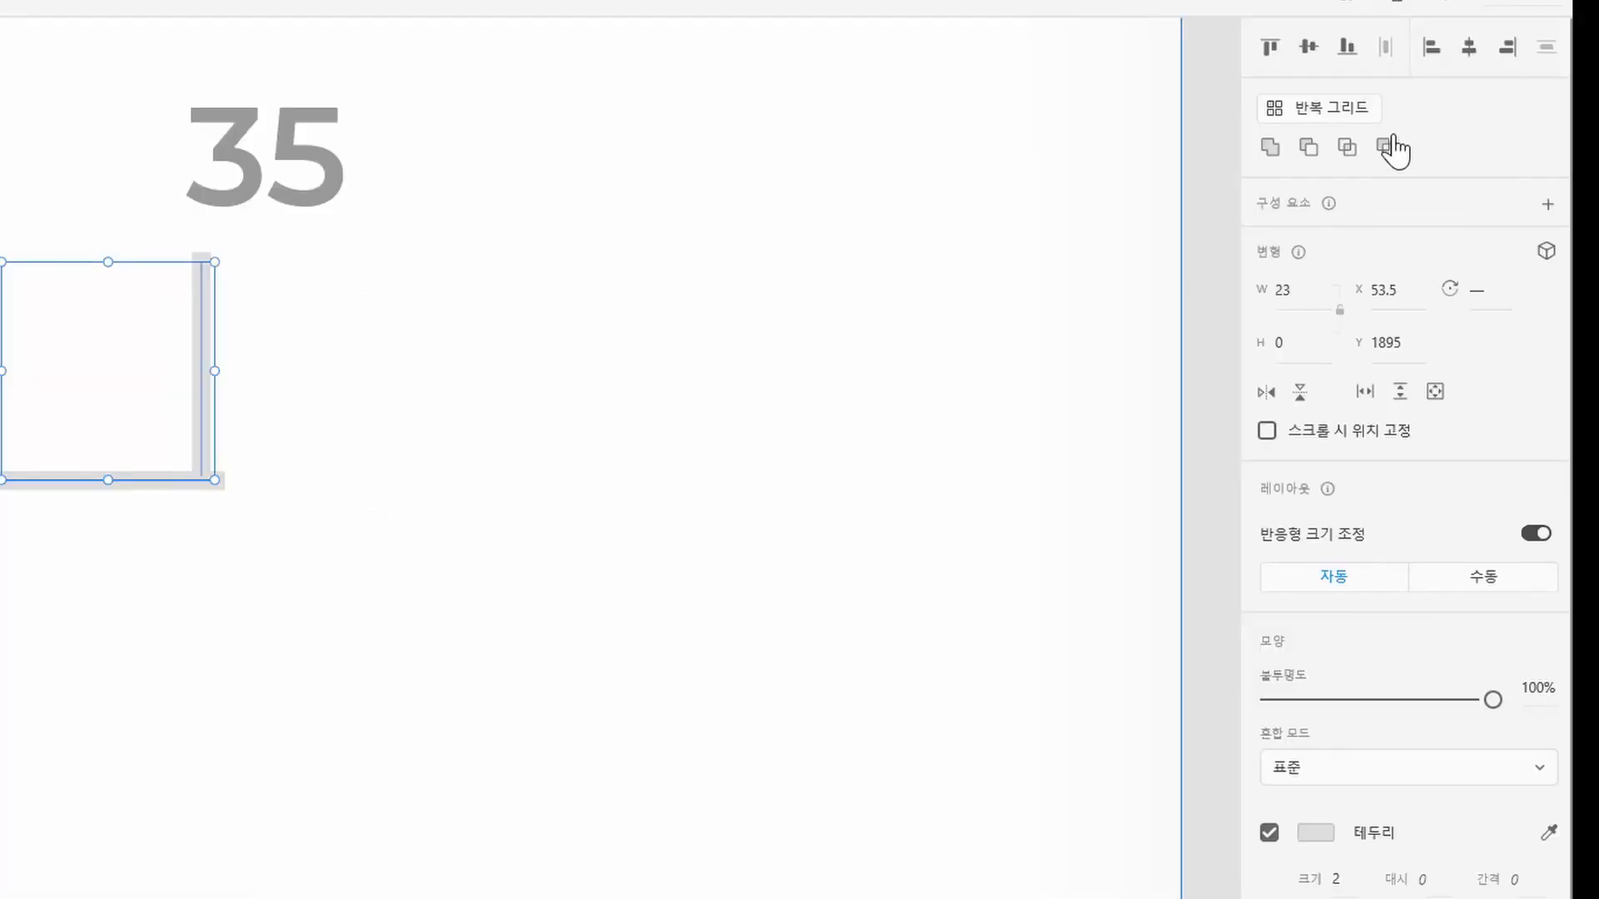
{"action": "left_click", "coordinate": [1434, 194]}
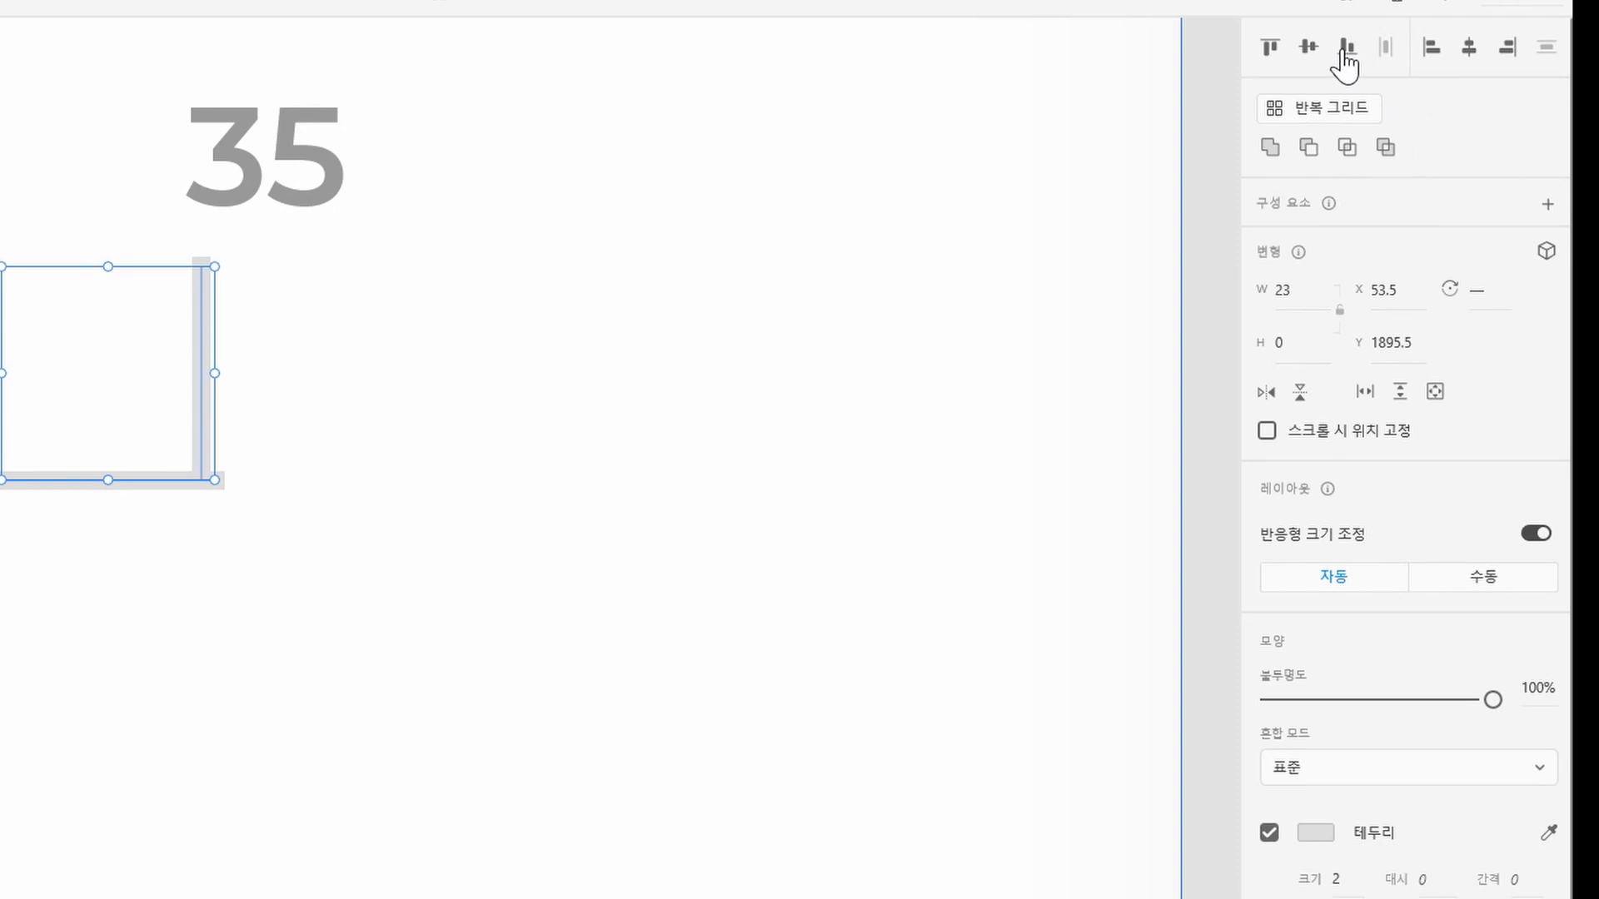
{"action": "left_click", "coordinate": [1506, 53]}
{"action": "left_click_drag", "start_coordinate": [354, 685], "coordinate": [116, 450]}
{"action": "key", "text": "ctrl+g"}
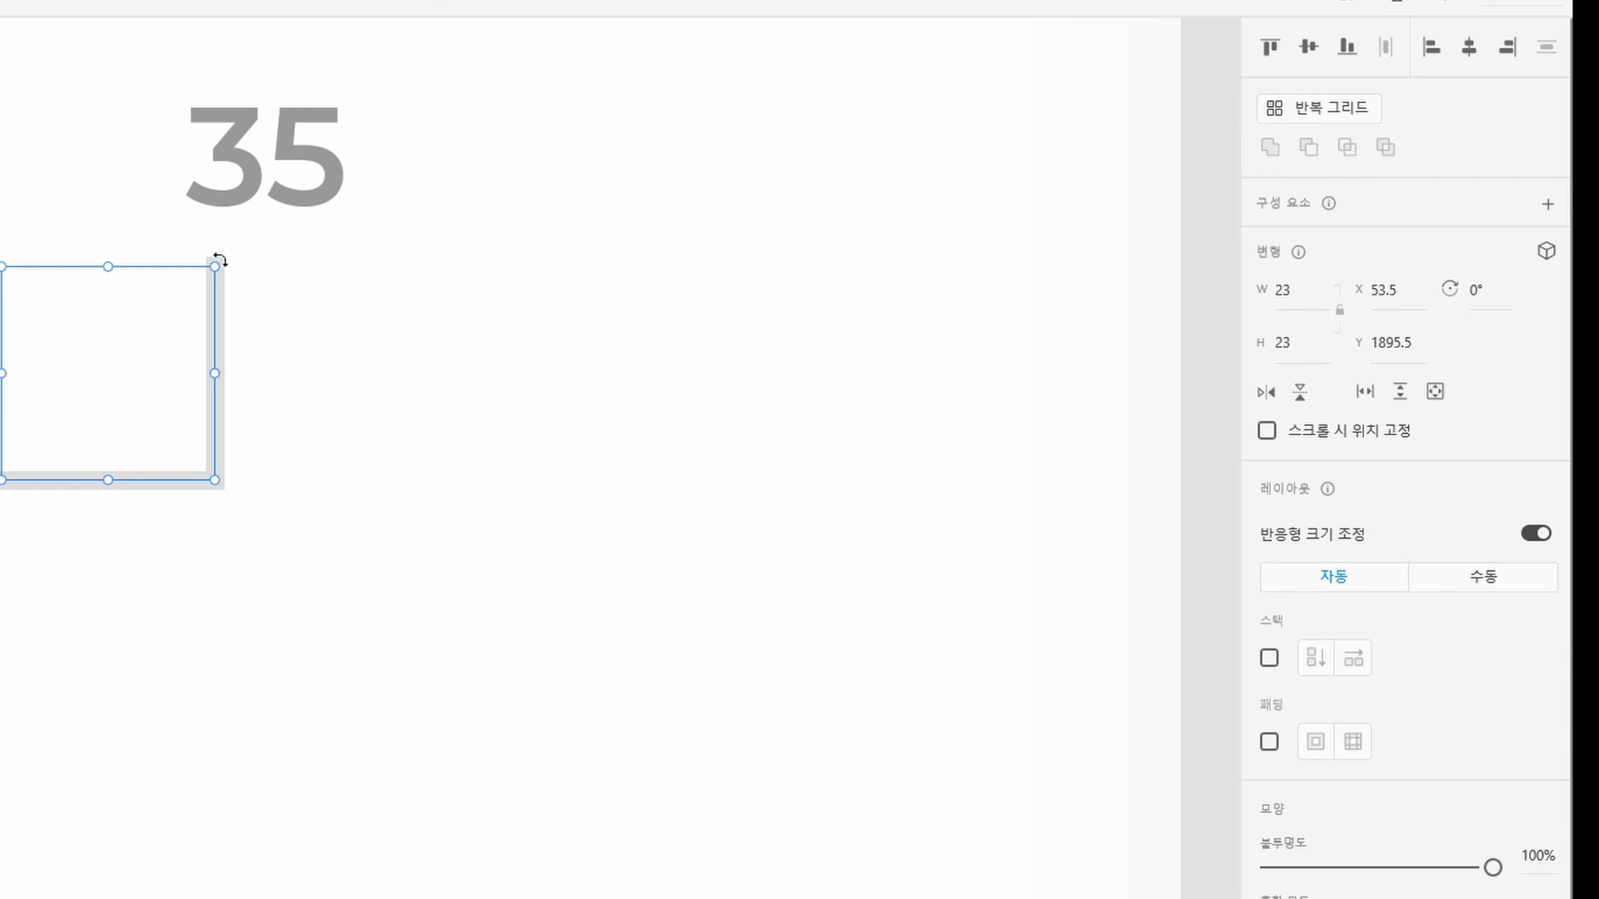
Rotate the corner group to 45° as a downward chevron and center it under the page counter
{"action": "left_click_drag", "start_coordinate": [219, 260], "coordinate": [261, 382]}
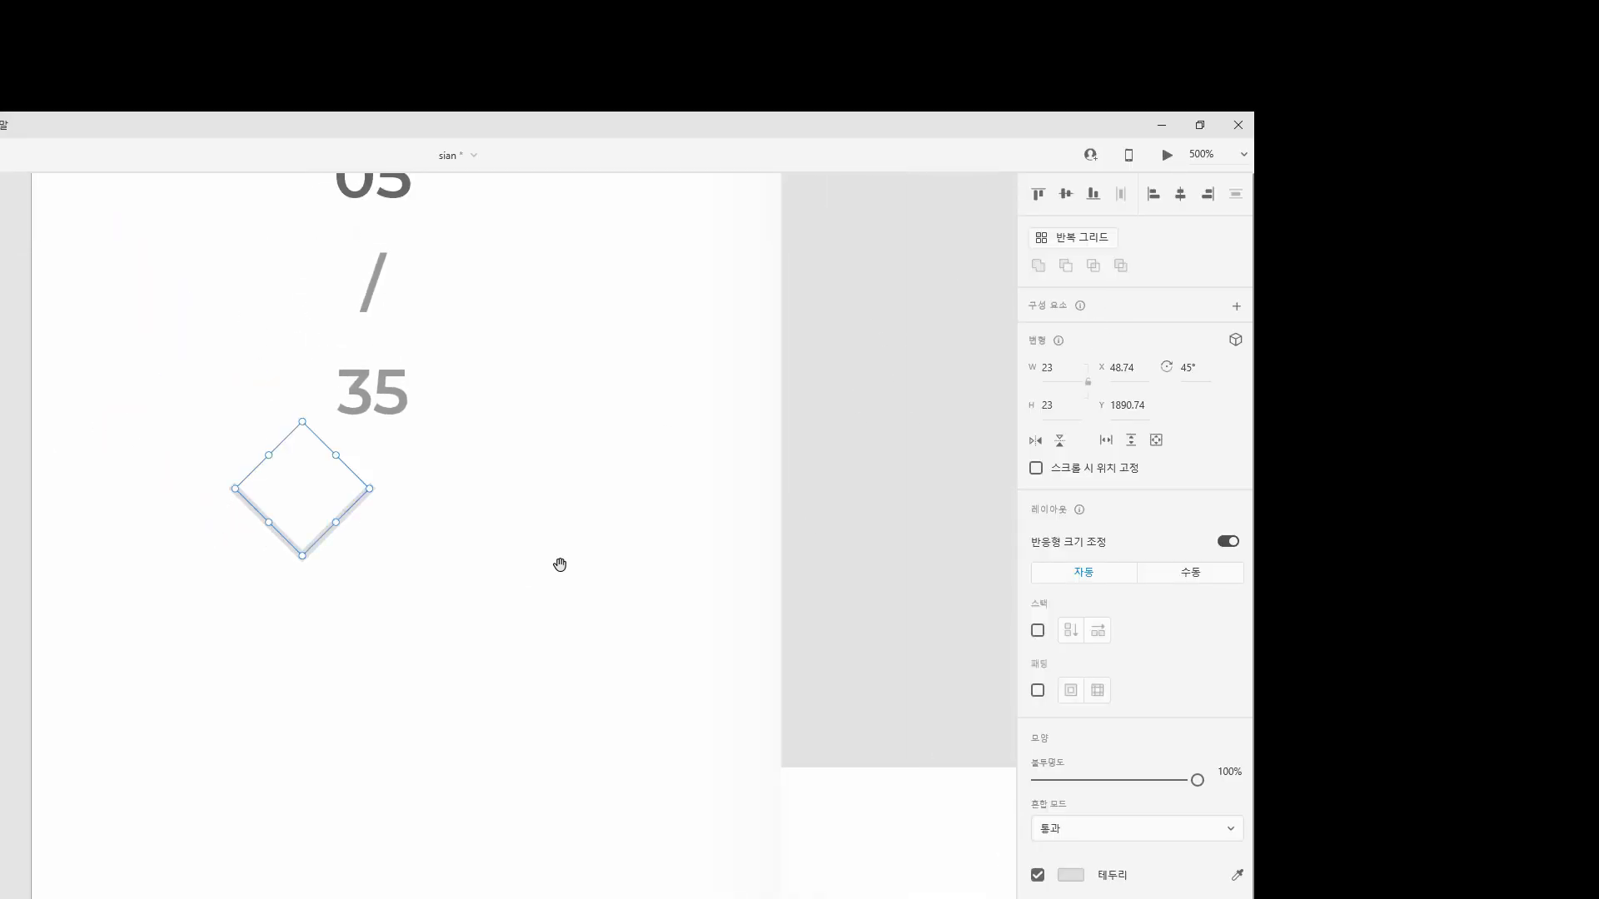
{"action": "left_click_drag", "start_coordinate": [560, 565], "coordinate": [468, 673]}
{"action": "left_click_drag", "start_coordinate": [254, 651], "coordinate": [310, 632]}
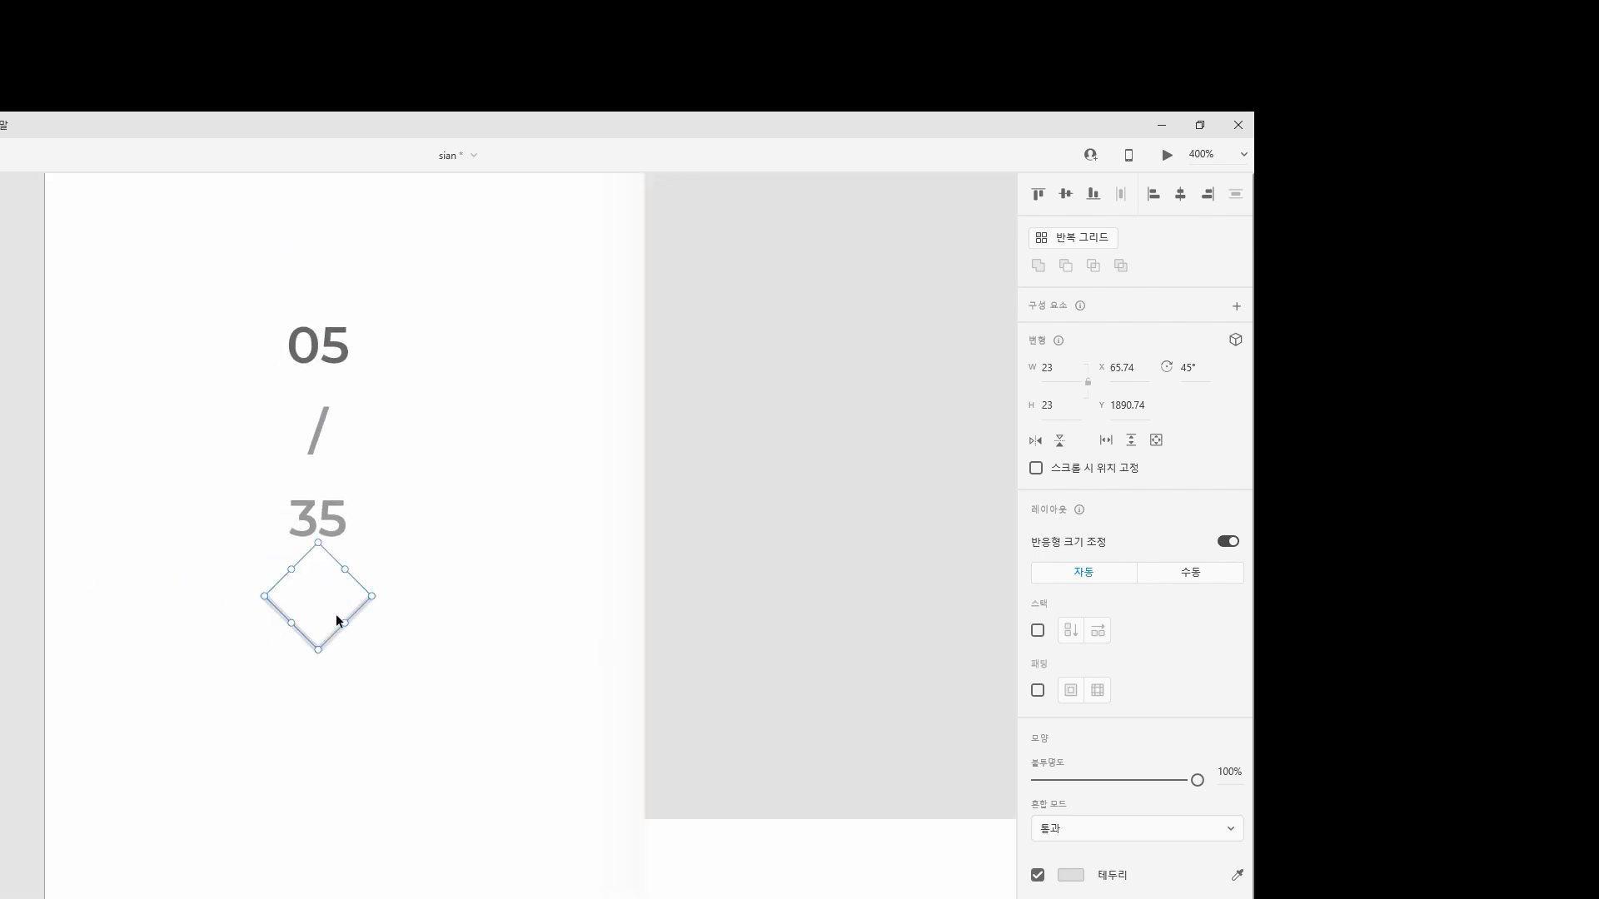
{"action": "left_click_drag", "start_coordinate": [355, 616], "coordinate": [353, 626]}
Move the chevron 50 px further down from the page counter
{"action": "key", "text": "ctrl+minus"}
{"action": "key", "text": "ctrl+minus"}
{"action": "key", "text": "ctrl+minus"}
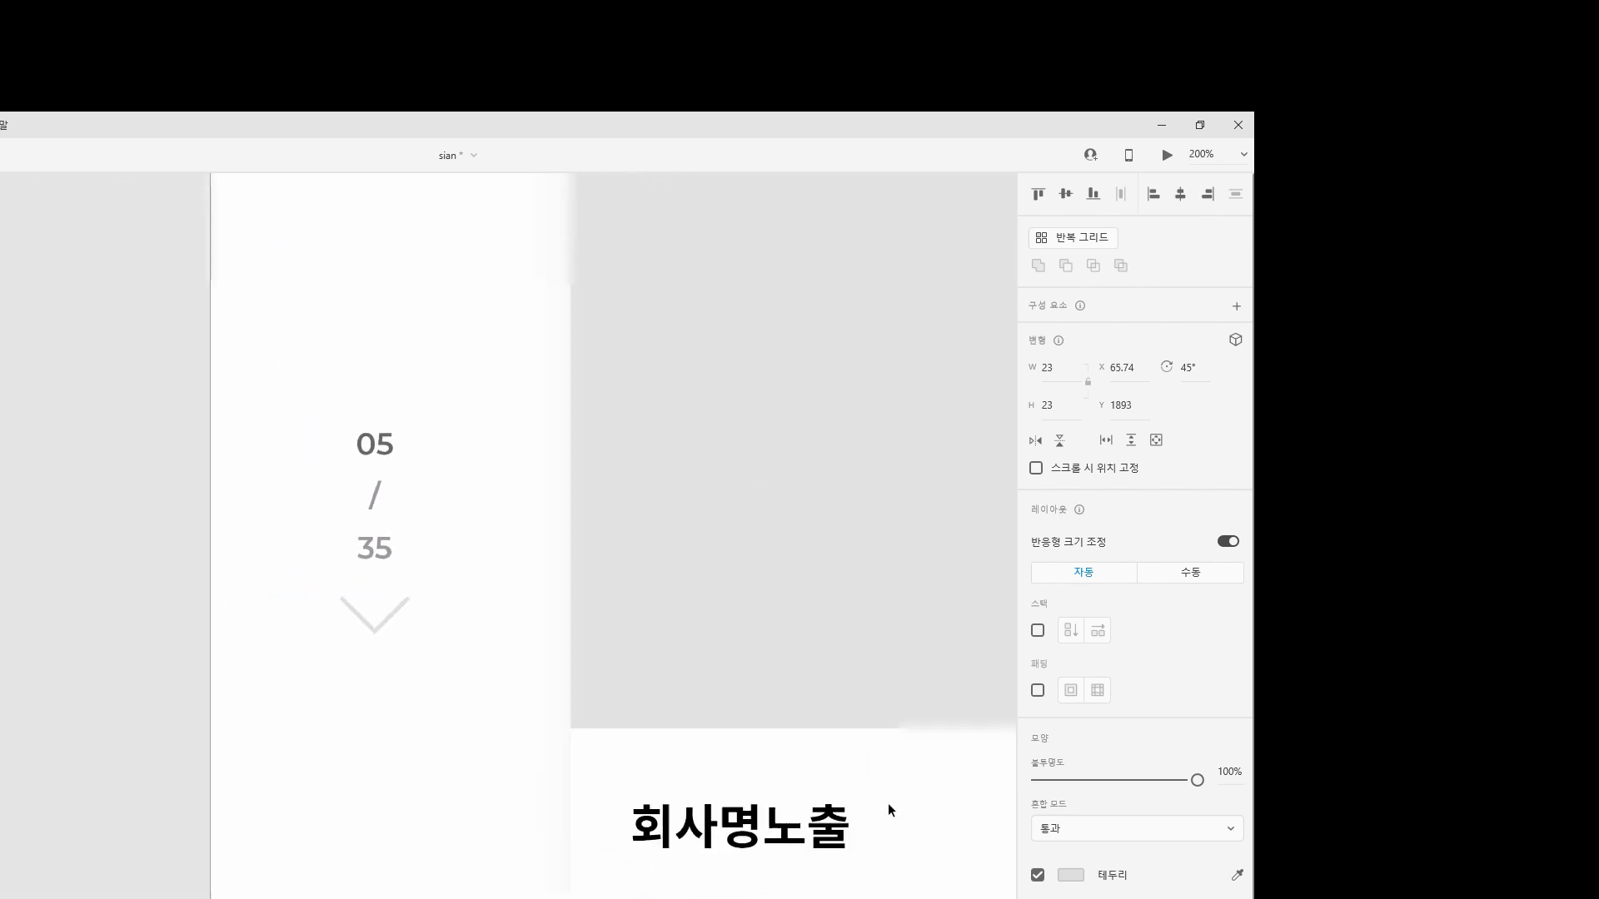
{"action": "key", "text": "shift+Down"}
{"action": "key", "text": "shift+Down"}
{"action": "key", "text": "shift+Down"}
{"action": "key", "text": "shift+Down"}
{"action": "key", "text": "shift+Down"}
{"action": "left_click", "coordinate": [488, 810]}
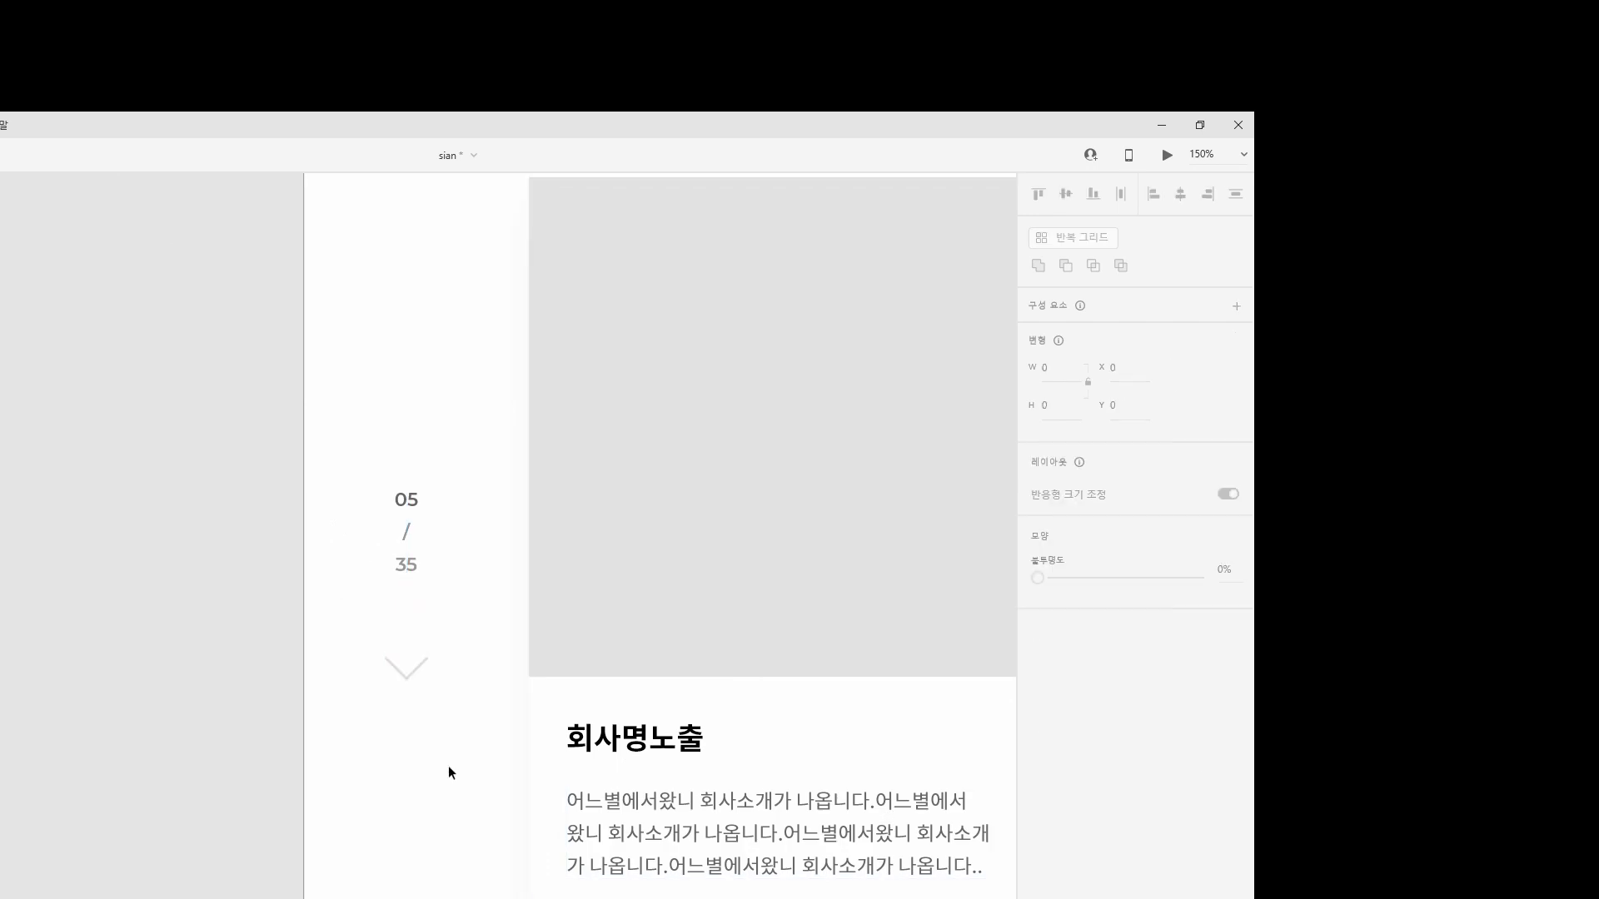
{"action": "key", "text": "ctrl+minus"}
{"action": "key", "text": "ctrl+minus"}
{"action": "left_click_drag", "start_coordinate": [447, 767], "coordinate": [219, 824]}
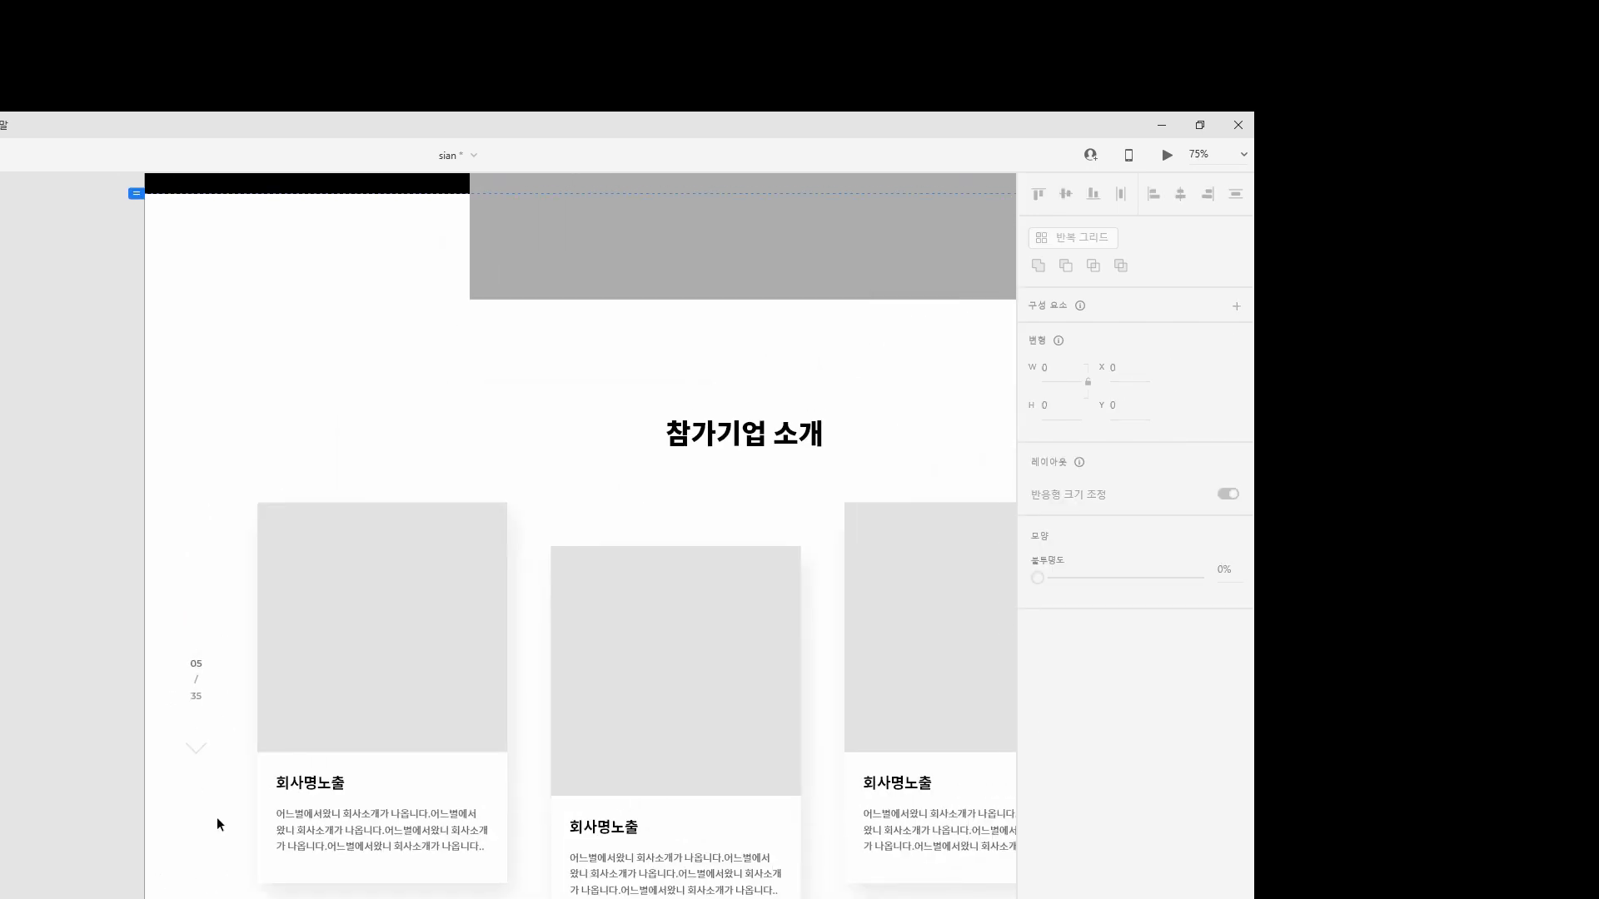
{"action": "left_click", "coordinate": [199, 755]}
{"action": "left_click", "coordinate": [223, 858]}
{"action": "left_click", "coordinate": [196, 743]}
{"action": "key", "text": "ctrl+plus"}
{"action": "key", "text": "ctrl+plus"}
{"action": "left_click_drag", "start_coordinate": [413, 716], "coordinate": [755, 465]}
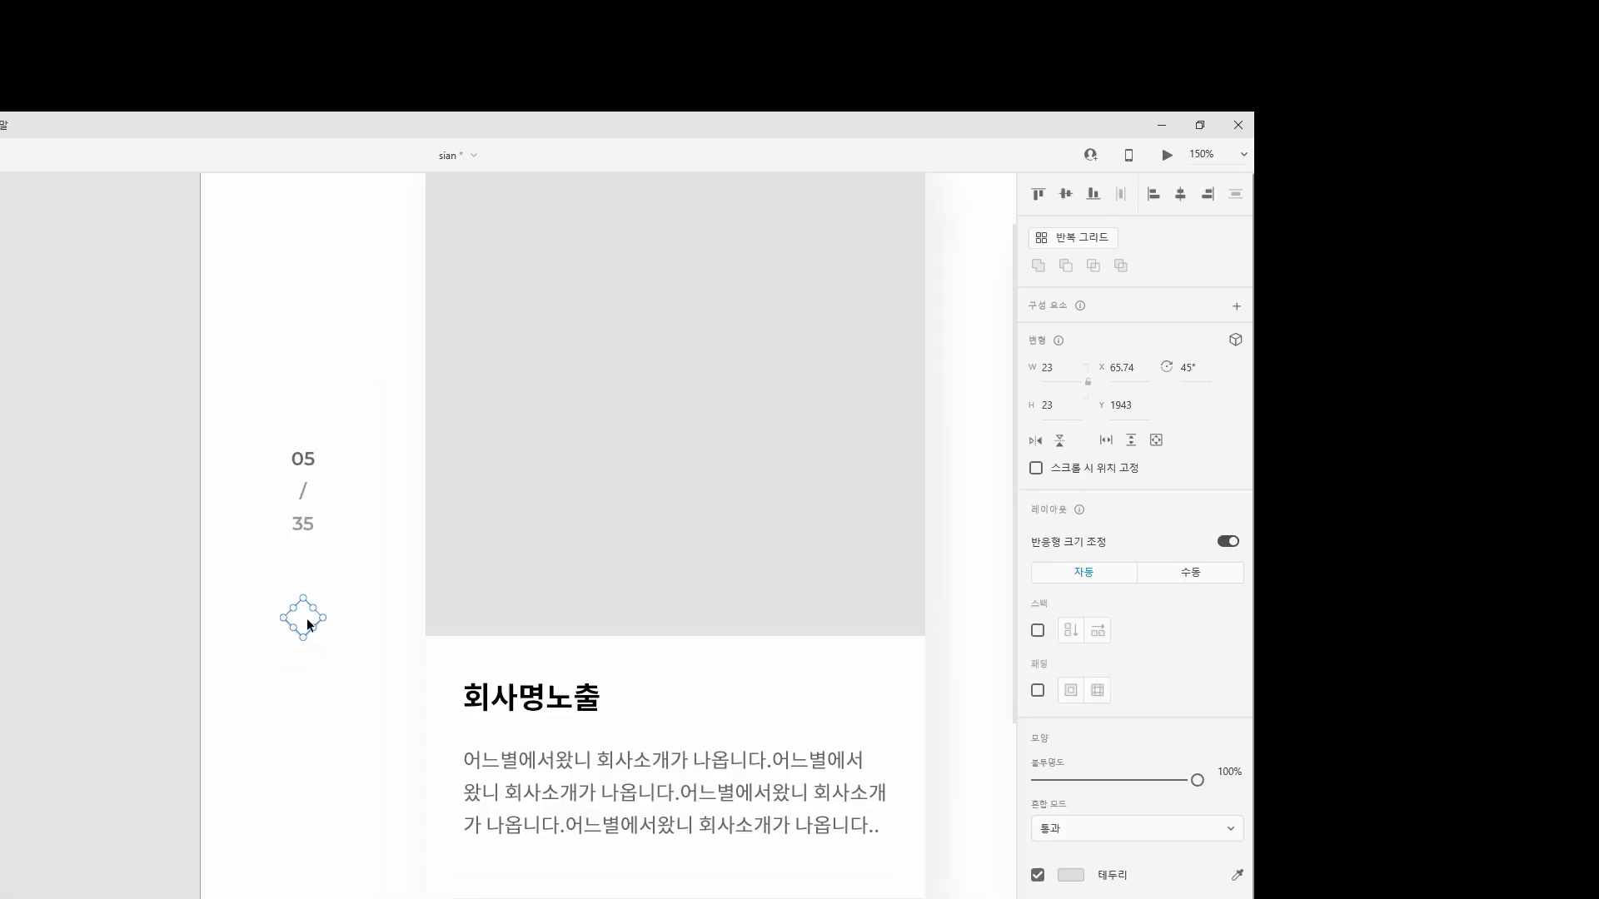
{"action": "left_click", "coordinate": [314, 491], "text": "shift"}
{"action": "key", "text": "ctrl+z"}
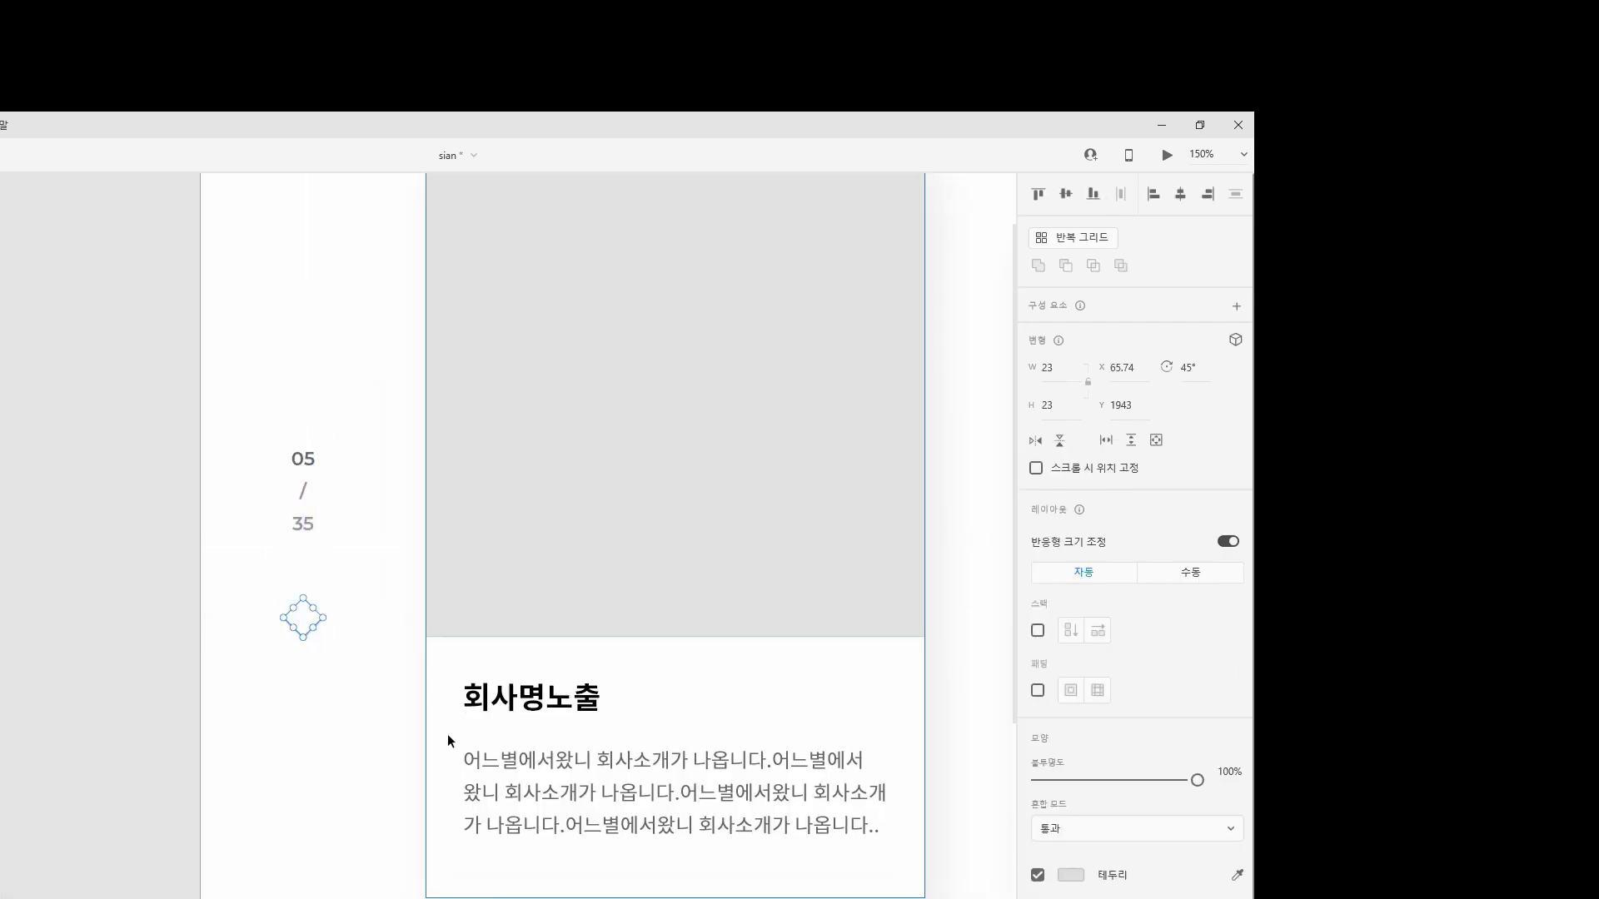
Duplicate the chevron below the page counter and move the copy 40 px up
{"action": "left_click", "coordinate": [214, 700]}
{"action": "left_click_drag", "start_coordinate": [346, 680], "coordinate": [269, 605]}
{"action": "key", "text": "ctrl+d"}
{"action": "key", "text": "shift+Up"}
{"action": "key", "text": "shift+Up"}
{"action": "key", "text": "shift+Up"}
{"action": "key", "text": "shift+Up"}
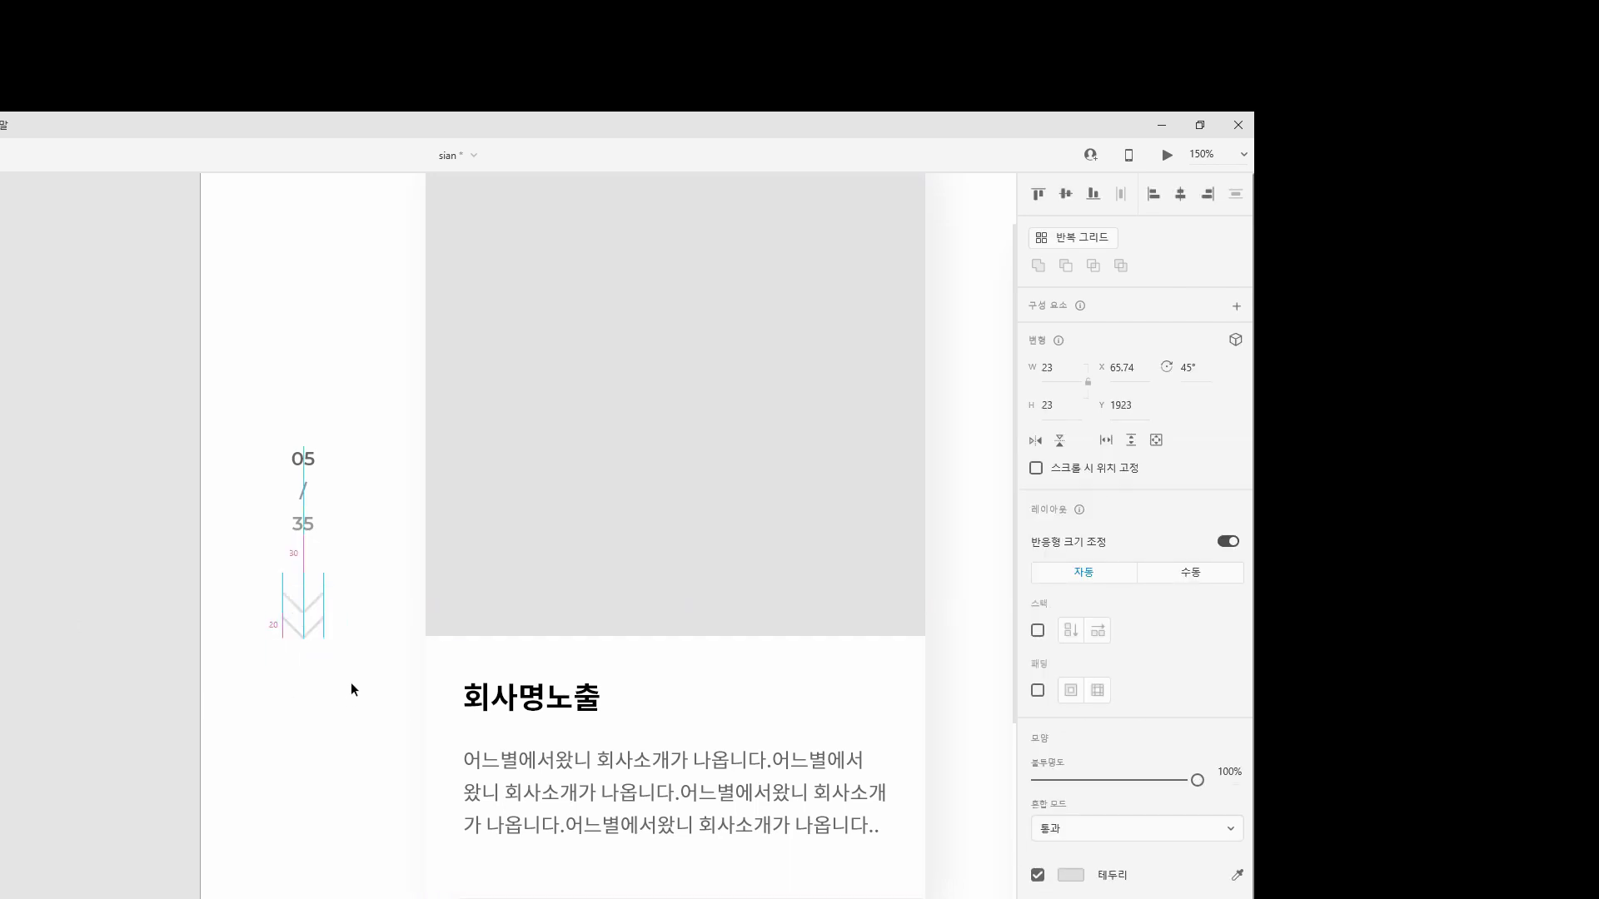
Rotate the copied chevron to -135° so it points up, and place it above the page counter
{"action": "left_click_drag", "start_coordinate": [331, 594], "coordinate": [143, 565]}
{"action": "left_click", "coordinate": [305, 523]}
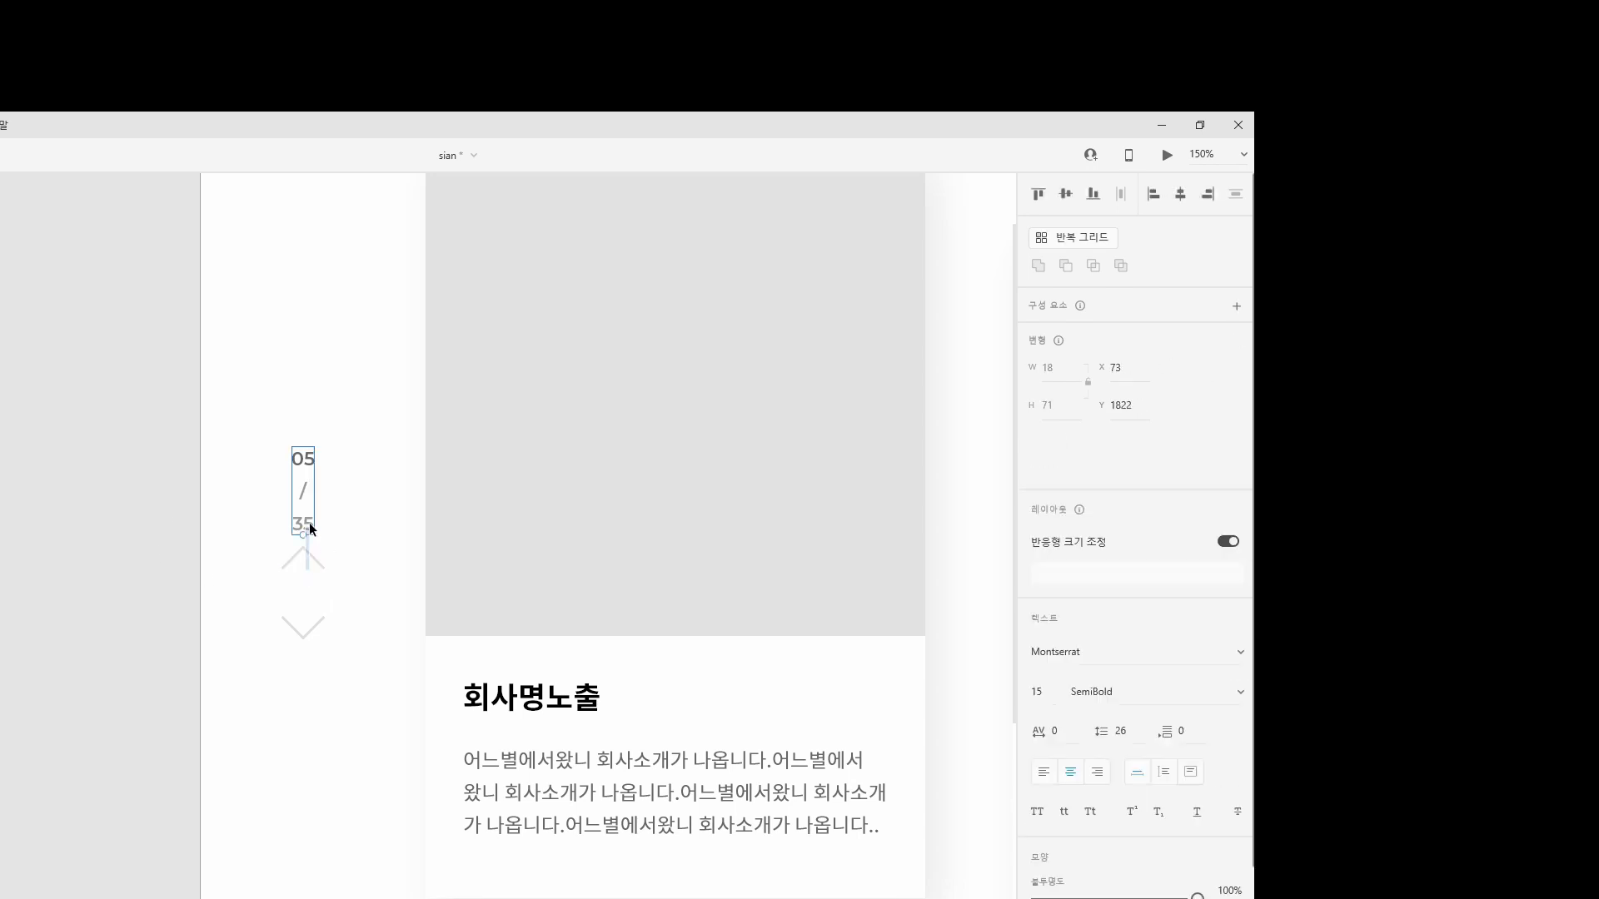
{"action": "left_click", "coordinate": [330, 575]}
{"action": "left_click", "coordinate": [316, 568]}
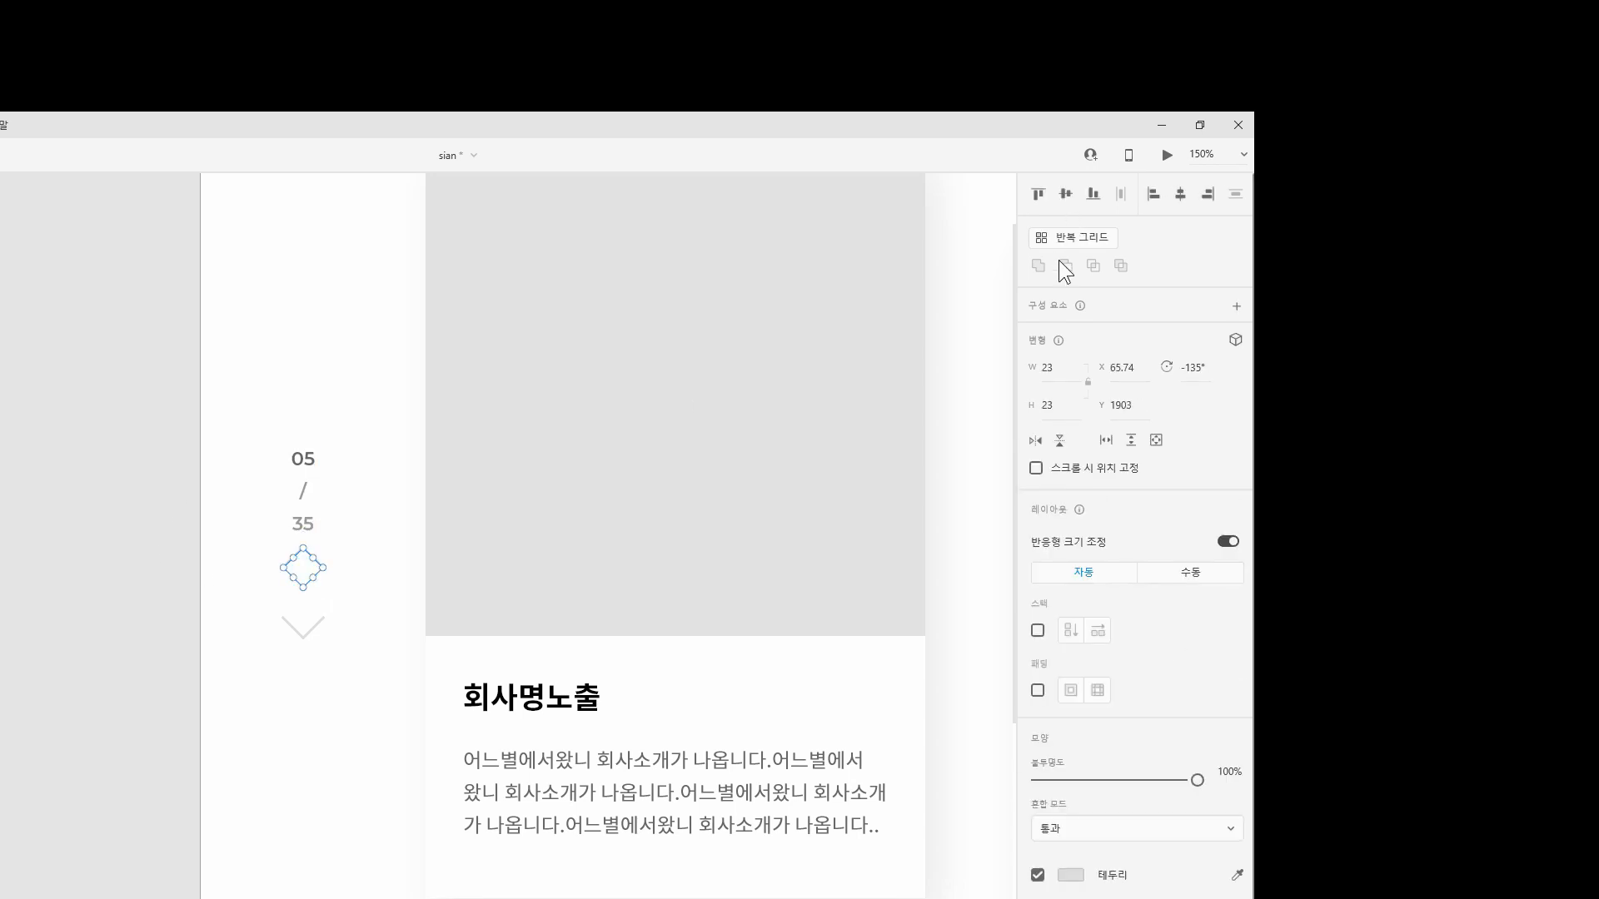
{"action": "left_click_drag", "start_coordinate": [321, 568], "coordinate": [330, 360]}
Group the page counter text with the chevrons above and below it
{"action": "left_click", "coordinate": [200, 489]}
{"action": "left_click_drag", "start_coordinate": [245, 259], "coordinate": [346, 717]}
{"action": "key", "text": "ctrl+g"}
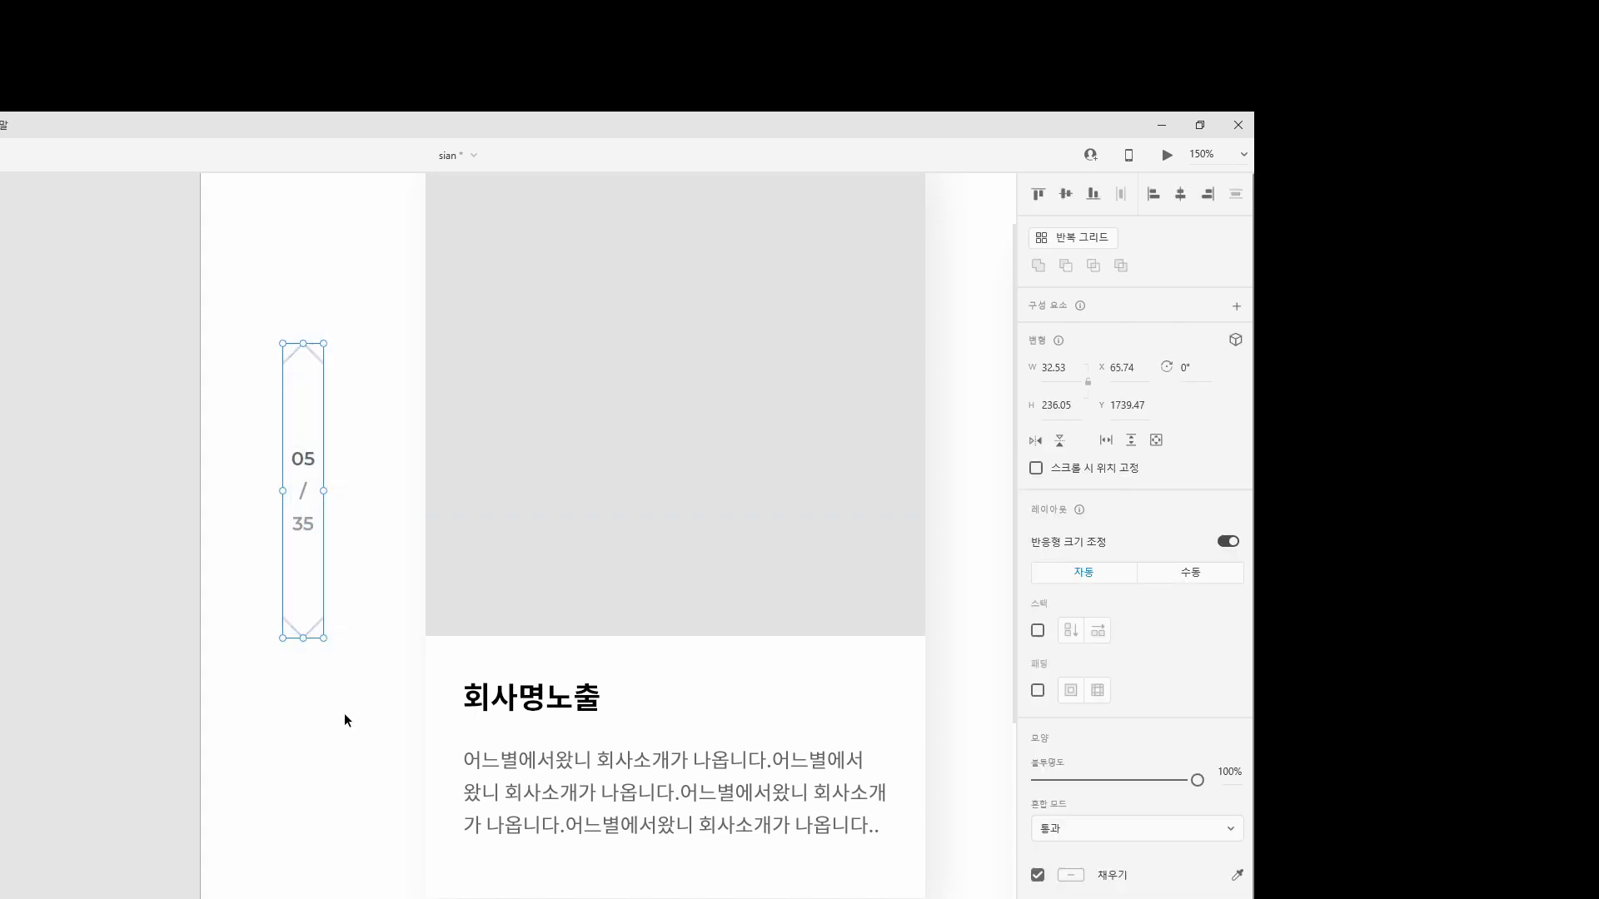
Add horizontal guides at the first card's top edge and the second card's bottom edge
{"action": "key", "text": "ctrl+minus"}
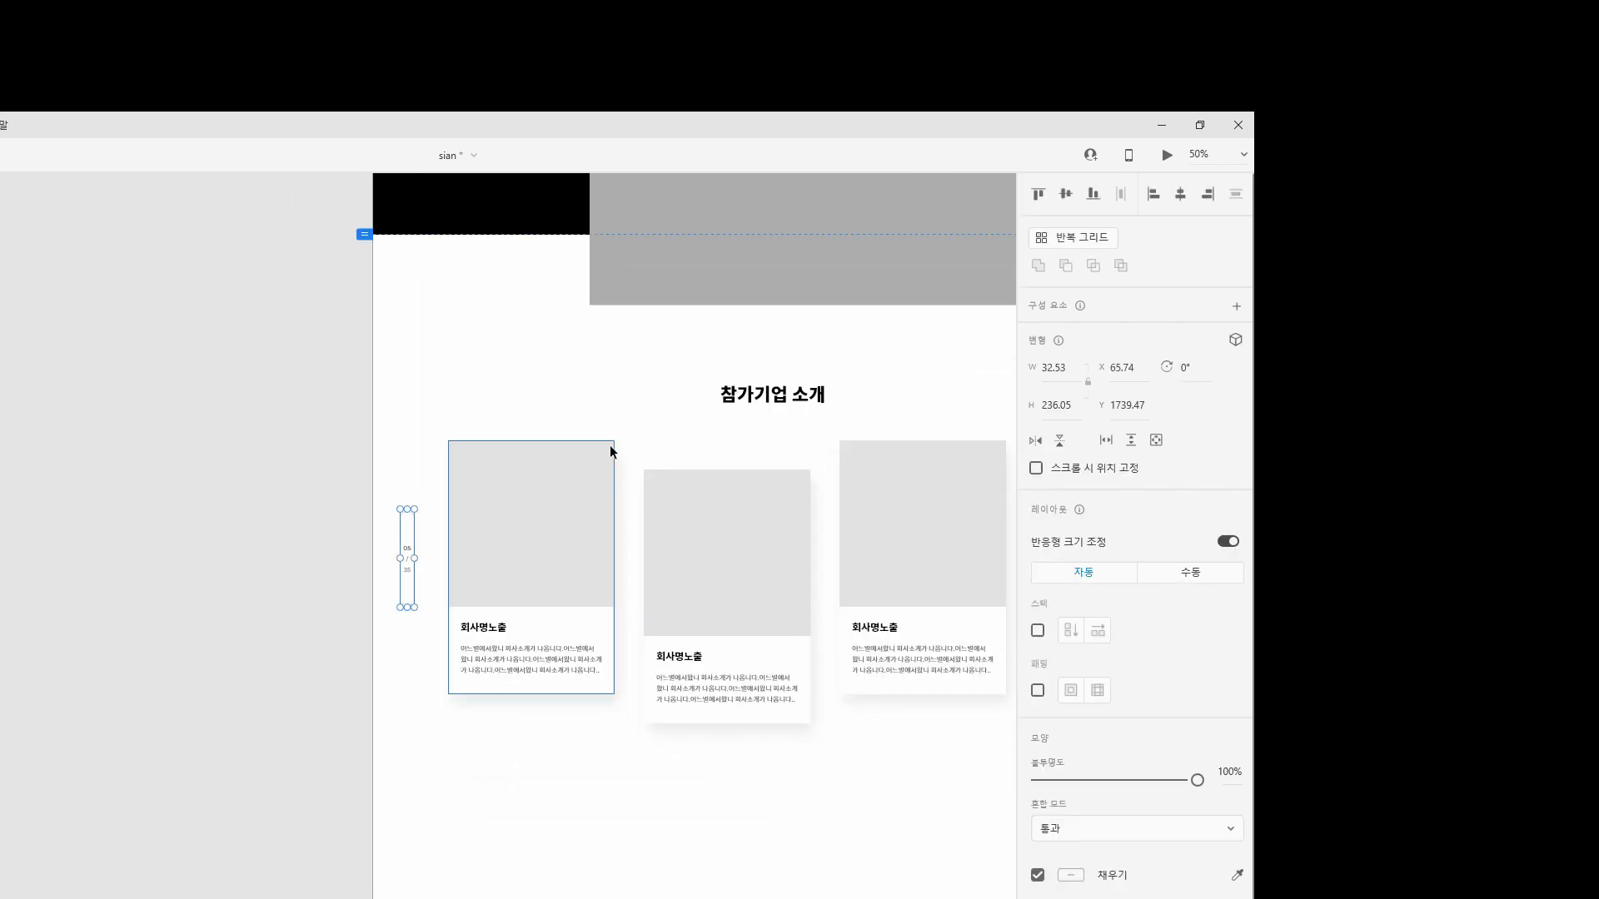
{"action": "key", "text": "ctrl+minus"}
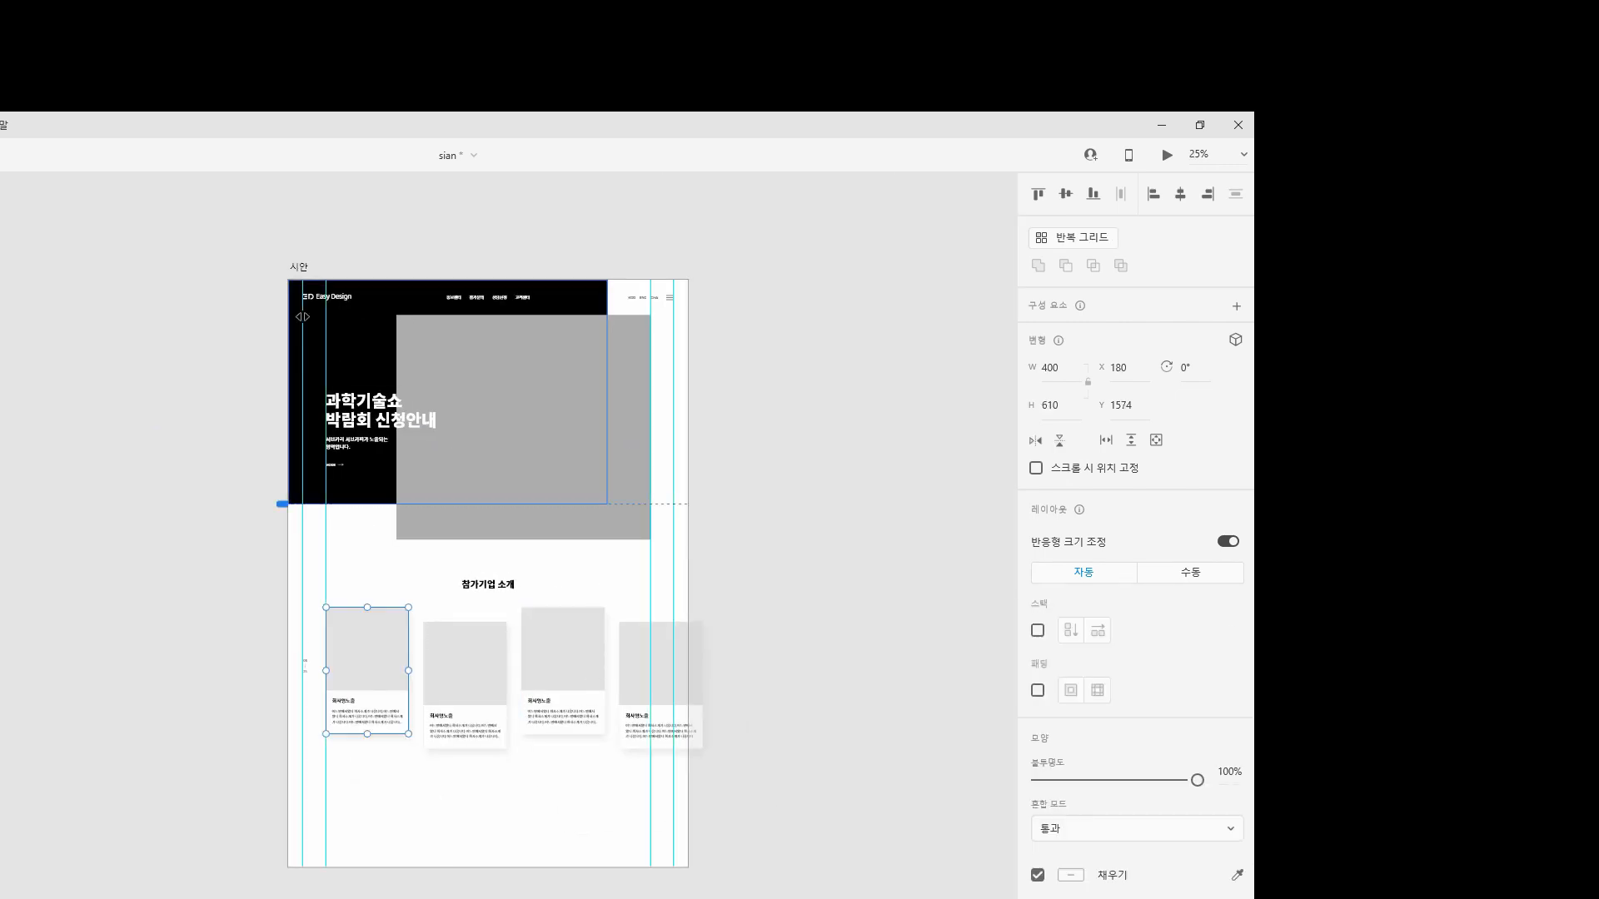
{"action": "left_click_drag", "start_coordinate": [346, 280], "coordinate": [339, 607]}
{"action": "left_click_drag", "start_coordinate": [439, 280], "coordinate": [435, 749]}
{"action": "scroll", "coordinate": [367, 773], "scroll_direction": "up", "scroll_amount": 3}
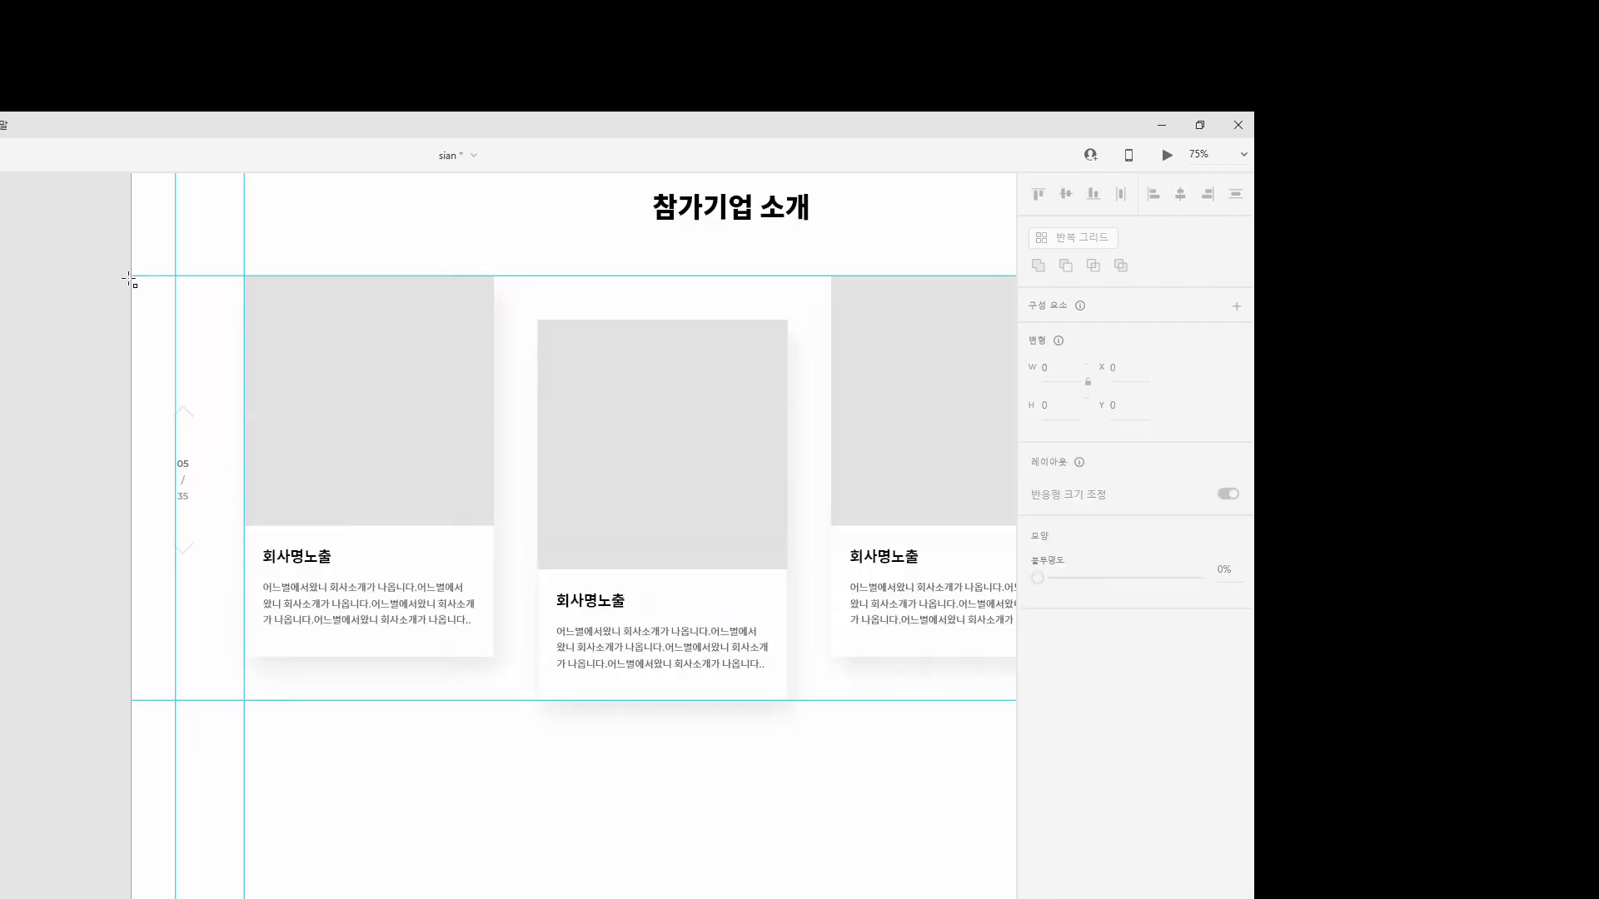
Draw a helper rectangle about 925 × 683 px between the horizontal guides and align the page counter group with its vertical middle
{"action": "mouse_move", "coordinate": [129, 280]}
{"action": "left_mouse_down"}
{"action": "mouse_move", "coordinate": [408, 435]}
{"action": "mouse_move", "coordinate": [706, 701]}
{"action": "left_mouse_up"}
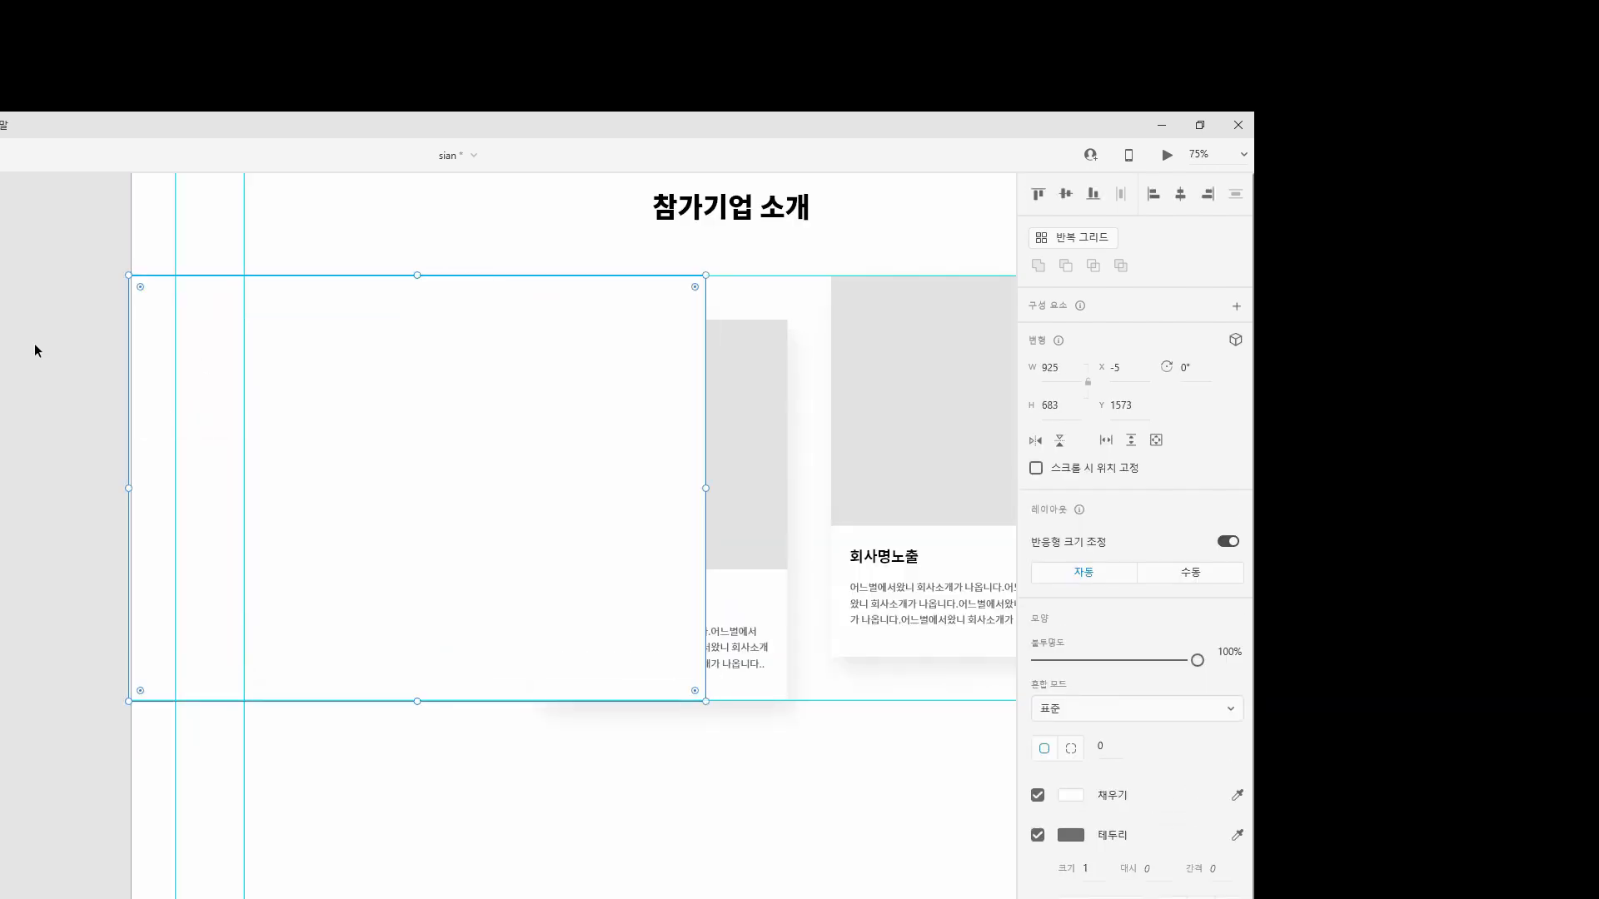
{"action": "left_click_drag", "start_coordinate": [456, 536], "coordinate": [686, 535]}
{"action": "left_click", "coordinate": [186, 471], "text": "shift"}
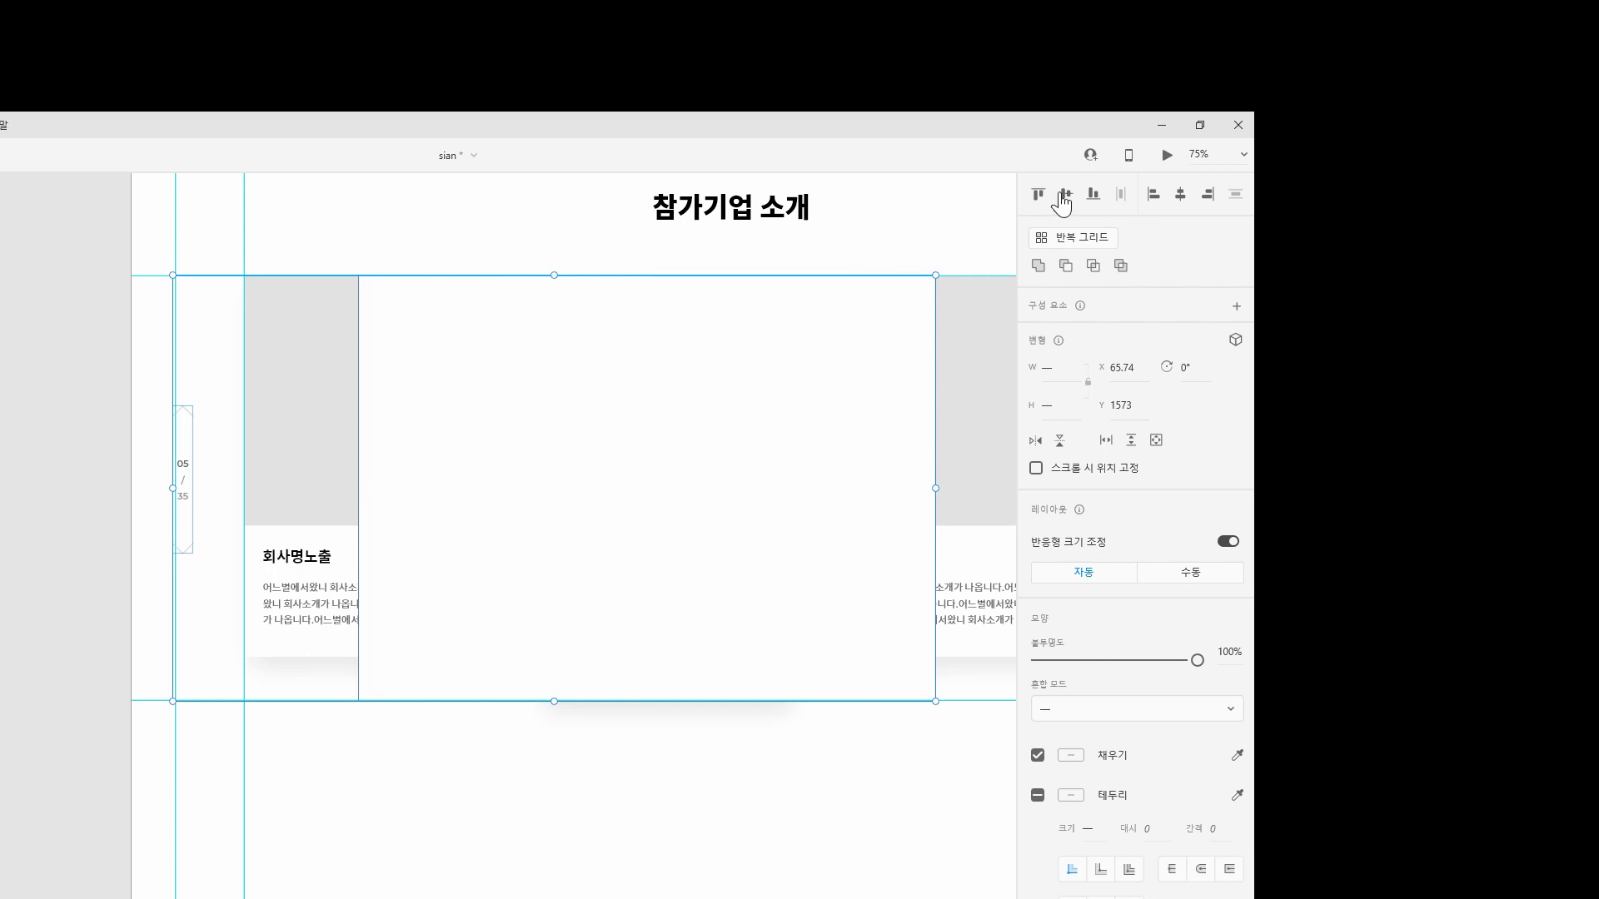
{"action": "left_click", "coordinate": [1064, 196]}
Delete the helper rectangle and hide the guides
{"action": "left_click", "coordinate": [689, 428]}
{"action": "key", "text": "Delete"}
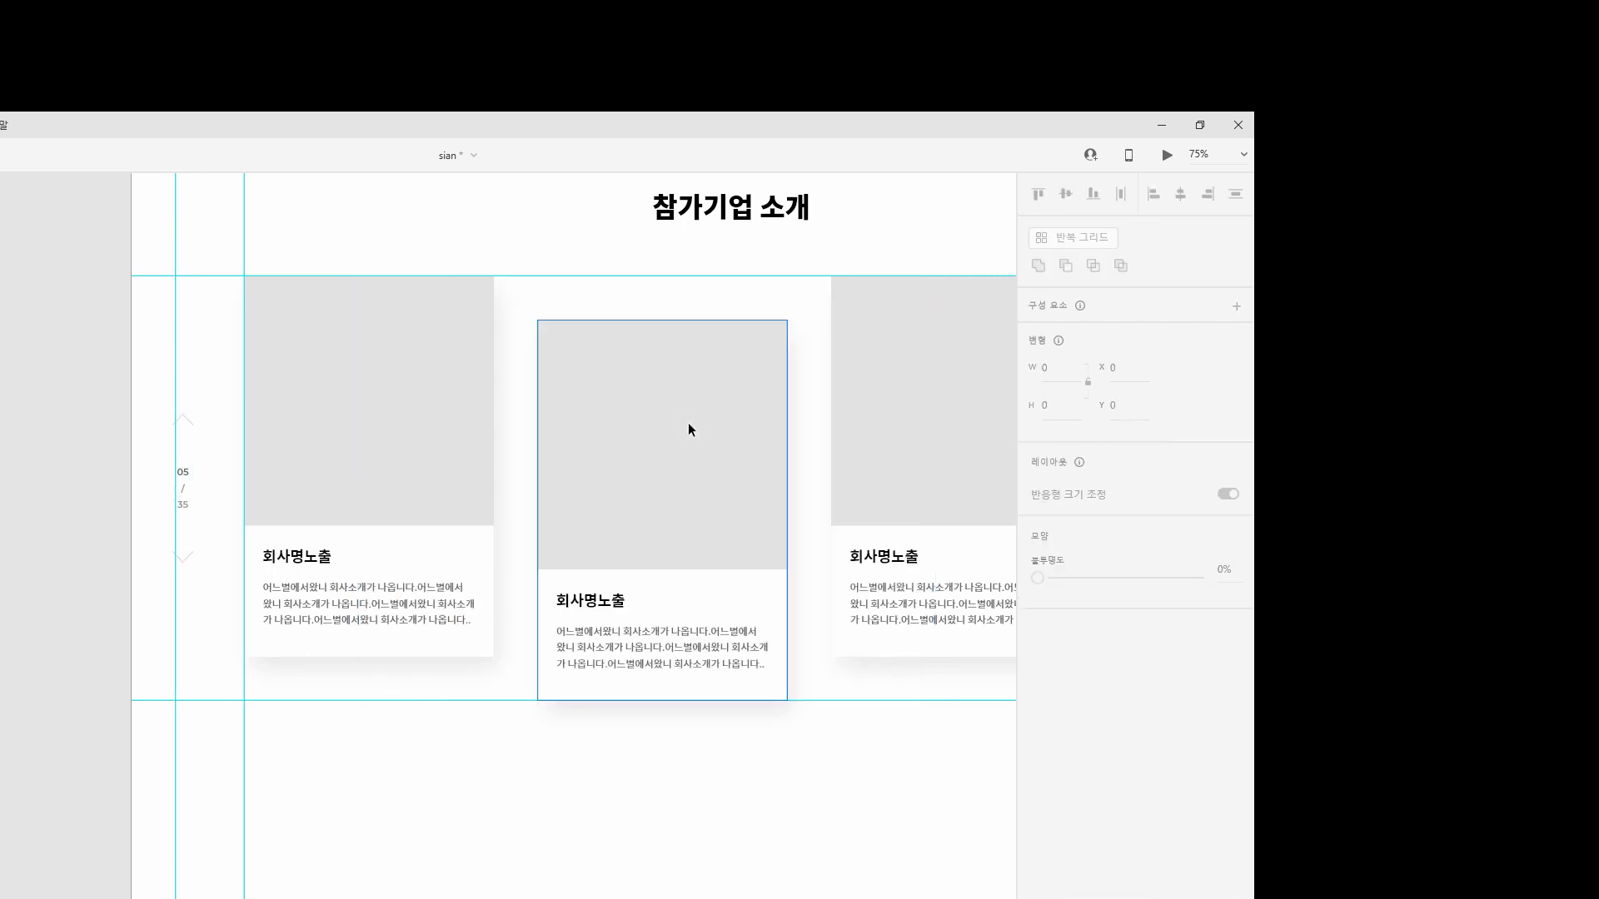
{"action": "key", "text": "ctrl+semicolon"}
Draw a 1740 × 310 px banner rectangle below the cards, starting at the artboard's left edge
{"action": "key", "text": "ctrl+minus"}
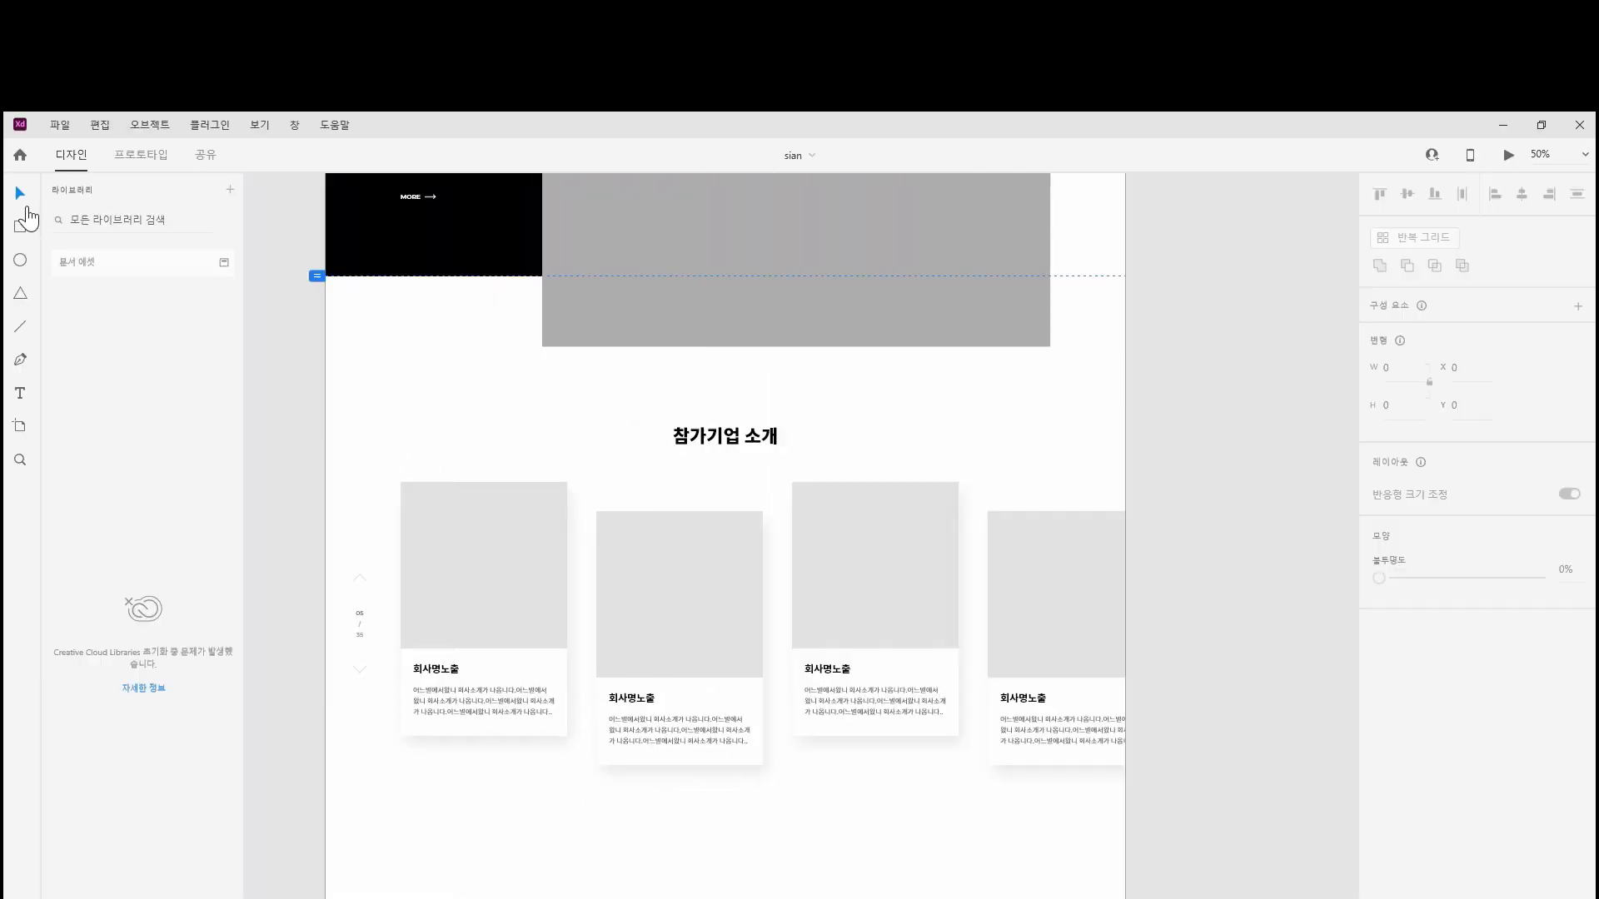
{"action": "left_click_drag", "start_coordinate": [323, 760], "coordinate": [1074, 631]}
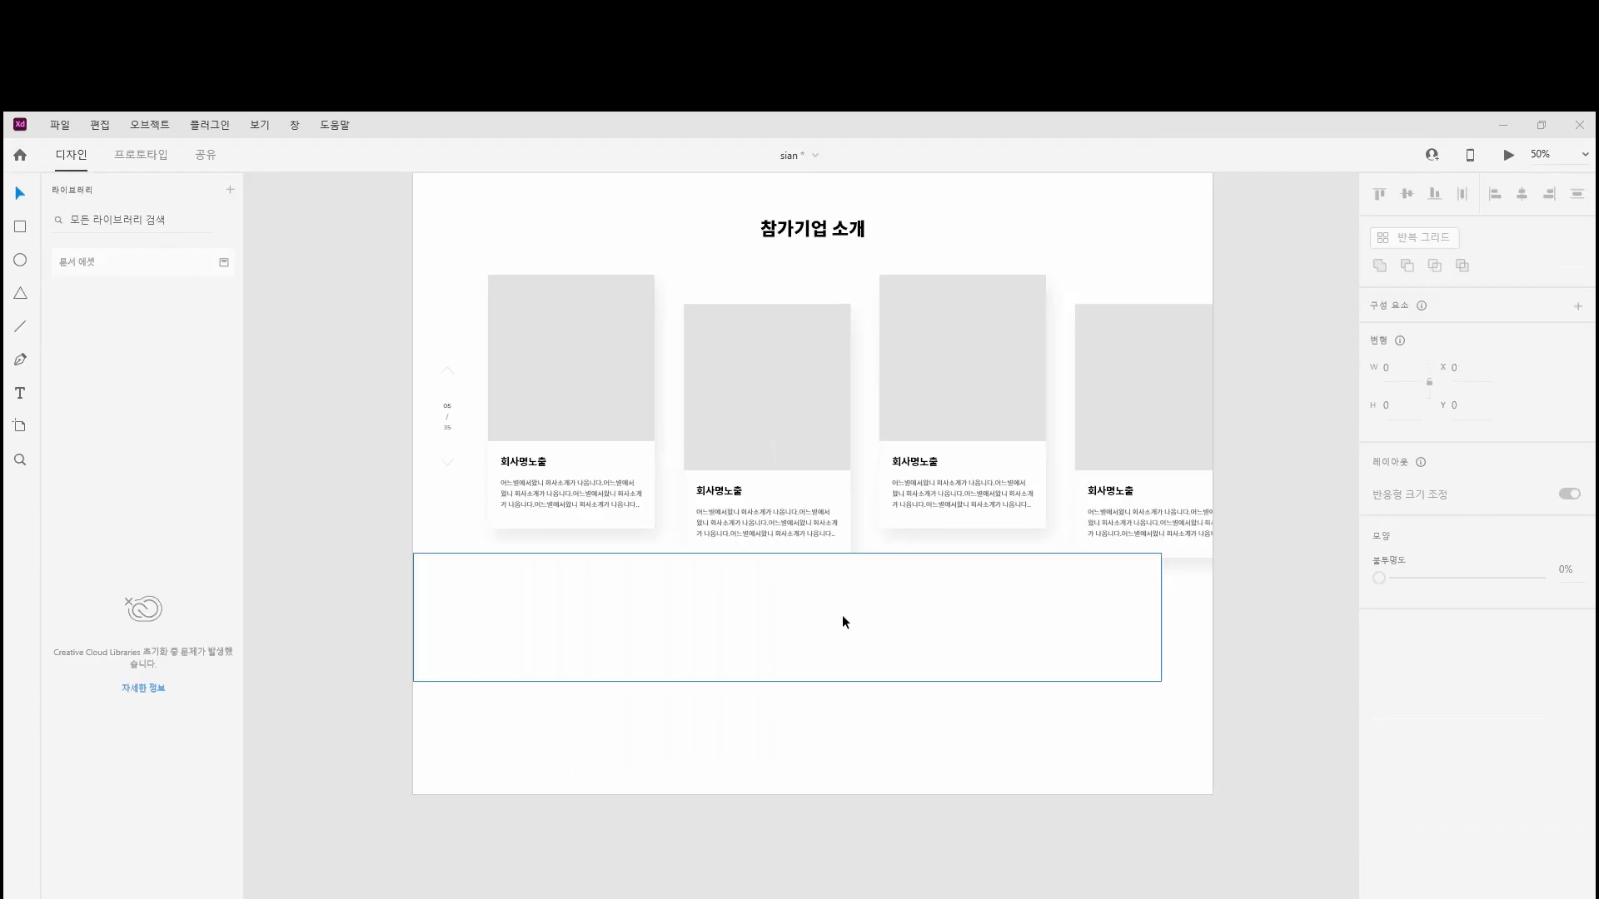
{"action": "left_click_drag", "start_coordinate": [842, 617], "coordinate": [842, 649]}
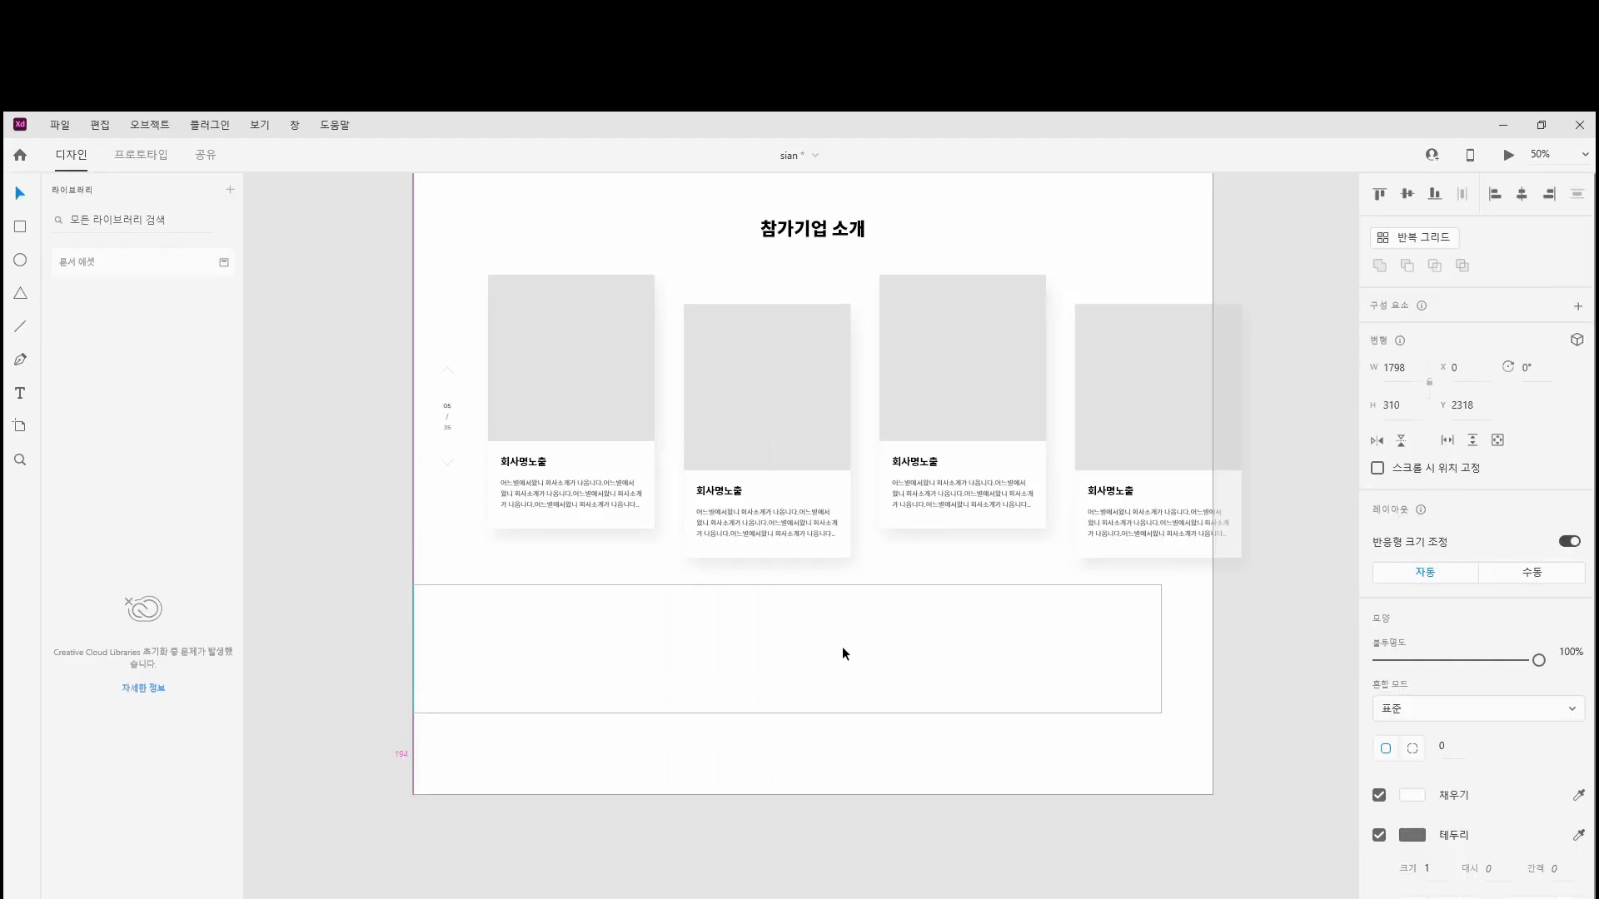
{"action": "left_click_drag", "start_coordinate": [1163, 646], "coordinate": [1137, 646]}
Remove the banner rectangle's border and fill it with #5B5B5B
{"action": "left_click", "coordinate": [1379, 835]}
{"action": "left_click", "coordinate": [1413, 795]}
{"action": "type", "text": "595959"}
{"action": "key", "text": "Return"}
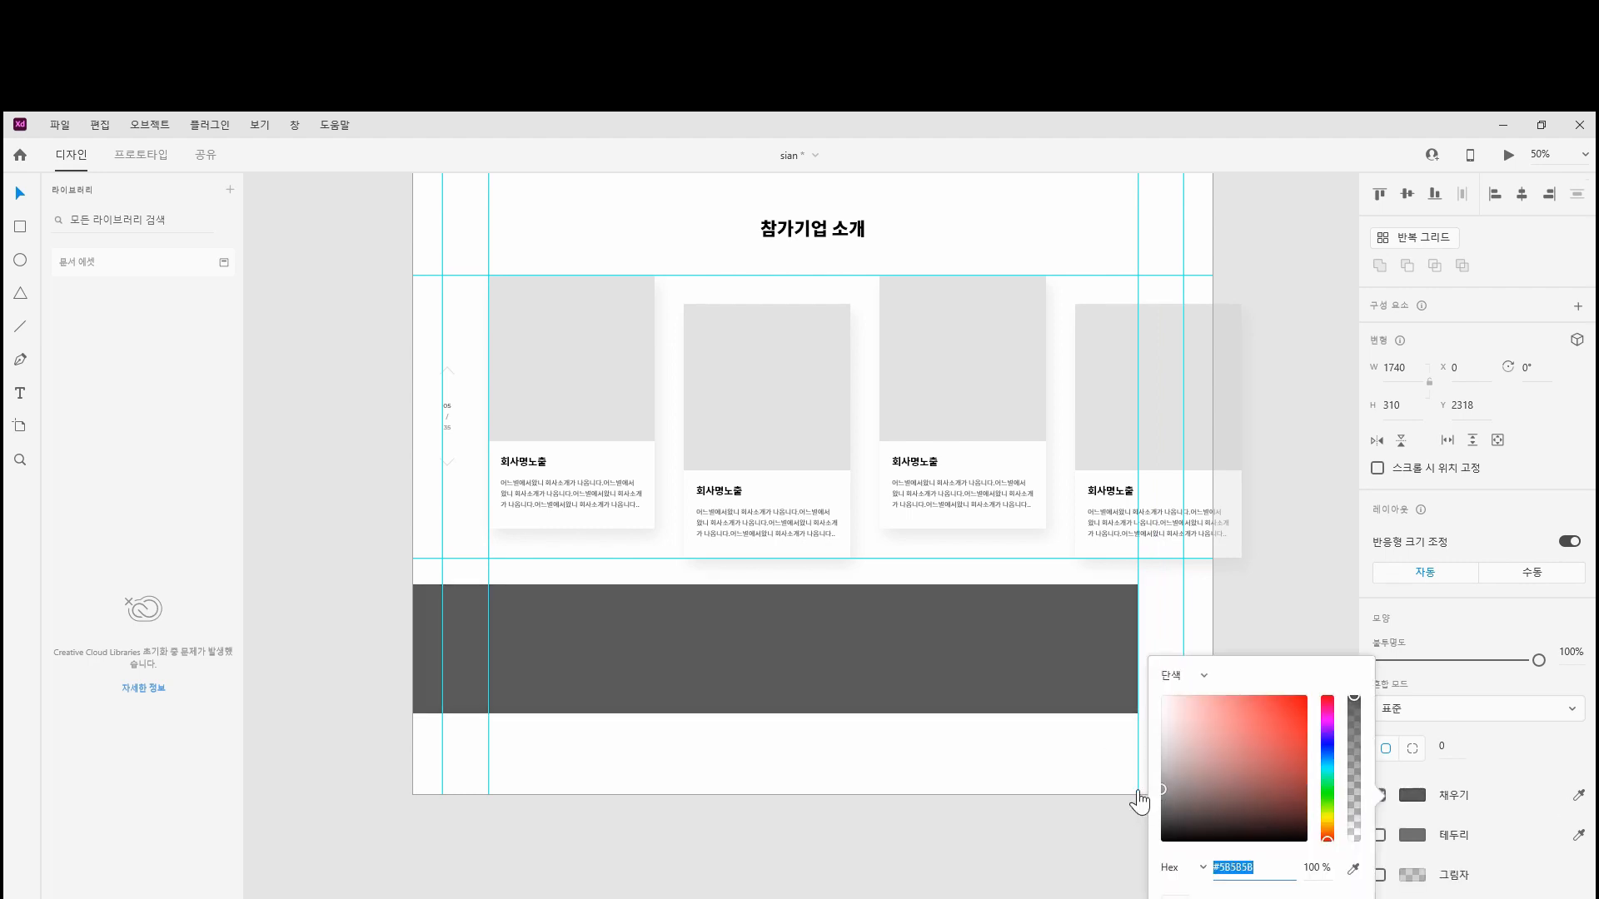
Move the dark gray banner down to Y 2404 to widen the gap below the cards
{"action": "left_click", "coordinate": [783, 656]}
{"action": "left_click_drag", "start_coordinate": [783, 656], "coordinate": [775, 631]}
{"action": "key", "text": "shift+Down"}
{"action": "key", "text": "shift+Down"}
{"action": "key", "text": "shift+Down"}
{"action": "key", "text": "shift+Down"}
{"action": "key", "text": "shift+Down"}
{"action": "key", "text": "shift+Down"}
{"action": "key", "text": "shift+Down"}
{"action": "key", "text": "shift+Down"}
{"action": "key", "text": "shift+Down"}
{"action": "key", "text": "shift+Down"}
{"action": "key", "text": "shift+Down"}
{"action": "key", "text": "shift+Down"}
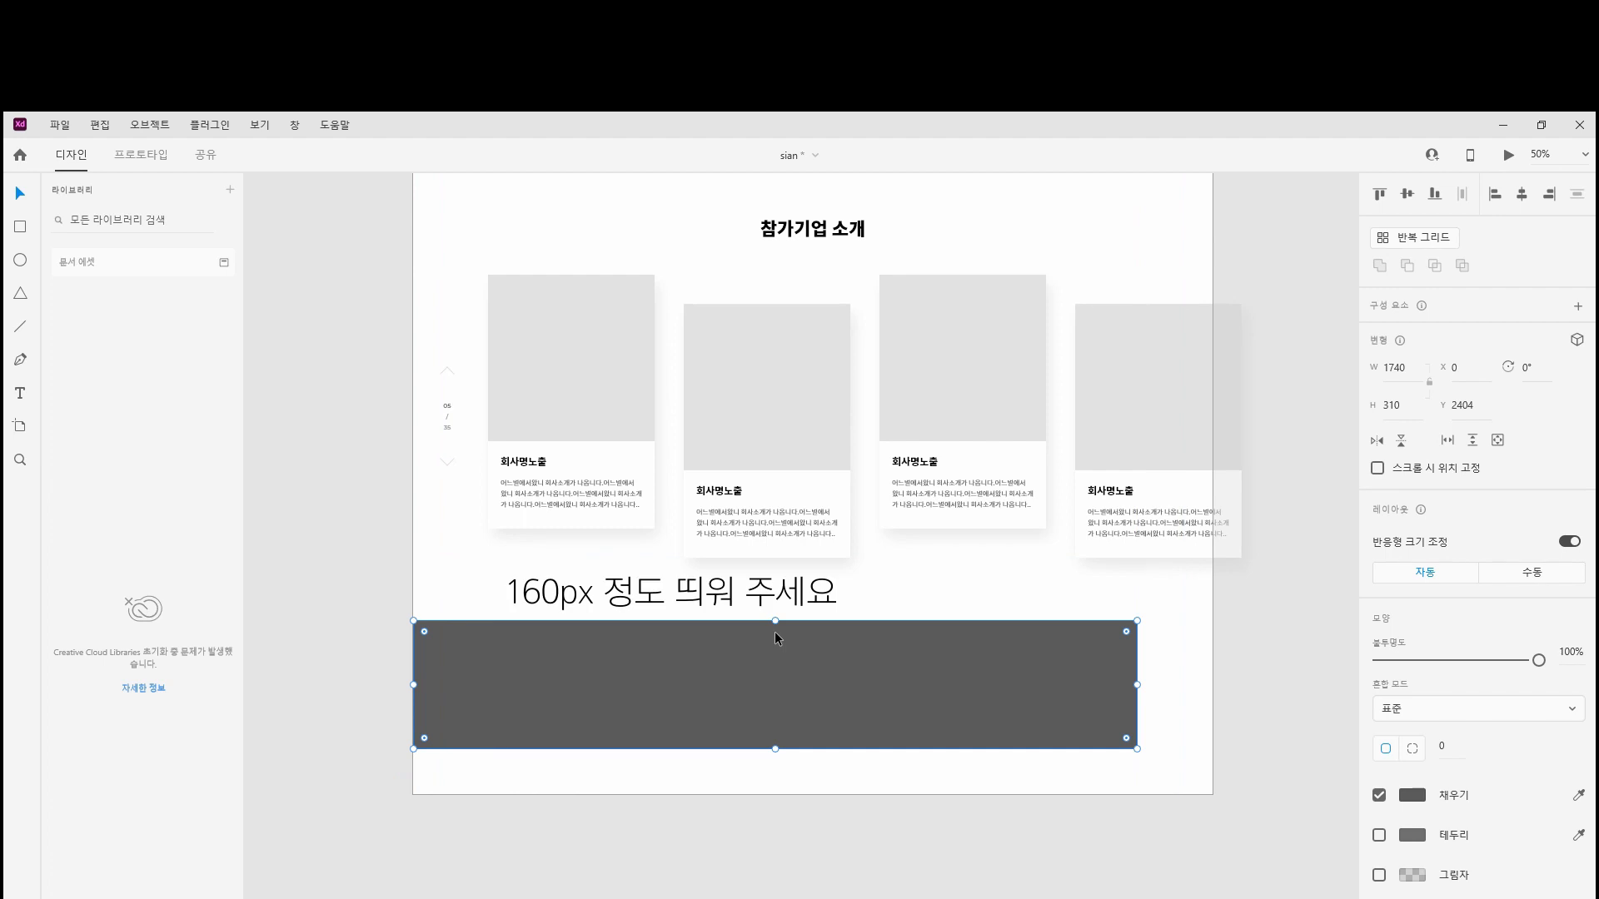
{"action": "key", "text": "Escape"}
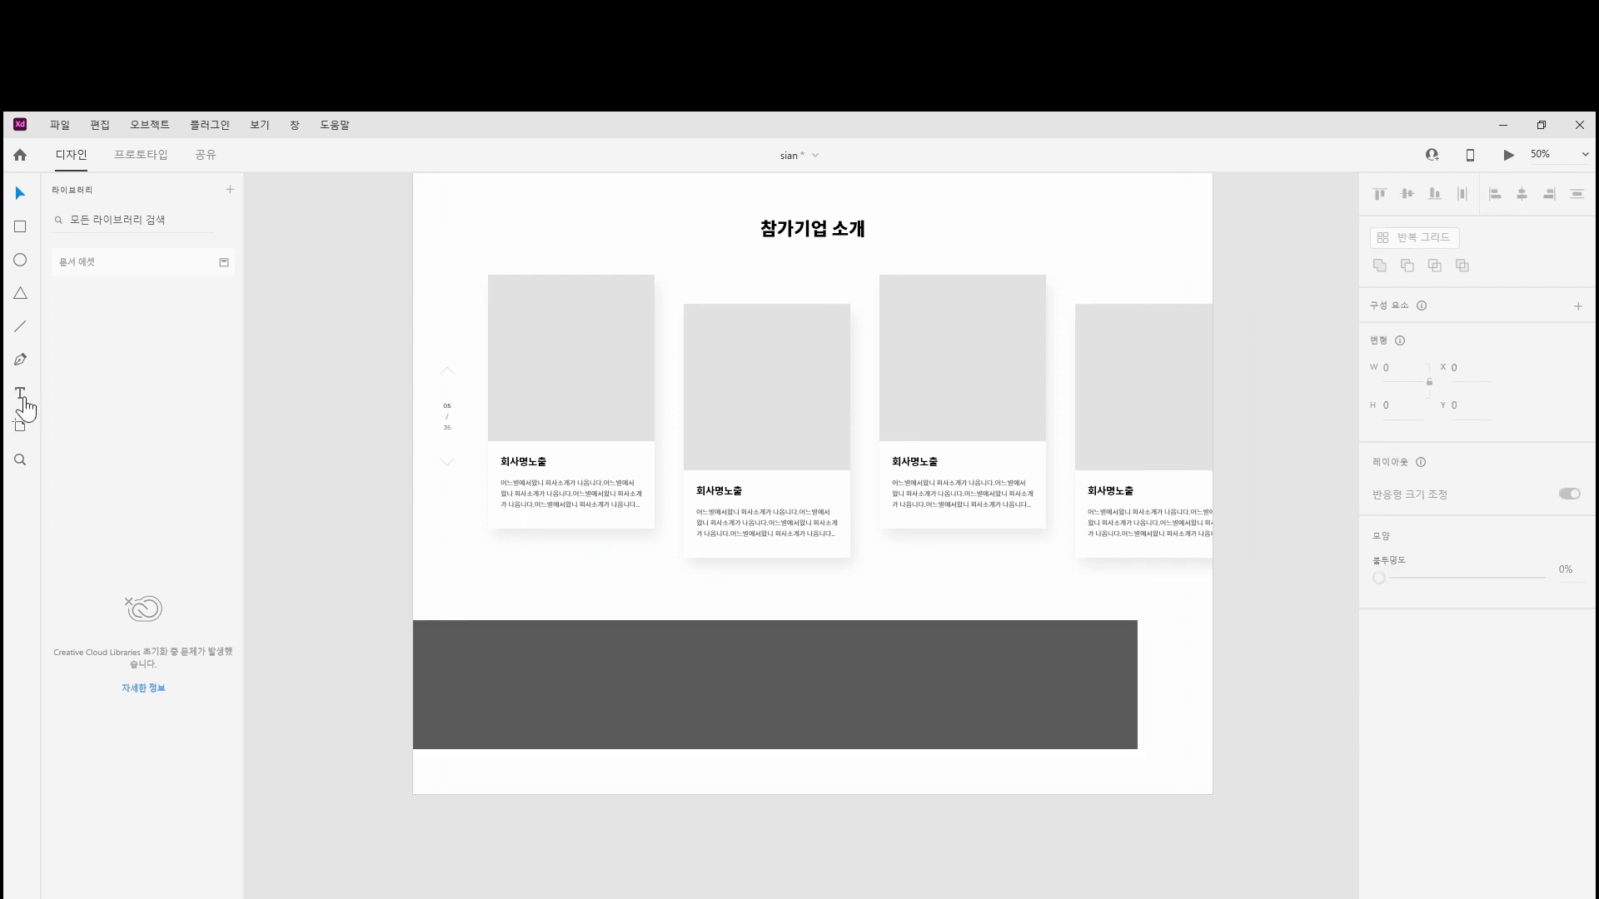
Add the white headline "미래산업의 중심 과학기술분야" in the dark banner and set its font to Noto Sans CJK KR
{"action": "left_click", "coordinate": [615, 662]}
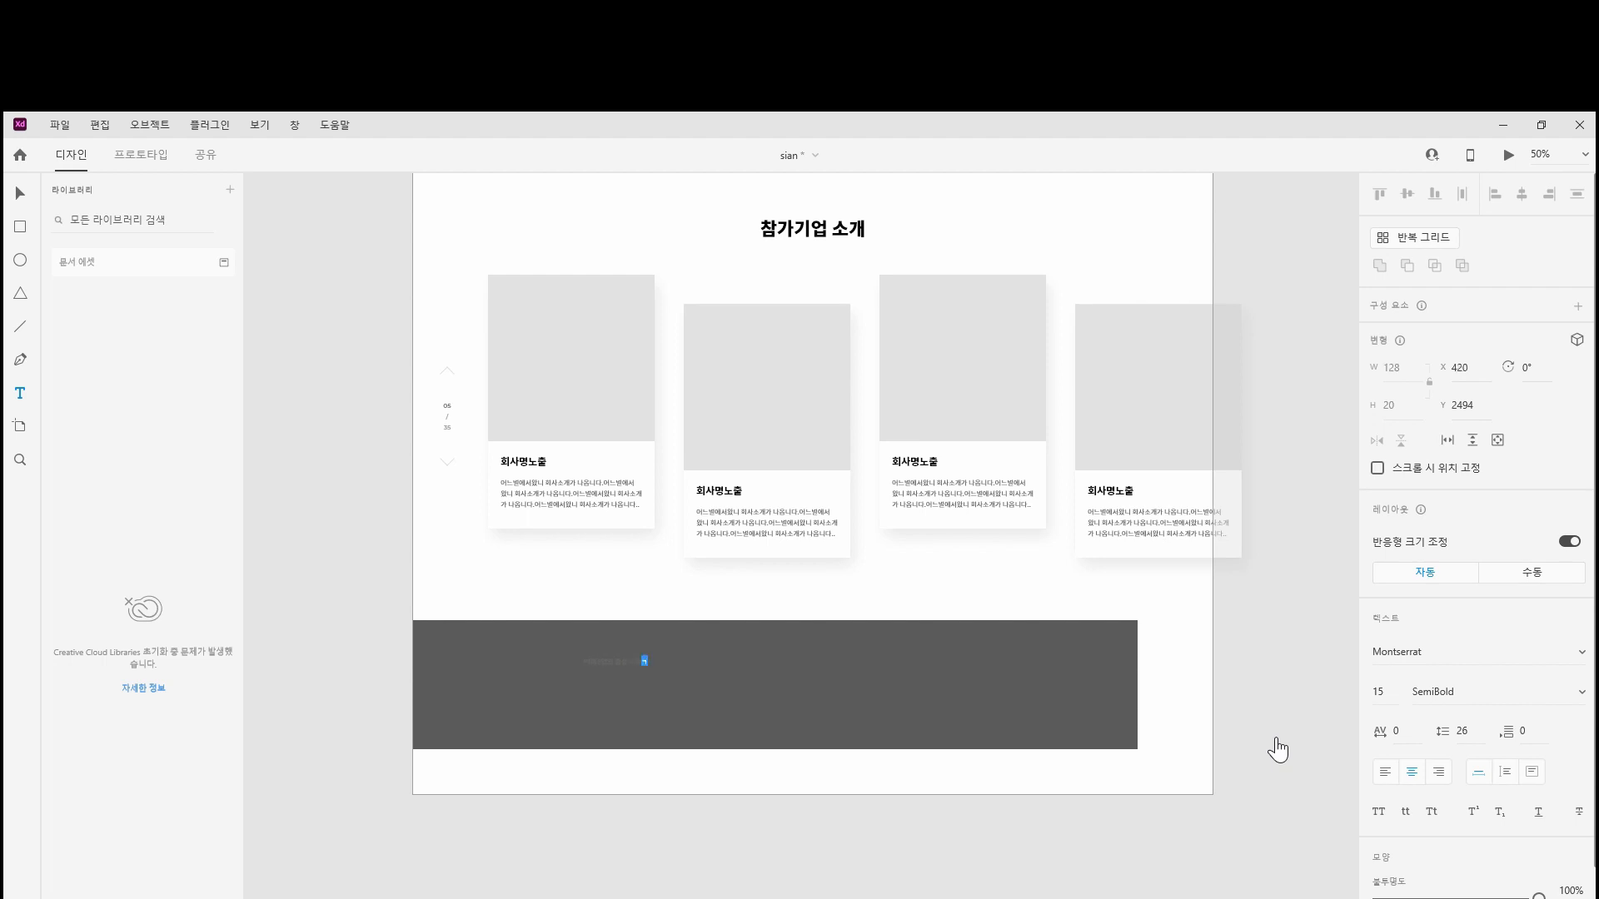
{"action": "key", "text": "Escape"}
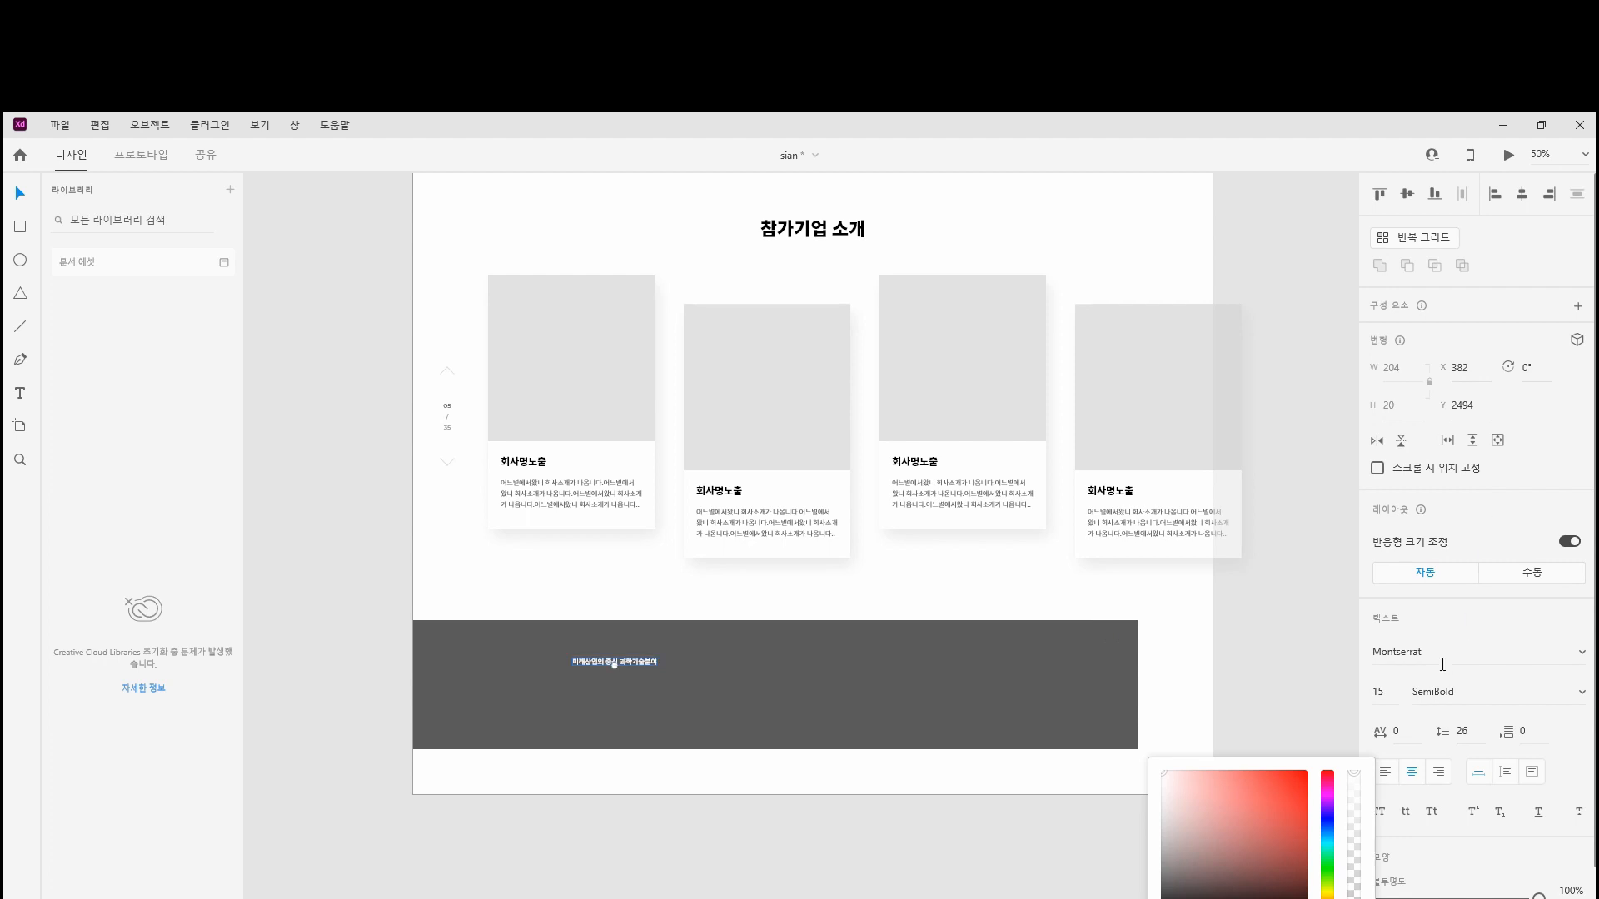
{"action": "left_click", "coordinate": [1442, 658]}
{"action": "type", "text": "Noto Sans CJK KR"}
{"action": "key", "text": "Return"}
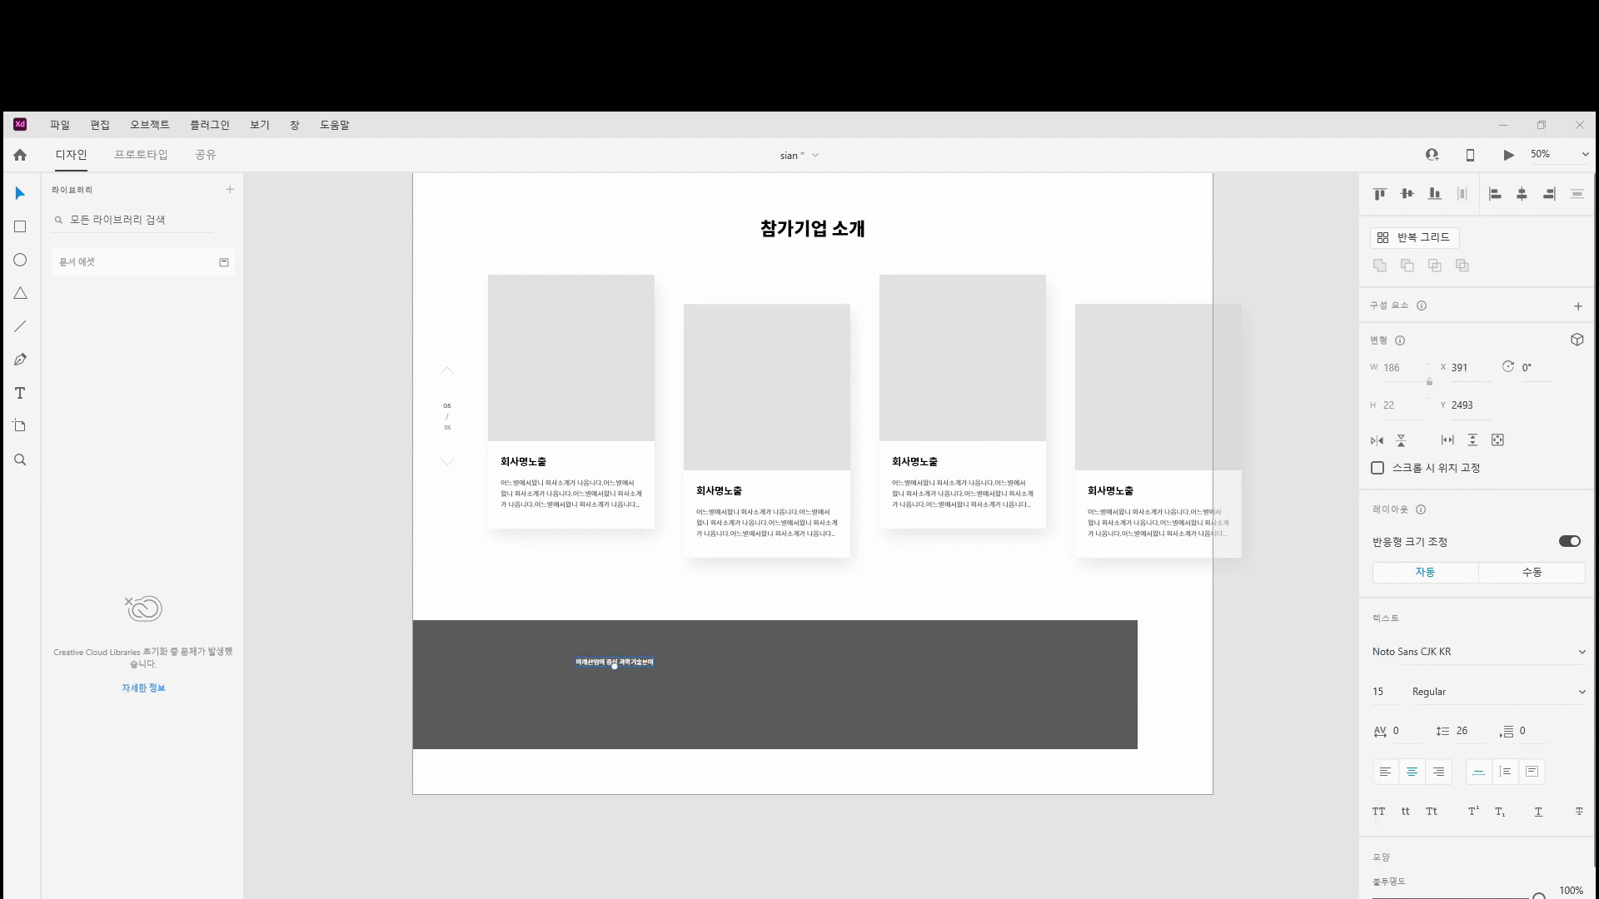
Set the banner headline's font size to 40 and its weight to Bold
{"action": "left_click", "coordinate": [1381, 691]}
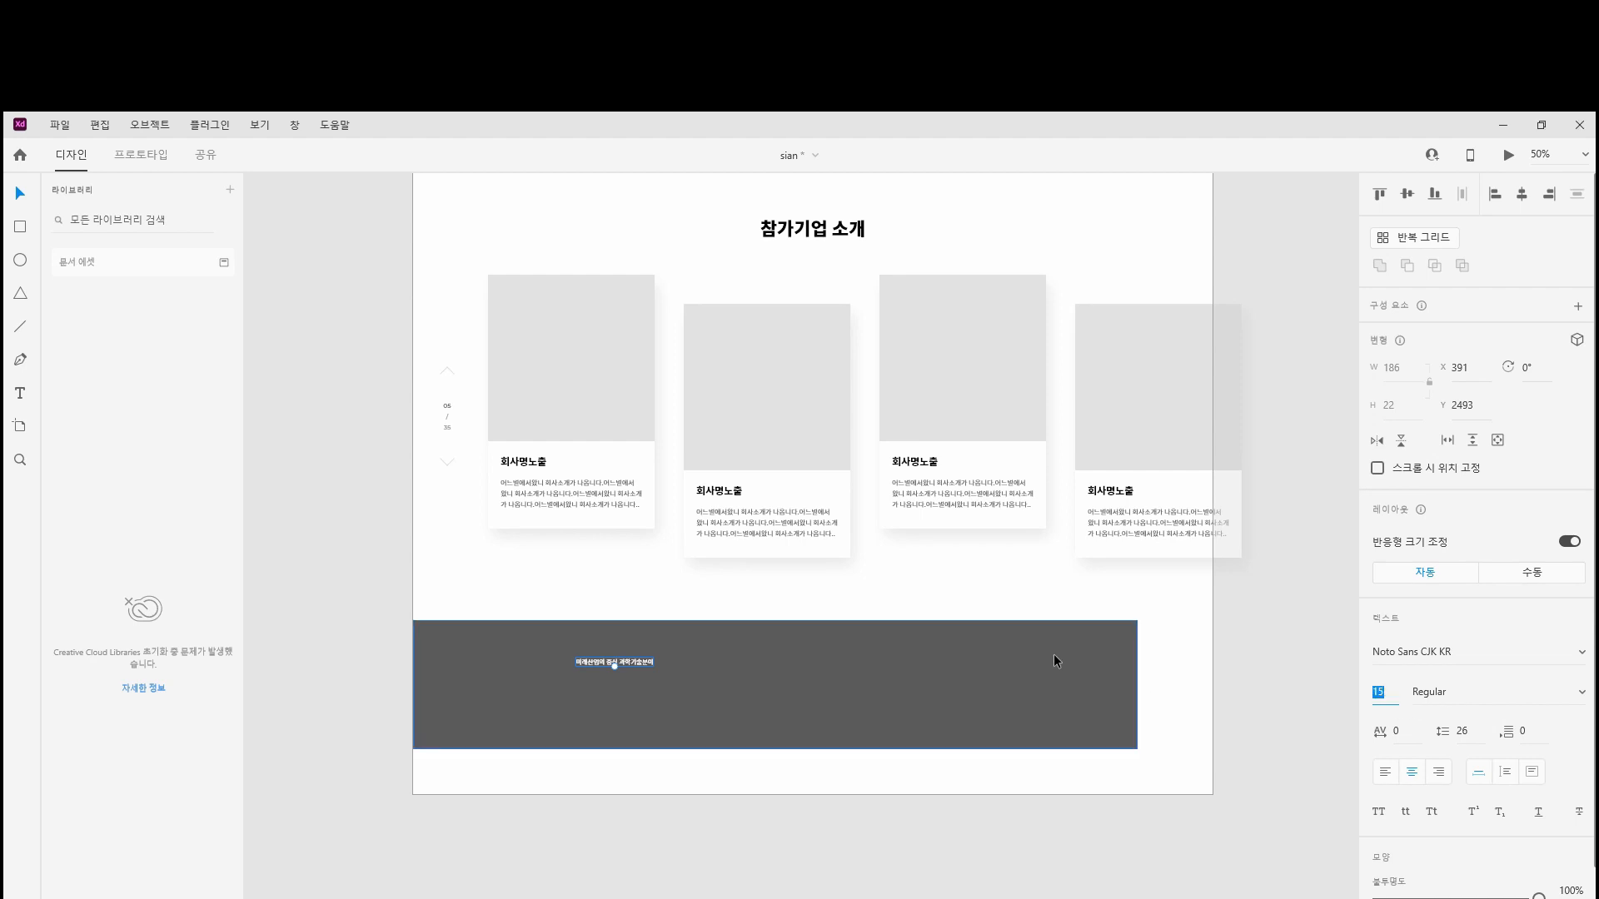
{"action": "type", "text": "40"}
{"action": "key", "text": "Return"}
{"action": "left_click", "coordinate": [1578, 693]}
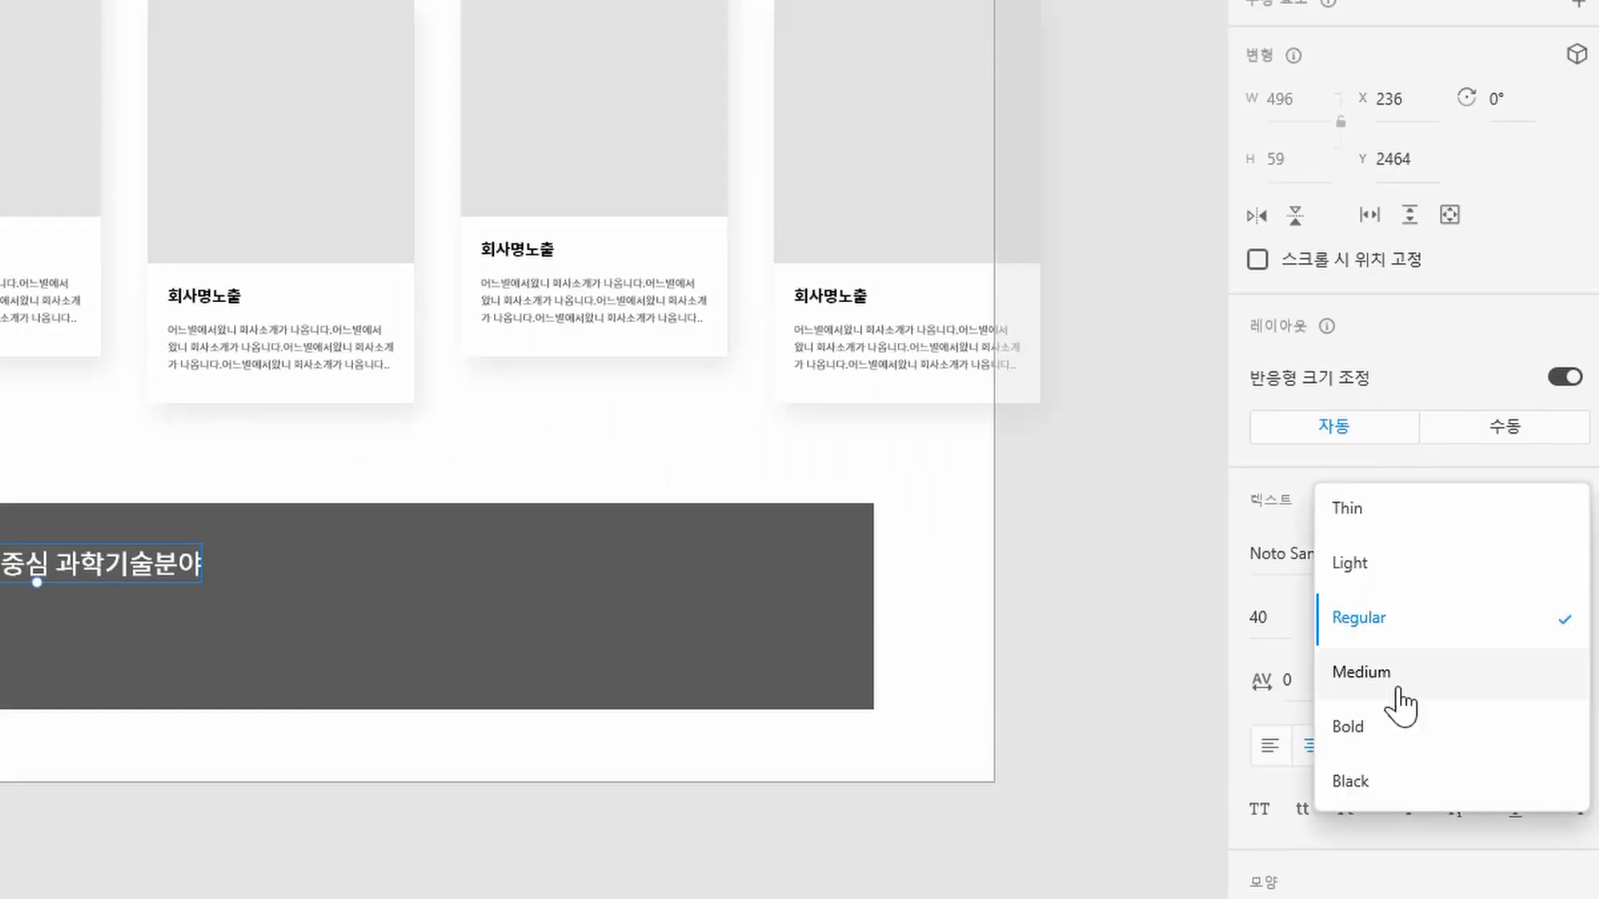
{"action": "left_click", "coordinate": [1466, 758]}
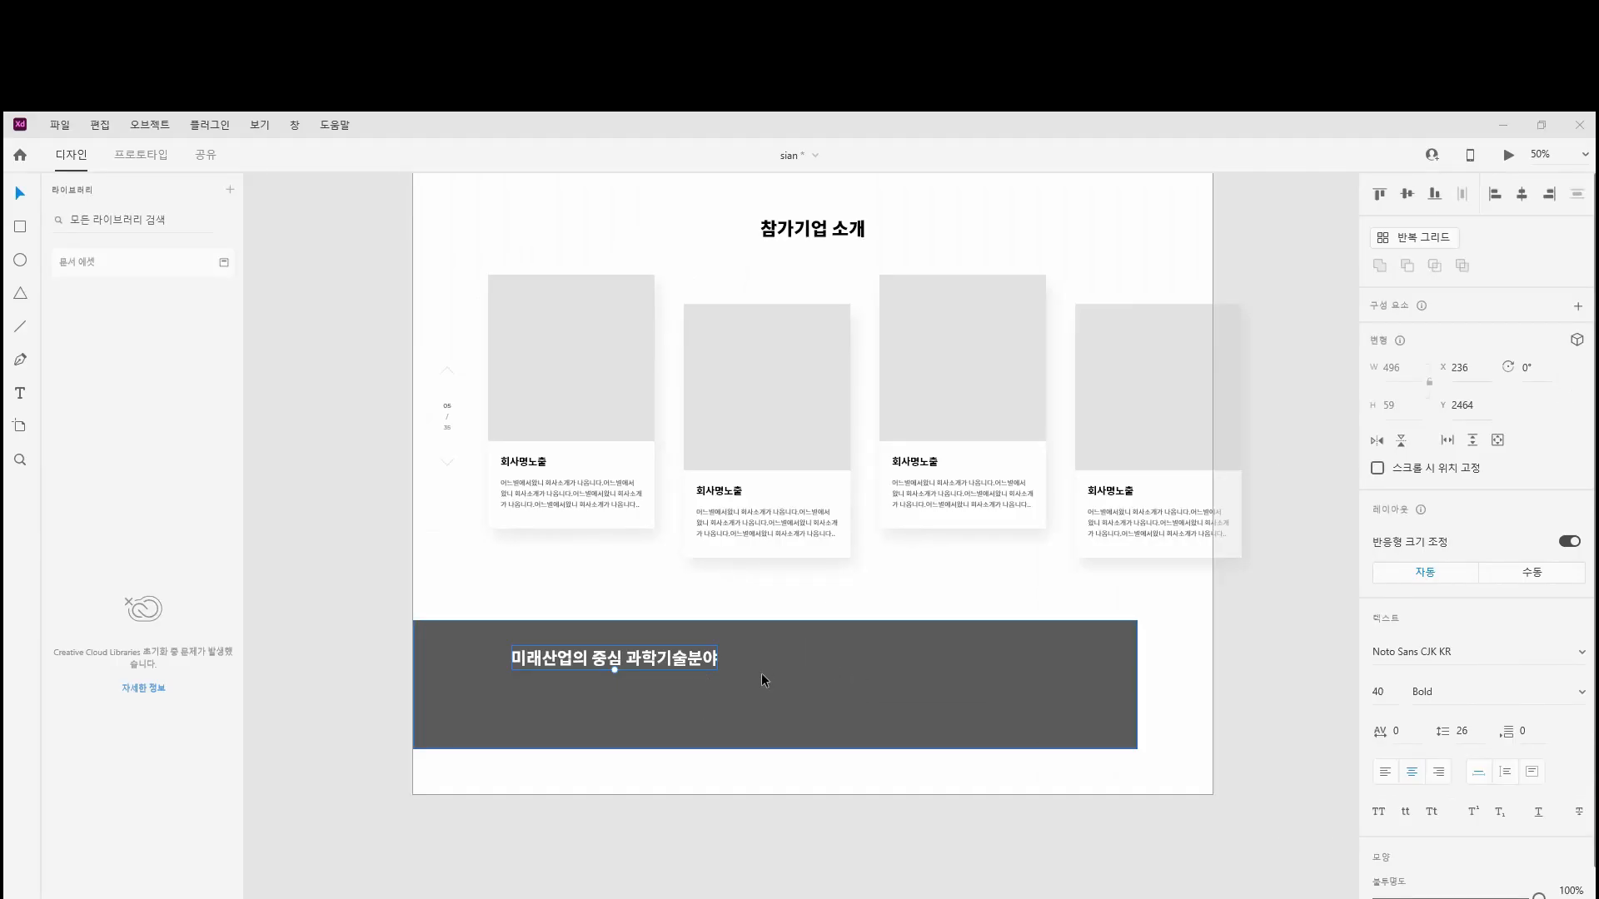
Duplicate the banner headline directly below itself and change the copy's text to "자세히보기"
{"action": "left_click", "coordinate": [682, 689]}
{"action": "left_click", "coordinate": [616, 662]}
{"action": "left_click_drag", "start_coordinate": [614, 662], "coordinate": [614, 687], "text": "alt"}
{"action": "double_click", "coordinate": [614, 688]}
{"action": "type", "text": "wk"}
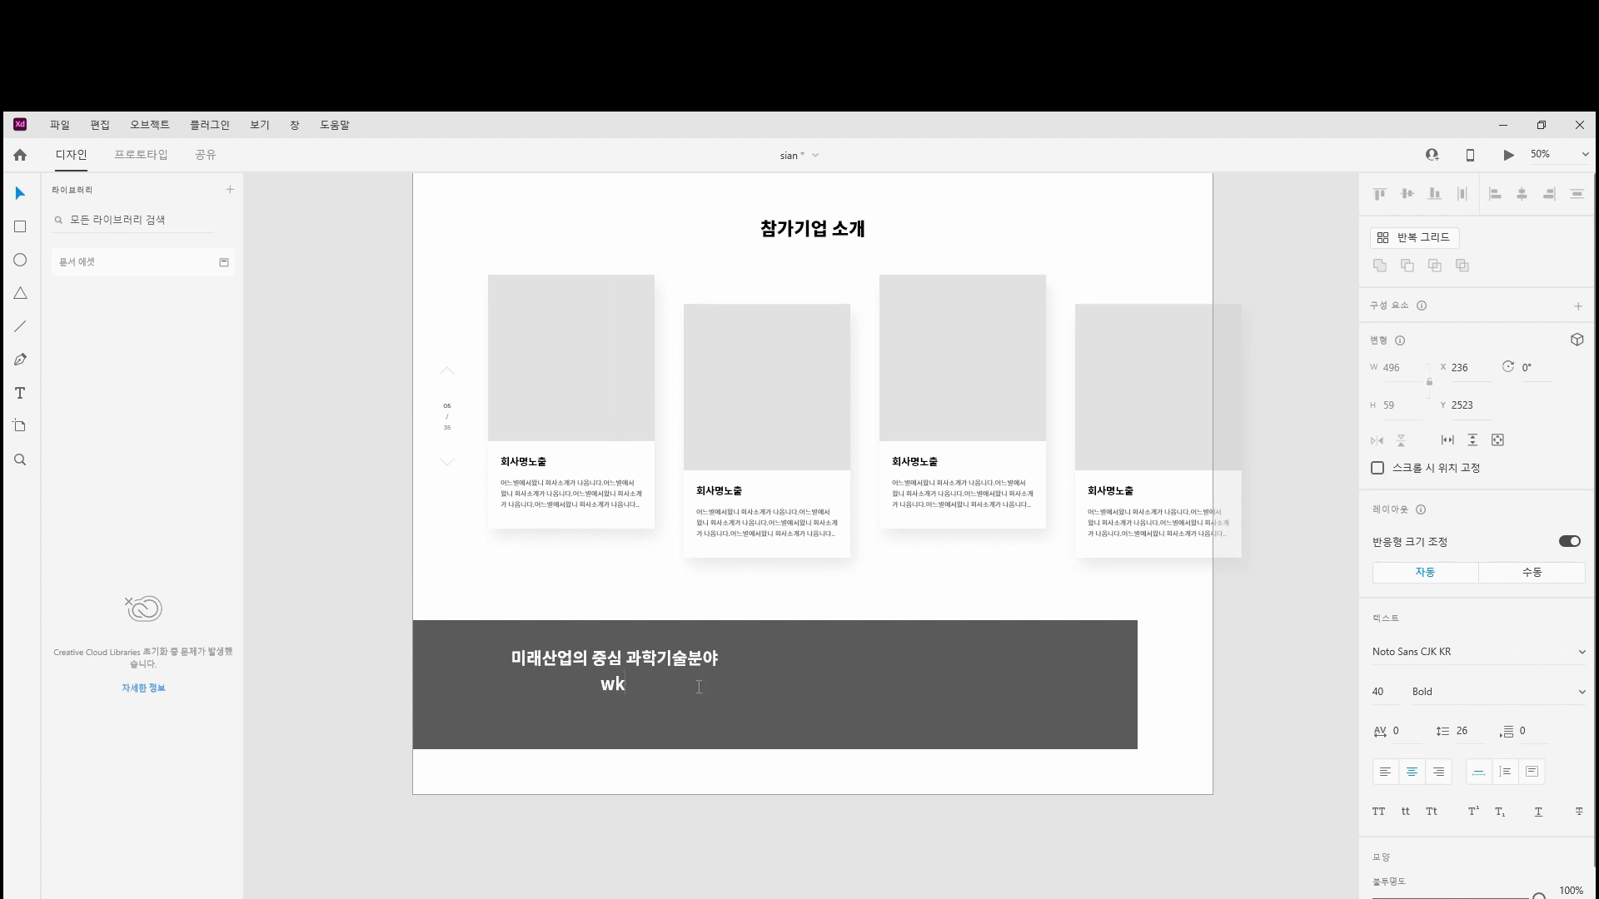
{"action": "key", "text": "BackSpace"}
{"action": "key", "text": "BackSpace"}
{"action": "key", "text": "Hangul"}
{"action": "type", "text": "자세히보기"}
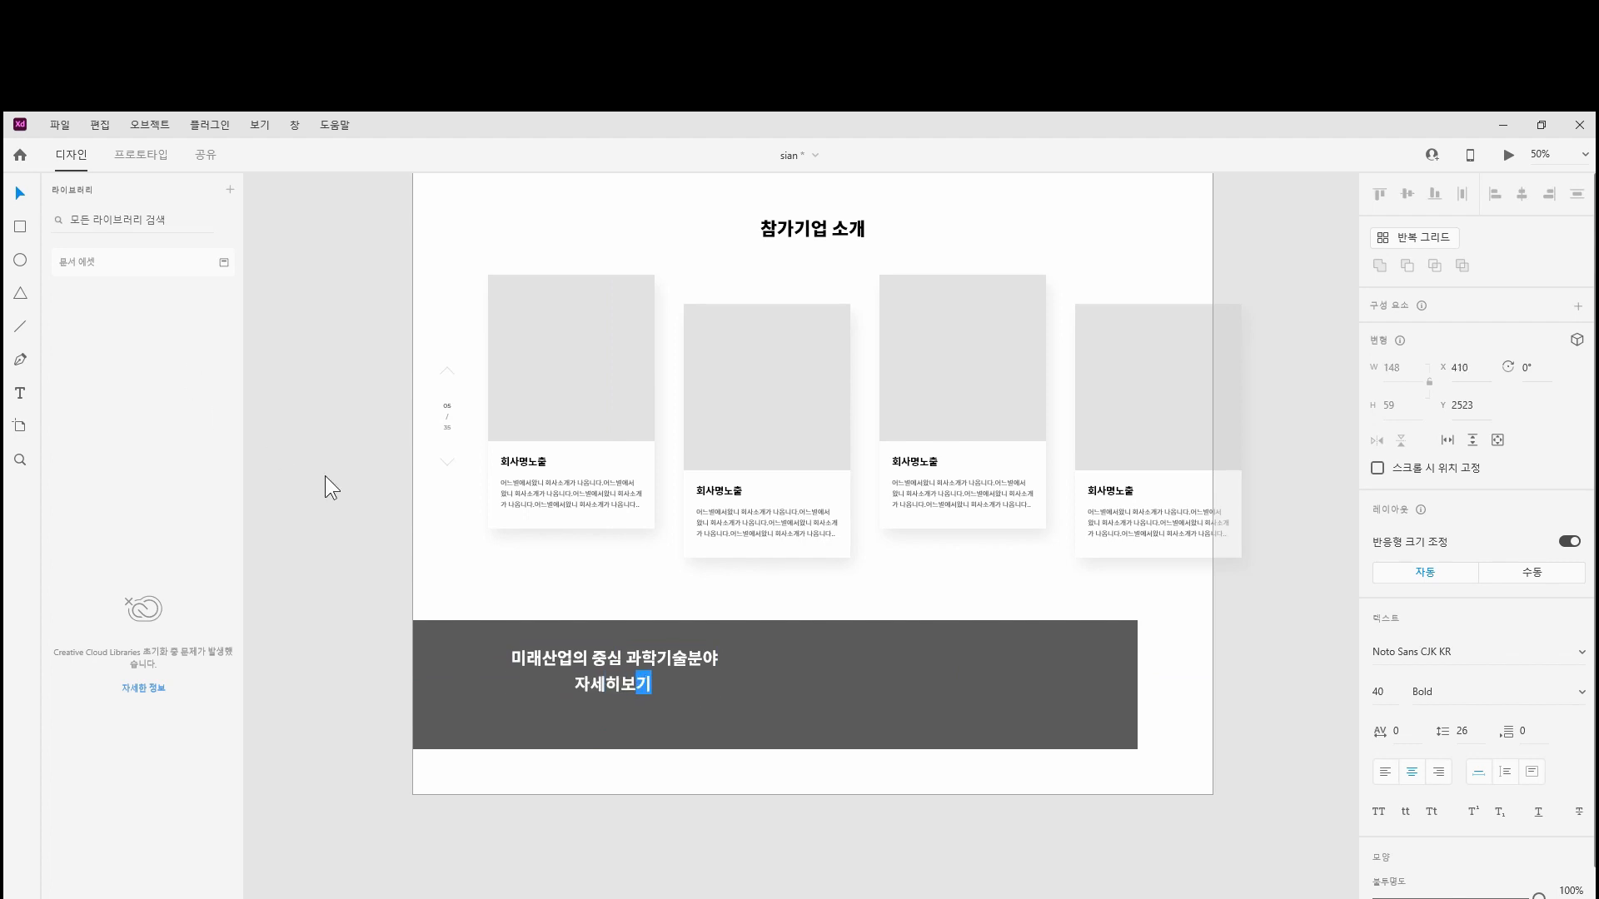
{"action": "key", "text": "Escape"}
{"action": "left_click", "coordinate": [767, 806]}
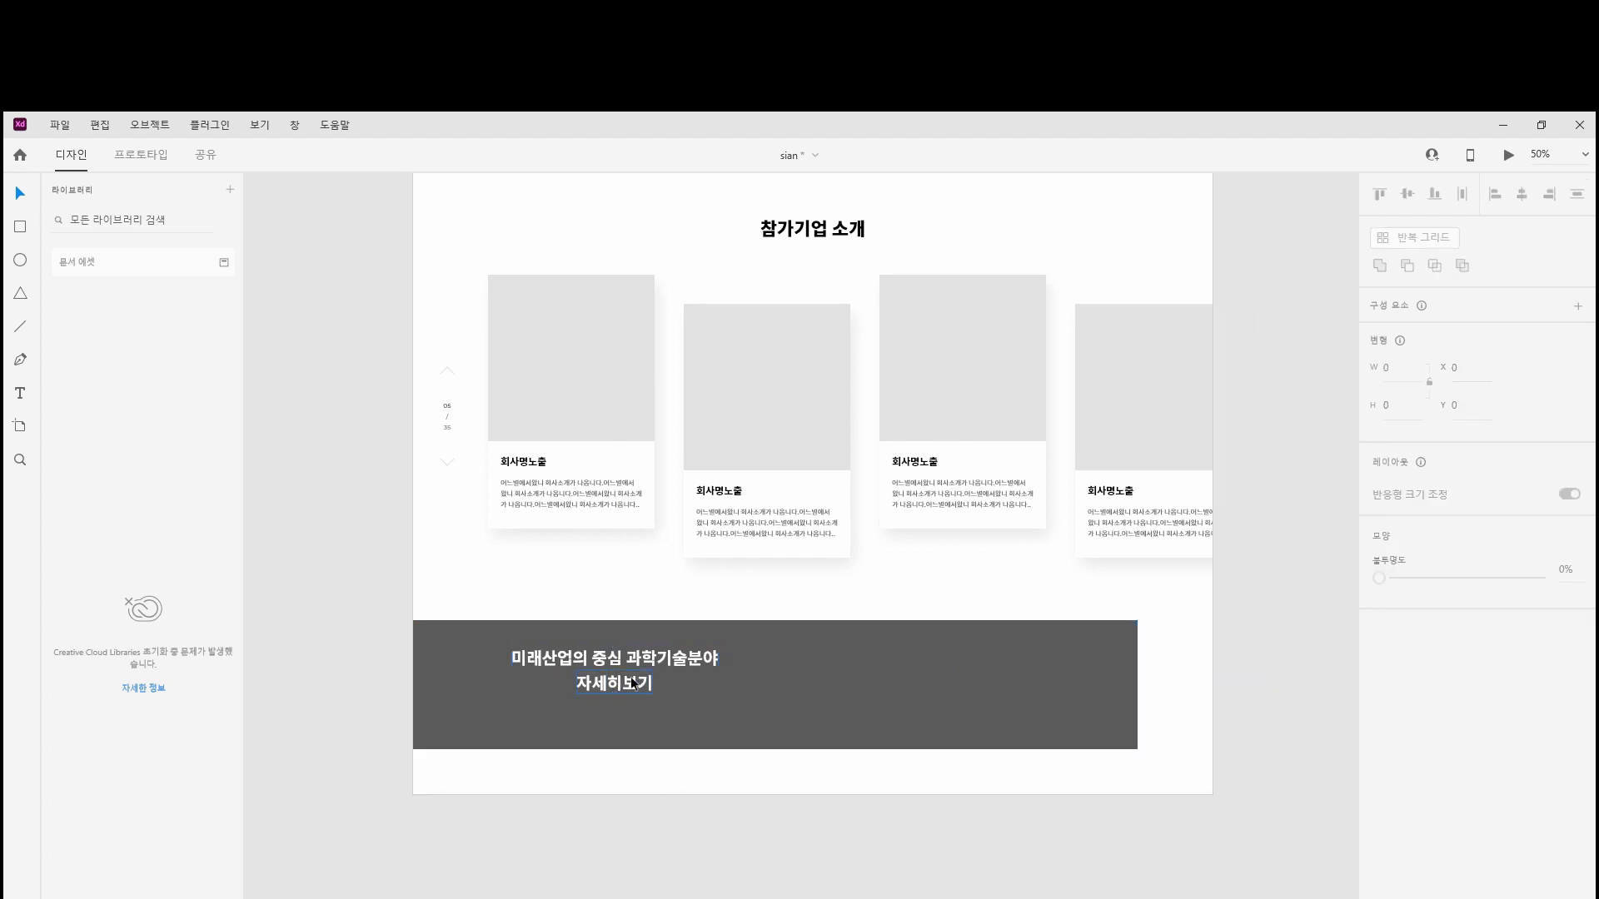
Set the "자세히보기" text to size 15, left-justified, and align it with the headline's left edge
{"action": "left_click", "coordinate": [633, 682]}
{"action": "left_click", "coordinate": [1381, 691]}
{"action": "type", "text": "15"}
{"action": "key", "text": "Return"}
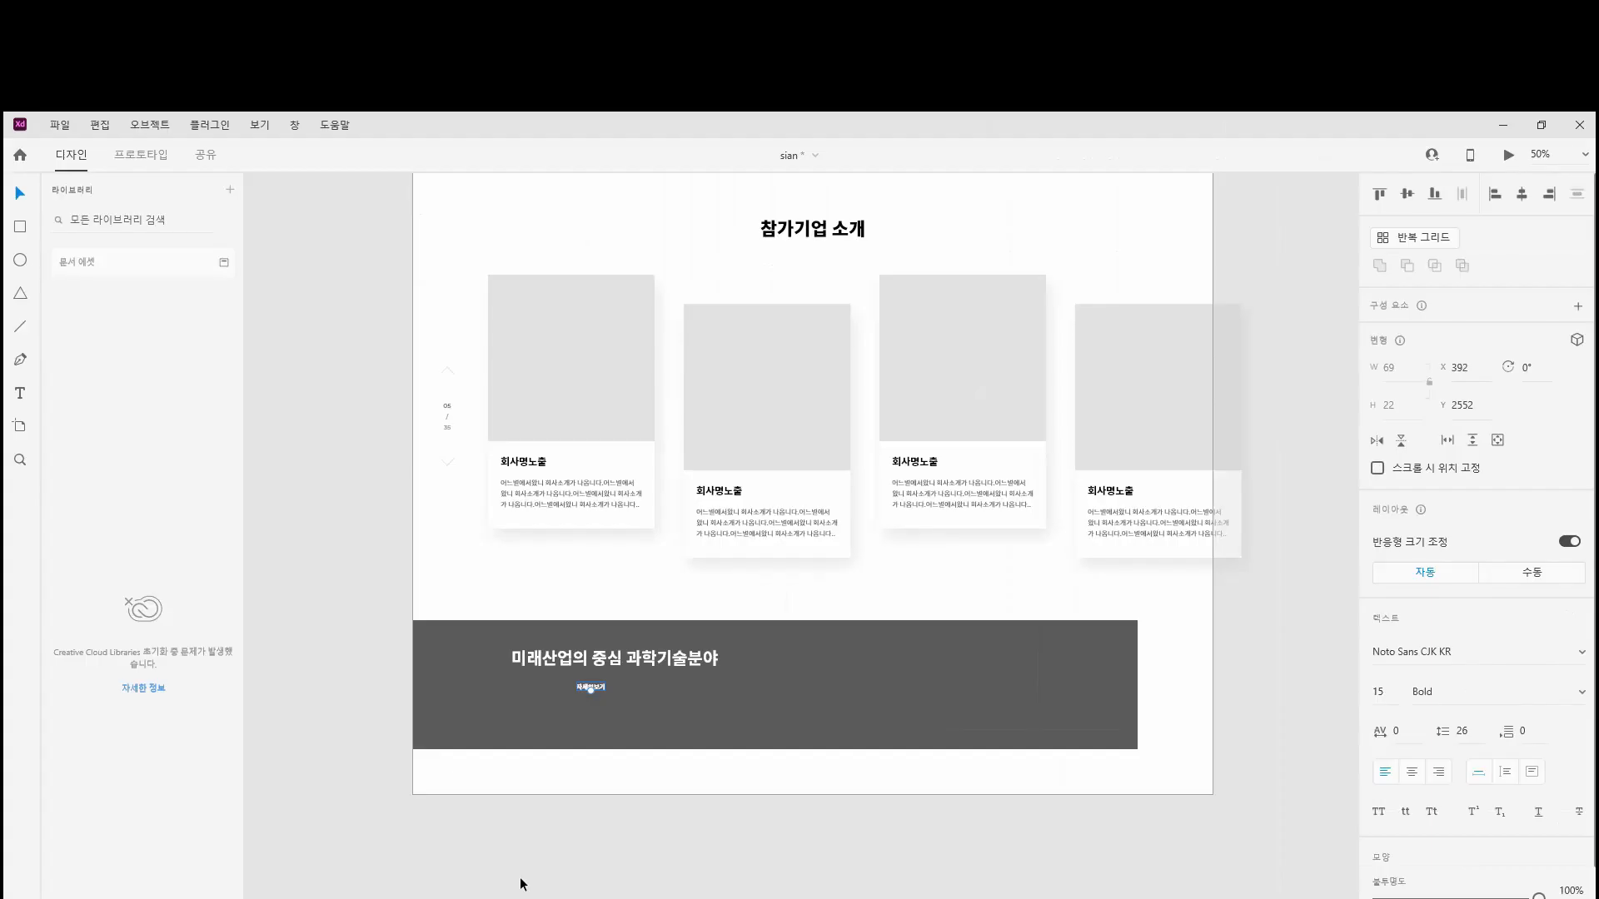
{"action": "key", "text": "ctrl+1"}
{"action": "left_click_drag", "start_coordinate": [400, 788], "coordinate": [615, 635]}
{"action": "left_click", "coordinate": [715, 868]}
{"action": "key", "text": "ctrl+minus"}
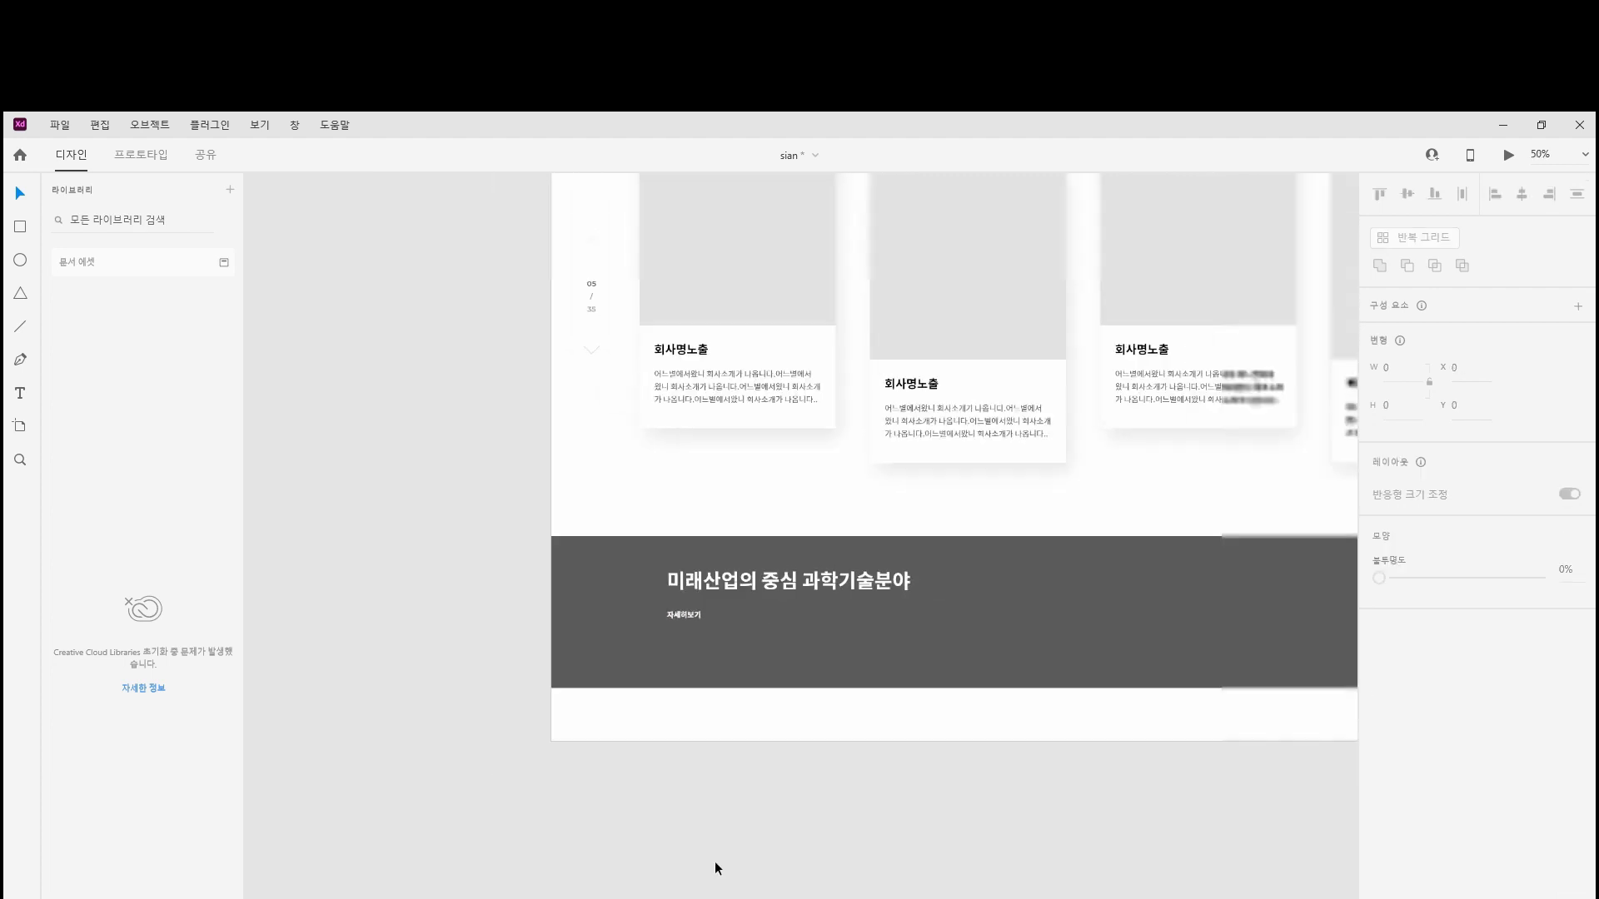
Copy the arrow beside the hero's MORE link and paste it into the dark banner
{"action": "left_click_drag", "start_coordinate": [811, 429], "coordinate": [656, 800]}
{"action": "double_click", "coordinate": [539, 282]}
{"action": "double_click", "coordinate": [539, 283]}
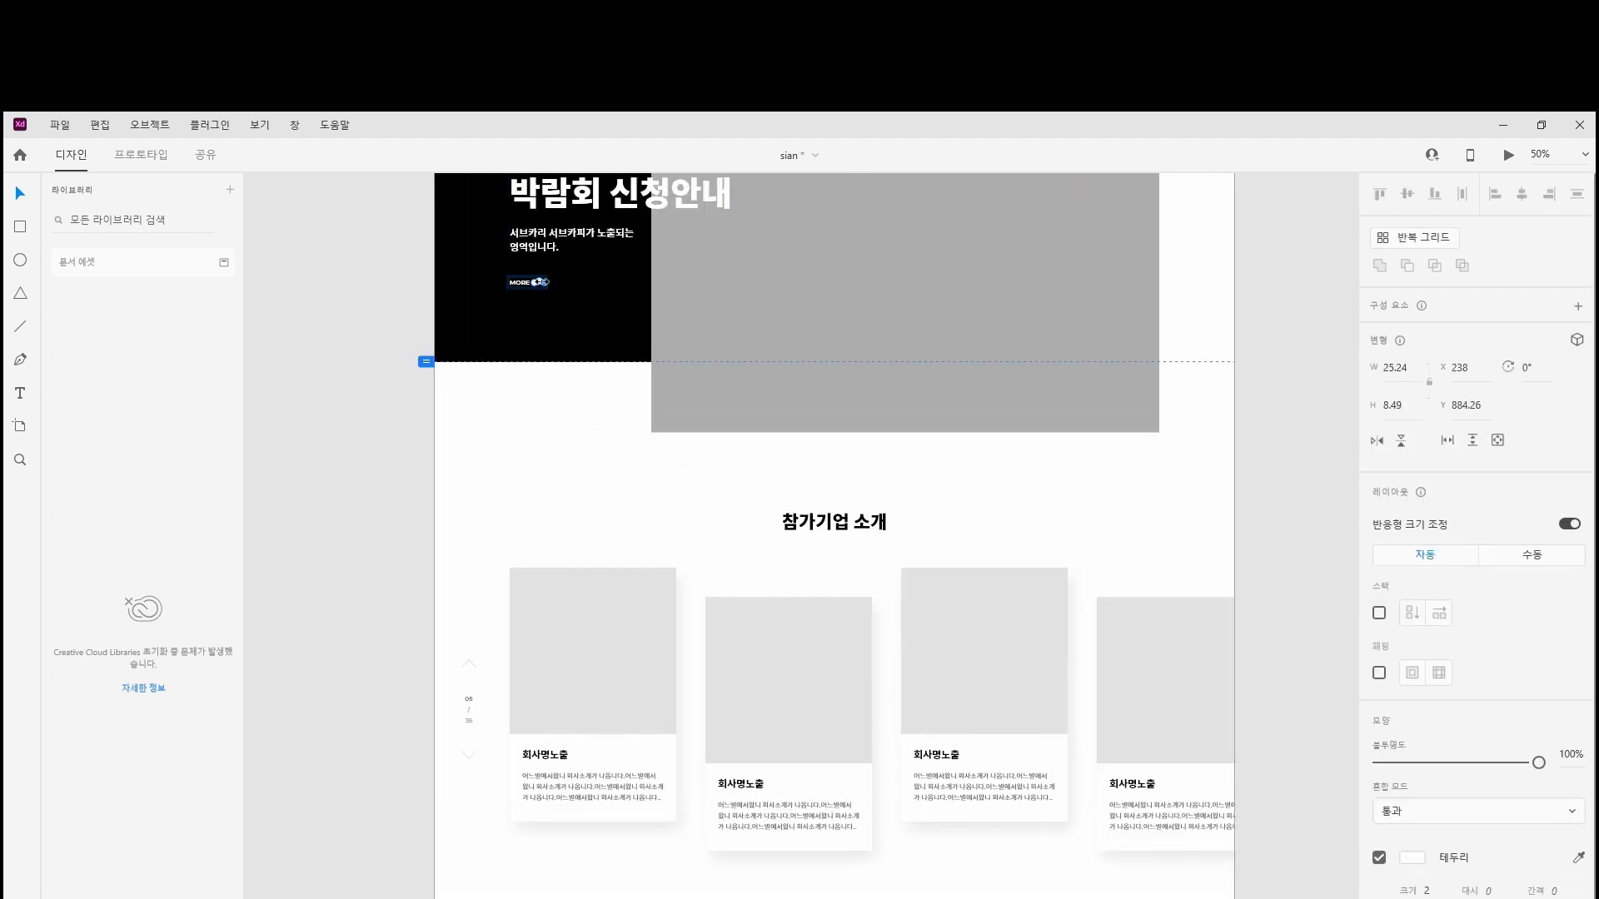
{"action": "key", "text": "ctrl+plus"}
{"action": "key", "text": "ctrl+plus"}
{"action": "key", "text": "ctrl+plus"}
{"action": "left_click_drag", "start_coordinate": [678, 322], "coordinate": [889, 680]}
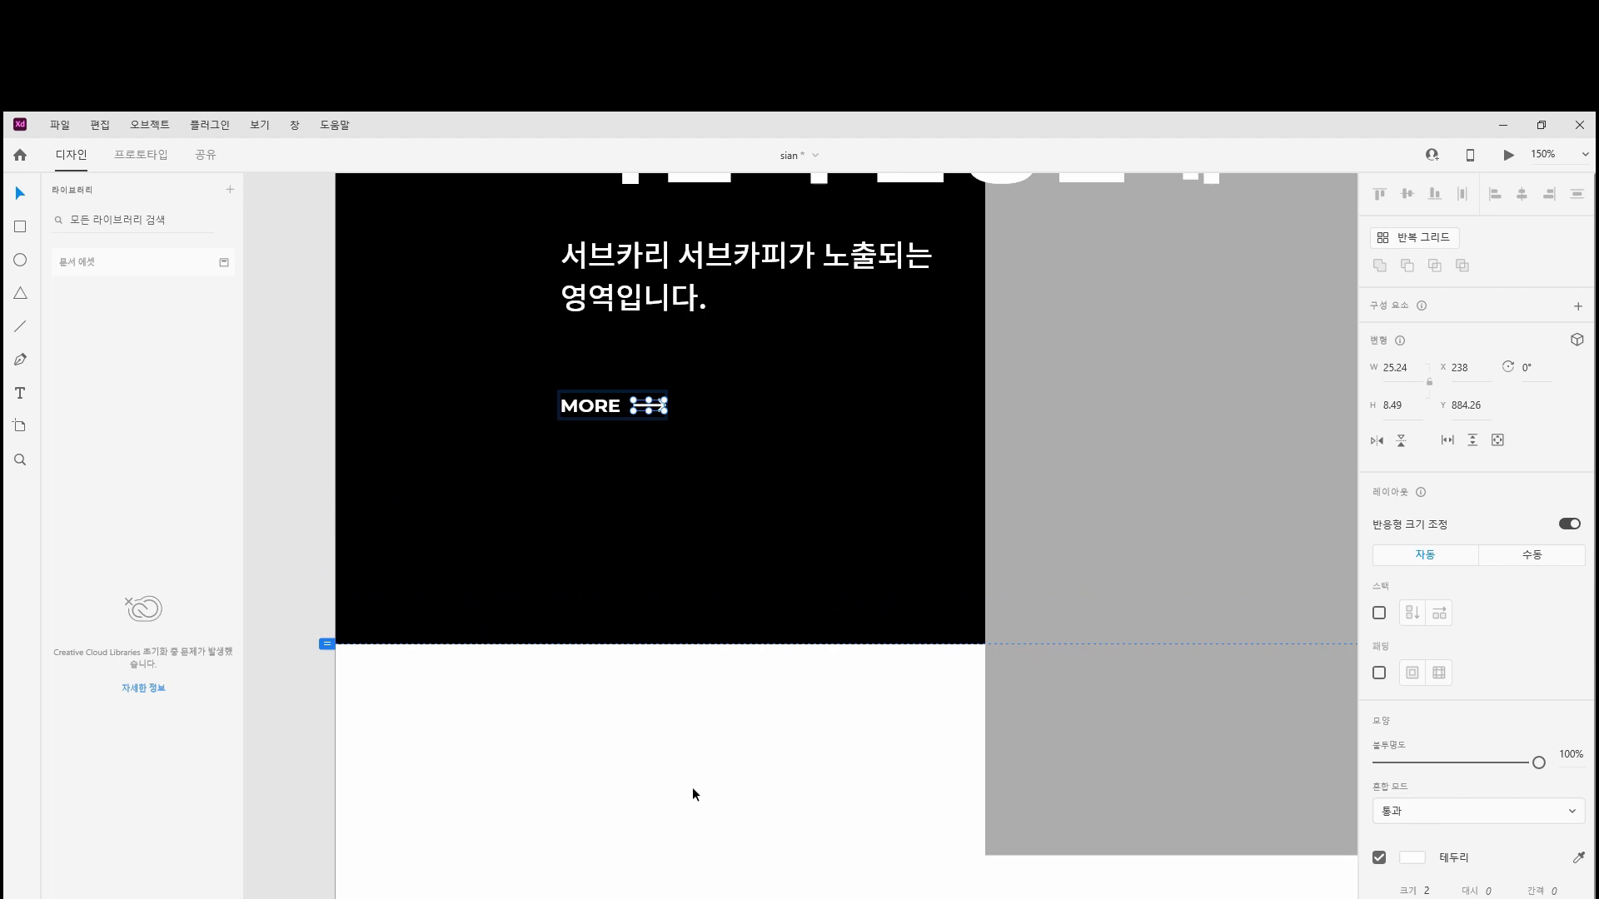
{"action": "left_click_drag", "start_coordinate": [692, 791], "coordinate": [781, 225]}
{"action": "left_click_drag", "start_coordinate": [781, 749], "coordinate": [702, 162]}
{"action": "left_click", "coordinate": [785, 639]}
{"action": "key", "text": "ctrl+v"}
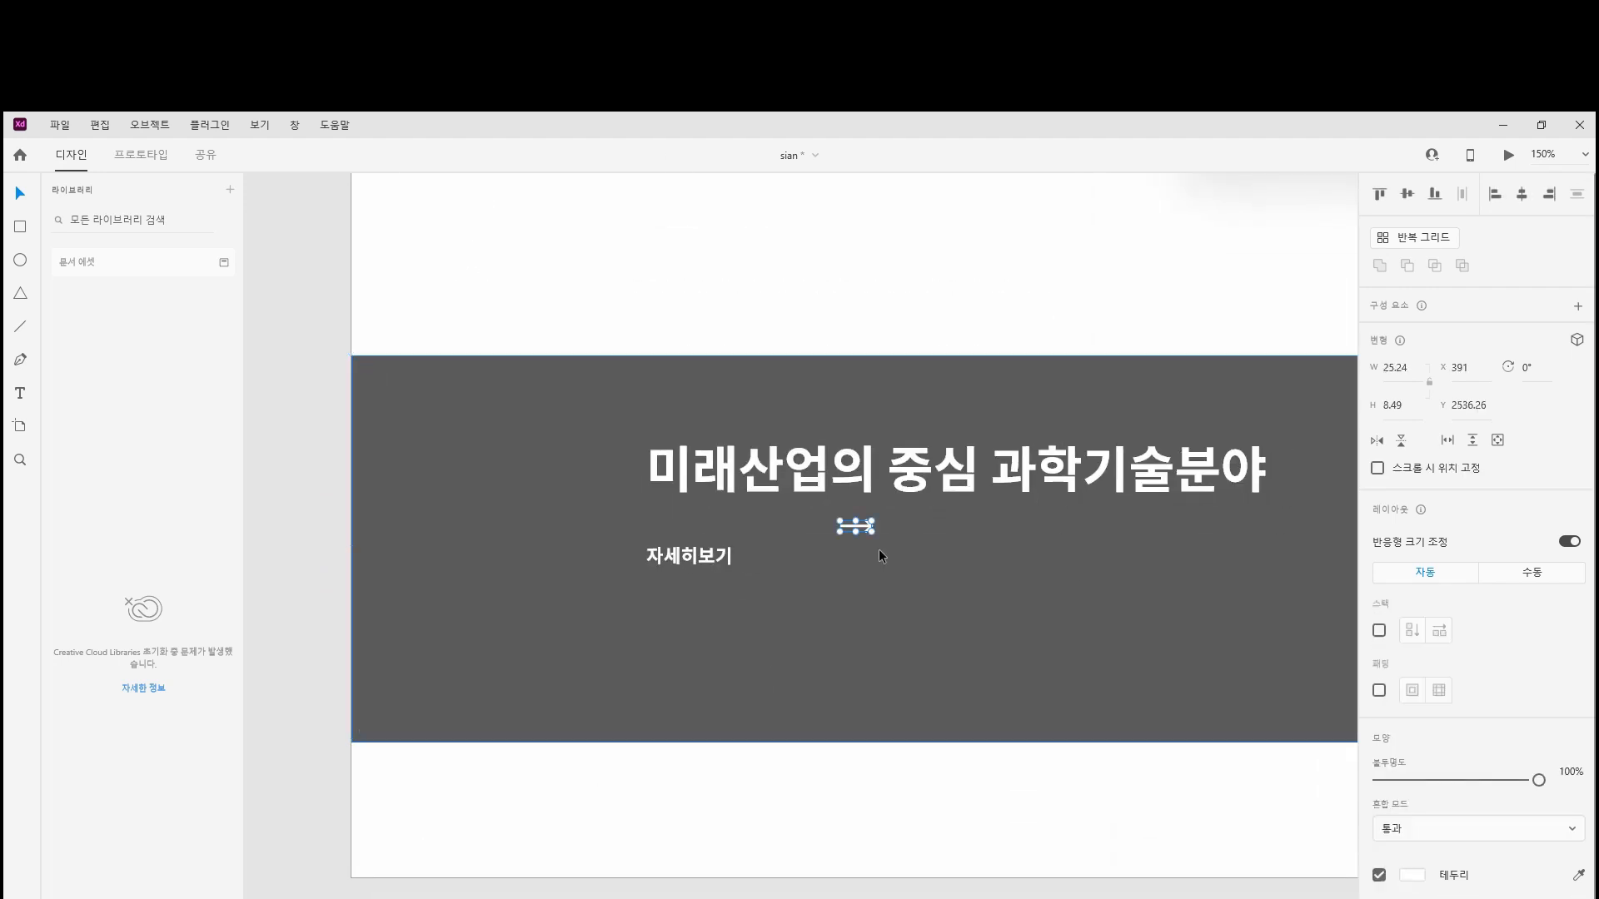
Place the pasted arrow just after the "자세히보기" text and group the two together
{"action": "left_click_drag", "start_coordinate": [857, 531], "coordinate": [763, 559]}
{"action": "left_click", "coordinate": [1164, 835]}
{"action": "left_click", "coordinate": [744, 702]}
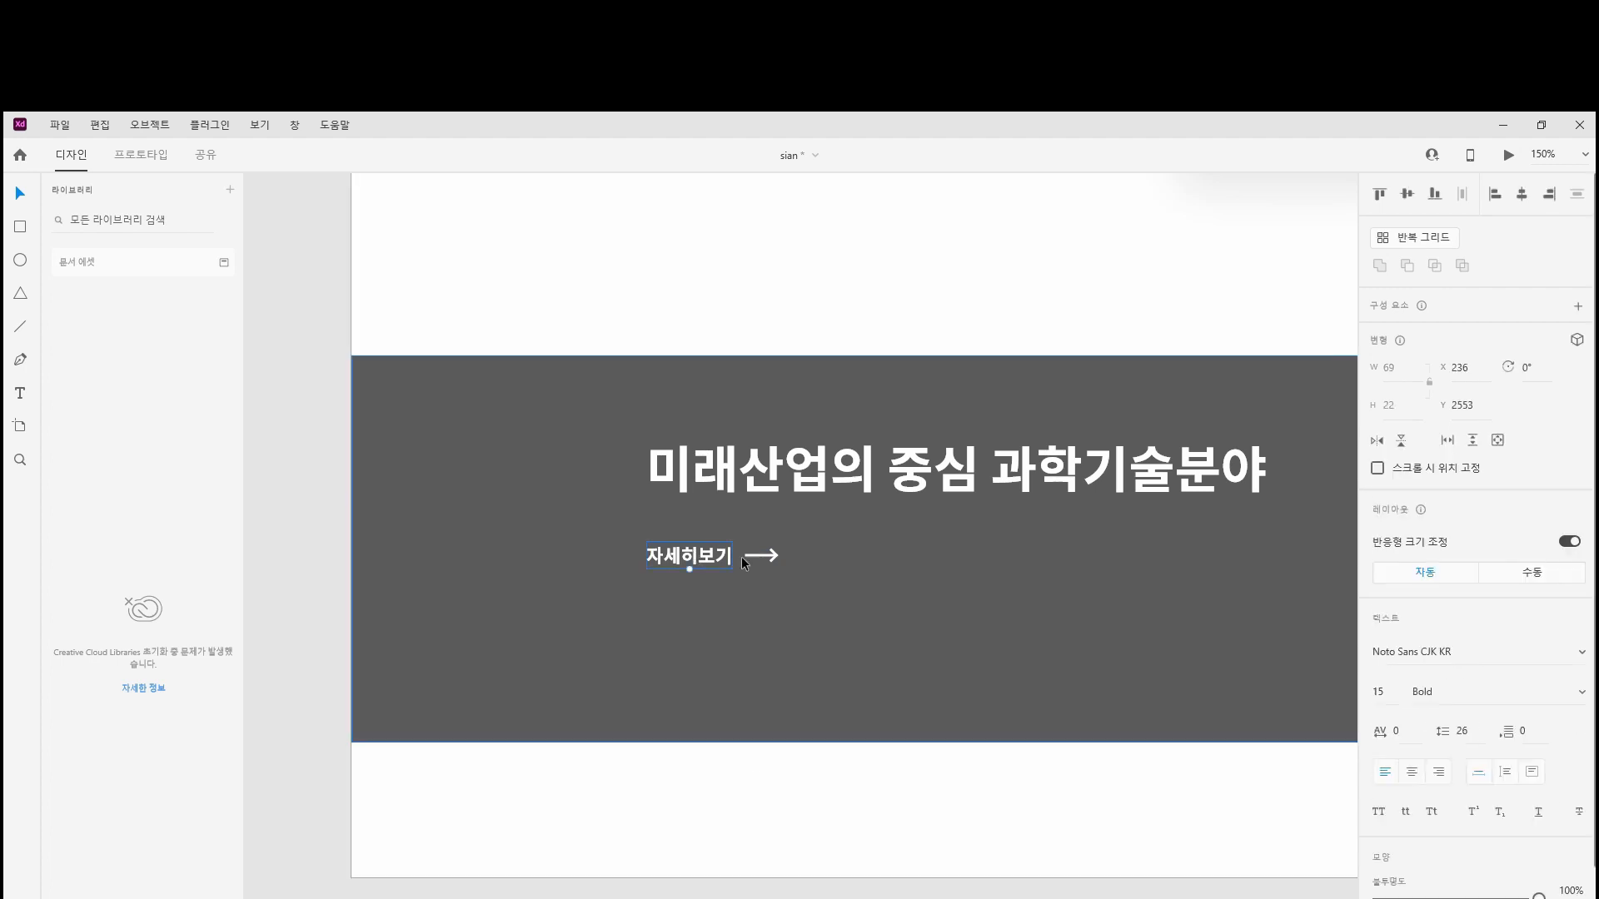
{"action": "left_click", "coordinate": [775, 560]}
{"action": "left_click", "coordinate": [713, 563], "text": "shift"}
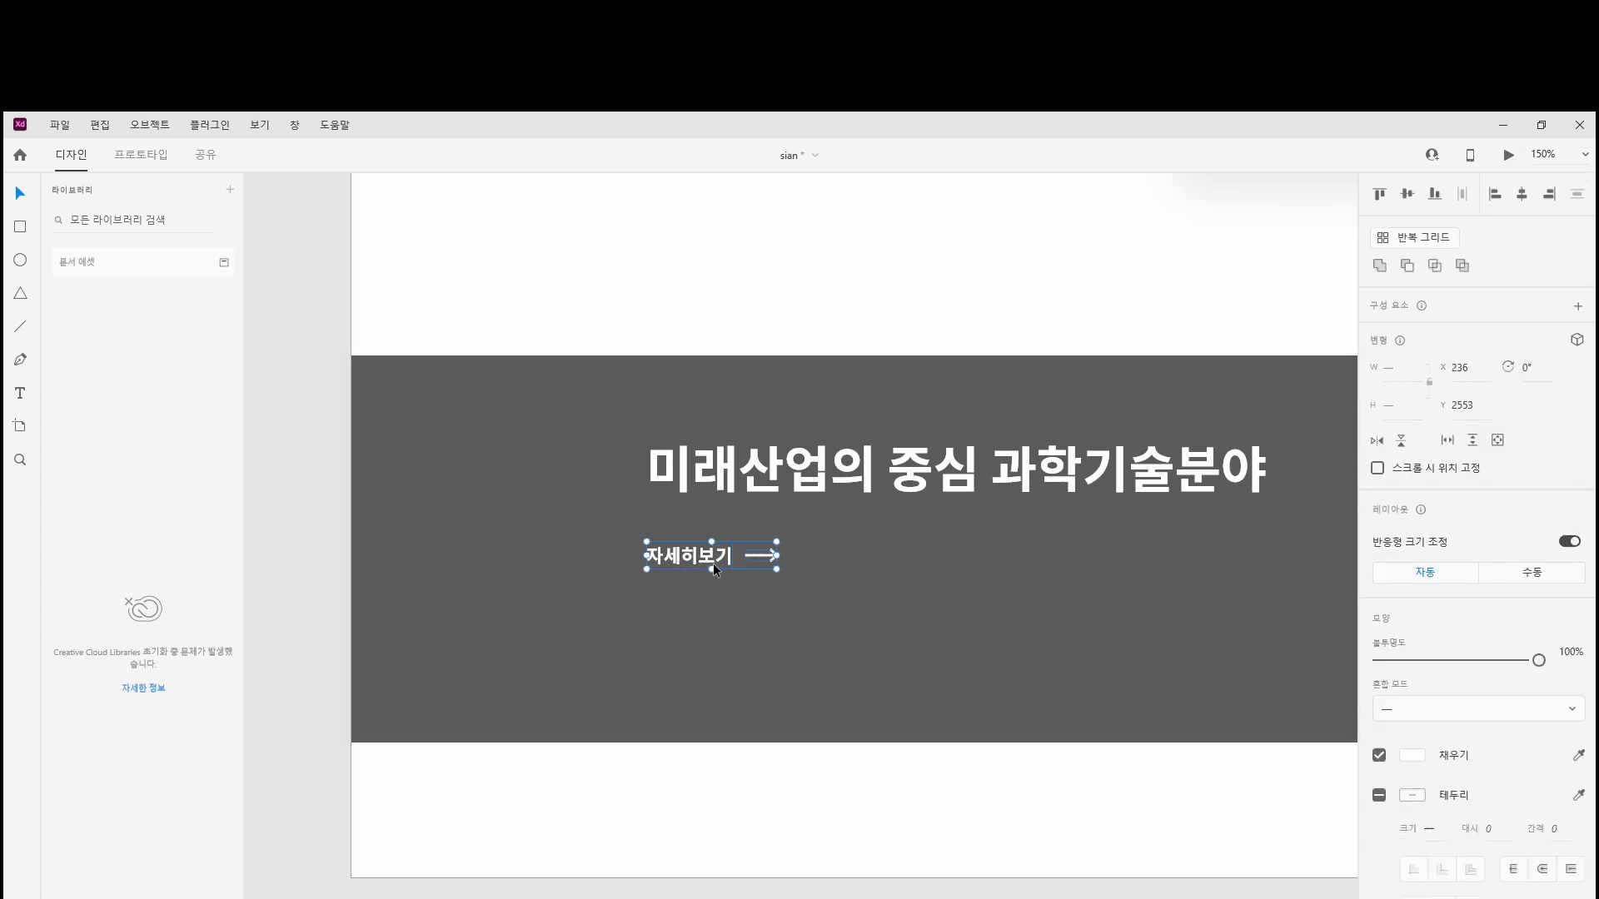
{"action": "key", "text": "ctrl+g"}
{"action": "left_click", "coordinate": [728, 800]}
Center the headline and its "자세히보기" link vertically within the dark banner
{"action": "key", "text": "ctrl+minus"}
{"action": "scroll", "coordinate": [745, 775], "scroll_direction": "right", "scroll_amount": 4}
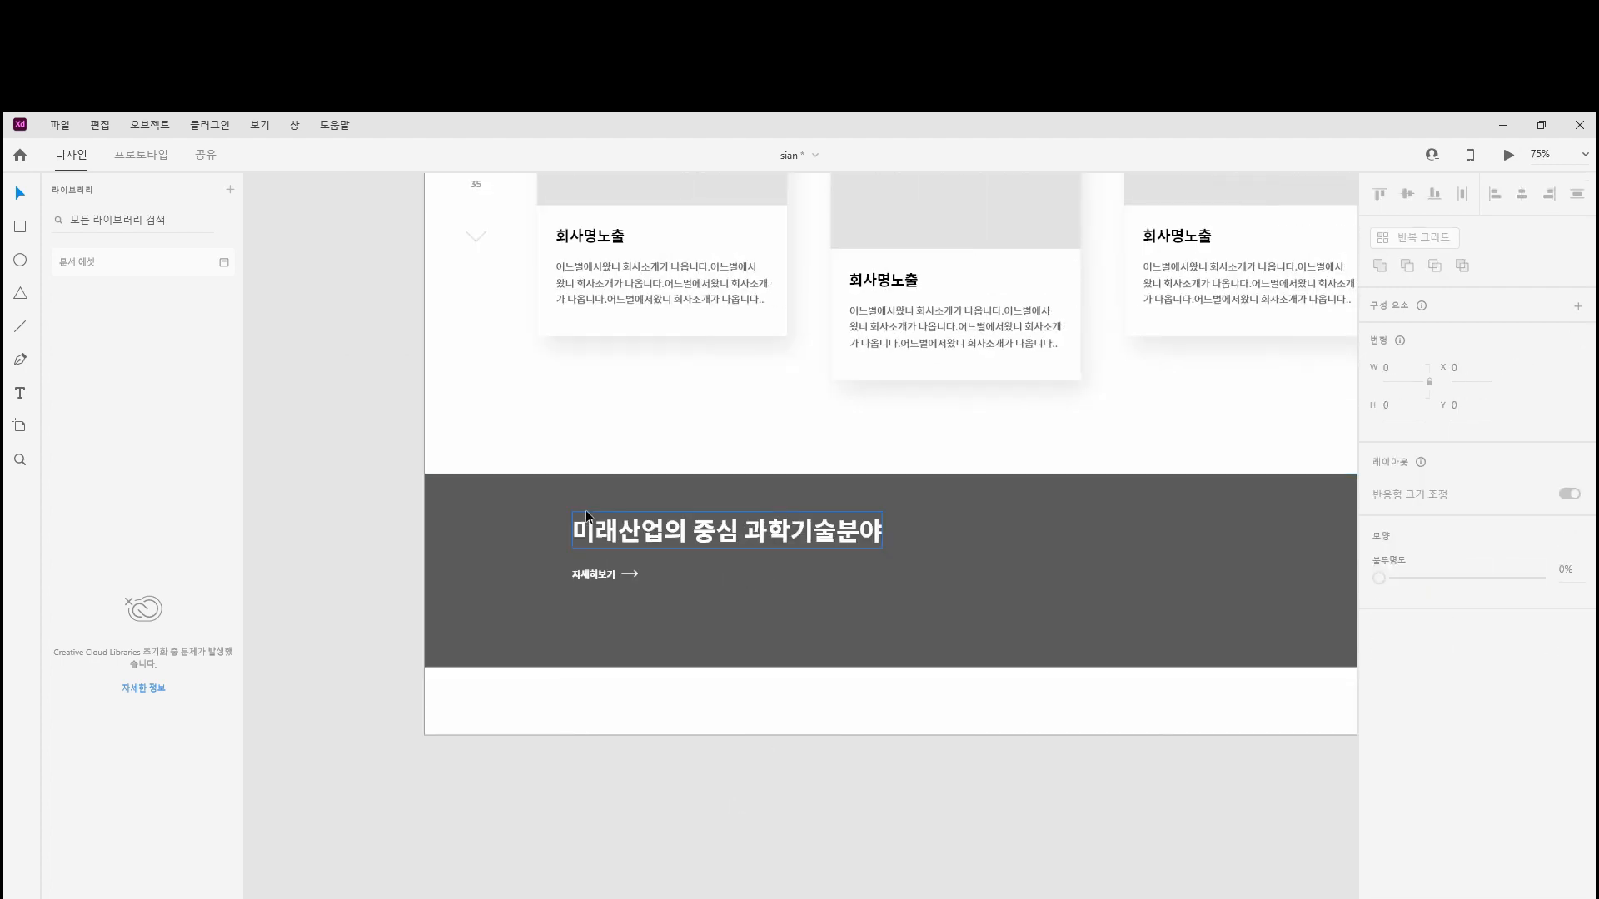
{"action": "left_click", "coordinate": [593, 533]}
{"action": "left_click", "coordinate": [996, 567], "text": "shift"}
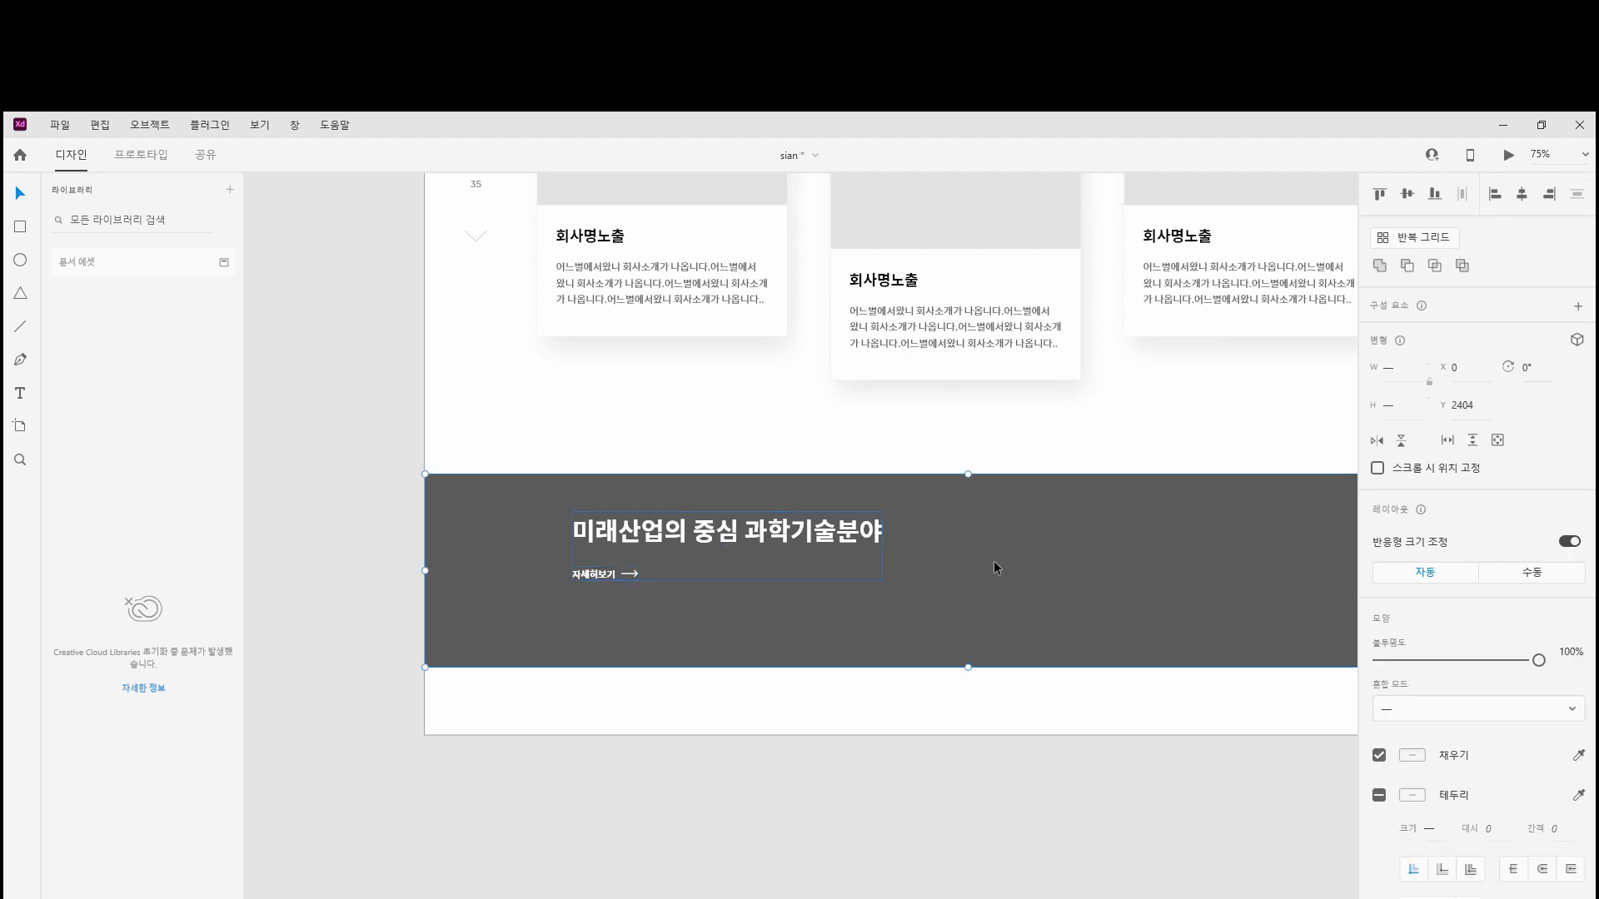
{"action": "left_click", "coordinate": [1406, 194]}
{"action": "left_click", "coordinate": [816, 817]}
Use the guides to align the banner texts with the first card's left edge, then hide the guides and save the document
{"action": "key", "text": "ctrl+semicolon"}
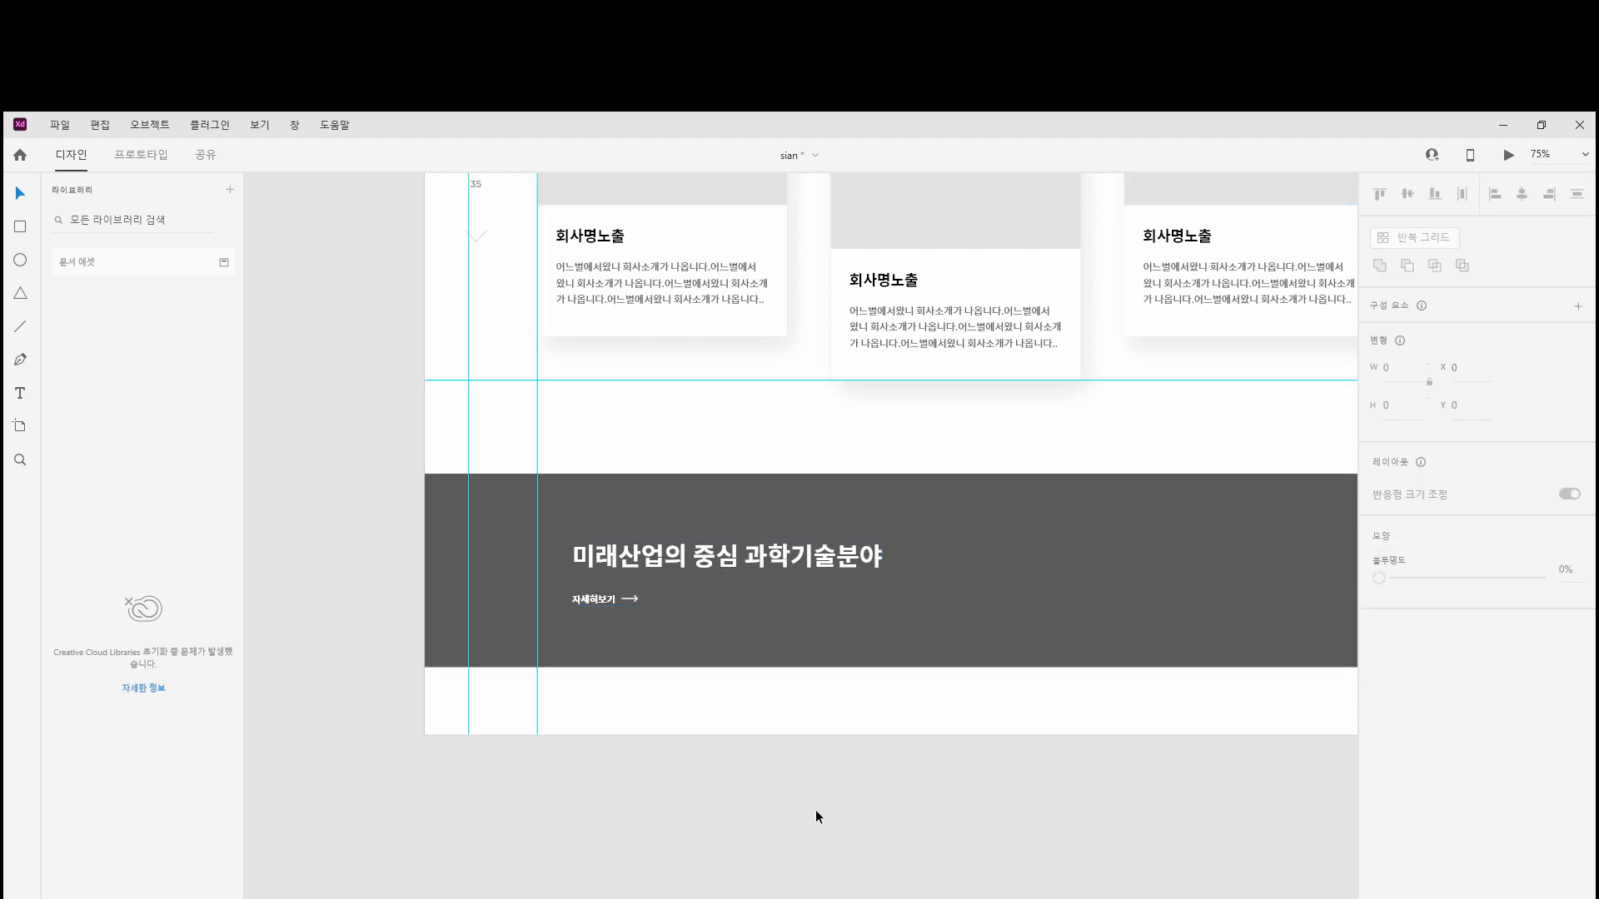
{"action": "left_click", "coordinate": [691, 574]}
{"action": "left_click", "coordinate": [749, 857]}
{"action": "key", "text": "ctrl+minus"}
{"action": "key", "text": "ctrl+minus"}
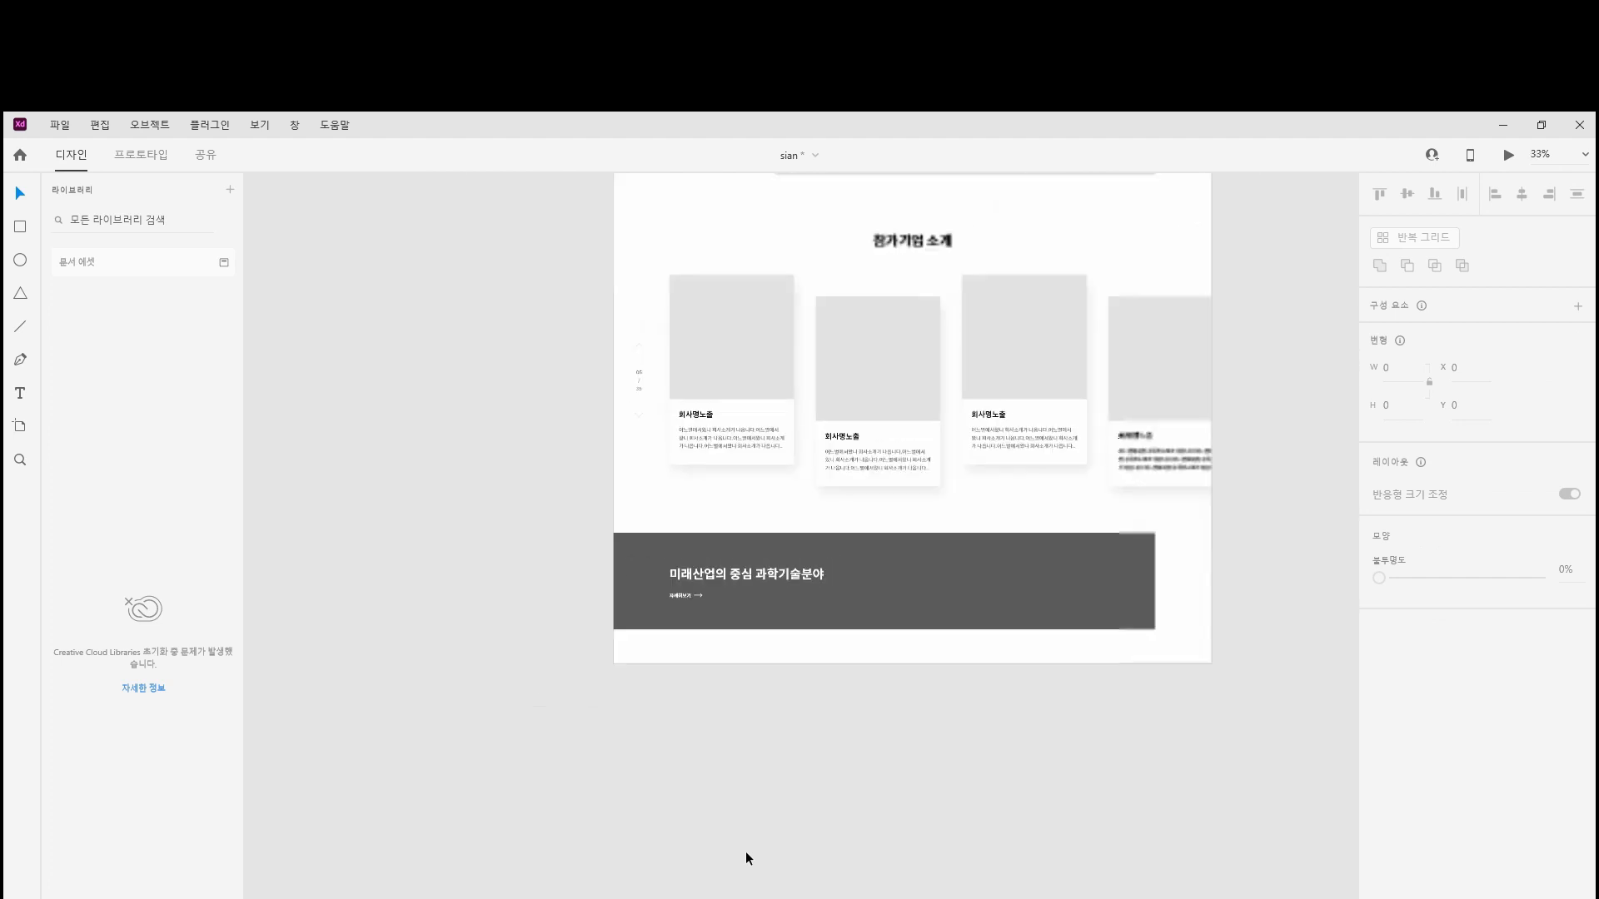
{"action": "key", "text": "ctrl+s"}
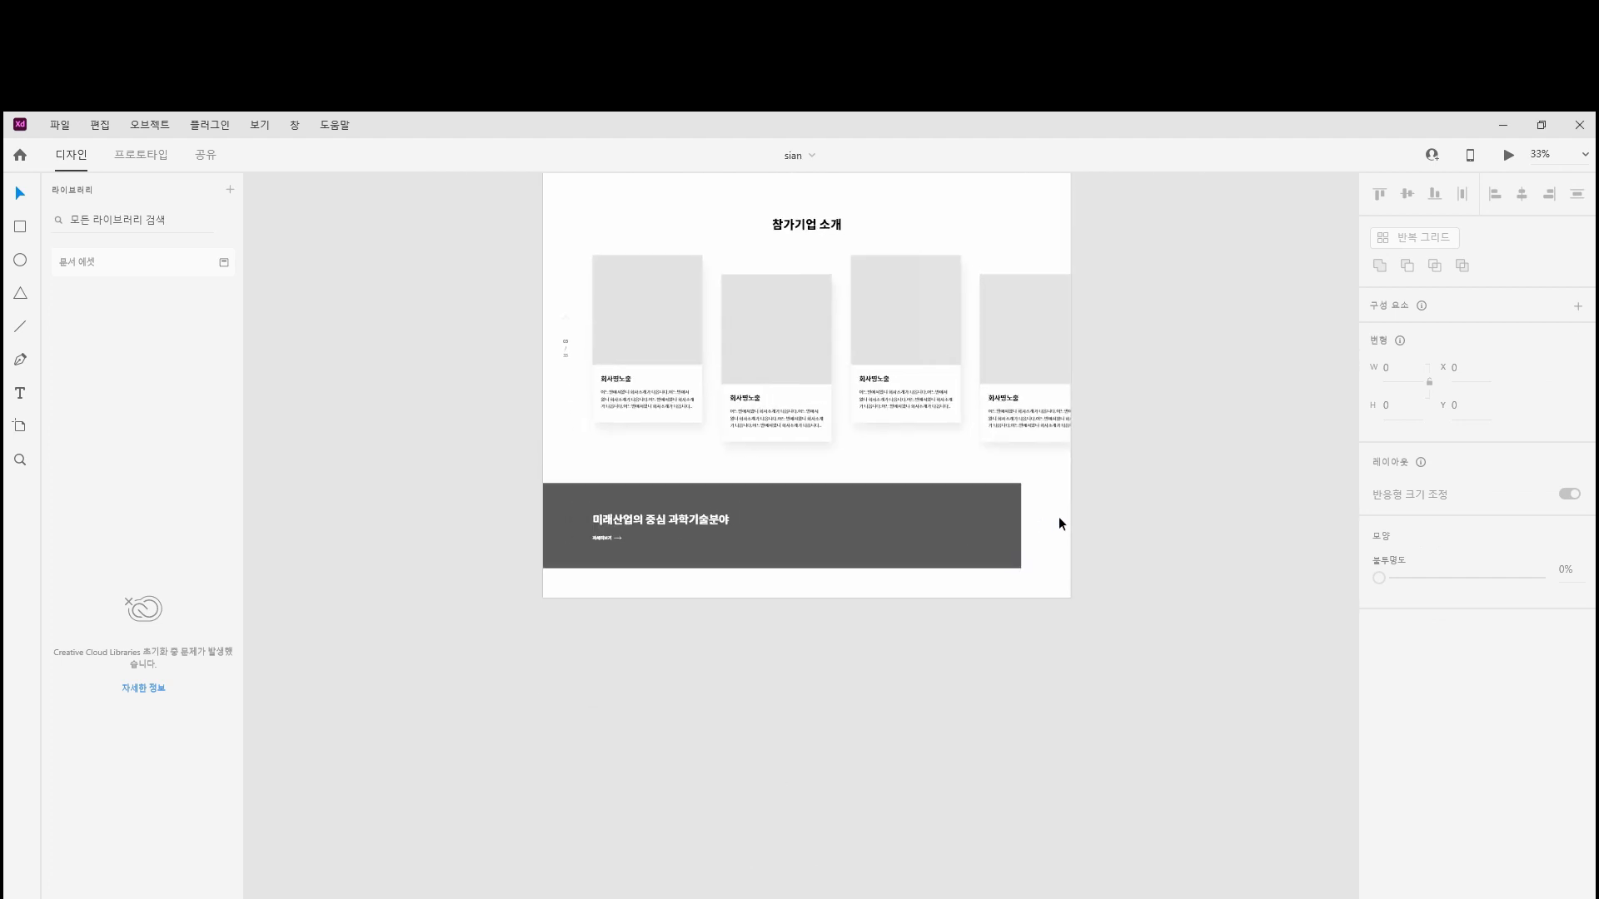
Extend the artboard's bottom edge downward to make room for another section below the banner
{"action": "double_click", "coordinate": [882, 591]}
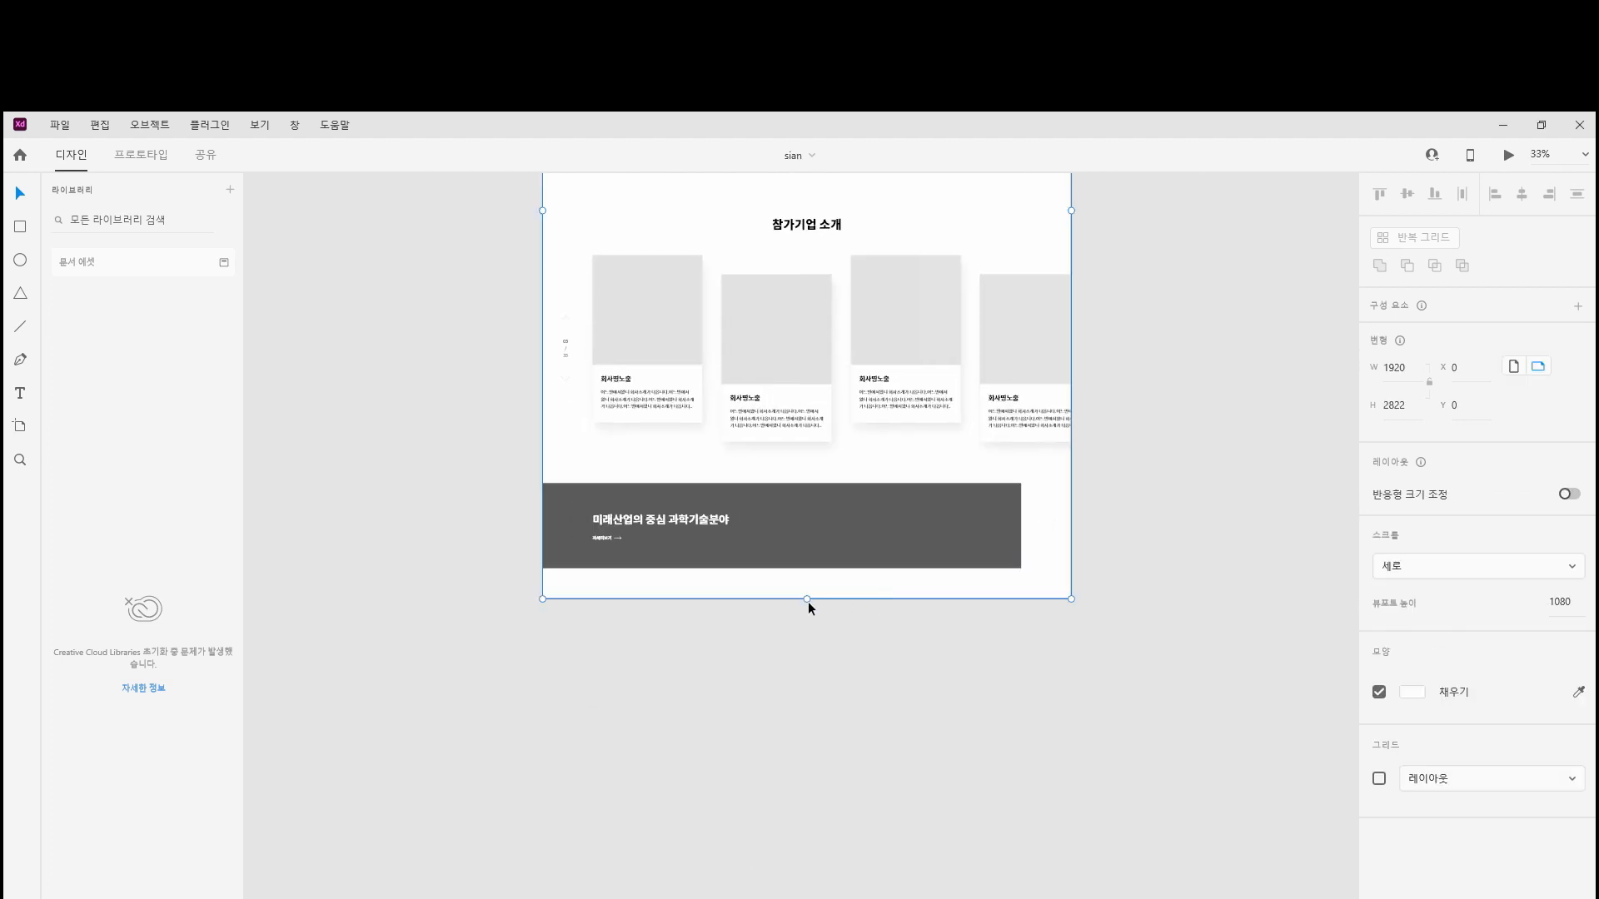
{"action": "left_click_drag", "start_coordinate": [807, 599], "coordinate": [807, 898]}
{"action": "scroll", "coordinate": [1075, 621], "scroll_direction": "up", "scroll_amount": 2}
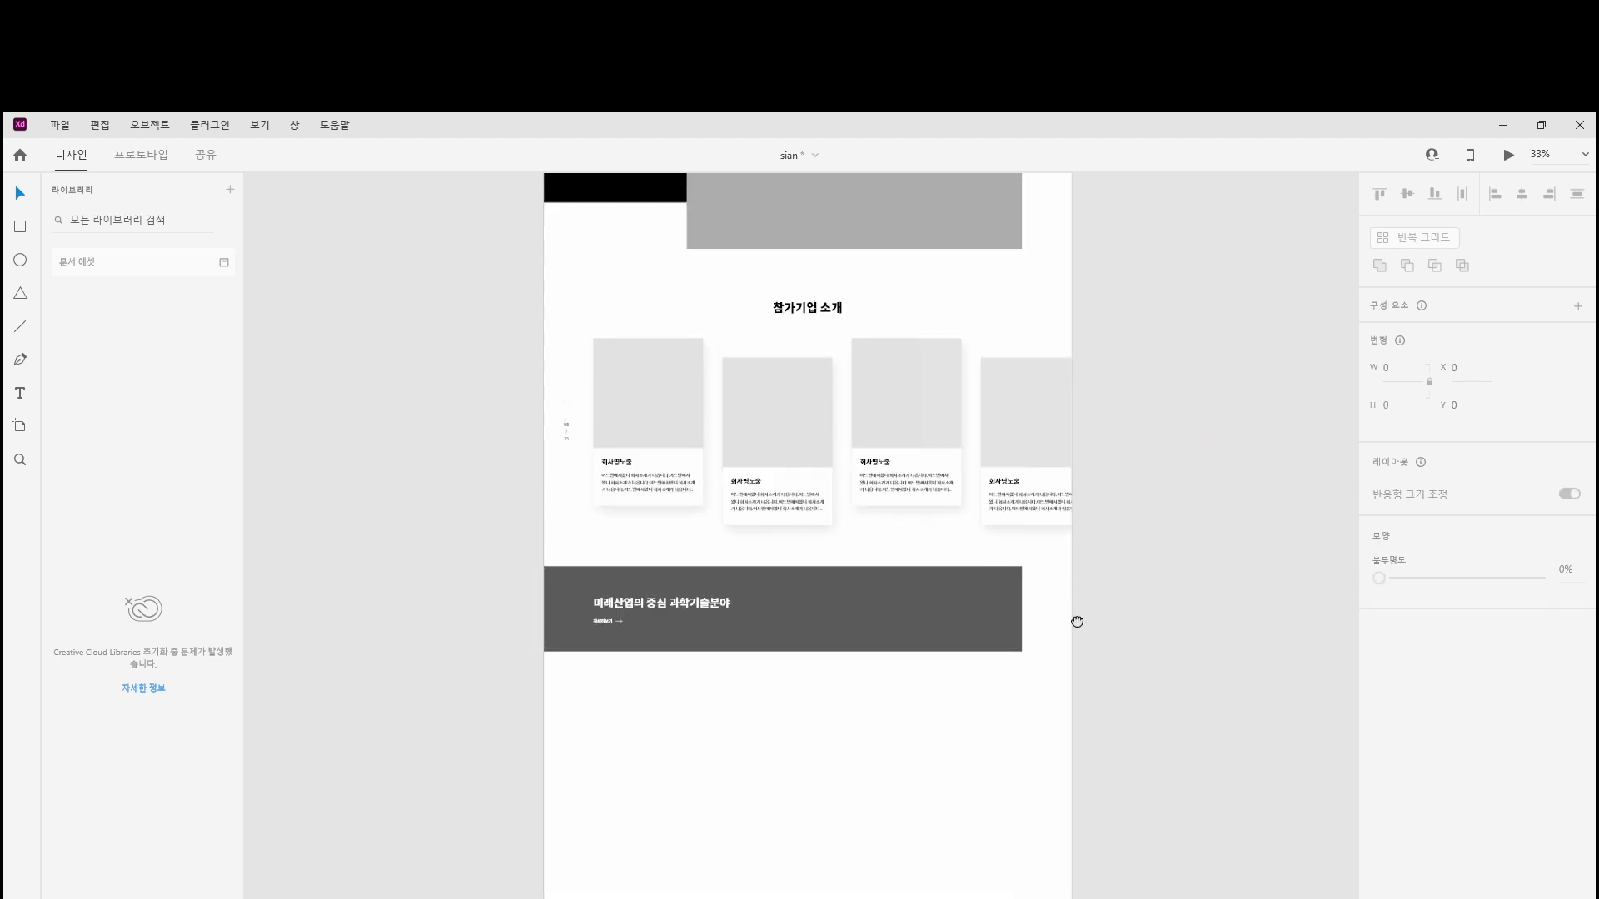
Duplicate the "참가기업 소개" heading straight down below the dark banner and change the copy's text to "공지사항"
{"action": "left_click", "coordinate": [821, 356]}
{"action": "left_click_drag", "start_coordinate": [822, 357], "coordinate": [784, 762]}
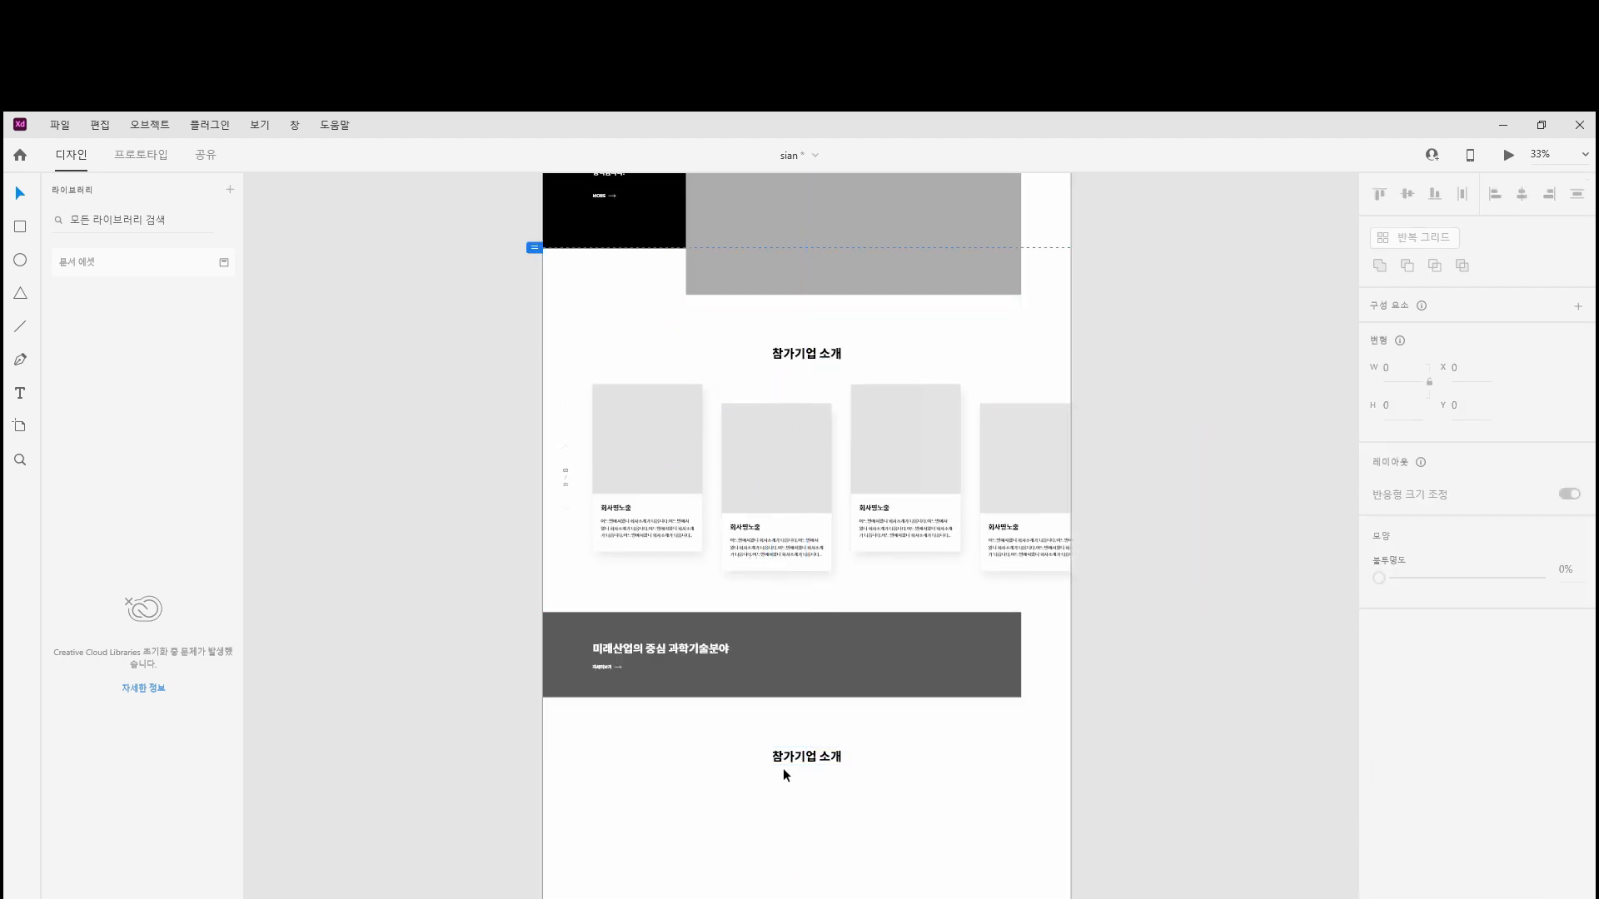
{"action": "double_click", "coordinate": [803, 756]}
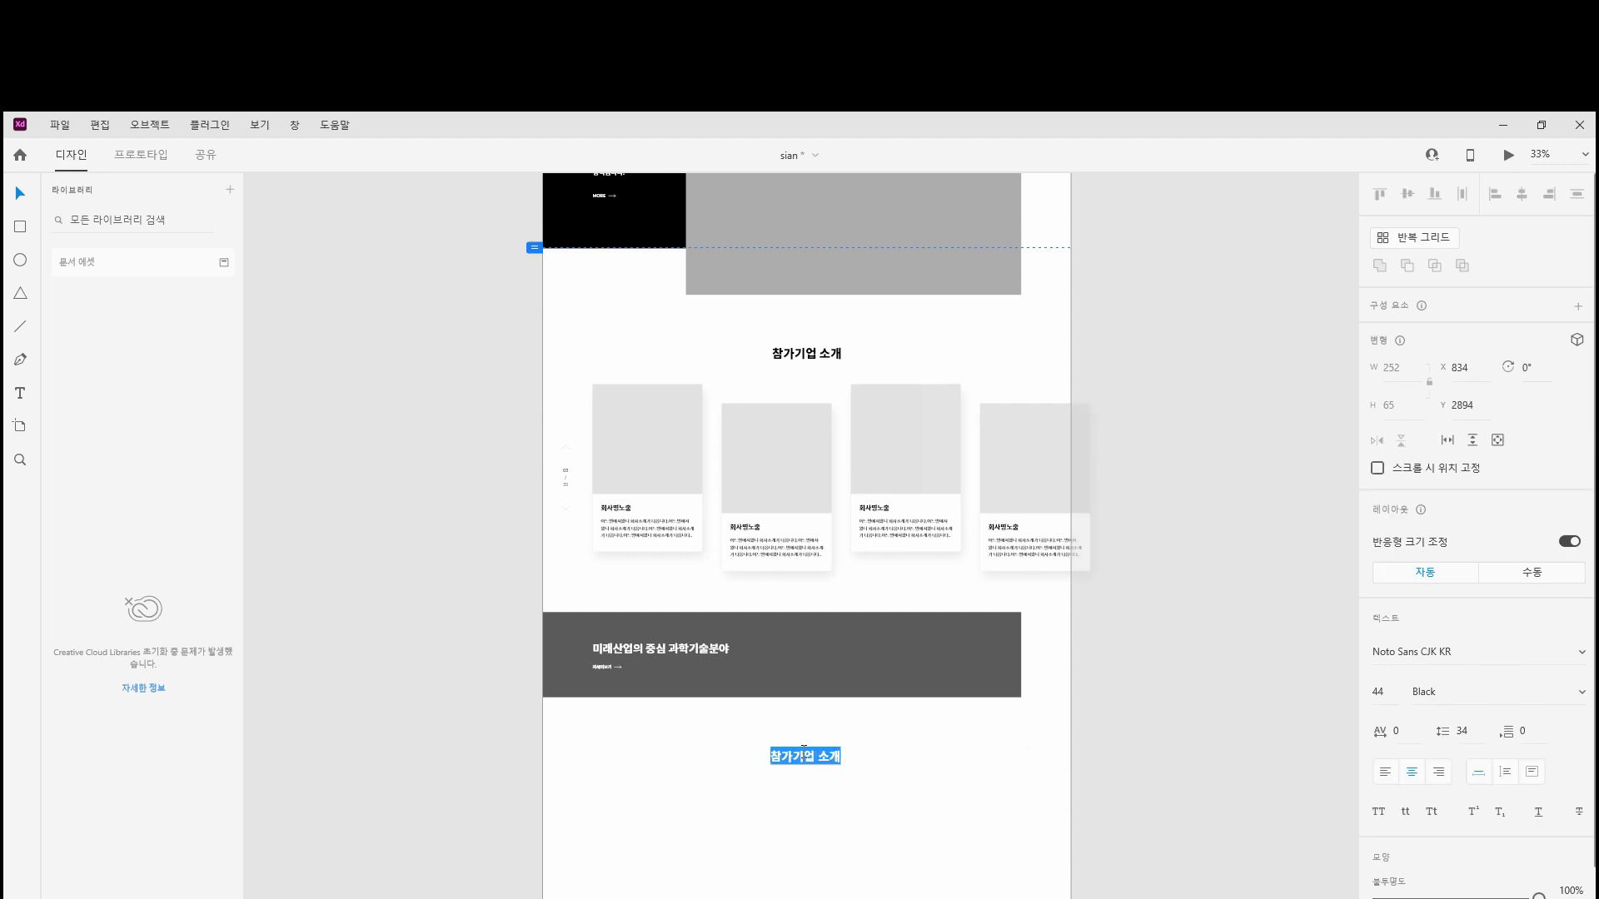
{"action": "type", "text": "공지사항"}
{"action": "scroll", "coordinate": [804, 749], "scroll_direction": "down", "scroll_amount": 3}
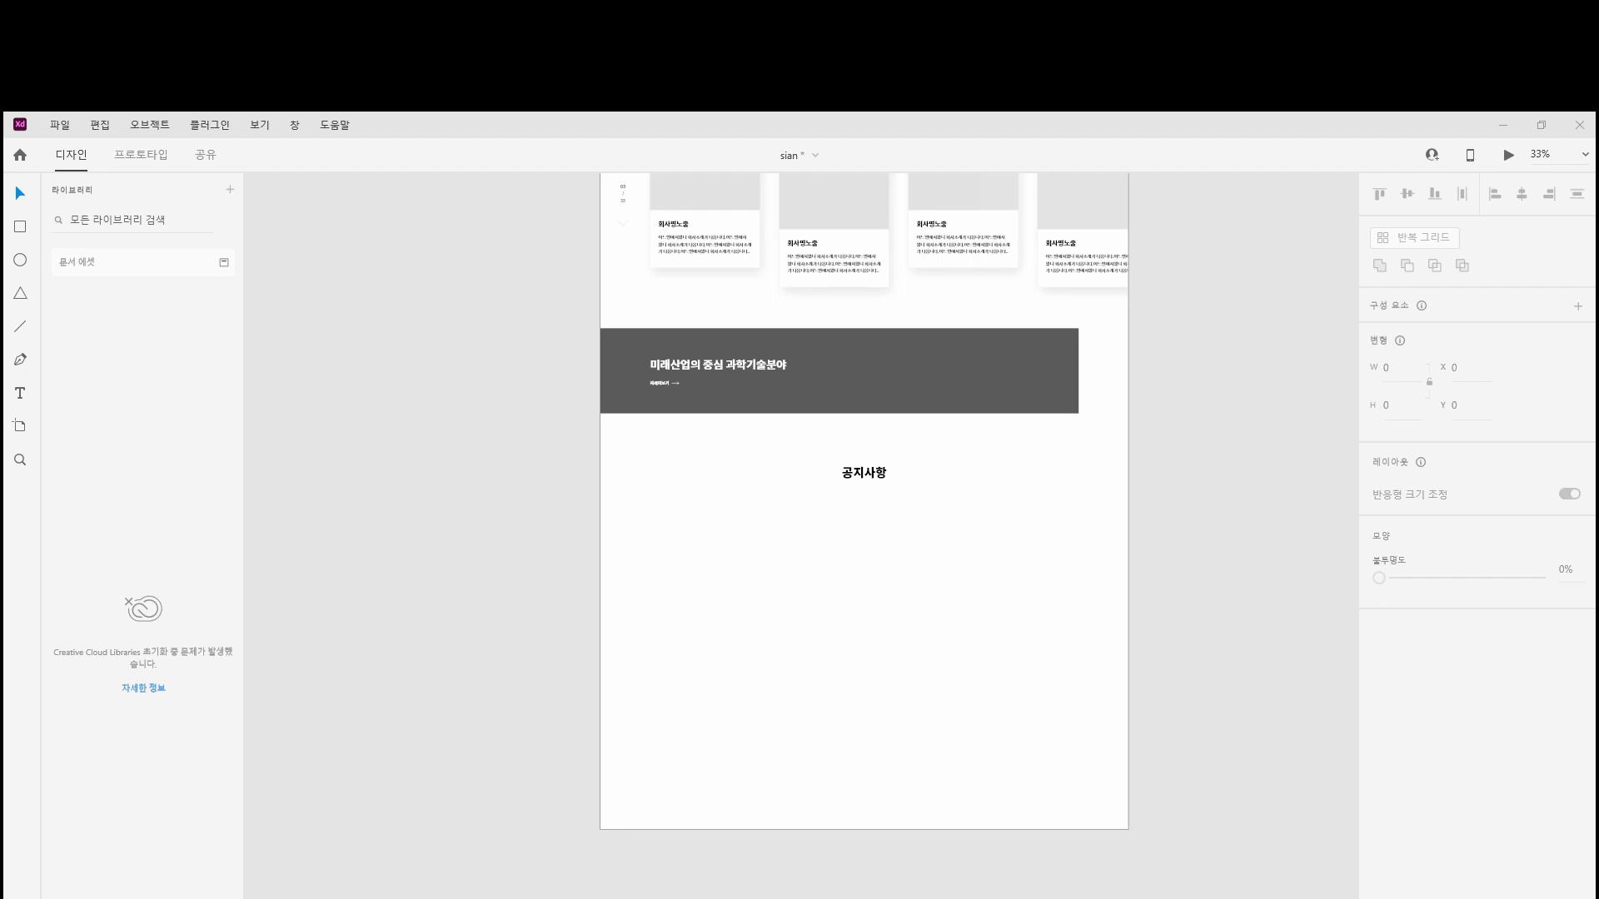
Draw a full-width 1920 × 1212 px rectangle from Y 2533, remove its border and open its fill color
{"action": "left_click", "coordinate": [20, 227]}
{"action": "left_click_drag", "start_coordinate": [601, 364], "coordinate": [1129, 701]}
{"action": "left_click", "coordinate": [1379, 835]}
{"action": "left_click", "coordinate": [1413, 795]}
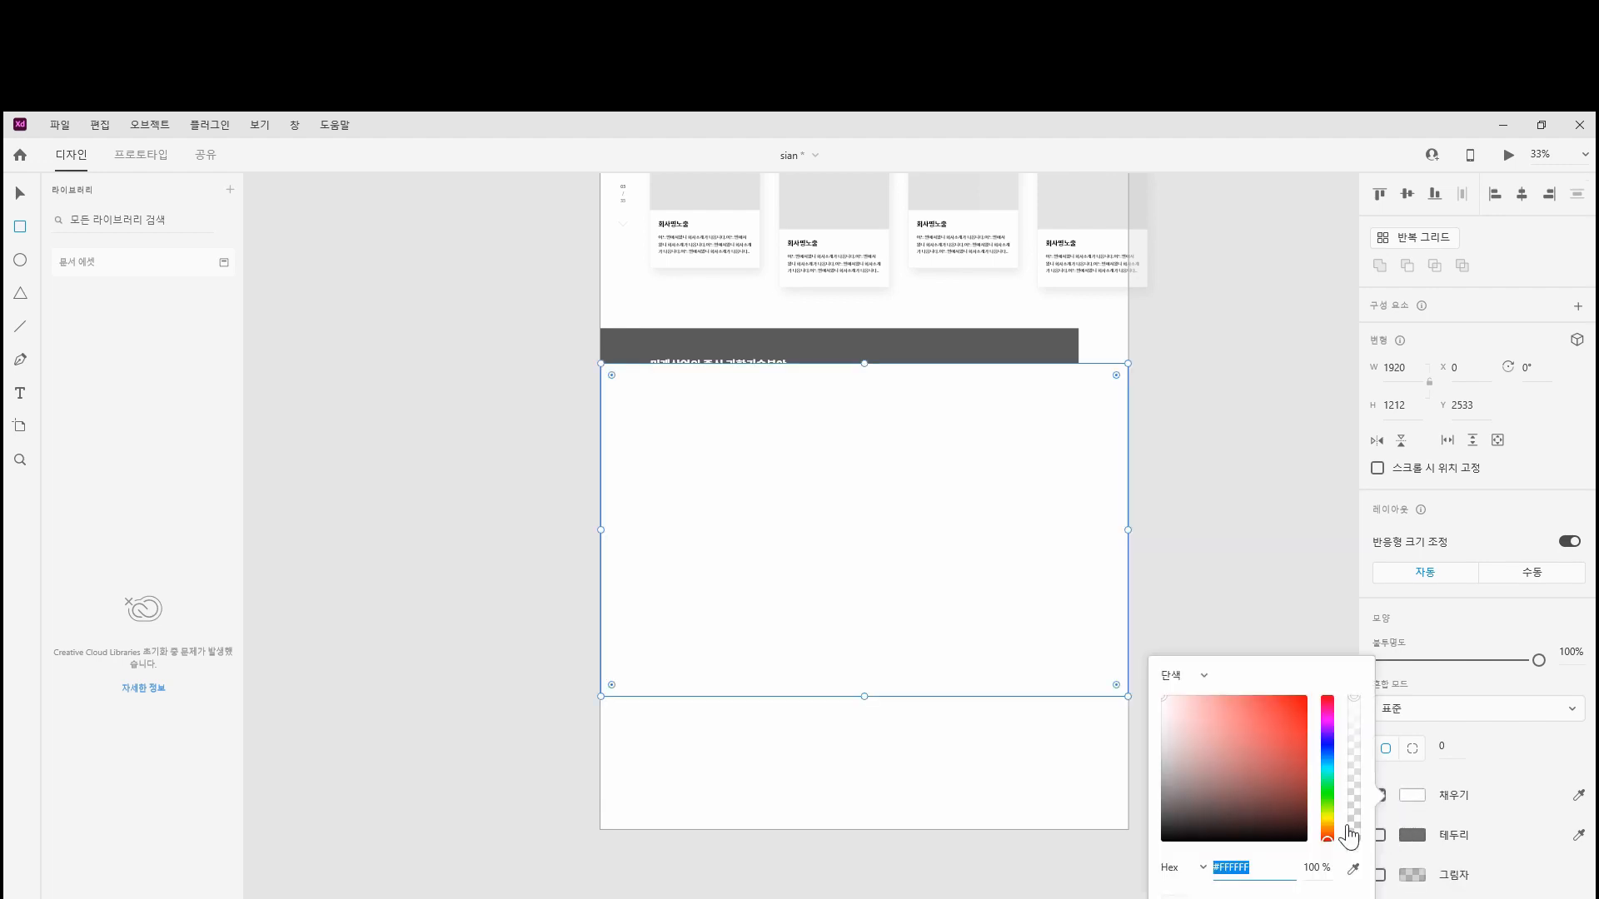
Fill the full-width section rectangle with light grey #F2F2F2
{"action": "type", "text": "ㄹ2ㄹ2ㄹ"}
{"action": "type", "text": "2f2f"}
{"action": "key", "text": "Return"}
{"action": "left_click", "coordinate": [20, 193]}
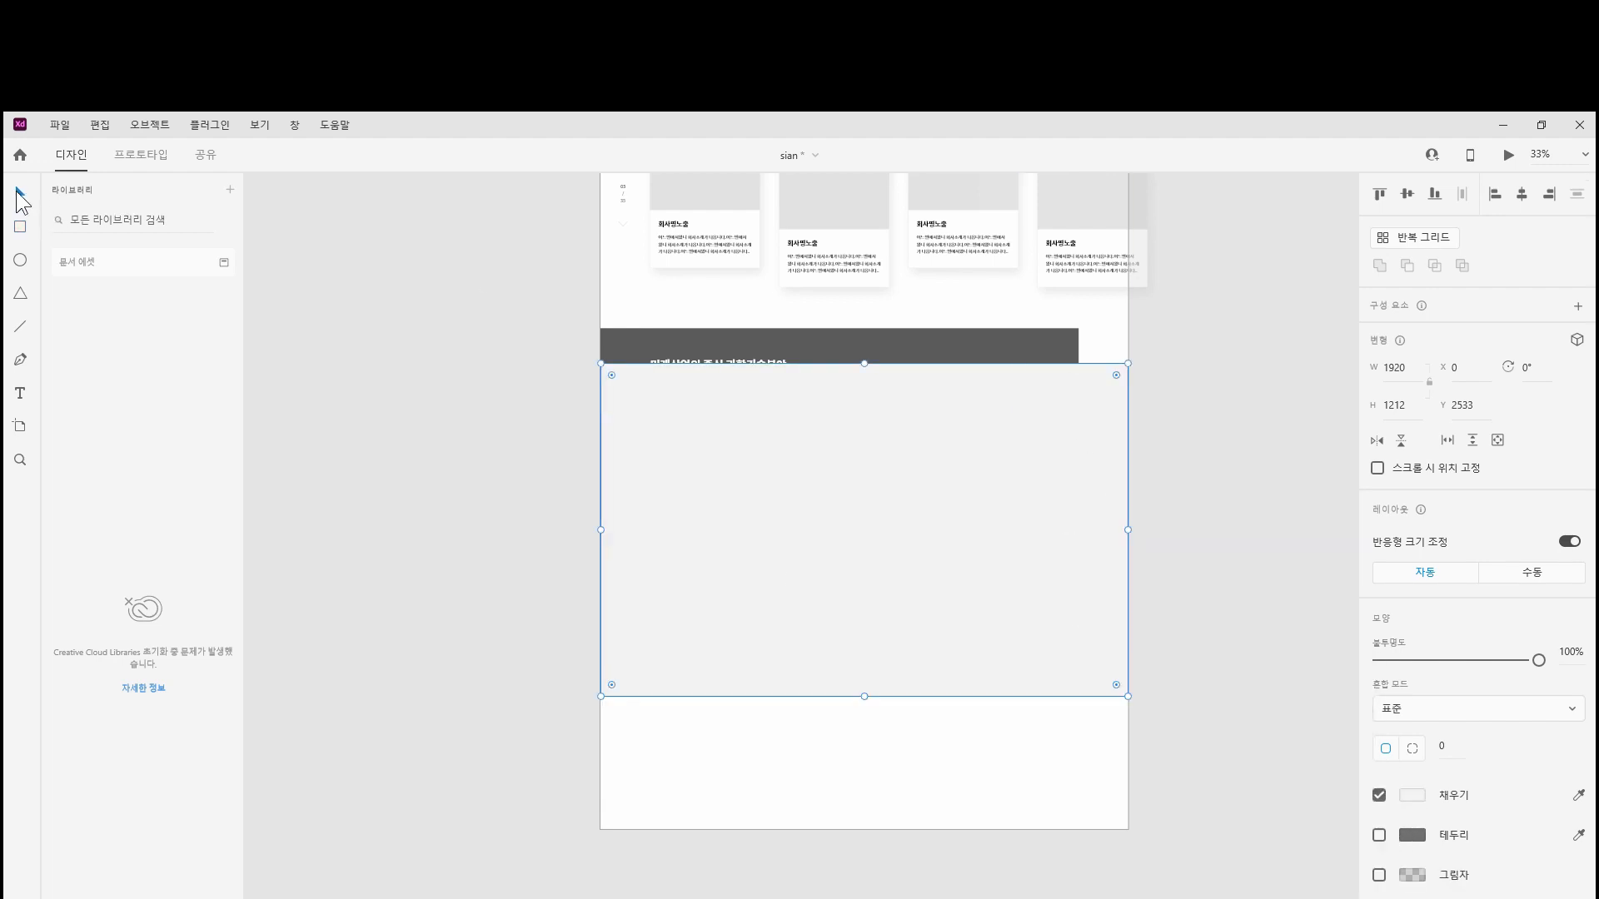
Send the grey section rectangle to the back and move it down to Y 2560
{"action": "key", "text": "ctrl+shift+bracketleft"}
{"action": "left_click_drag", "start_coordinate": [1095, 507], "coordinate": [1091, 515]}
{"action": "left_click", "coordinate": [1164, 364]}
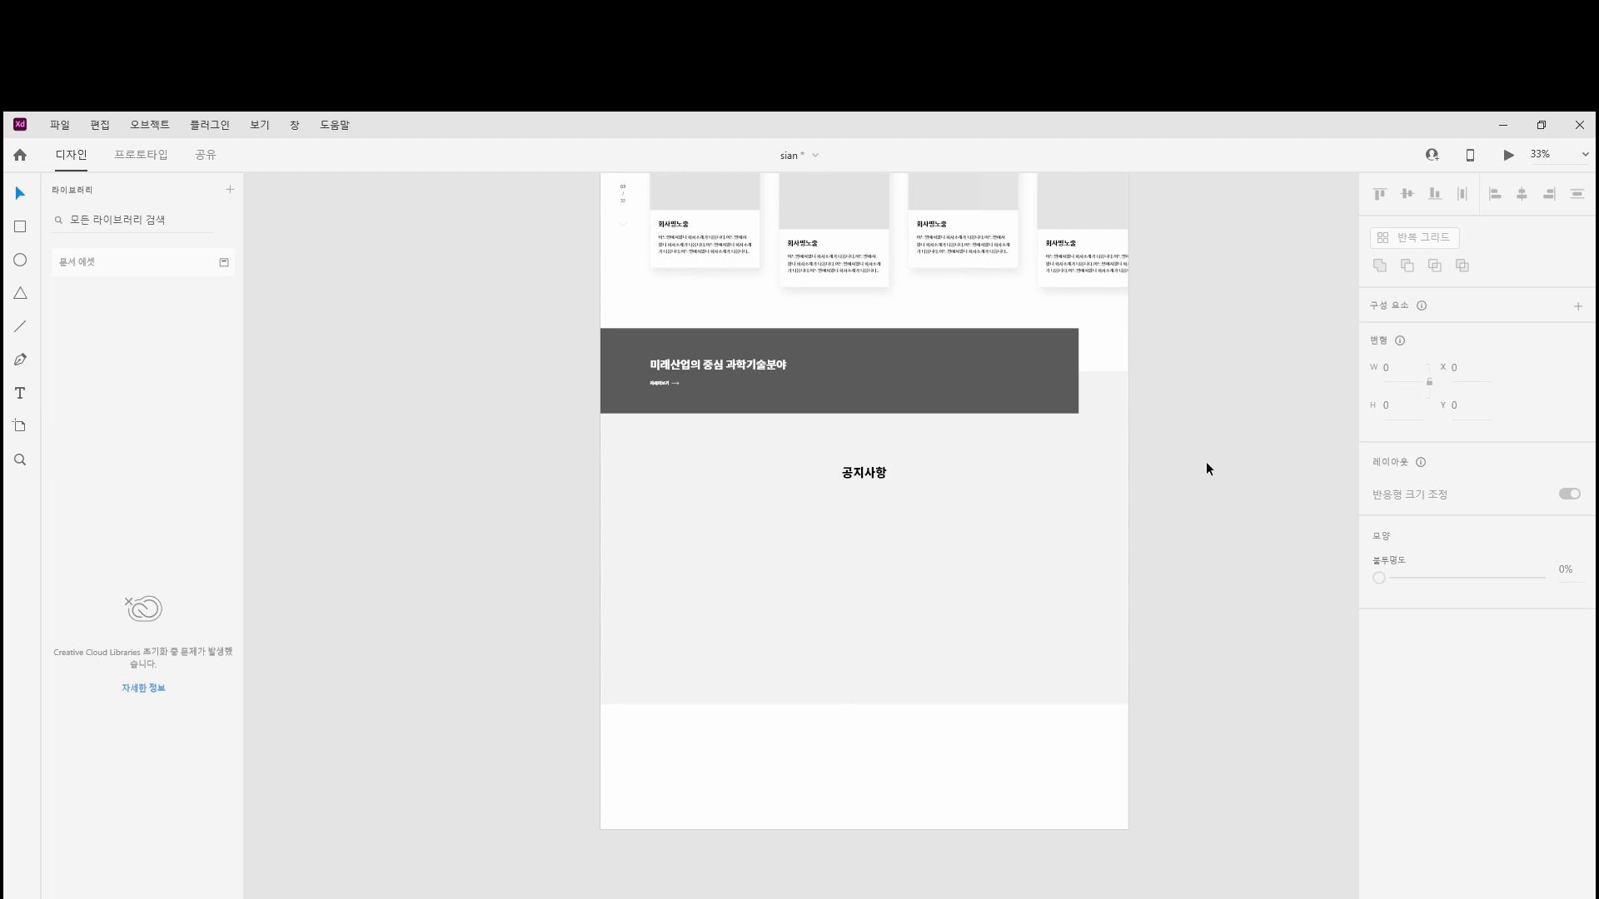
Lock the grey background rectangle behind the 공지사항 heading
{"action": "key", "text": "ctrl+plus"}
{"action": "key", "text": "ctrl+plus"}
{"action": "left_click_drag", "start_coordinate": [1206, 469], "coordinate": [1031, 620]}
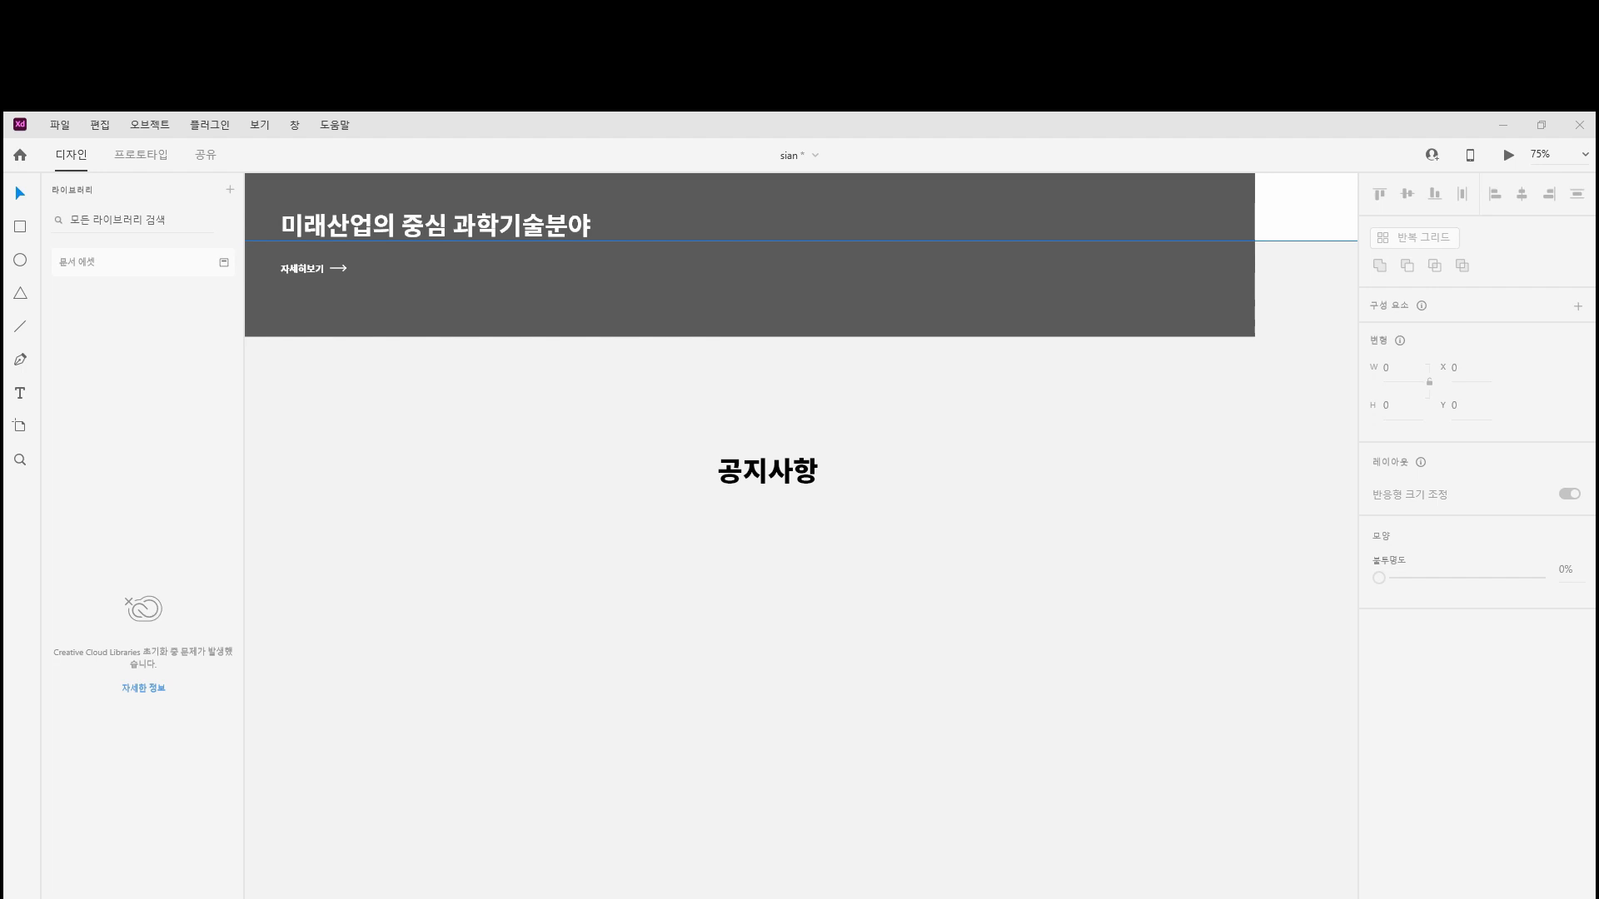
{"action": "left_click", "coordinate": [723, 663]}
{"action": "key", "text": "ctrl+minus"}
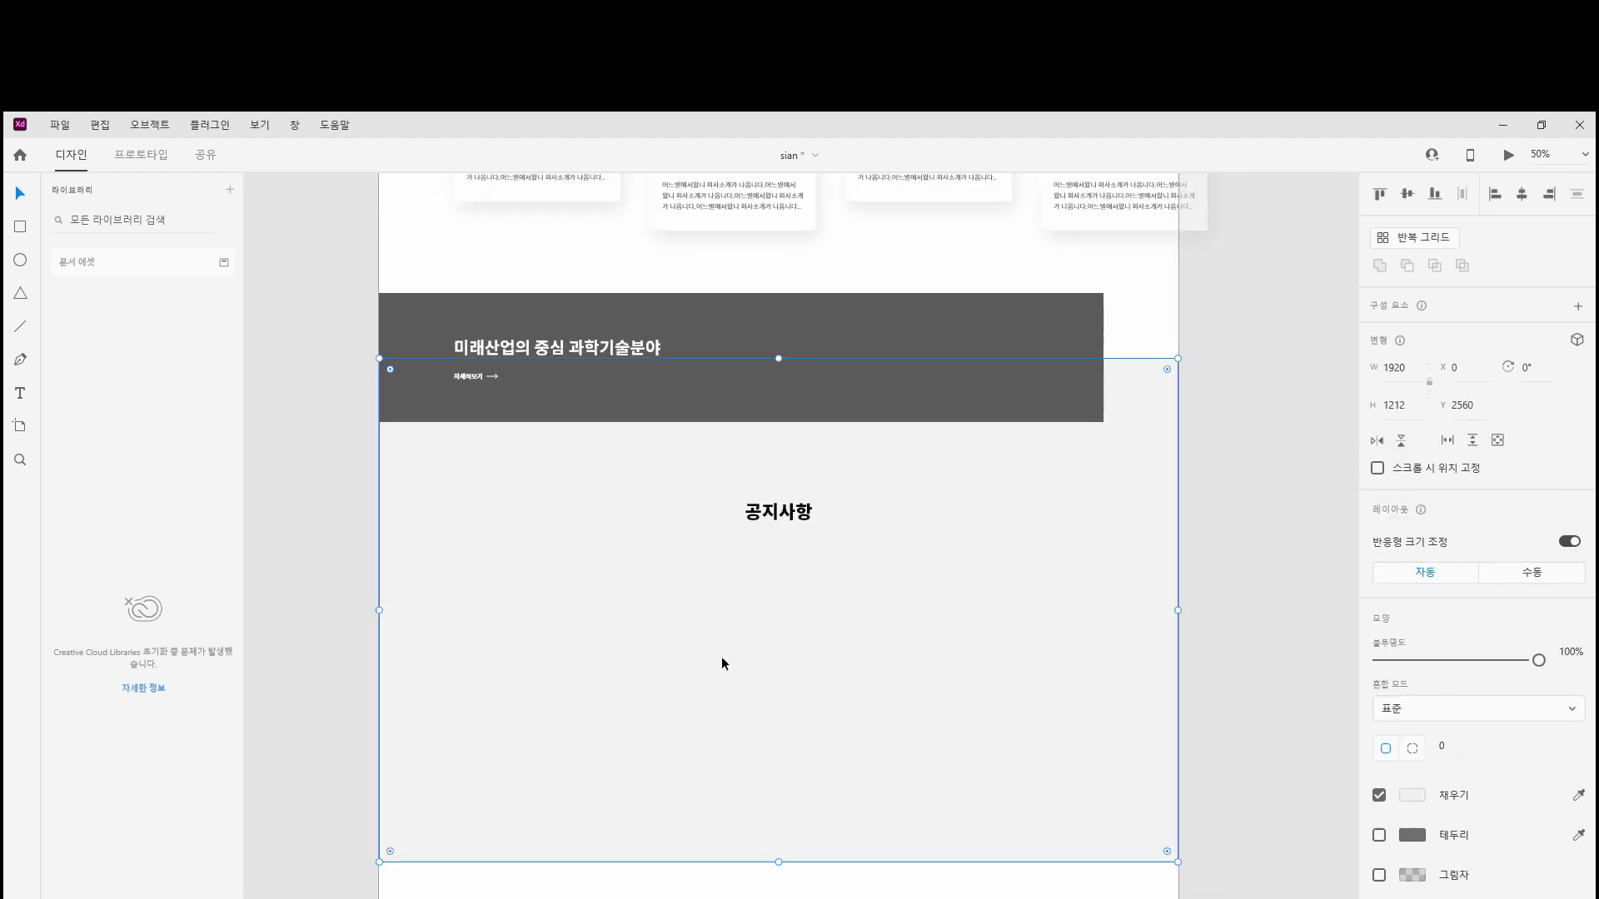
{"action": "right_click", "coordinate": [722, 662]}
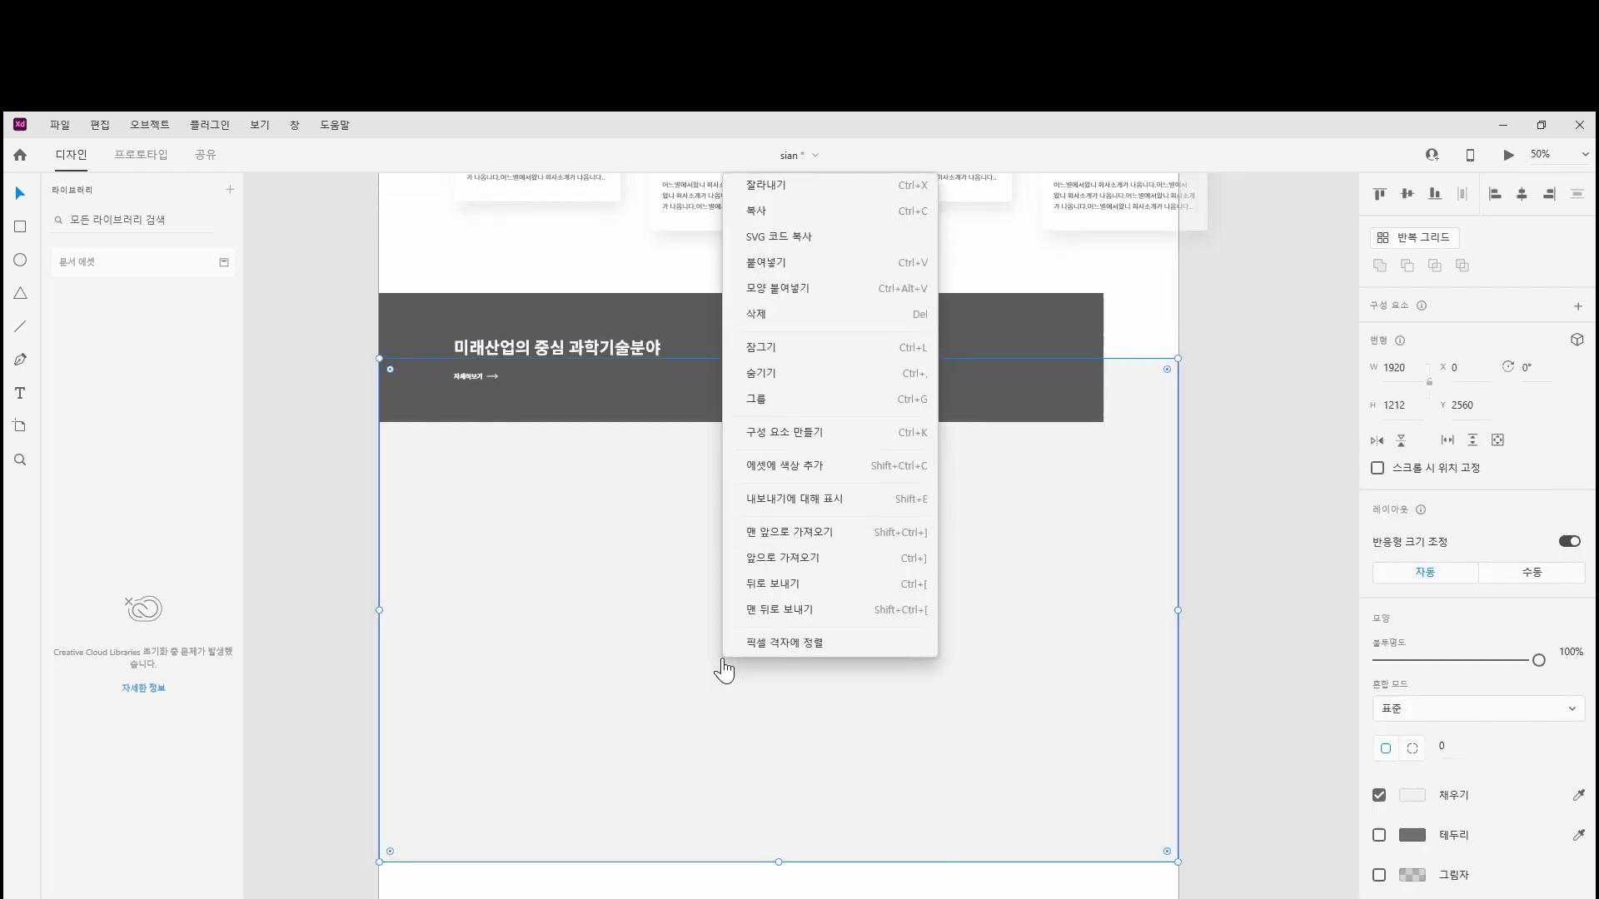
{"action": "left_click", "coordinate": [749, 362]}
{"action": "key", "text": "Escape"}
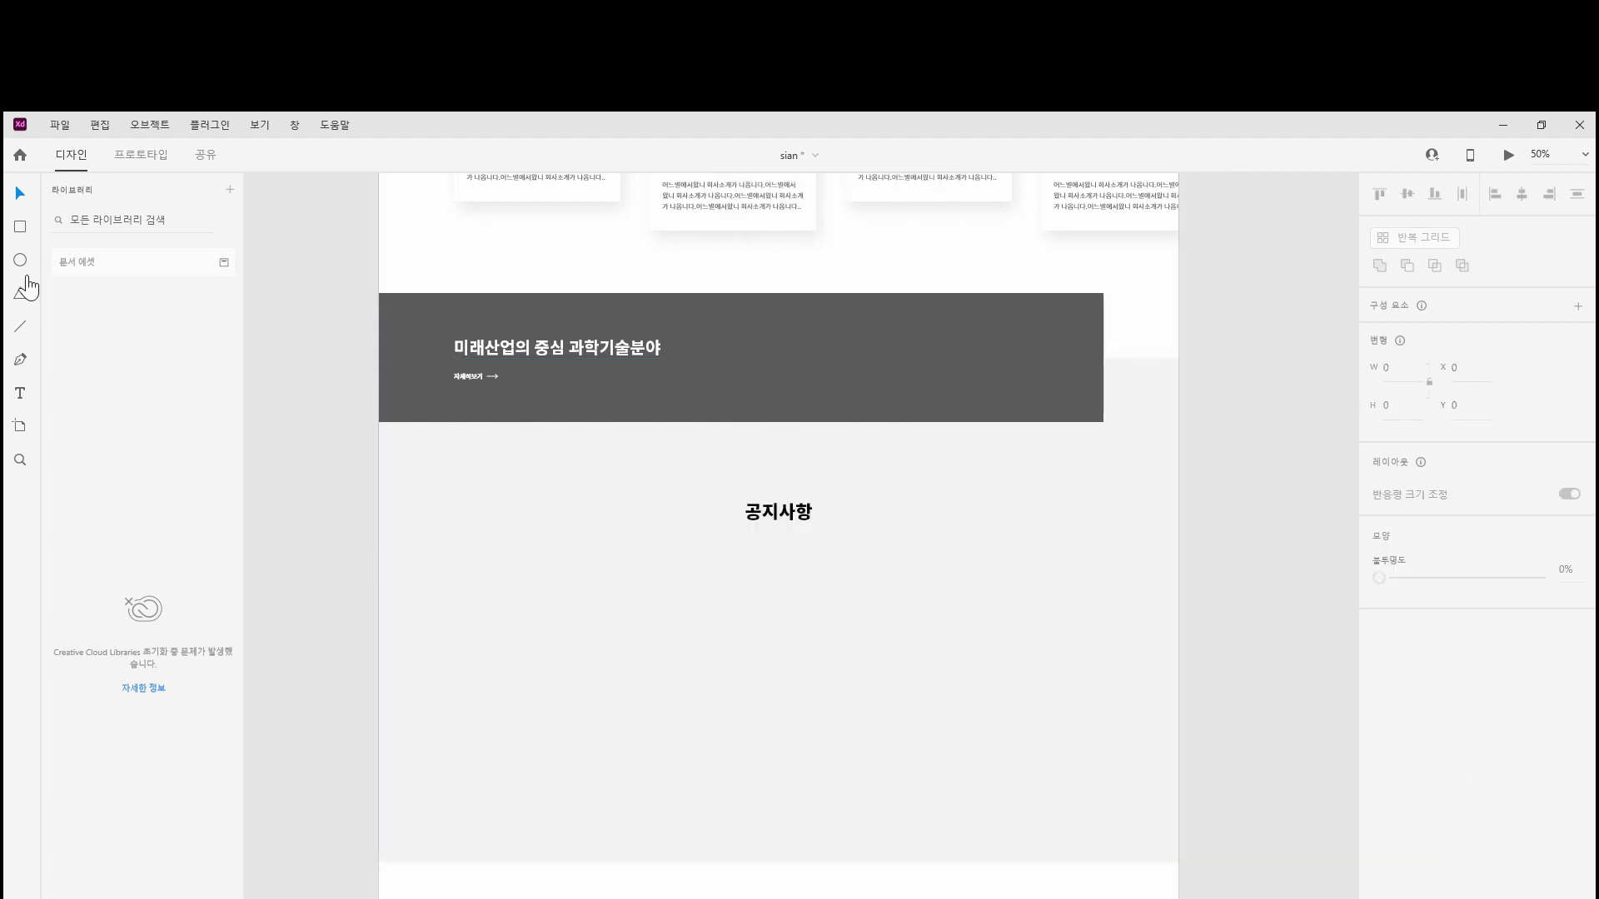
Draw a white rectangle below the 공지사항 heading and set its size to 490 by 220
{"action": "left_click", "coordinate": [20, 228]}
{"action": "left_click_drag", "start_coordinate": [508, 568], "coordinate": [713, 662]}
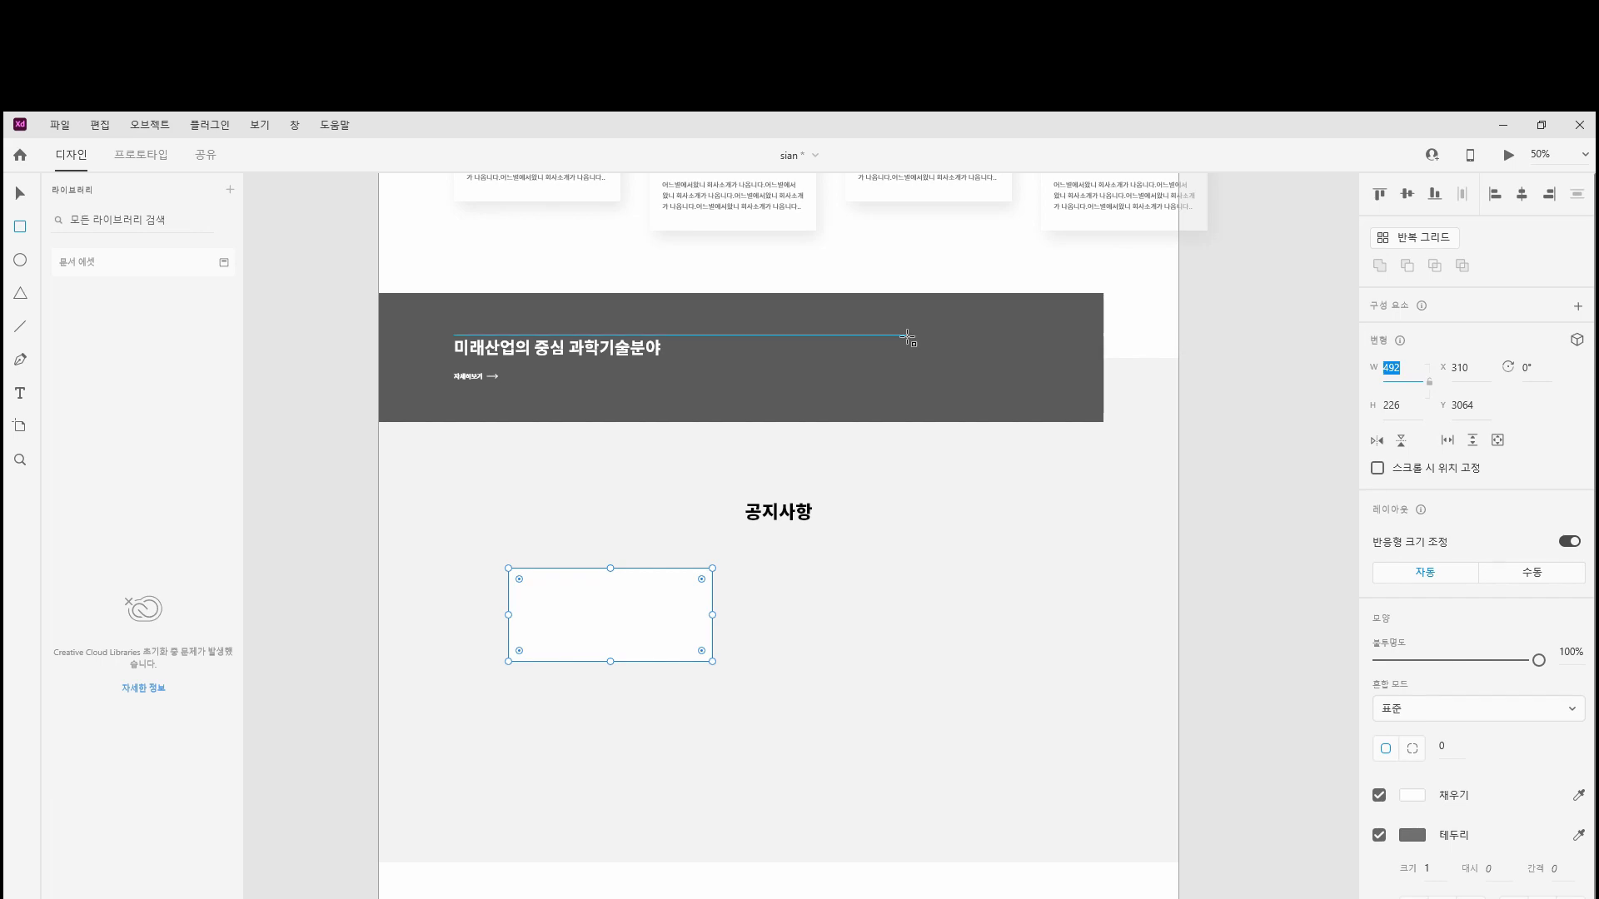
{"action": "type", "text": "490"}
{"action": "key", "text": "Tab"}
{"action": "type", "text": "220"}
{"action": "key", "text": "Return"}
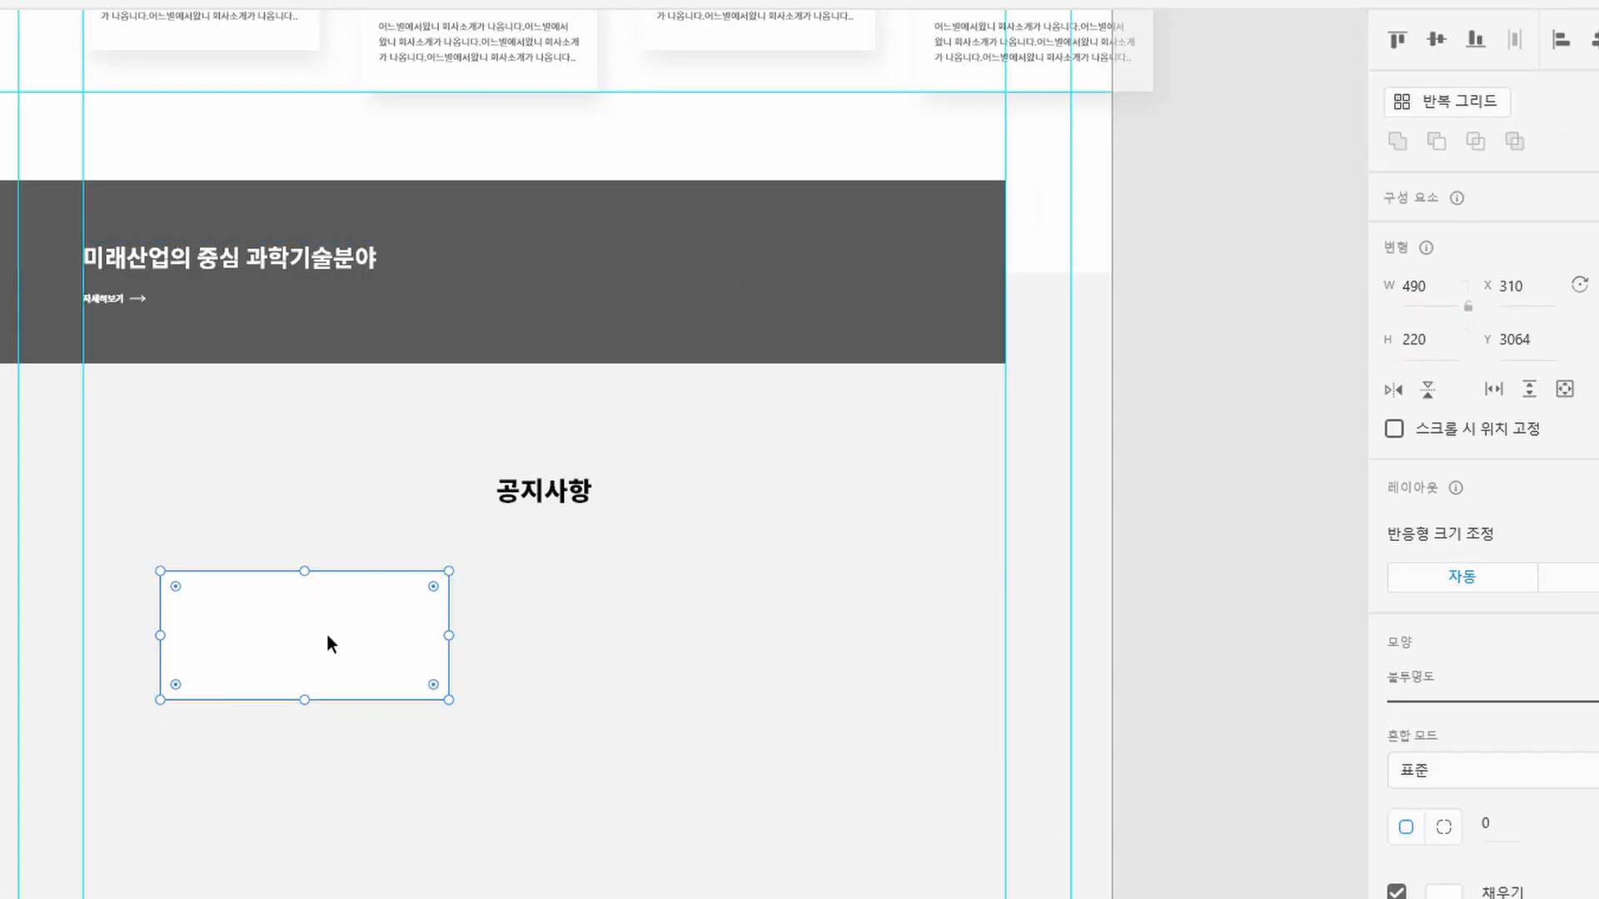
Align the white card with the content guide at X 180 and place it at Y 3019 below the heading
{"action": "left_click_drag", "start_coordinate": [326, 633], "coordinate": [252, 634]}
{"action": "scroll", "coordinate": [572, 602], "scroll_direction": "up", "scroll_amount": 3}
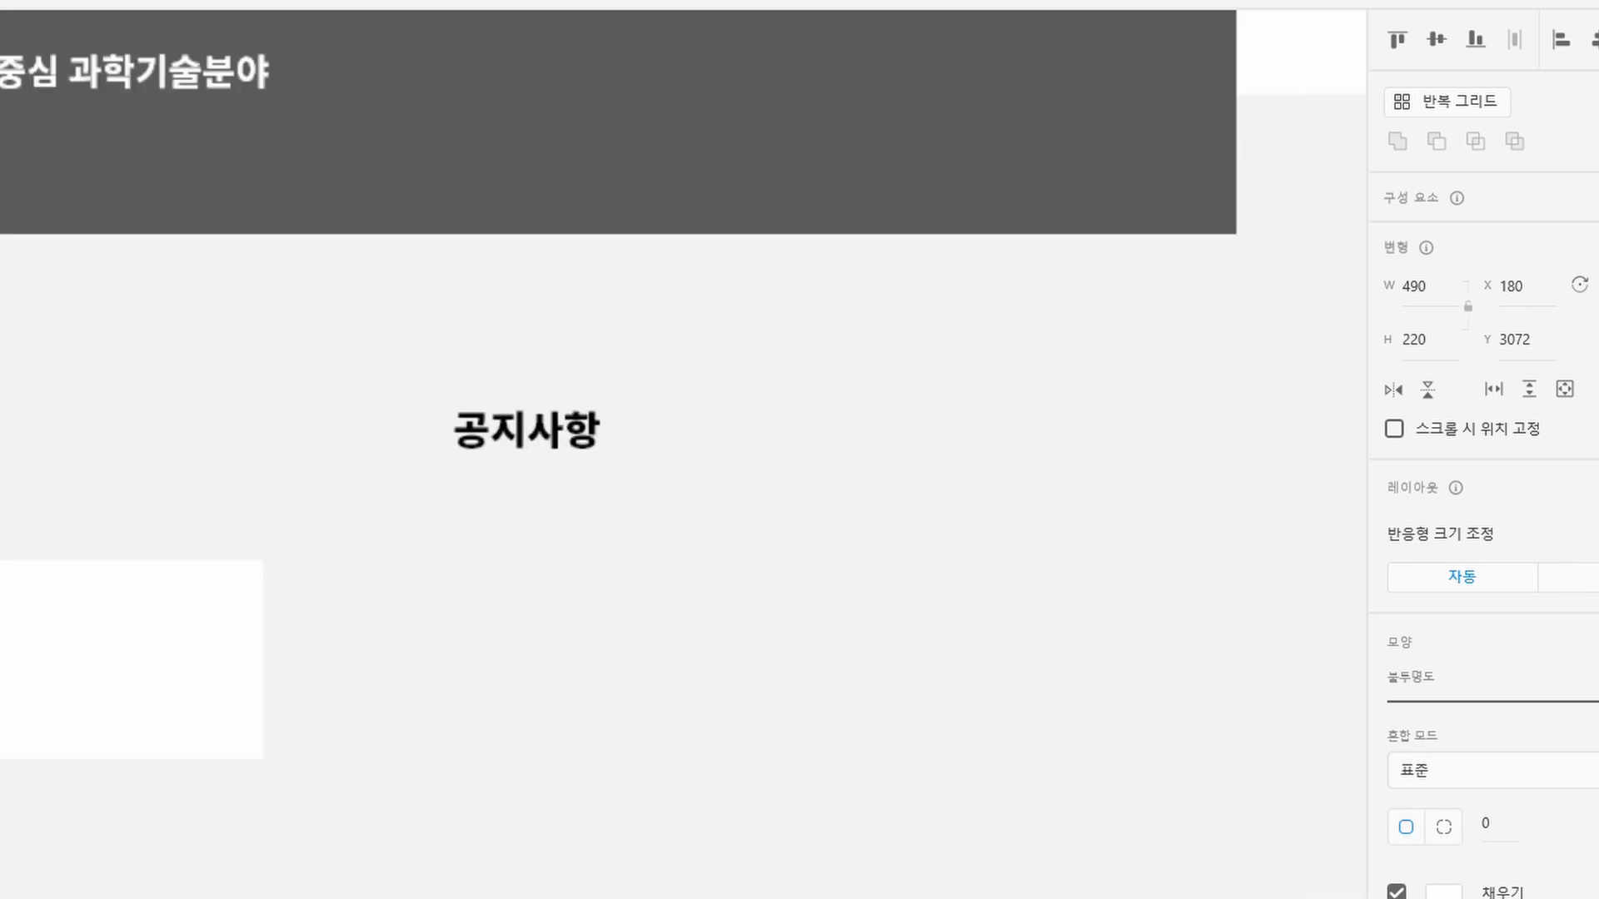
{"action": "left_click_drag", "start_coordinate": [533, 831], "coordinate": [1274, 826]}
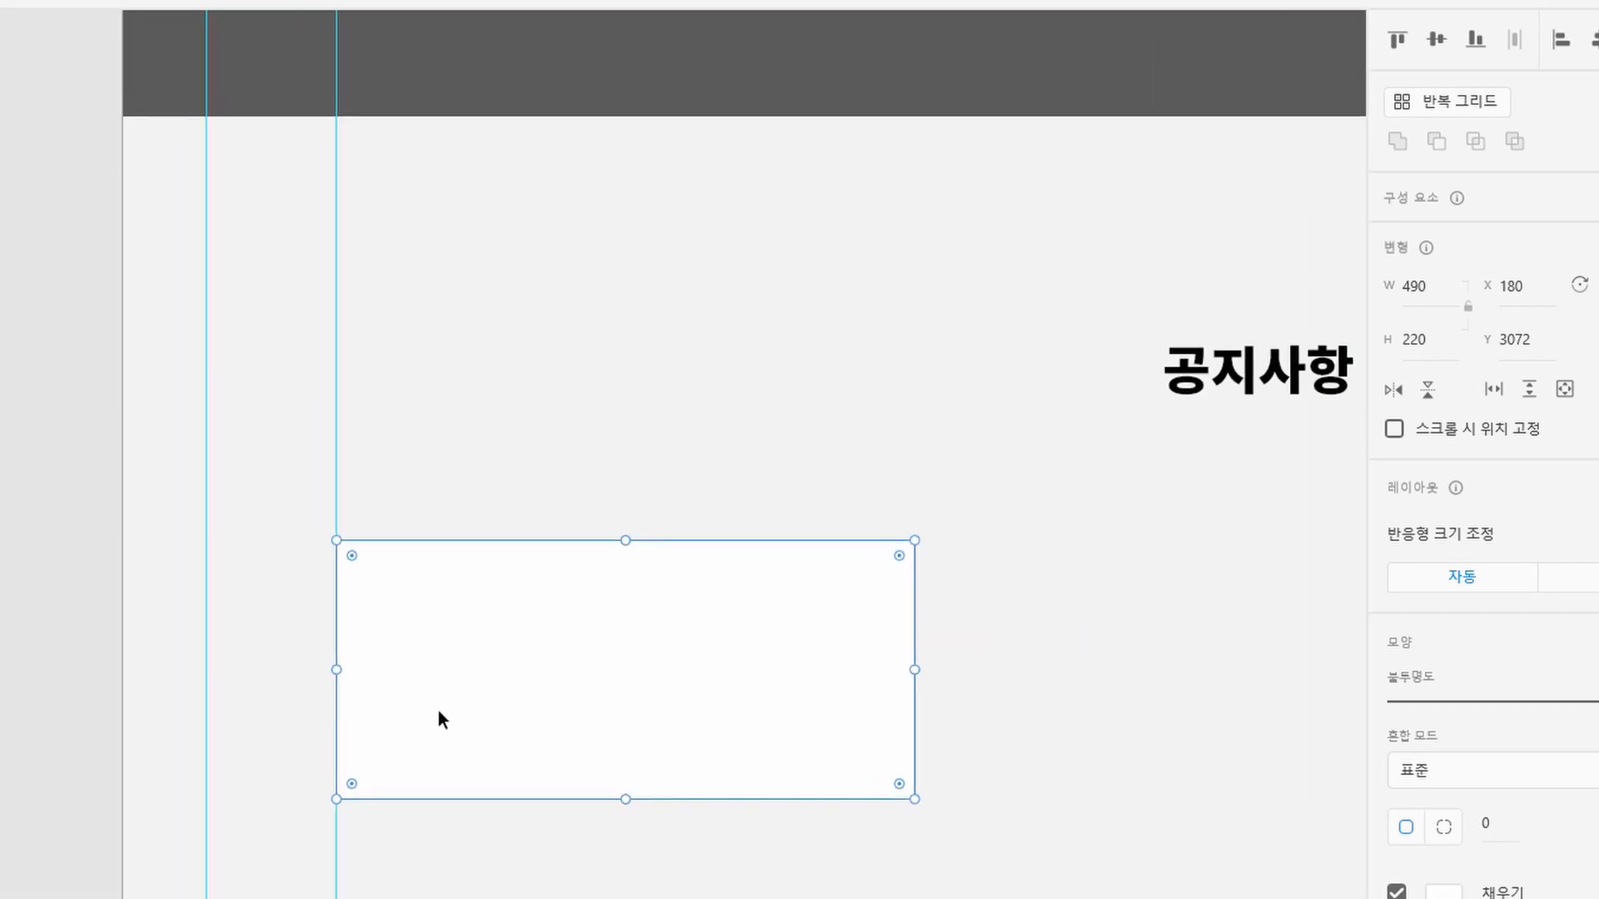
{"action": "left_click_drag", "start_coordinate": [438, 710], "coordinate": [533, 569]}
{"action": "key", "text": "shift+Down"}
{"action": "key", "text": "shift+Down"}
{"action": "key", "text": "shift+Down"}
{"action": "key", "text": "shift+Down"}
{"action": "key", "text": "shift+Down"}
{"action": "key", "text": "shift+Down"}
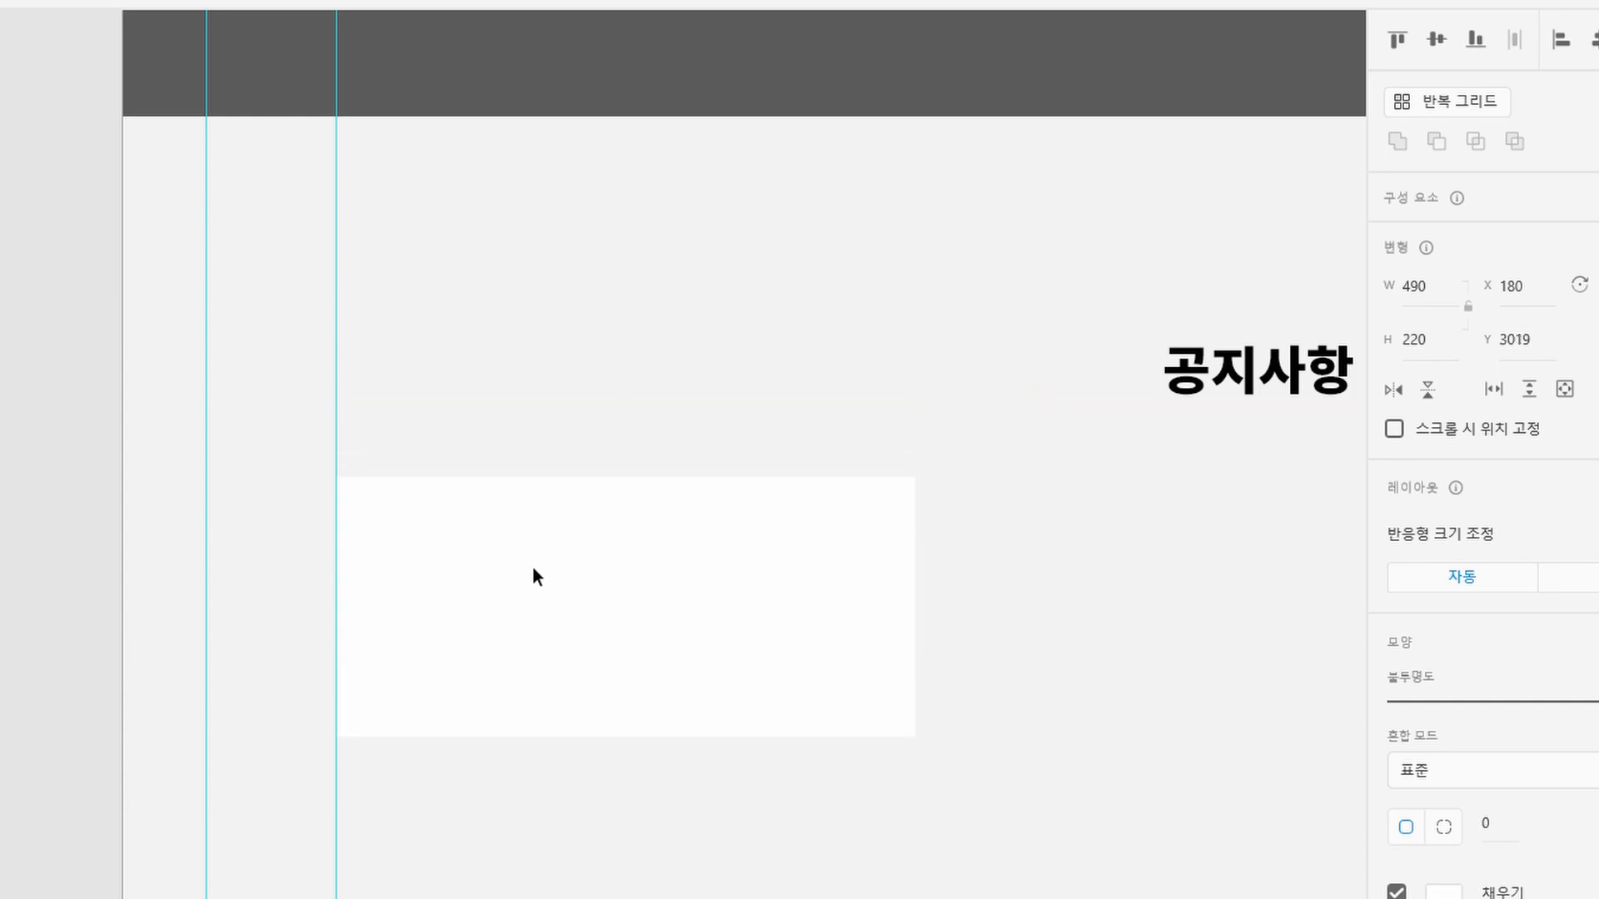
{"action": "key", "text": "Escape"}
Add the title text "온라인 행사진행 안내 문의" inside the white card
{"action": "scroll", "coordinate": [533, 569], "scroll_direction": "right", "scroll_amount": 2}
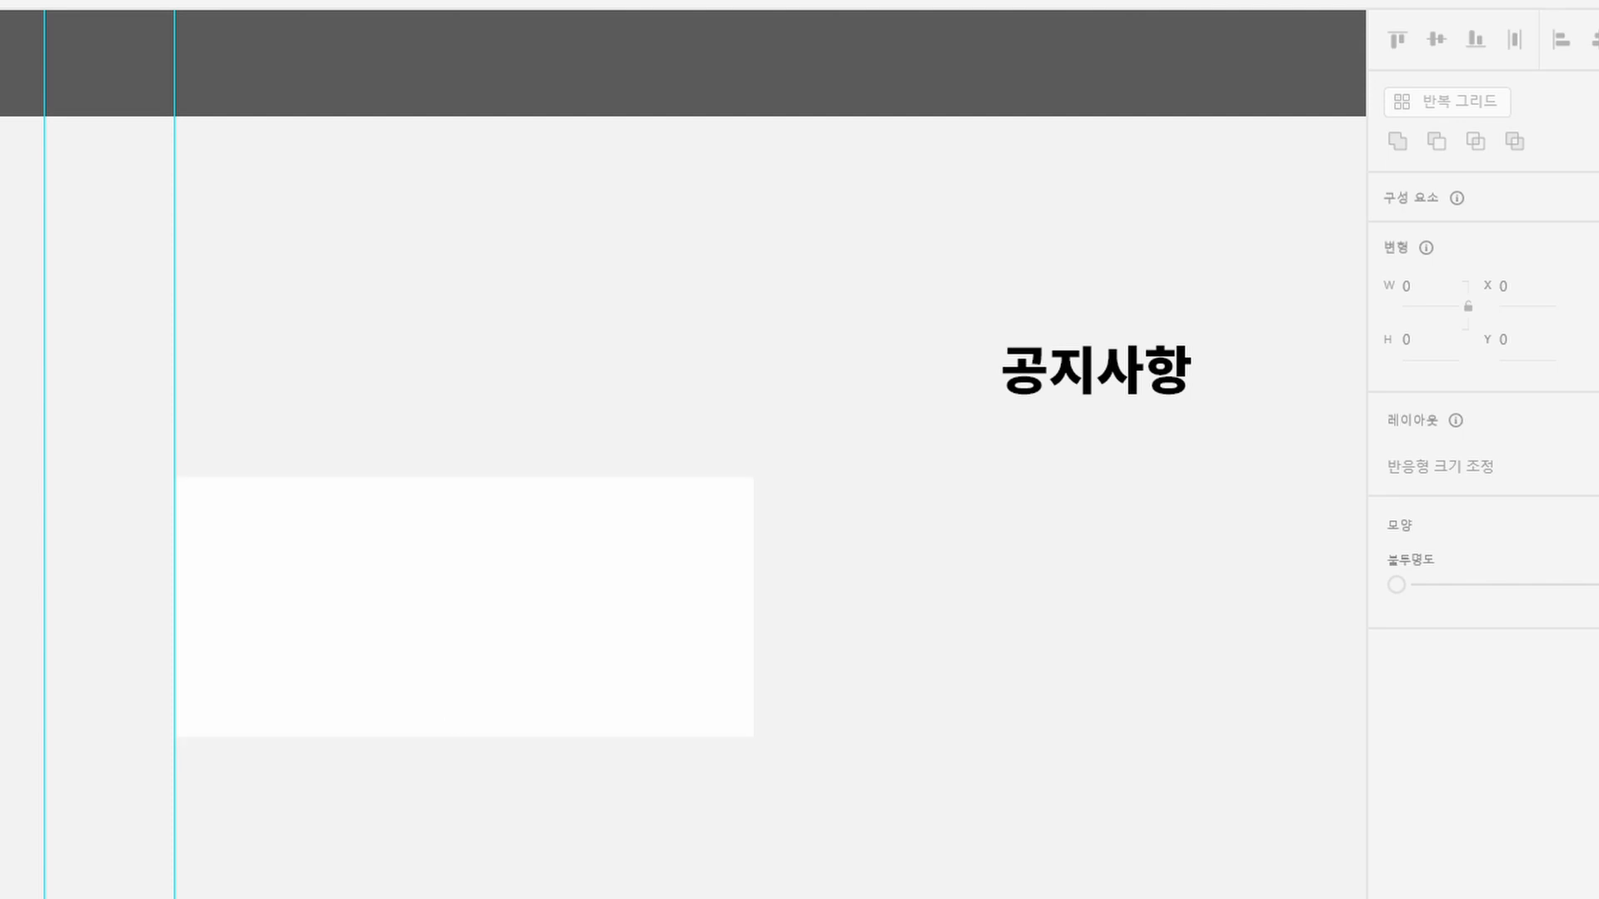
{"action": "left_click", "coordinate": [359, 602]}
{"action": "type", "text": "온라인 배"}
{"action": "key", "text": "BackSpace"}
{"action": "key", "text": "BackSpace"}
{"action": "key", "text": "BackSpace"}
{"action": "key", "text": "BackSpace"}
{"action": "type", "text": "이"}
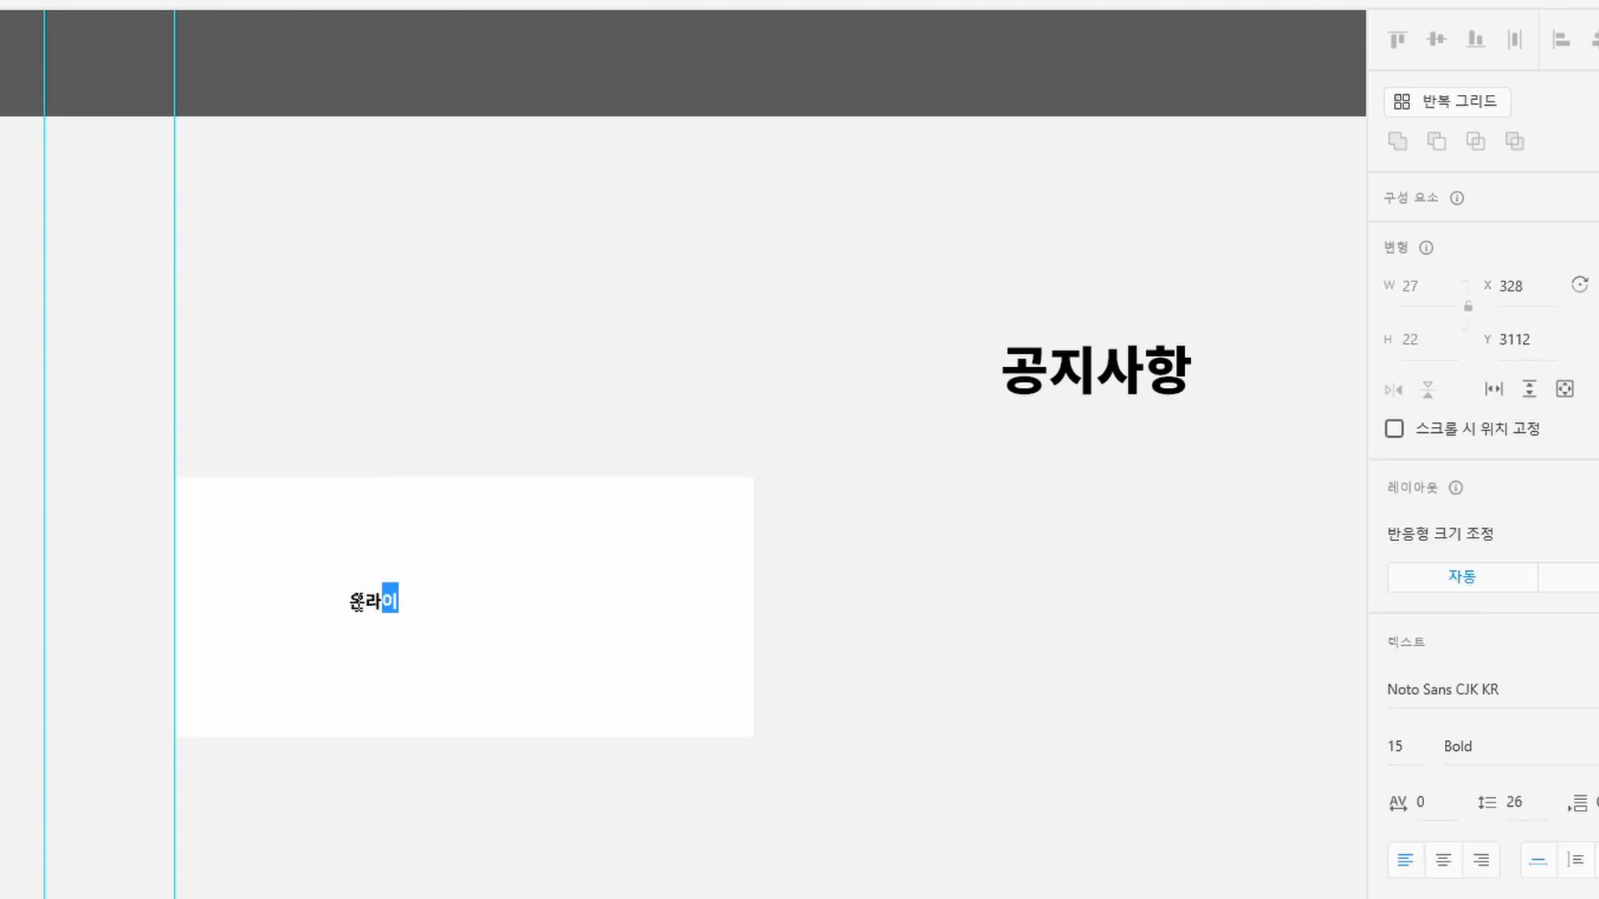
{"action": "type", "text": "ㄴ 행사진행 안ㄴ"}
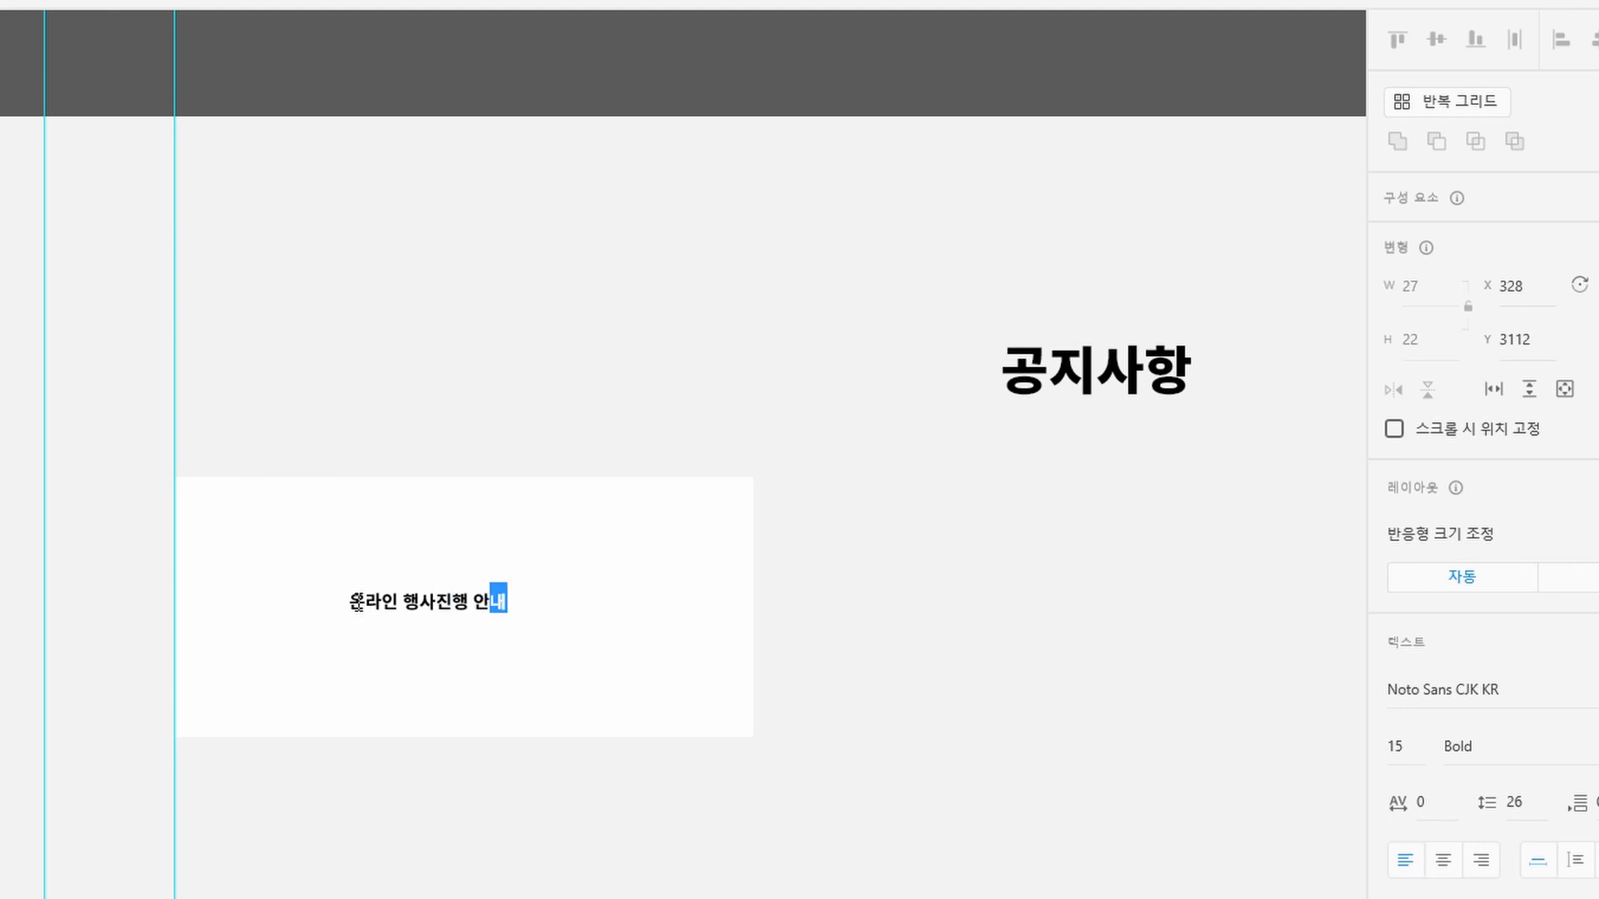
{"action": "type", "text": "문의"}
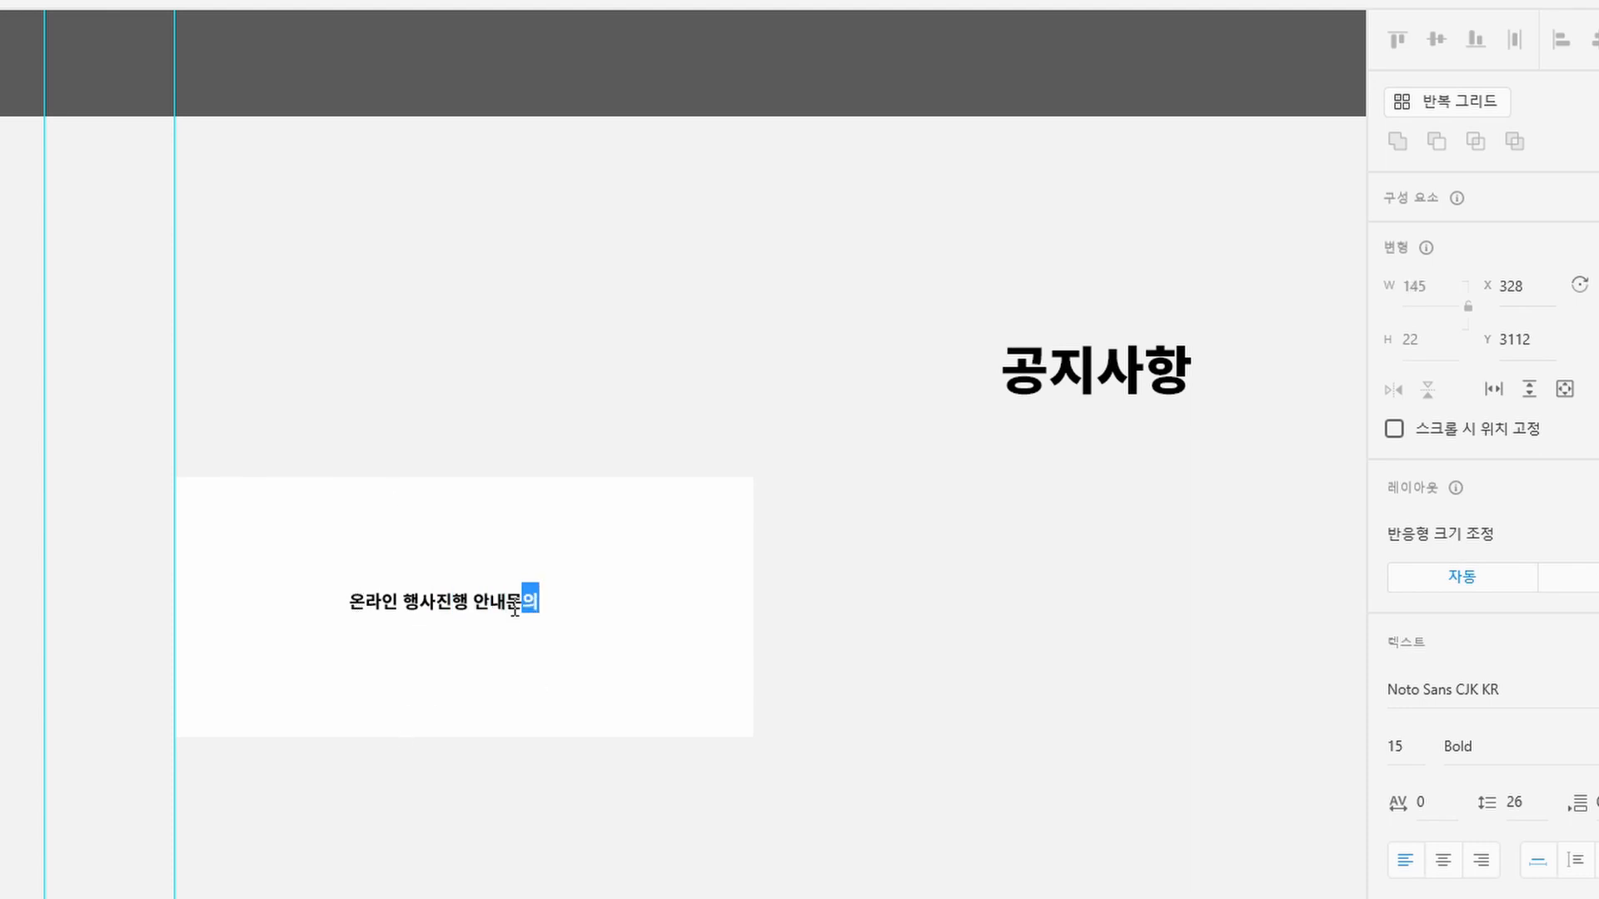
{"action": "left_click", "coordinate": [509, 606]}
{"action": "key", "text": "Escape"}
Move the card title to X 220, Y 3059 and set its font size to 20
{"action": "left_click_drag", "start_coordinate": [468, 613], "coordinate": [298, 500]}
{"action": "key", "text": "shift+Down"}
{"action": "key", "text": "shift+Down"}
{"action": "key", "text": "shift+Right"}
{"action": "key", "text": "shift+Right"}
{"action": "key", "text": "shift+Right"}
{"action": "key", "text": "shift+Right"}
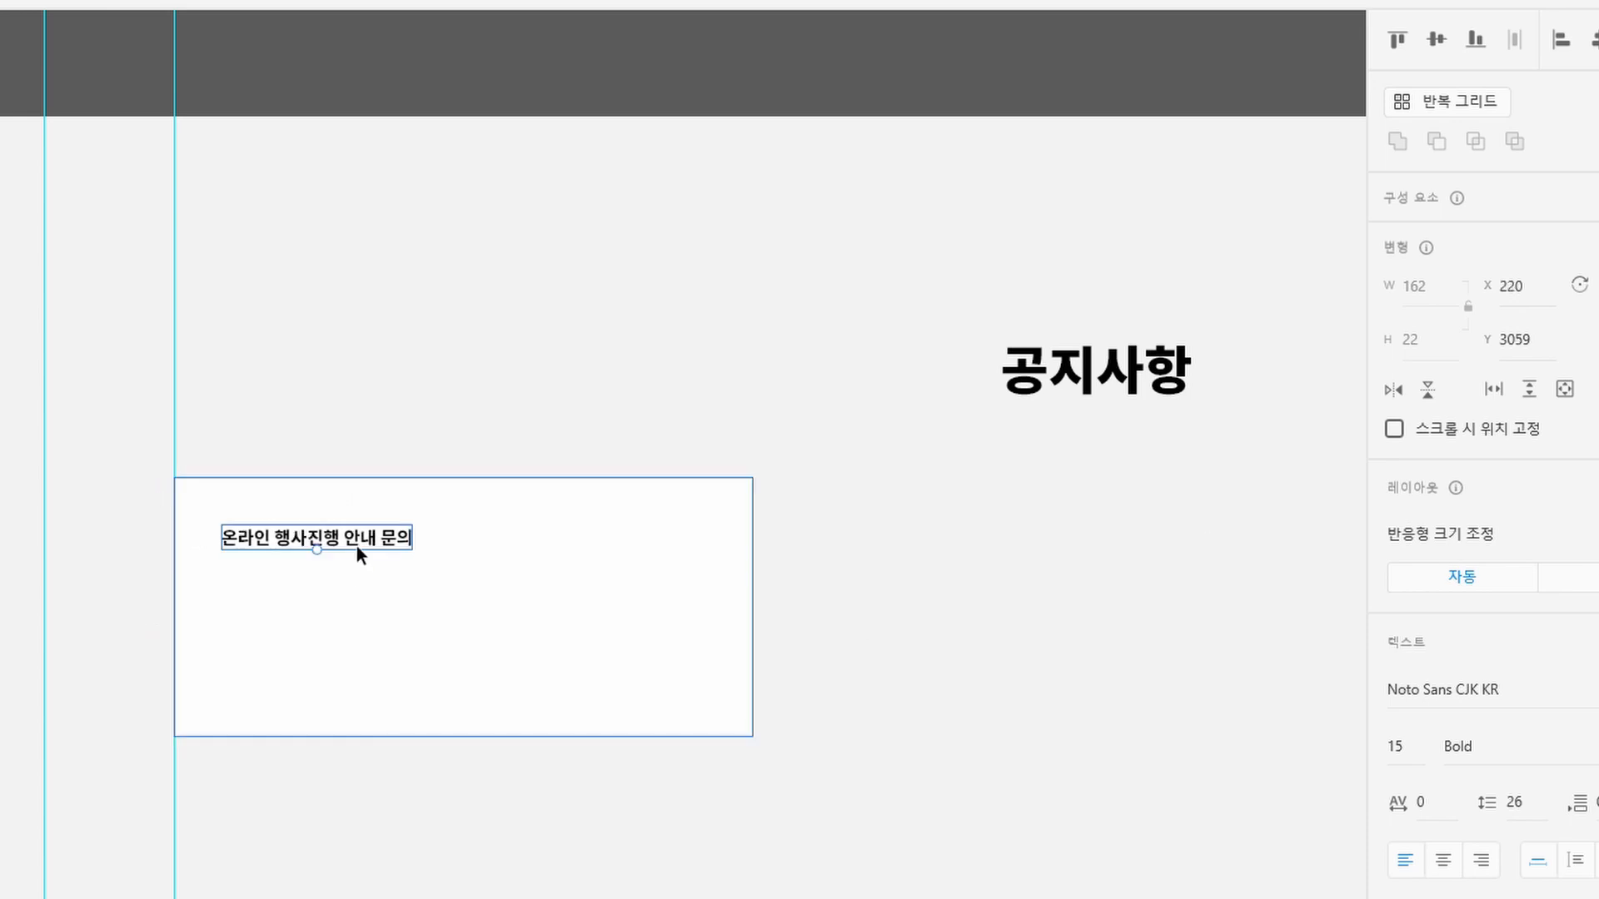
{"action": "type", "text": "20"}
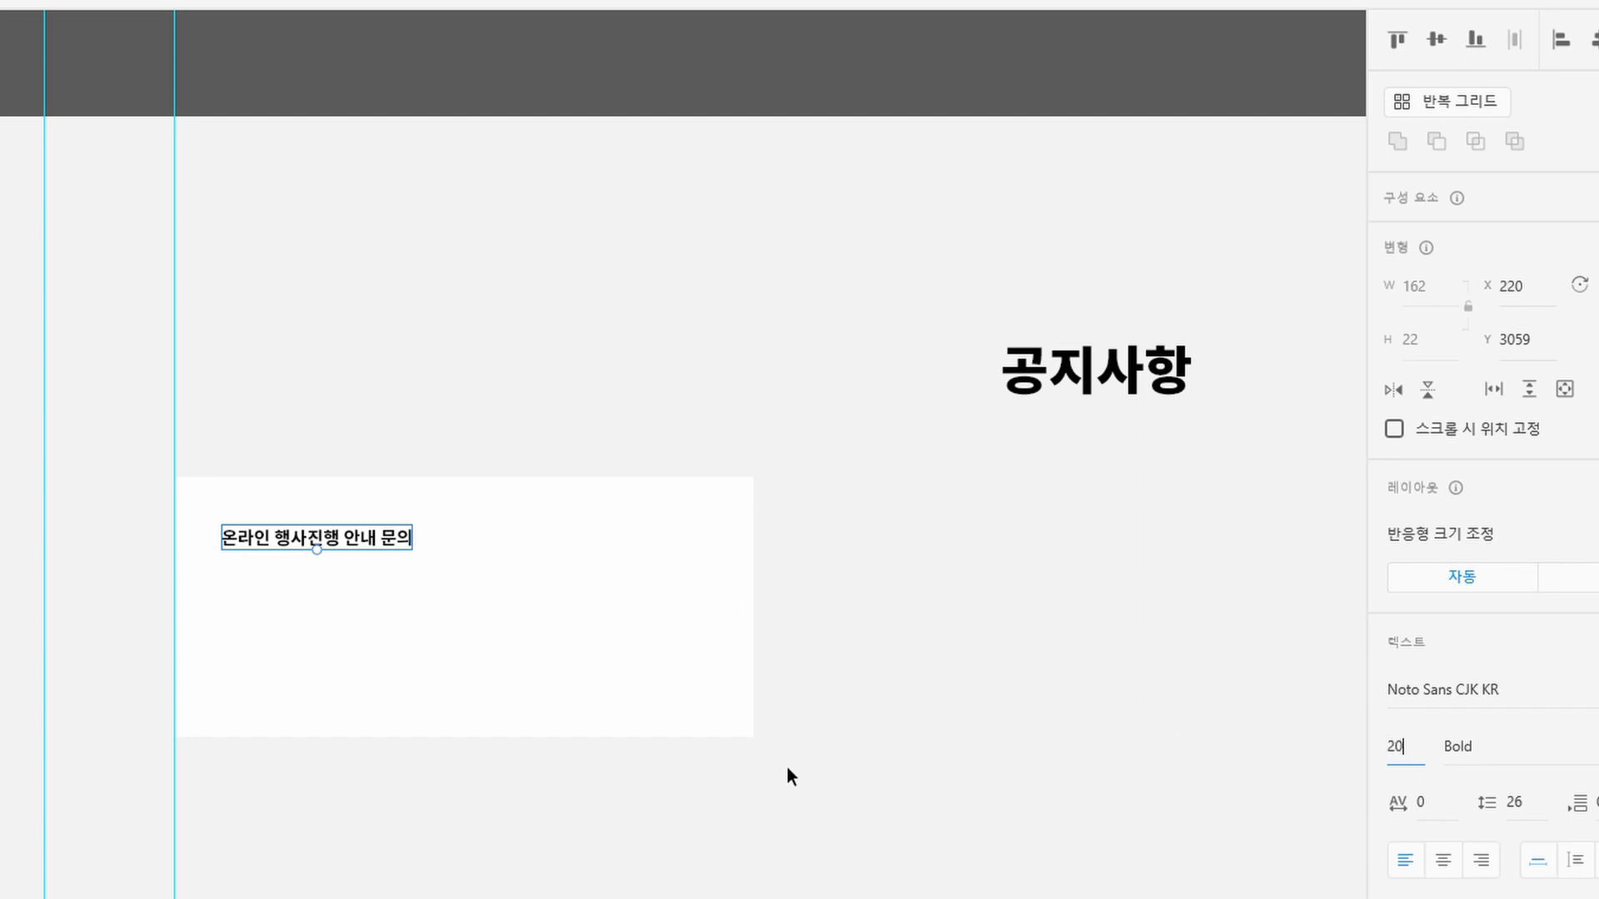
{"action": "key", "text": "Return"}
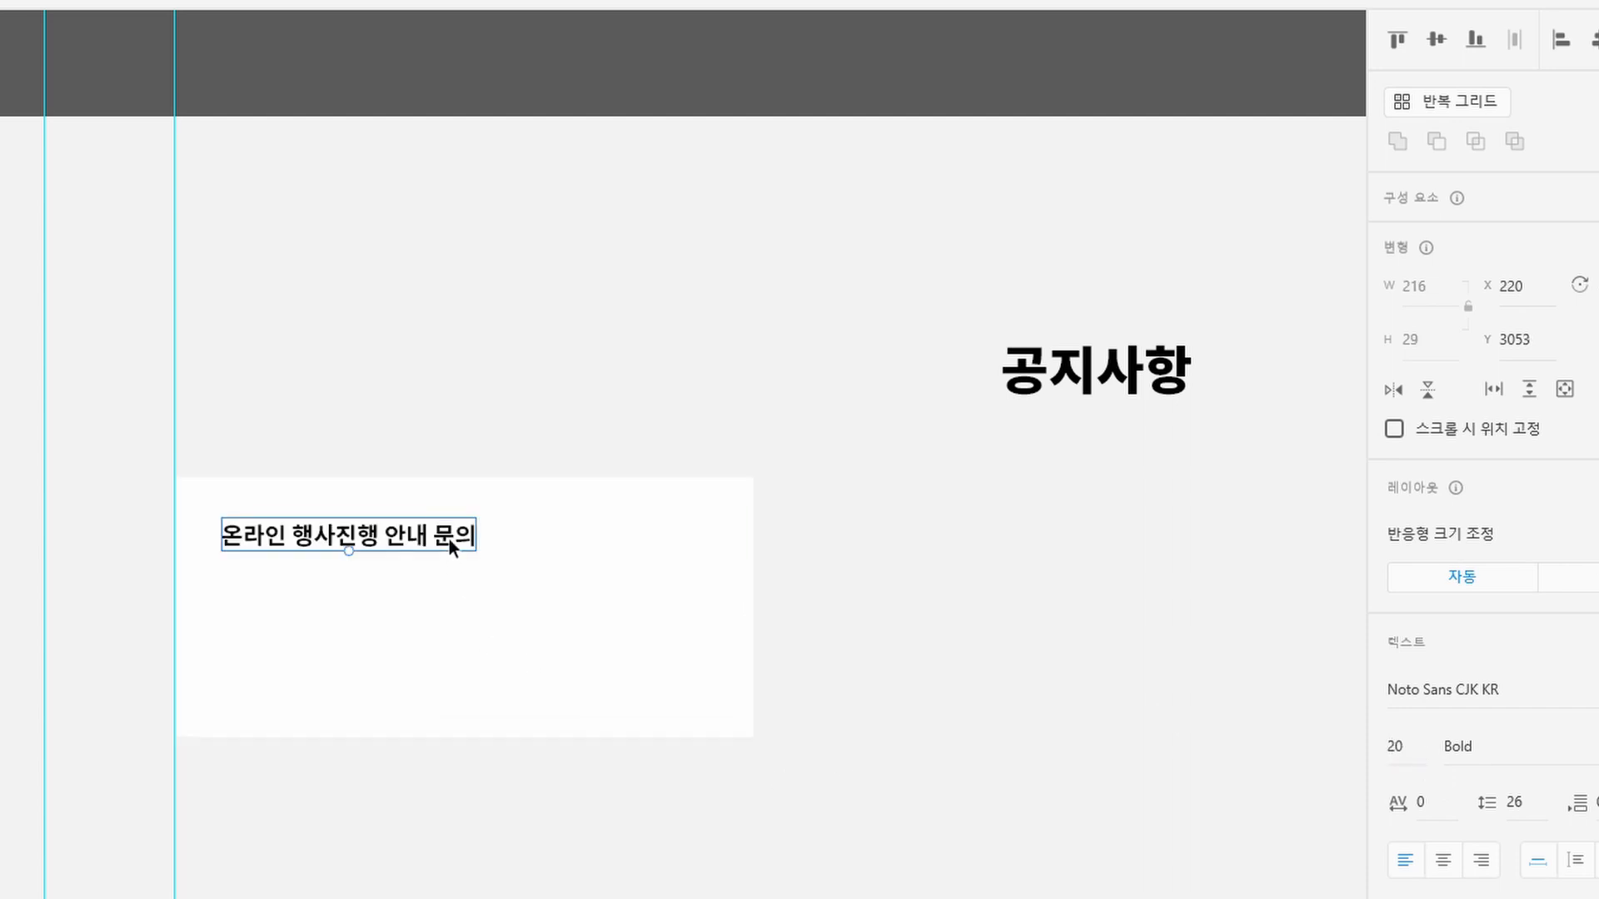
Reposition the enlarged card title at X 230, Y 3069 to widen its margin from the card's corner
{"action": "left_click_drag", "start_coordinate": [448, 538], "coordinate": [382, 556]}
{"action": "key", "text": "shift+Down"}
{"action": "key", "text": "shift+Down"}
{"action": "key", "text": "shift+Down"}
{"action": "key", "text": "shift+Down"}
{"action": "key", "text": "shift+Right"}
{"action": "key", "text": "shift+Right"}
{"action": "key", "text": "shift+Right"}
{"action": "key", "text": "shift+Right"}
{"action": "key", "text": "shift+Right"}
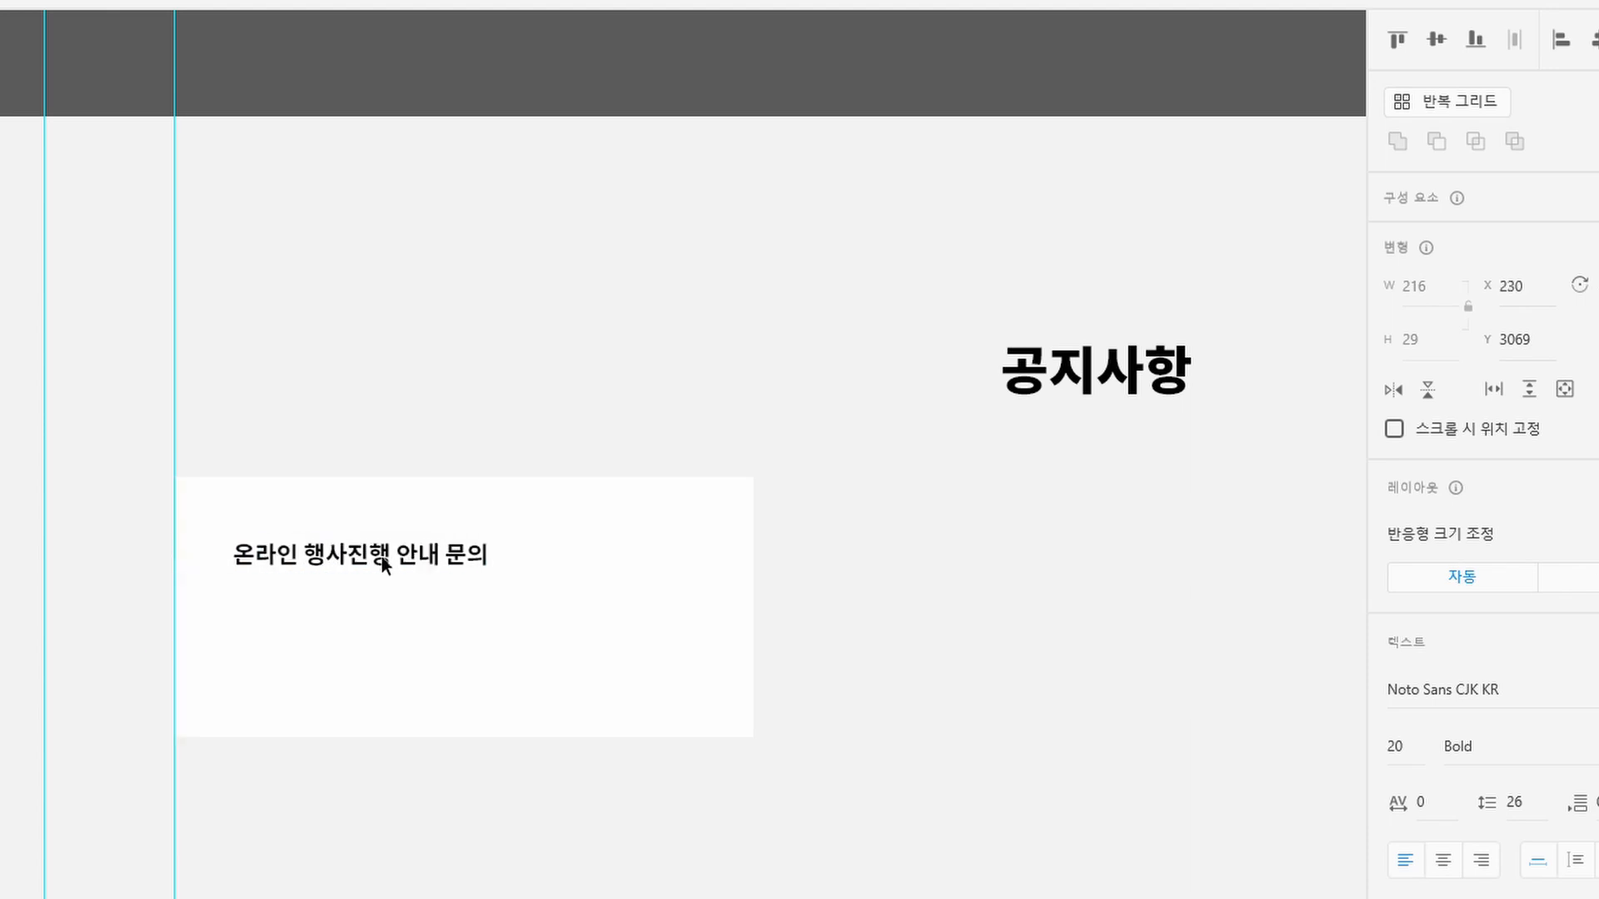
{"action": "left_click", "coordinate": [142, 614]}
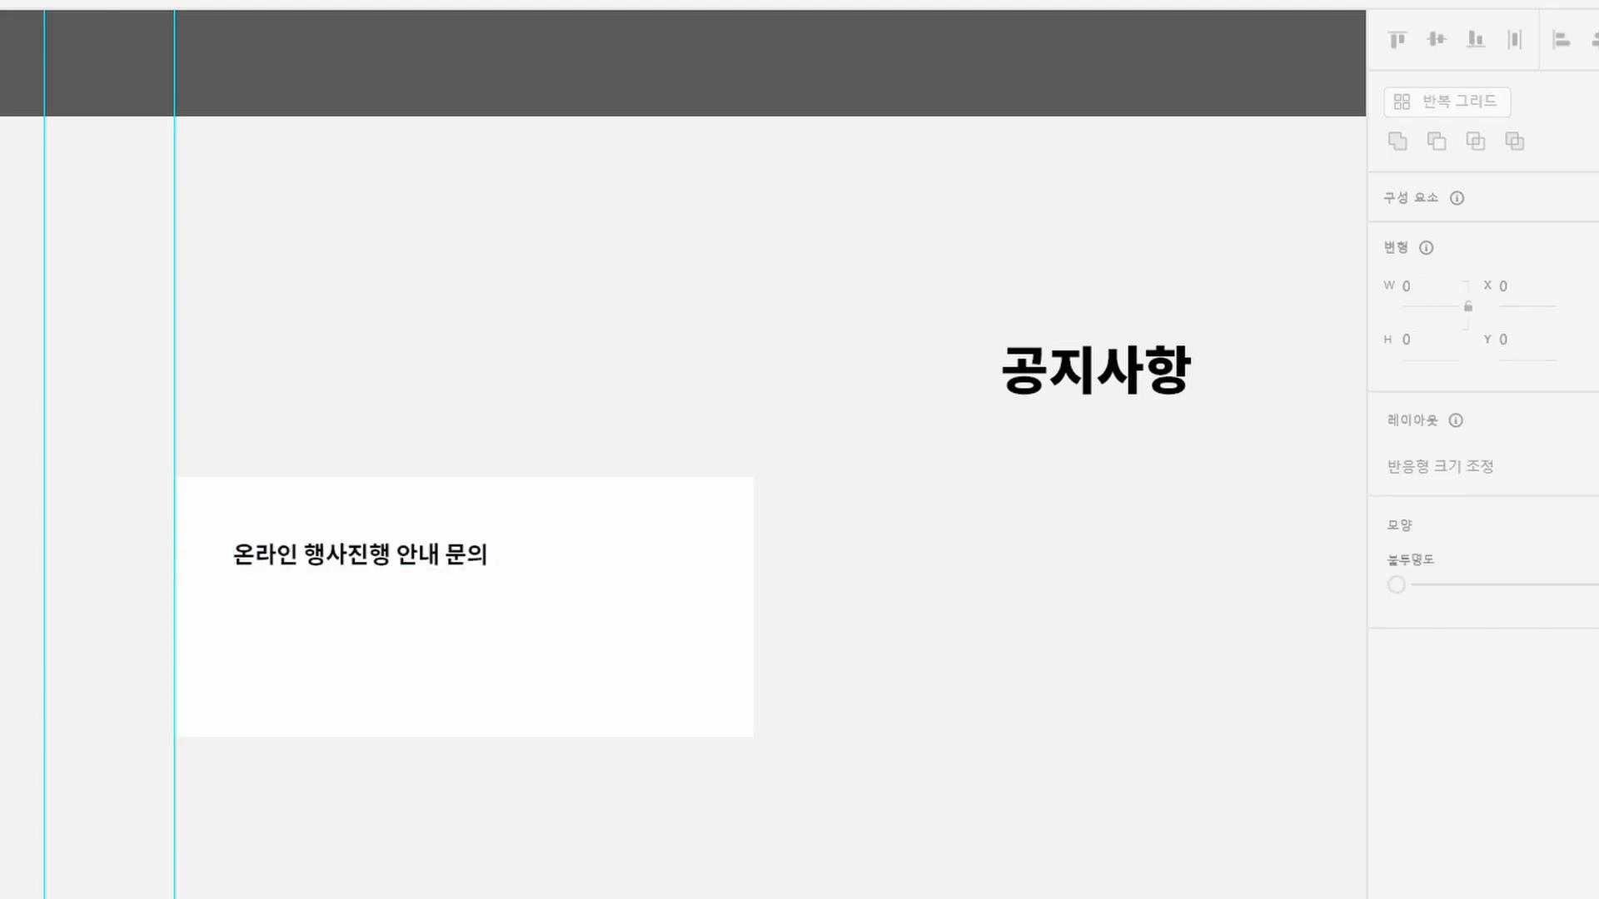
Copy the description paragraph from the first company card and place it under the notice title at X 230
{"action": "scroll", "coordinate": [417, 250], "scroll_direction": "up", "scroll_amount": 9}
{"action": "left_click", "coordinate": [405, 120]}
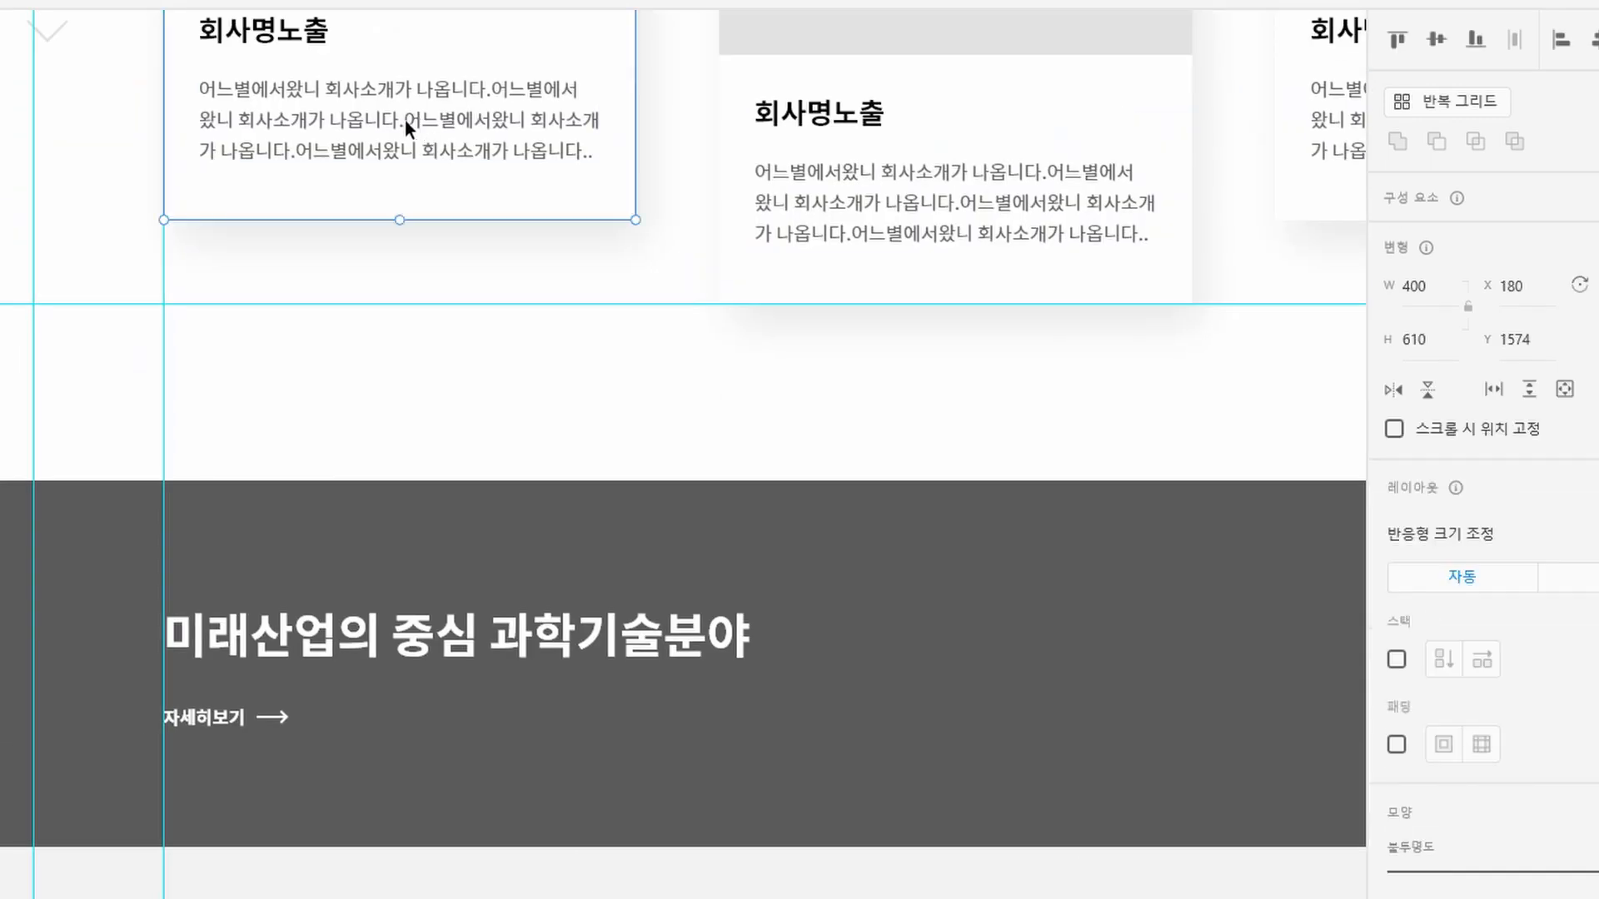
{"action": "double_click", "coordinate": [405, 120]}
{"action": "double_click", "coordinate": [404, 120]}
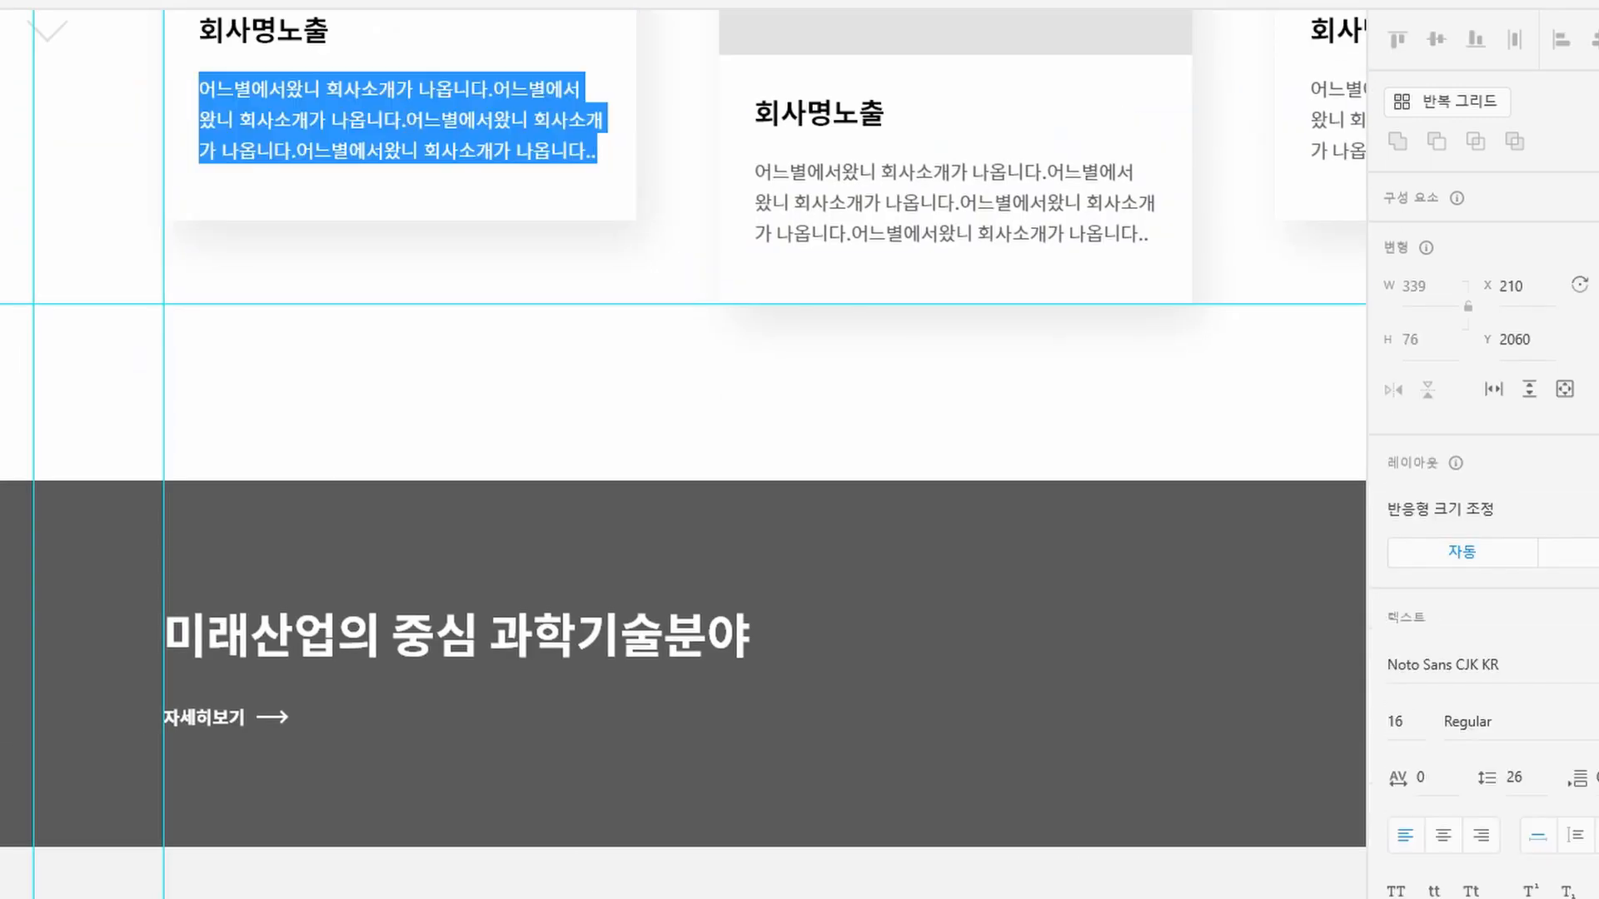
{"action": "key", "text": "Escape"}
{"action": "key", "text": "Escape"}
{"action": "scroll", "coordinate": [426, 697], "scroll_direction": "down", "scroll_amount": 10}
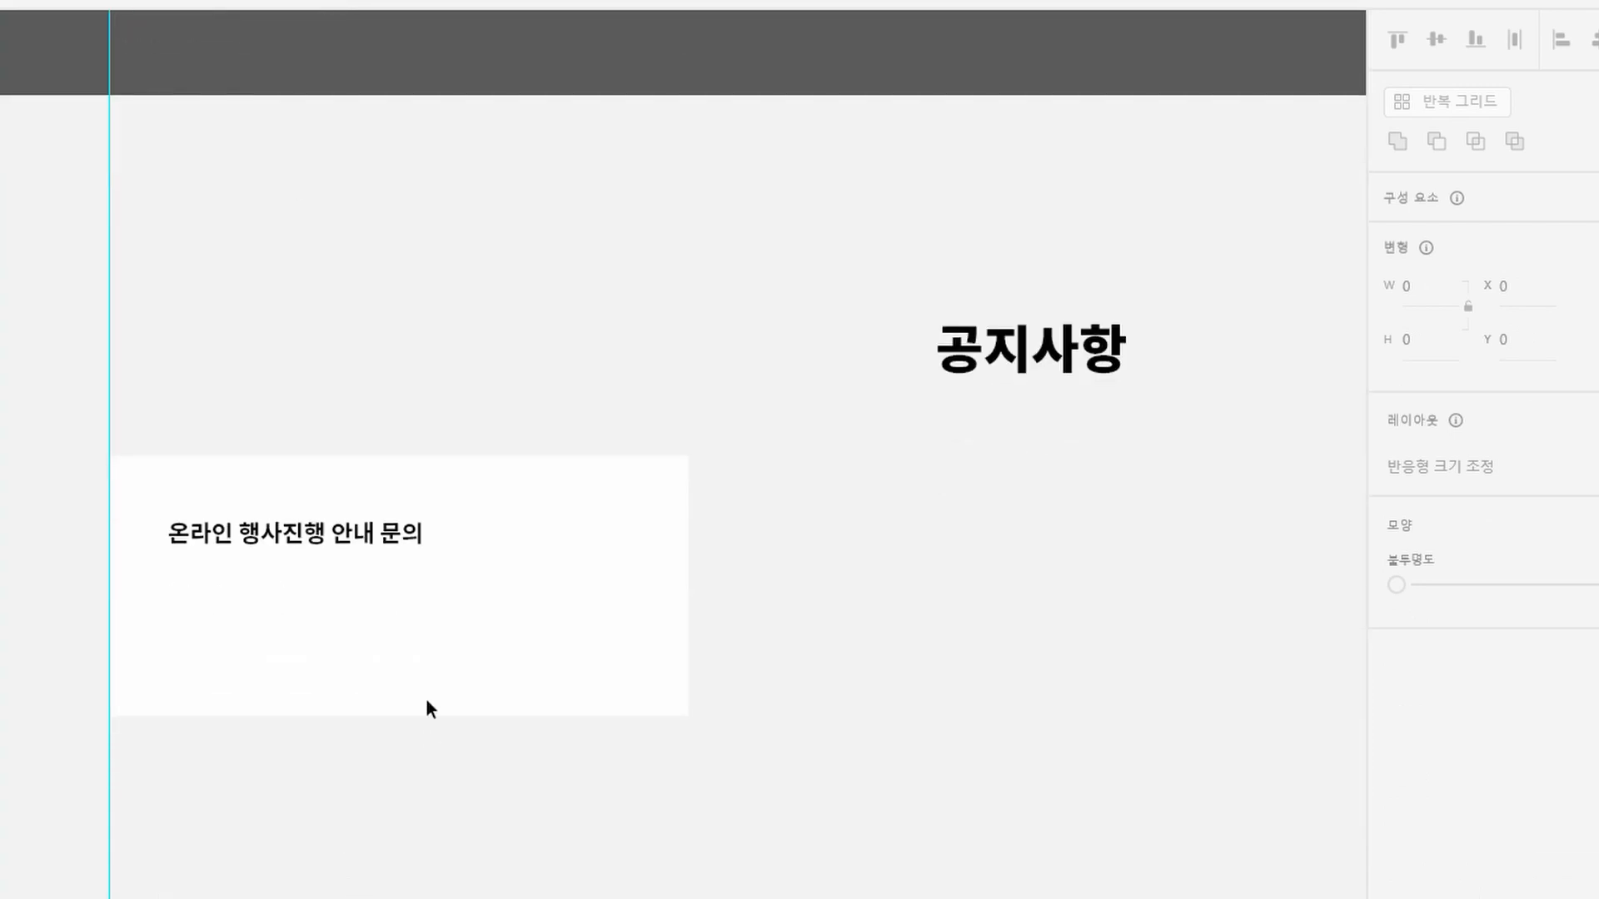
{"action": "key", "text": "ctrl+v"}
{"action": "left_click_drag", "start_coordinate": [501, 607], "coordinate": [238, 596]}
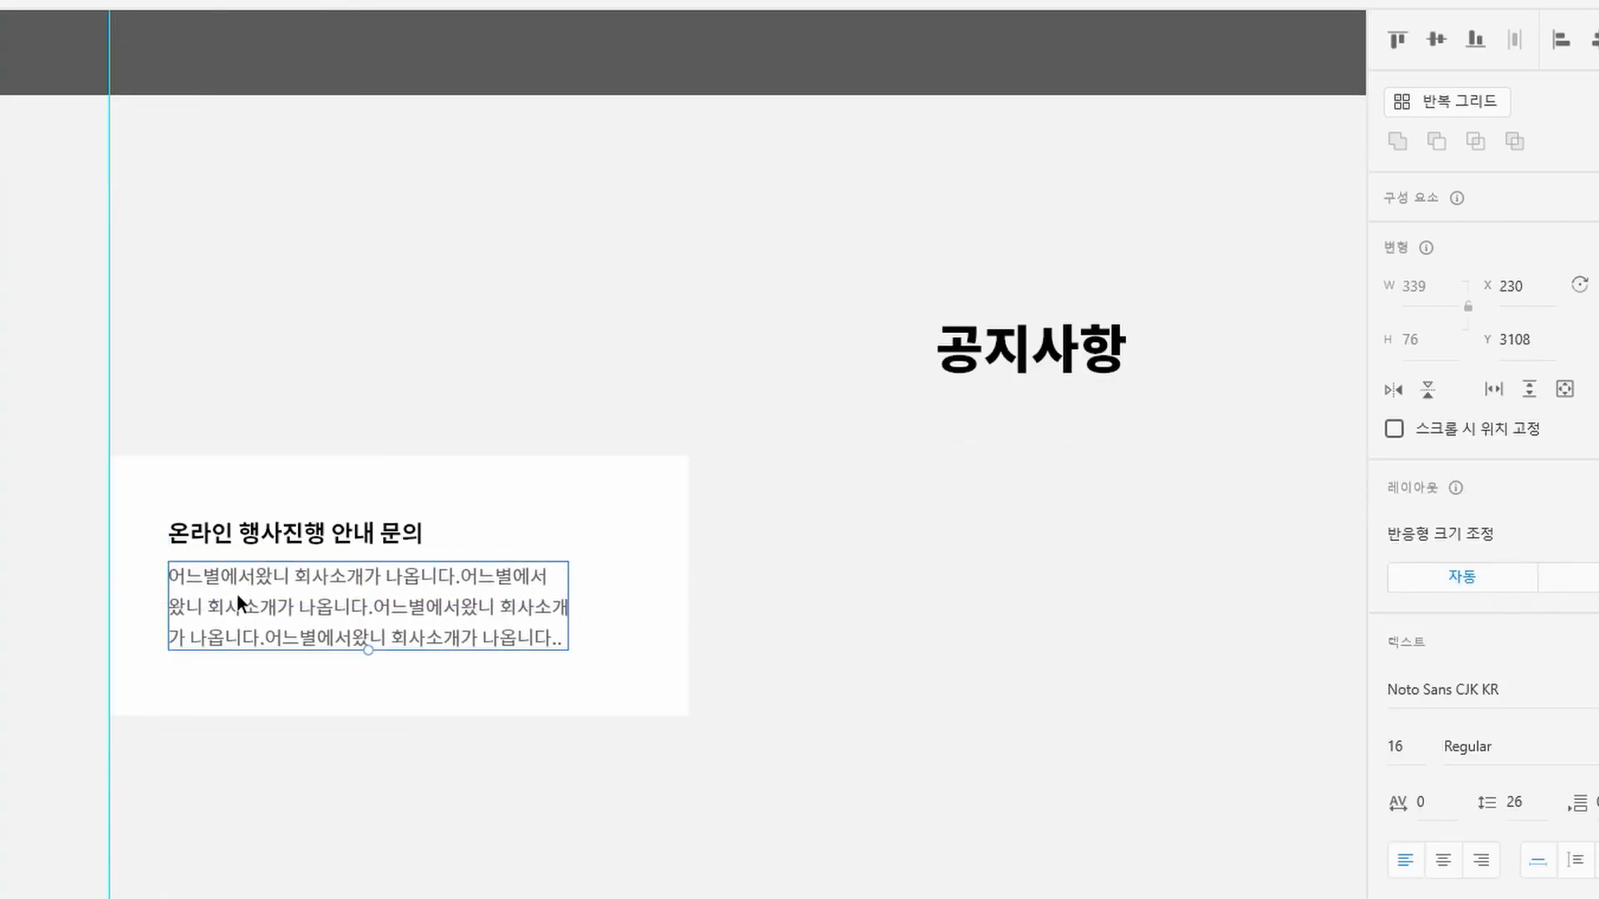
Rewrap the notice paragraph into two lines, breaking after "왔니 회사", and trim its final sentence to an ellipsis
{"action": "double_click", "coordinate": [169, 607]}
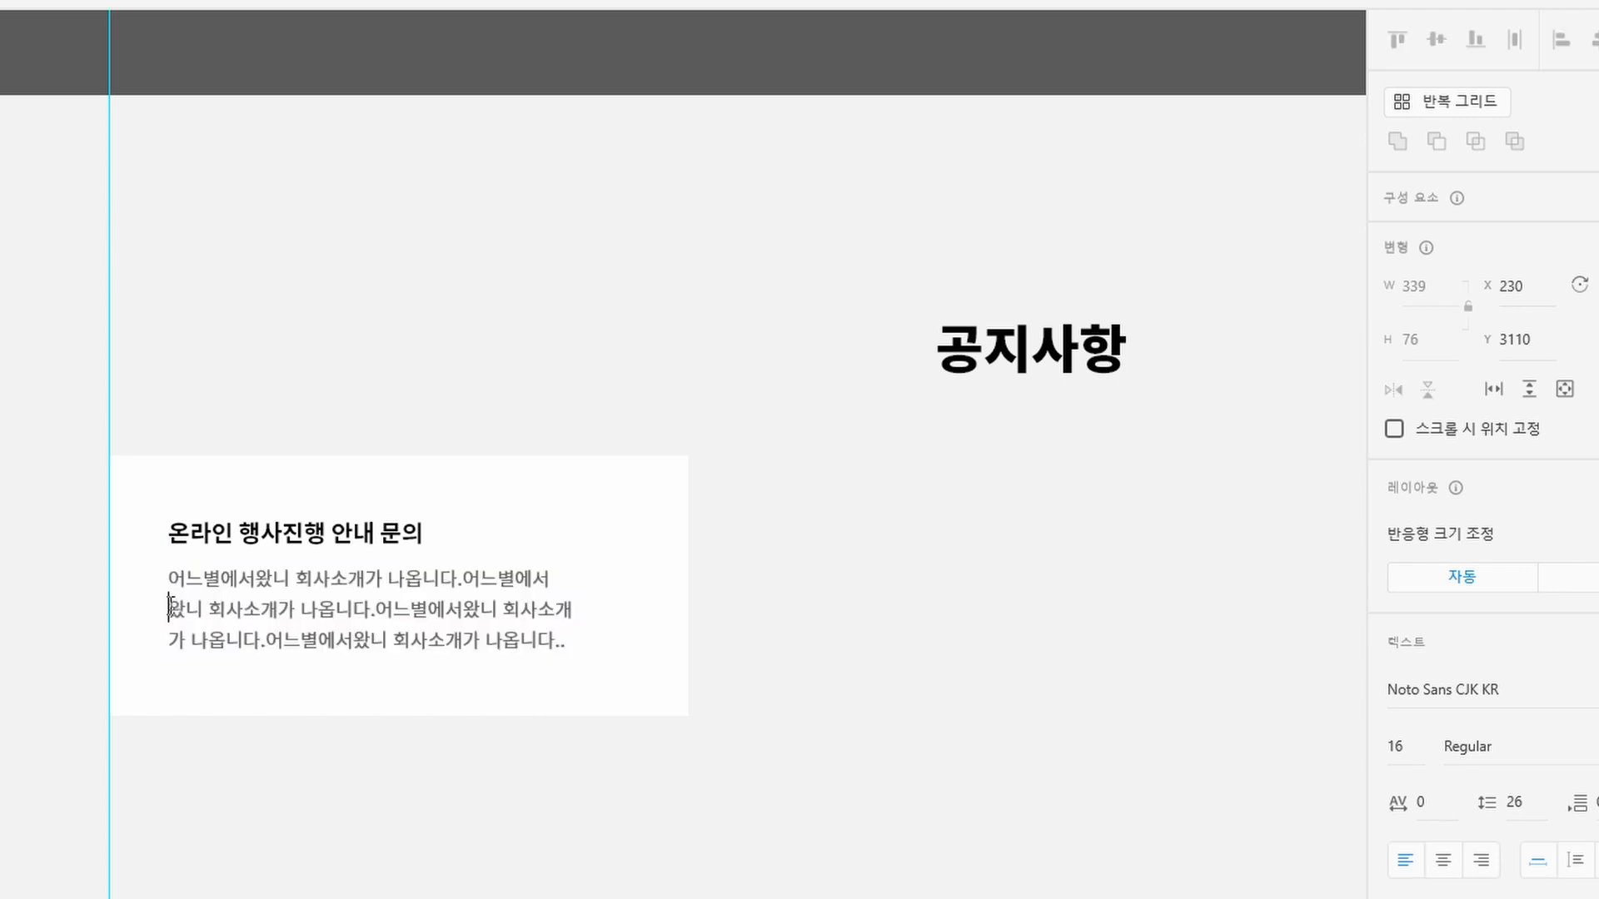
{"action": "key", "text": "BackSpace"}
{"action": "left_click", "coordinate": [626, 585]}
{"action": "key", "text": "Return"}
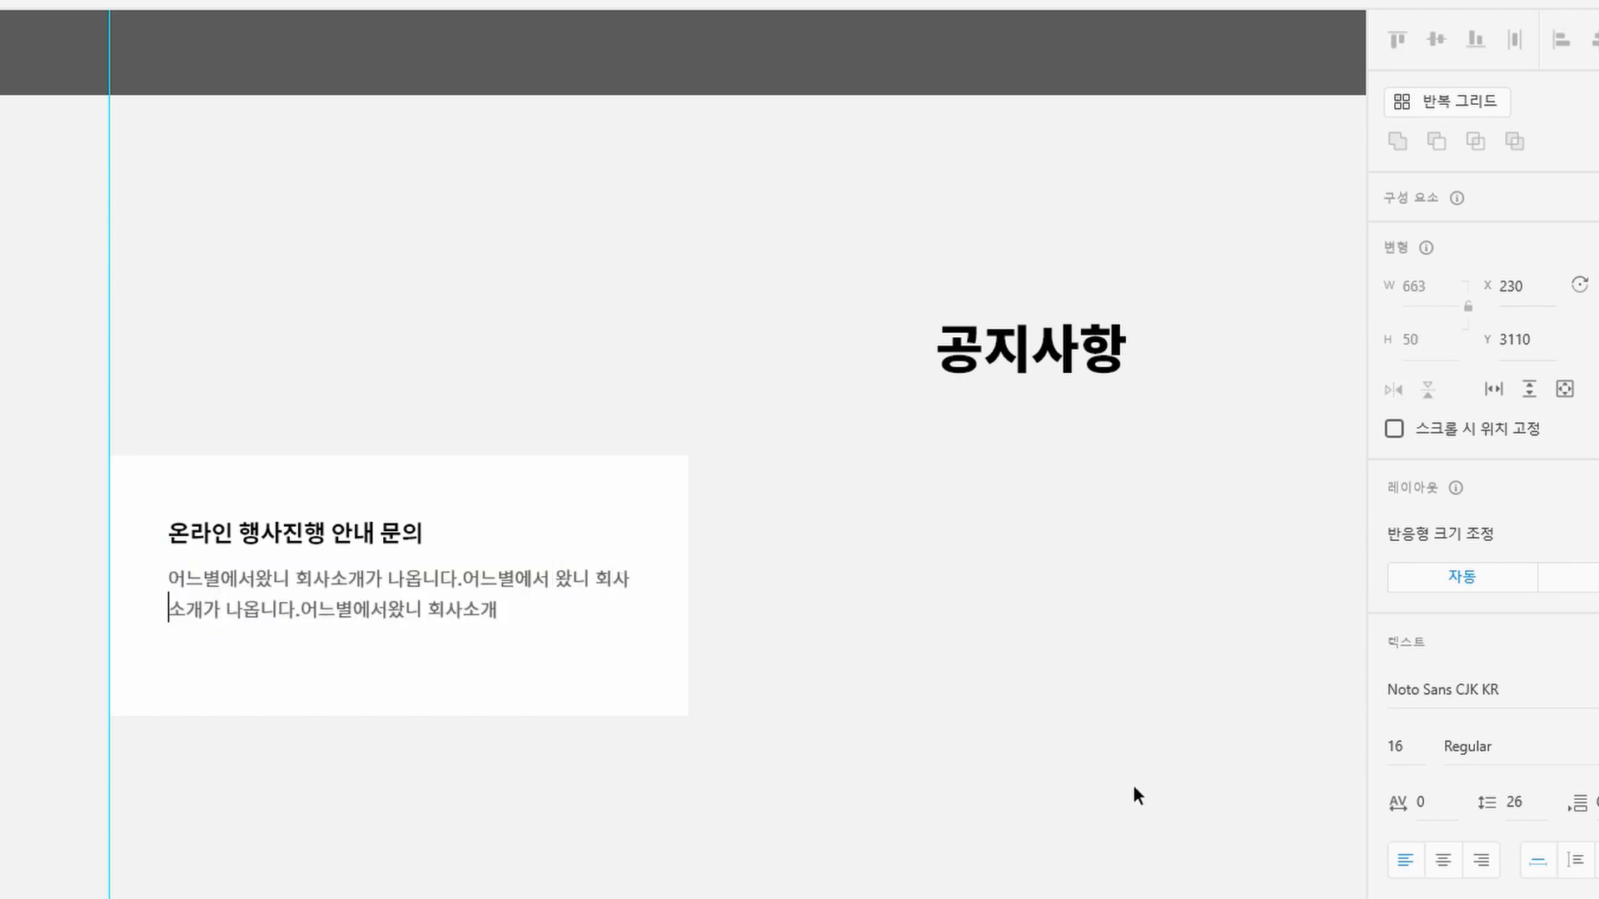
{"action": "key", "text": "Down"}
{"action": "key", "text": "BackSpace"}
{"action": "left_click_drag", "start_coordinate": [598, 631], "coordinate": [1309, 703]}
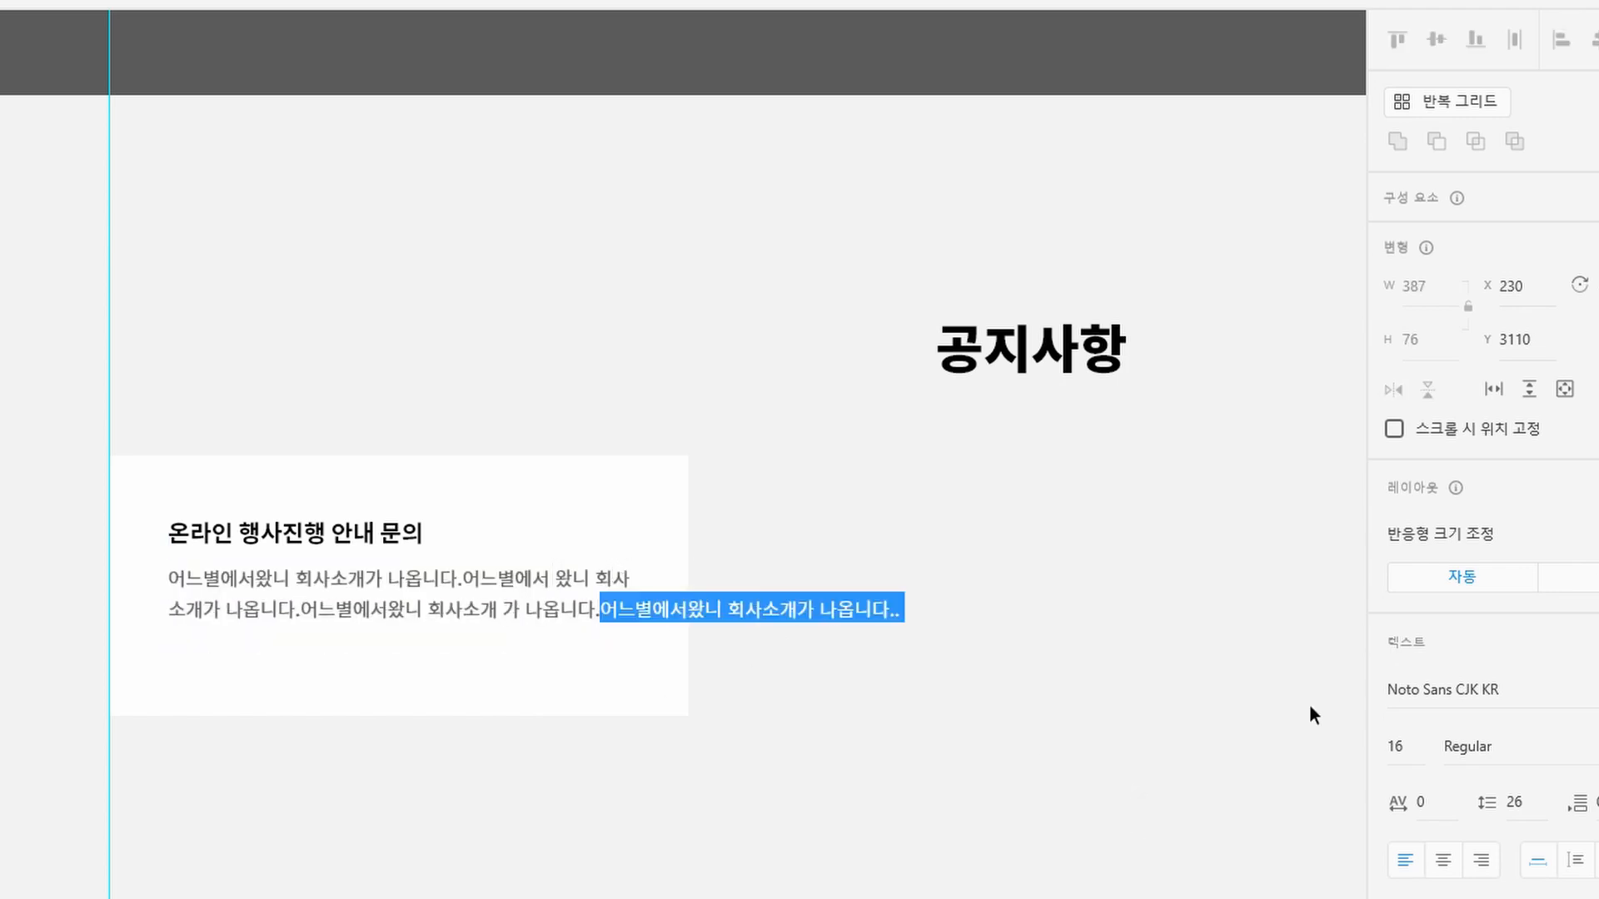
{"action": "key", "text": "BackSpace"}
{"action": "key", "text": "Escape"}
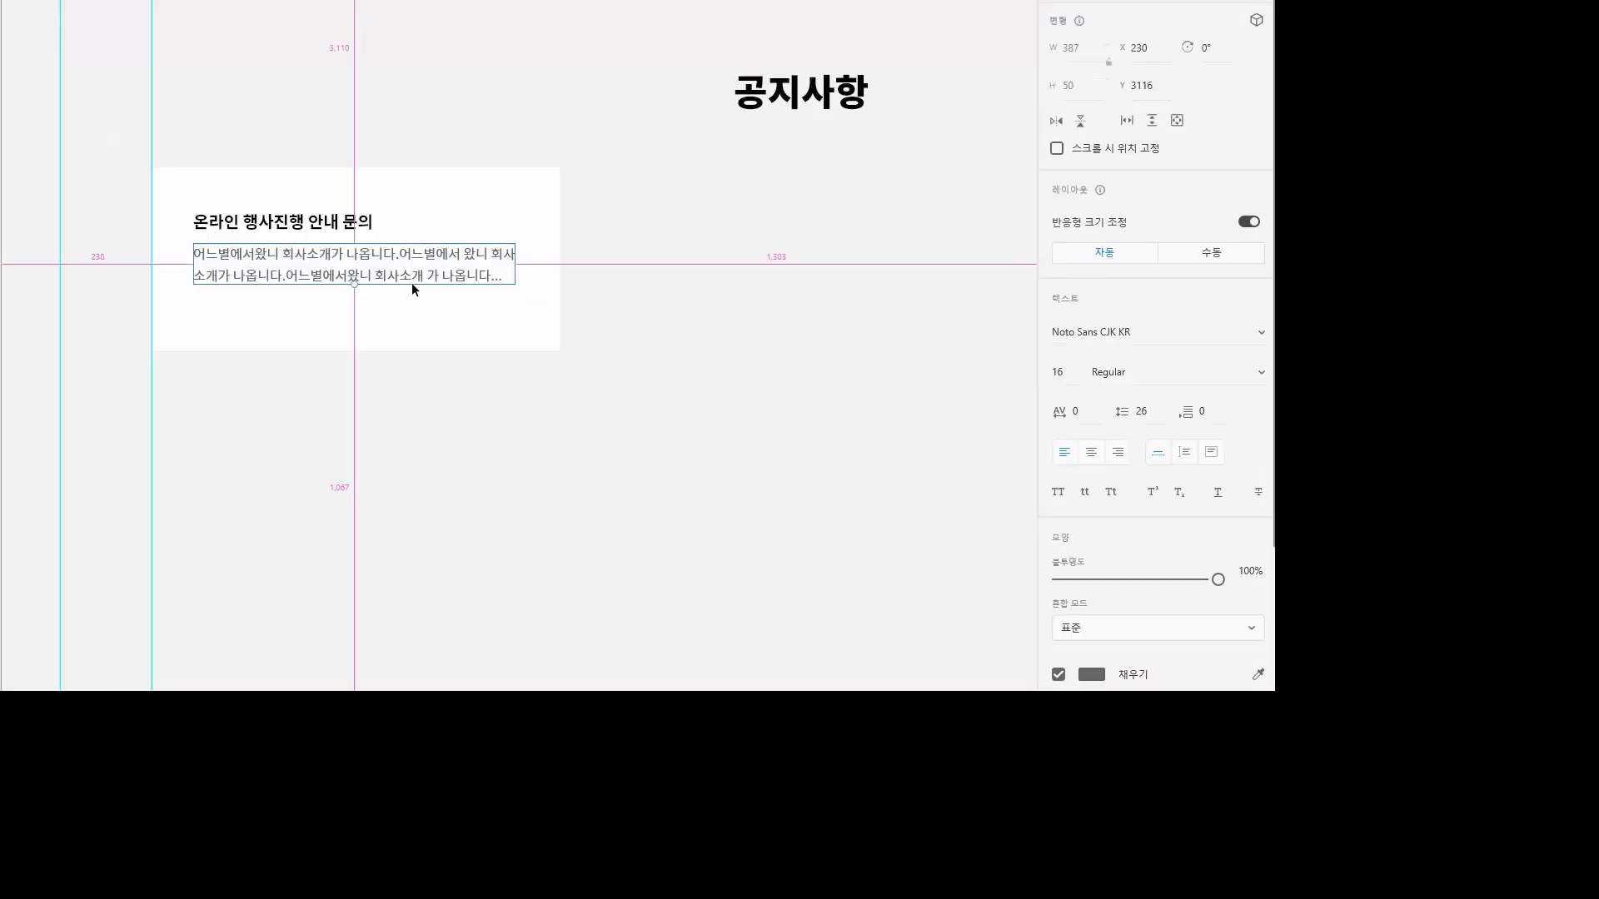
Duplicate the paragraph text near the card's lower edge and replace its content with the date "2021-05-13"
{"action": "left_click_drag", "start_coordinate": [476, 620], "coordinate": [476, 721]}
{"action": "type", "text": "2021-05-13"}
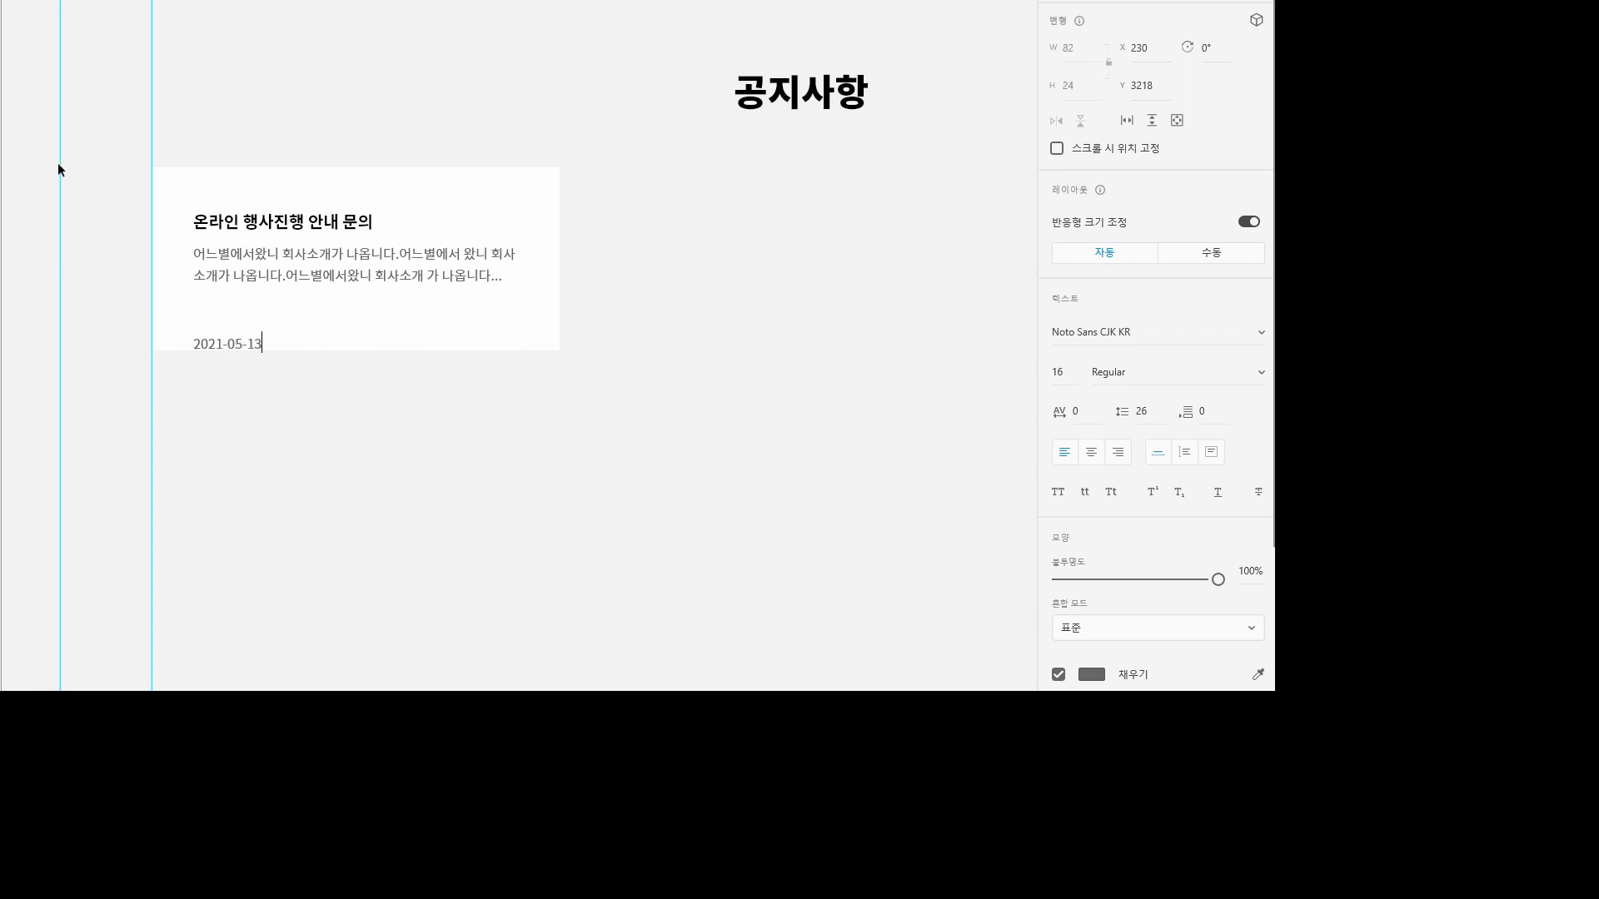
{"action": "key", "text": "Escape"}
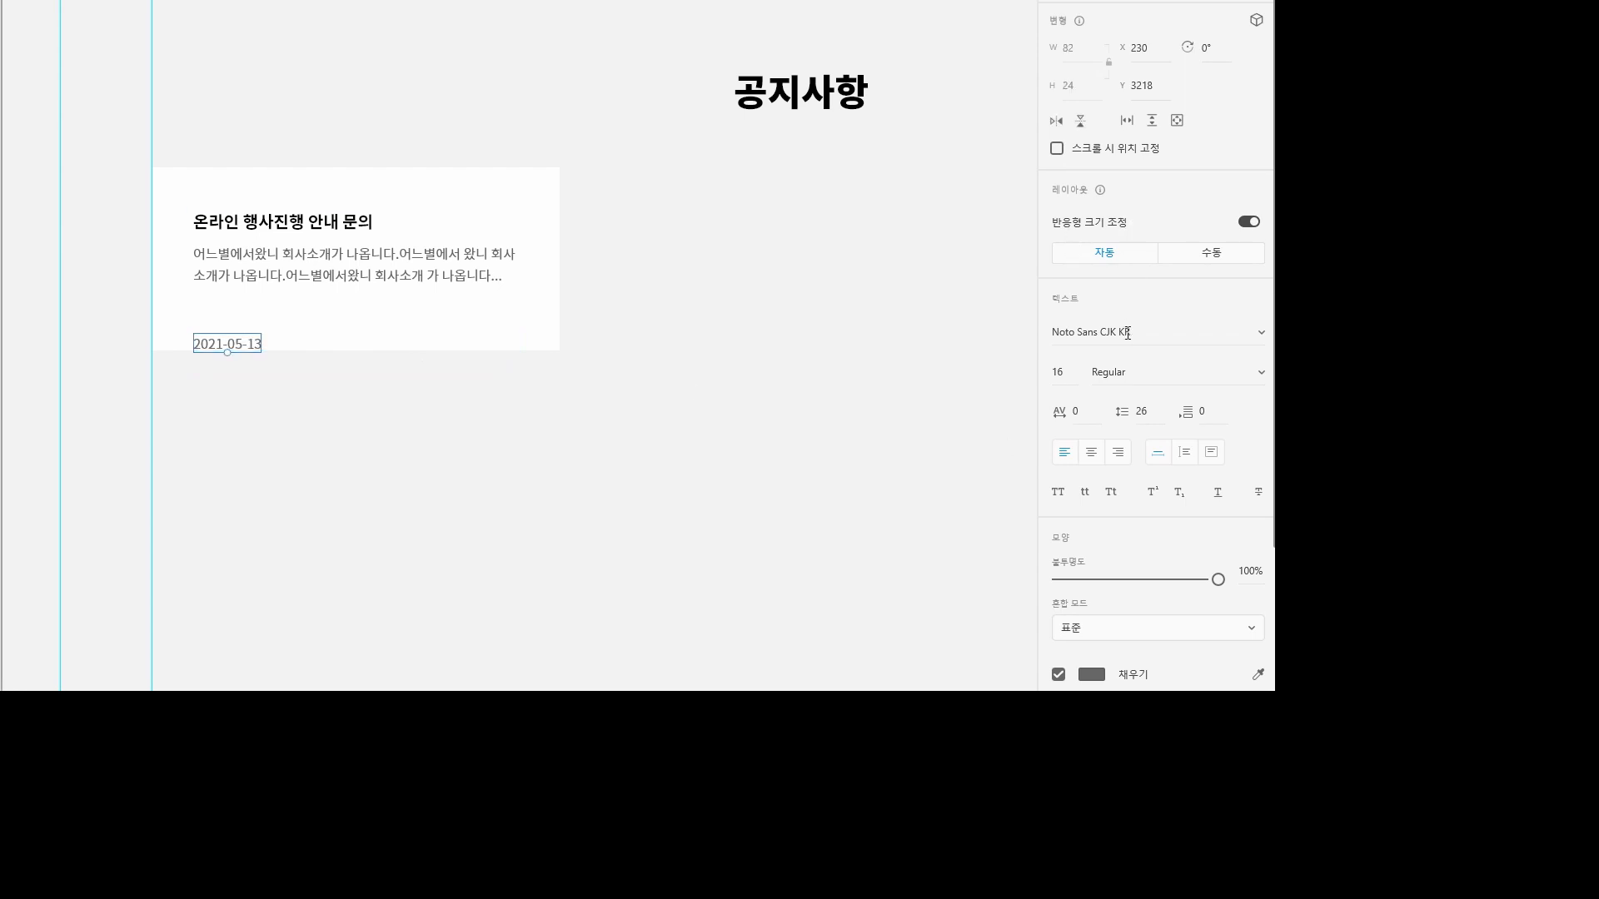
Format the date text as Montserrat Bold, size 12, in colour #999999
{"action": "left_click", "coordinate": [1152, 333]}
{"action": "type", "text": "Montserrat"}
{"action": "key", "text": "Return"}
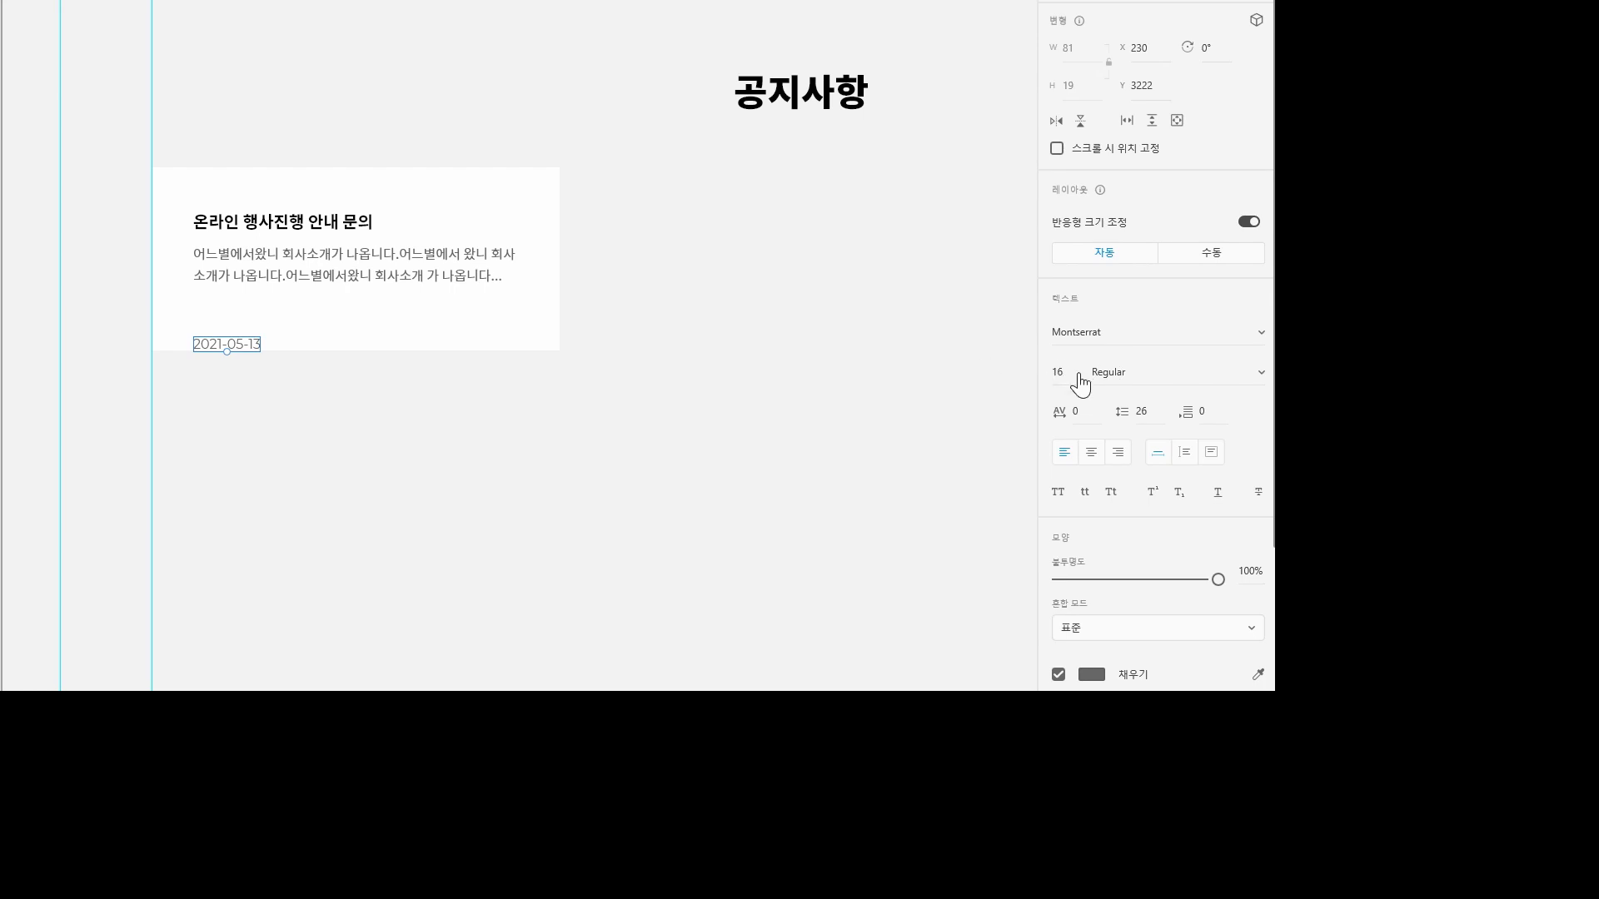
{"action": "double_click", "coordinate": [1064, 372]}
{"action": "type", "text": "12"}
{"action": "key", "text": "Return"}
{"action": "left_click", "coordinate": [1257, 377]}
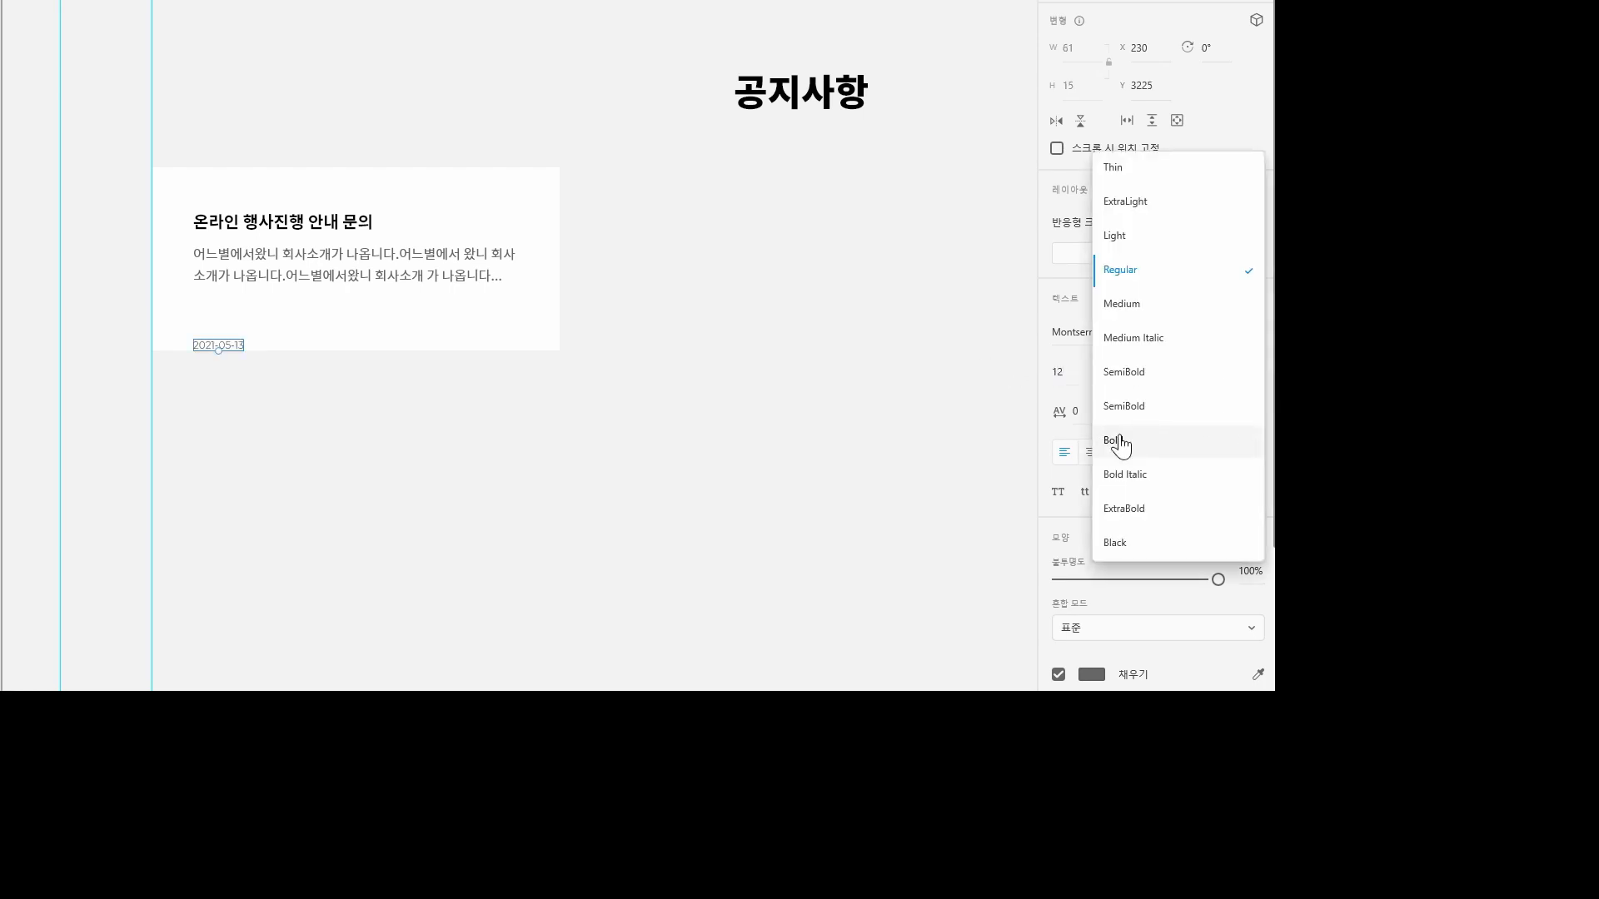
{"action": "left_click", "coordinate": [1121, 438]}
{"action": "left_click", "coordinate": [1090, 675]}
{"action": "type", "text": "999999"}
{"action": "key", "text": "Return"}
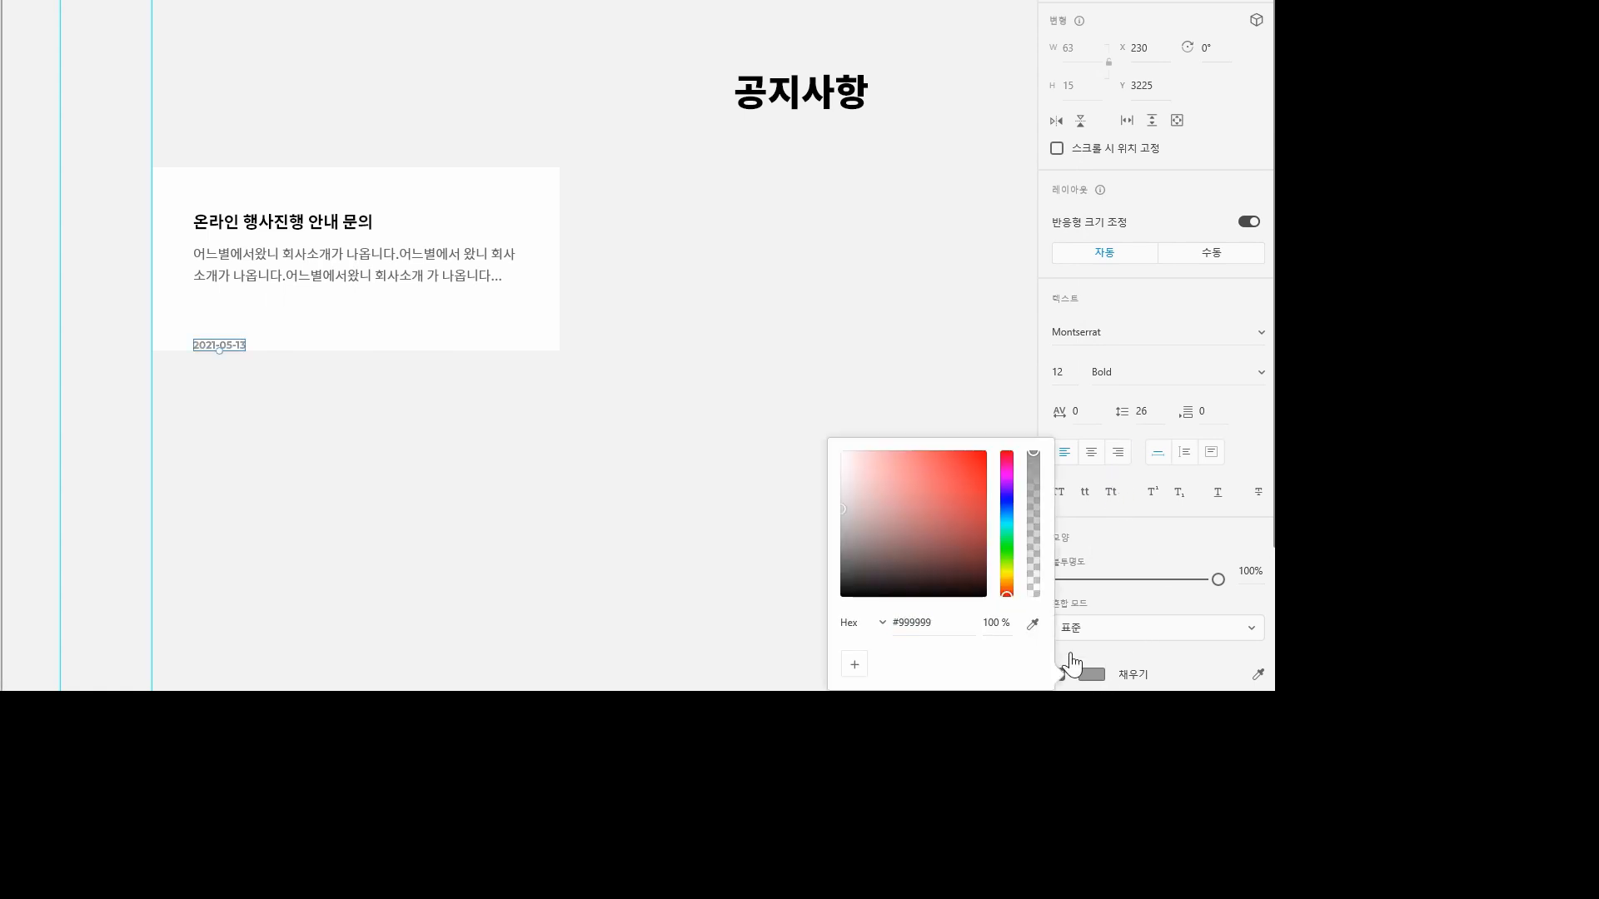
{"action": "left_click", "coordinate": [435, 556]}
Move the date up to Y 3186 beneath the paragraph, keeping it aligned at X 230
{"action": "left_click_drag", "start_coordinate": [224, 341], "coordinate": [218, 293]}
{"action": "key", "text": "shift+Down"}
{"action": "key", "text": "shift+Down"}
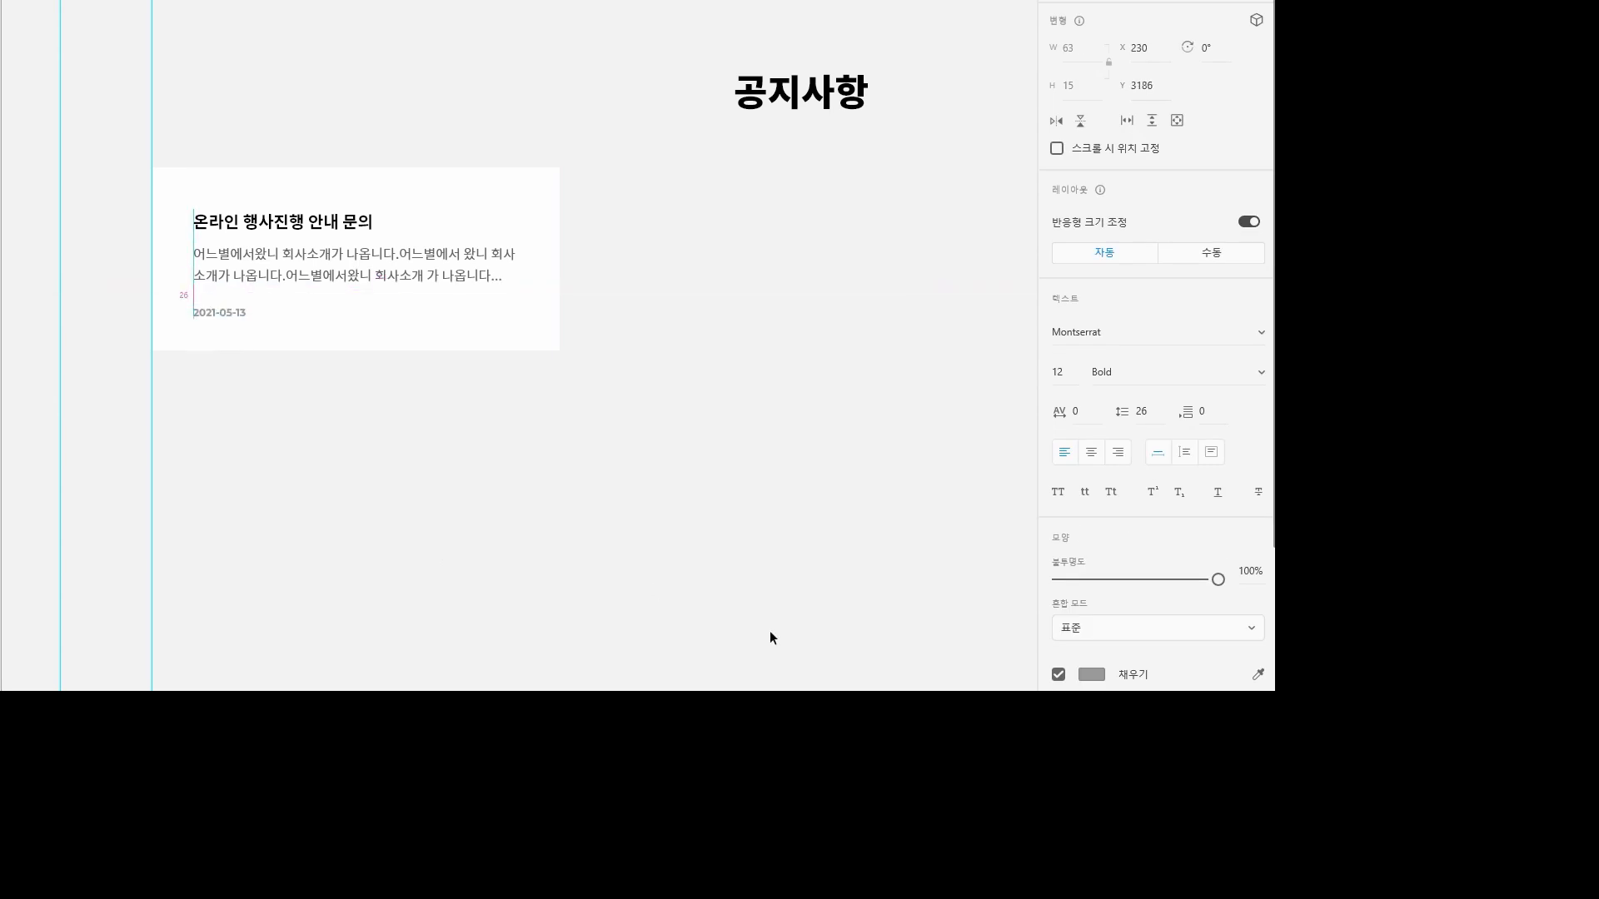
{"action": "left_click", "coordinate": [702, 623]}
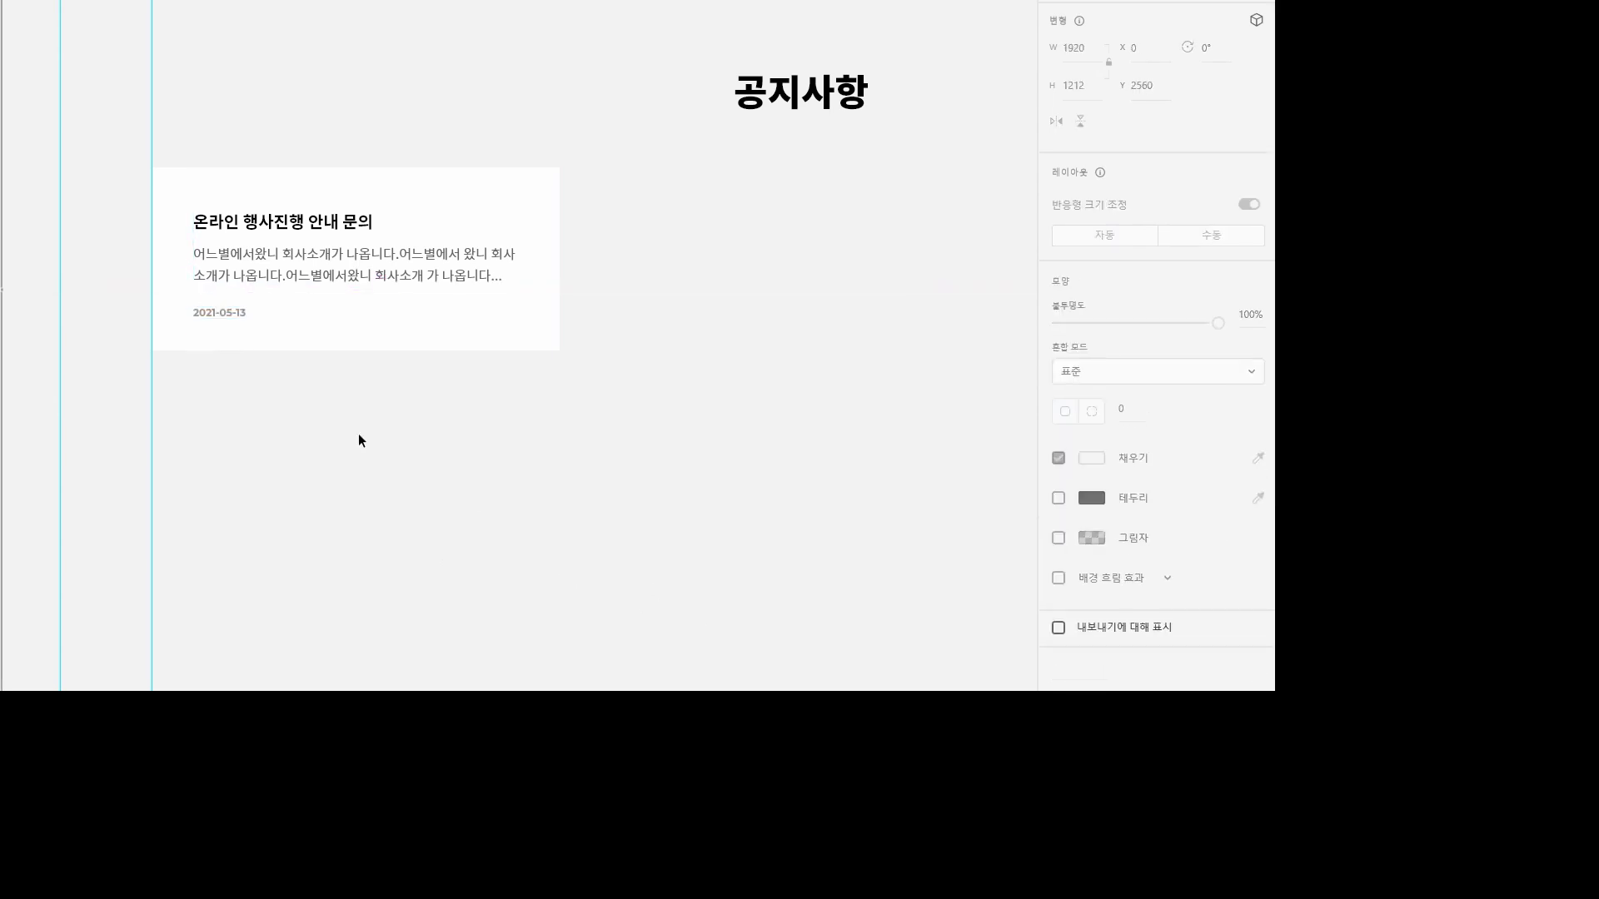
Group the notice title, paragraph and date, and centre the group vertically within the white card
{"action": "left_click", "coordinate": [234, 315]}
{"action": "left_click", "coordinate": [232, 276], "text": "shift"}
{"action": "left_click", "coordinate": [238, 224], "text": "shift"}
{"action": "left_click", "coordinate": [468, 336], "text": "shift"}
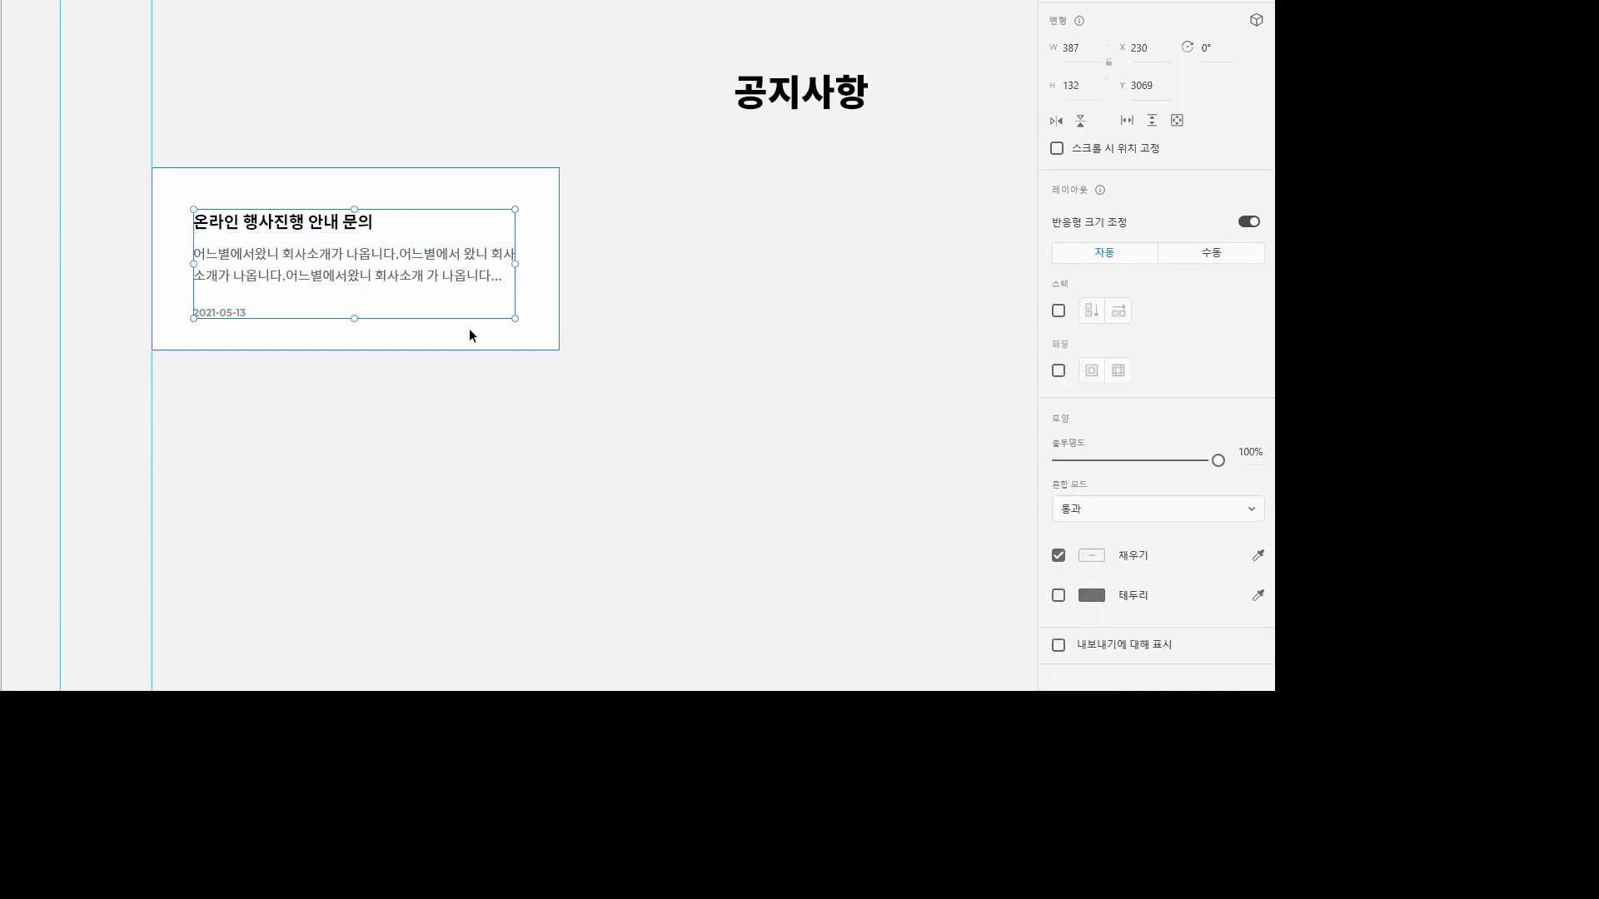
{"action": "key", "text": "shift+m"}
{"action": "left_click", "coordinate": [721, 456]}
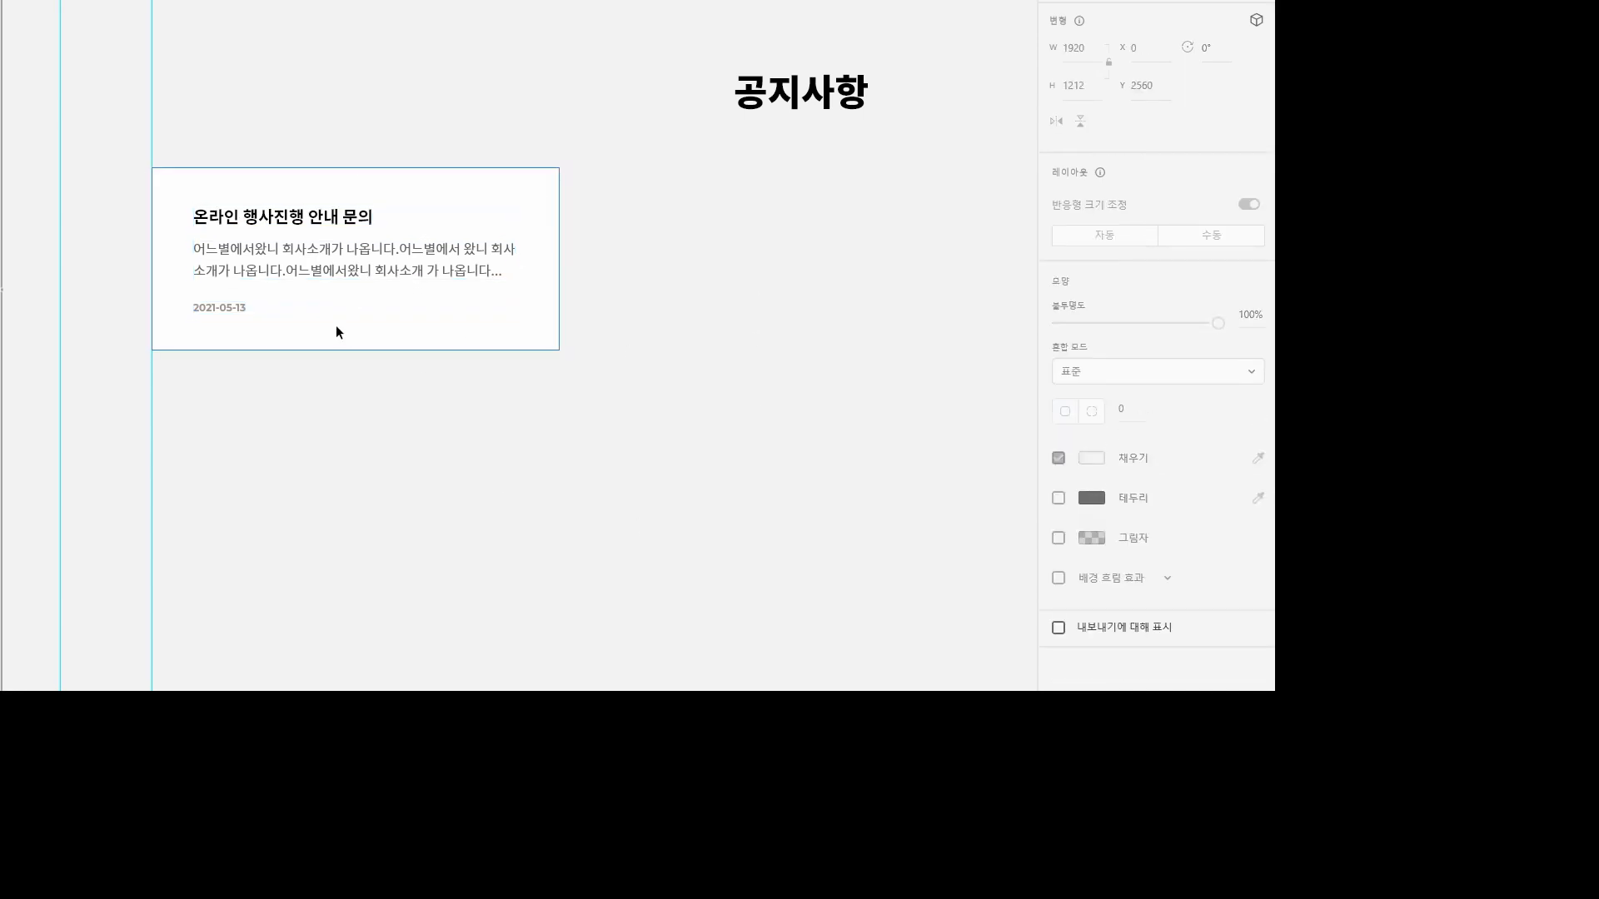
Turn the card and its text group into a repeat grid and extend it horizontally to a width of 1560
{"action": "left_click", "coordinate": [336, 325]}
{"action": "left_click", "coordinate": [307, 264], "text": "shift"}
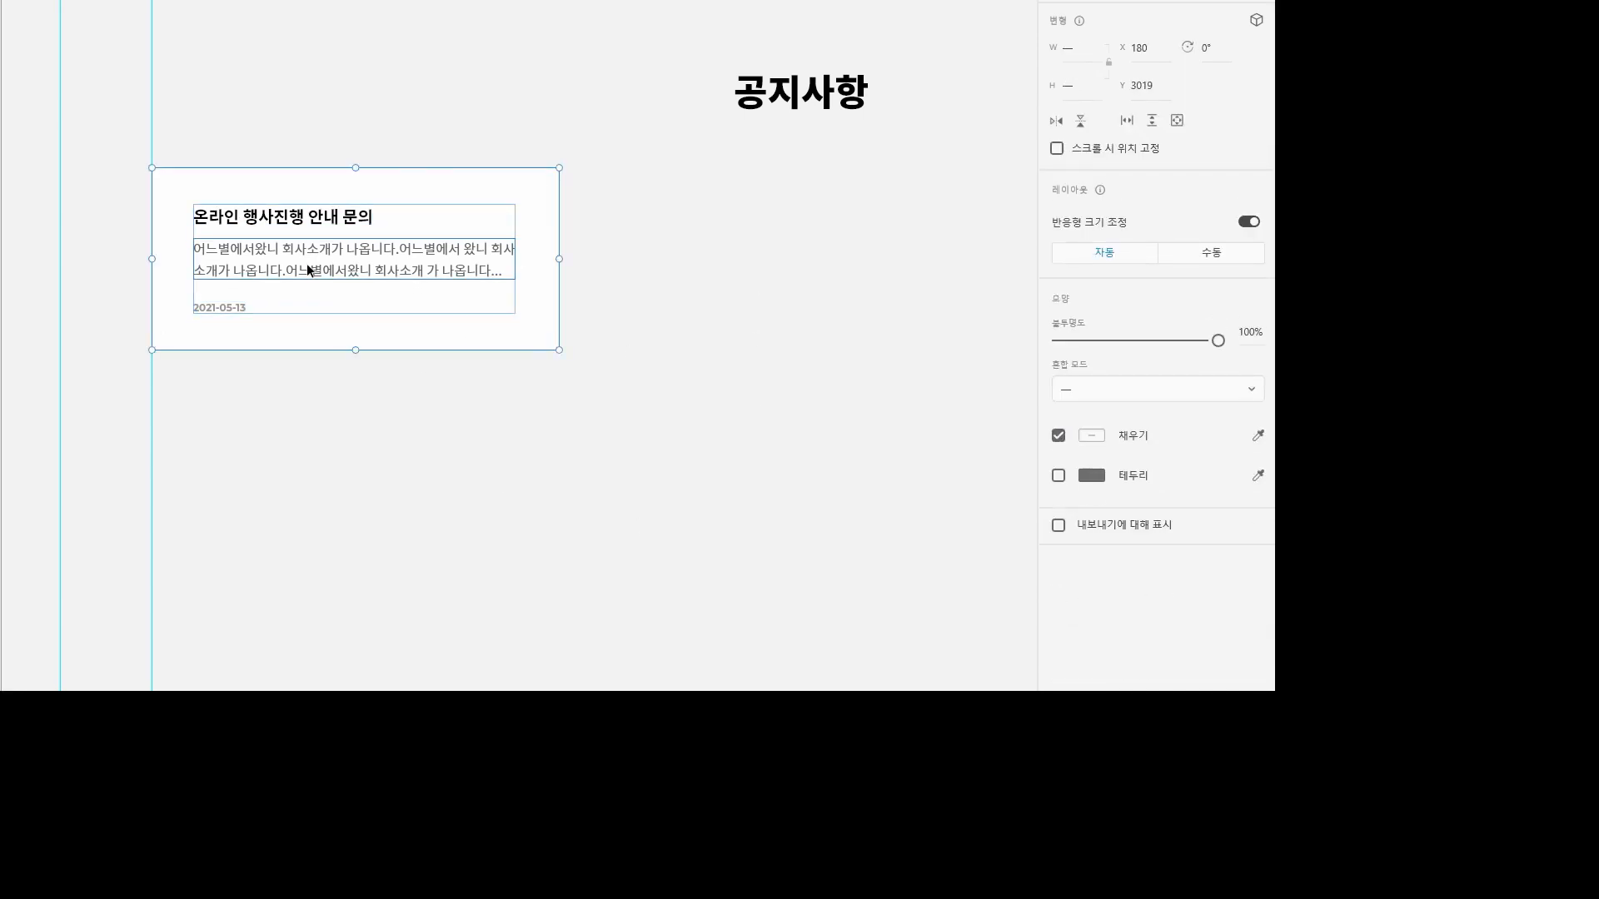
{"action": "key", "text": "ctrl+minus"}
{"action": "left_click_drag", "start_coordinate": [709, 429], "coordinate": [564, 443]}
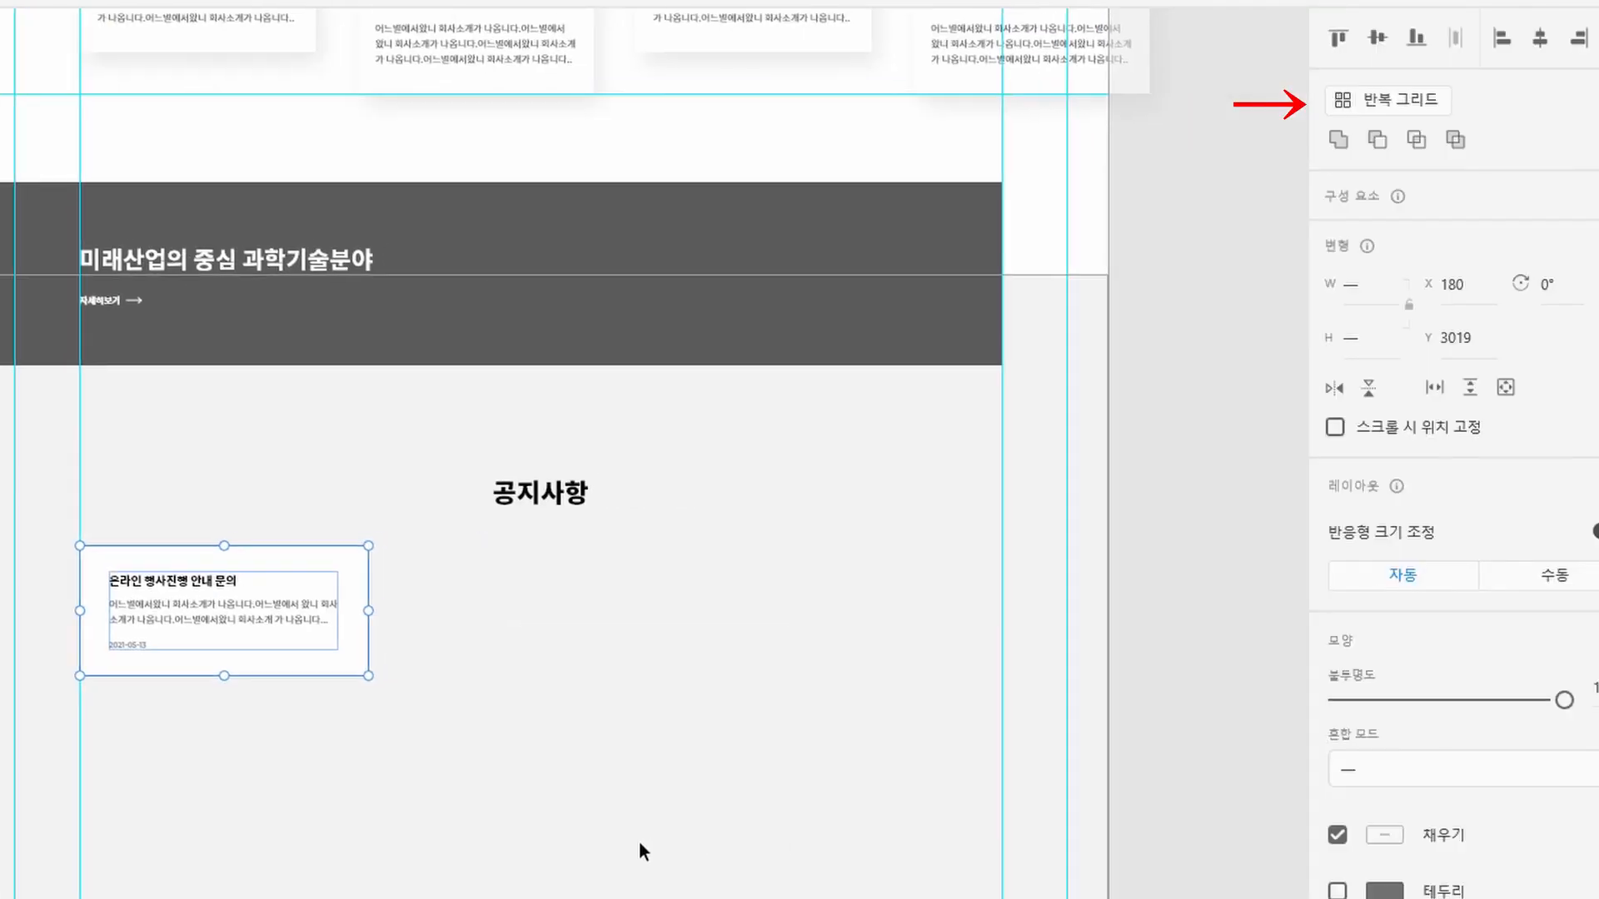
{"action": "left_click", "coordinate": [1374, 100]}
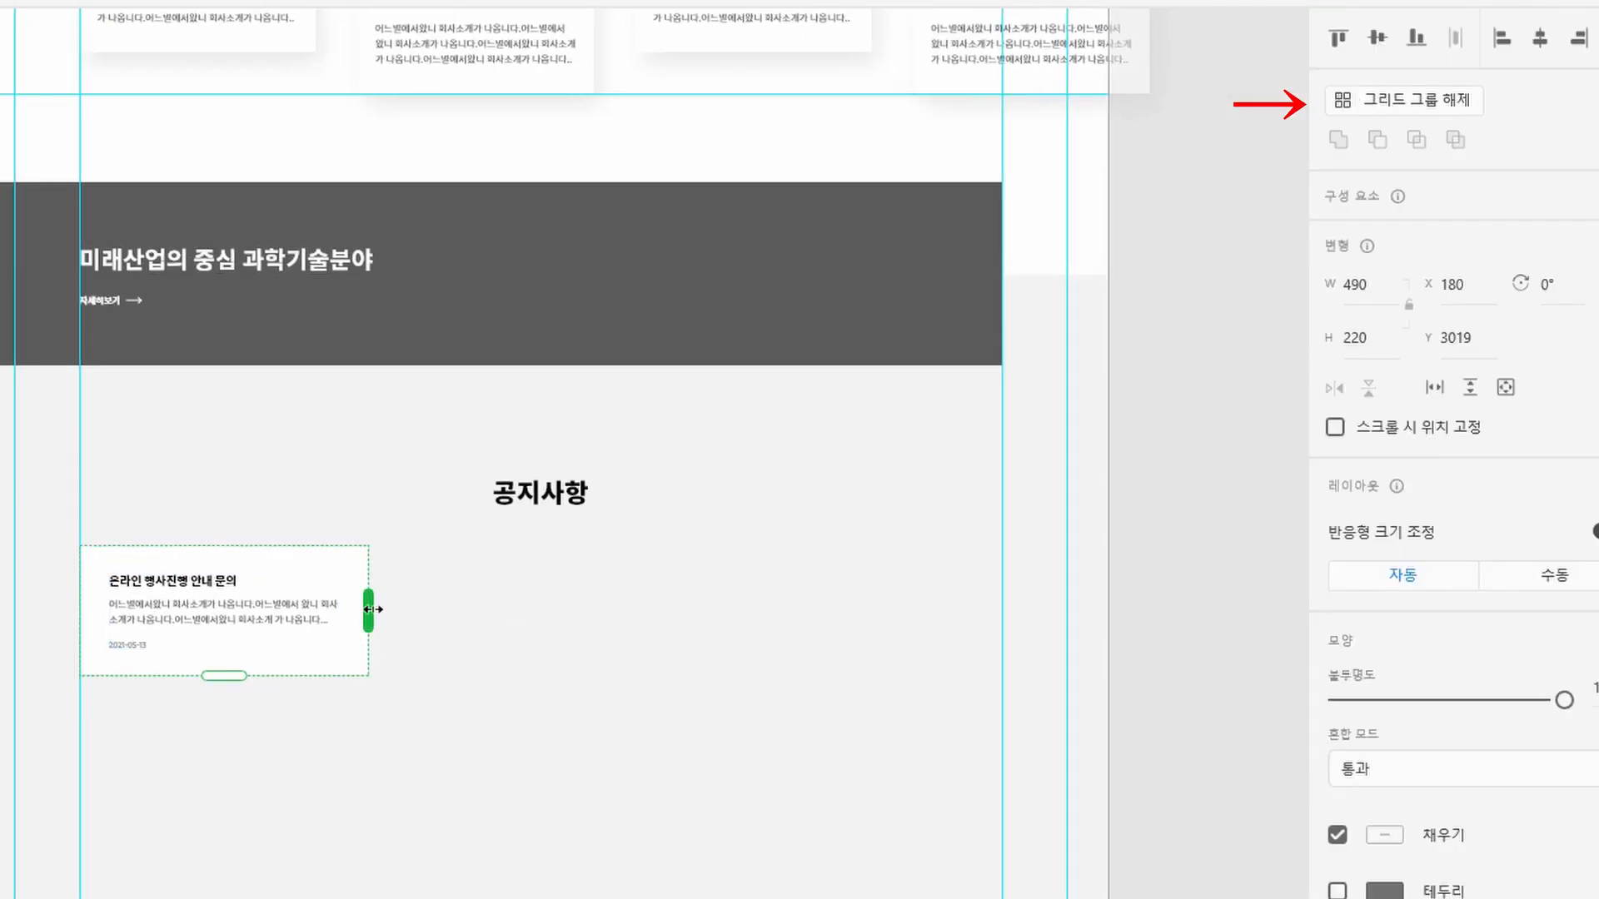
{"action": "left_click_drag", "start_coordinate": [368, 608], "coordinate": [999, 688]}
{"action": "key", "text": "ctrl+plus"}
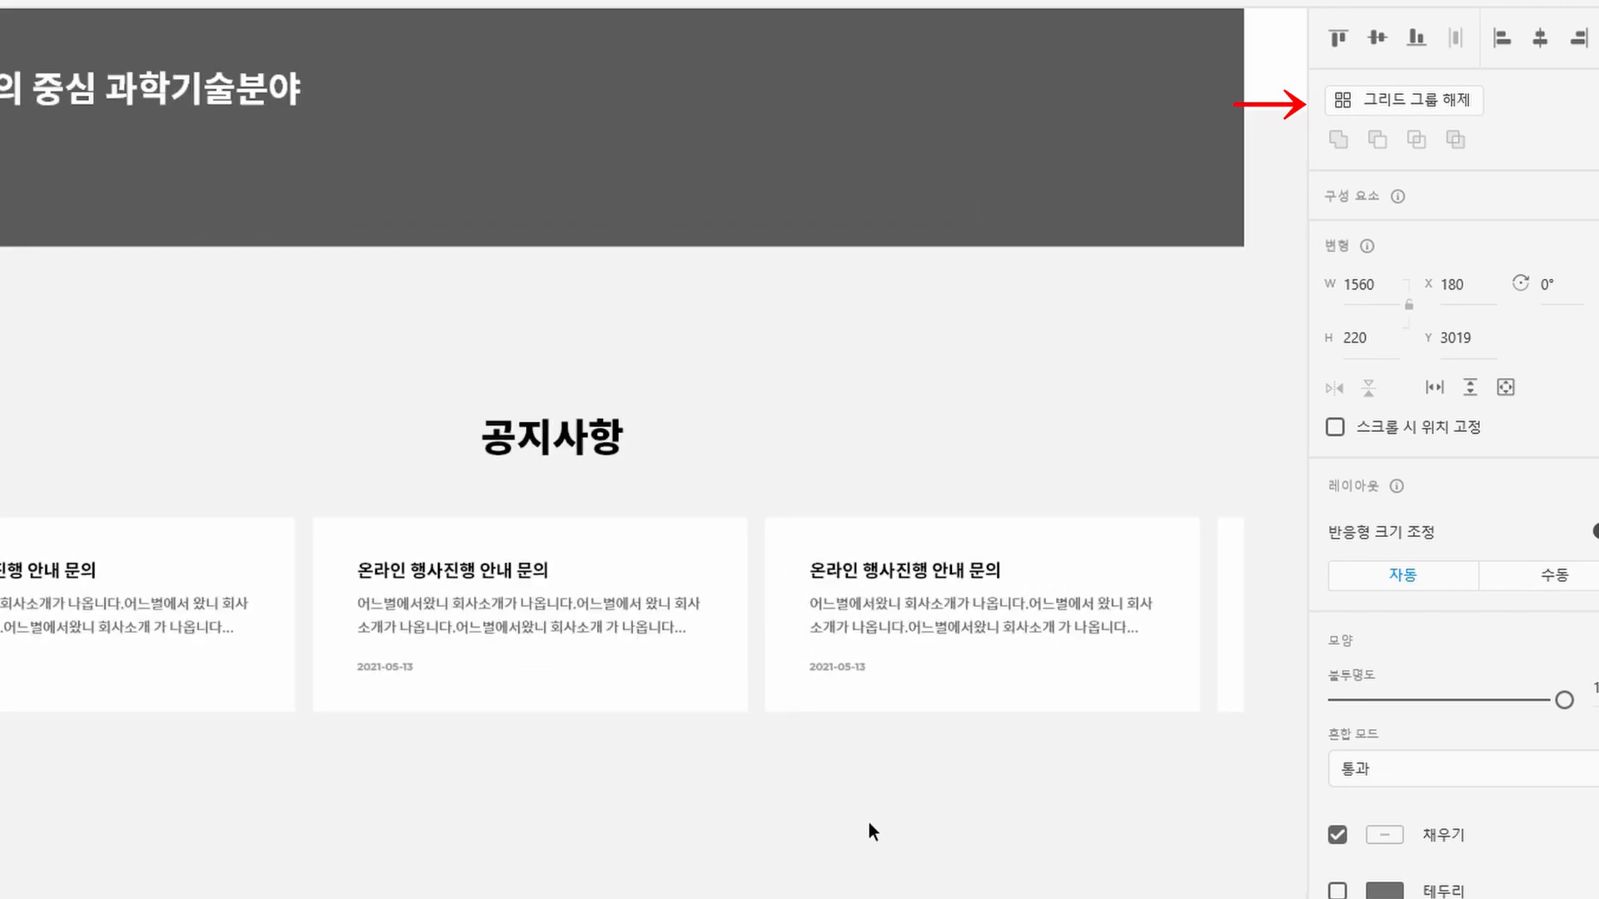
Widen the gaps between the grid's columns and end the grid at the content guide, so exactly three cards fill the 1560 width
{"action": "left_click_drag", "start_coordinate": [1210, 616], "coordinate": [1235, 616]}
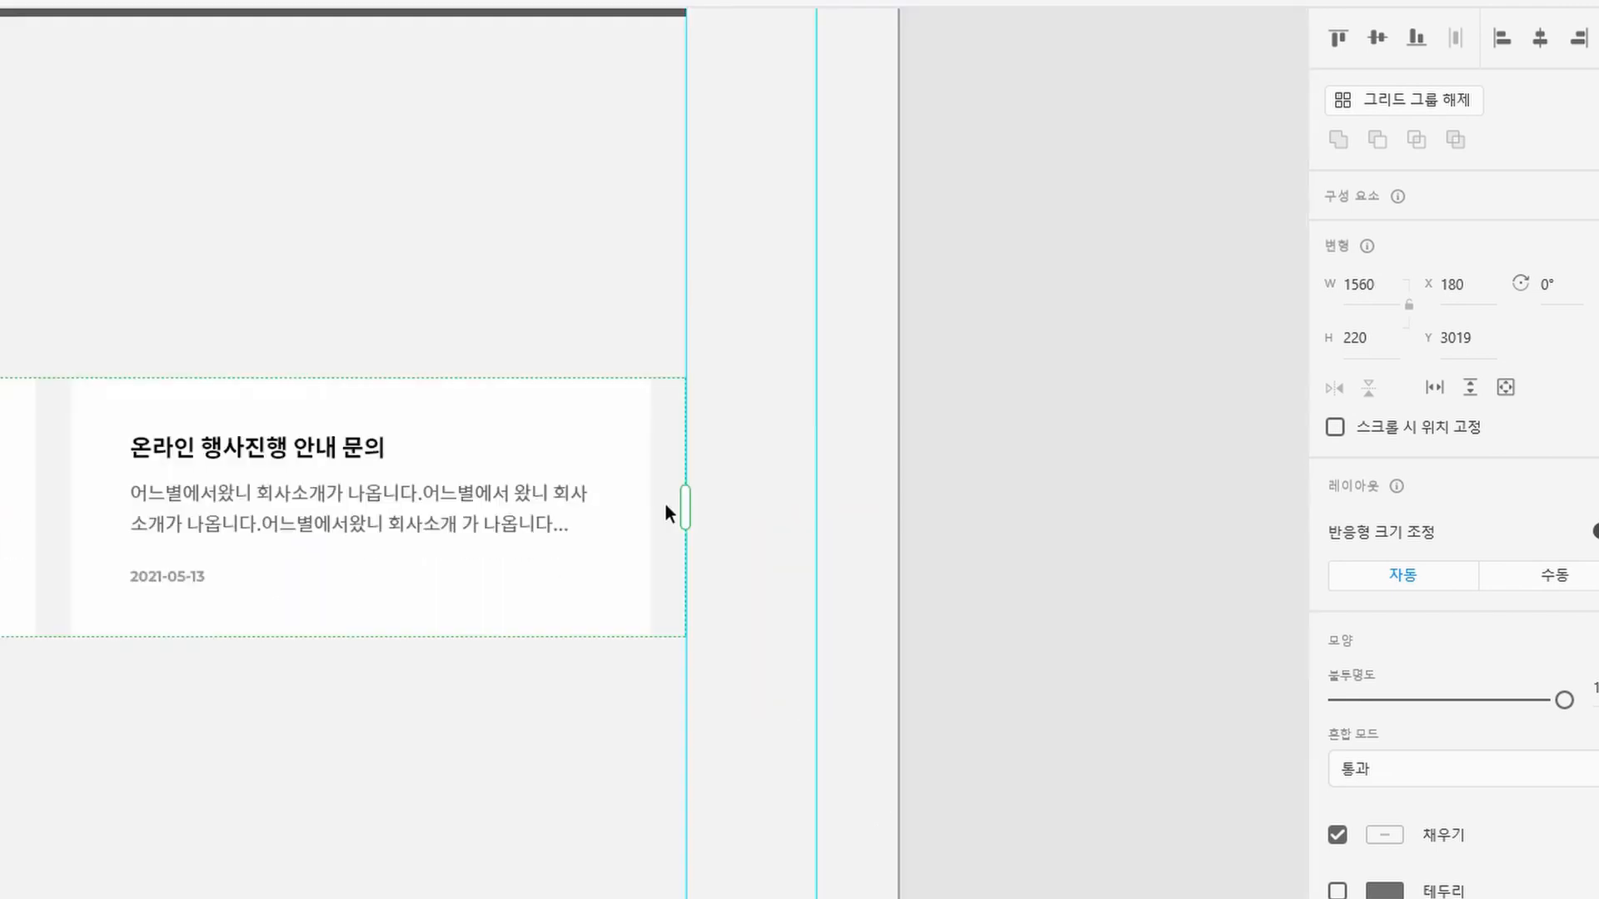
{"action": "left_click_drag", "start_coordinate": [686, 510], "coordinate": [788, 510]}
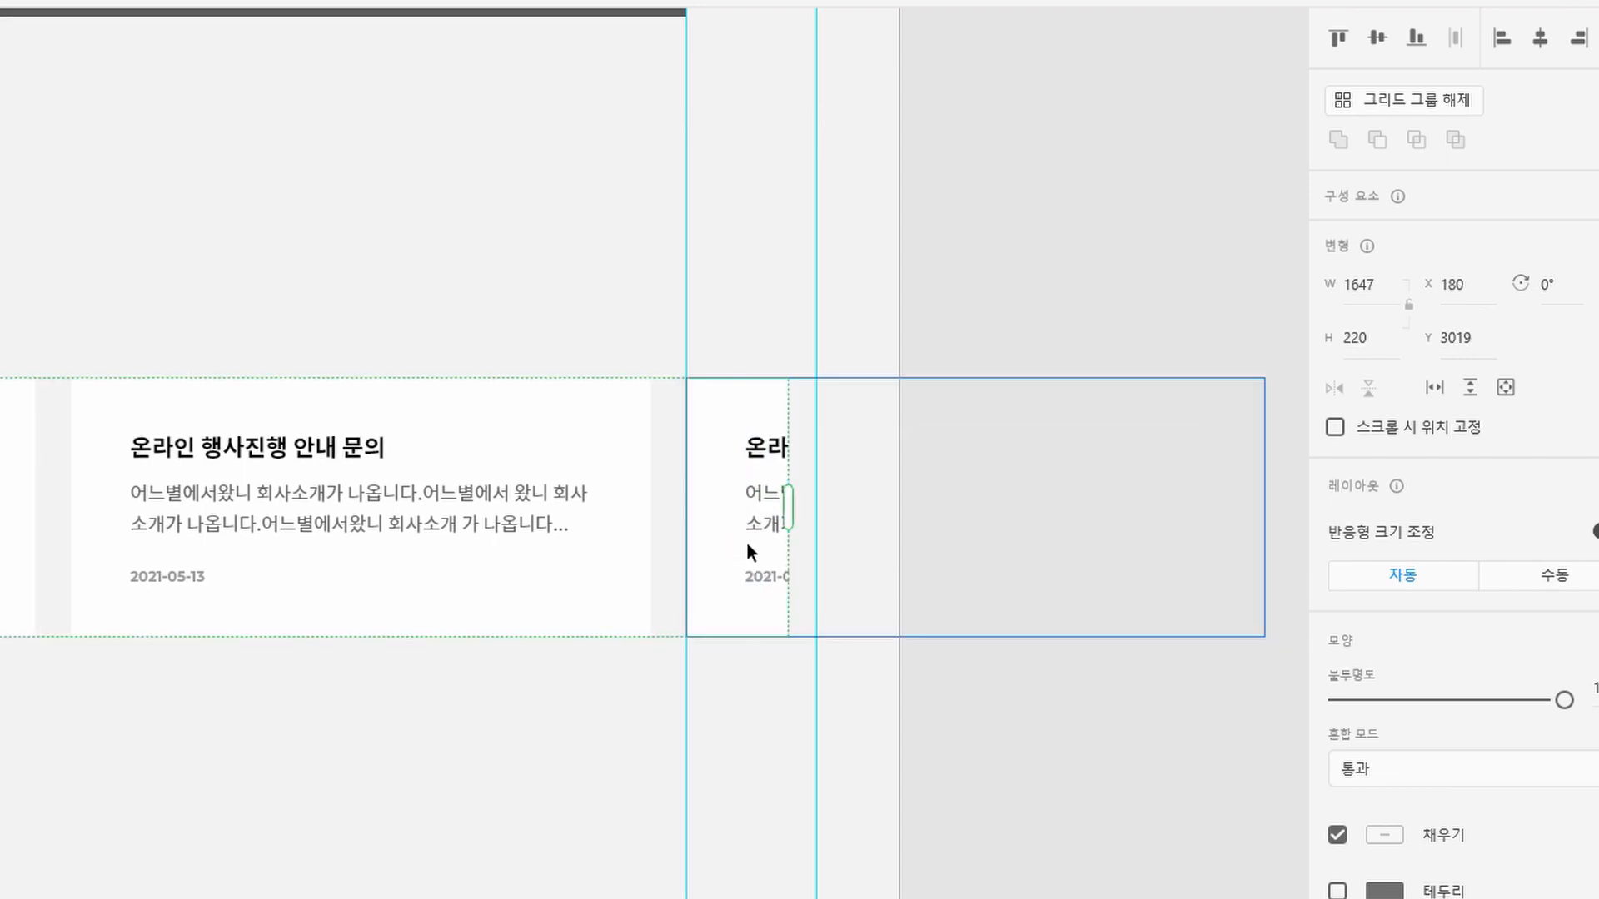
{"action": "left_click_drag", "start_coordinate": [663, 493], "coordinate": [718, 493]}
{"action": "left_click", "coordinate": [583, 839]}
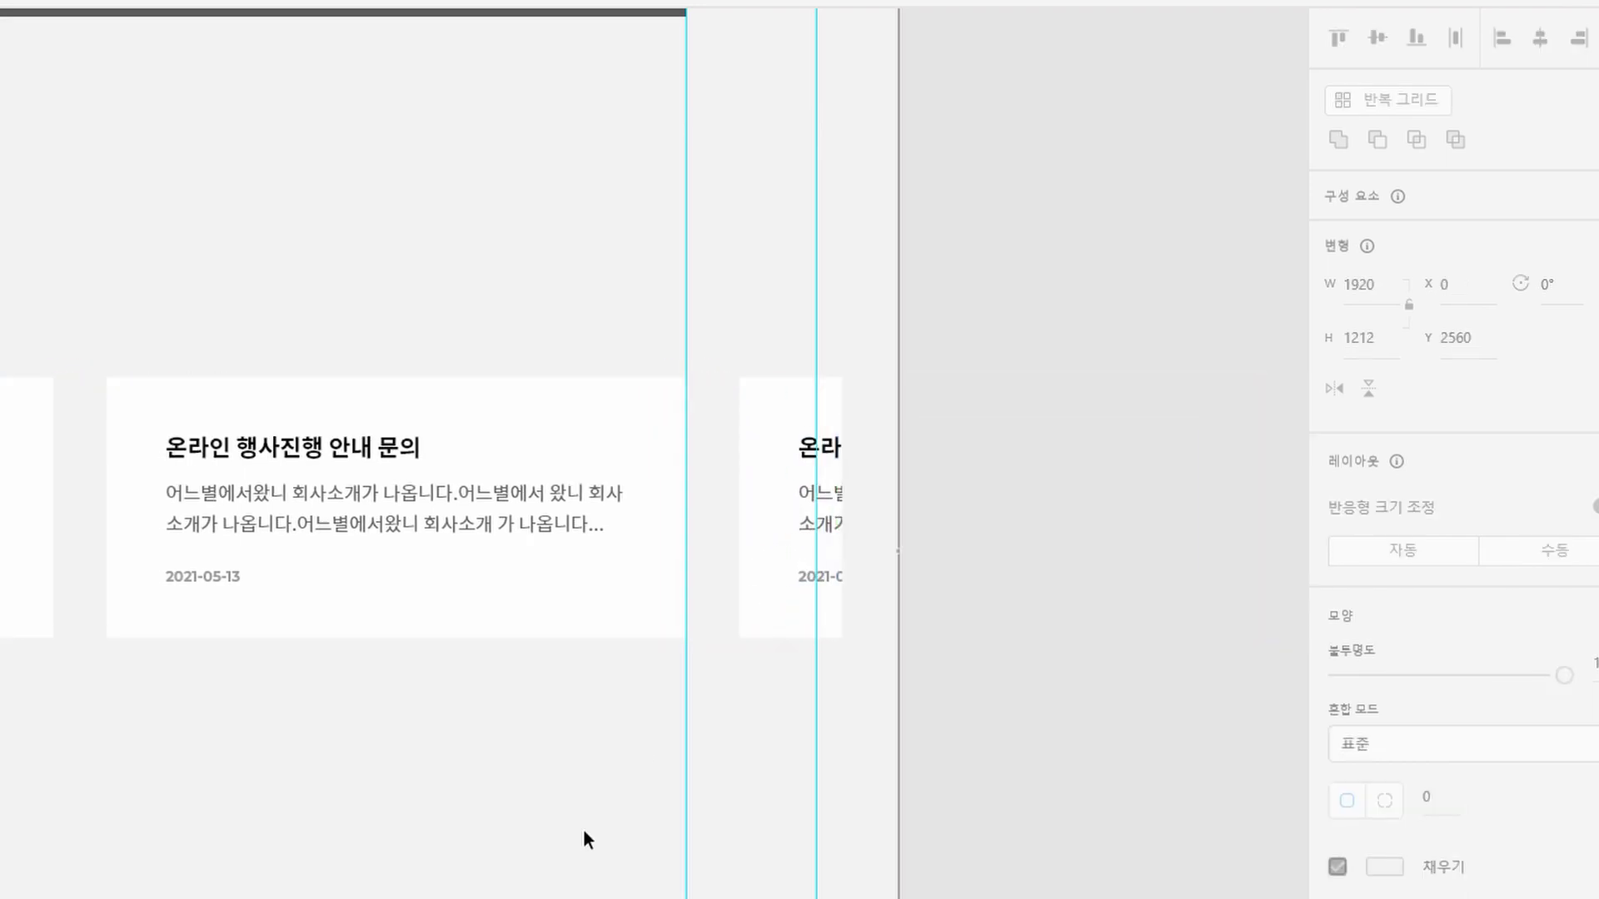
{"action": "left_click", "coordinate": [726, 560]}
{"action": "left_click_drag", "start_coordinate": [841, 512], "coordinate": [678, 520]}
{"action": "left_click", "coordinate": [566, 744]}
{"action": "key", "text": "ctrl+minus"}
{"action": "key", "text": "ctrl+minus"}
{"action": "key", "text": "ctrl+minus"}
{"action": "left_click_drag", "start_coordinate": [566, 744], "coordinate": [1007, 731]}
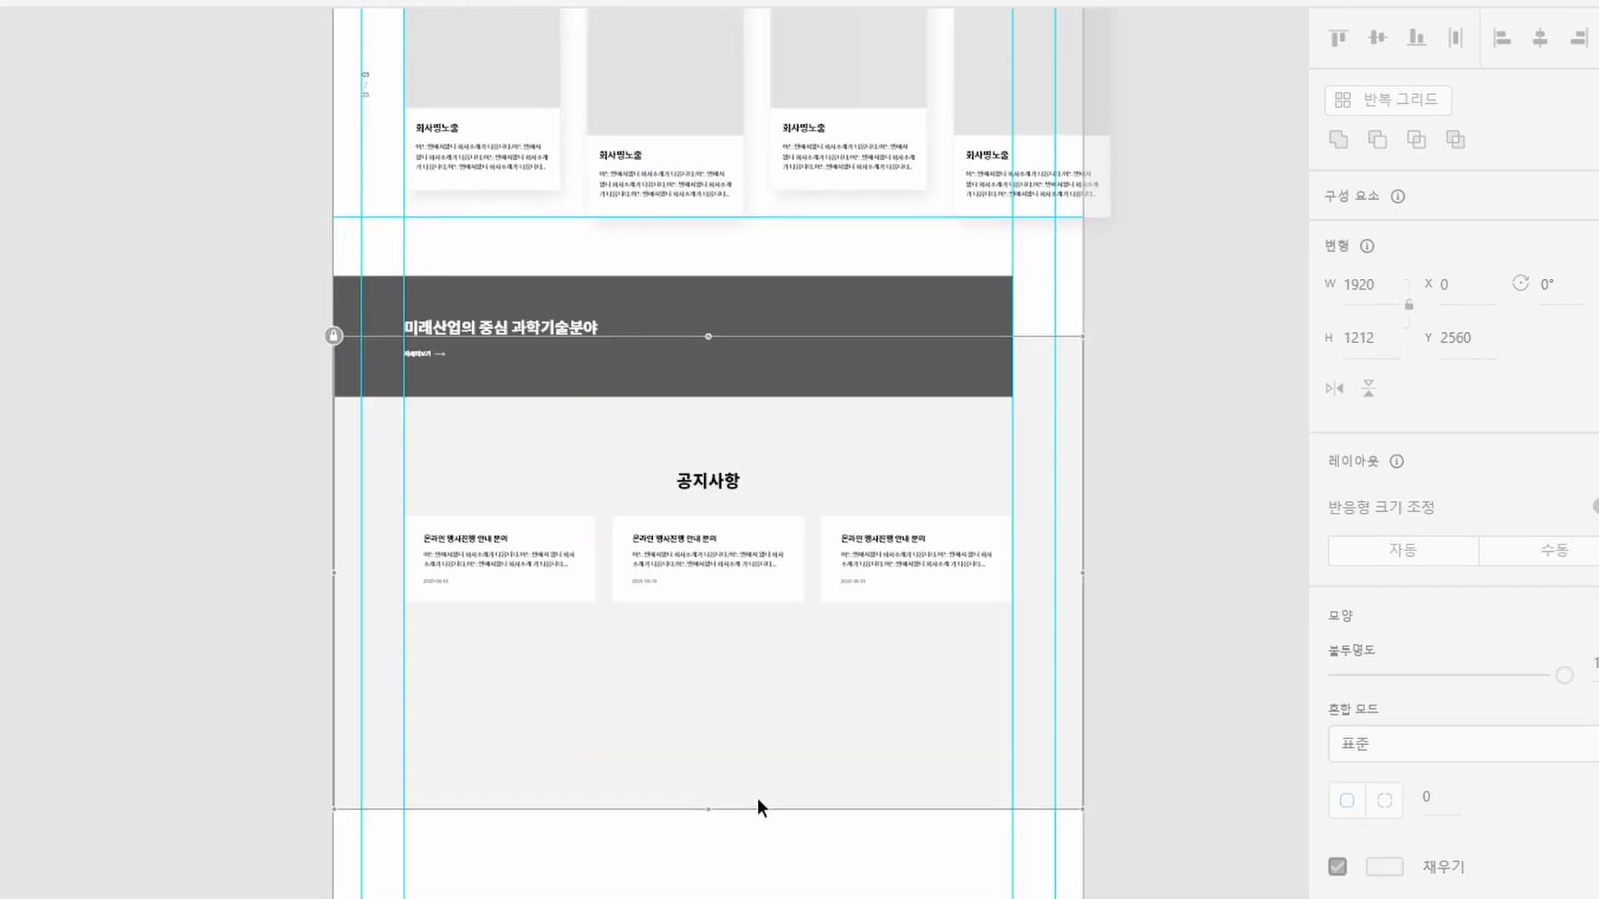
Extend the repeat grid down to a second row of cards and widen the row gap for a grid height of 478
{"action": "left_click", "coordinate": [700, 593]}
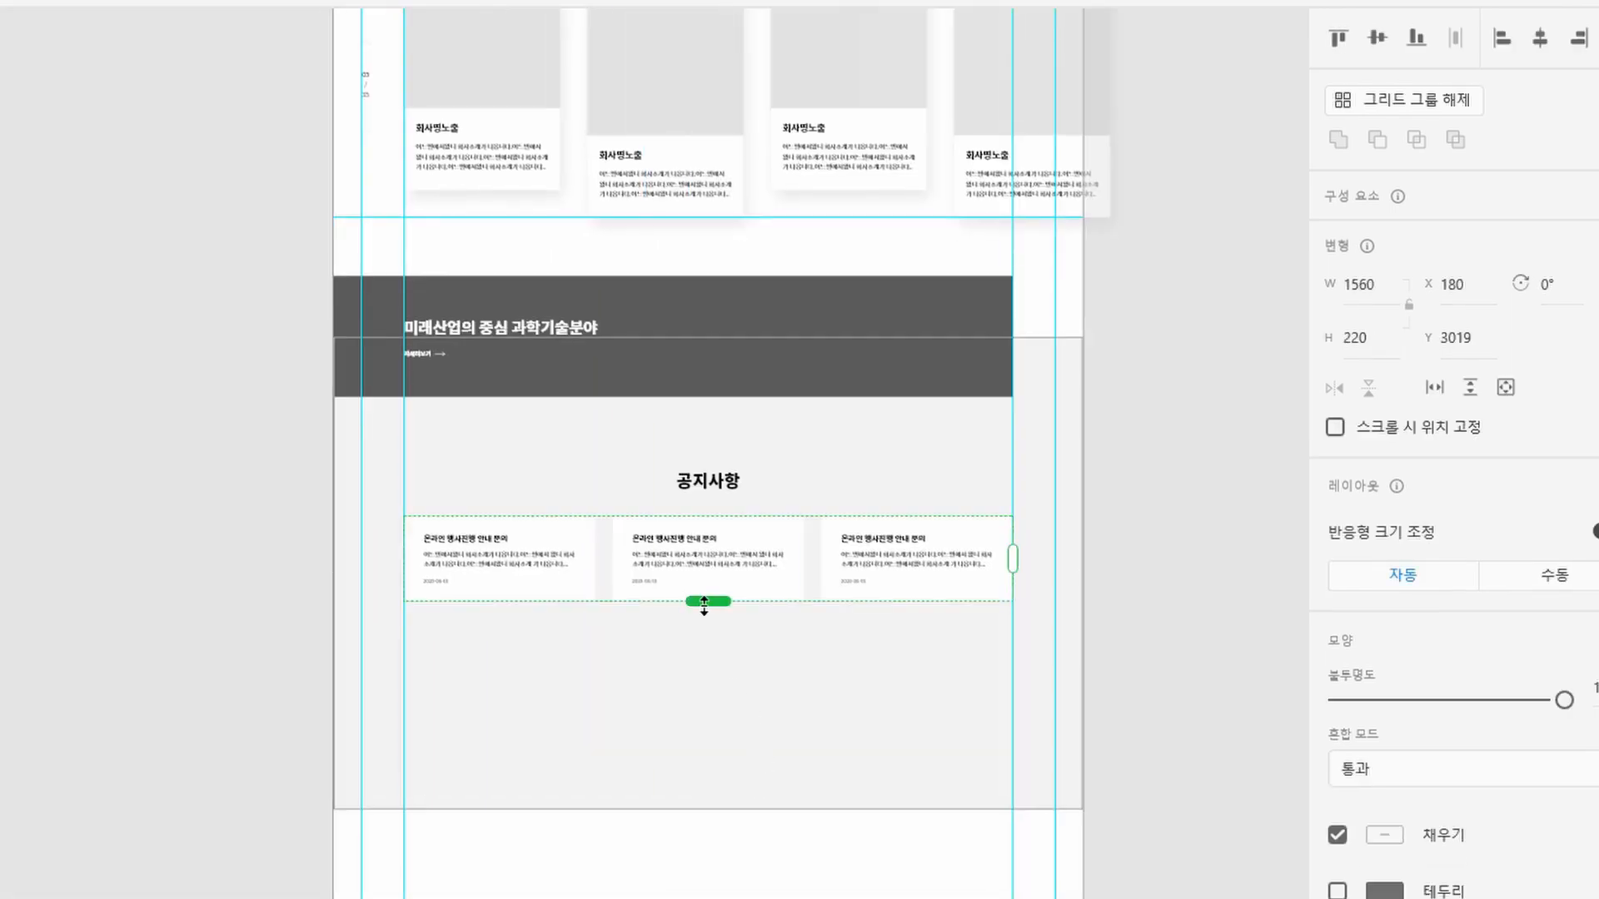
{"action": "key", "text": "ctrl+plus"}
{"action": "key", "text": "ctrl+plus"}
{"action": "left_click_drag", "start_coordinate": [952, 600], "coordinate": [889, 816]}
{"action": "left_click", "coordinate": [908, 837]}
{"action": "left_click_drag", "start_coordinate": [949, 741], "coordinate": [493, 628]}
{"action": "left_click", "coordinate": [493, 631]}
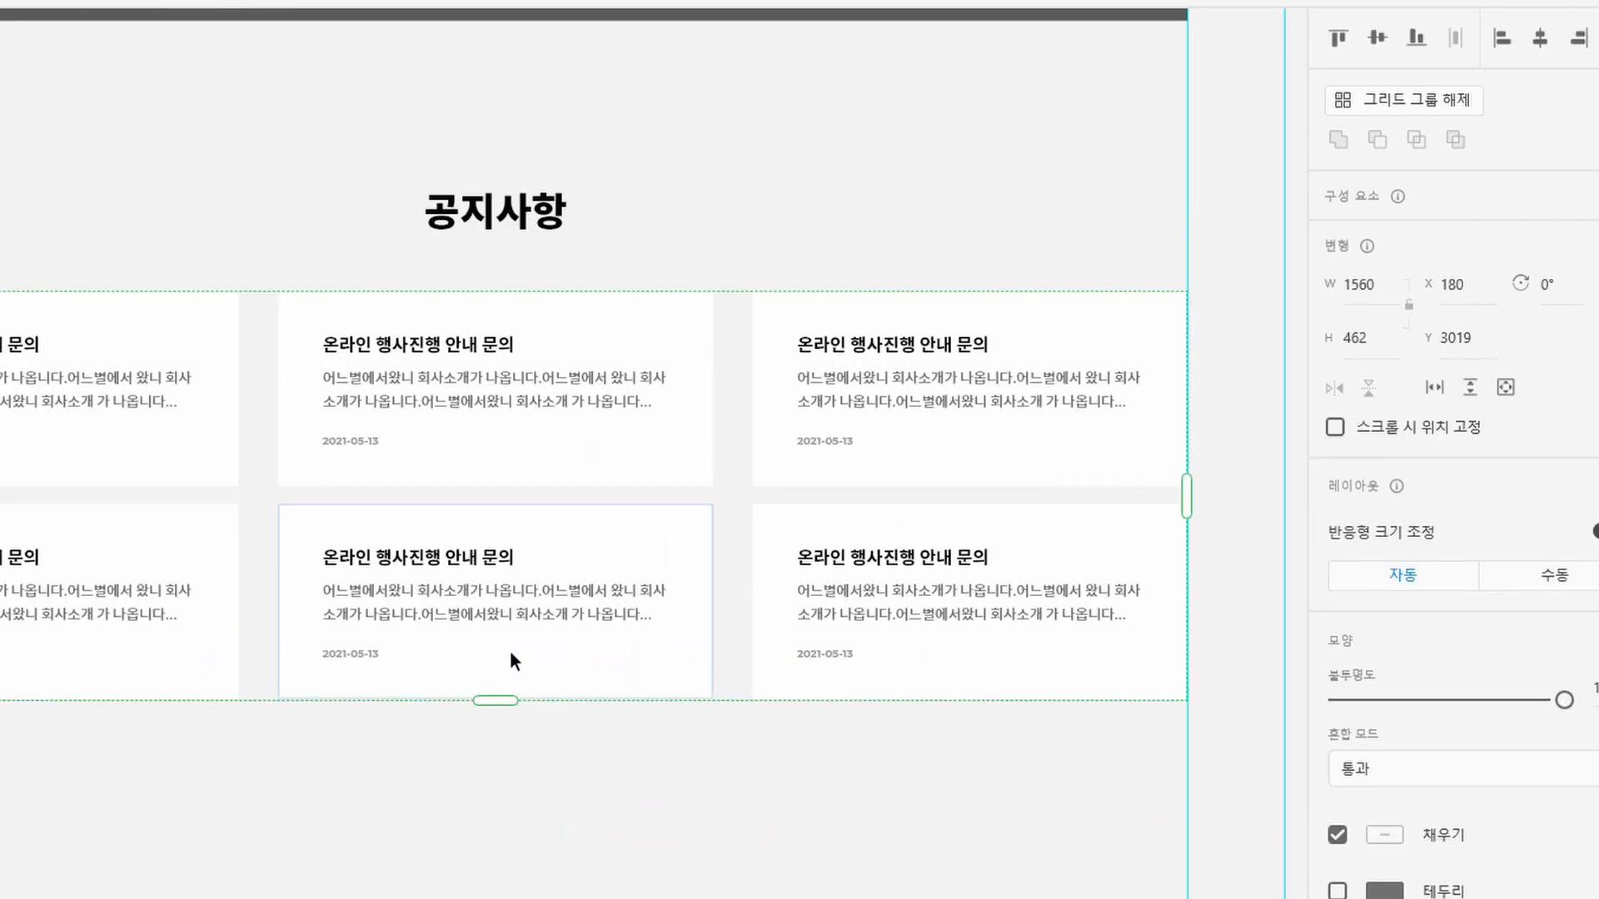
{"action": "left_click_drag", "start_coordinate": [515, 501], "coordinate": [514, 512]}
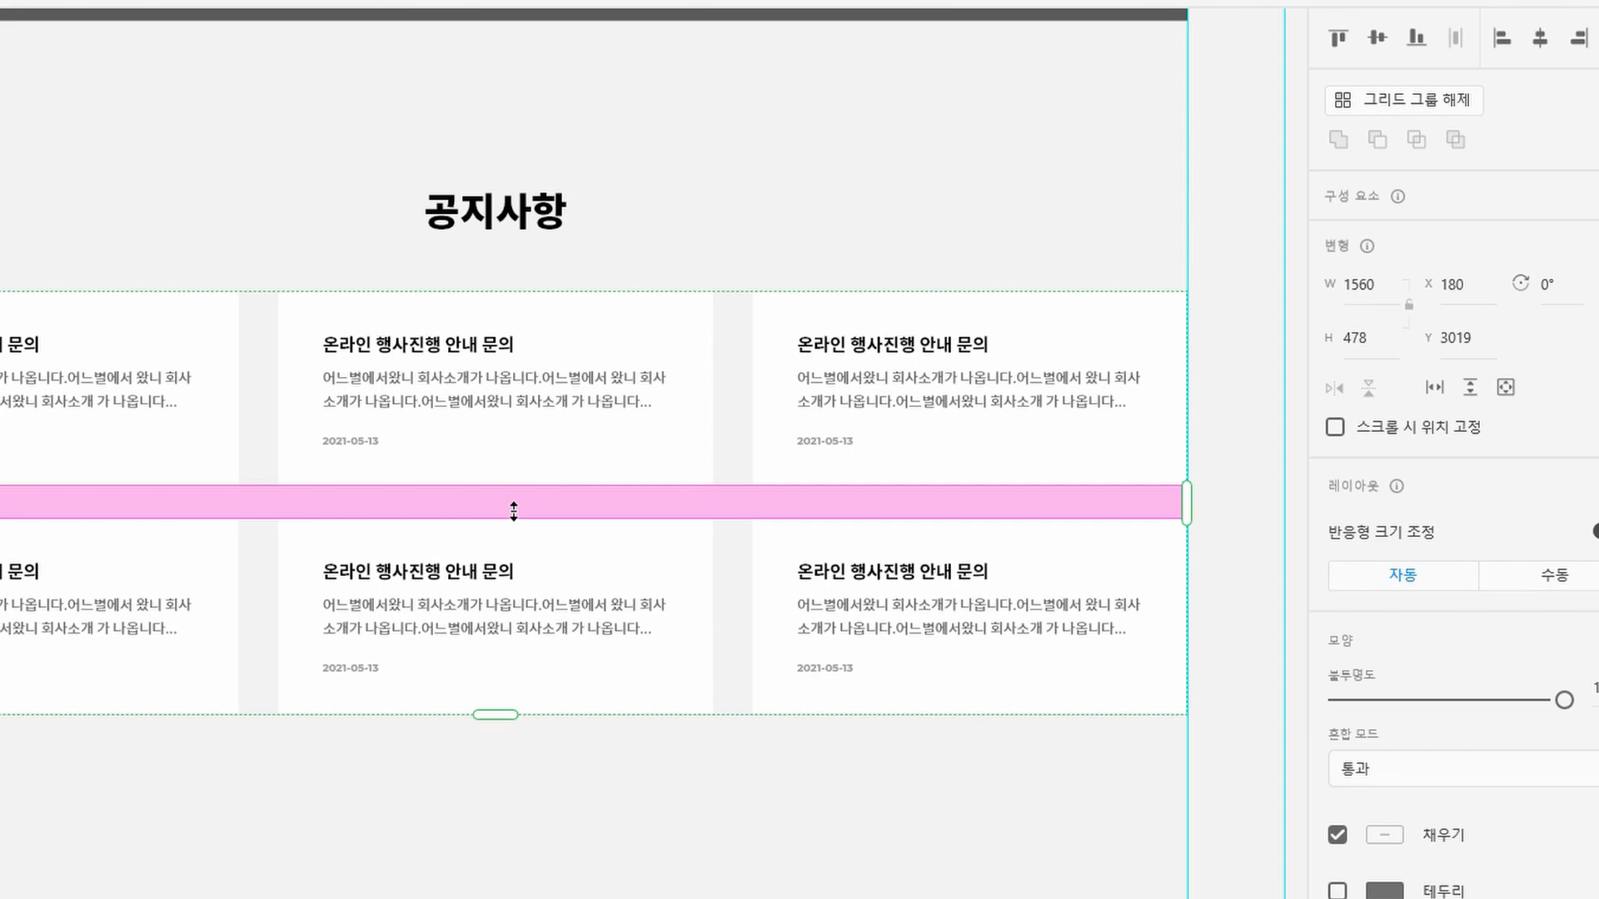
{"action": "left_click", "coordinate": [143, 827]}
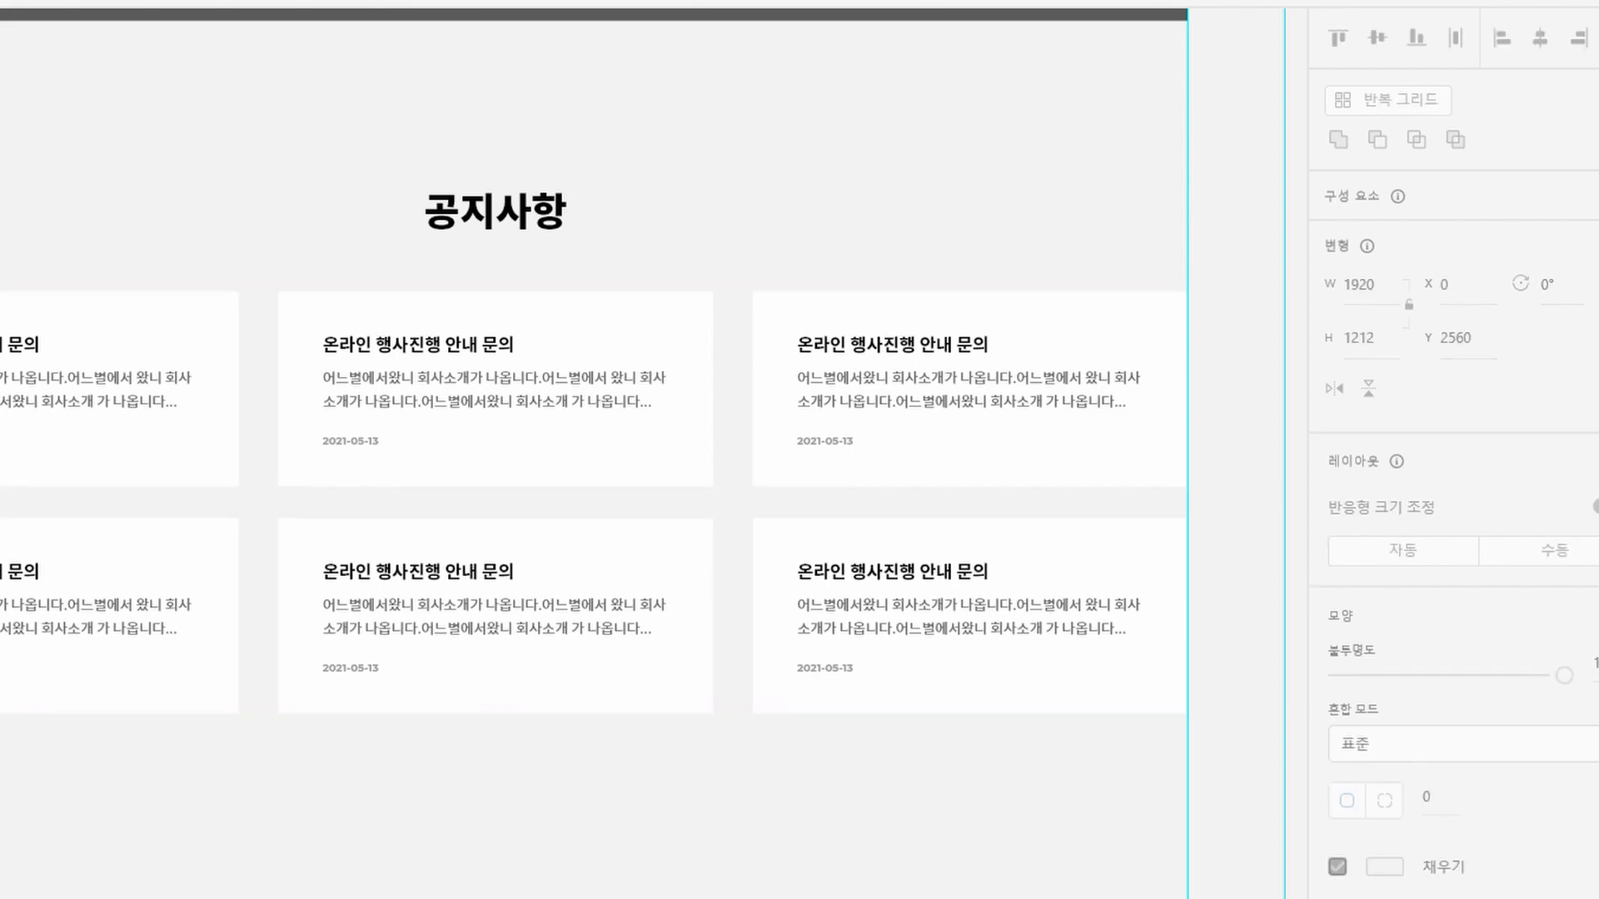
Unlock the notices section's grey background and raise its lower edge closer to the second row of cards
{"action": "key", "text": "Escape"}
{"action": "key", "text": "ctrl+minus"}
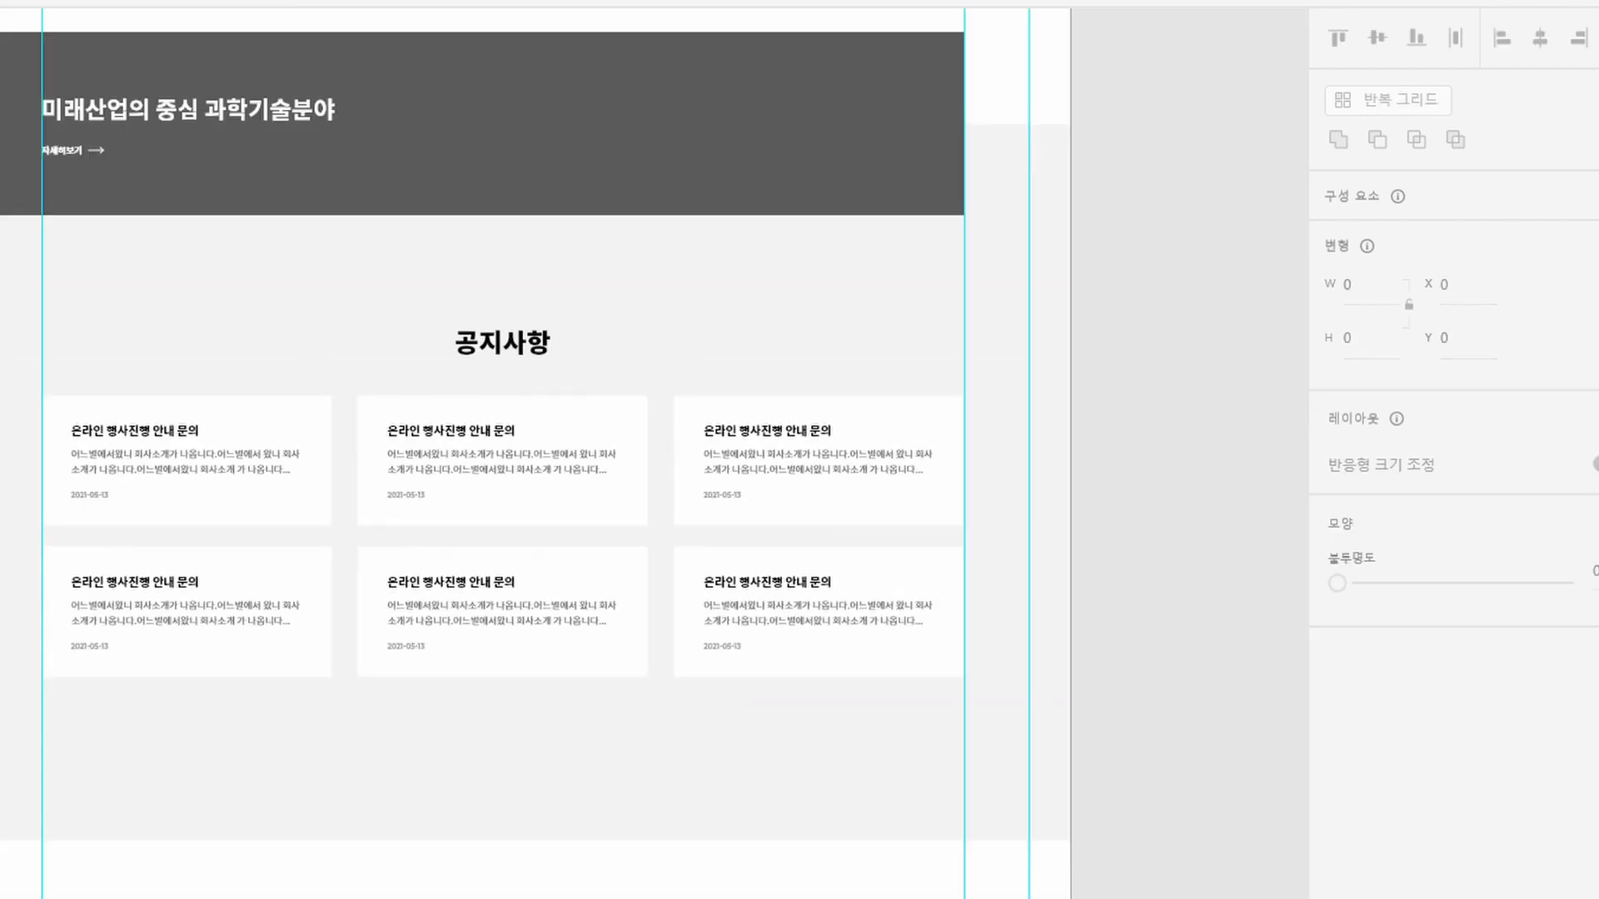
{"action": "left_click", "coordinate": [509, 840]}
{"action": "right_click", "coordinate": [735, 736]}
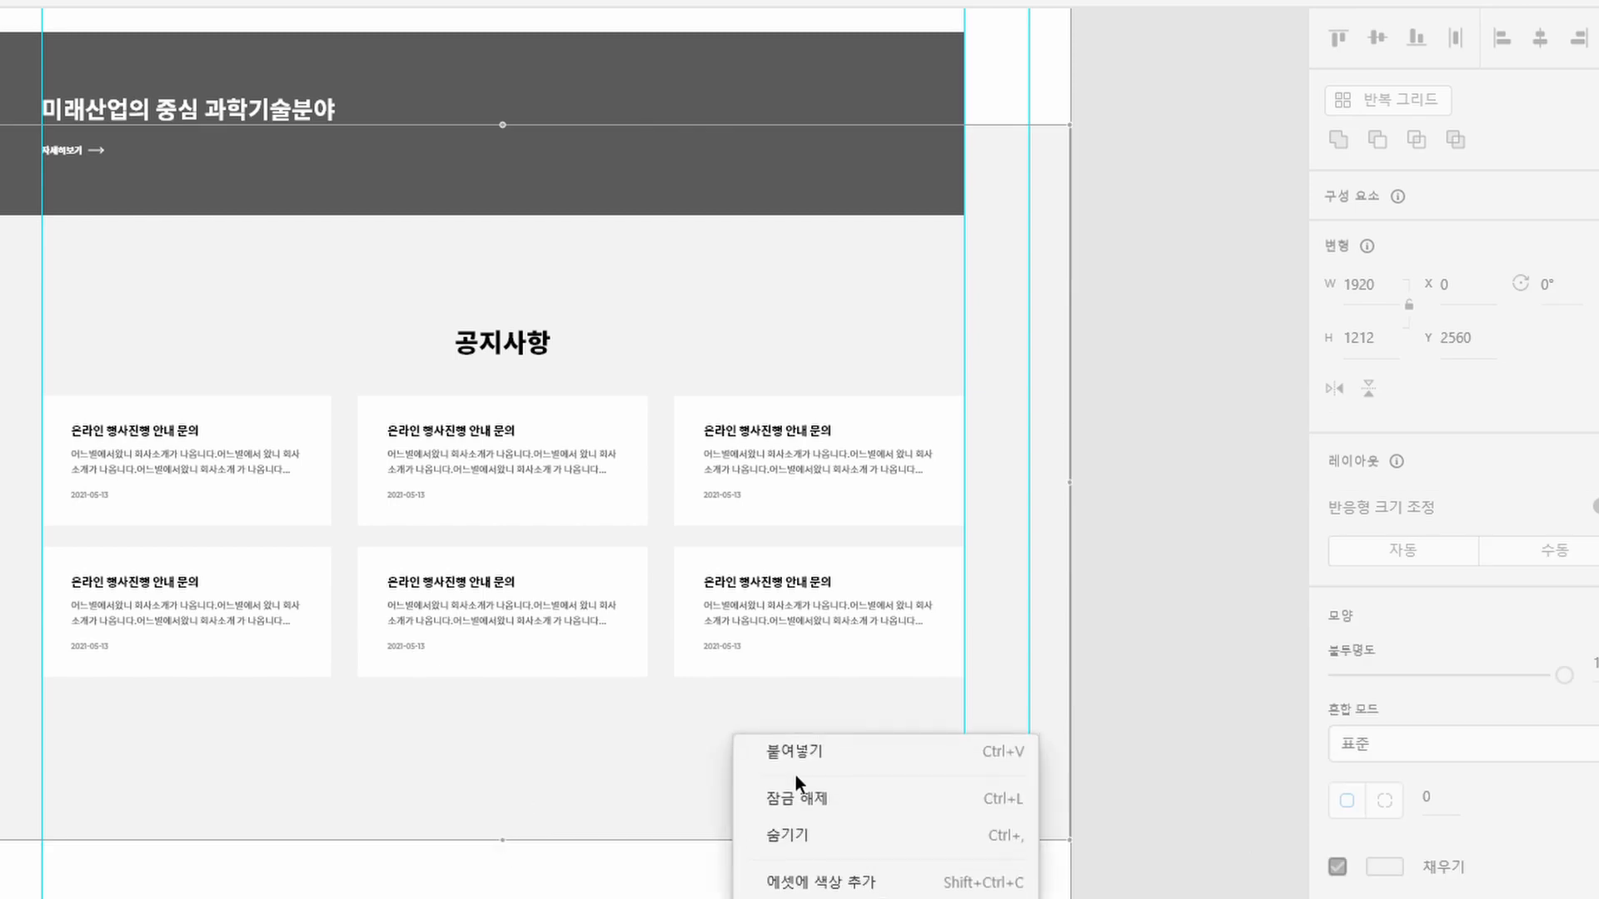
{"action": "left_click", "coordinate": [797, 798]}
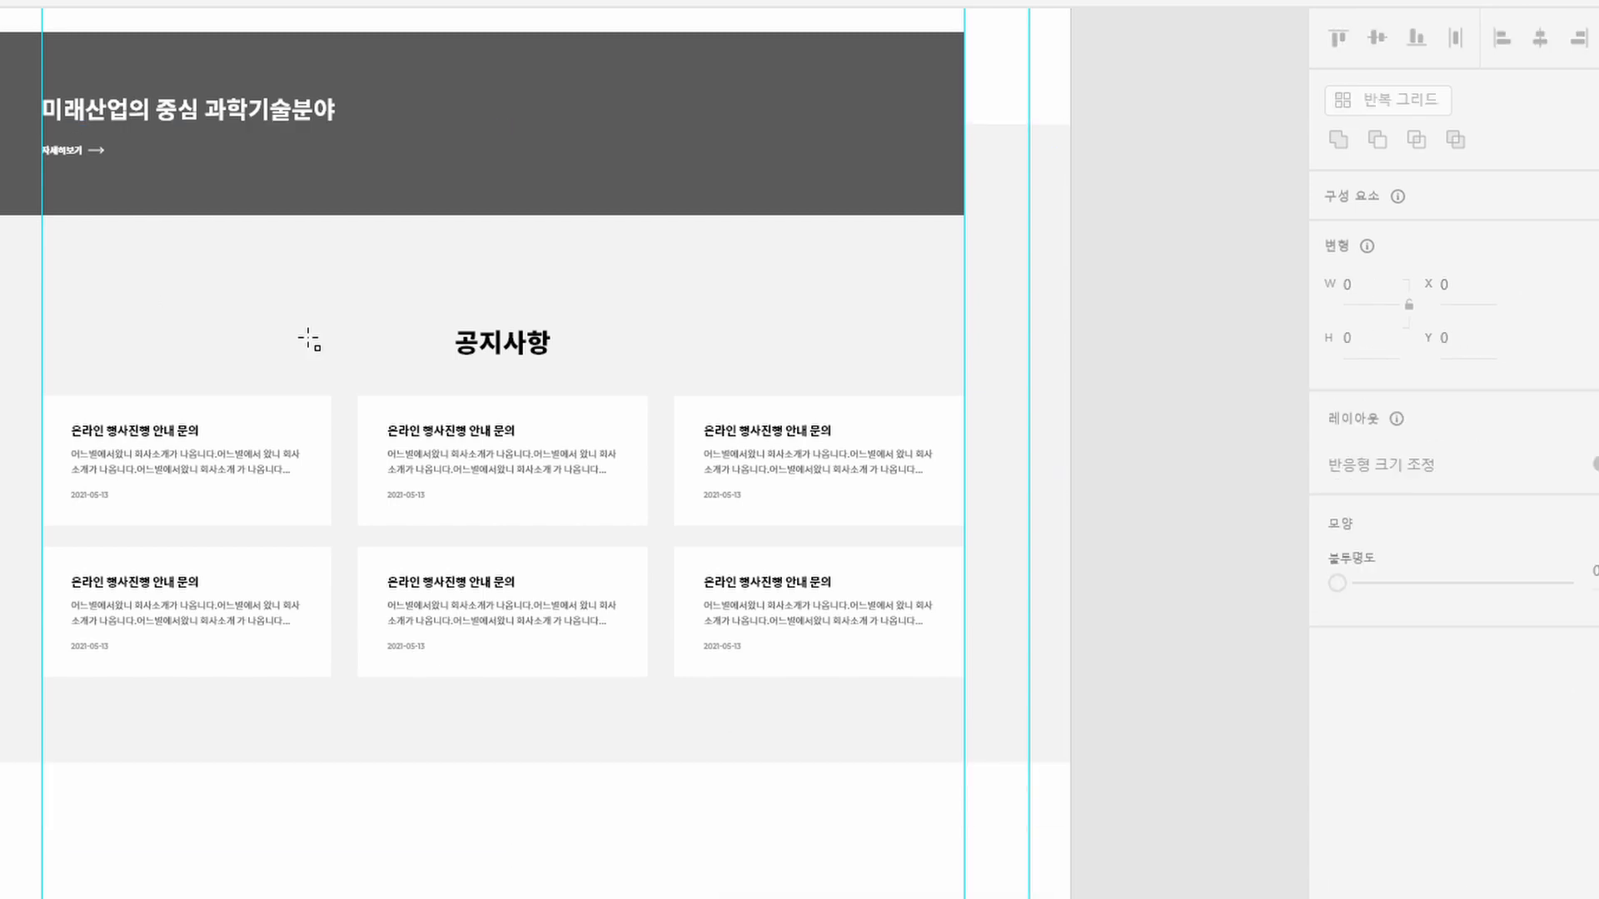
Draw a spacer rectangle about 97 wide beneath the middle lower card and set its height to 180
{"action": "left_click_drag", "start_coordinate": [454, 677], "coordinate": [511, 803]}
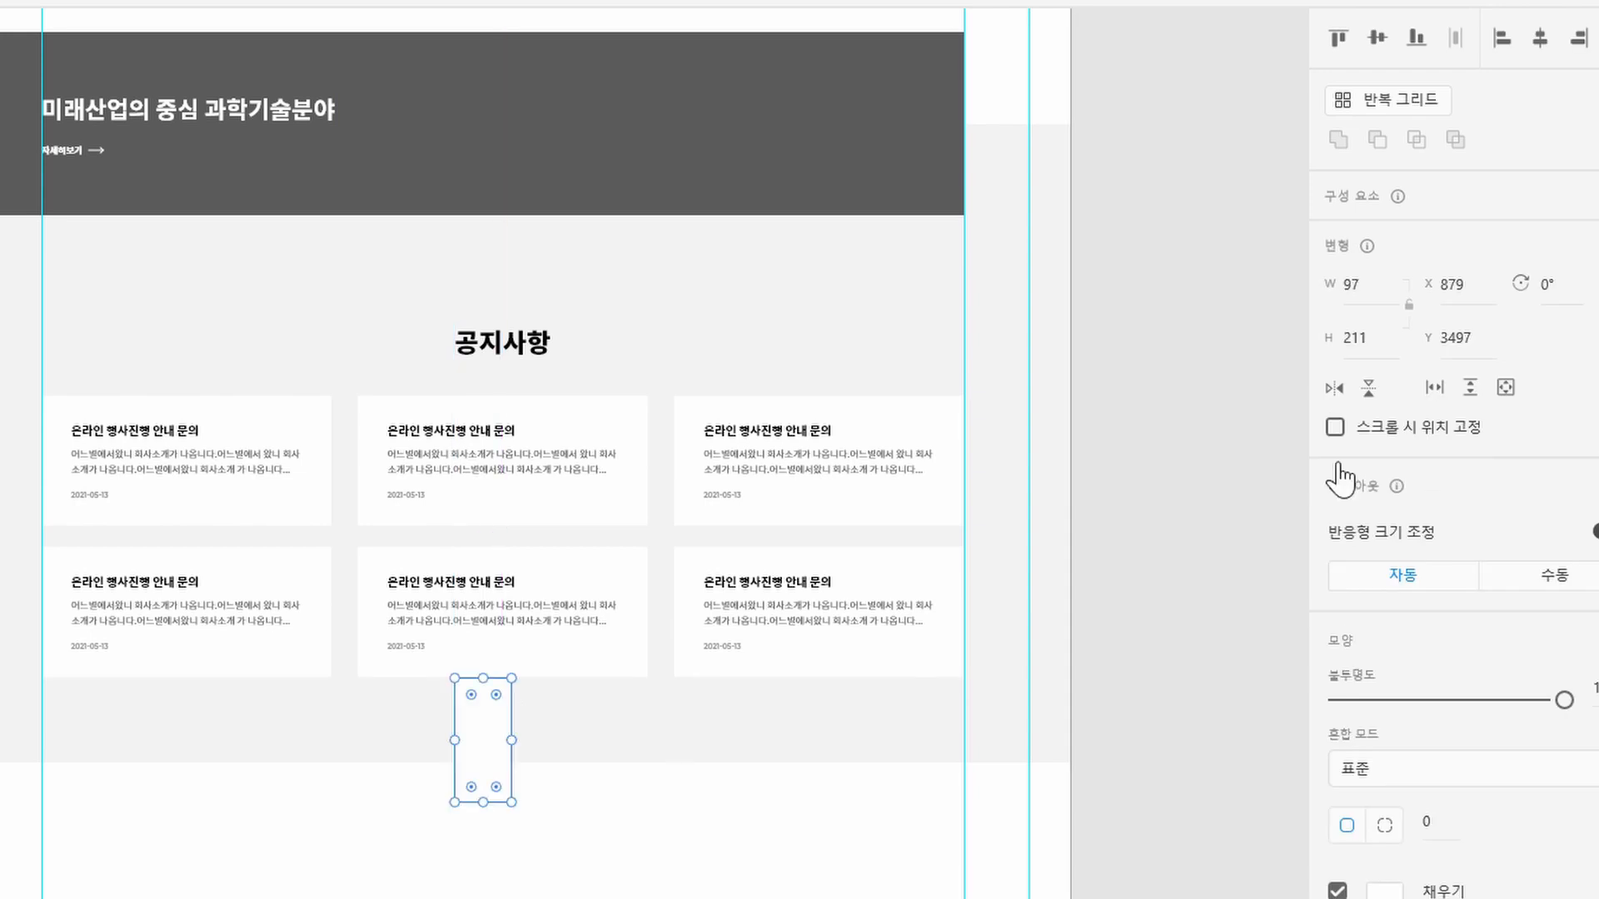
{"action": "key", "text": "Tab"}
{"action": "type", "text": "180"}
{"action": "key", "text": "Return"}
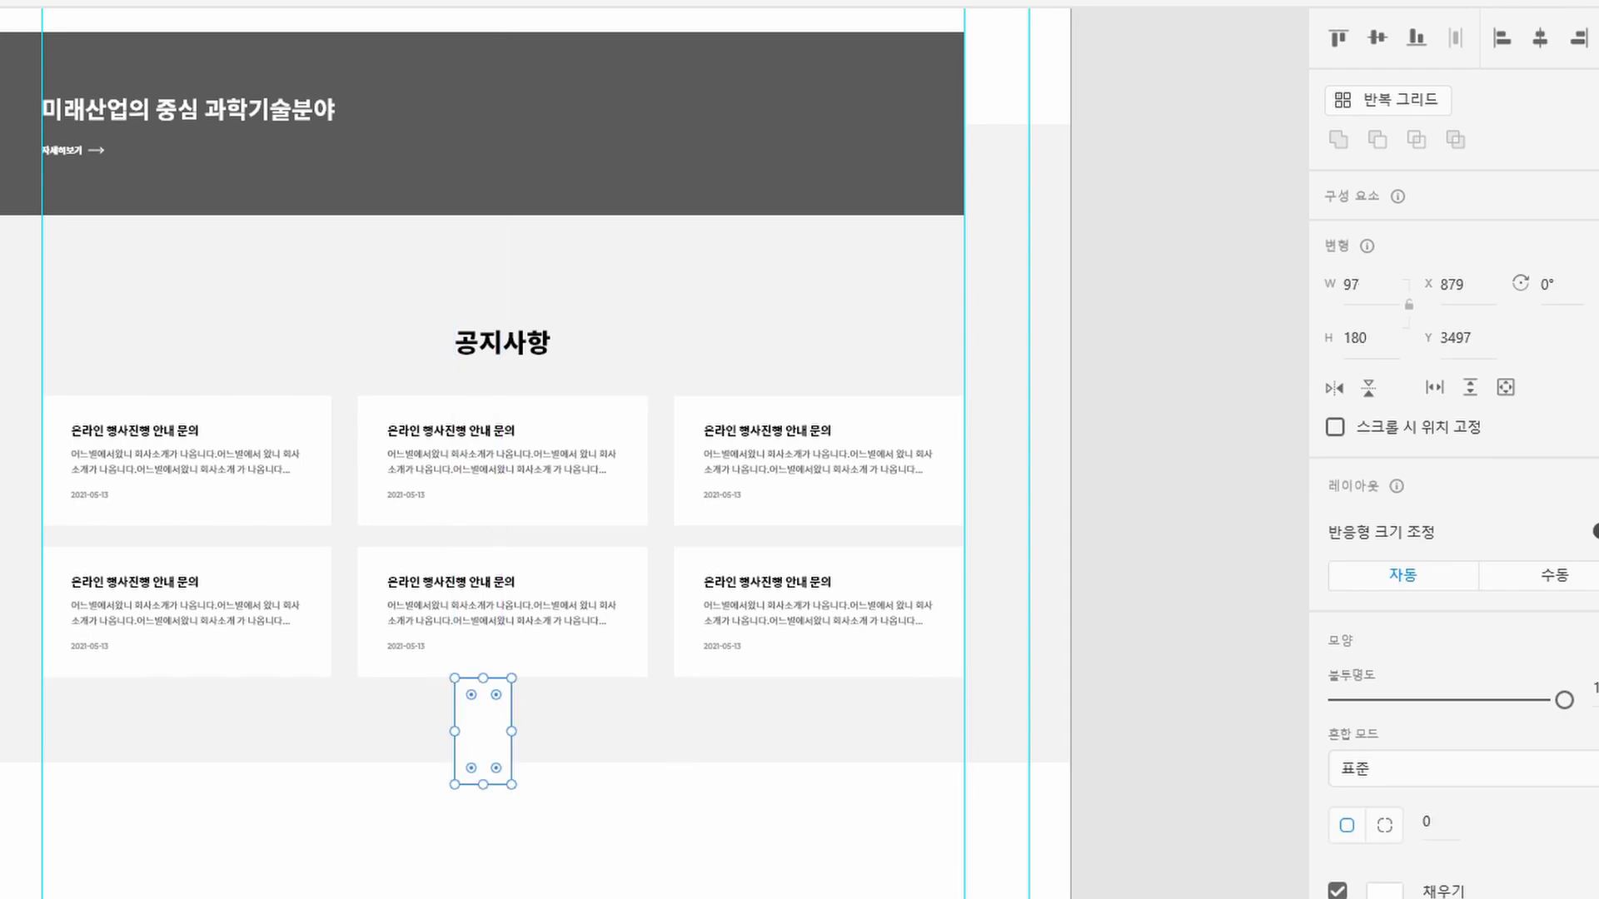
Extend the grey background to the spacer's lower edge for a height of 1117, and delete the spacer
{"action": "left_click", "coordinate": [133, 713]}
{"action": "left_click_drag", "start_coordinate": [487, 766], "coordinate": [500, 784]}
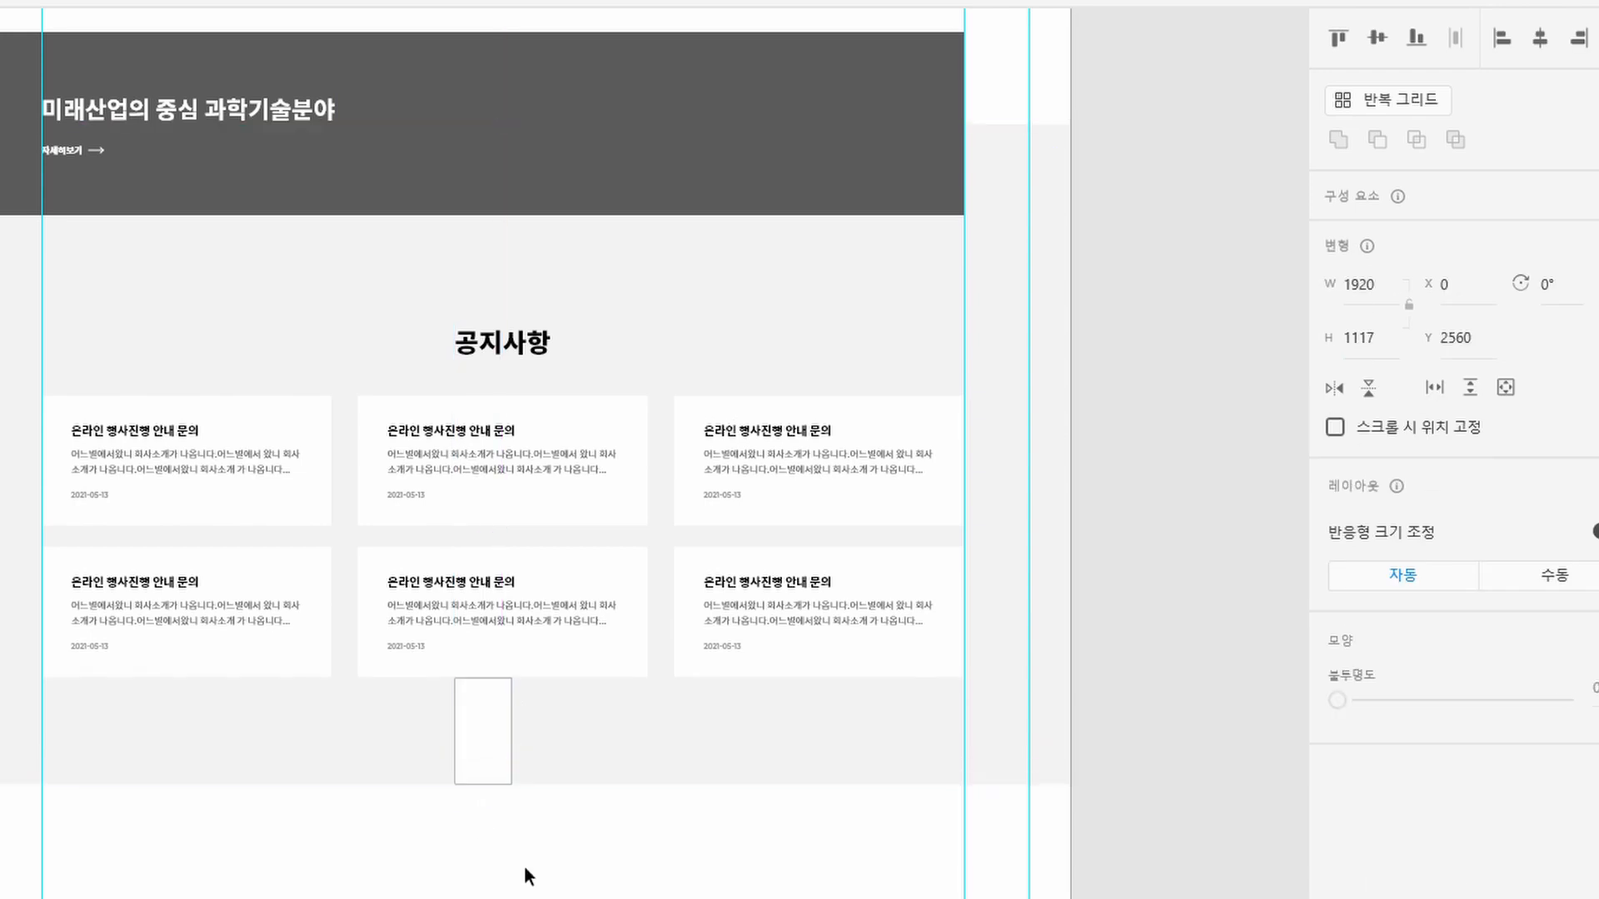
{"action": "left_click", "coordinate": [487, 756]}
{"action": "key", "text": "Delete"}
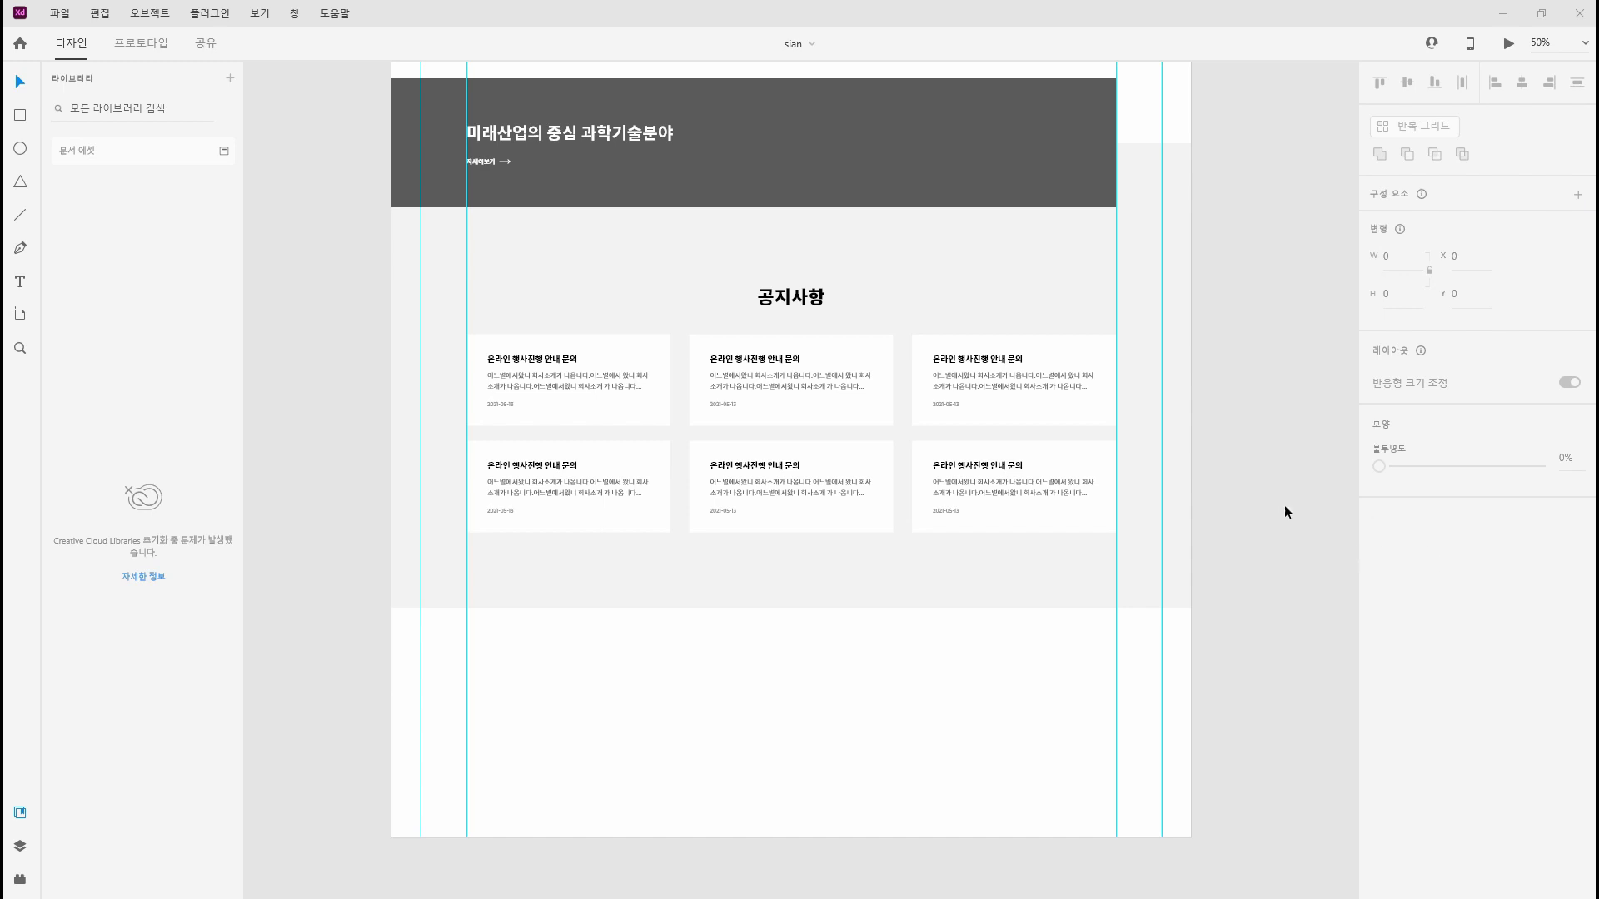
Draw a rectangle over the hero area and fit it to the artboard at X 0, Y 0, 1920 wide and 1080 high
{"action": "scroll", "coordinate": [1285, 512], "scroll_direction": "up", "scroll_amount": 10}
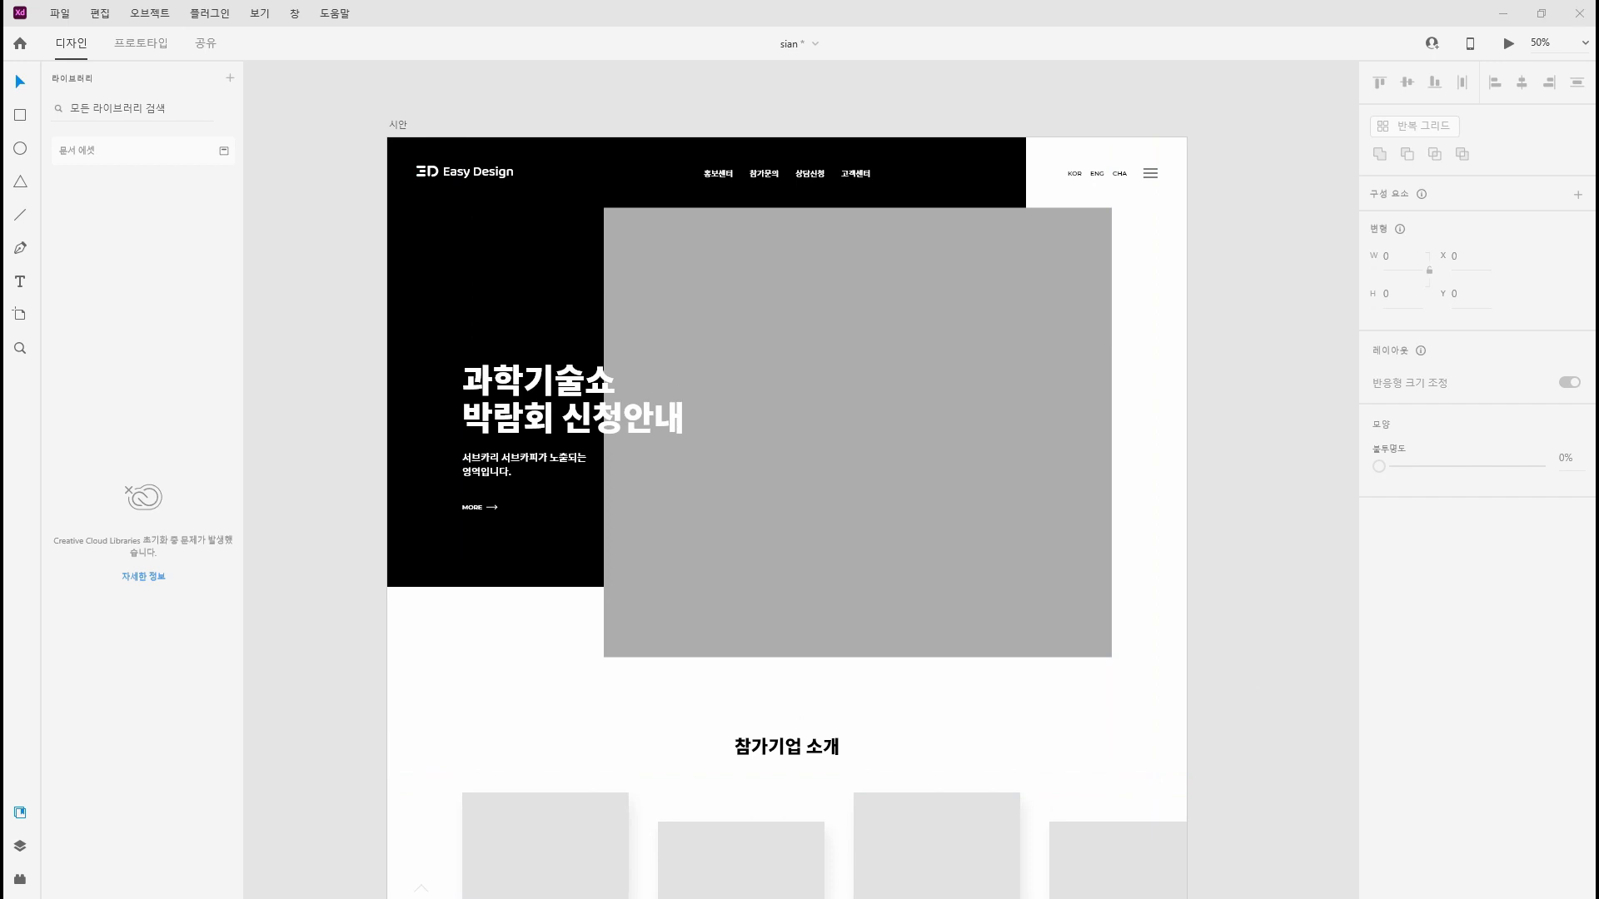
{"action": "left_click", "coordinate": [493, 564]}
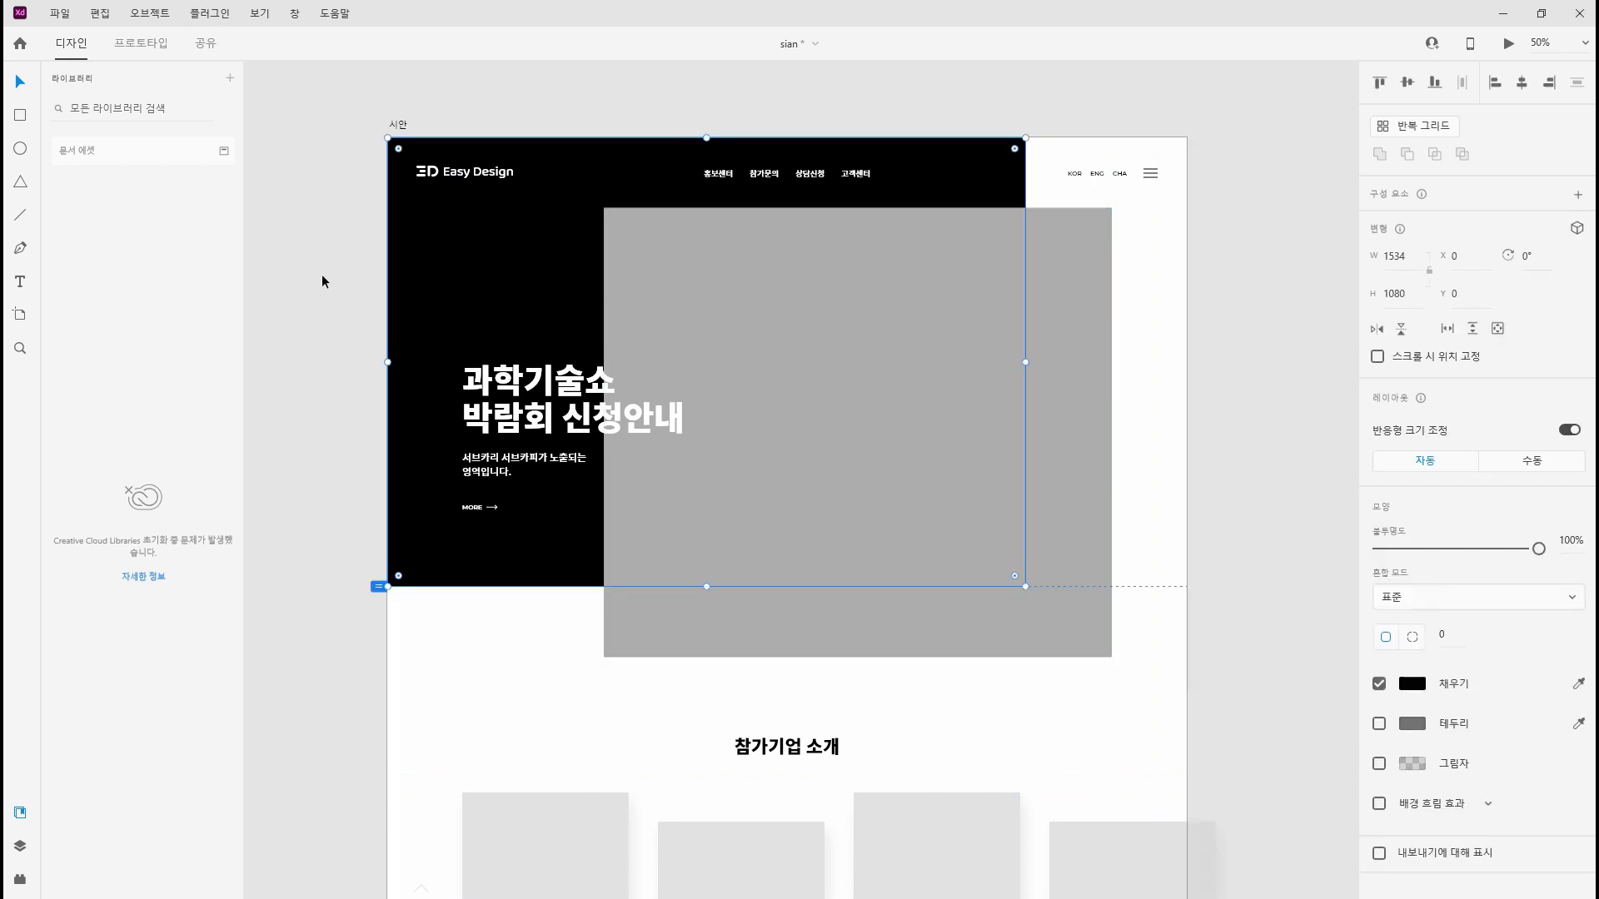
{"action": "key", "text": "r"}
{"action": "left_click_drag", "start_coordinate": [370, 118], "coordinate": [1225, 576]}
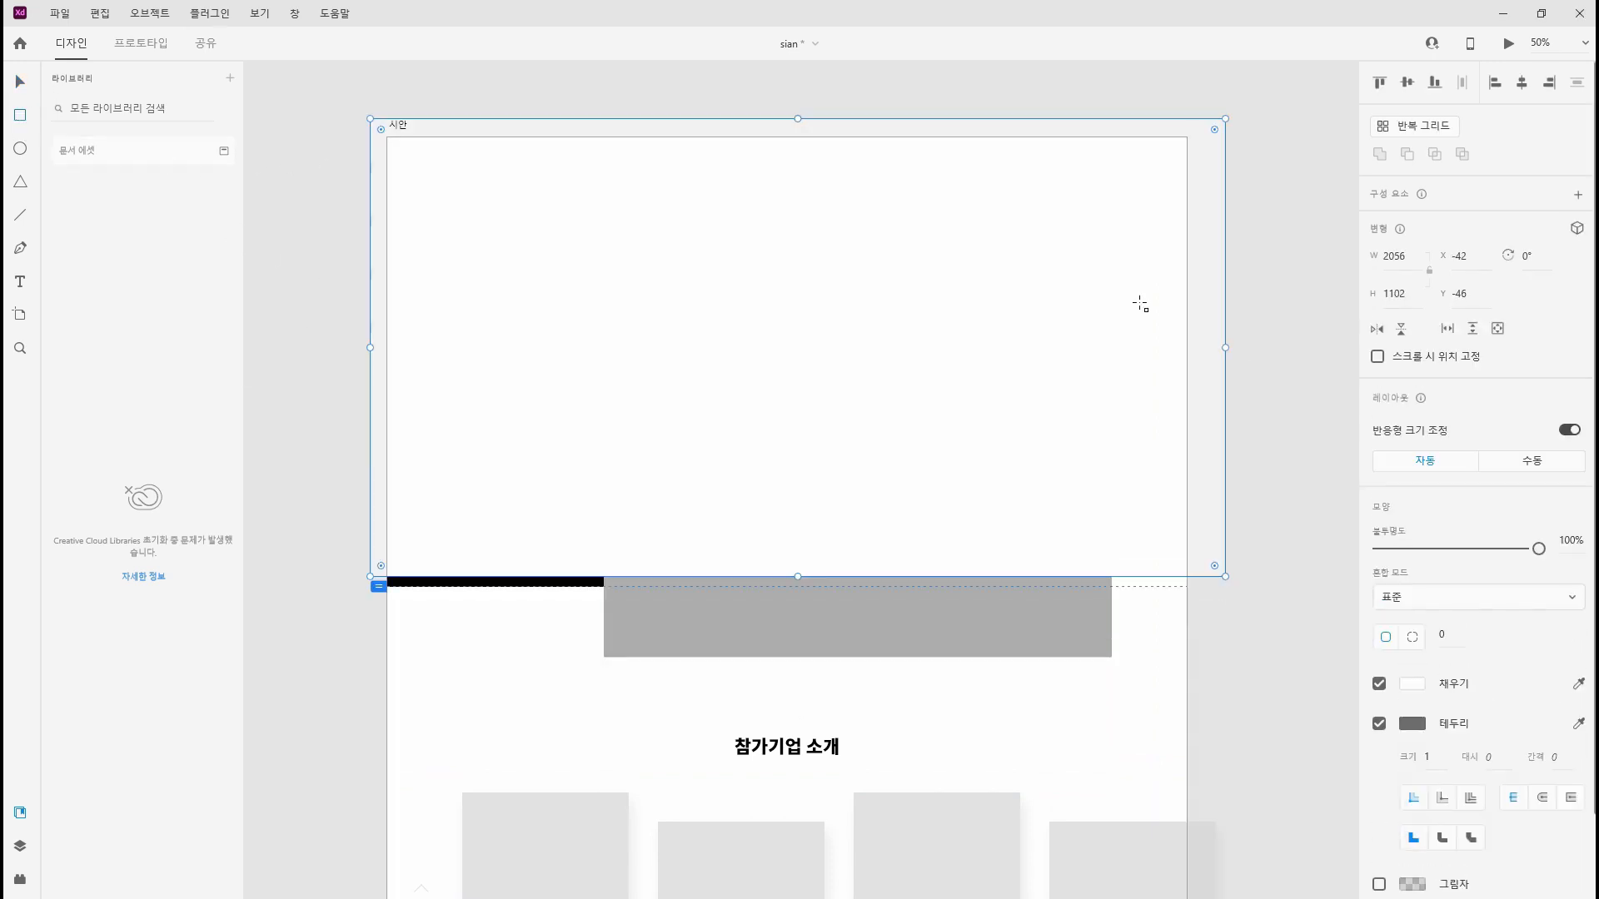
{"action": "left_click", "coordinate": [20, 81]}
{"action": "left_click_drag", "start_coordinate": [1106, 244], "coordinate": [1099, 254]}
{"action": "left_click_drag", "start_coordinate": [792, 129], "coordinate": [792, 137]}
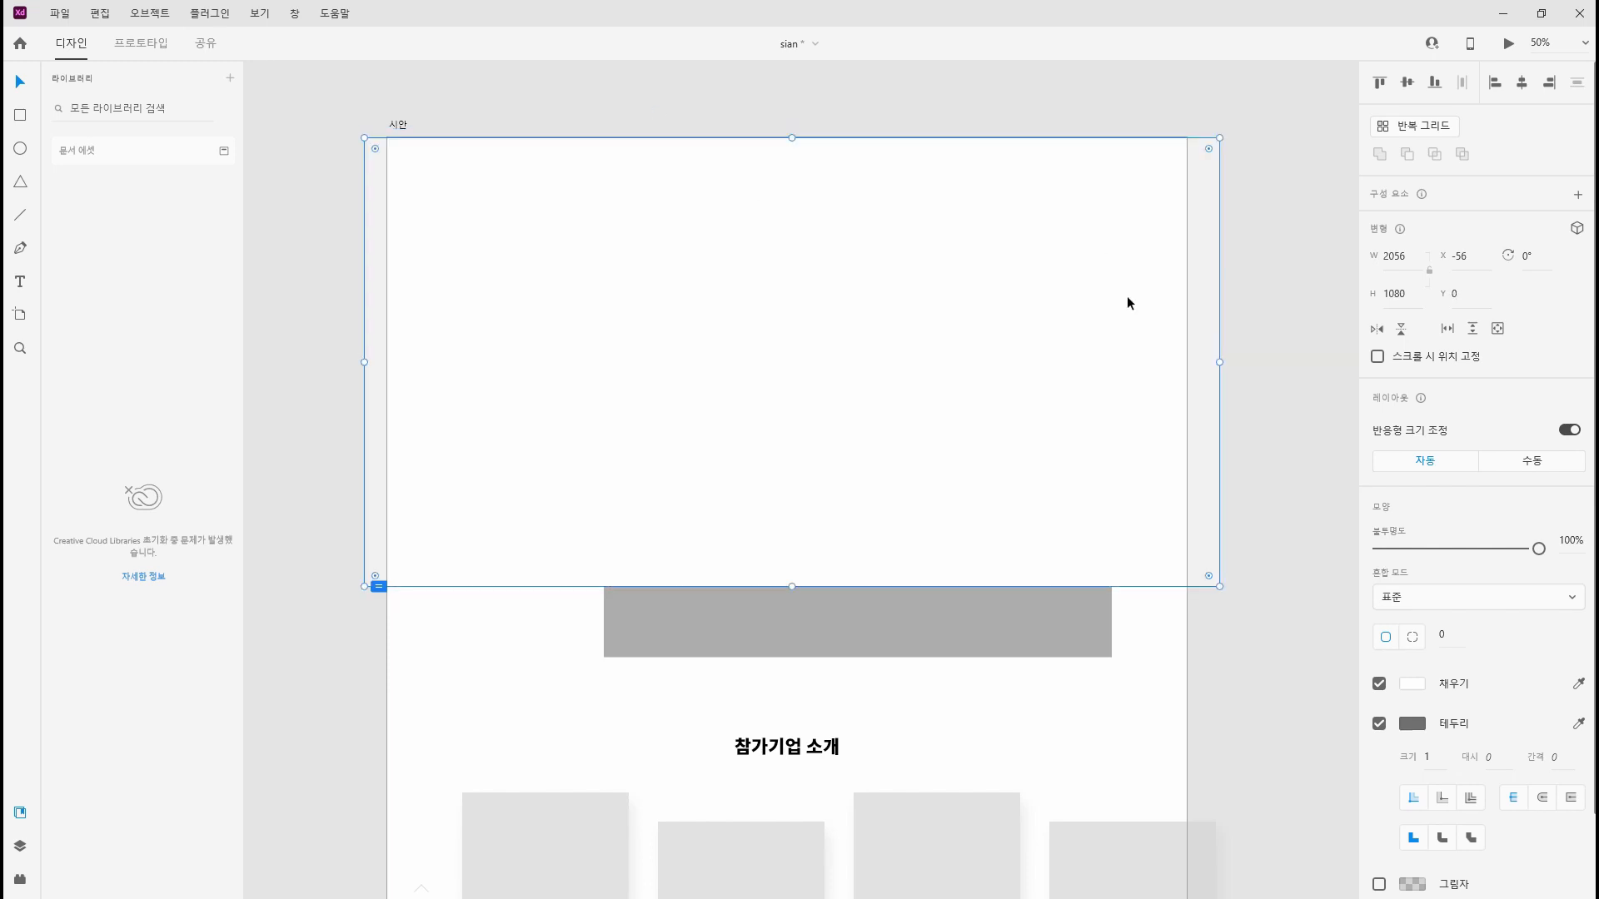
{"action": "left_click_drag", "start_coordinate": [1219, 363], "coordinate": [1186, 363]}
{"action": "left_click_drag", "start_coordinate": [364, 363], "coordinate": [386, 363]}
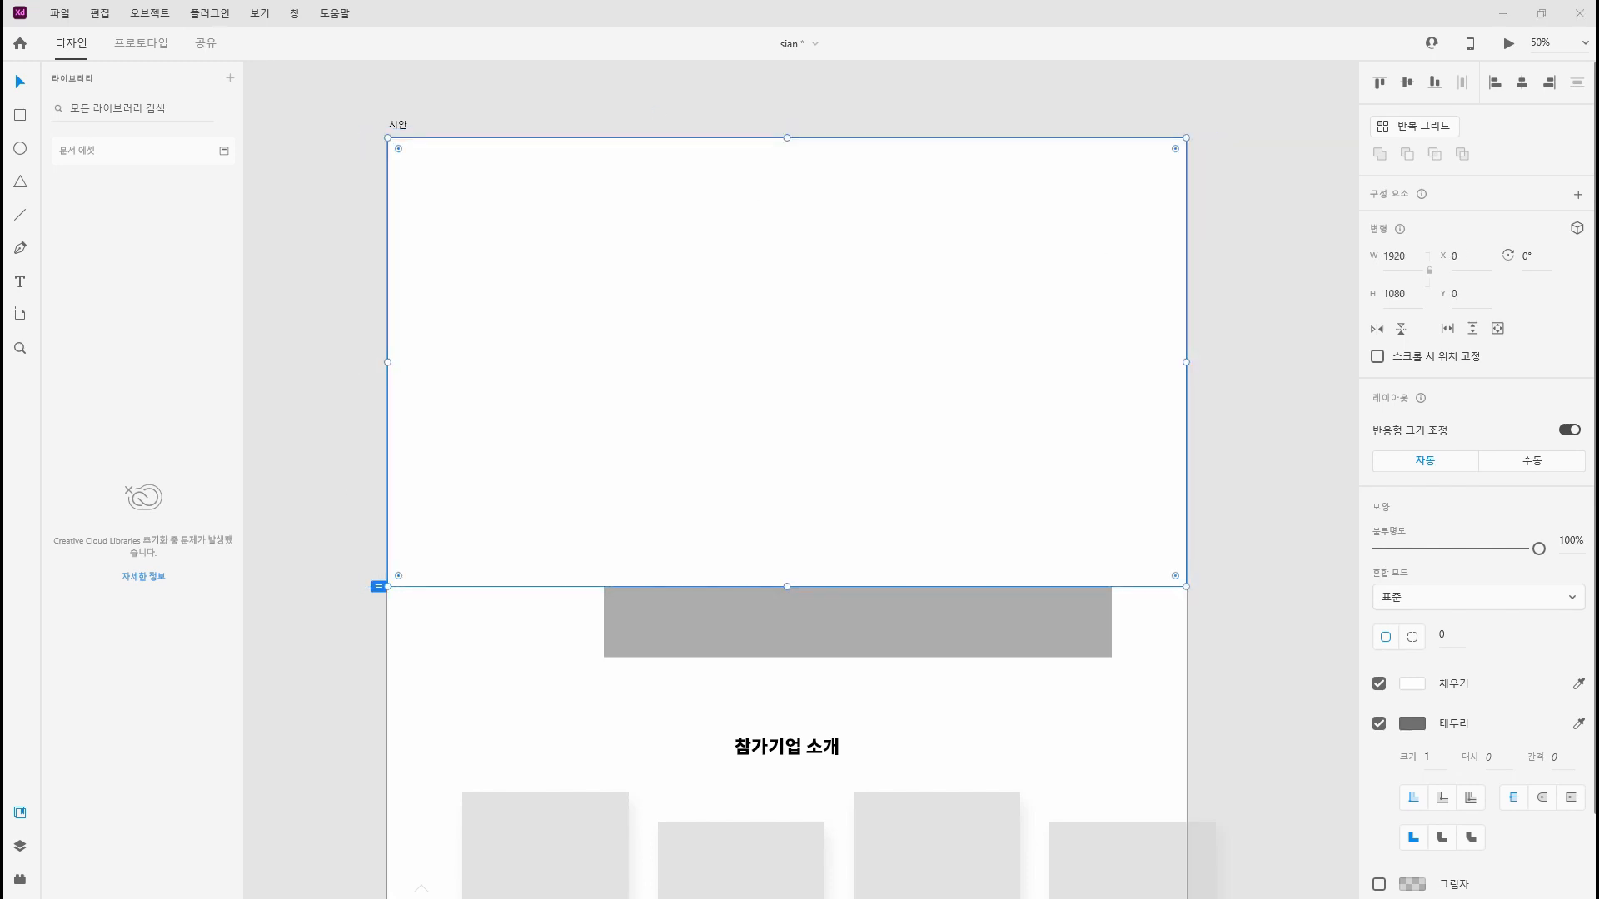
Remove the new hero rectangle's border and fill it with #F2F2F2
{"action": "left_click", "coordinate": [1379, 723]}
{"action": "left_click", "coordinate": [1412, 684]}
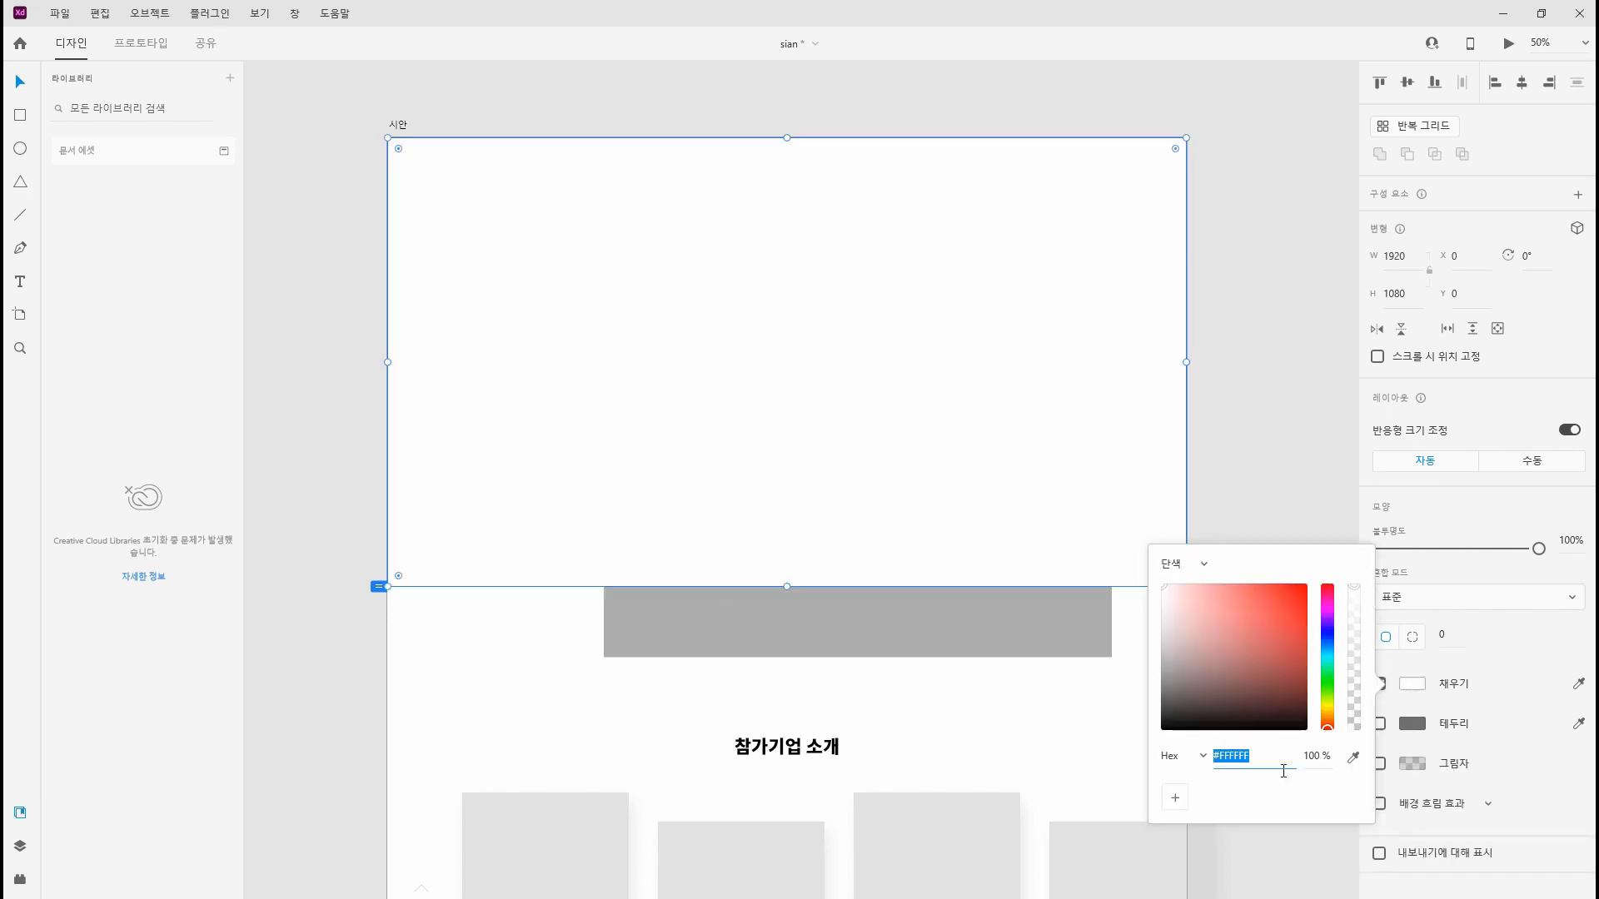
{"action": "type", "text": "f2f2f2"}
{"action": "key", "text": "Return"}
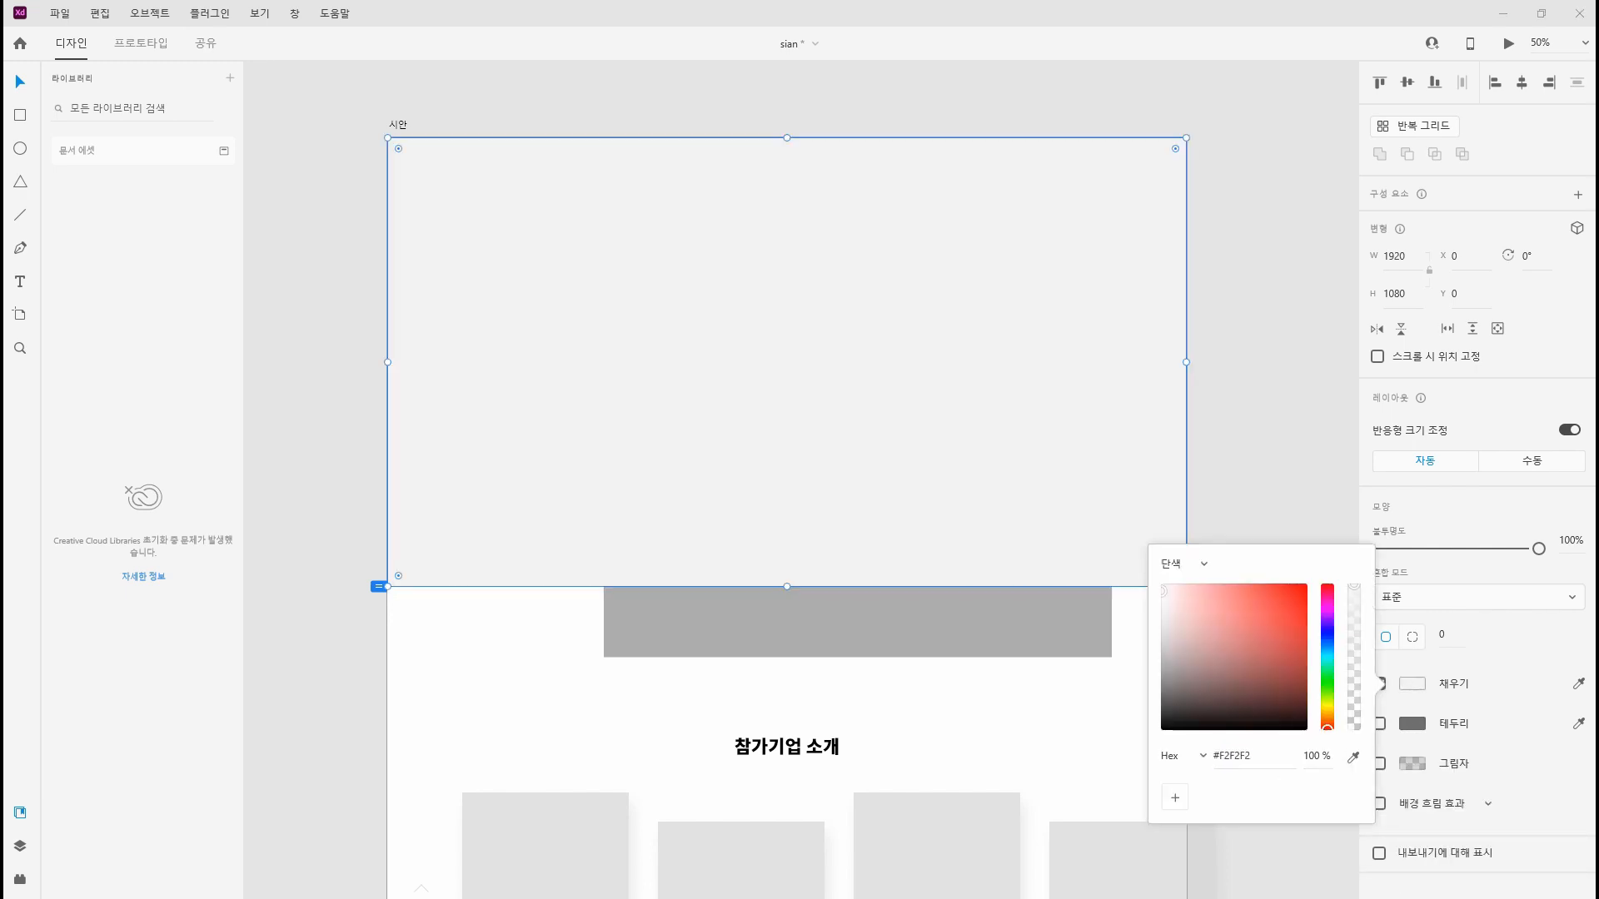
Send the light grey hero rectangle to the back, behind the black panel, image block and header elements
{"action": "left_click", "coordinate": [1249, 250]}
{"action": "left_click", "coordinate": [1133, 193]}
{"action": "key", "text": "ctrl+shift+["}
{"action": "left_click", "coordinate": [1250, 193]}
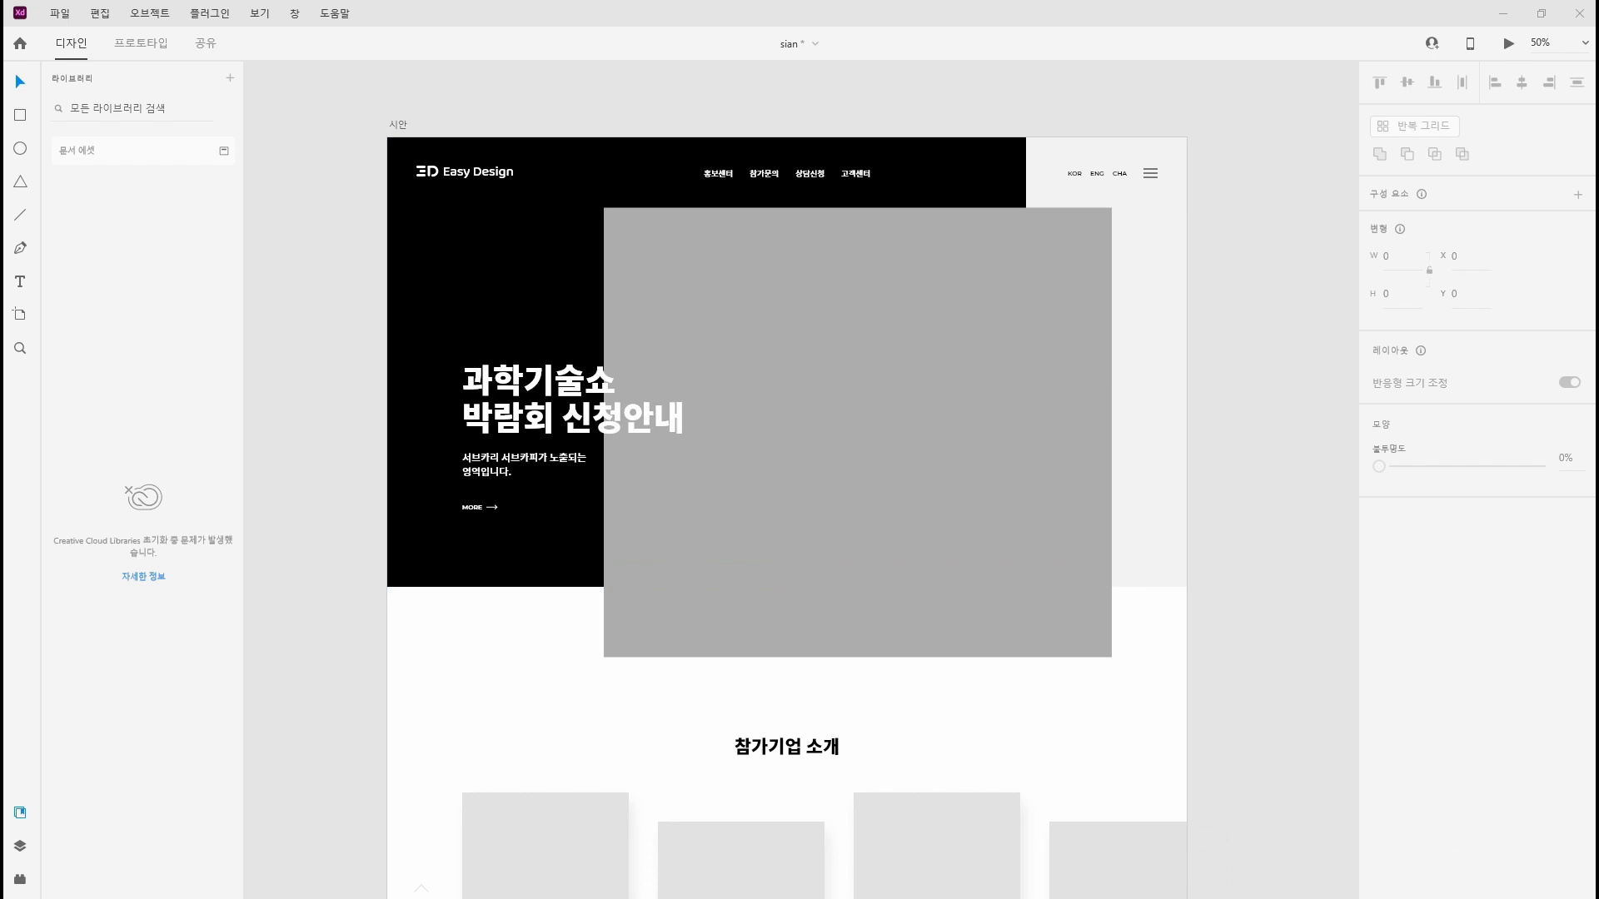
Add an all-caps "SCROLL" label in Montserrat Bold, size 12, on the light grey strip beside the hero image block
{"action": "key", "text": "ctrl+1"}
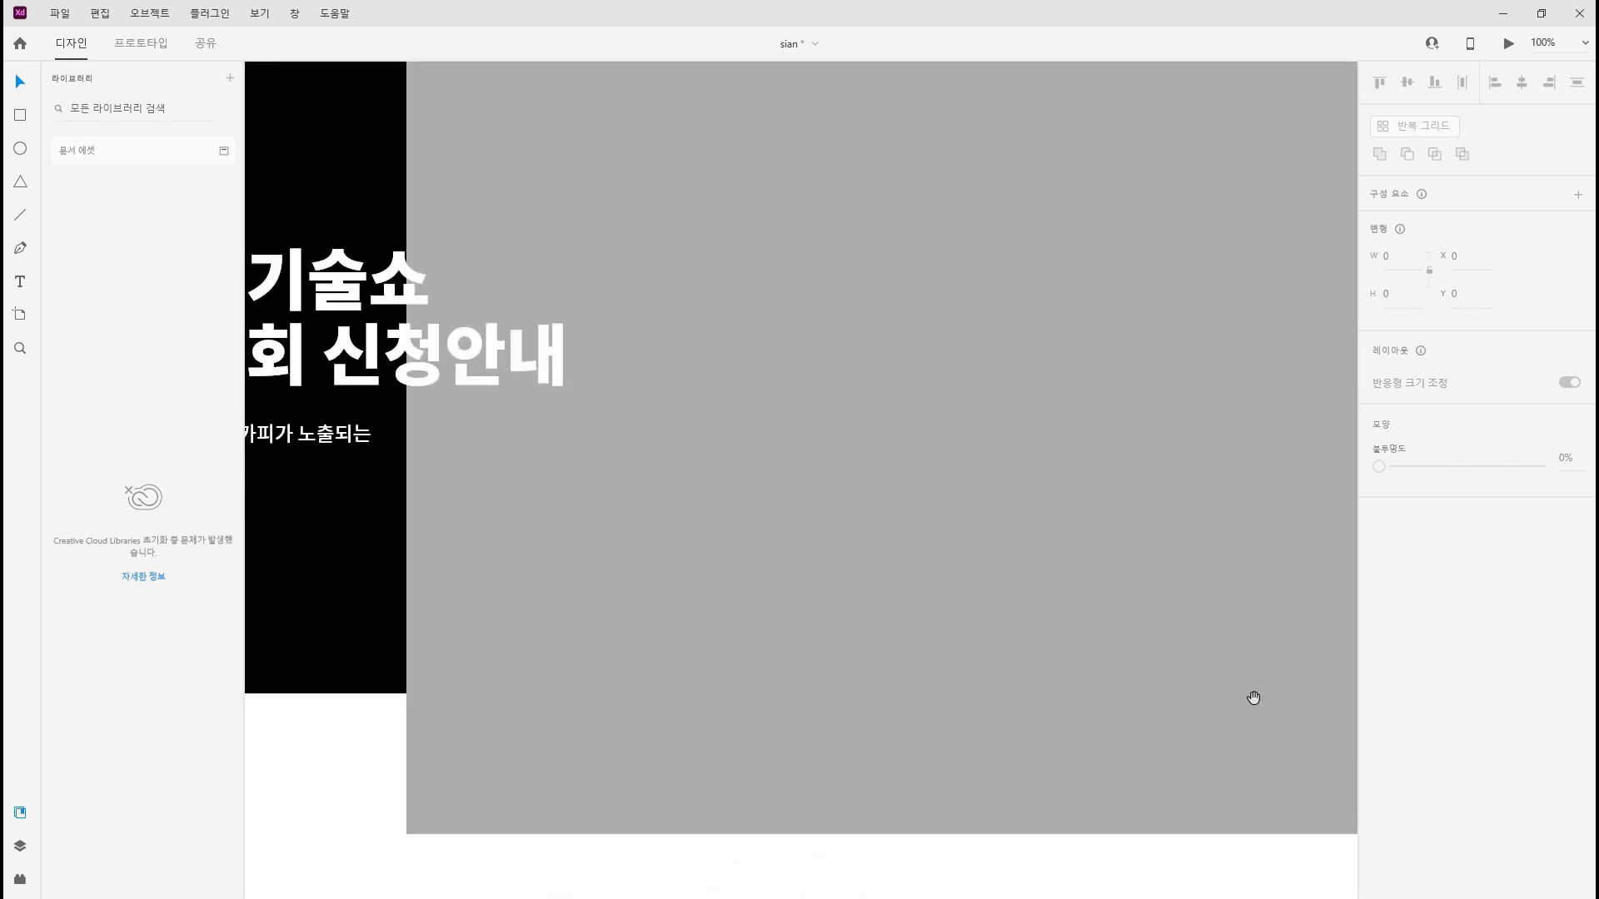
{"action": "left_click_drag", "start_coordinate": [1253, 696], "coordinate": [744, 721]}
{"action": "left_click", "coordinate": [22, 282]}
{"action": "left_click", "coordinate": [960, 564]}
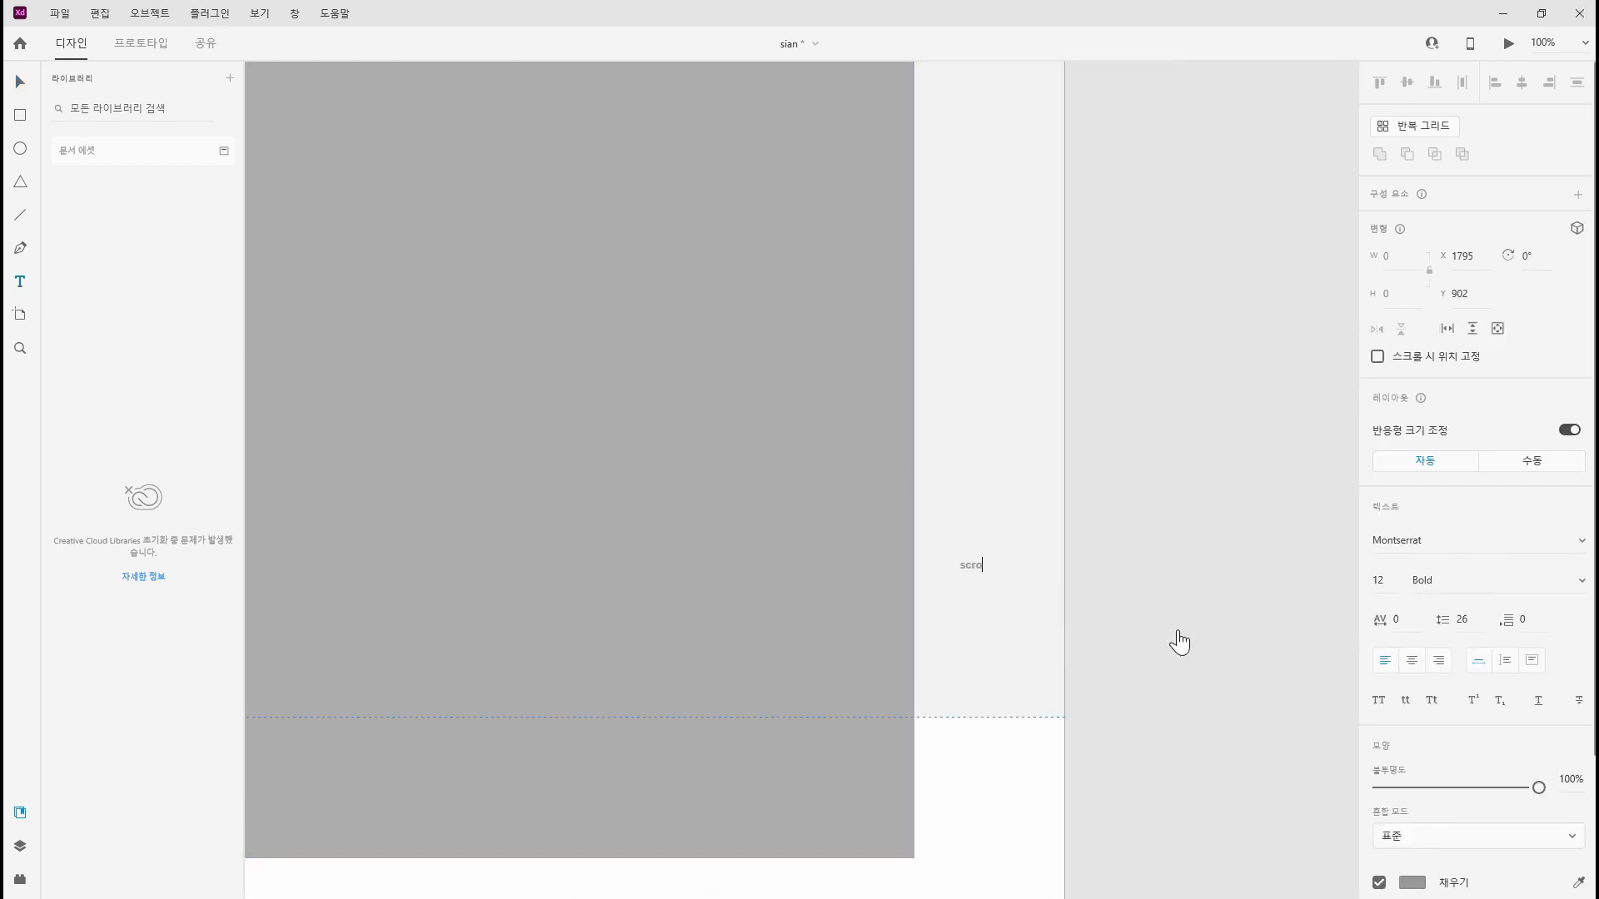
{"action": "left_click", "coordinate": [1379, 701]}
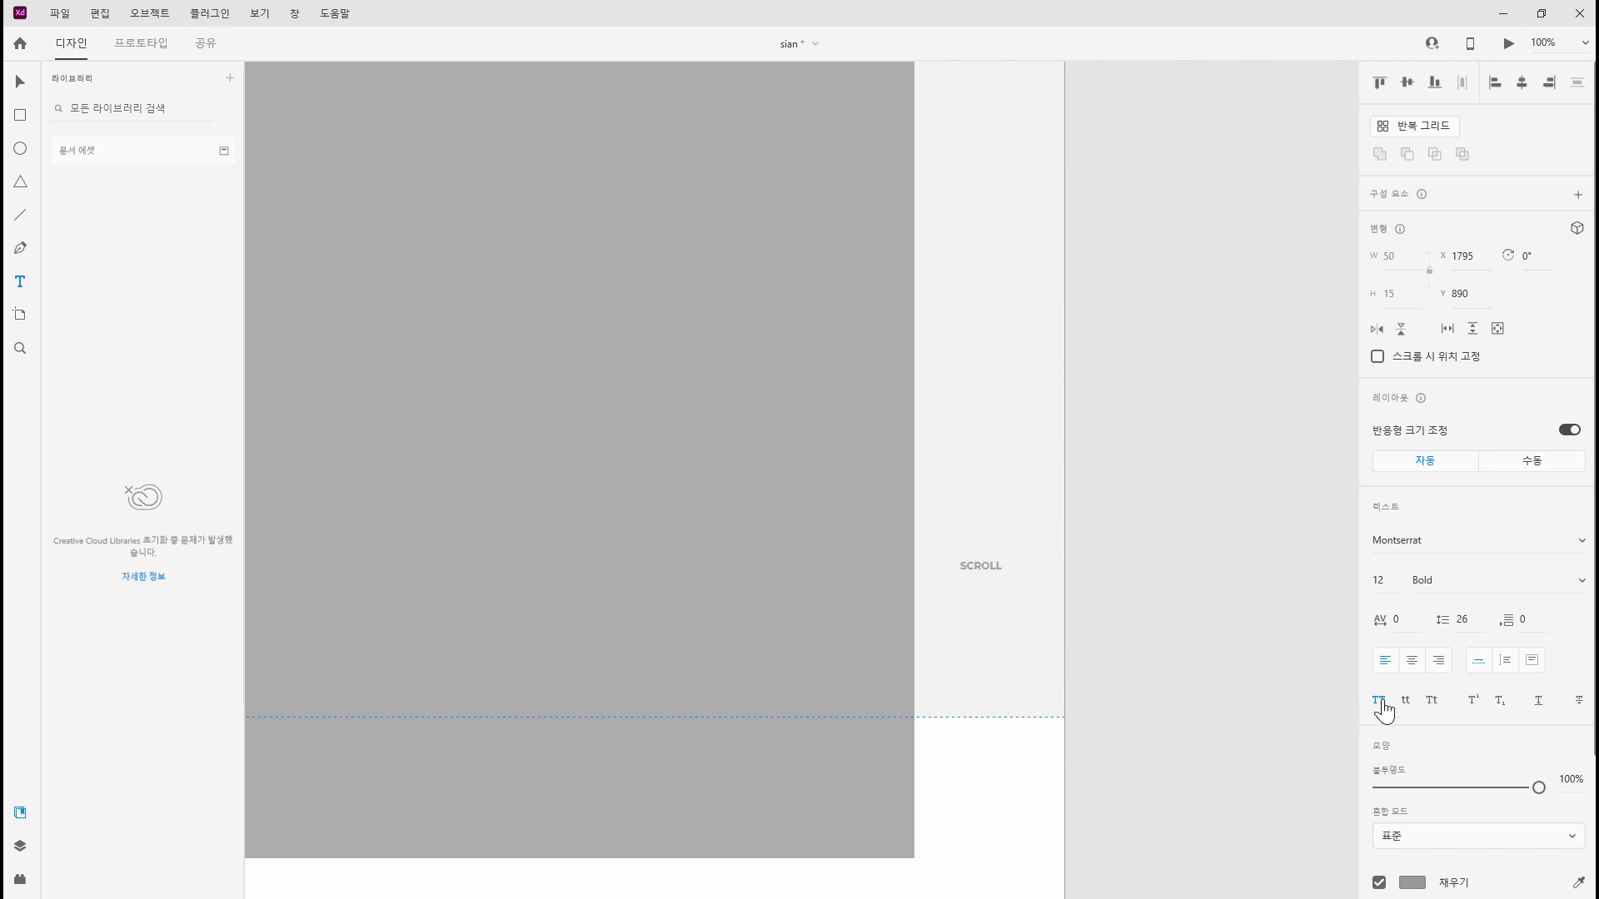
{"action": "left_click", "coordinate": [1411, 883]}
{"action": "left_click", "coordinate": [1248, 576]}
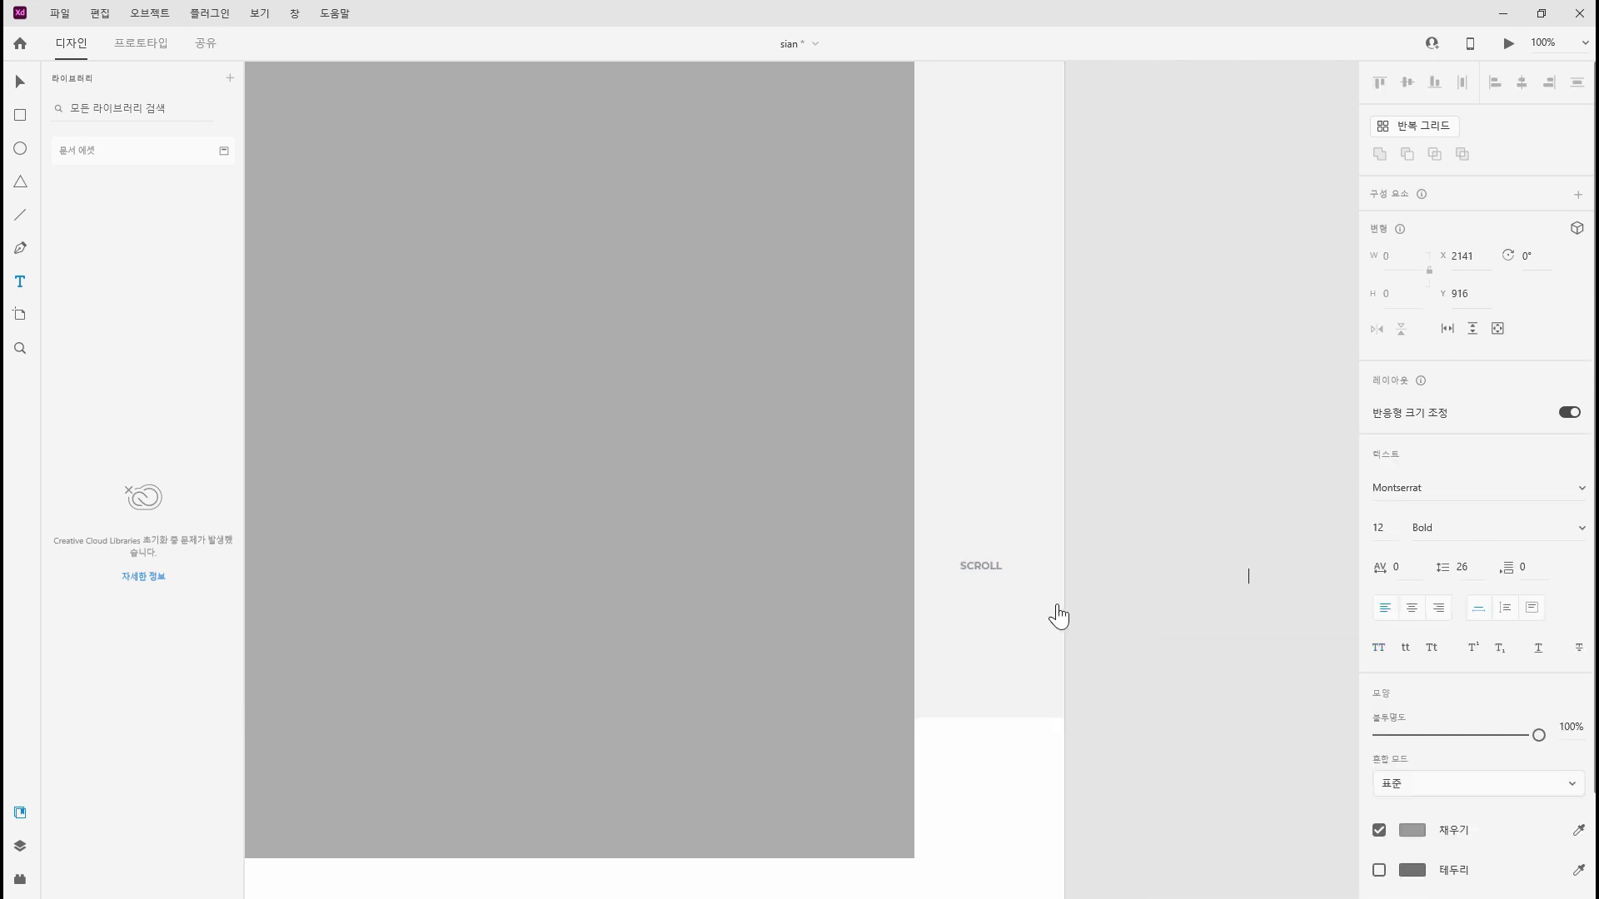
Draw a helper rectangle spanning the strip between the image block and artboard edge, and centre the SCROLL label horizontally in that strip
{"action": "left_click", "coordinate": [990, 569]}
{"action": "left_click", "coordinate": [17, 84]}
{"action": "left_click_drag", "start_coordinate": [1233, 439], "coordinate": [1083, 673]}
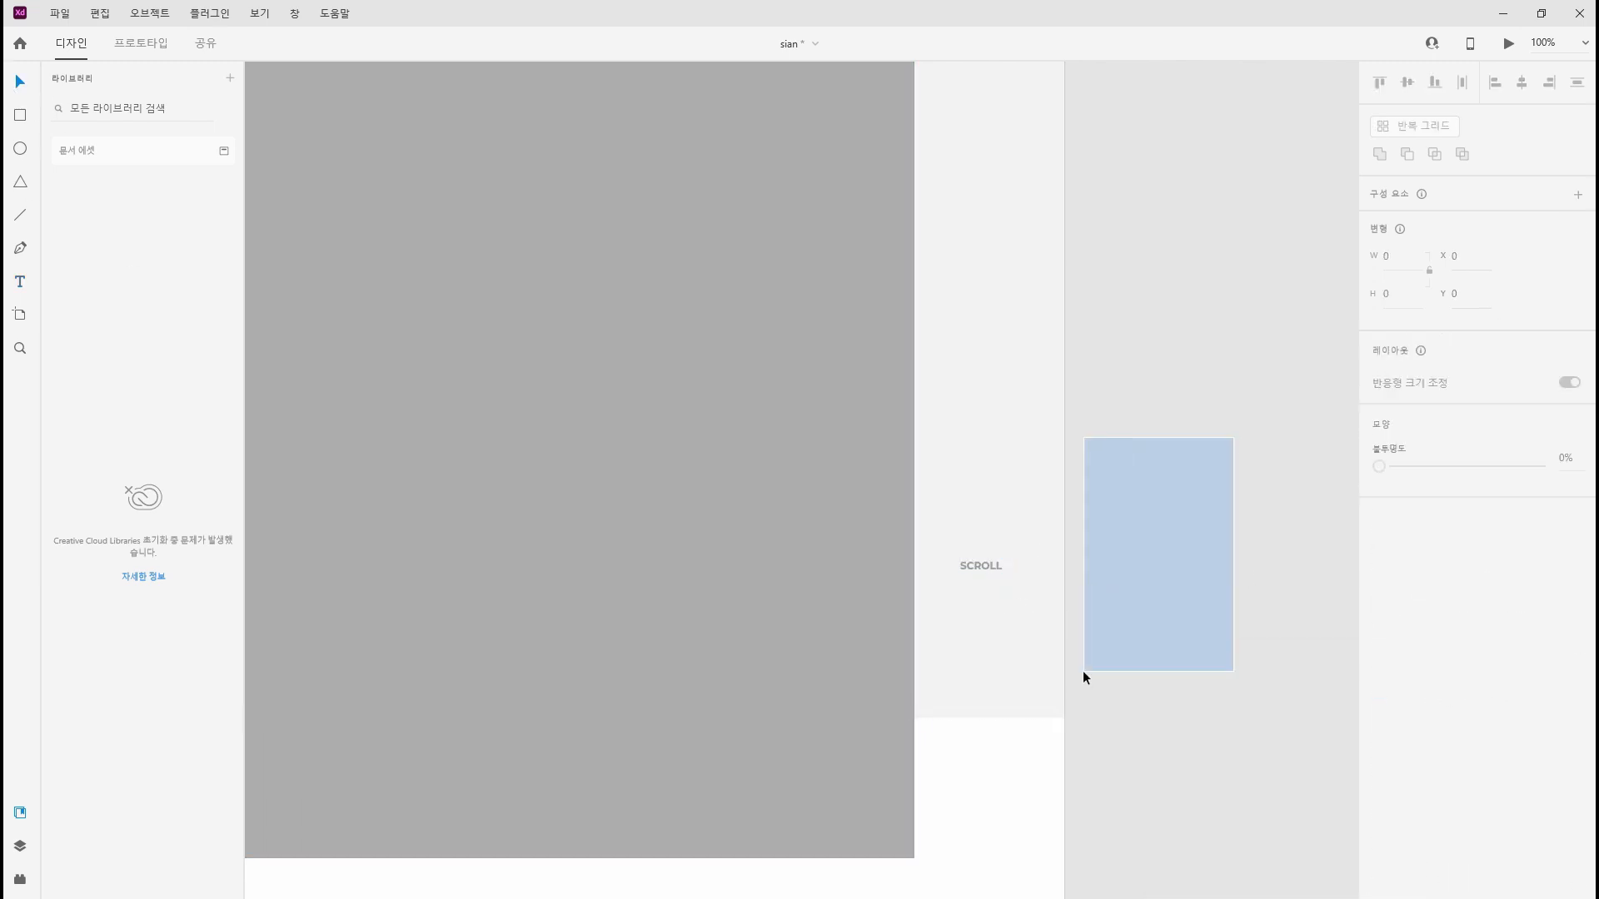
{"action": "left_click_drag", "start_coordinate": [985, 567], "coordinate": [988, 592]}
{"action": "key", "text": "r"}
{"action": "left_click_drag", "start_coordinate": [915, 217], "coordinate": [1064, 349]}
{"action": "left_click_drag", "start_coordinate": [981, 592], "coordinate": [990, 670]}
{"action": "left_click", "coordinate": [1157, 575]}
Draw a 70 px tall vertical line below the SCROLL label and set its border colour to #999
{"action": "left_click", "coordinate": [21, 217]}
{"action": "left_click", "coordinate": [1397, 305]}
{"action": "type", "text": "70"}
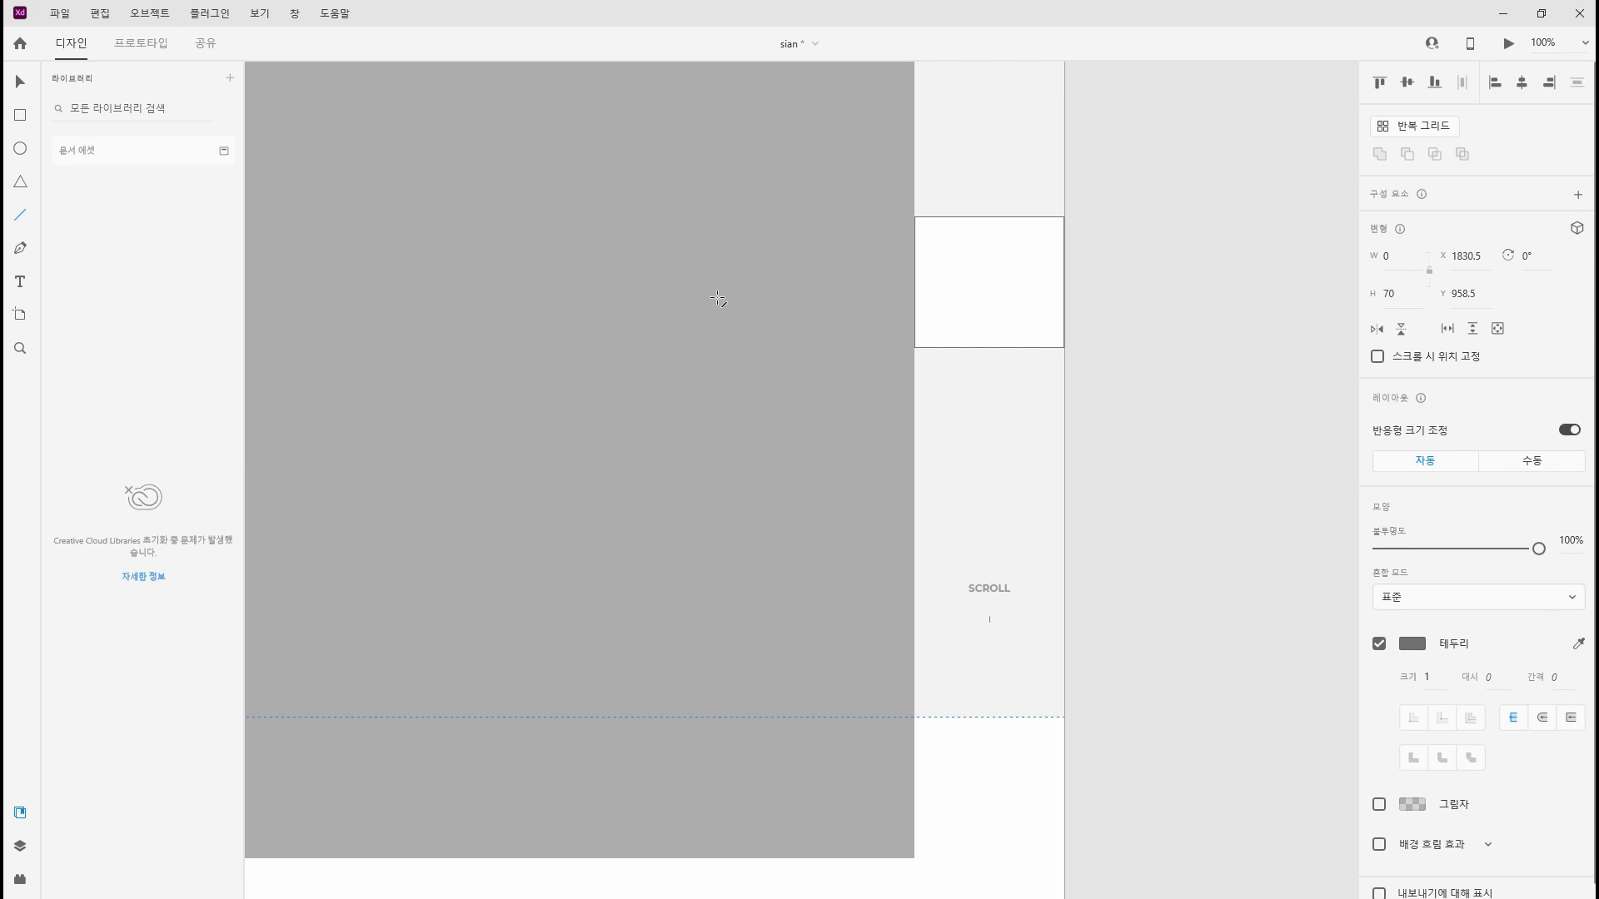
{"action": "left_click", "coordinate": [20, 81]}
{"action": "key", "text": "Return"}
{"action": "left_click", "coordinate": [1409, 645]}
{"action": "type", "text": "999"}
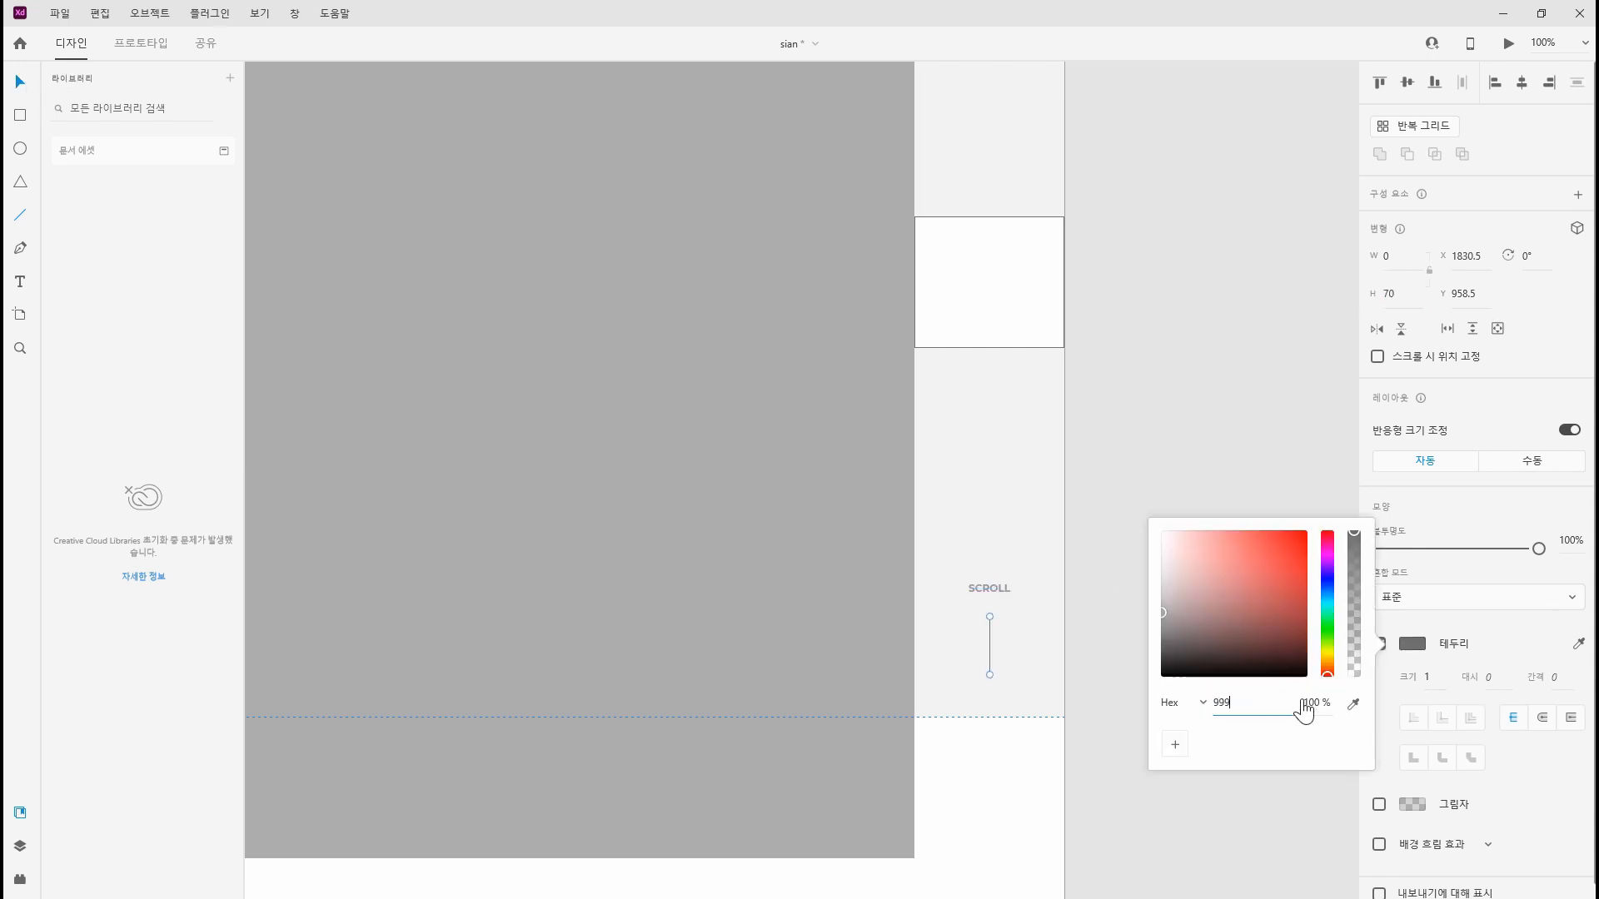
{"action": "key", "text": "Return"}
Move the SCROLL label slightly closer to the line and centre both horizontally with the helper rectangle
{"action": "mouse_move", "coordinate": [991, 589]}
{"action": "left_mouse_down"}
{"action": "mouse_move", "coordinate": [992, 613]}
{"action": "mouse_move", "coordinate": [992, 595]}
{"action": "left_mouse_up"}
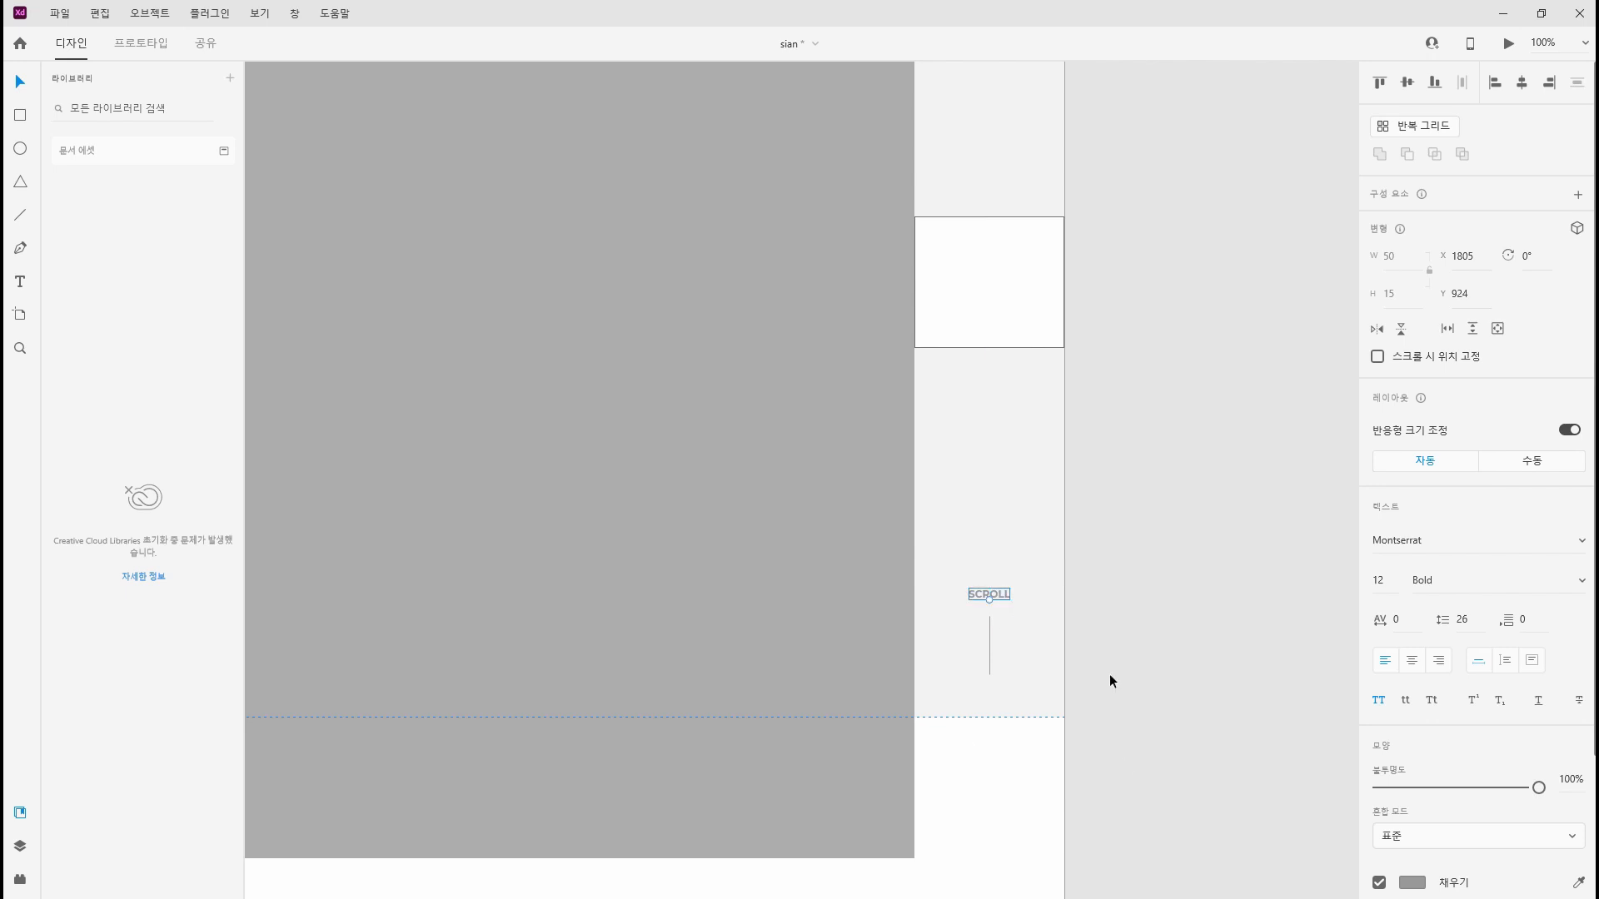
{"action": "left_click", "coordinate": [989, 656], "text": "shift"}
{"action": "left_click", "coordinate": [999, 329], "text": "shift"}
{"action": "left_click", "coordinate": [1519, 84]}
{"action": "left_click", "coordinate": [1146, 493]}
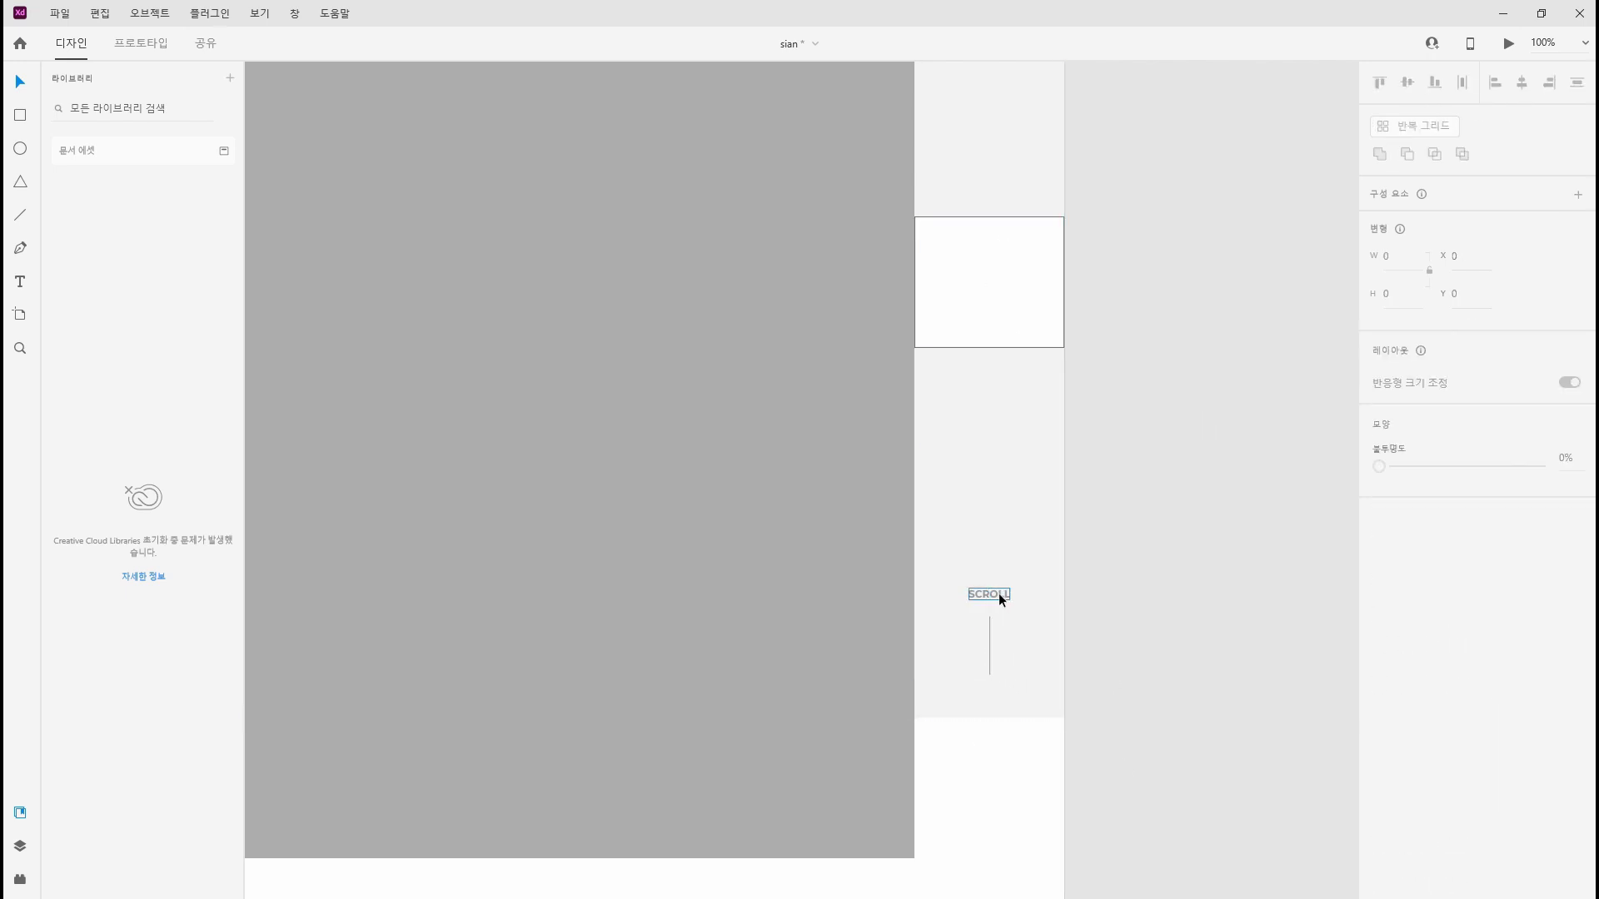
Group the SCROLL label with its line and move the group down to the light grey strip's lower edge
{"action": "left_click", "coordinate": [1000, 596]}
{"action": "left_click", "coordinate": [990, 651], "text": "shift"}
{"action": "key", "text": "ctrl+g"}
{"action": "left_click_drag", "start_coordinate": [996, 601], "coordinate": [997, 644]}
{"action": "left_click", "coordinate": [1199, 527]}
{"action": "key", "text": "ctrl+minus"}
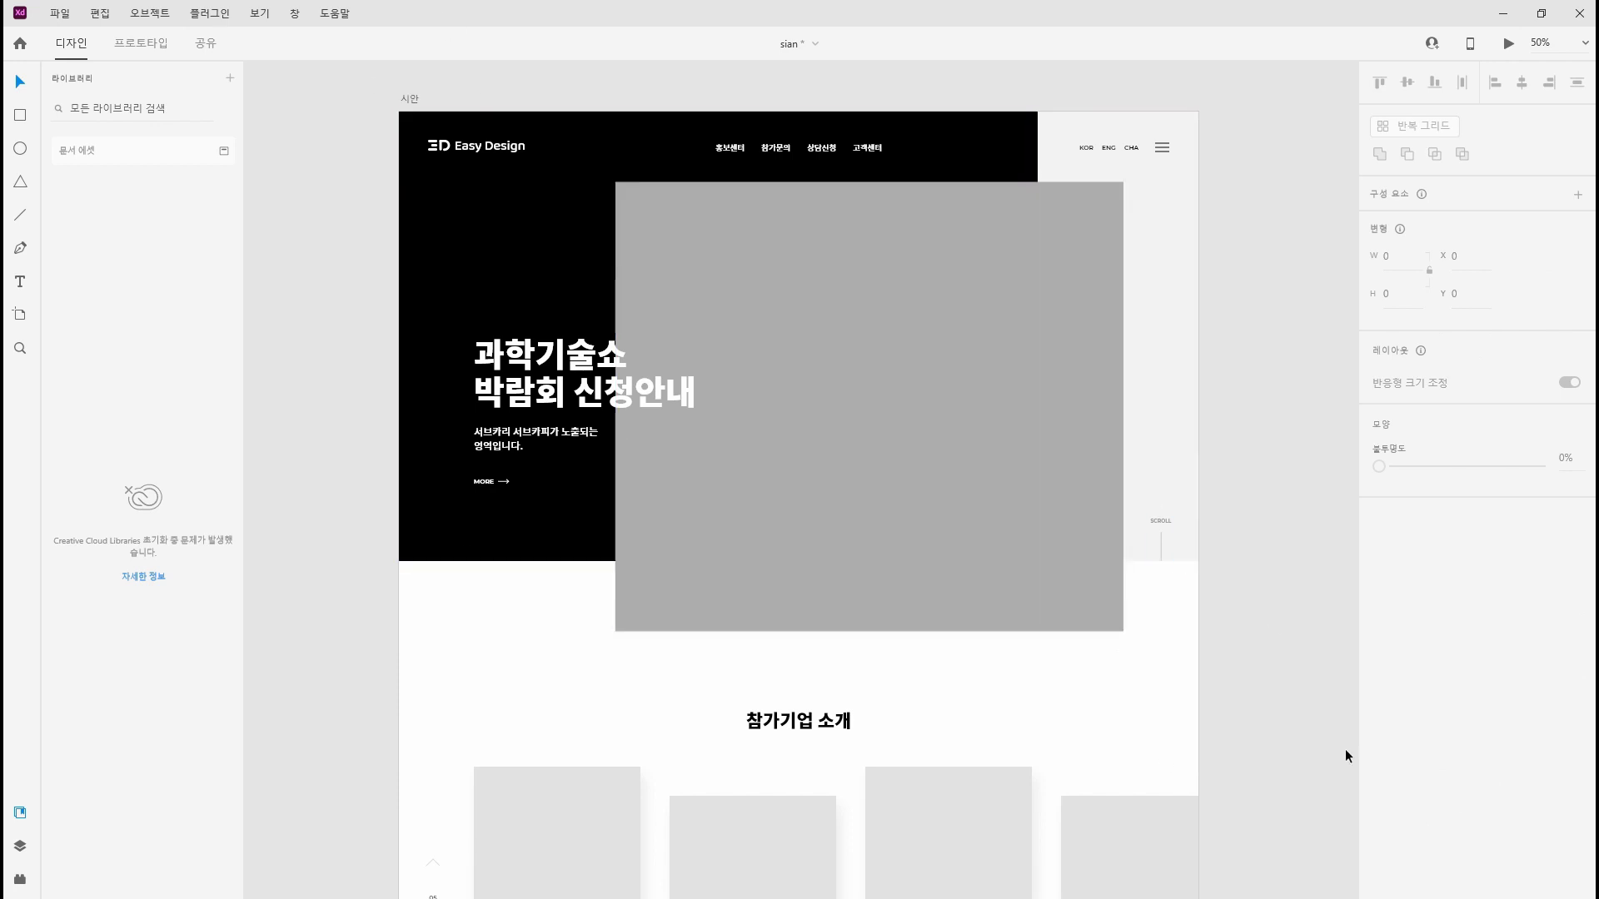
Add the text "개인정보취급방침" in the empty white footer area below the 공지사항 section
{"action": "scroll", "coordinate": [1027, 610], "scroll_direction": "down", "scroll_amount": 15}
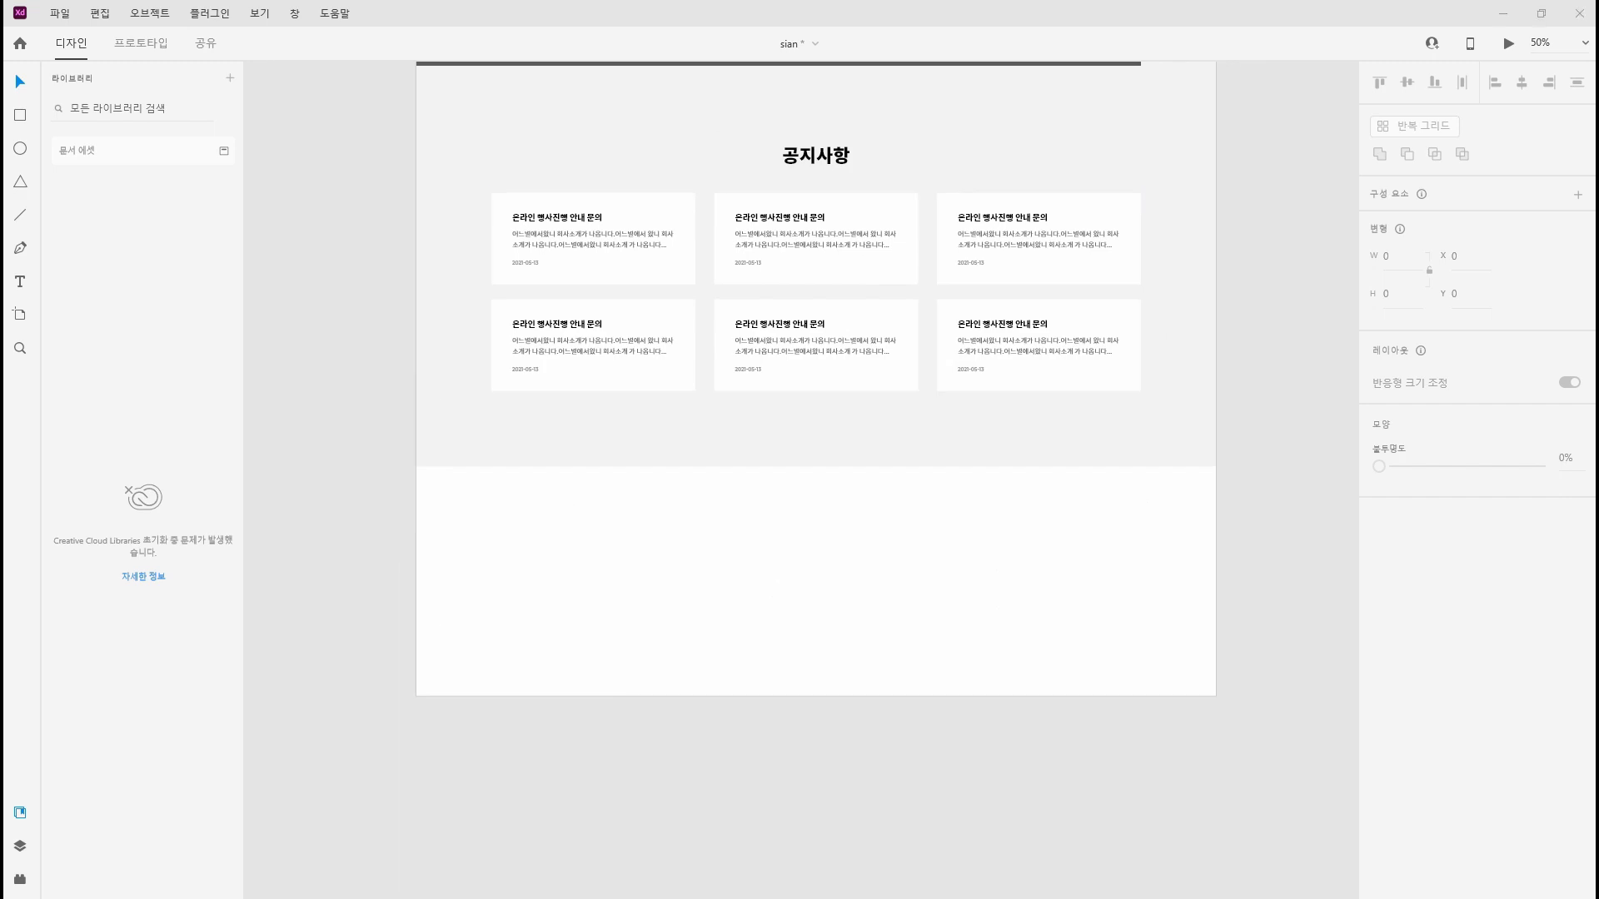
{"action": "key", "text": "ctrl+plus"}
{"action": "left_click_drag", "start_coordinate": [537, 587], "coordinate": [655, 533]}
{"action": "left_click", "coordinate": [22, 282]}
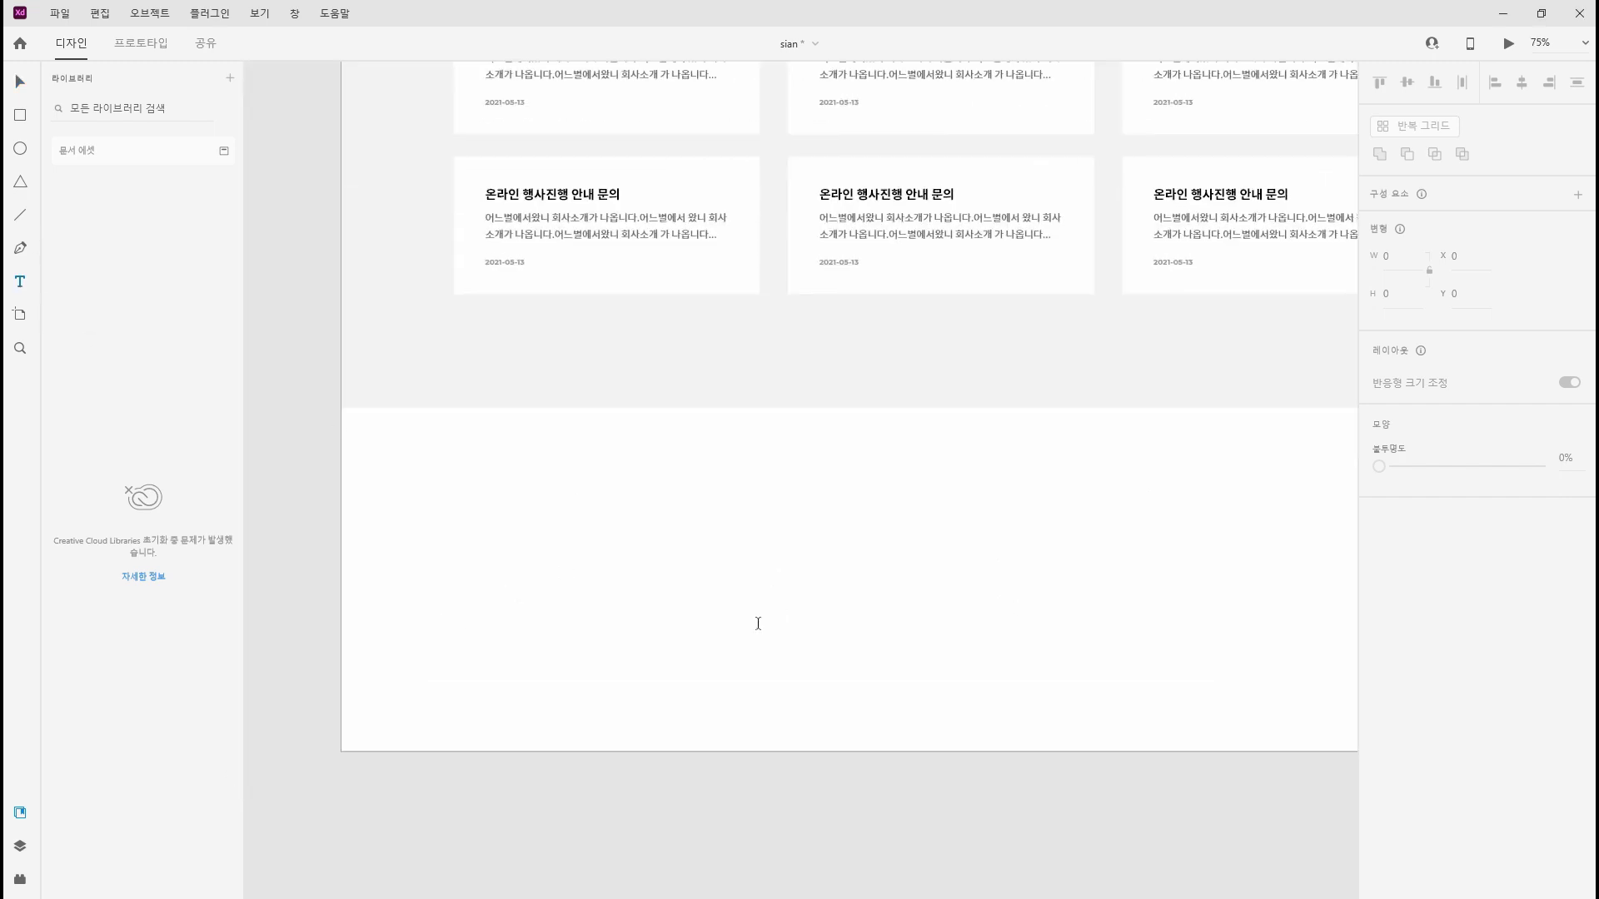
{"action": "left_click", "coordinate": [589, 582]}
{"action": "type", "text": "r"}
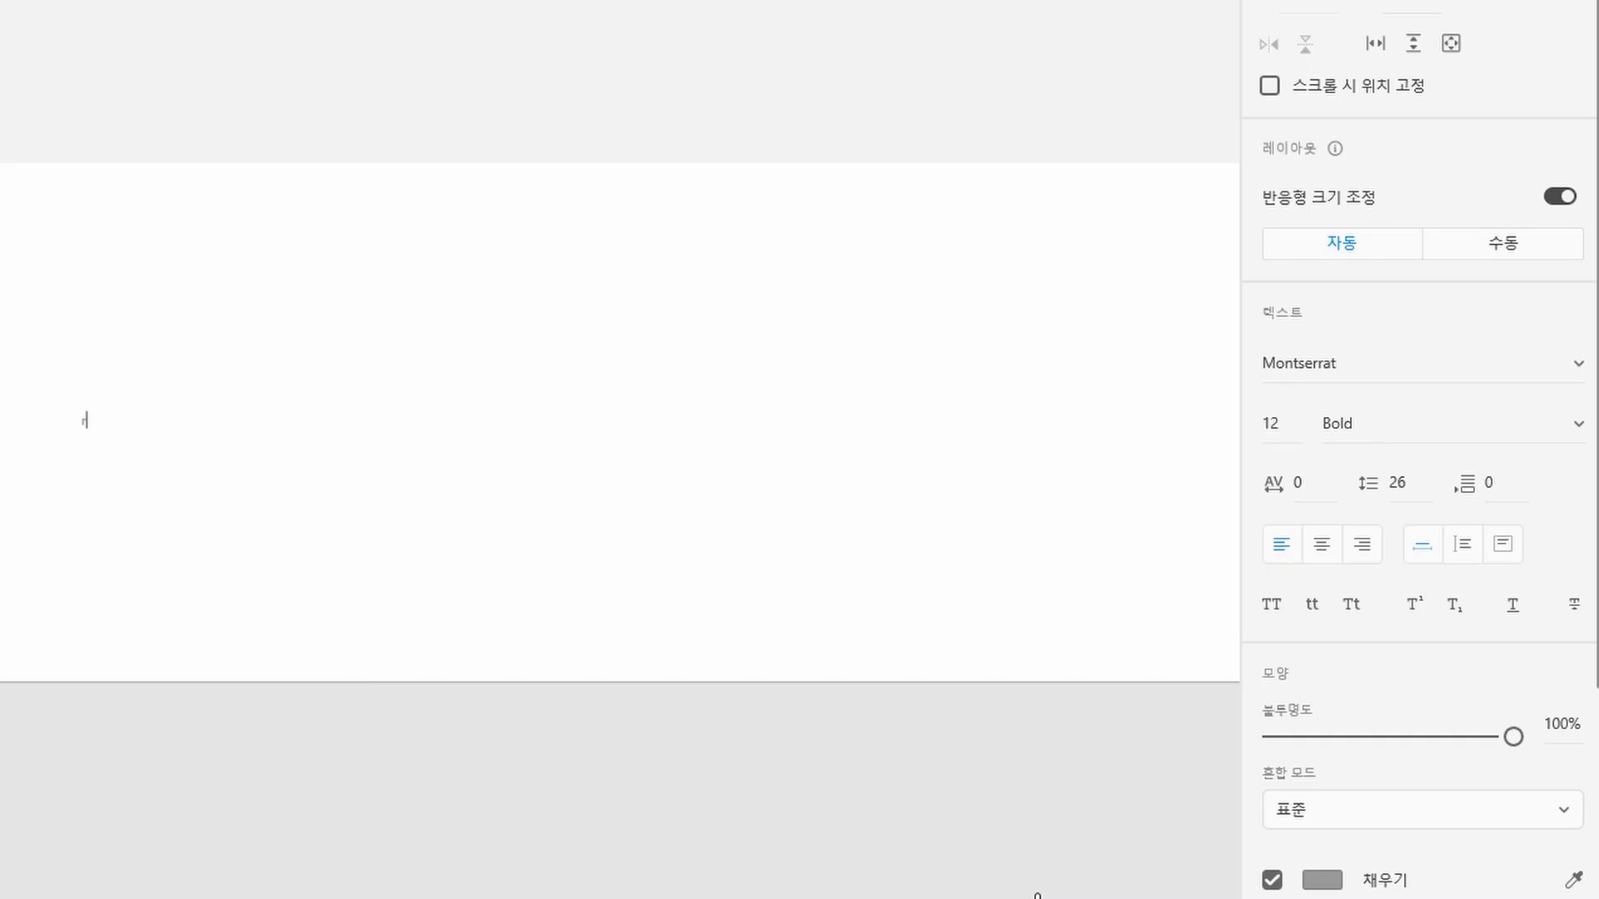
{"action": "type", "text": "ㅐ인정보취급방침"}
{"action": "key", "text": "Escape"}
Set the 개인정보취급방침 text to Noto Sans CJK KR at size 15
{"action": "left_click", "coordinate": [1282, 424]}
{"action": "type", "text": "15"}
{"action": "key", "text": "Return"}
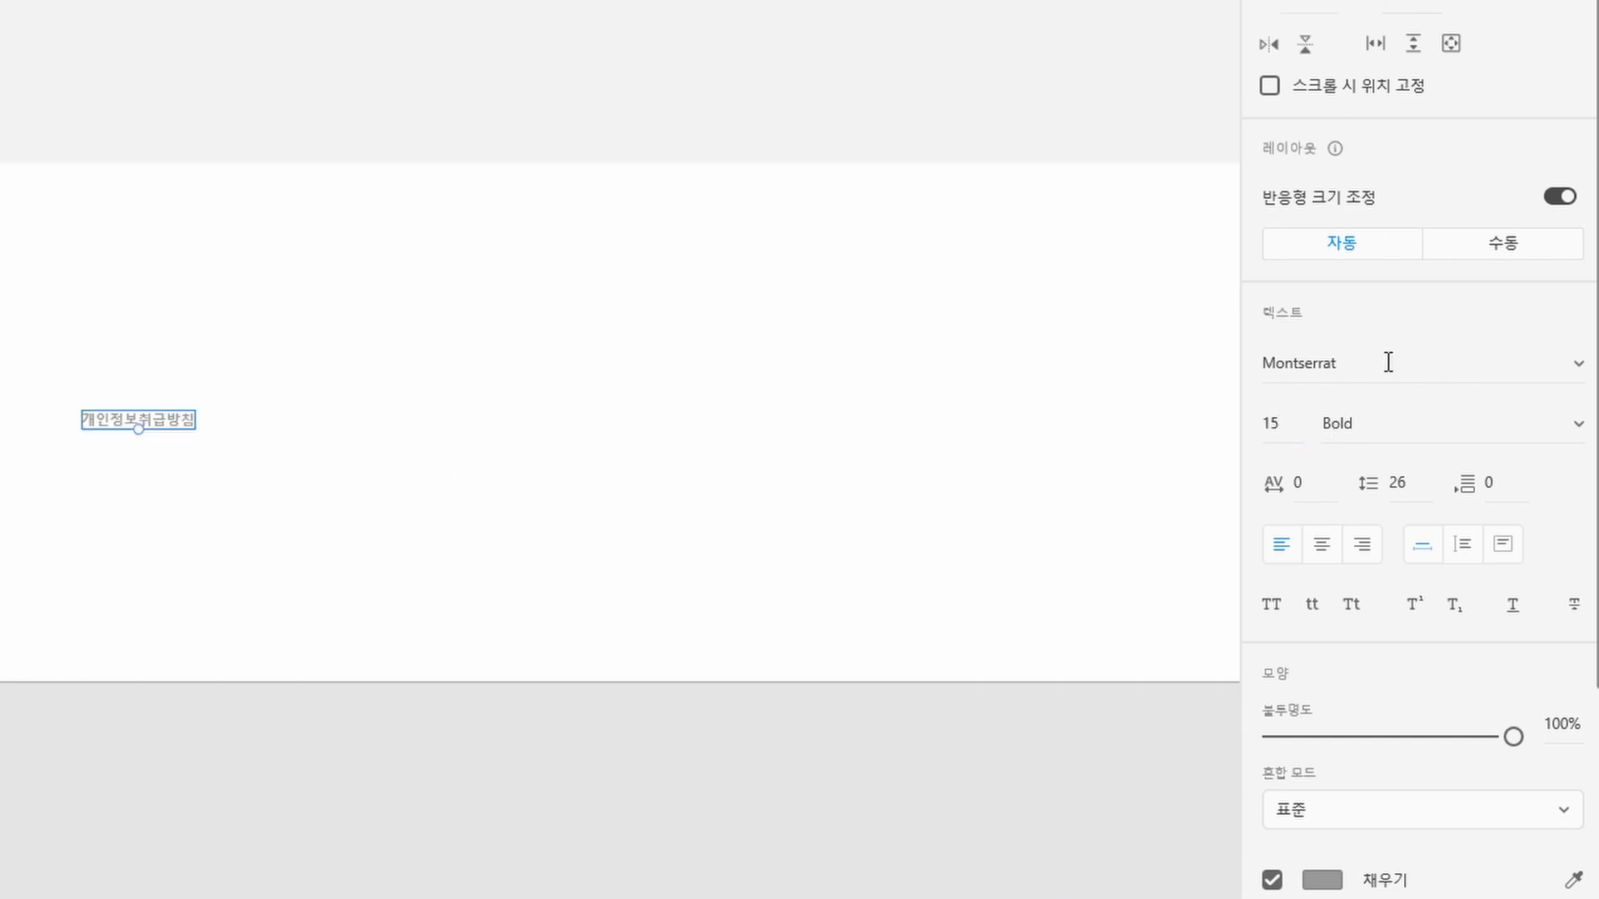
{"action": "left_click", "coordinate": [1388, 362]}
{"action": "type", "text": "Noto Sans CJK KR"}
{"action": "key", "text": "Return"}
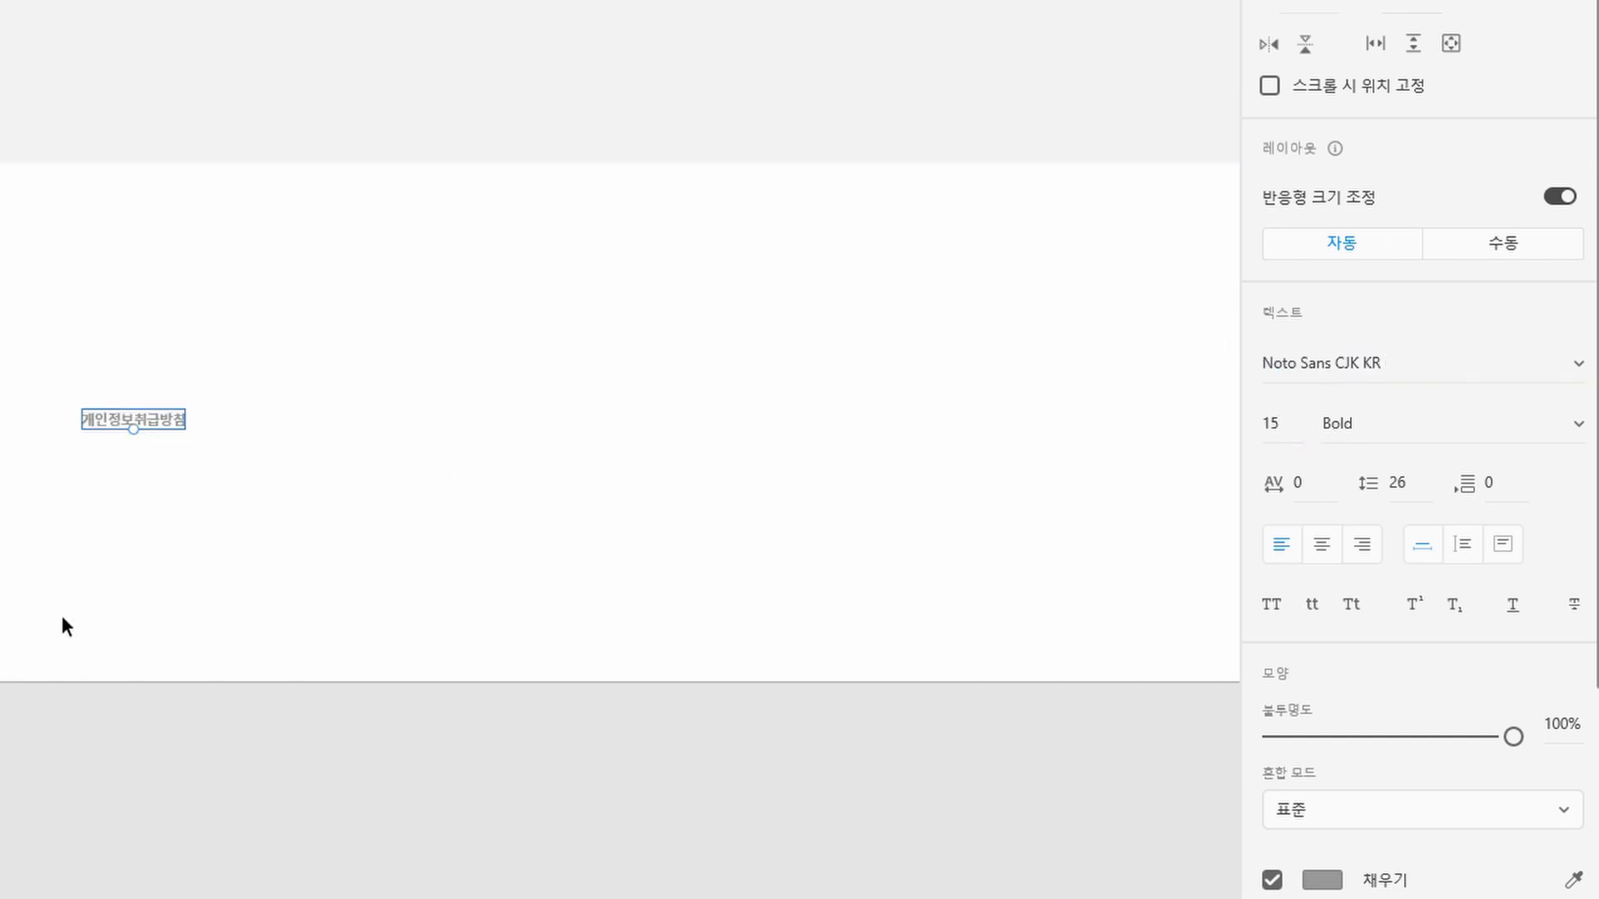
Duplicate the 개인정보취급방침 text beside itself, change the copy to "이용약관" and adjust the gap between the two links
{"action": "left_click_drag", "start_coordinate": [134, 421], "coordinate": [289, 421], "text": "alt"}
{"action": "double_click", "coordinate": [290, 421]}
{"action": "type", "text": "dl"}
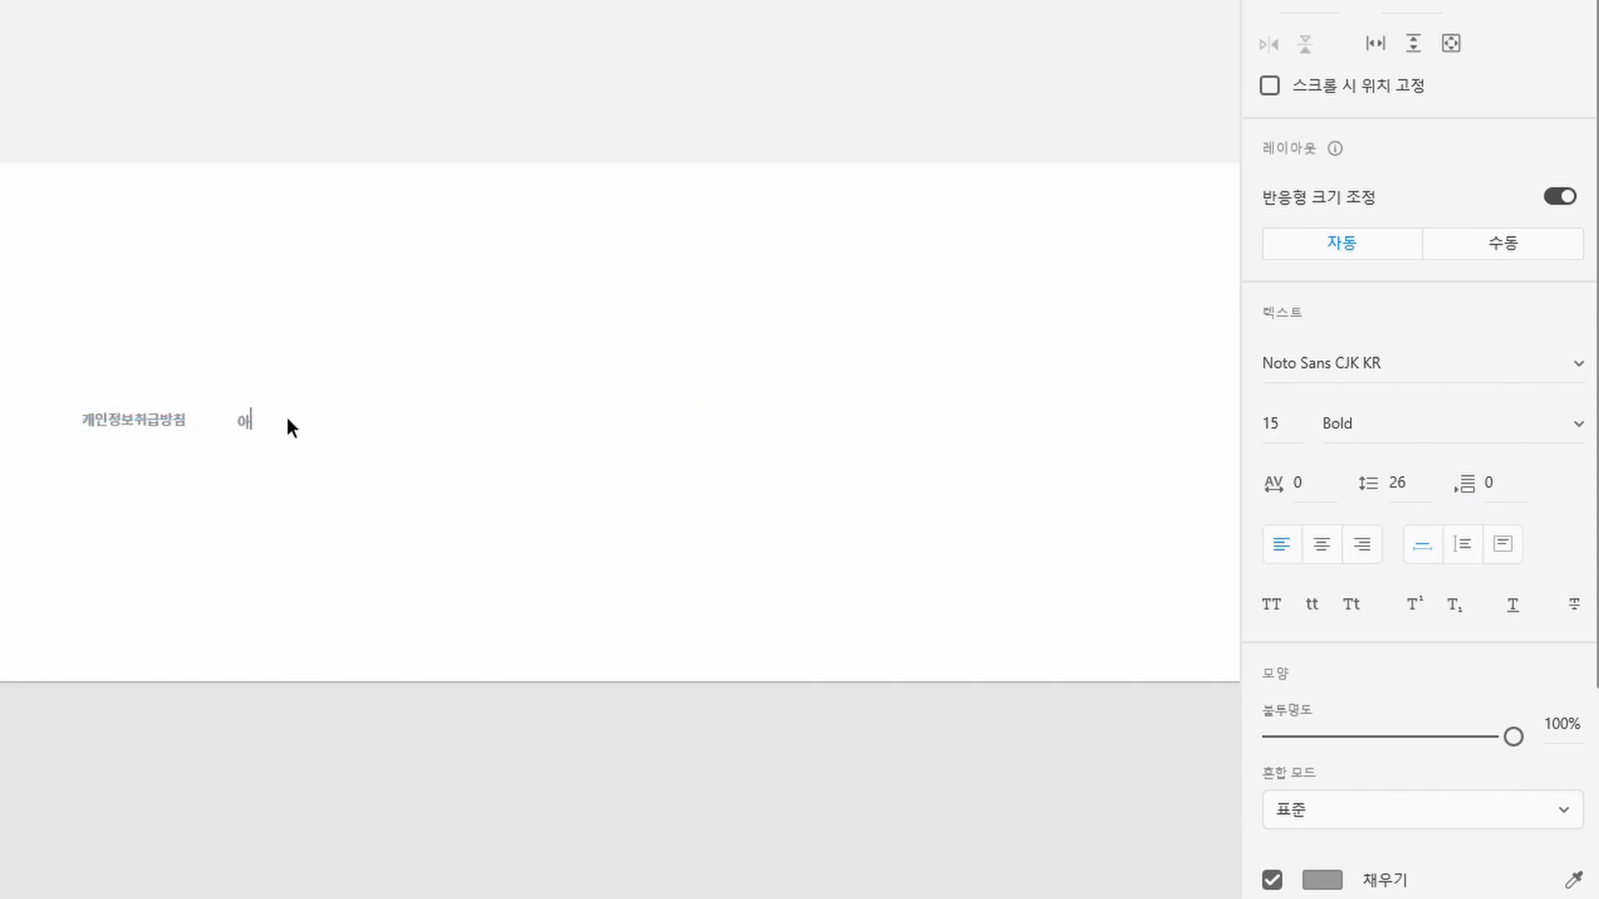
{"action": "left_click_drag", "start_coordinate": [277, 405], "coordinate": [218, 413]}
{"action": "key", "text": "shift+Right"}
{"action": "key", "text": "shift+Right"}
{"action": "key", "text": "shift+Right"}
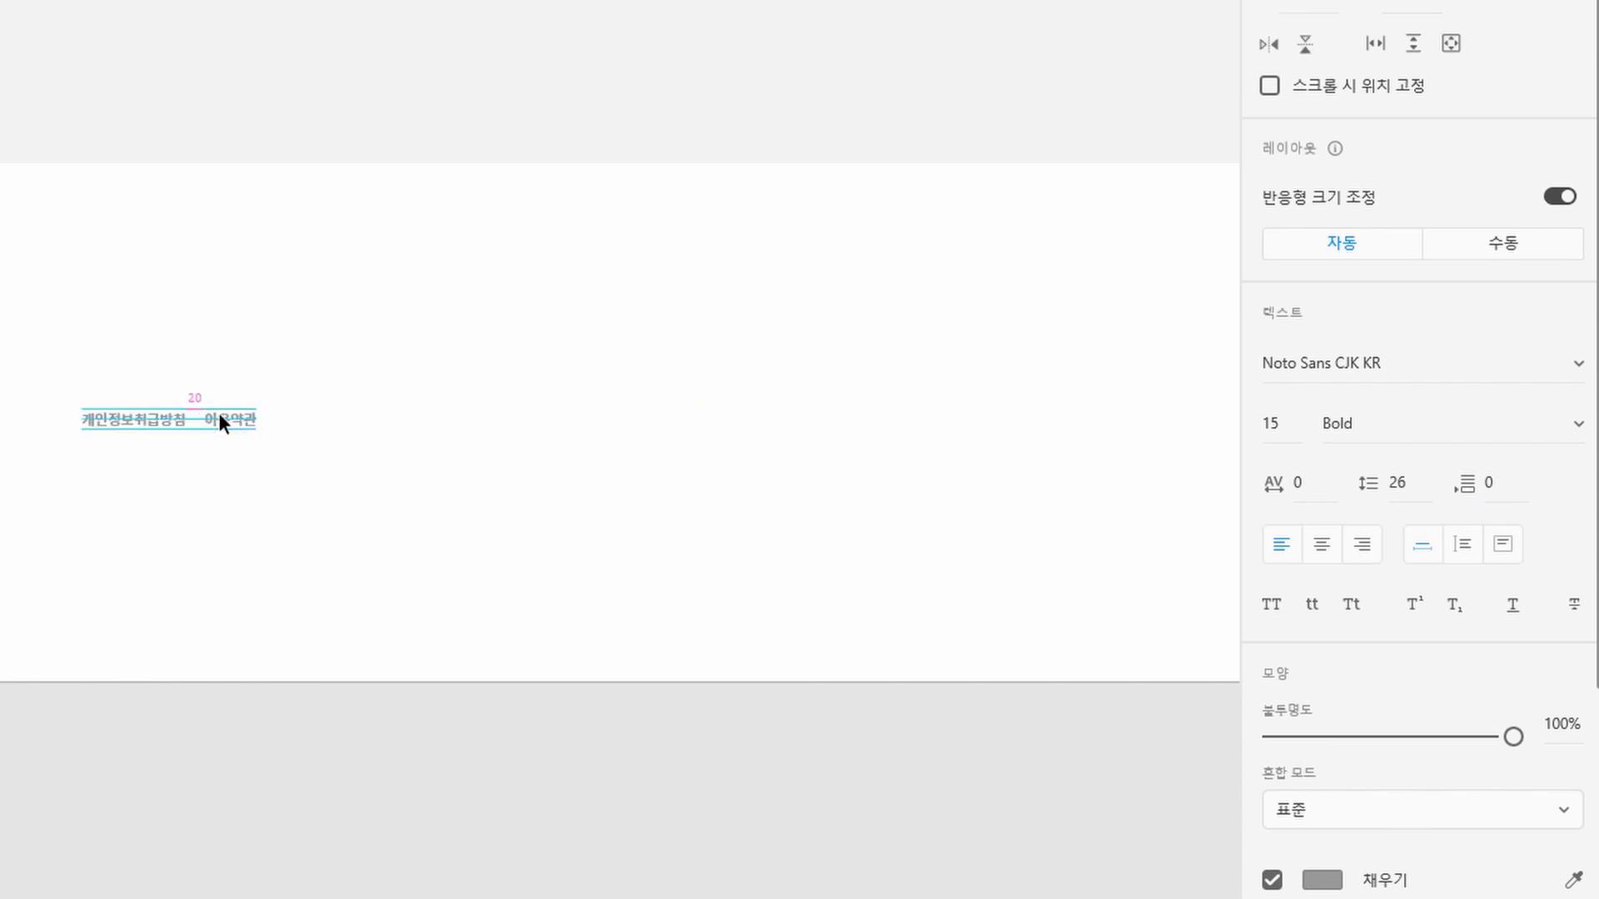
Add a separate text with the company's phone number below the footer links
{"action": "left_click", "coordinate": [353, 538]}
{"action": "key", "text": "t"}
{"action": "left_click", "coordinate": [176, 547]}
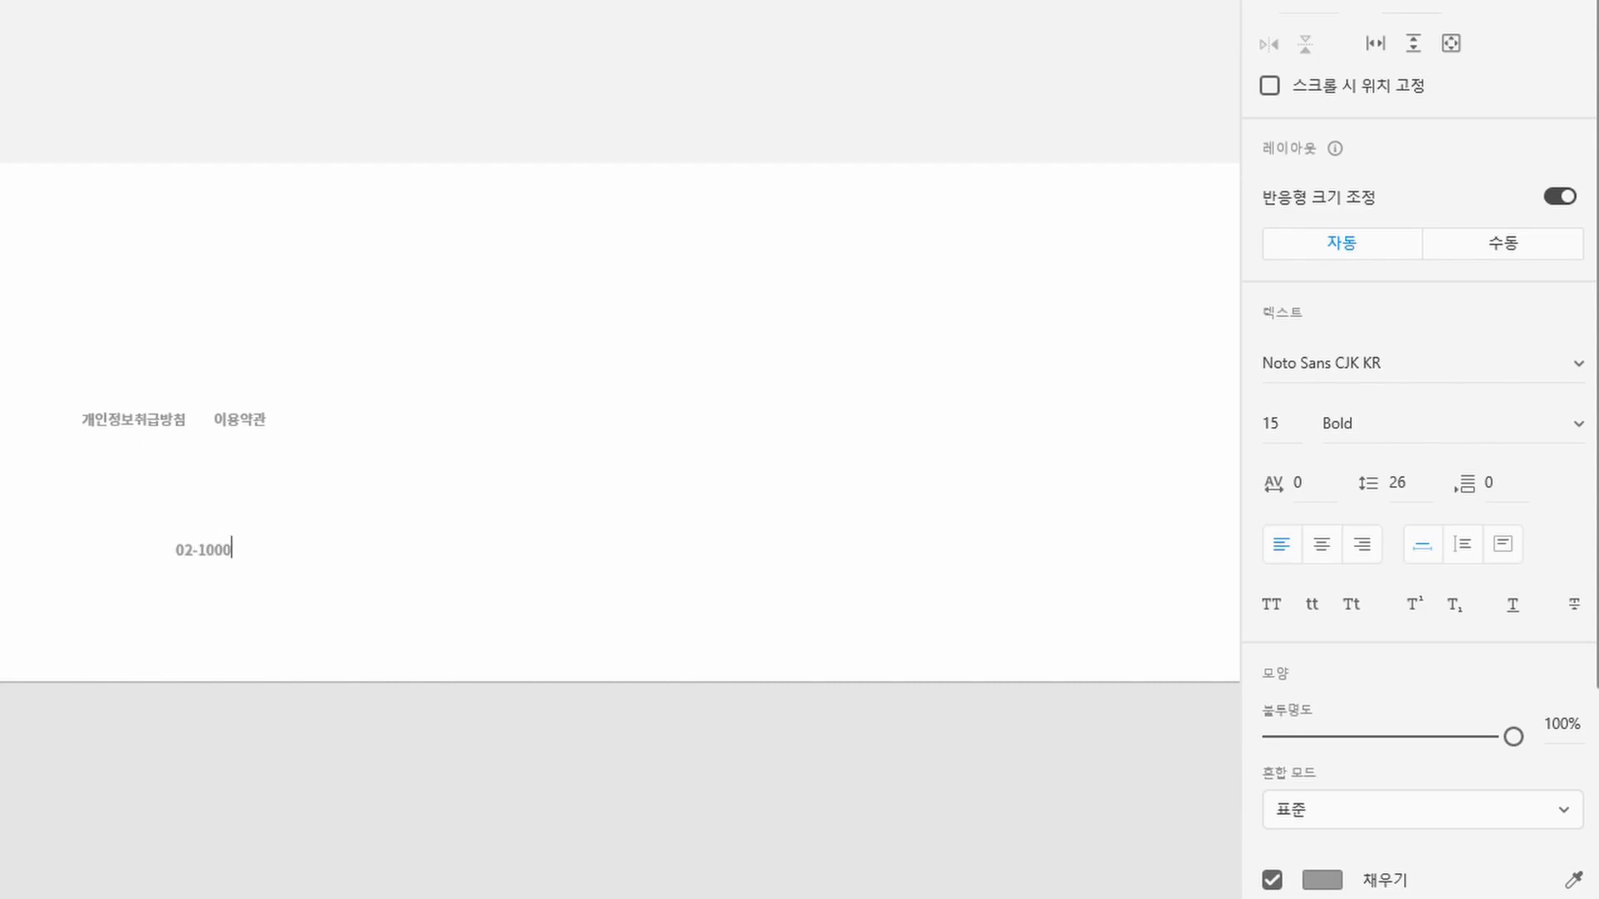
{"action": "key", "text": "Escape"}
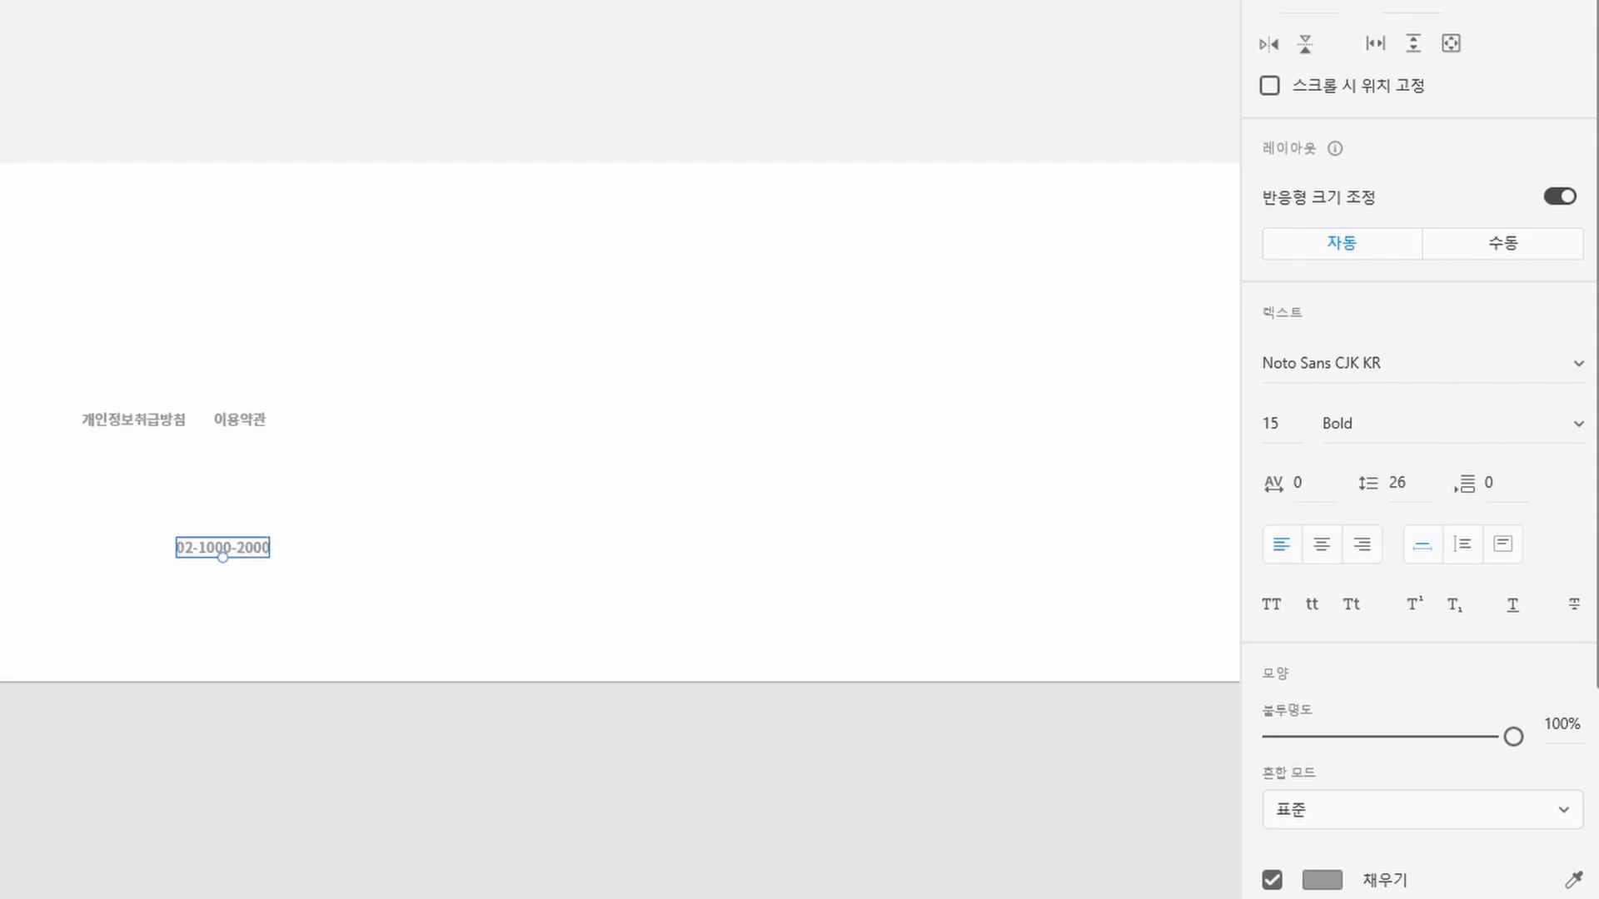
Set the phone number in Montserrat Bold, size 30, and move it directly under the footer links, aligned to their left edge
{"action": "left_click", "coordinate": [1442, 362]}
{"action": "type", "text": "ㅐㅜbril Fatface"}
{"action": "left_click_drag", "start_coordinate": [1441, 362], "coordinate": [1024, 360]}
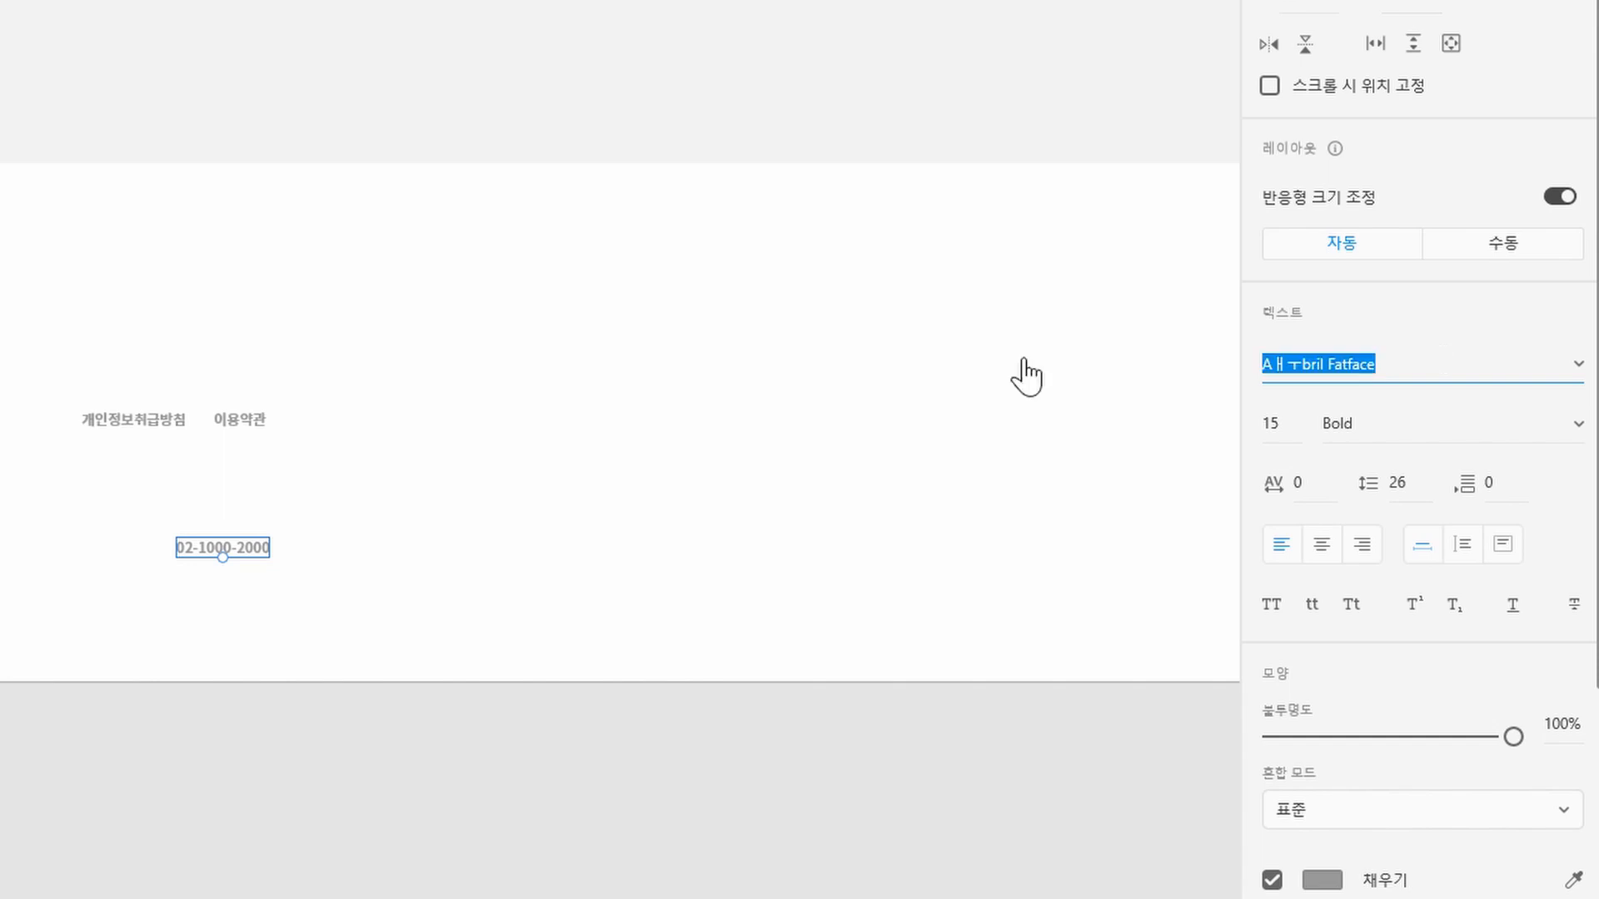
{"action": "type", "text": "Montserrat"}
{"action": "key", "text": "Return"}
{"action": "key", "text": "Tab"}
{"action": "type", "text": "30"}
{"action": "key", "text": "Return"}
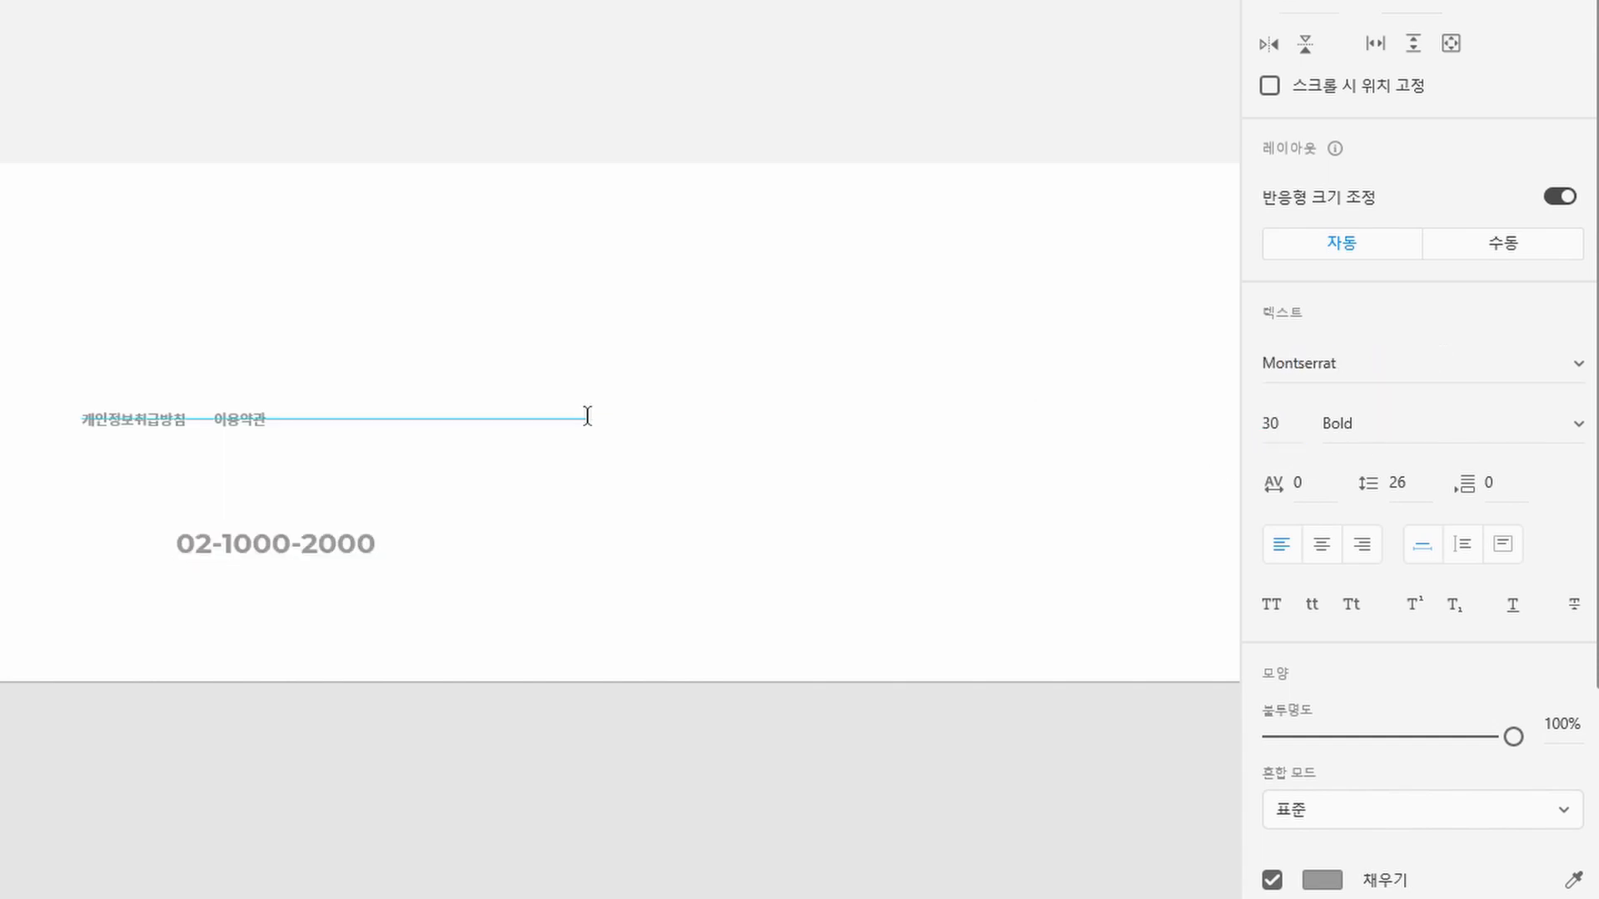
{"action": "key", "text": "v"}
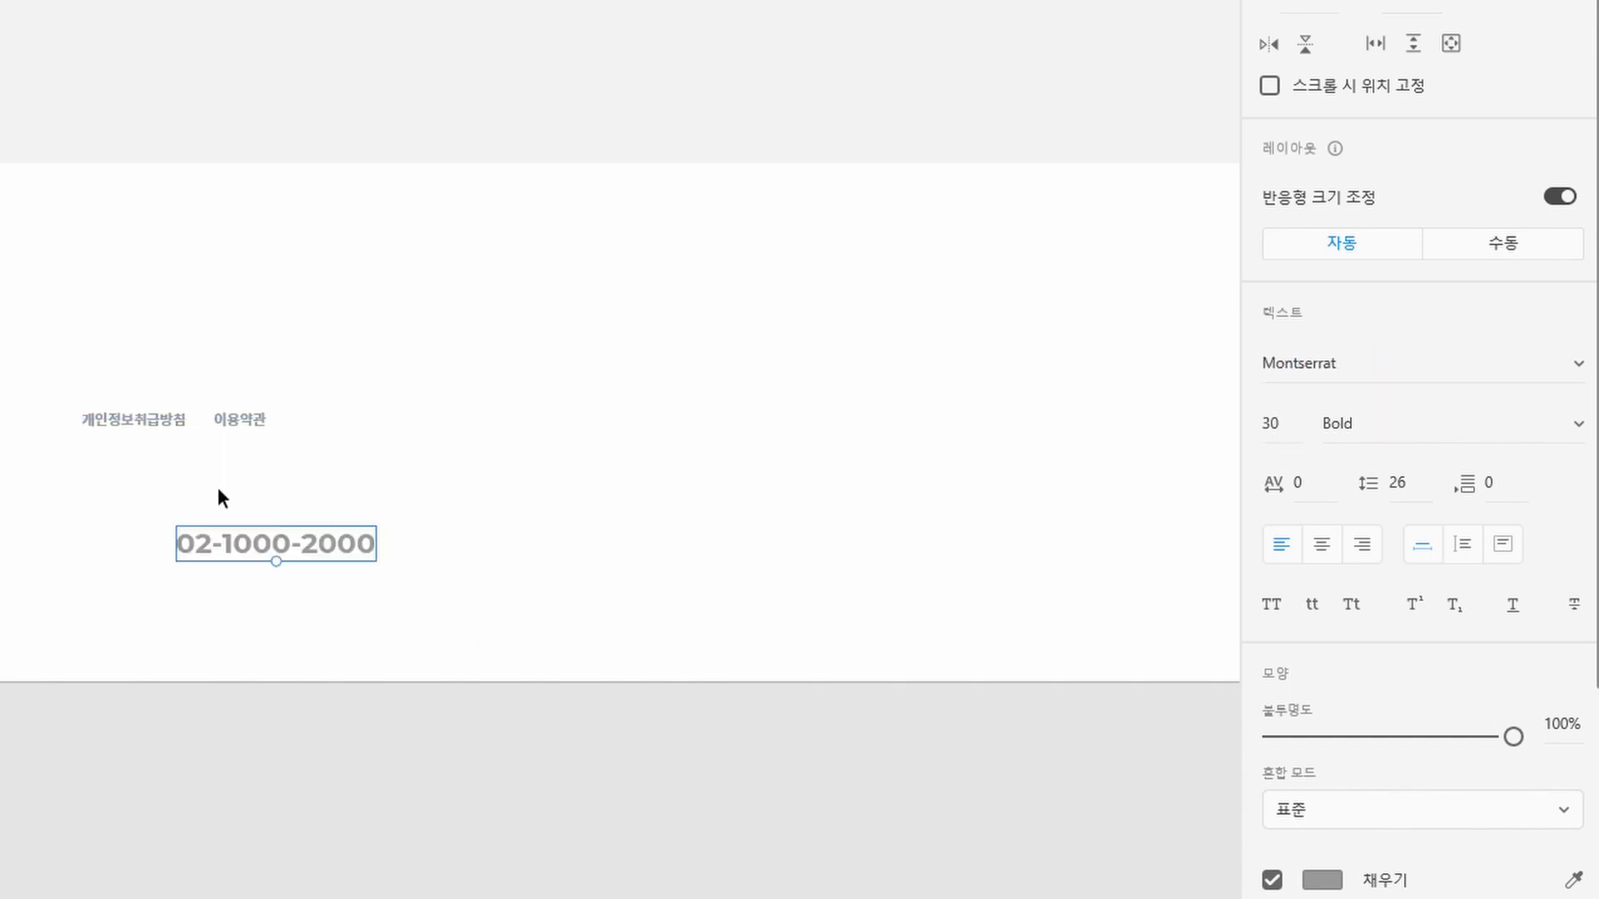
{"action": "left_click_drag", "start_coordinate": [262, 537], "coordinate": [169, 456]}
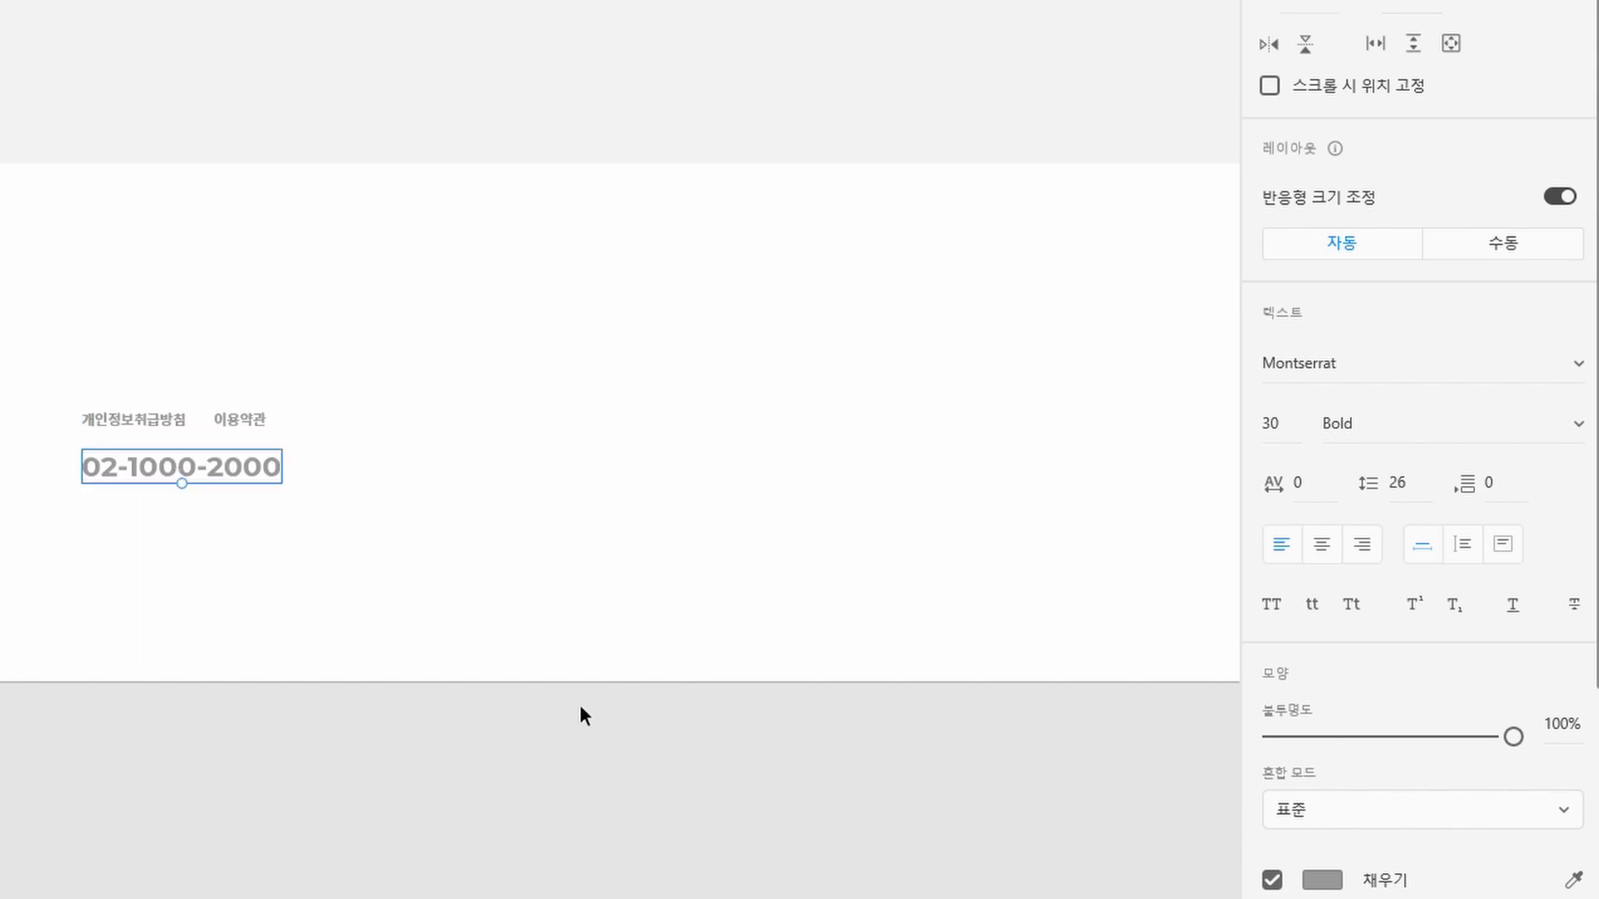
Duplicate the 개인정보취급방침 text below the phone number and replace its content with the company's street address
{"action": "left_click_drag", "start_coordinate": [166, 418], "coordinate": [157, 513]}
{"action": "double_click", "coordinate": [157, 513]}
{"action": "type", "text": "t"}
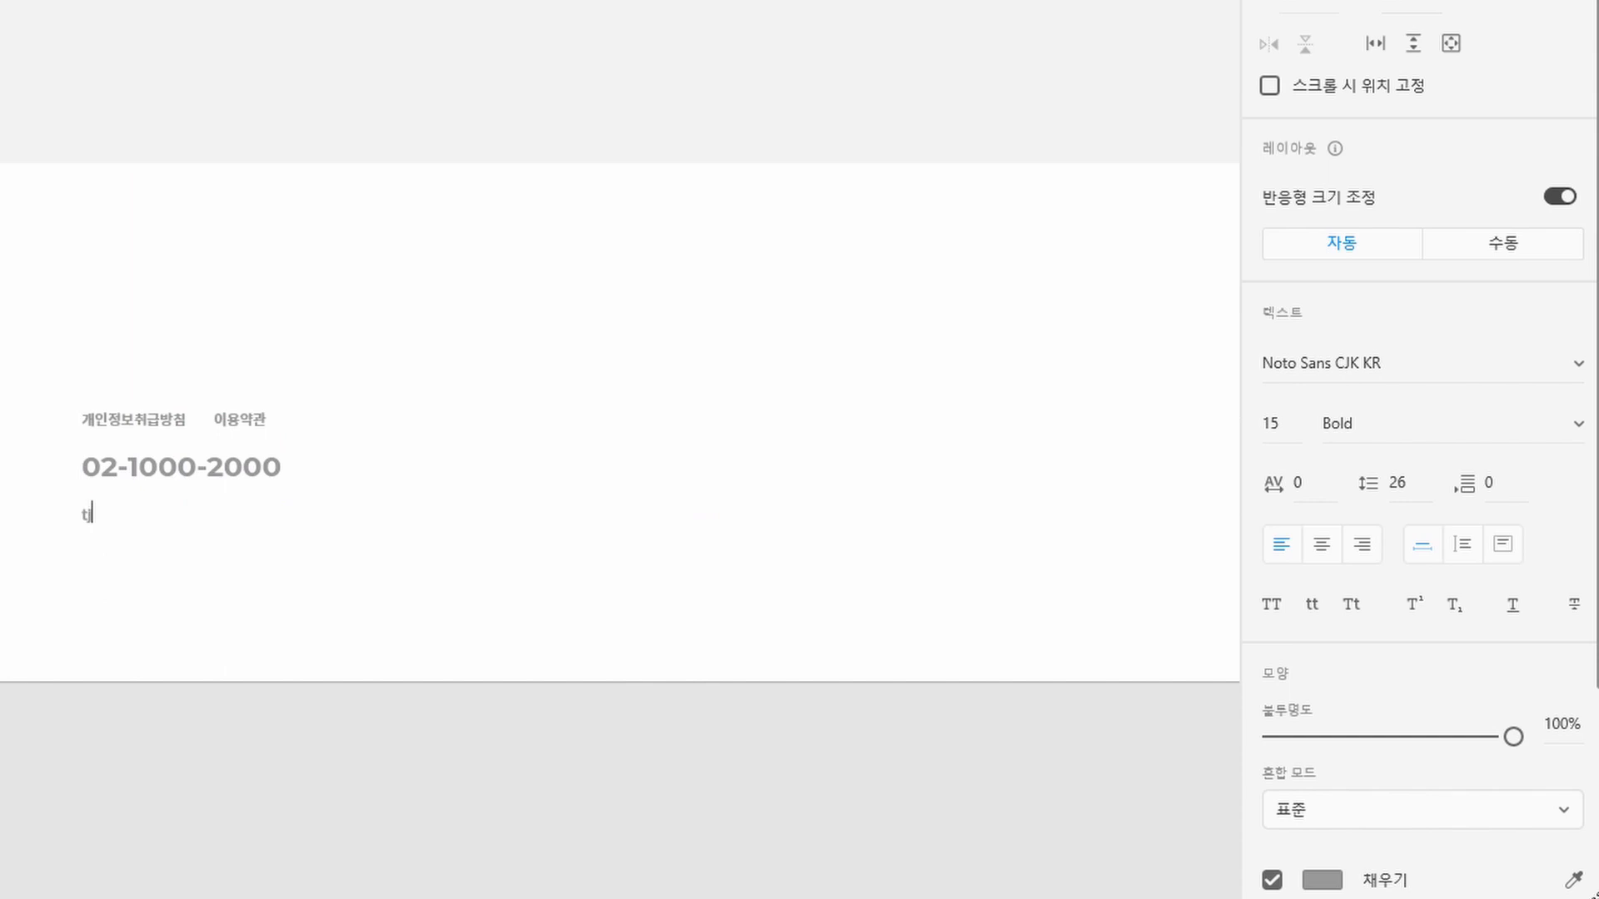
{"action": "key", "text": "Escape"}
{"action": "key", "text": "ctrl+plus"}
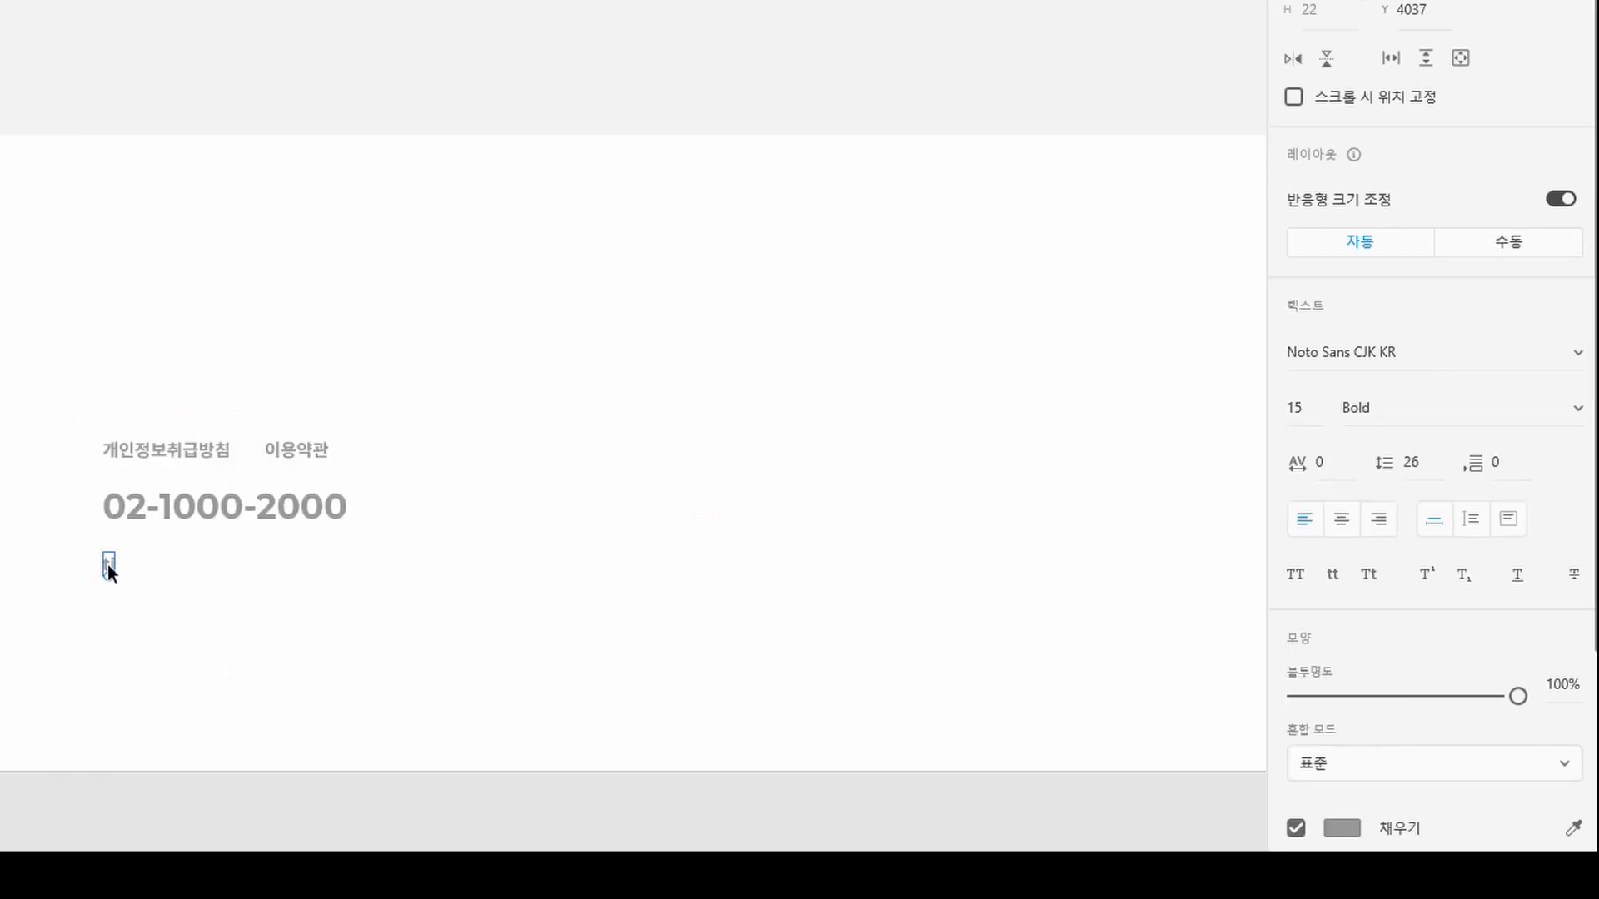
{"action": "double_click", "coordinate": [87, 518]}
{"action": "type", "text": "서울시 논현"}
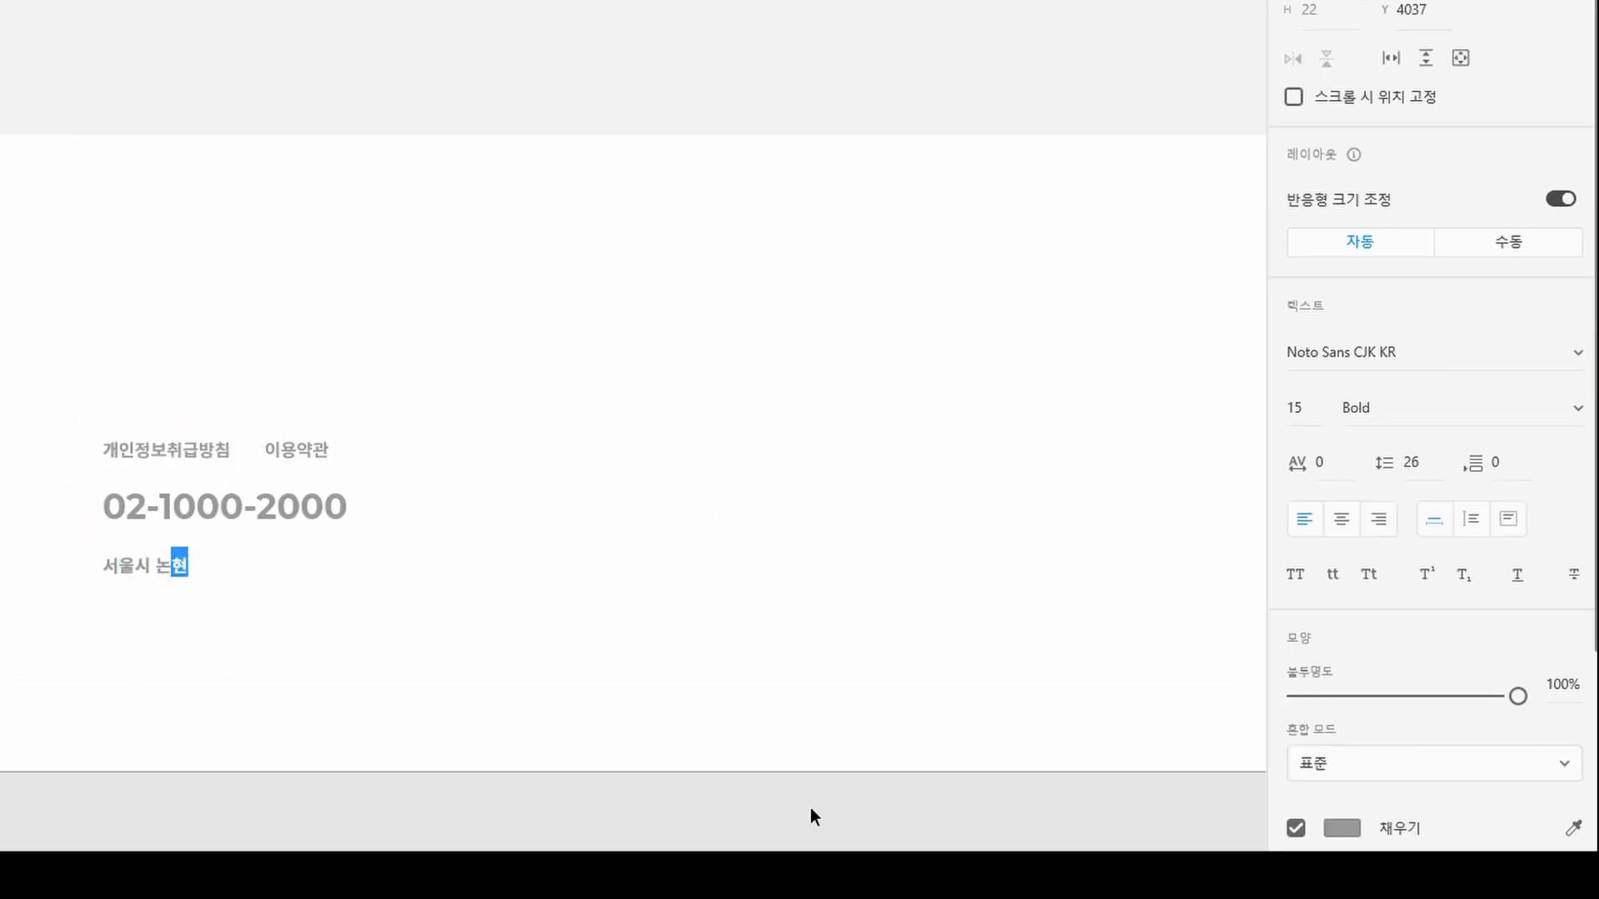
{"action": "type", "text": "구 논현로 논현대로 2"}
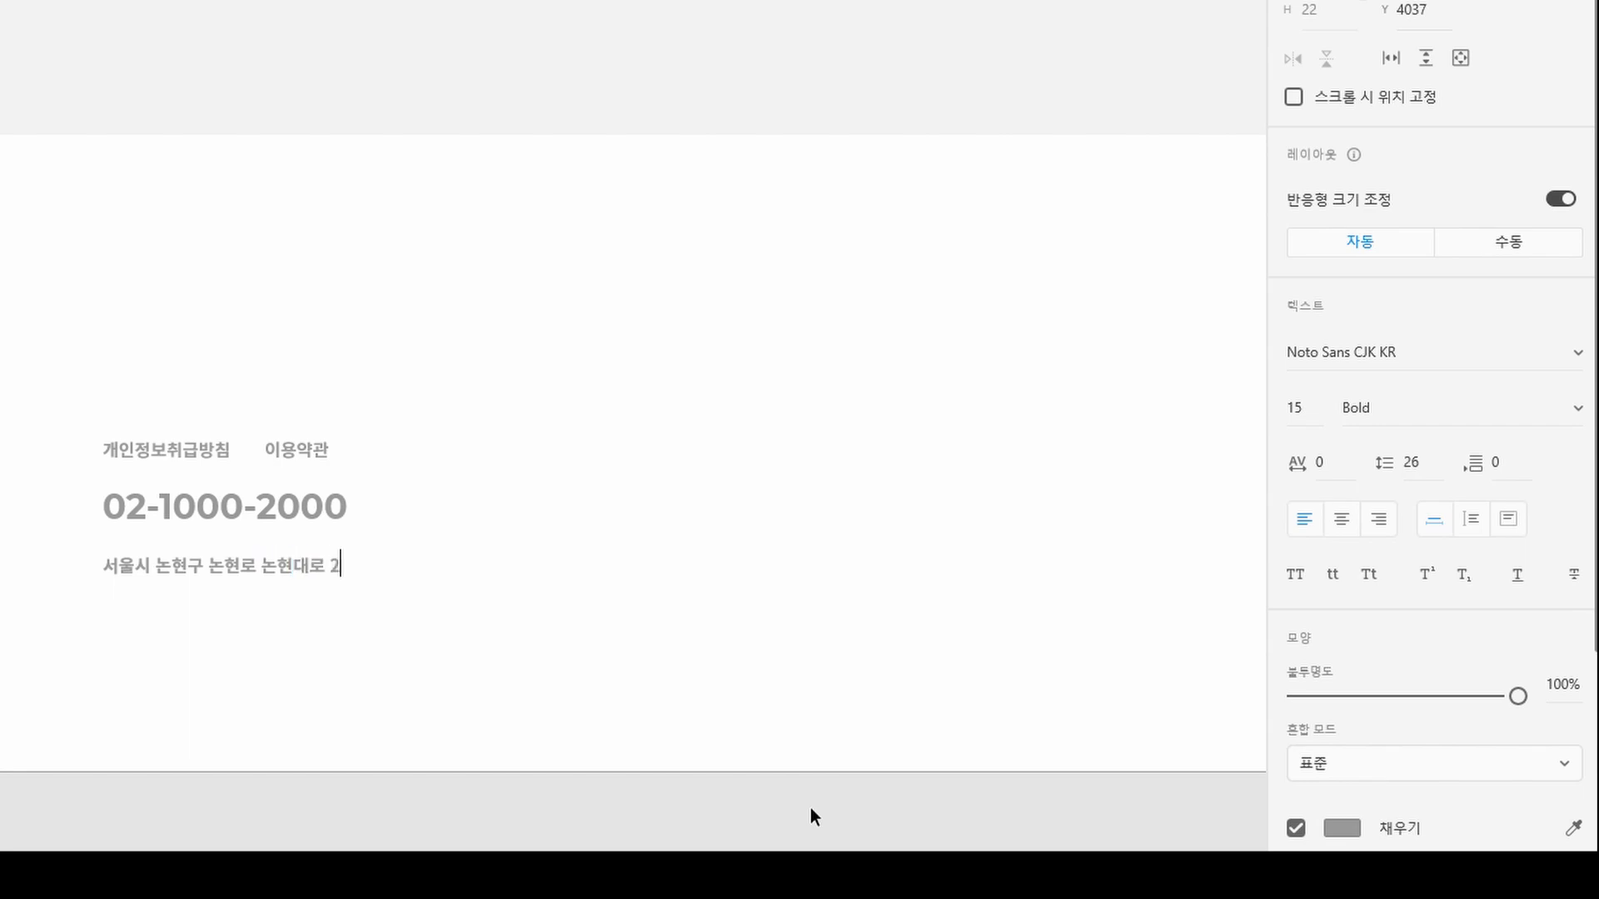
{"action": "type", "text": "54 아트센터 235호"}
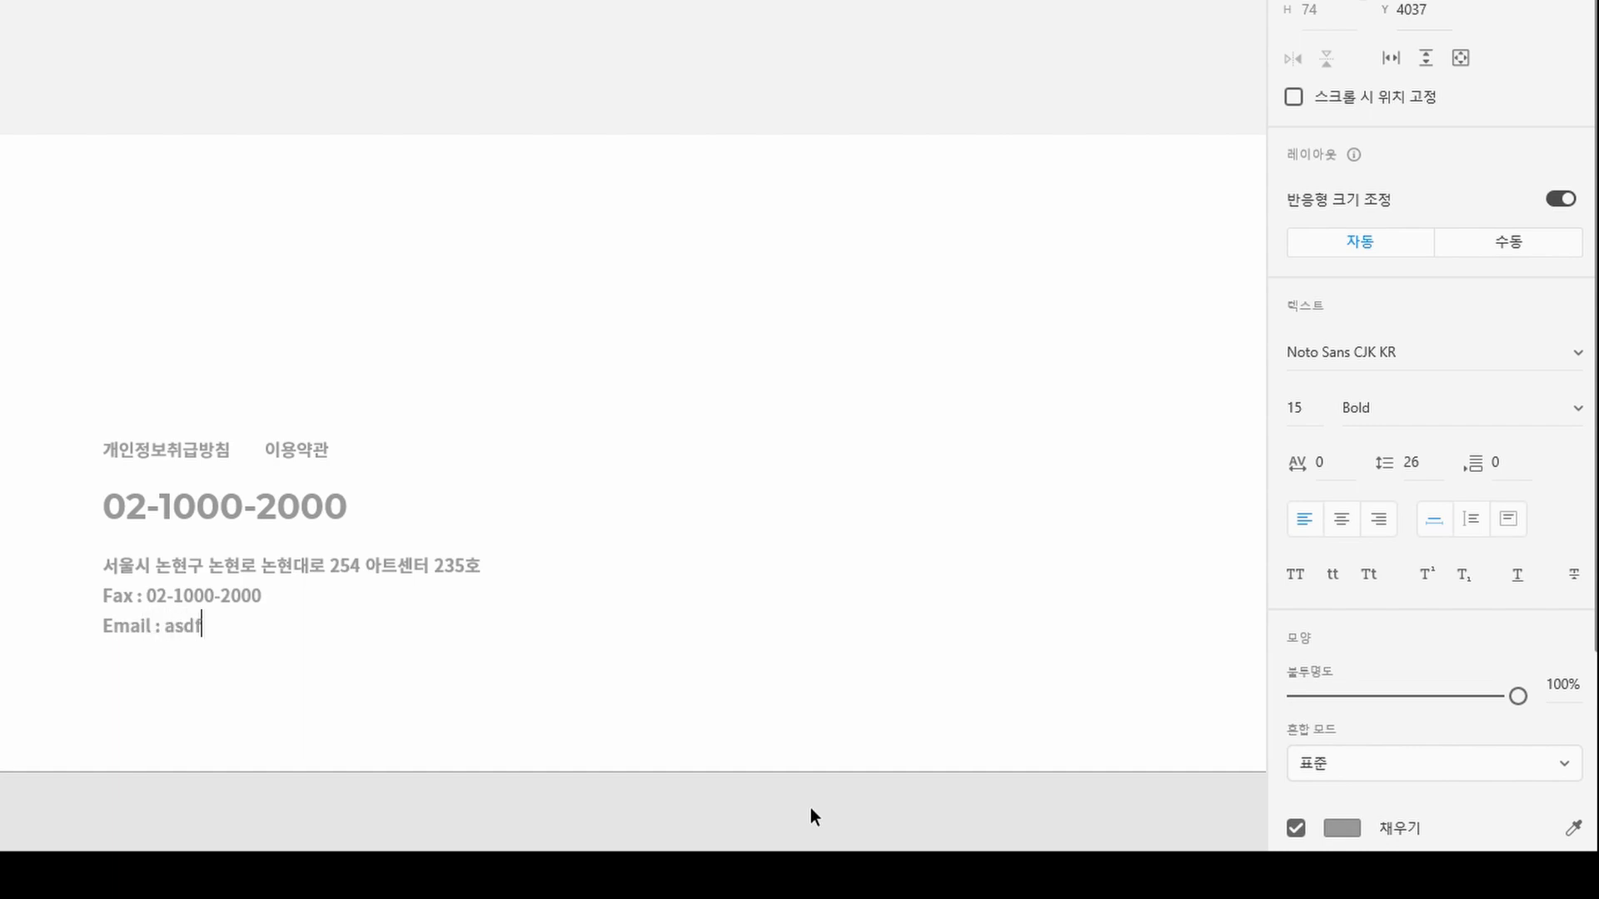
Complete the address text with a "Fax :" line and an "Email :" line holding the company's fax number and e-mail
{"action": "type", "text": "ㅁㄴㅇ"}
{"action": "key", "text": "BackSpace"}
{"action": "key", "text": "BackSpace"}
Give the street address line a lighter font weight than Bold
{"action": "left_click_drag", "start_coordinate": [108, 567], "coordinate": [525, 559]}
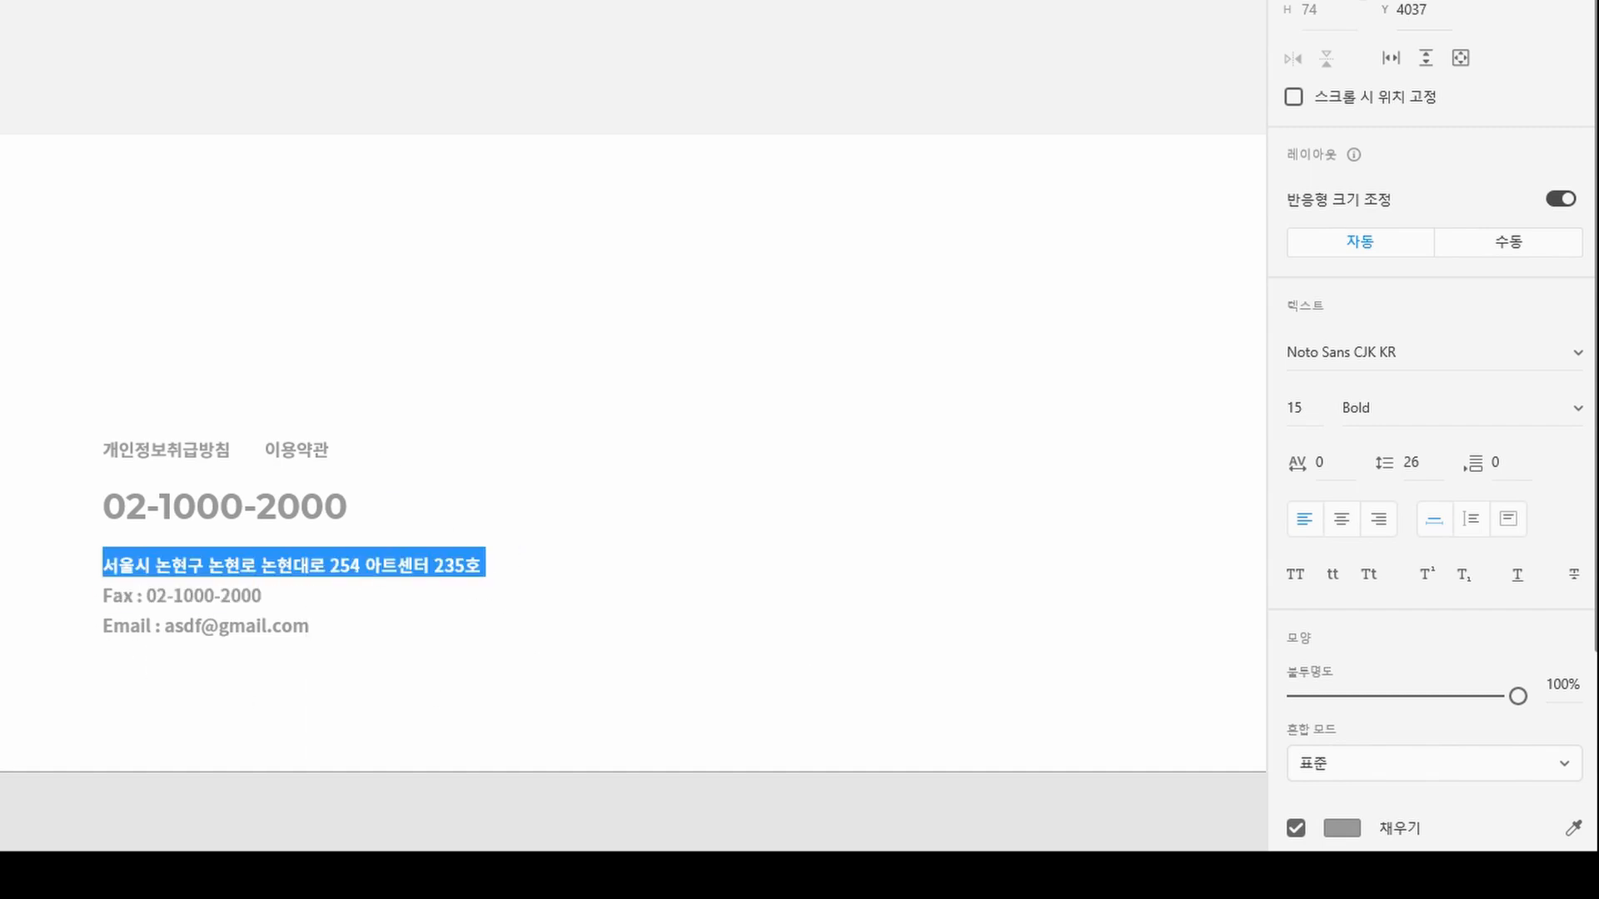
{"action": "left_click", "coordinate": [1574, 408]}
{"action": "left_click", "coordinate": [1453, 362]}
Set the Fax and Email lines to Montserrat Regular
{"action": "left_click", "coordinate": [309, 625]}
{"action": "left_click", "coordinate": [108, 597], "text": "shift"}
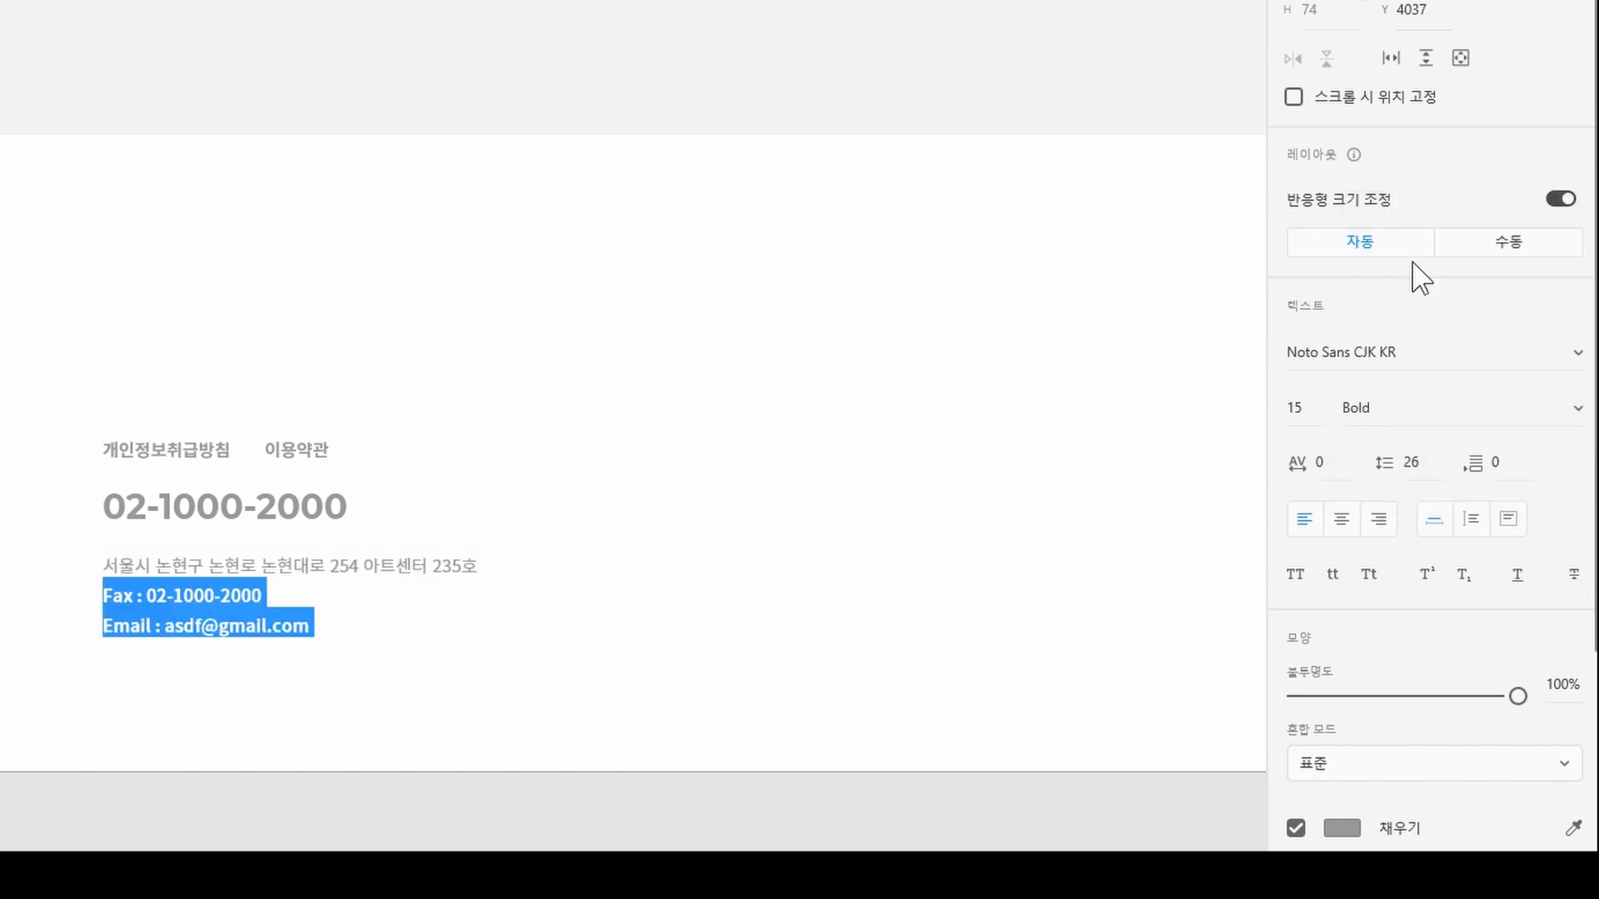
{"action": "left_click", "coordinate": [1416, 353]}
{"action": "type", "text": "Montserrat"}
{"action": "key", "text": "Return"}
{"action": "left_click", "coordinate": [1574, 409]}
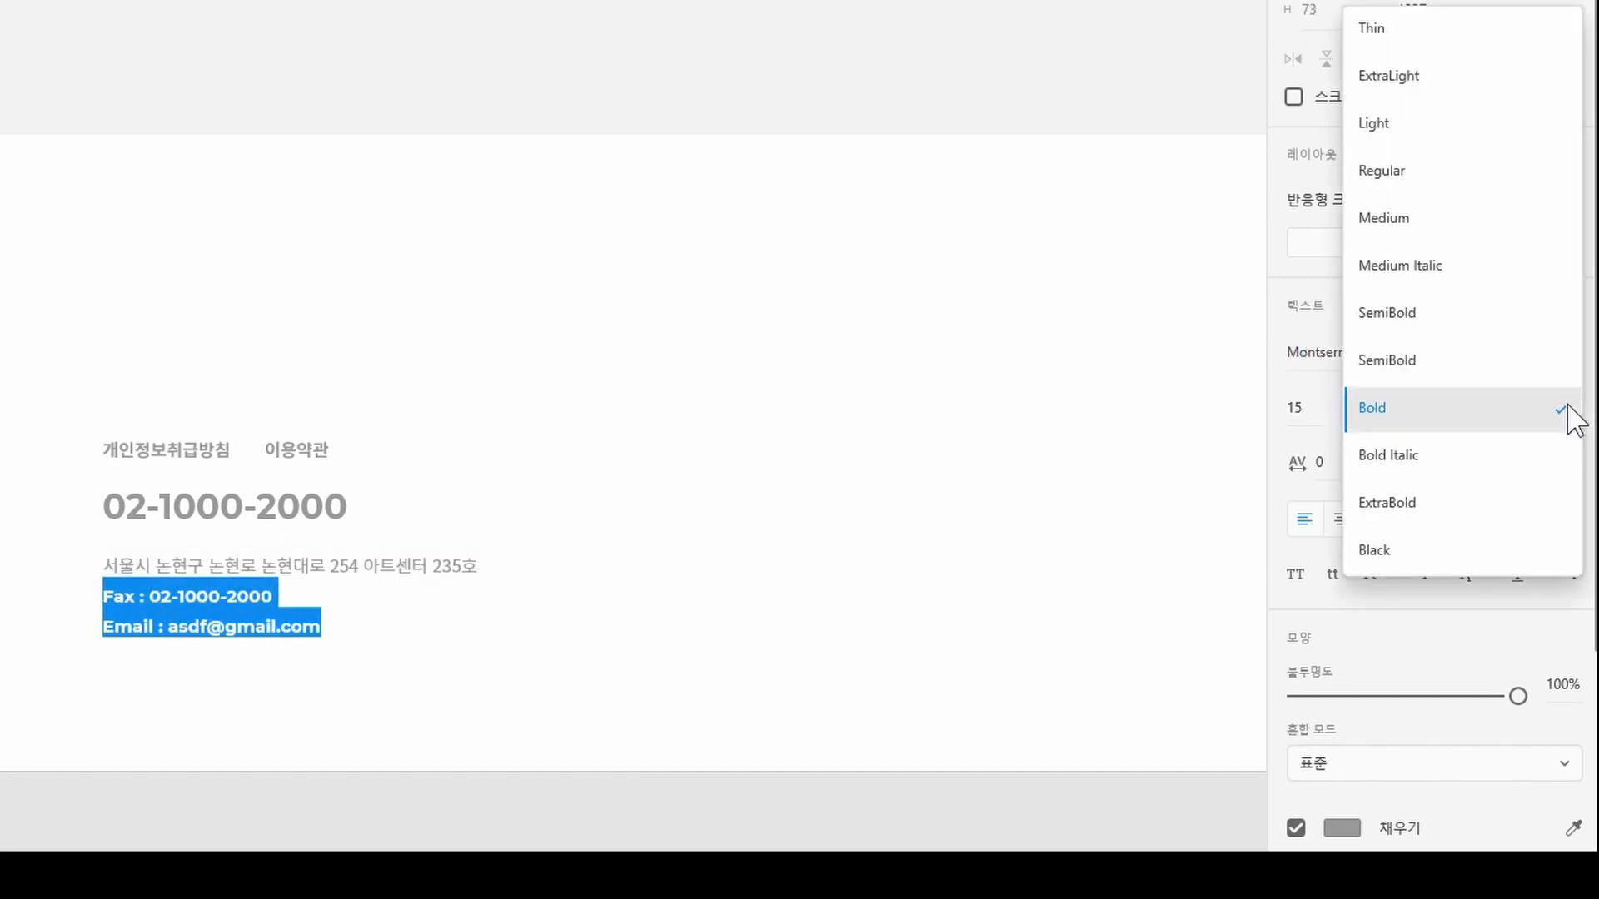
{"action": "left_click", "coordinate": [1424, 169]}
Adjust the font weight of the Fax and Email lines and move the contact text slightly up toward the phone number
{"action": "left_click", "coordinate": [350, 568]}
{"action": "left_click_drag", "start_coordinate": [104, 596], "coordinate": [313, 626]}
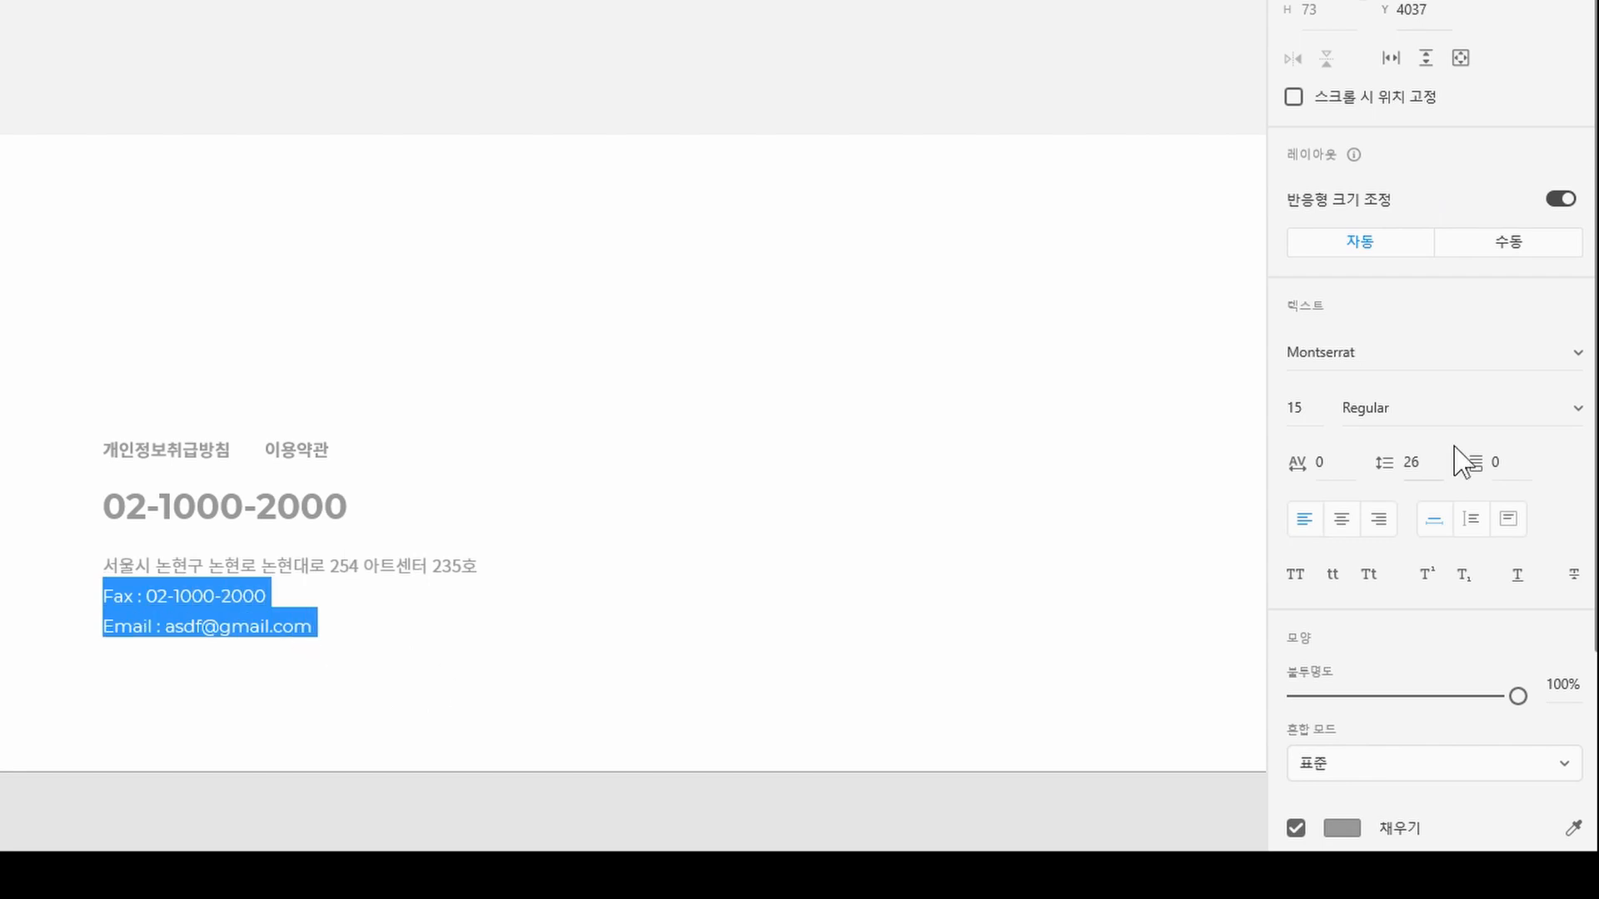
{"action": "left_click", "coordinate": [1559, 408]}
{"action": "left_click", "coordinate": [1453, 363]}
{"action": "key", "text": "Escape"}
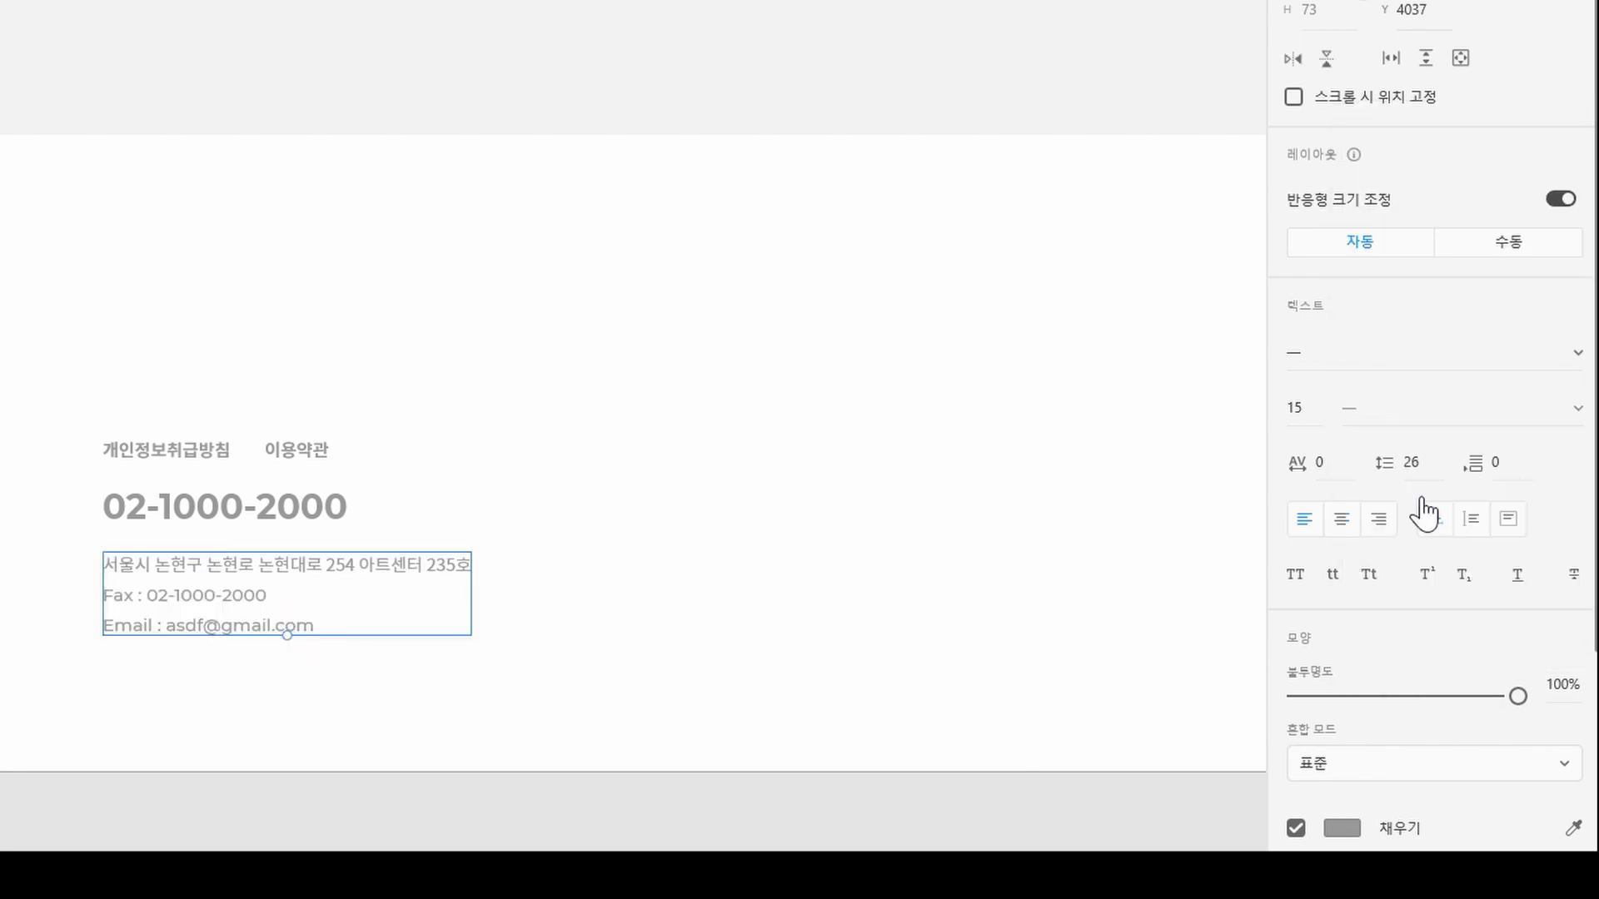
{"action": "left_click", "coordinate": [581, 723]}
{"action": "left_click_drag", "start_coordinate": [437, 633], "coordinate": [411, 584]}
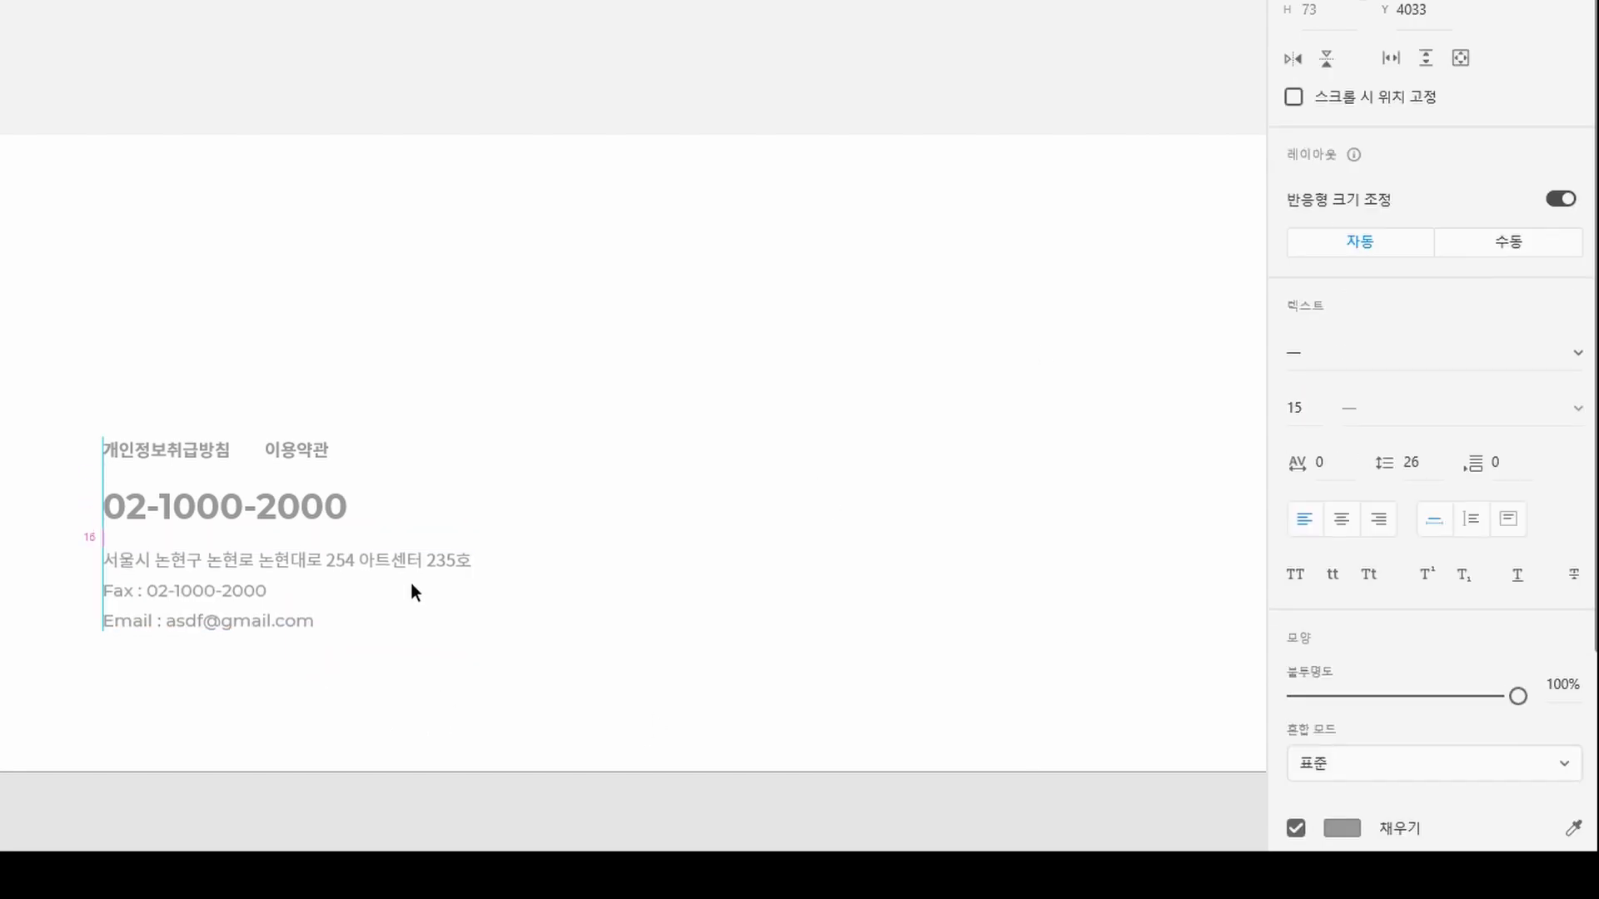
Group all the footer texts and move the group to the content's left guide near the top of the footer
{"action": "left_click", "coordinate": [651, 554]}
{"action": "left_click_drag", "start_coordinate": [68, 377], "coordinate": [525, 657]}
{"action": "left_click_drag", "start_coordinate": [676, 620], "coordinate": [1012, 572]}
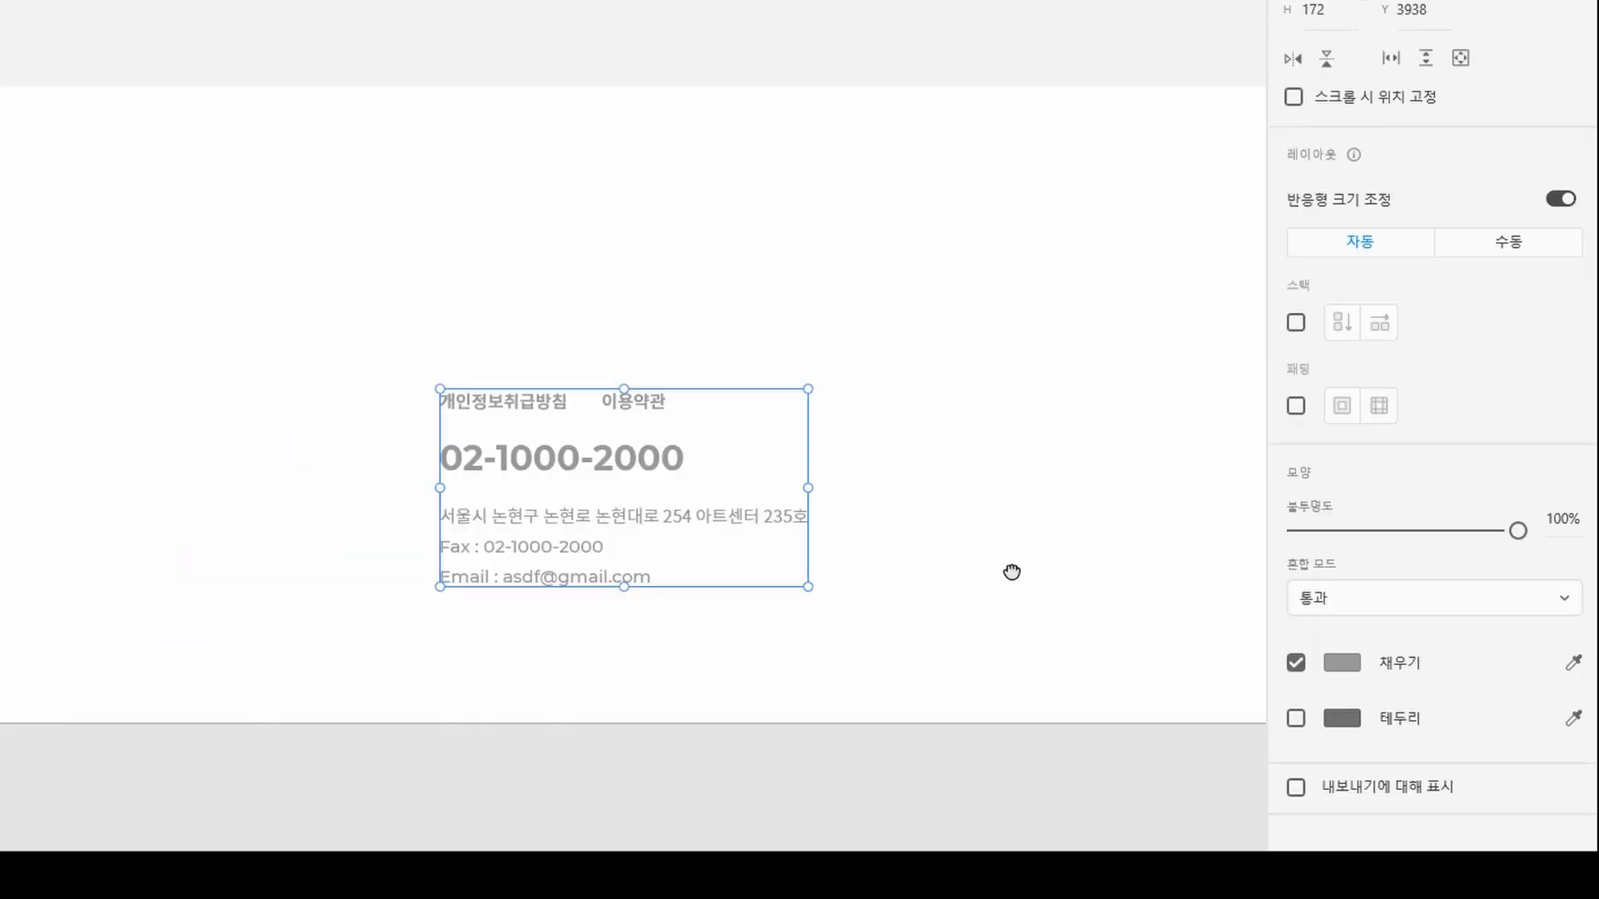
{"action": "left_click", "coordinate": [982, 708]}
{"action": "left_click_drag", "start_coordinate": [486, 462], "coordinate": [232, 159]}
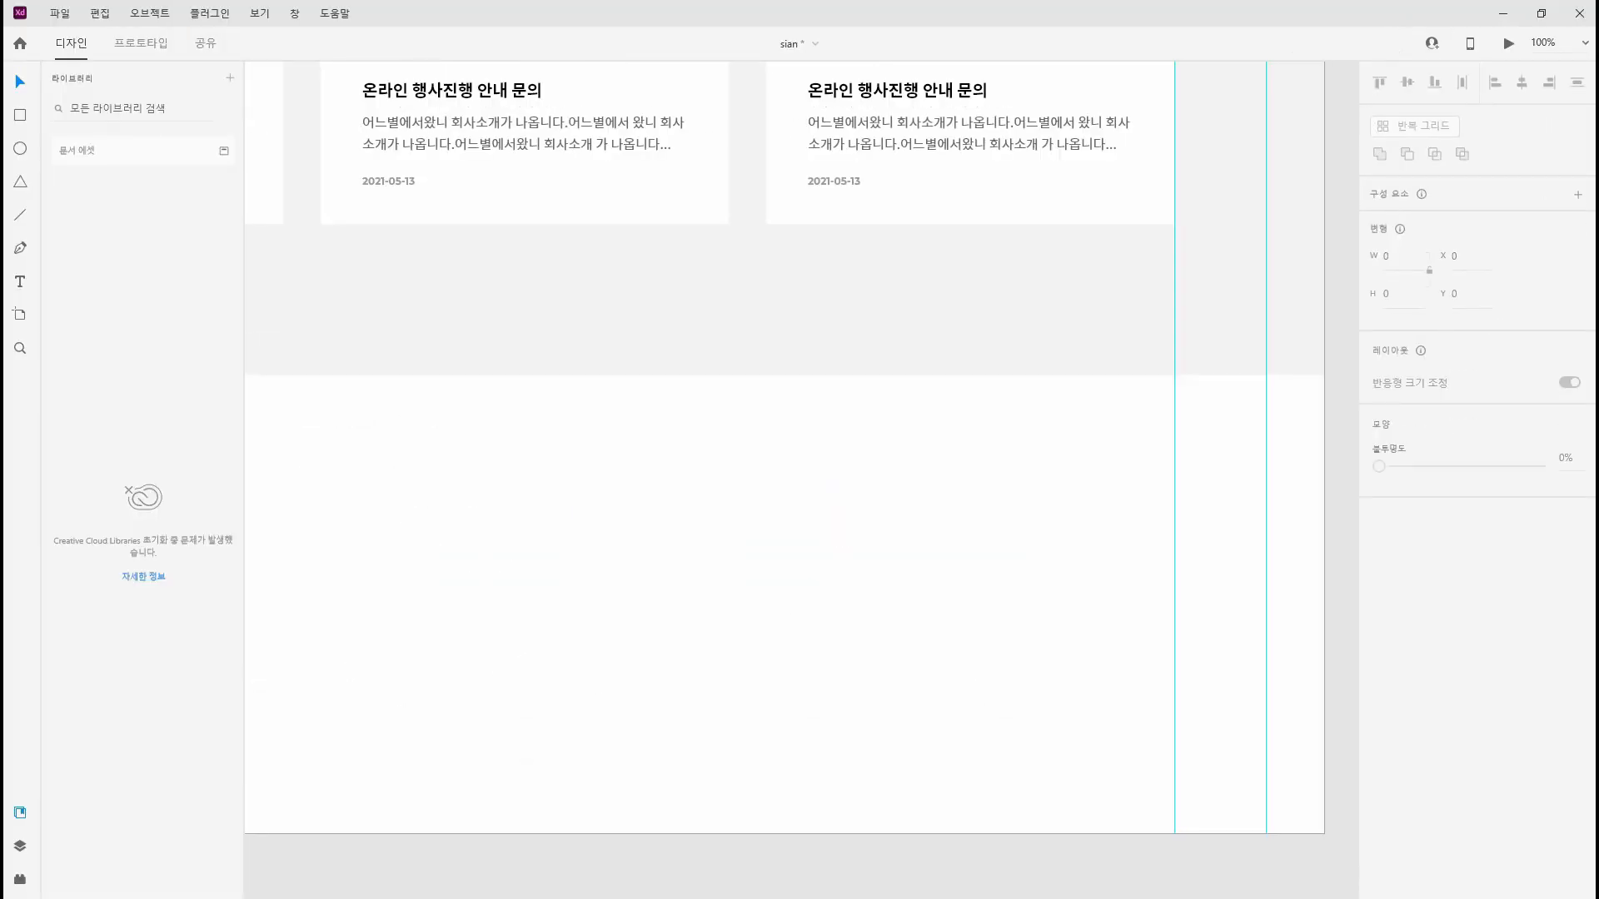
Add the text "FAMILT SITE" in the empty area on the footer's far side from the contact details
{"action": "scroll", "coordinate": [1289, 489], "scroll_direction": "down", "scroll_amount": 1}
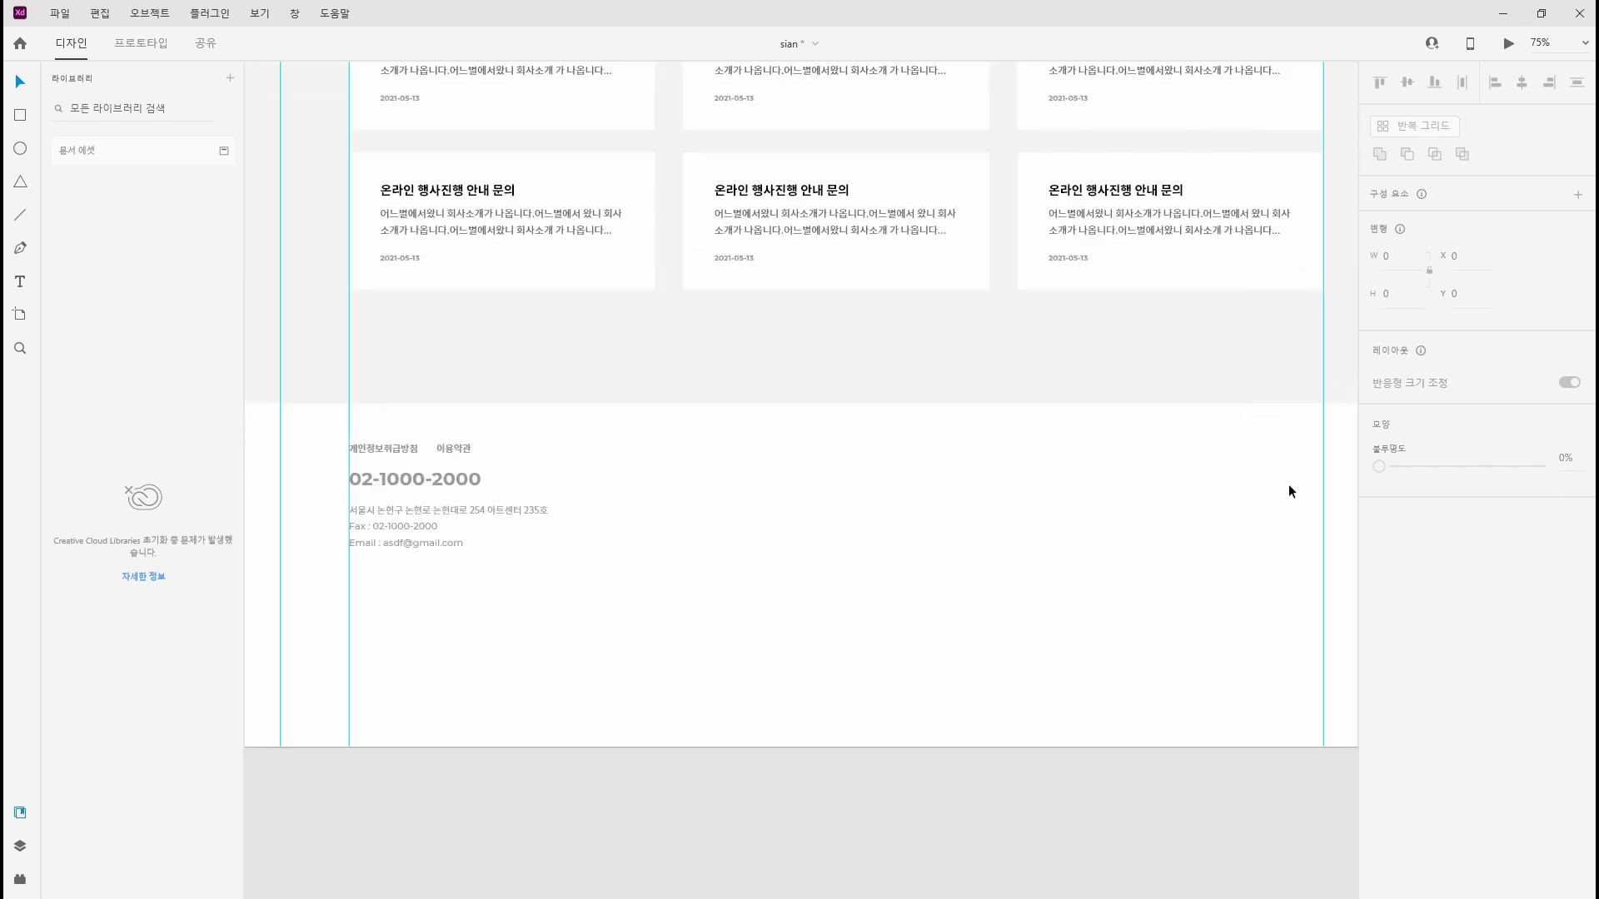
{"action": "scroll", "coordinate": [871, 653], "scroll_direction": "up", "scroll_amount": 3}
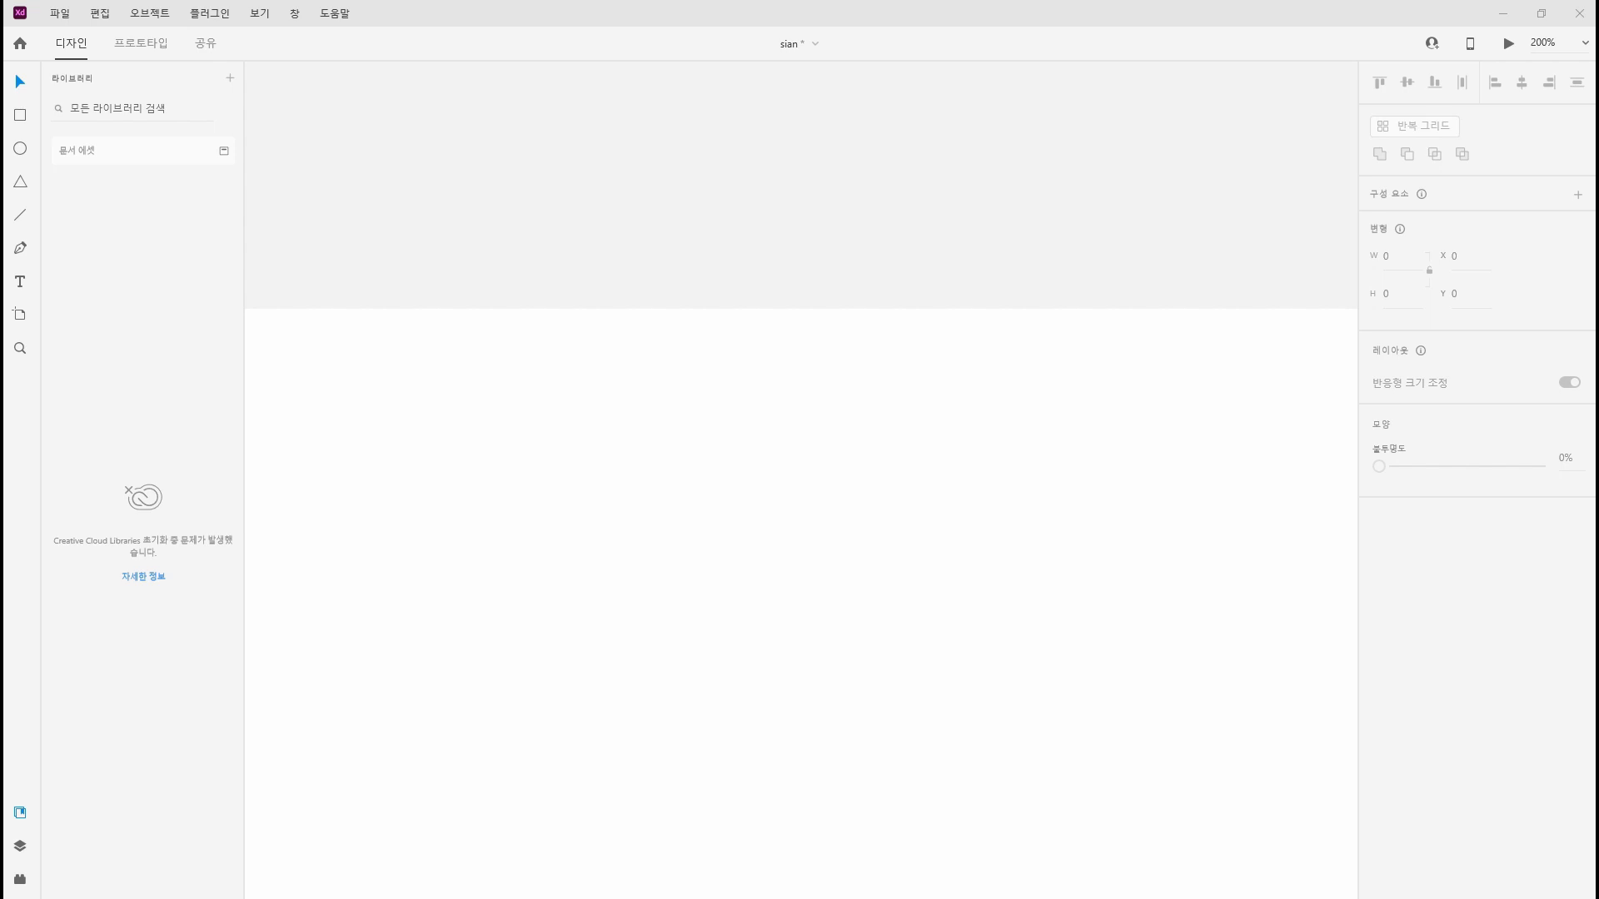
{"action": "key", "text": "t"}
{"action": "left_click", "coordinate": [737, 564]}
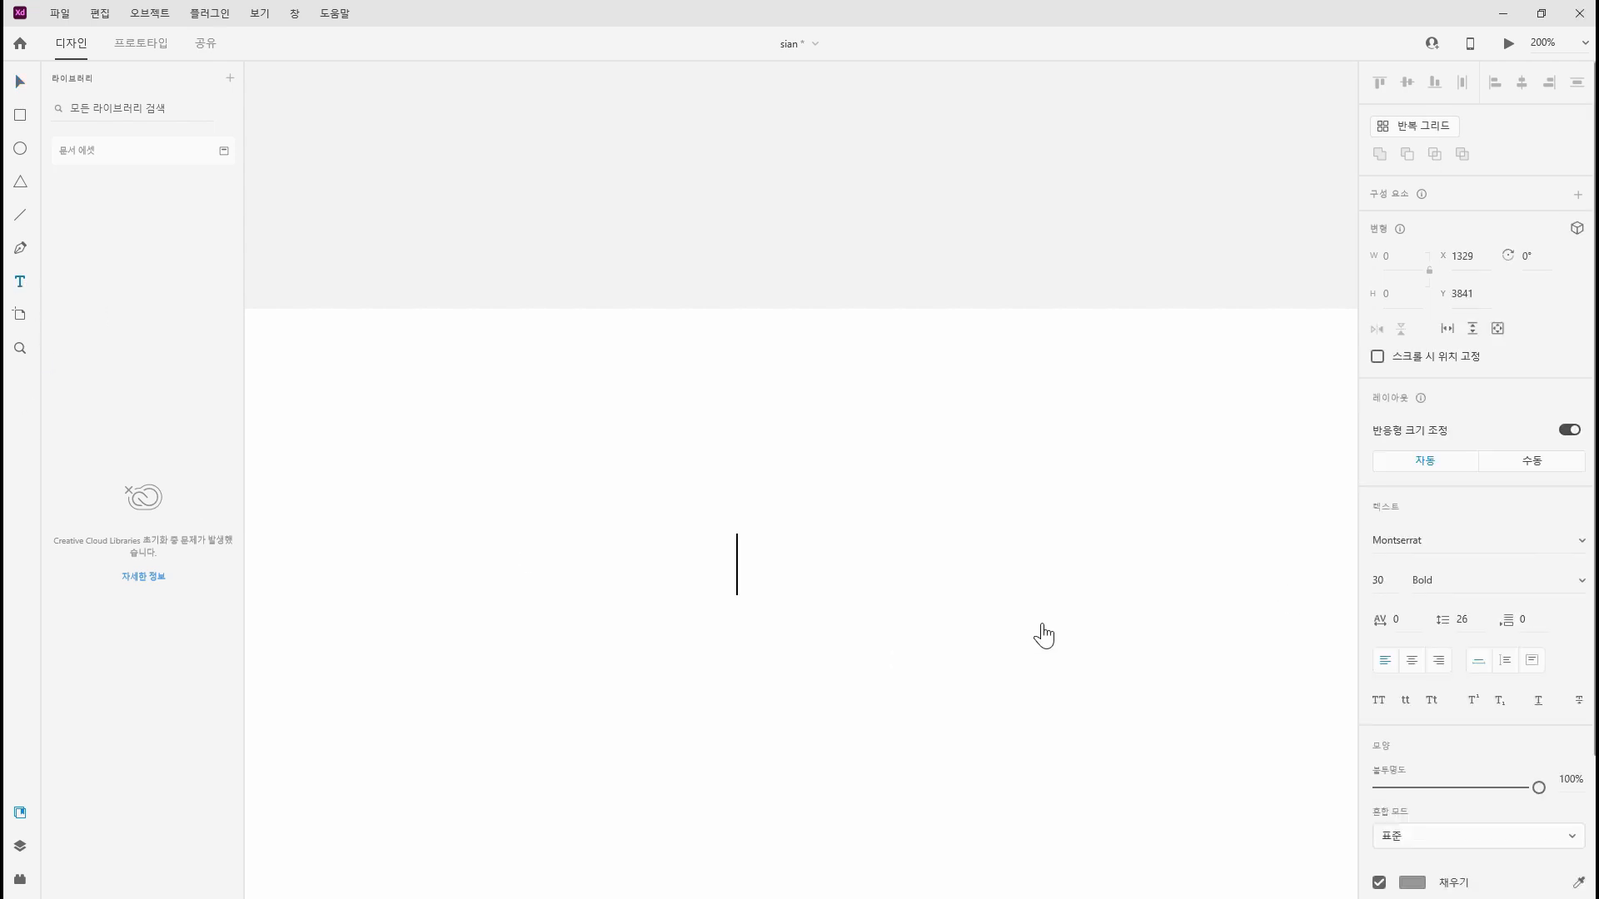
{"action": "type", "text": "FAMILT SITE"}
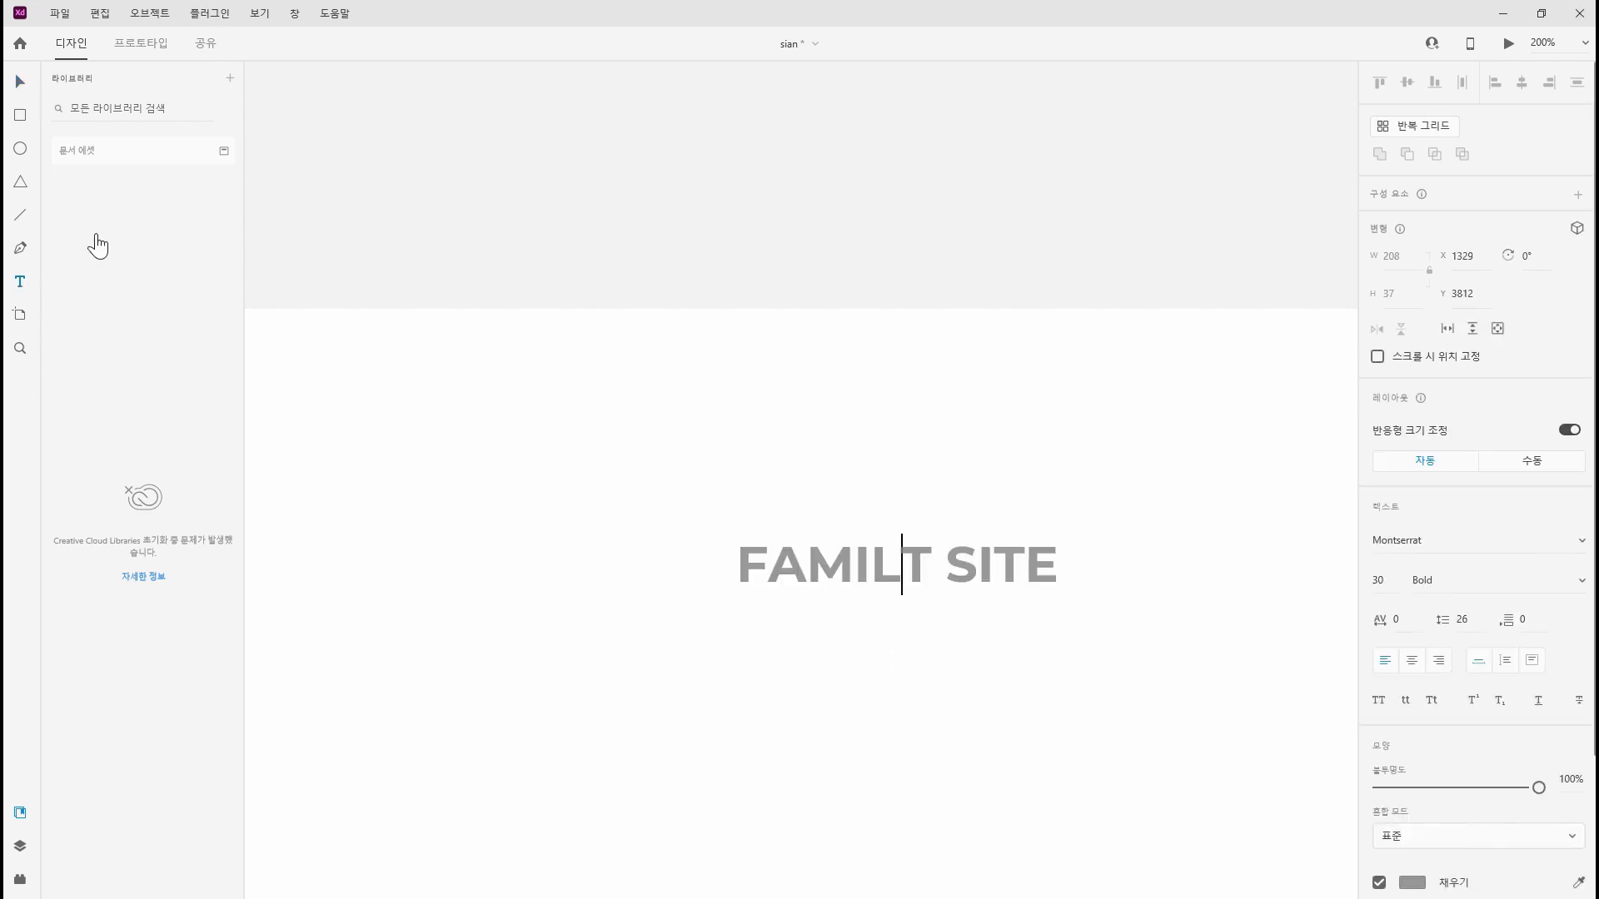
Set the FAMILT SITE text to size 12 and SemiBold weight
{"action": "key", "text": "Escape"}
{"action": "left_click", "coordinate": [1378, 580]}
{"action": "type", "text": "12"}
{"action": "key", "text": "Return"}
{"action": "left_click", "coordinate": [1491, 580]}
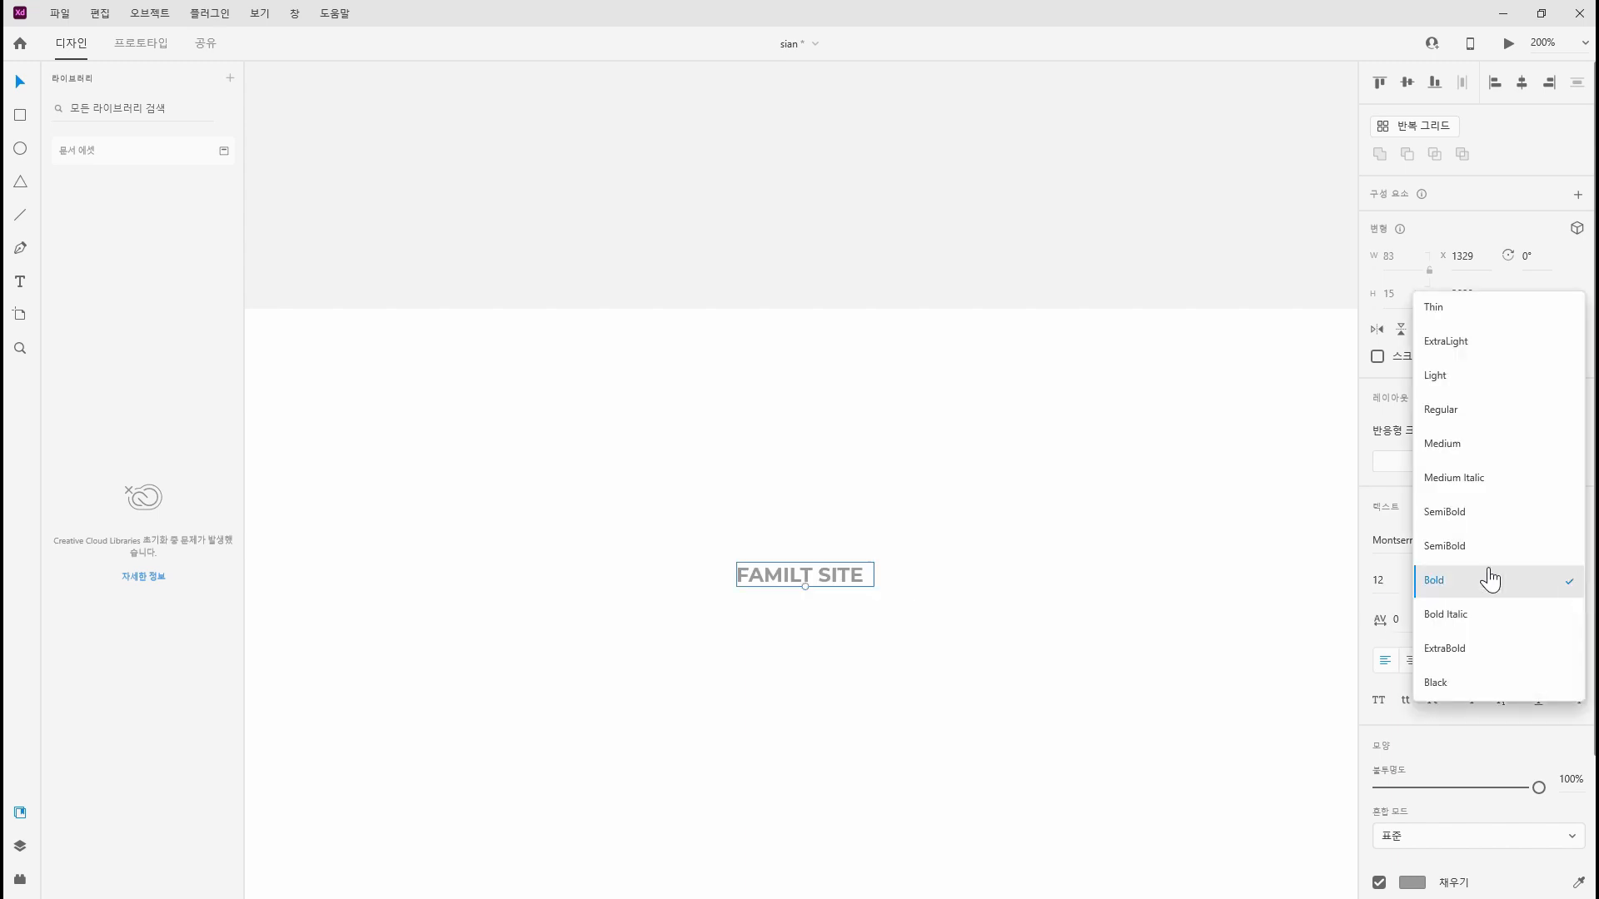
{"action": "left_click", "coordinate": [1445, 511]}
{"action": "left_click", "coordinate": [937, 667]}
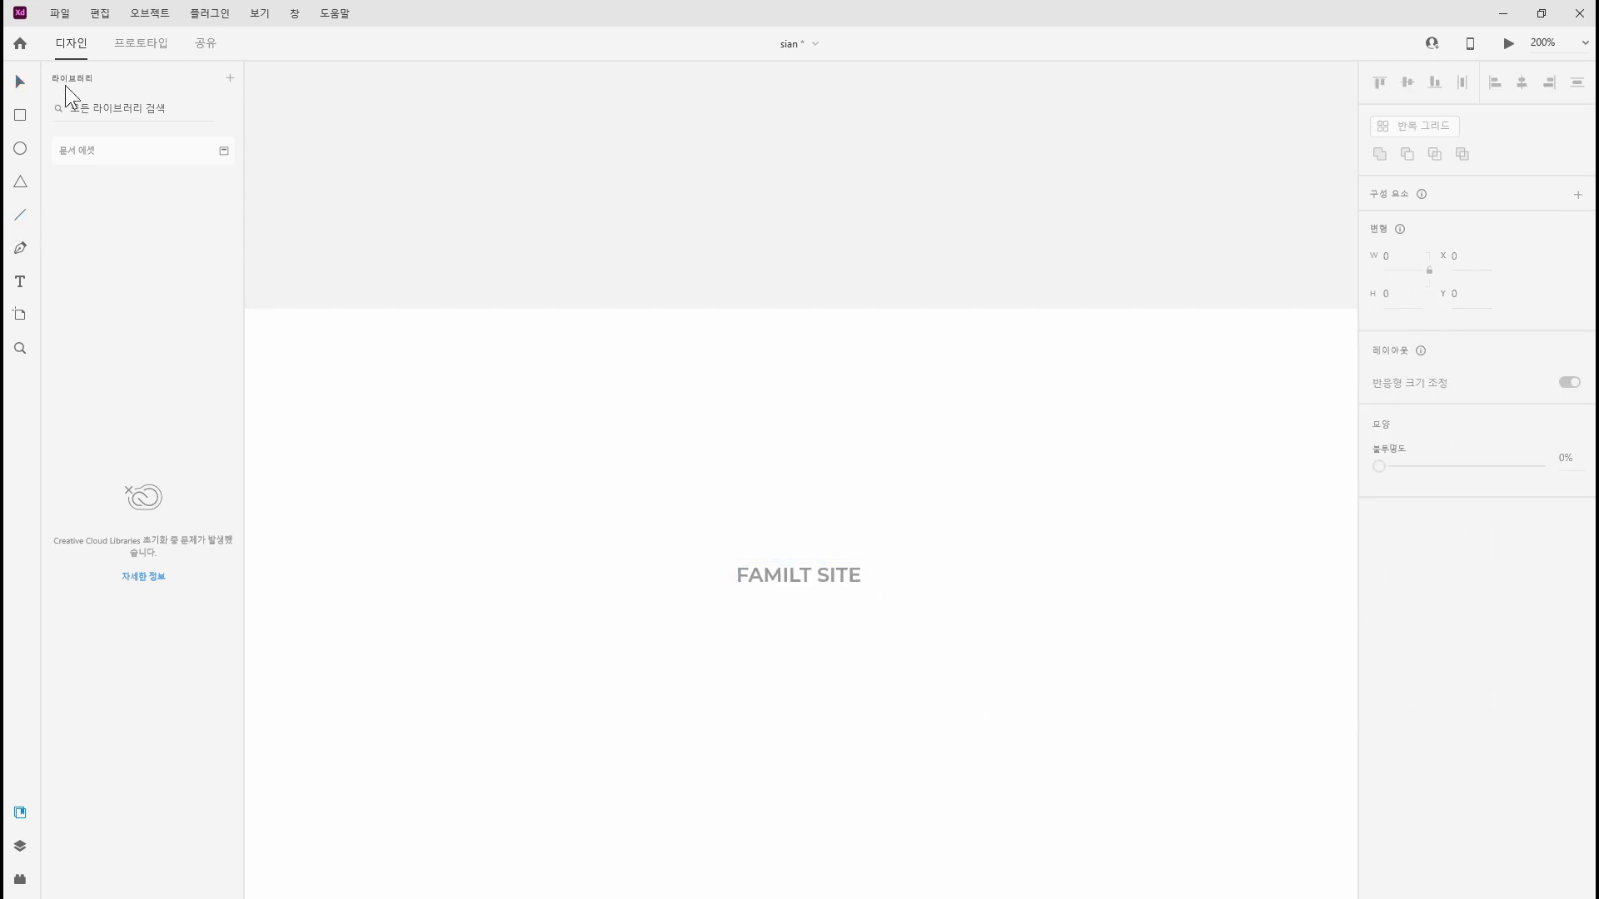
Draw a small 7 by 2 px rectangle above the FAMILT SITE text and raise it 10 px
{"action": "left_click", "coordinate": [20, 116]}
{"action": "key", "text": "ctrl+equal"}
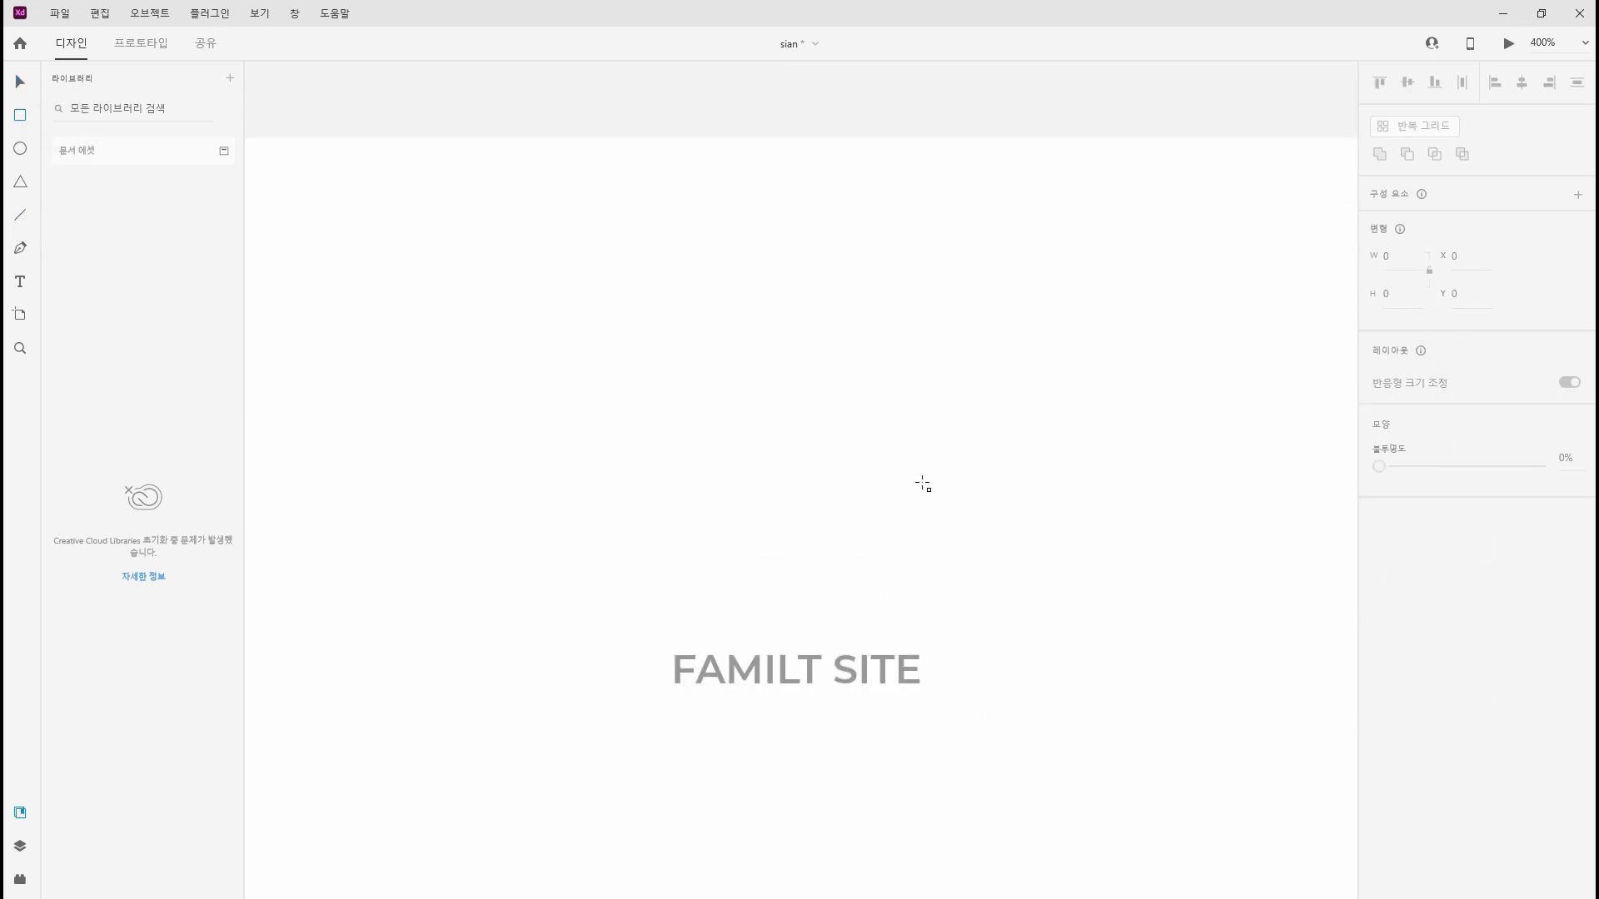
{"action": "left_click_drag", "start_coordinate": [922, 484], "coordinate": [947, 490]}
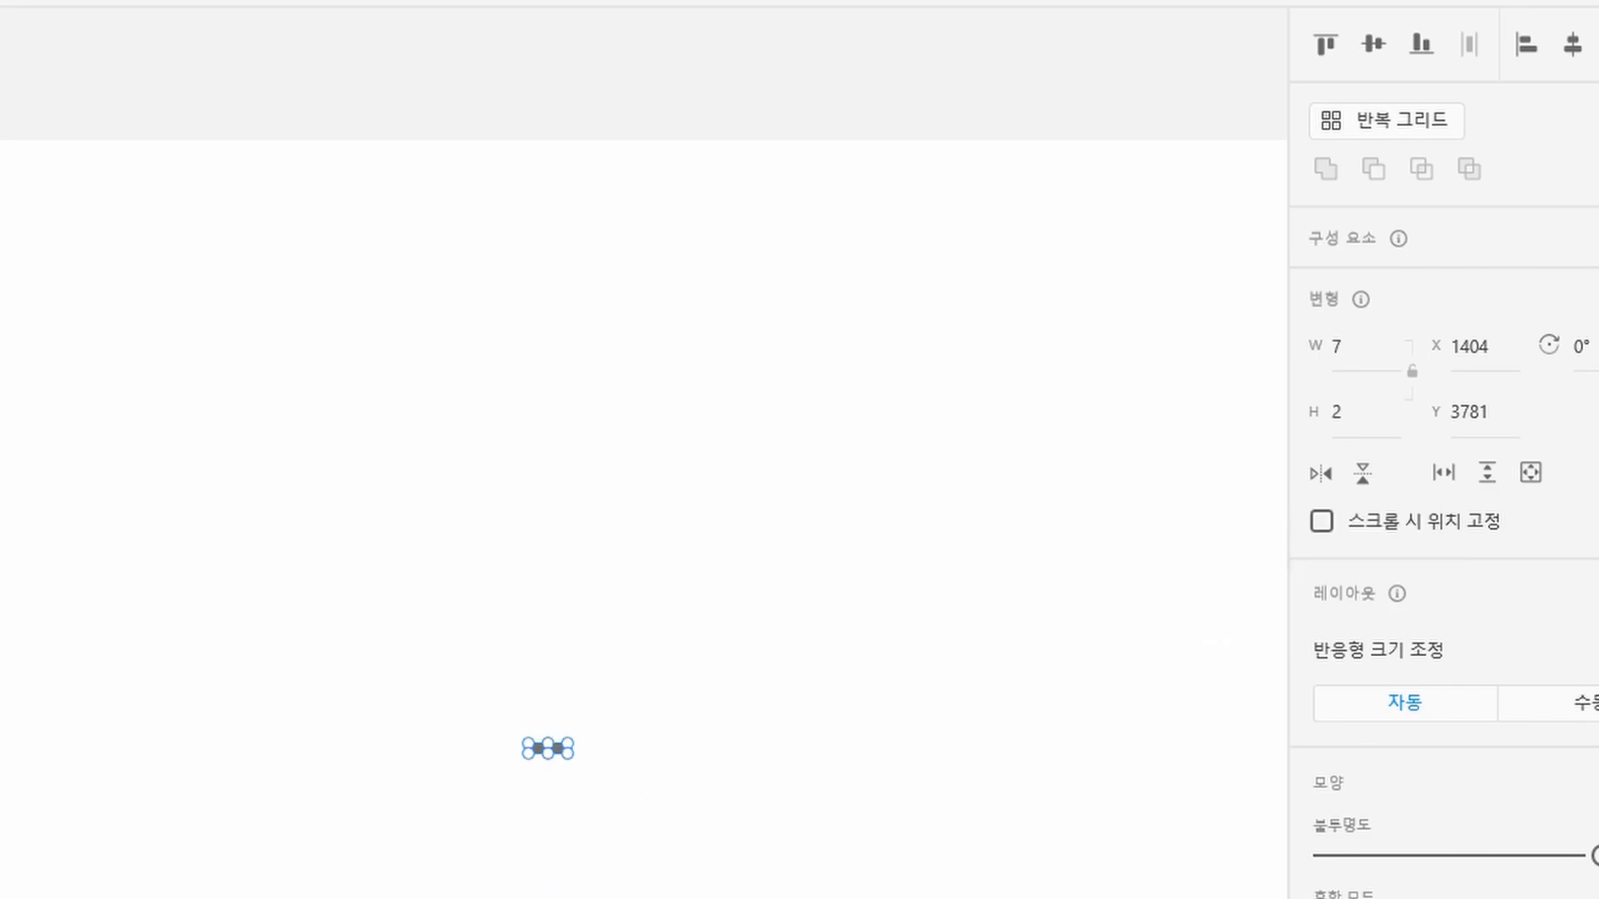
{"action": "key", "text": "shift+Up"}
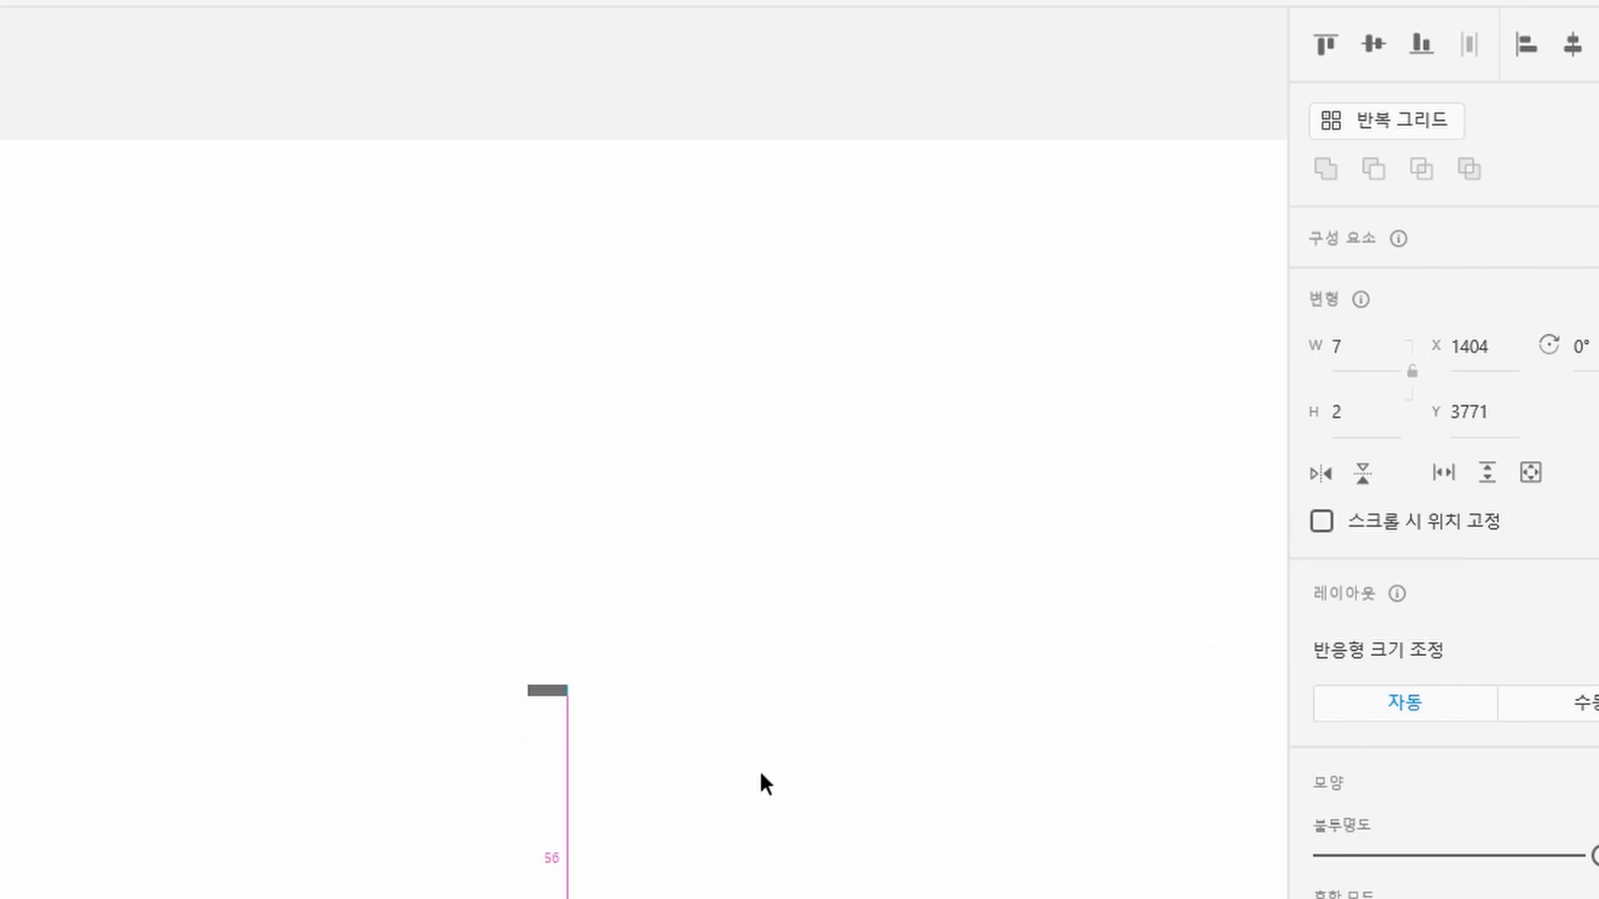
Duplicate the small bar and rotate the copy 90° so it crosses the original
{"action": "key", "text": "ctrl+d"}
{"action": "key", "text": "shift+Down"}
{"action": "key", "text": "shift+Down"}
{"action": "key", "text": "Tab"}
{"action": "type", "text": "90"}
{"action": "key", "text": "Return"}
{"action": "key", "text": "shift+Up"}
{"action": "key", "text": "shift+Up"}
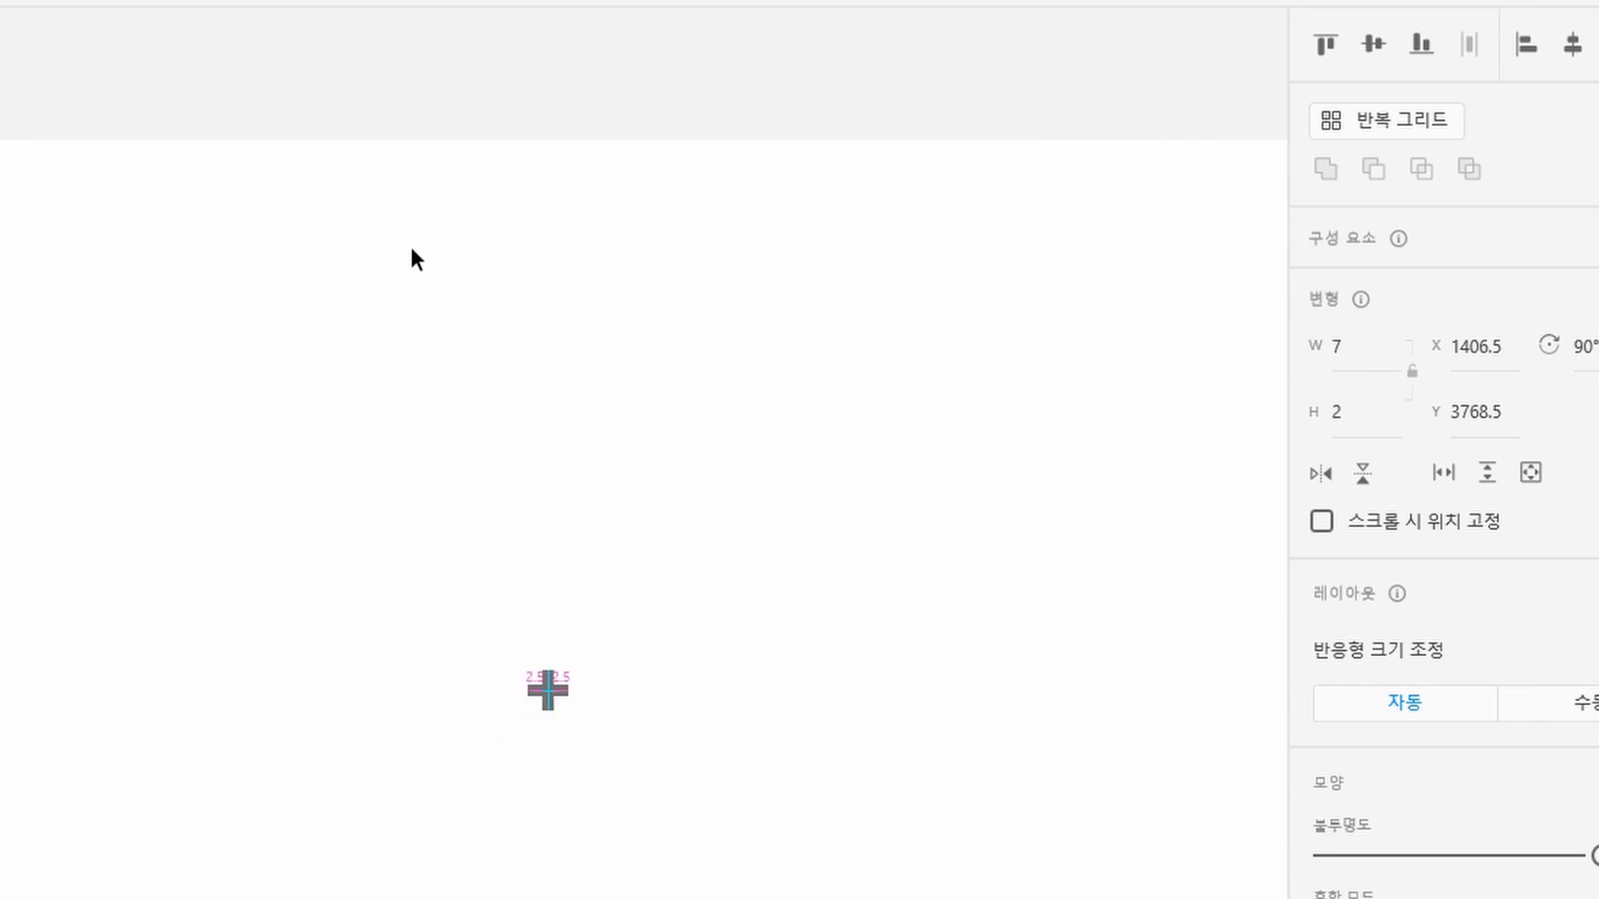
{"action": "key", "text": "Up"}
Align the two bars along their lower and right edges into an L-shaped corner and merge them with a Boolean union
{"action": "left_click_drag", "start_coordinate": [414, 258], "coordinate": [632, 785]}
{"action": "left_click", "coordinate": [1421, 43]}
{"action": "key", "text": "ctrl+shift+Right"}
{"action": "left_click_drag", "start_coordinate": [735, 837], "coordinate": [412, 549]}
{"action": "key", "text": "ctrl+g"}
{"action": "key", "text": "ctrl+z"}
{"action": "left_click", "coordinate": [783, 865]}
{"action": "left_click_drag", "start_coordinate": [754, 888], "coordinate": [293, 489]}
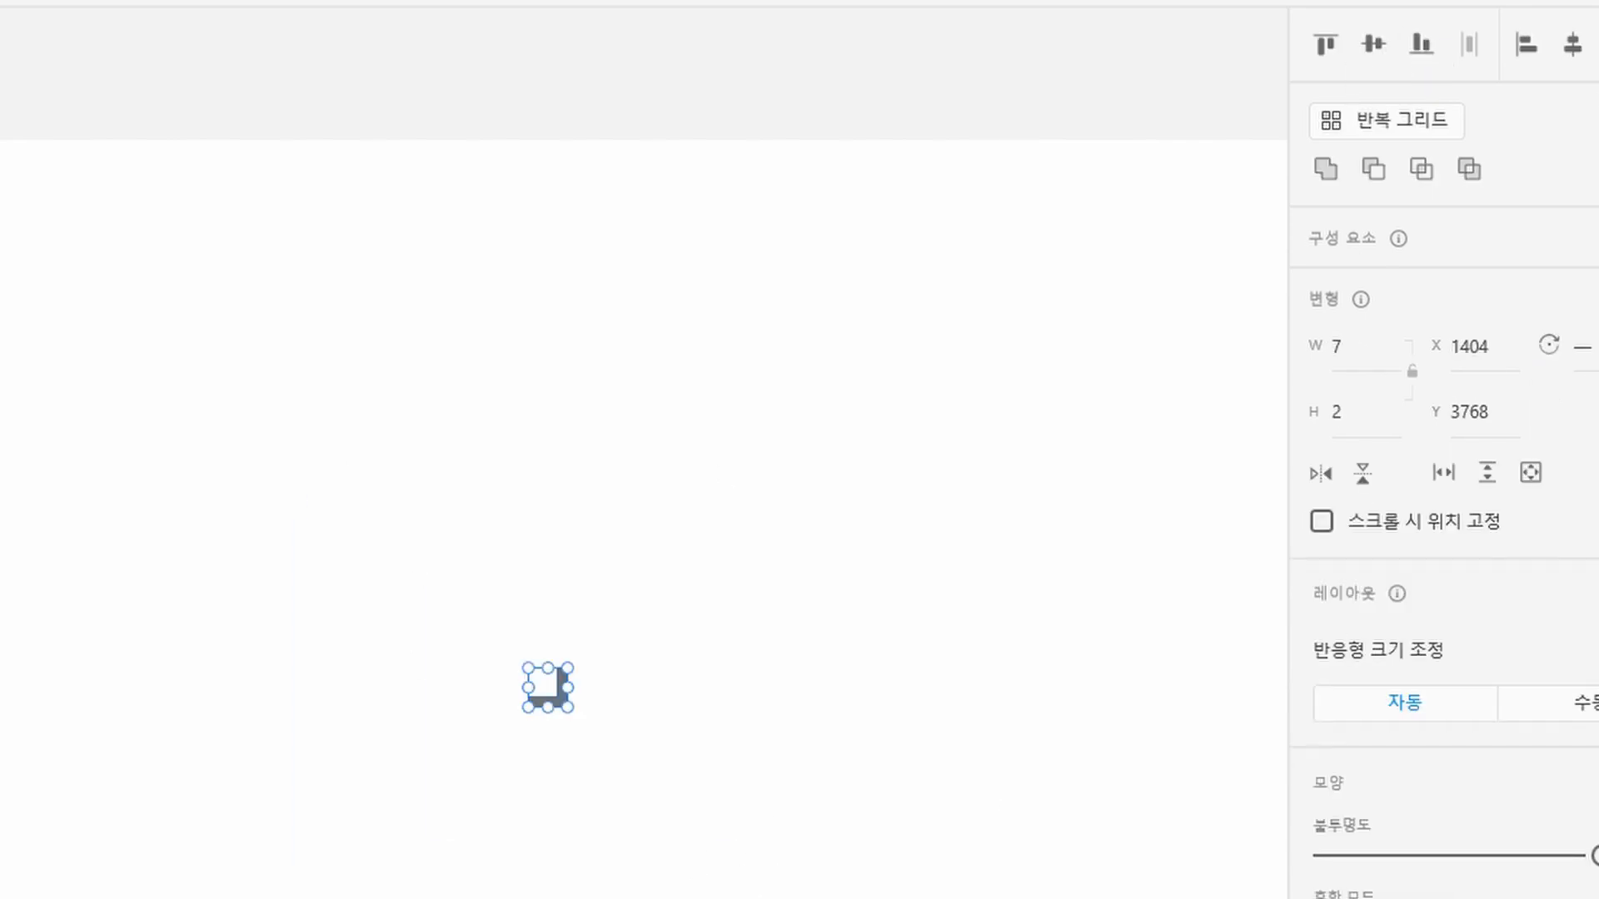
{"action": "left_click", "coordinate": [1326, 169]}
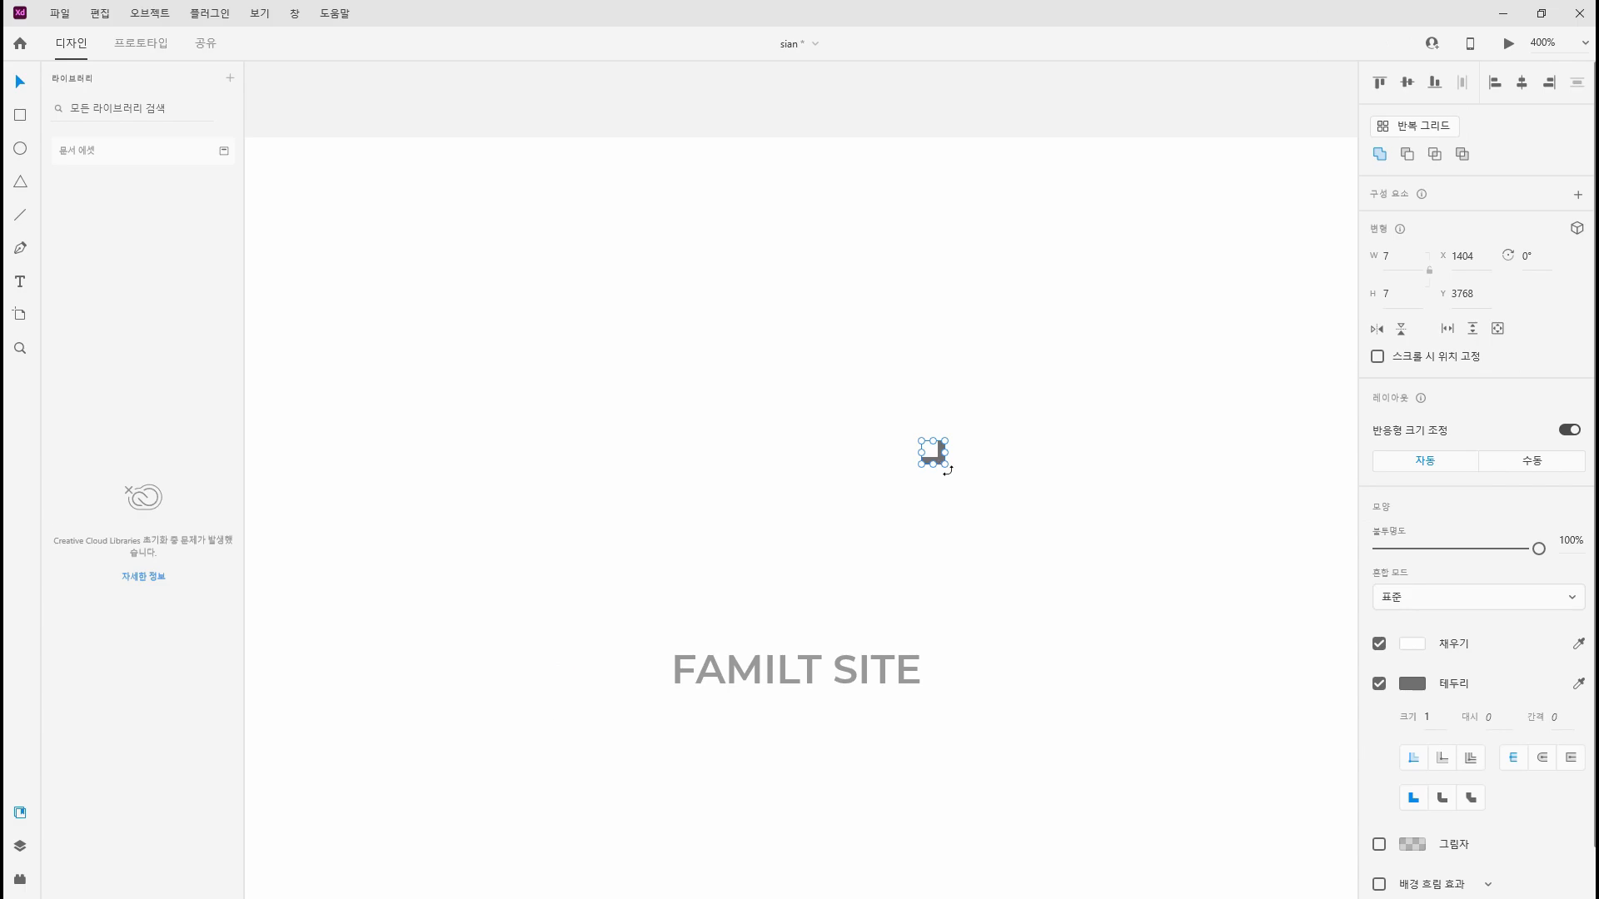
Rotate the merged corner to -135° as an upward chevron and place it after the FAMILT SITE text
{"action": "left_click_drag", "start_coordinate": [948, 470], "coordinate": [939, 611]}
{"action": "left_click", "coordinate": [978, 467]}
{"action": "key", "text": "shift+Right"}
{"action": "key", "text": "shift+Right"}
{"action": "key", "text": "shift+Right"}
{"action": "key", "text": "shift+Right"}
{"action": "key", "text": "shift+Right"}
{"action": "key", "text": "ctrl+minus"}
{"action": "key", "text": "ctrl+minus"}
{"action": "key", "text": "ctrl+minus"}
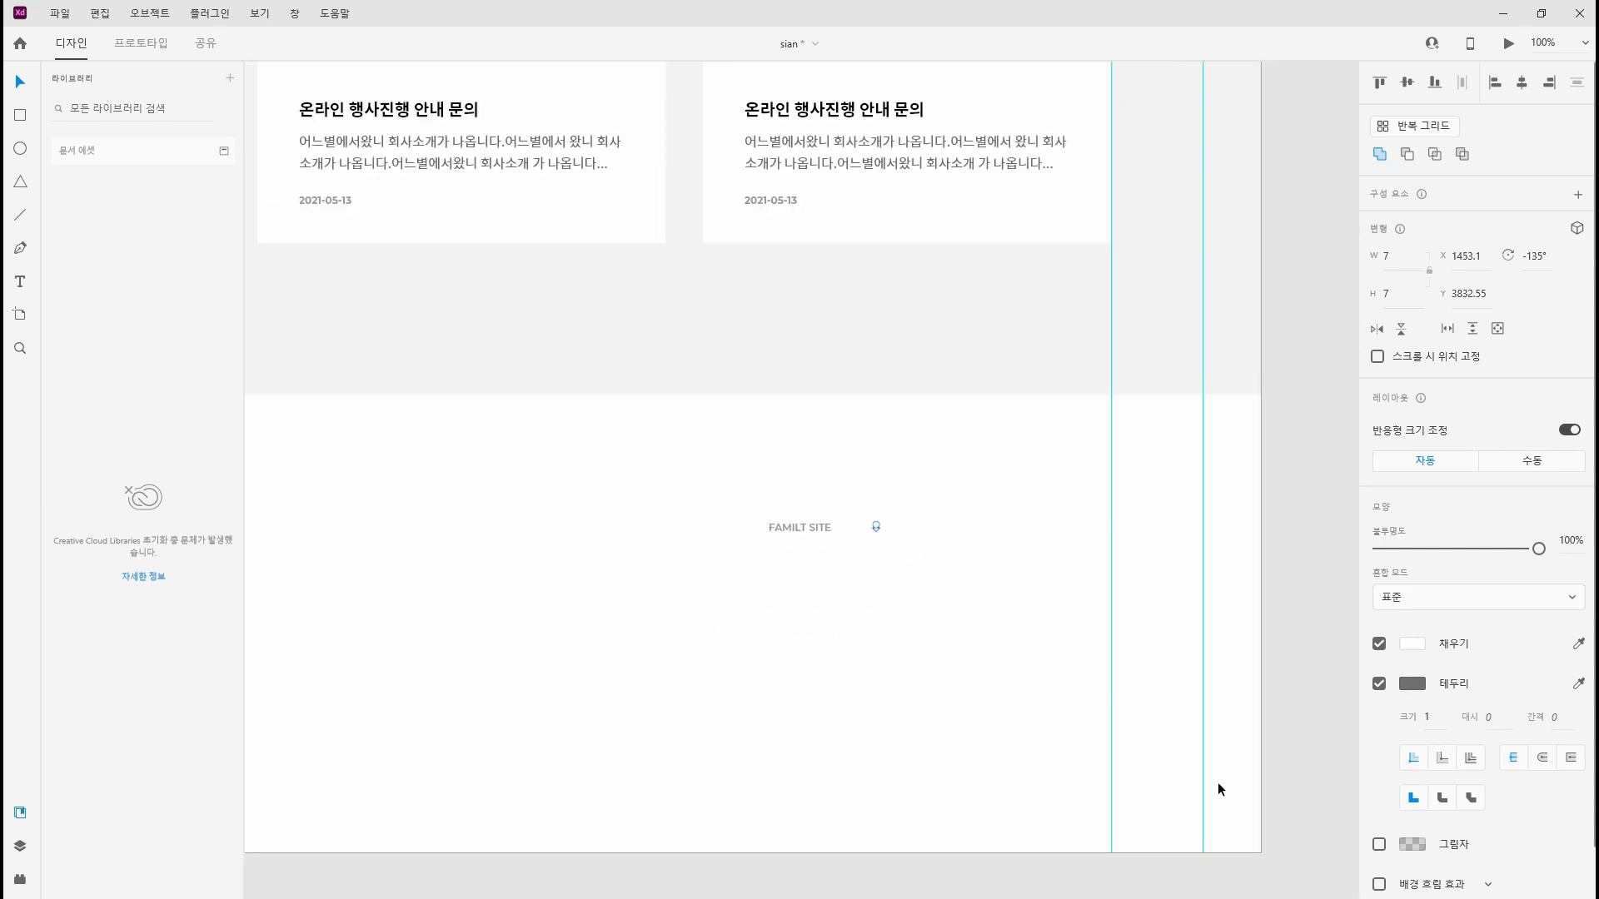
Draw a horizontal line about 132 px long beneath the FAMILT SITE text and chevron, and lower it slightly
{"action": "key", "text": "ctrl+plus"}
{"action": "key", "text": "ctrl+plus"}
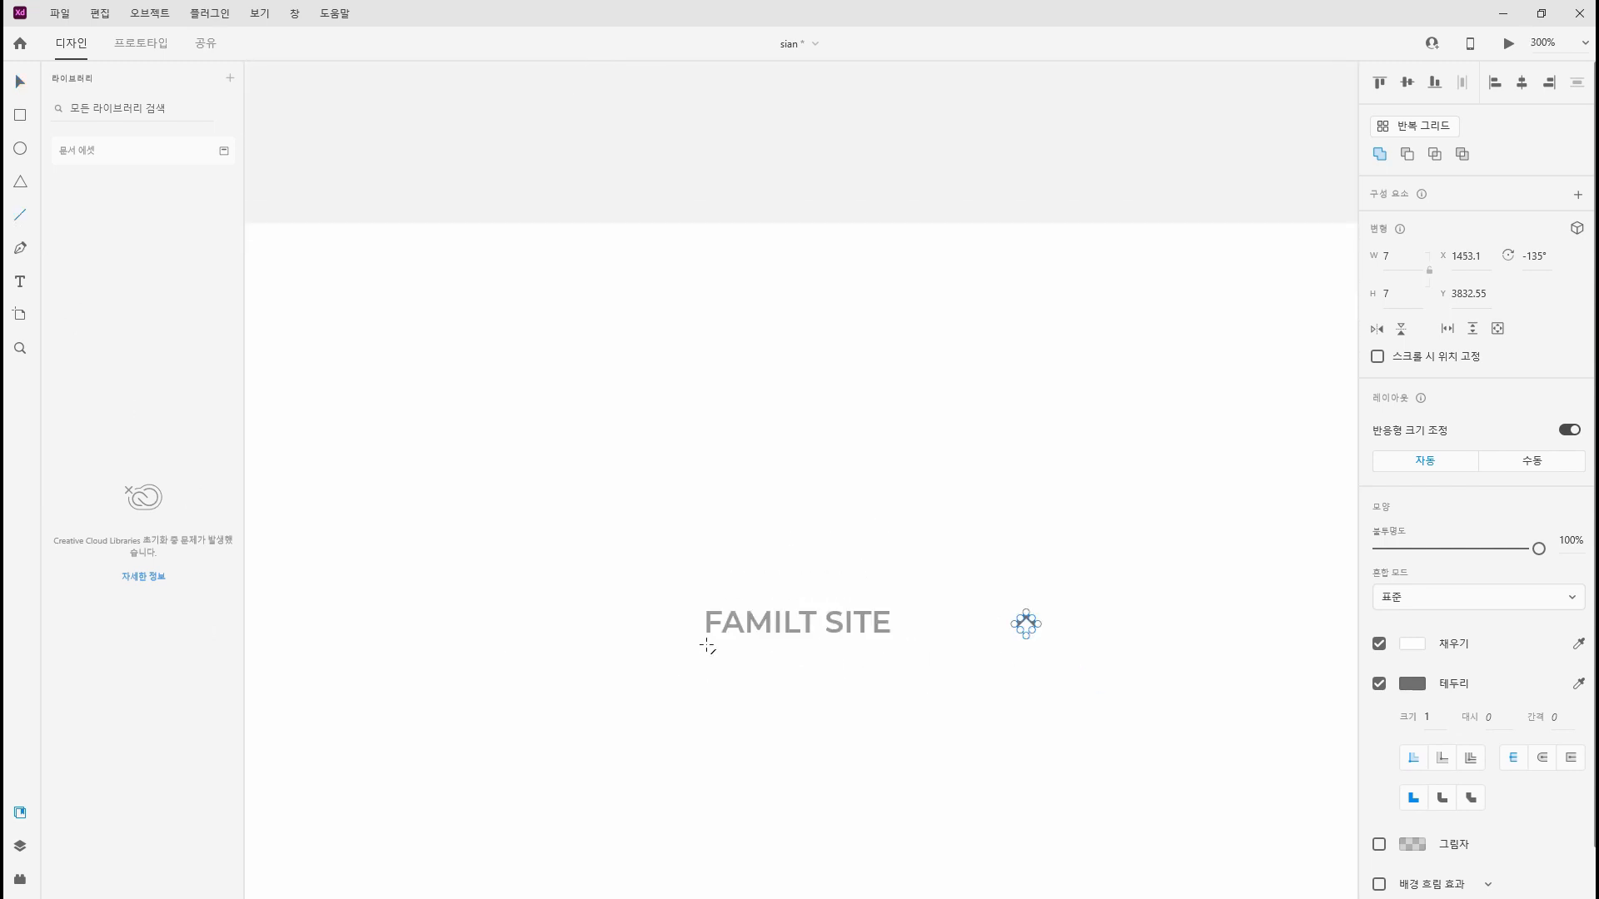
{"action": "left_click_drag", "start_coordinate": [707, 646], "coordinate": [1042, 676]}
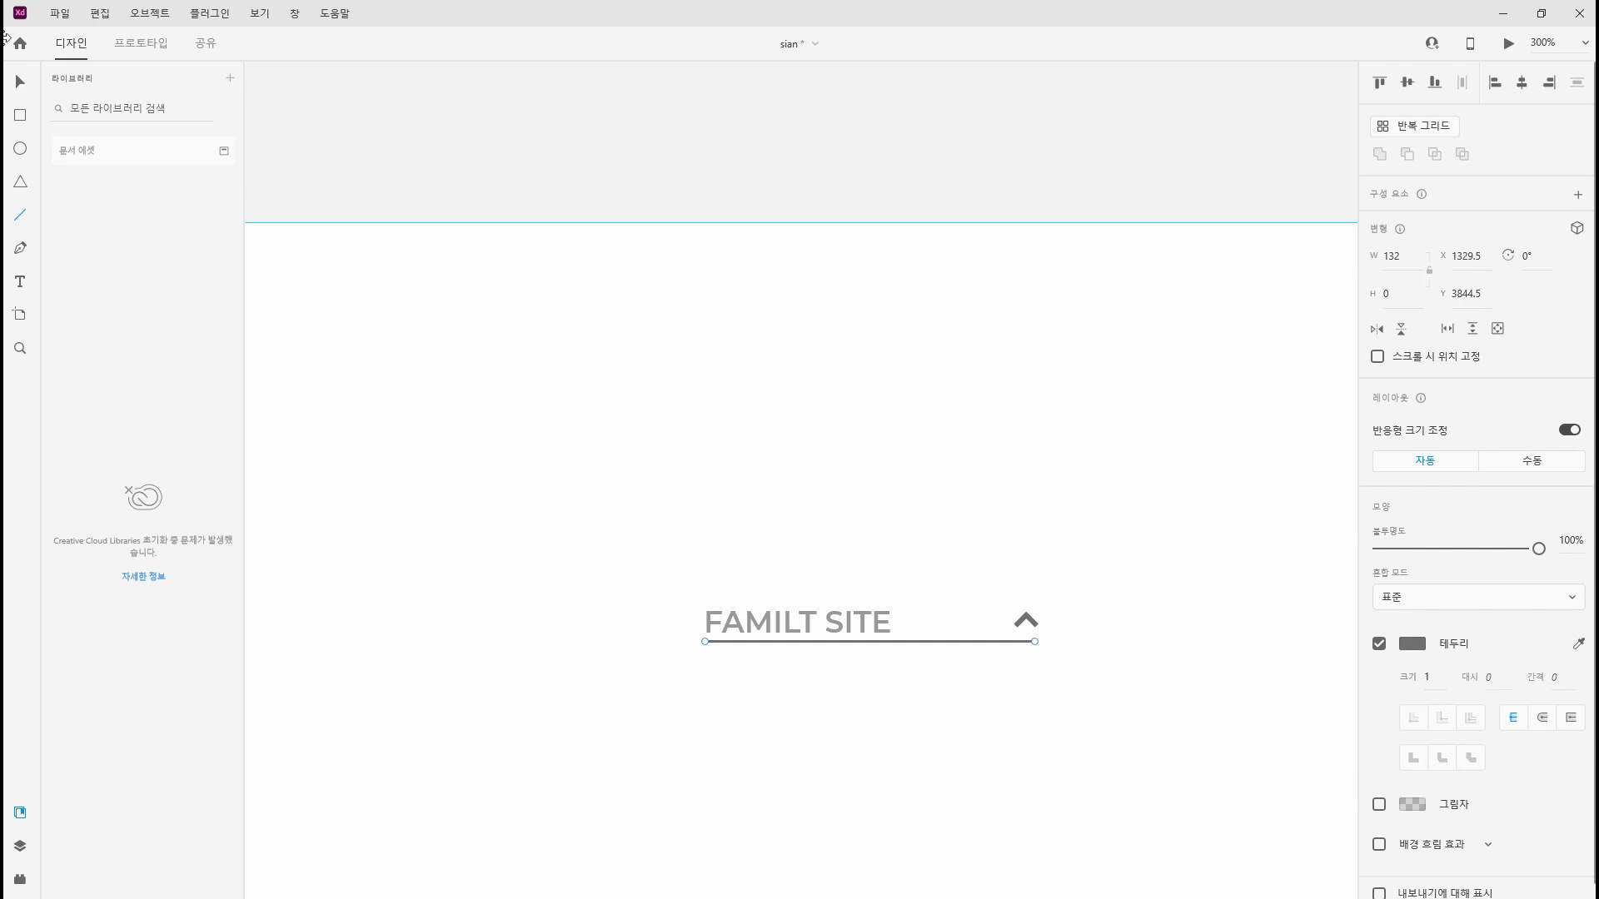
{"action": "left_click", "coordinate": [20, 81]}
{"action": "key", "text": "shift+Down"}
{"action": "left_click", "coordinate": [927, 769]}
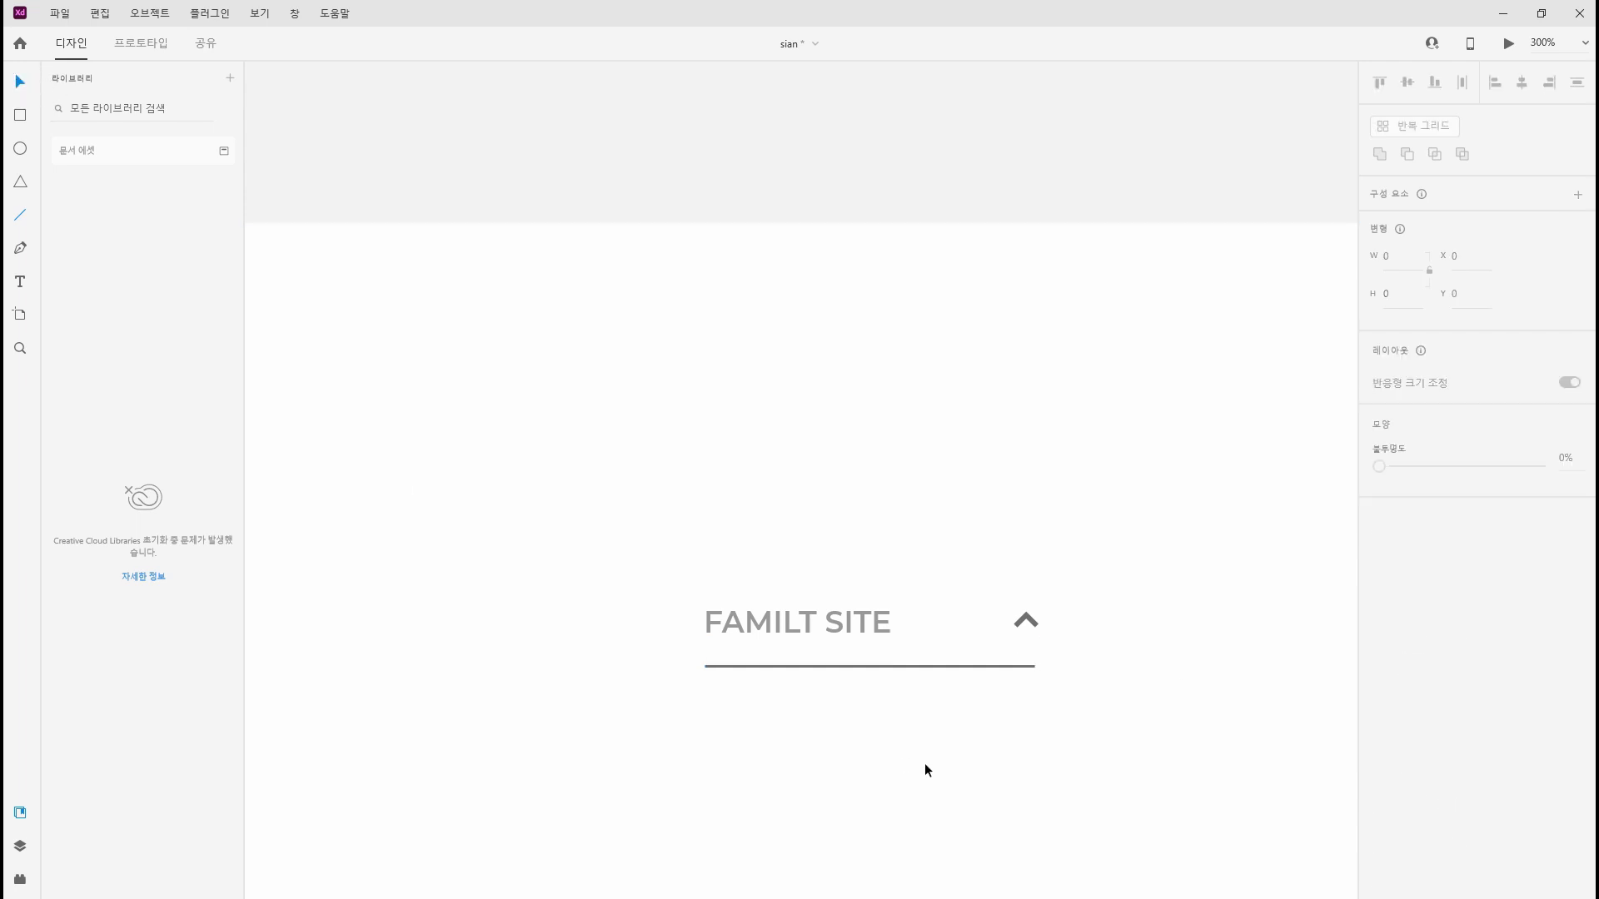
Move the chevron 30 px farther right and extend the underline to the chevron's outer edge
{"action": "left_click", "coordinate": [1026, 620]}
{"action": "left_click", "coordinate": [1033, 716]}
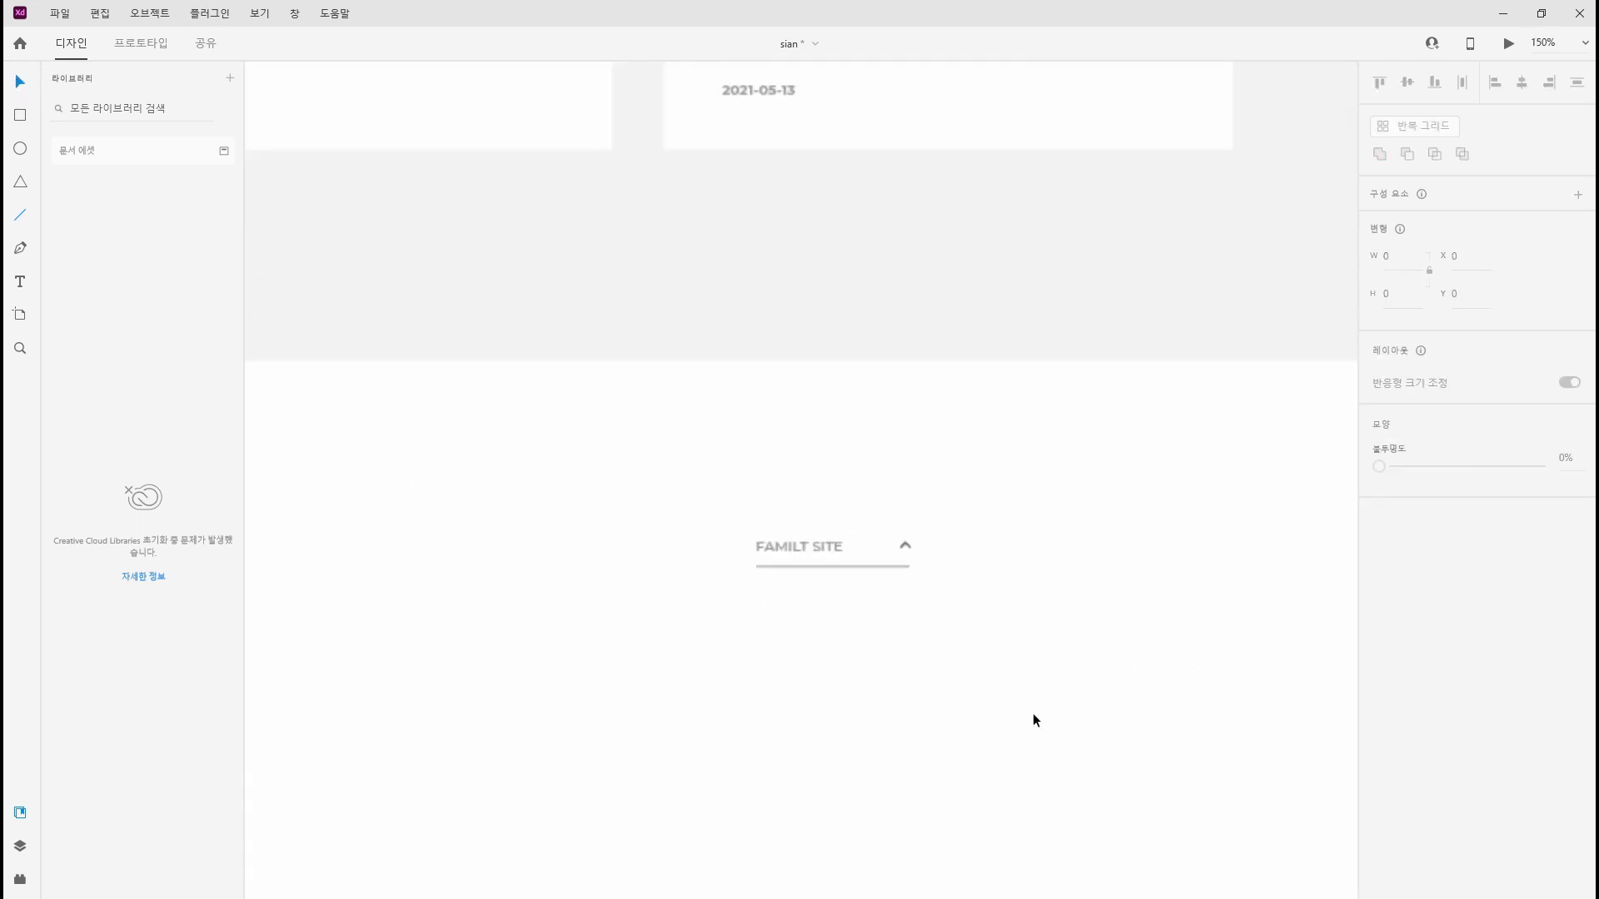
{"action": "left_click", "coordinate": [1026, 621]}
{"action": "key", "text": "shift+Right"}
{"action": "key", "text": "shift+Right"}
{"action": "key", "text": "shift+Right"}
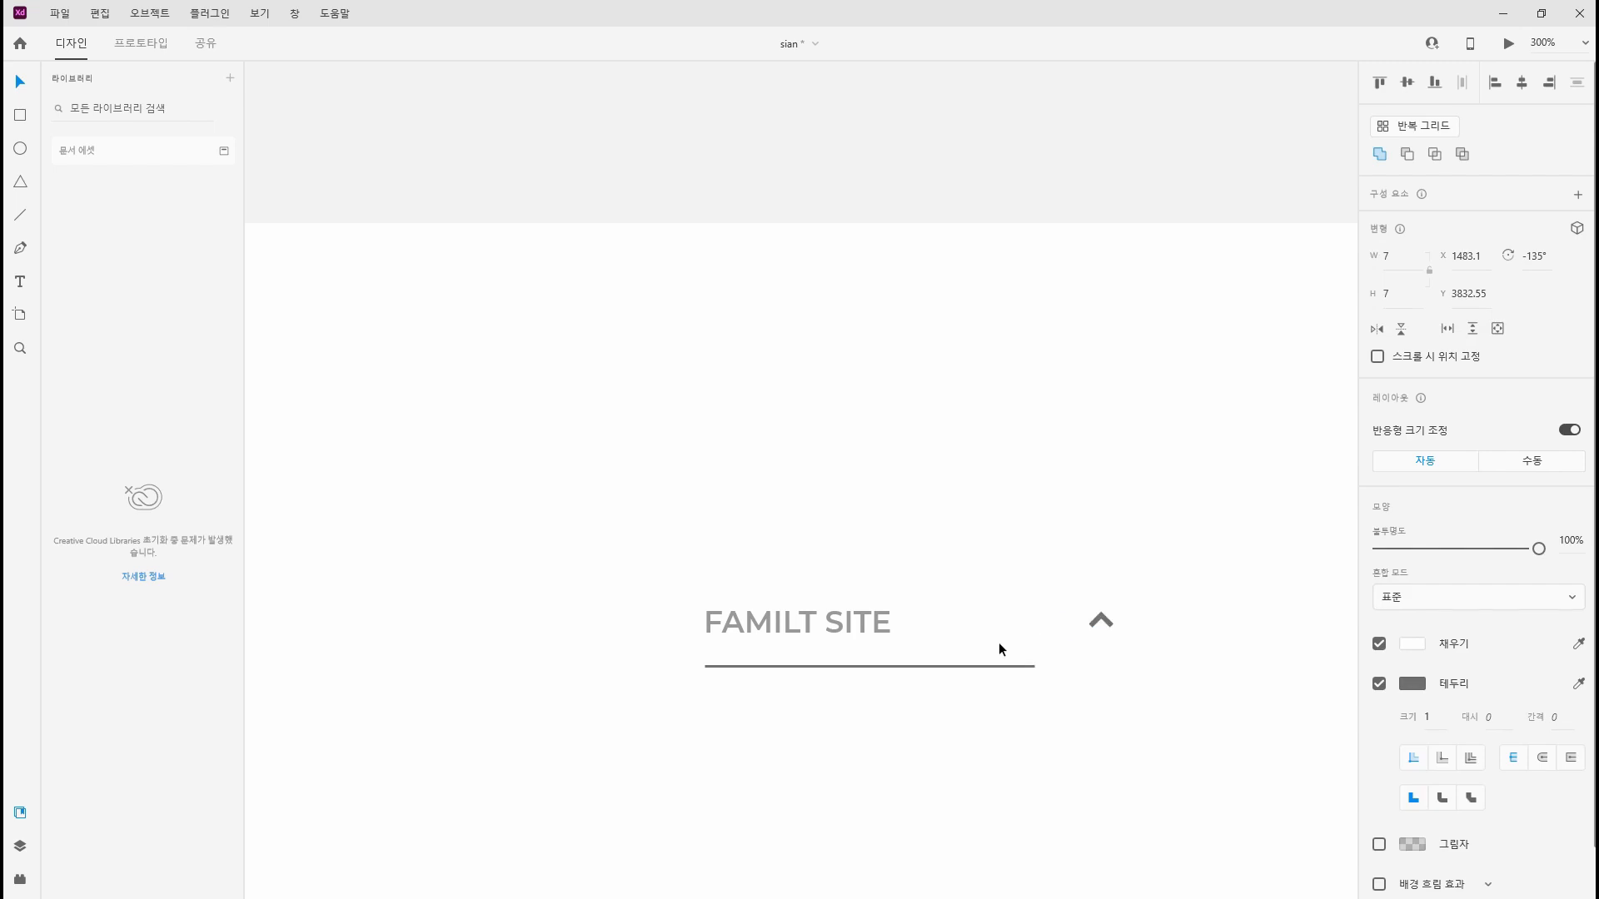
{"action": "left_click", "coordinate": [1031, 666]}
{"action": "left_click_drag", "start_coordinate": [1035, 666], "coordinate": [1113, 668]}
Group the FAMILT SITE text, chevron and line, and move the group to the content's right guide, level with the policy links
{"action": "left_click_drag", "start_coordinate": [1179, 795], "coordinate": [606, 476]}
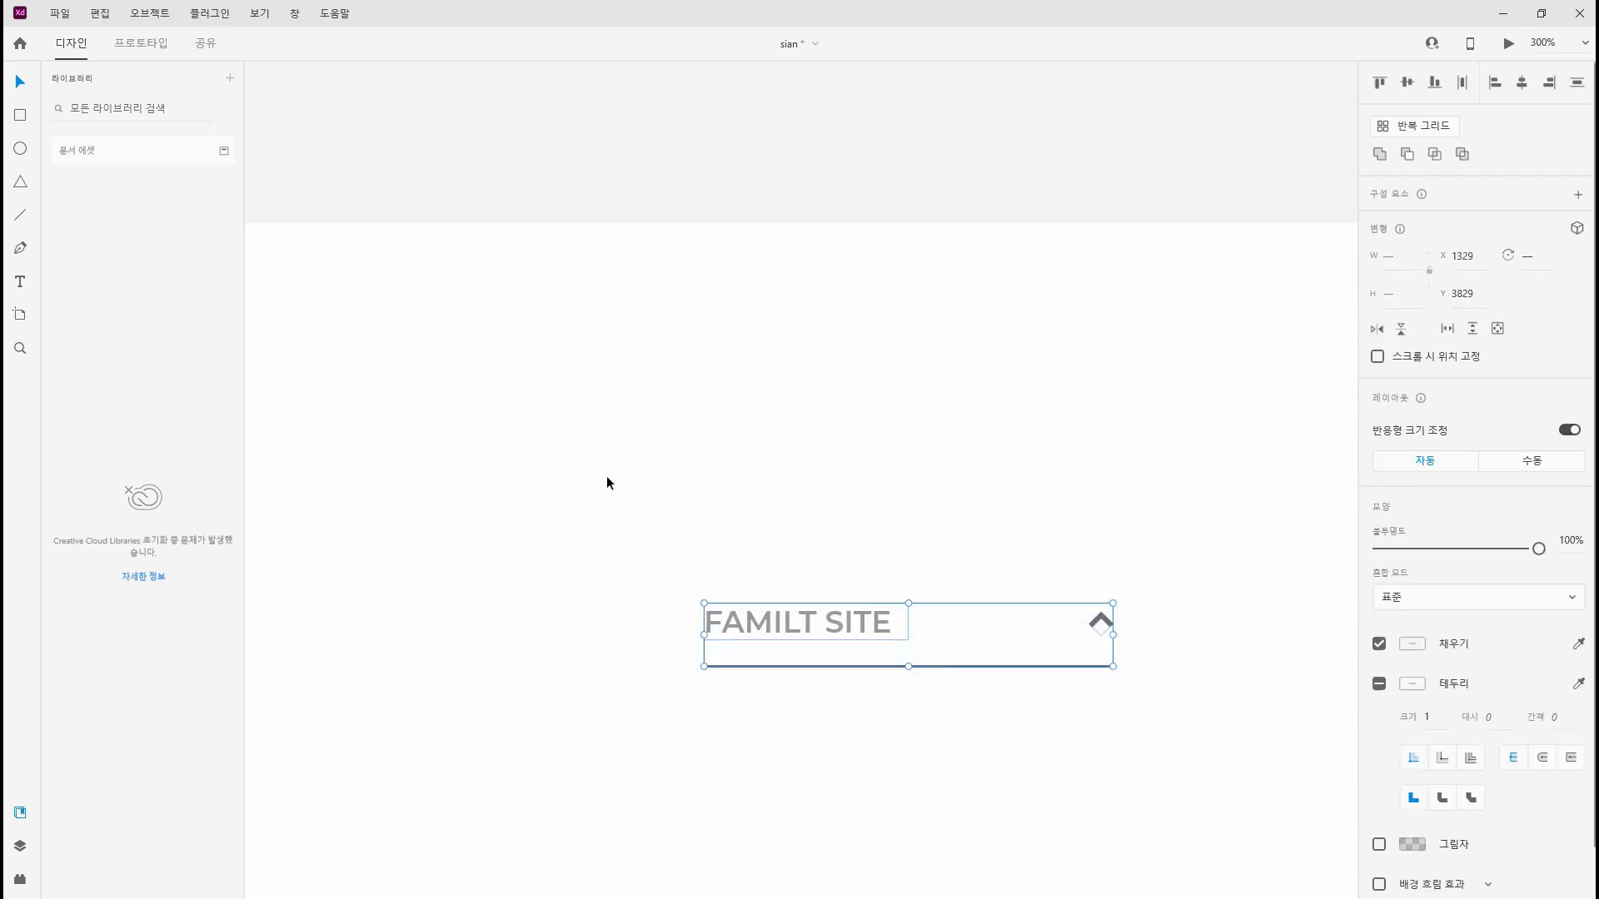
{"action": "key", "text": "ctrl+minus"}
{"action": "key", "text": "ctrl+minus"}
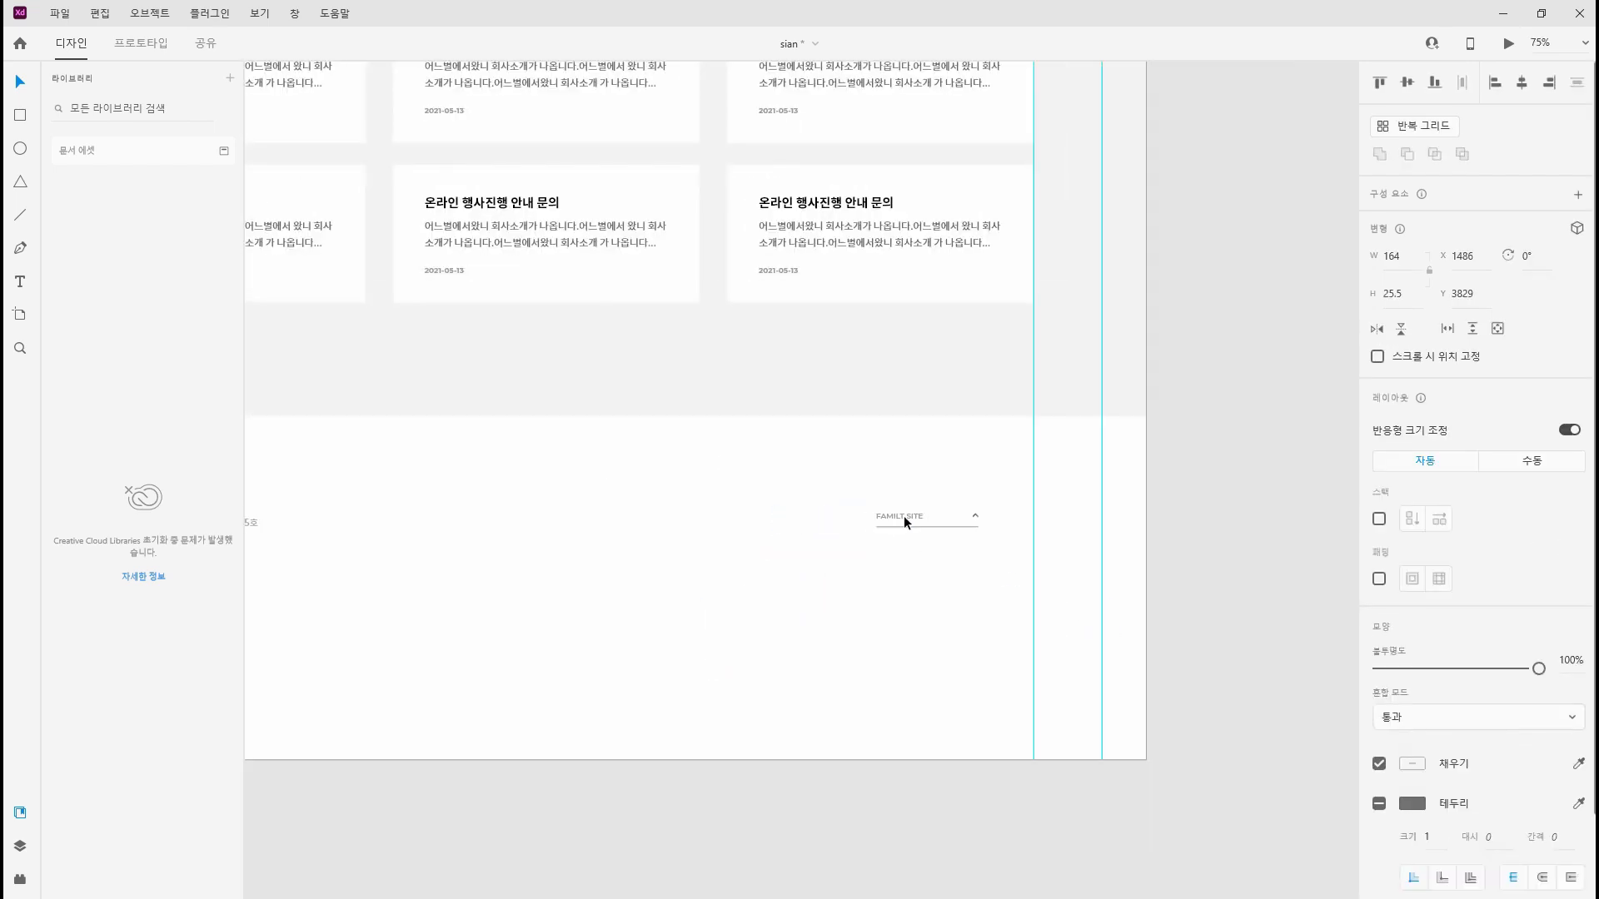
{"action": "left_click", "coordinate": [900, 590]}
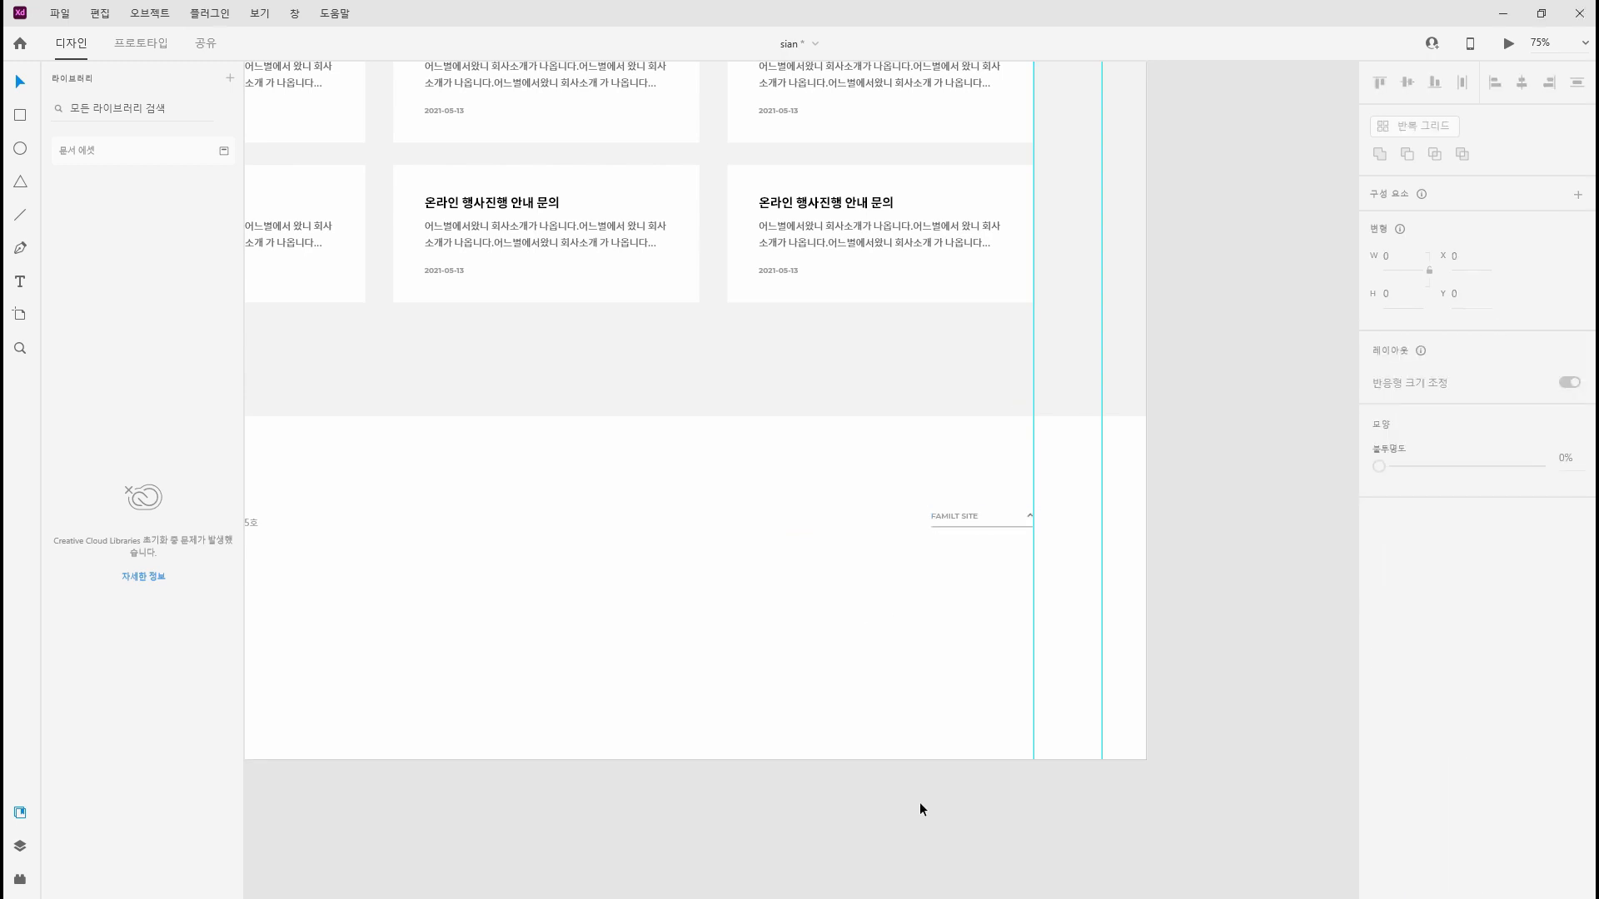
{"action": "scroll", "coordinate": [920, 802], "scroll_direction": "left", "scroll_amount": 3}
{"action": "scroll", "coordinate": [920, 802], "scroll_direction": "down", "scroll_amount": 1}
{"action": "left_click", "coordinate": [1196, 447]}
{"action": "left_click_drag", "start_coordinate": [1197, 425], "coordinate": [1197, 415]}
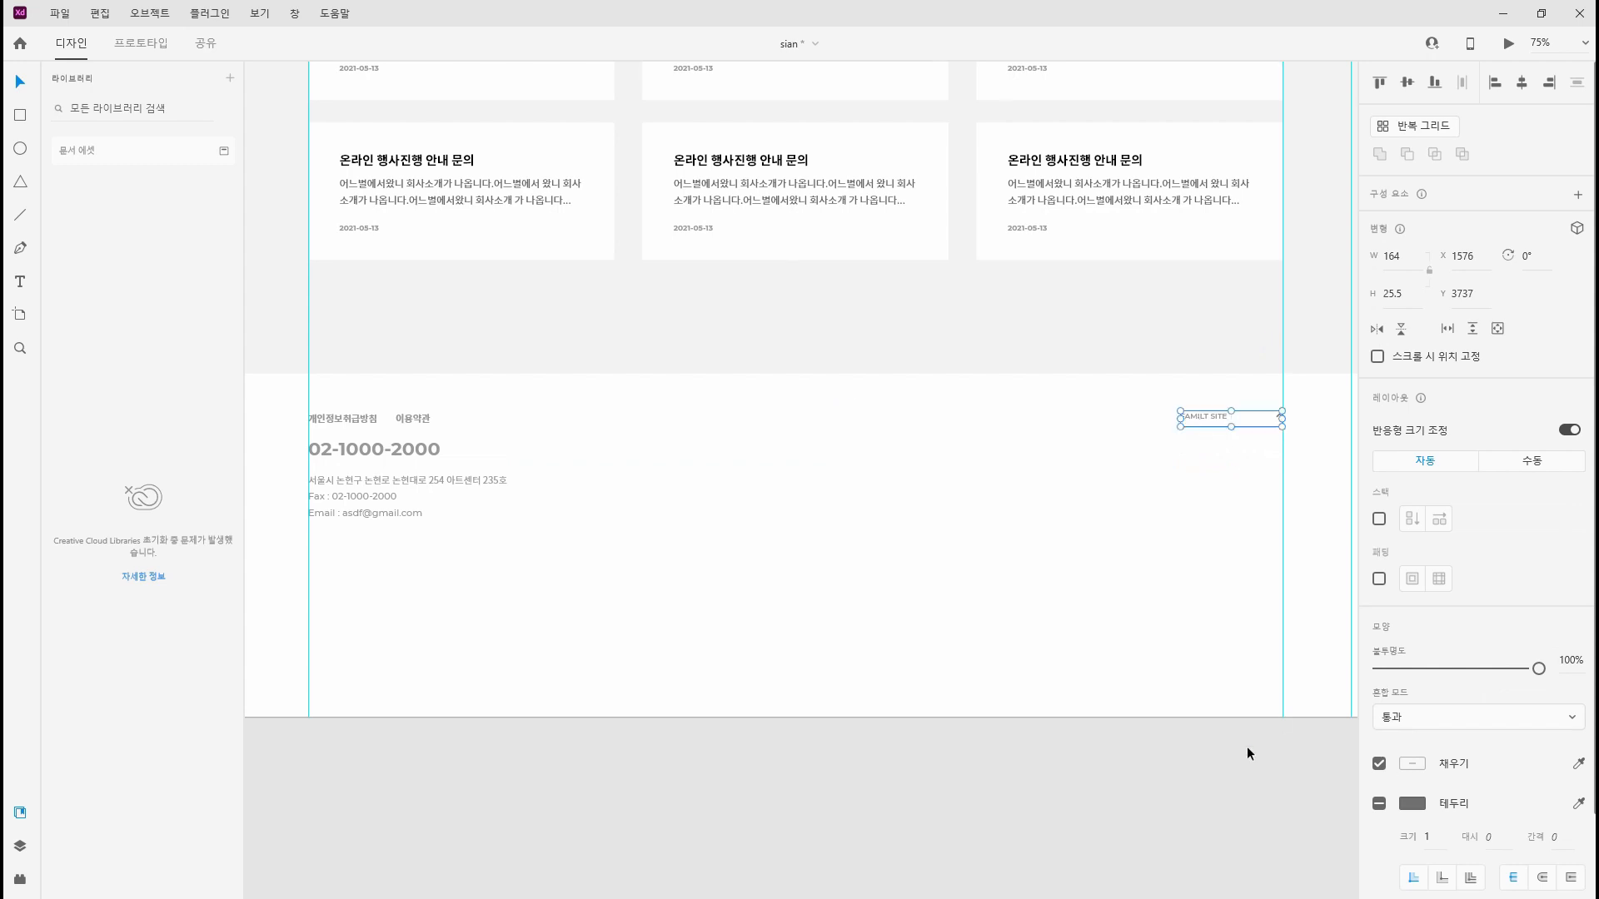
{"action": "left_click", "coordinate": [1145, 781]}
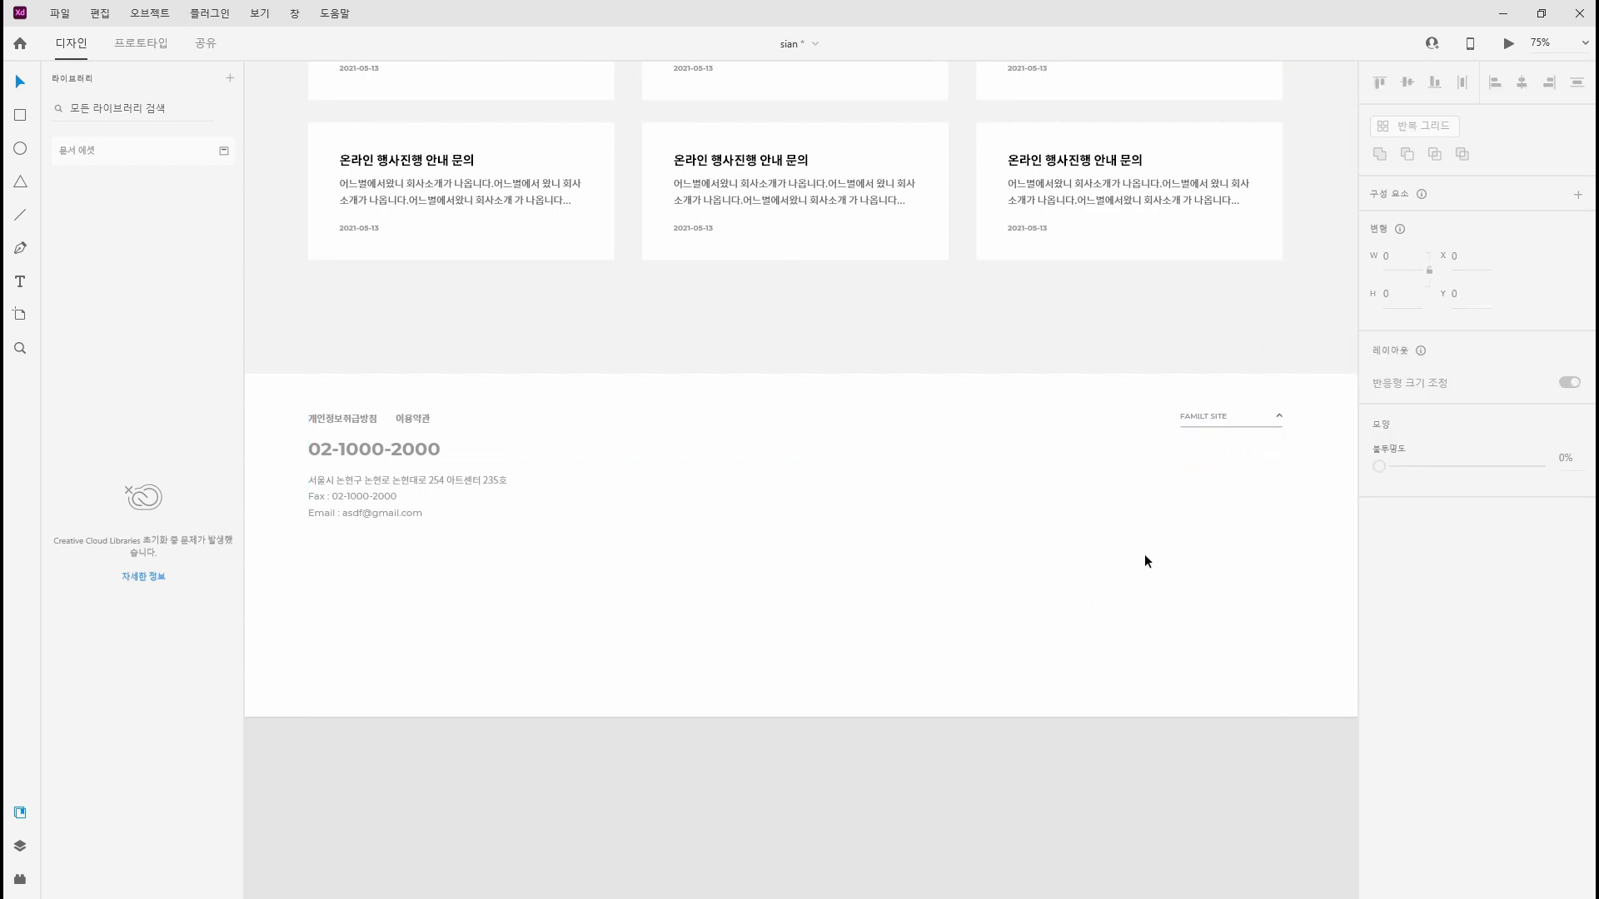
Copy the Easy Design logo from the page header, paste it into the footer and make its fill black
{"action": "scroll", "coordinate": [672, 402], "scroll_direction": "up", "scroll_amount": 20}
{"action": "left_click", "coordinate": [429, 232]}
{"action": "key", "text": "ctrl+c"}
{"action": "scroll", "coordinate": [916, 333], "scroll_direction": "down", "scroll_amount": 20}
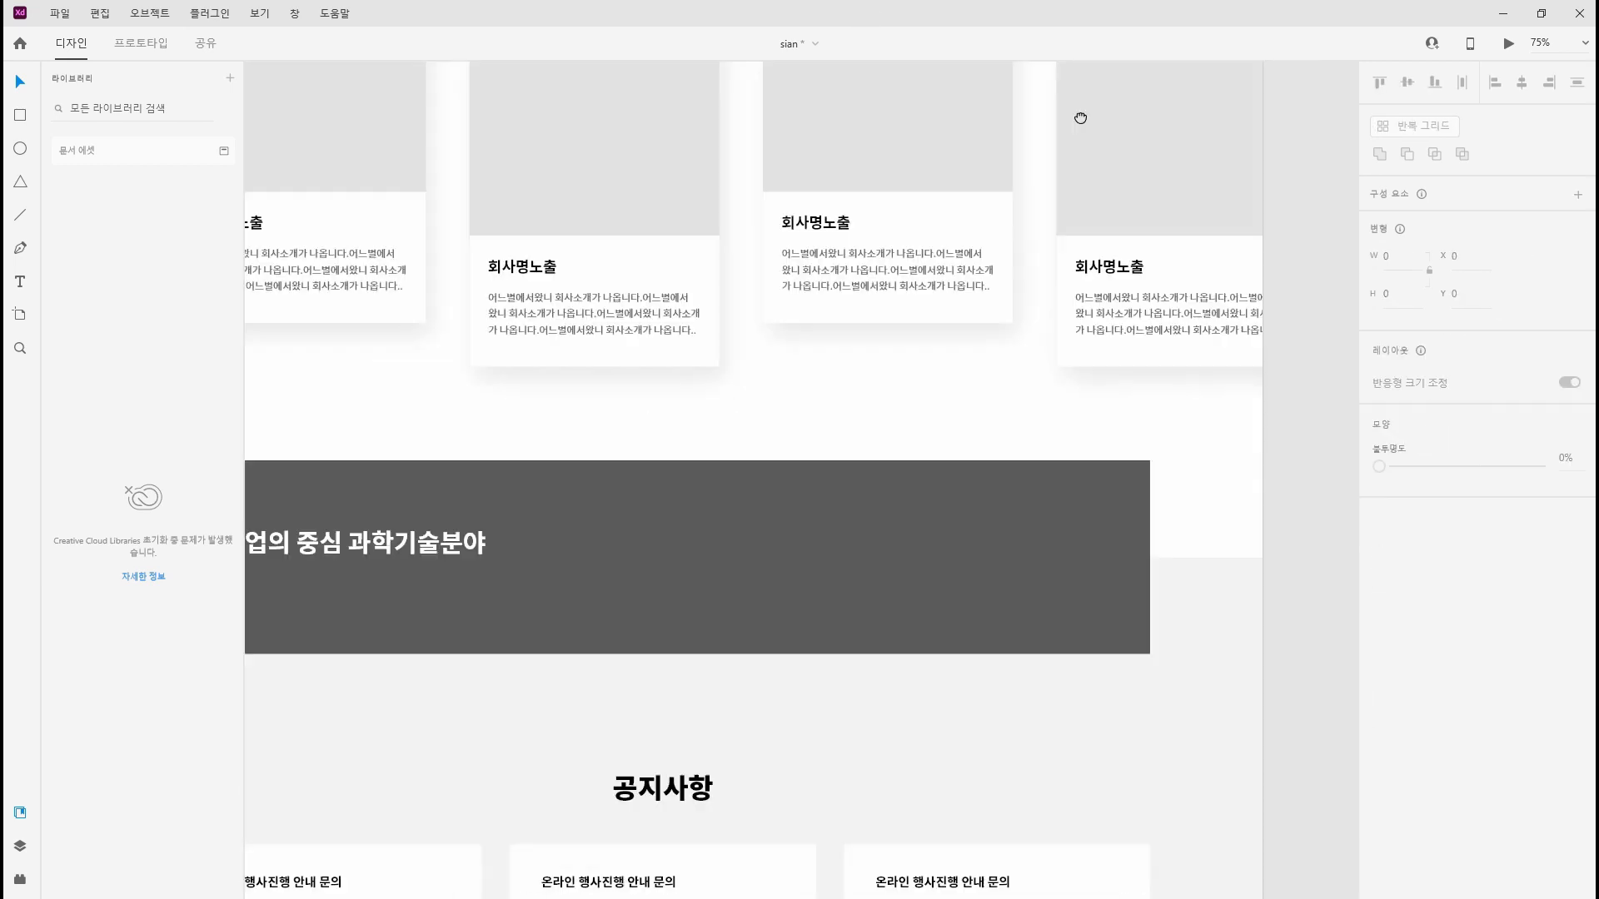
{"action": "key", "text": "ctrl+v"}
{"action": "left_click", "coordinate": [1413, 764]}
{"action": "left_click", "coordinate": [792, 332]}
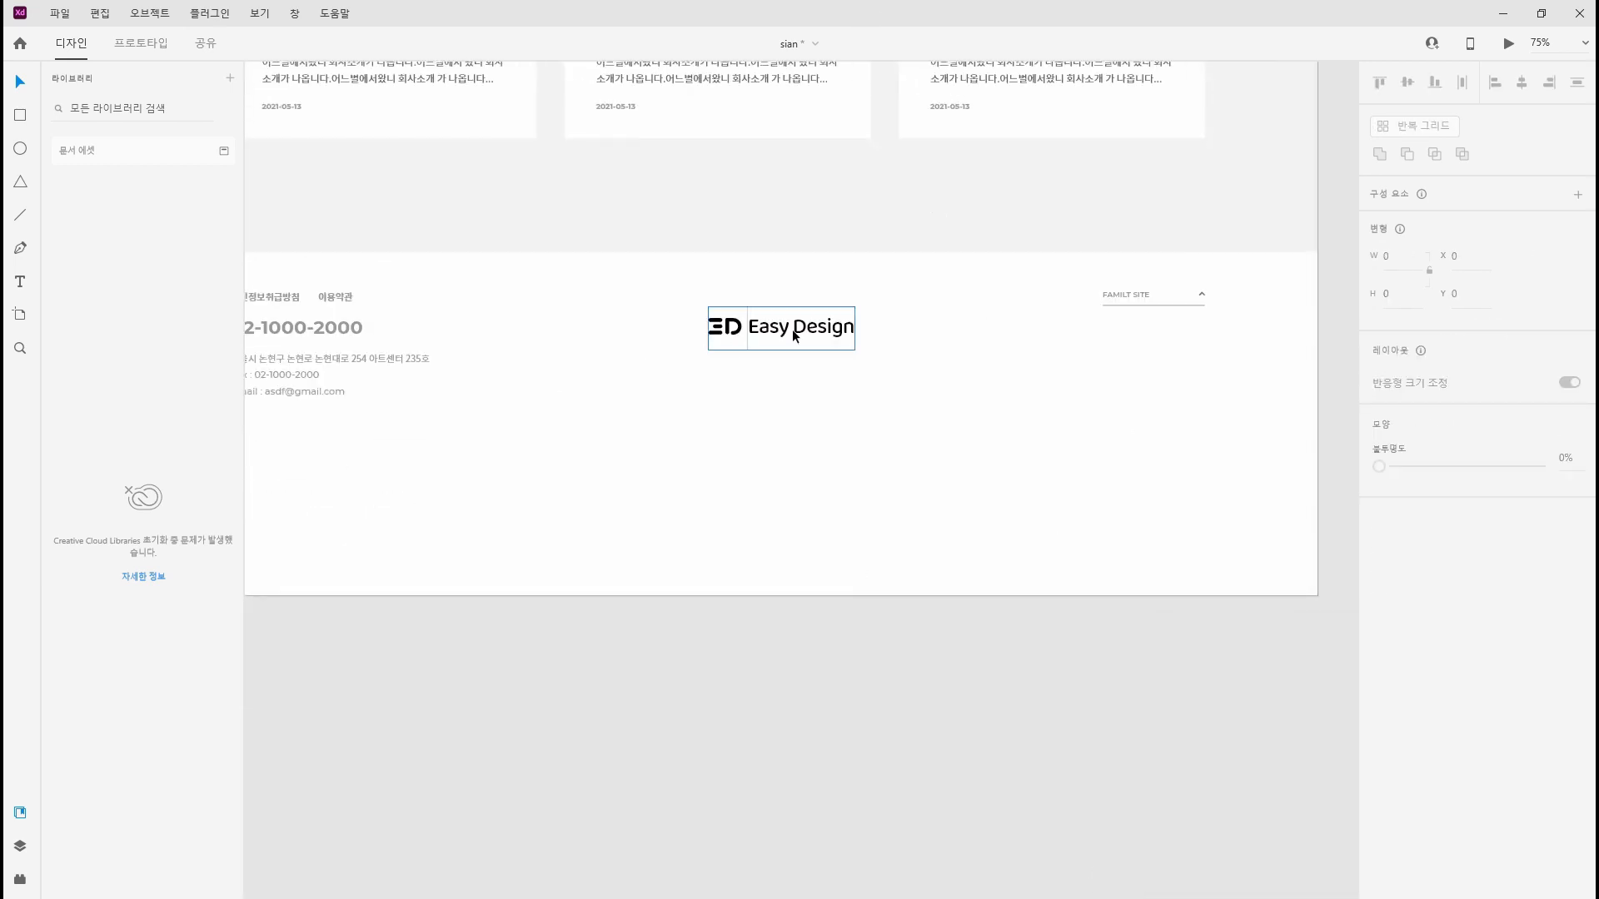
Move the footer logo below the FAMILT SITE group at the right guide and scale it down to about 145 px wide
{"action": "left_click_drag", "start_coordinate": [708, 306], "coordinate": [1172, 433]}
{"action": "left_click", "coordinate": [1118, 512]}
{"action": "scroll", "coordinate": [1119, 511], "scroll_direction": "up", "scroll_amount": 2}
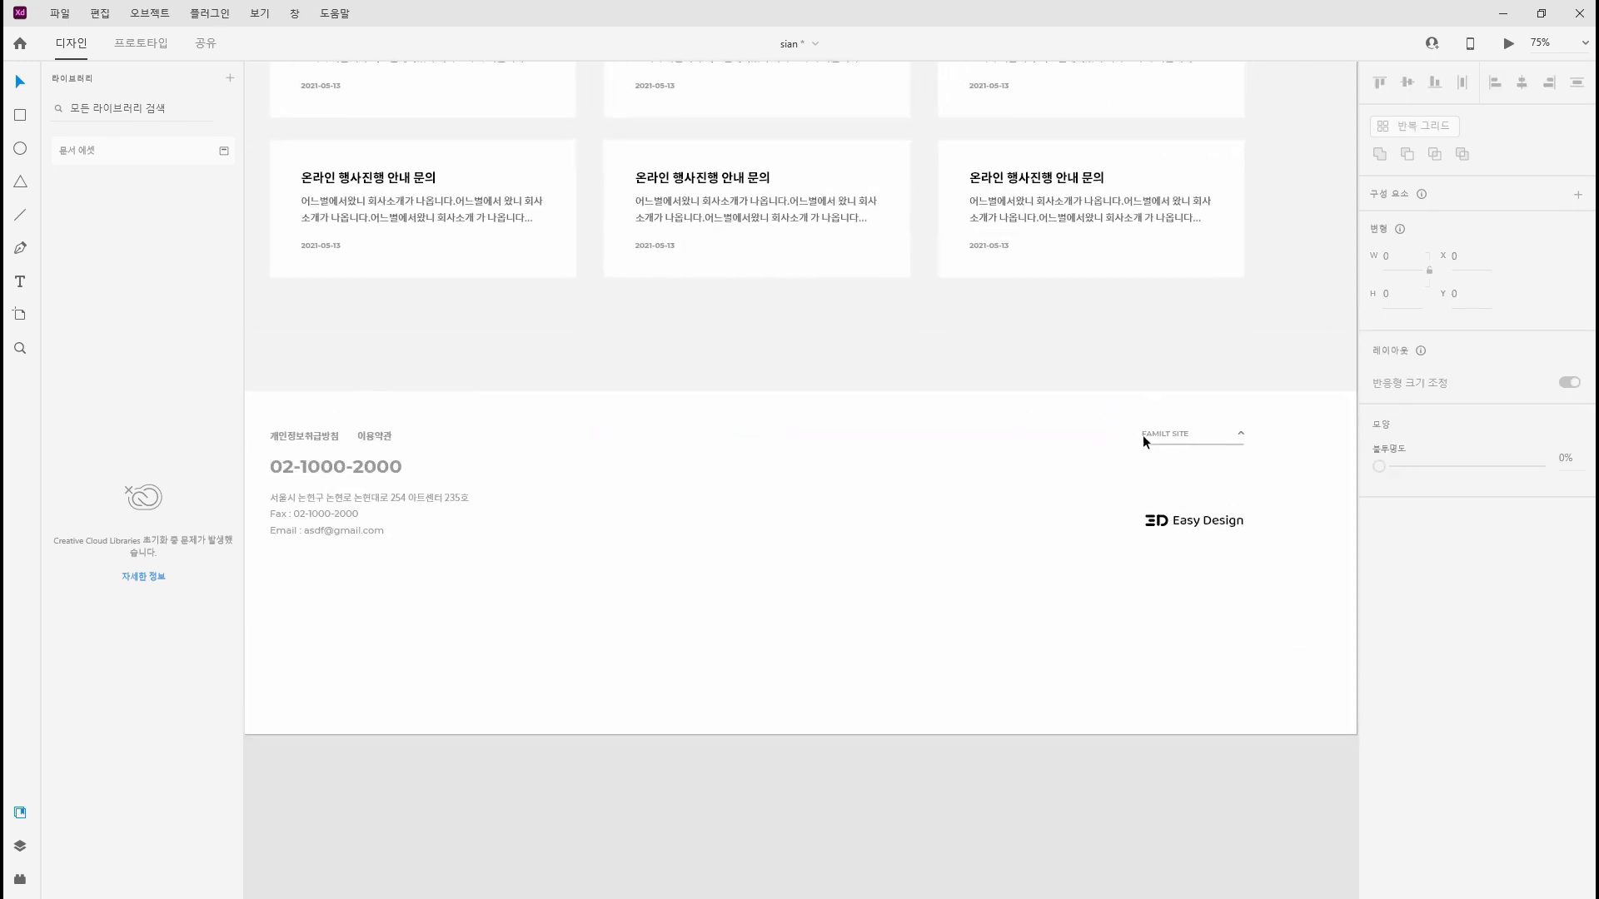
{"action": "left_click", "coordinate": [1195, 523]}
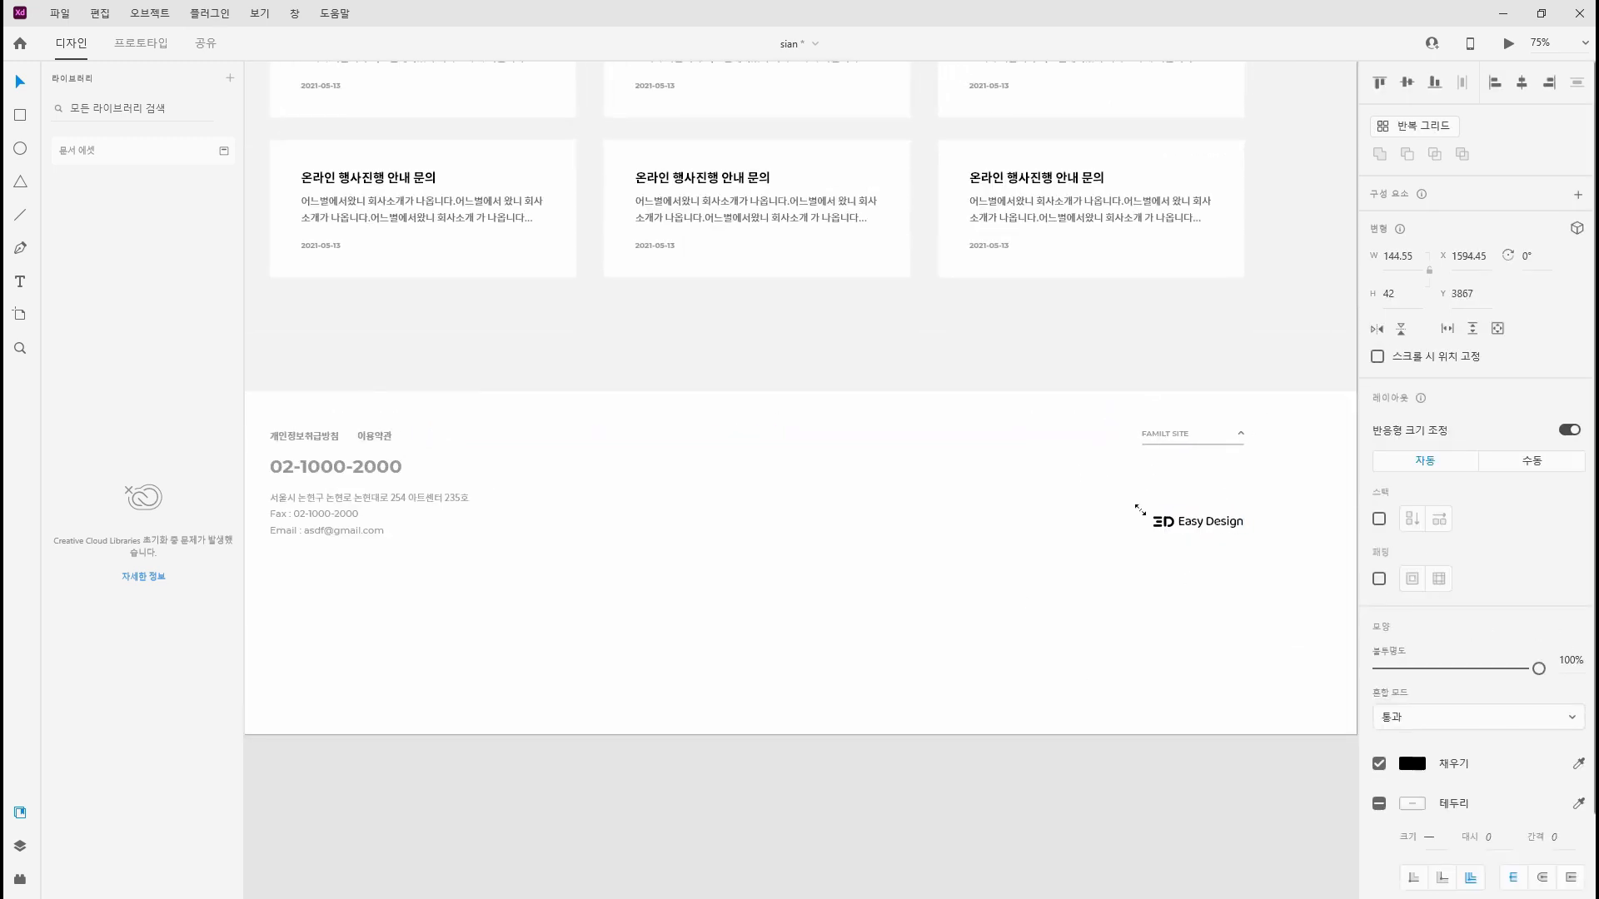
{"action": "left_click", "coordinate": [1091, 477]}
Move the FAMILT SITE text inside its group 40 px to the left, to X 1536
{"action": "left_click", "coordinate": [1152, 433]}
{"action": "key", "text": "shift+Left"}
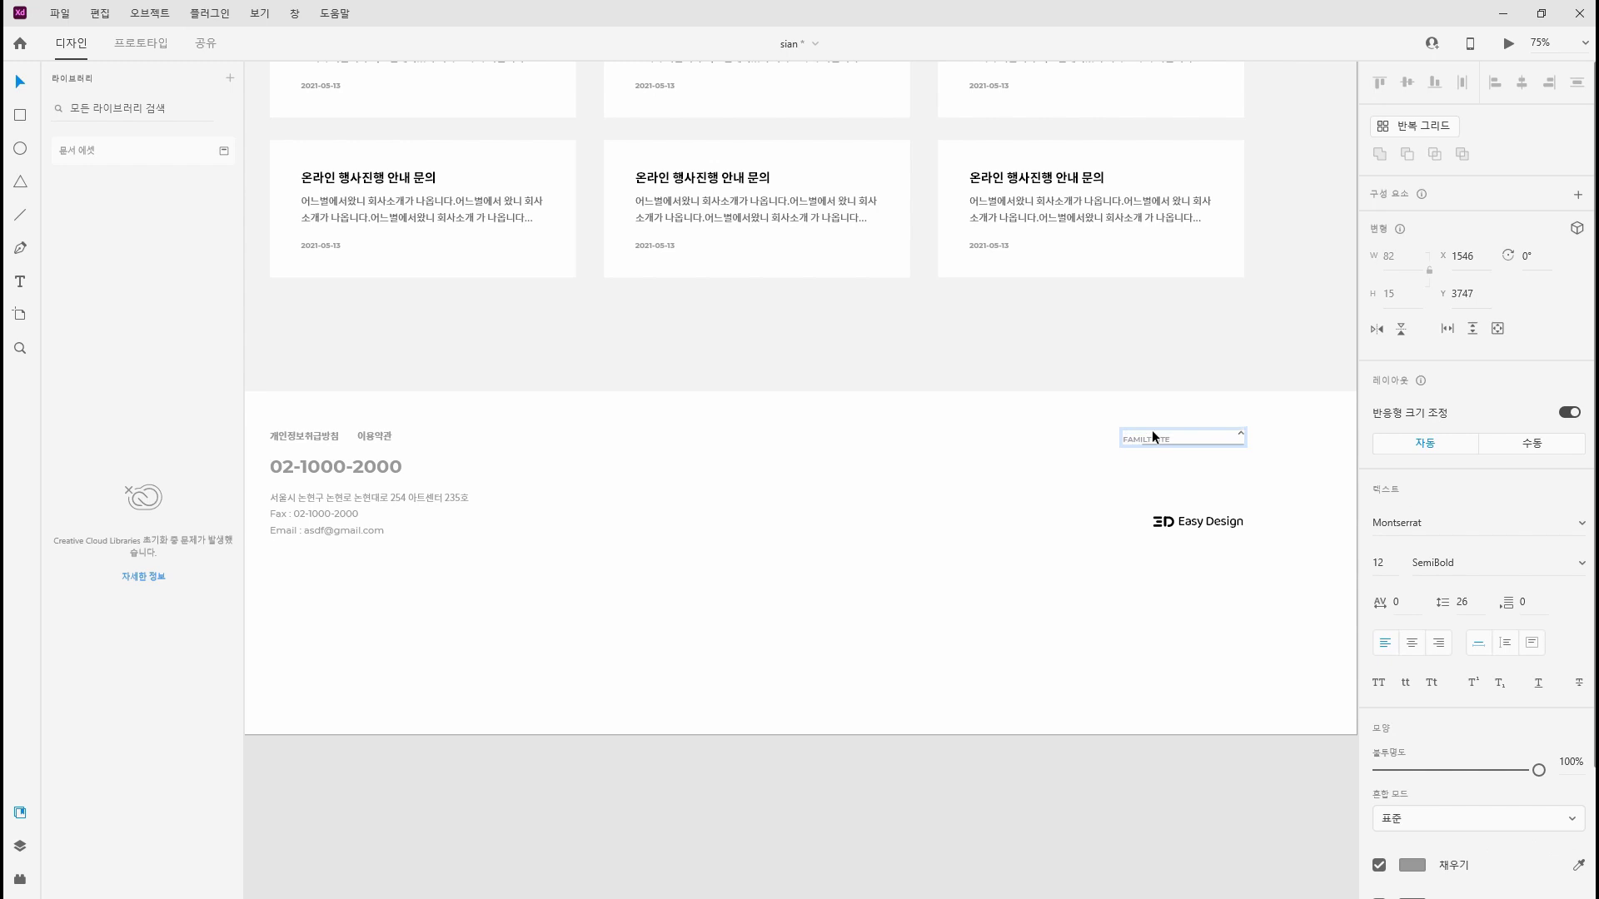
{"action": "left_click", "coordinate": [1232, 461]}
{"action": "left_click", "coordinate": [1191, 437]}
{"action": "key", "text": "ctrl+2"}
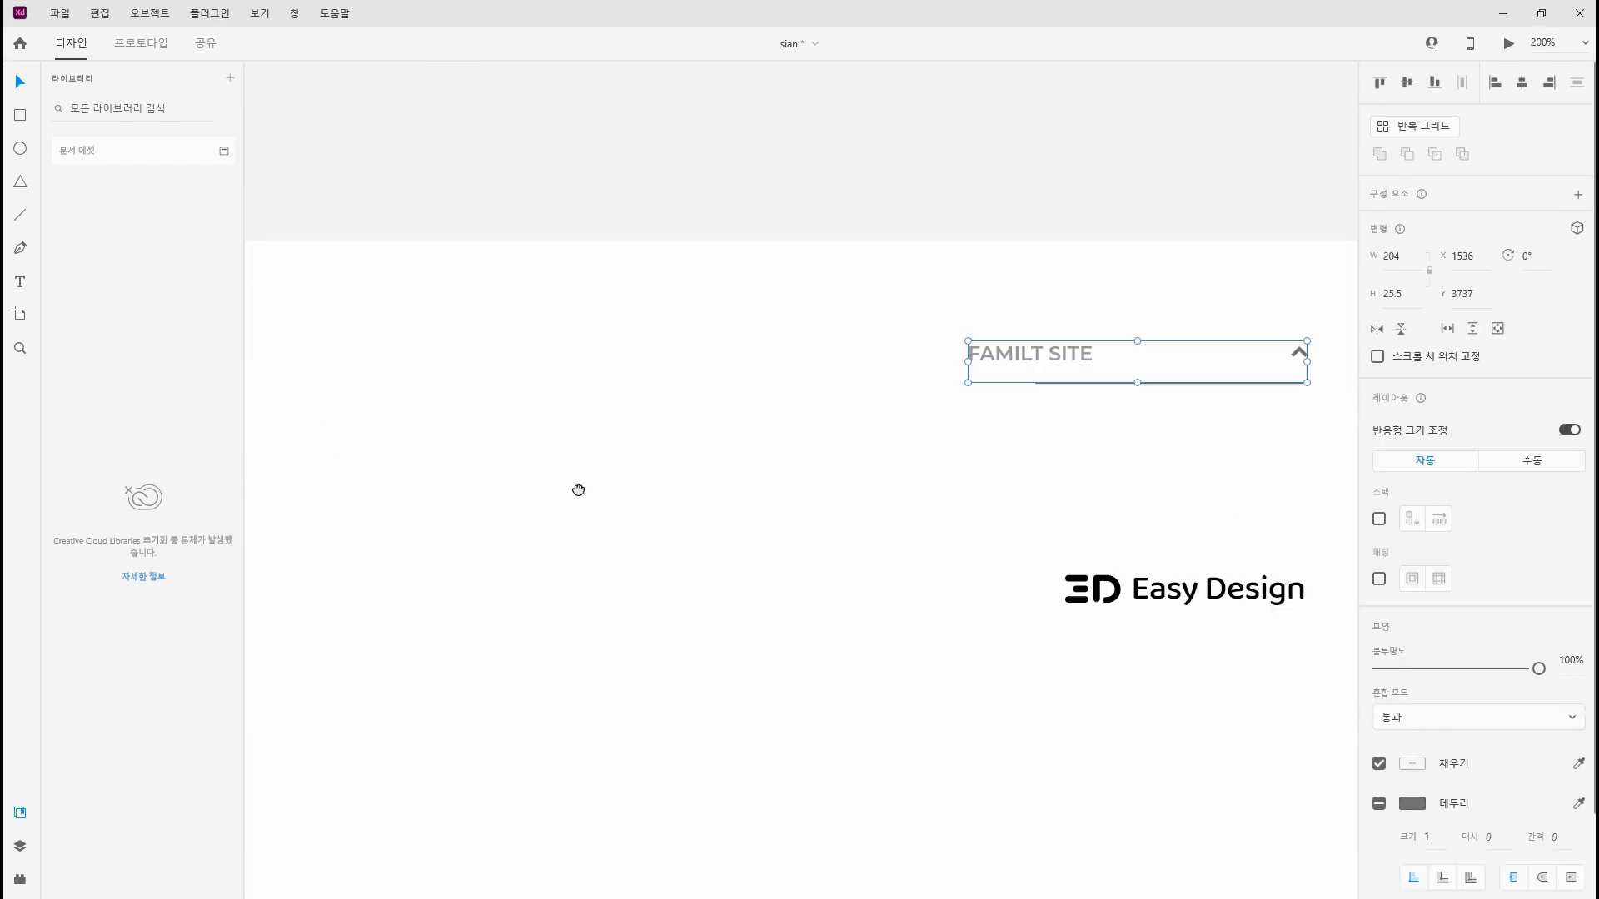
Shift the underline 40 px left to start under the FAMILT SITE text and extend its other end to the chevron
{"action": "left_click_drag", "start_coordinate": [578, 489], "coordinate": [489, 467]}
{"action": "double_click", "coordinate": [956, 362]}
{"action": "key", "text": "shift+Left"}
{"action": "key", "text": "shift+Left"}
{"action": "key", "text": "shift+Left"}
{"action": "key", "text": "shift+Left"}
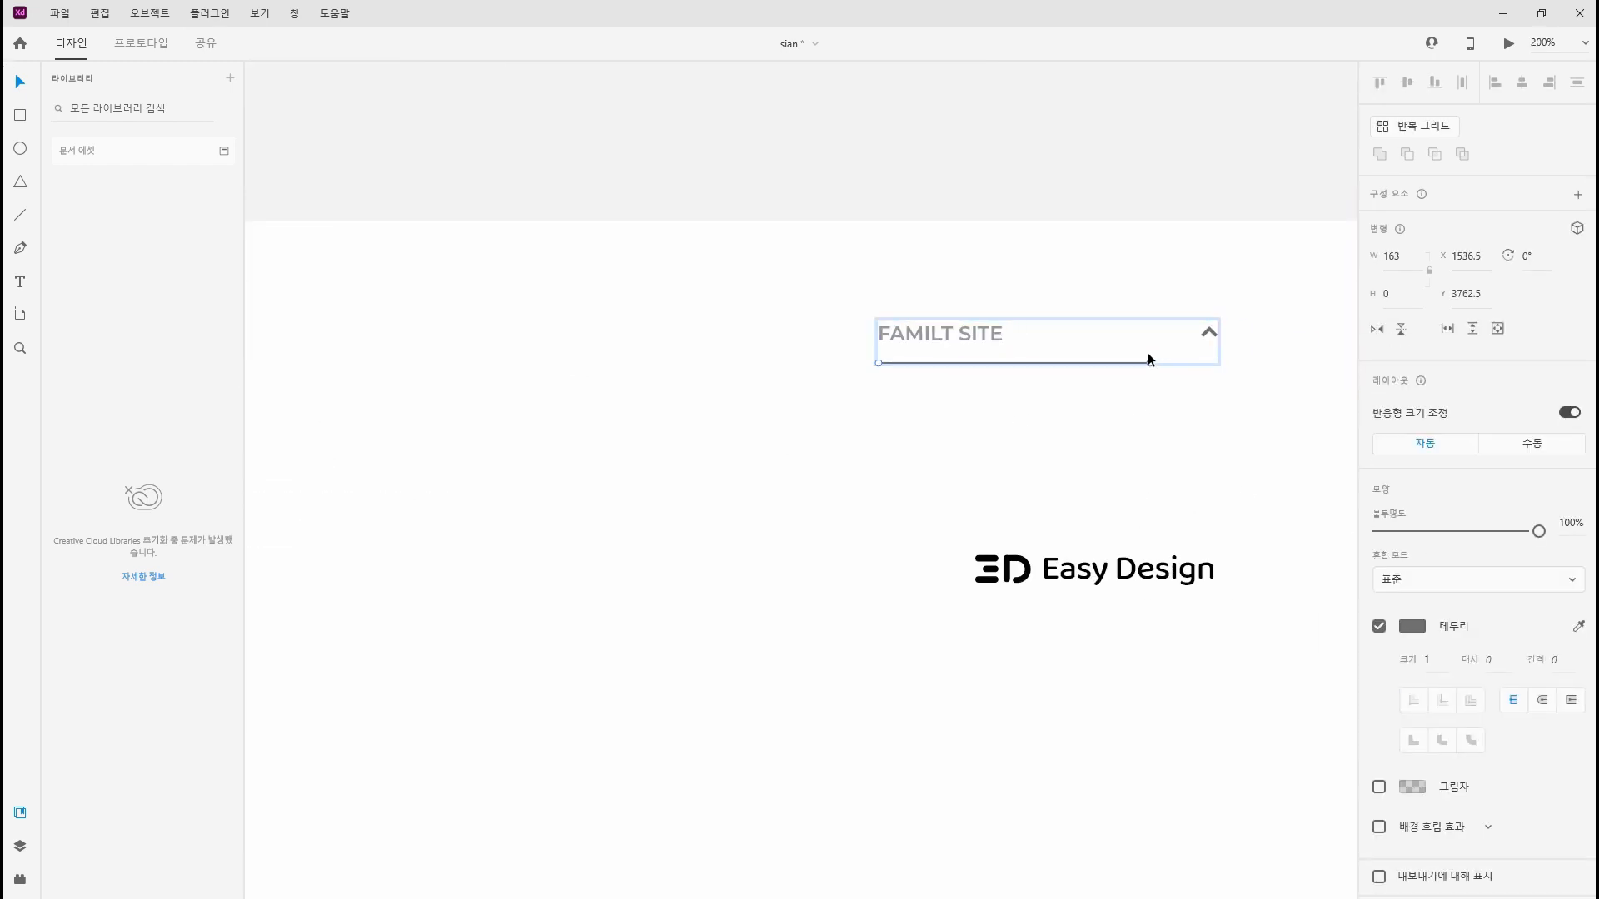
{"action": "left_click_drag", "start_coordinate": [1149, 362], "coordinate": [1217, 362]}
{"action": "left_click", "coordinate": [803, 678]}
Lower the whole FAMILT SITE group by 10 px
{"action": "left_click", "coordinate": [945, 325]}
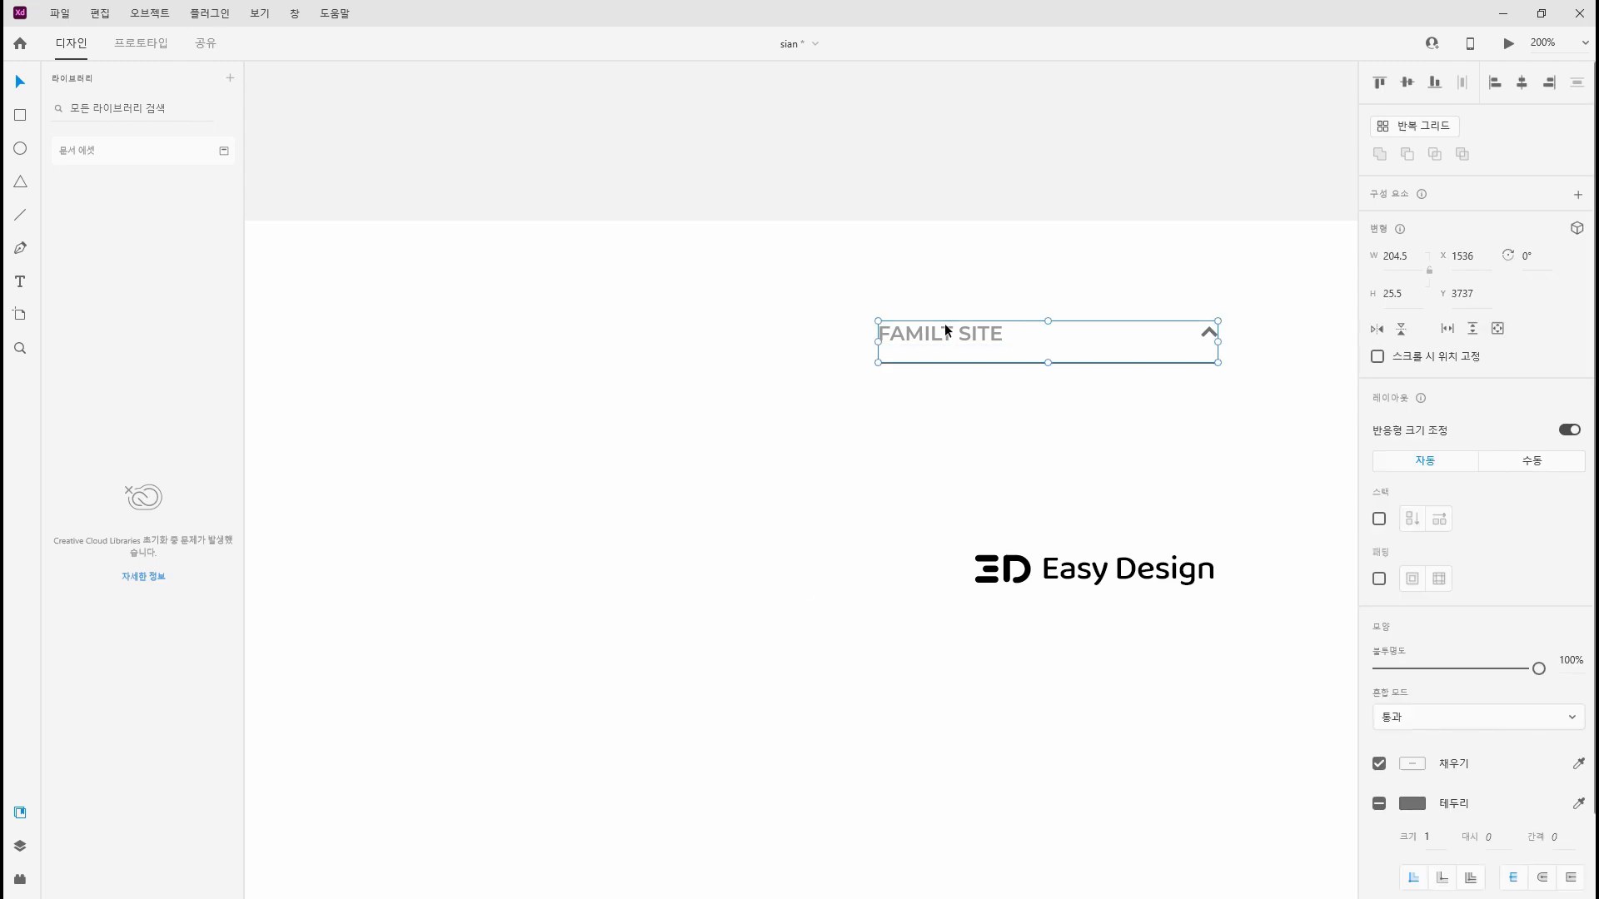
{"action": "key", "text": "shift+Down"}
{"action": "left_click", "coordinate": [862, 533]}
{"action": "key", "text": "ctrl+minus"}
{"action": "key", "text": "ctrl+minus"}
{"action": "key", "text": "ctrl+minus"}
{"action": "left_click_drag", "start_coordinate": [762, 612], "coordinate": [1081, 539]}
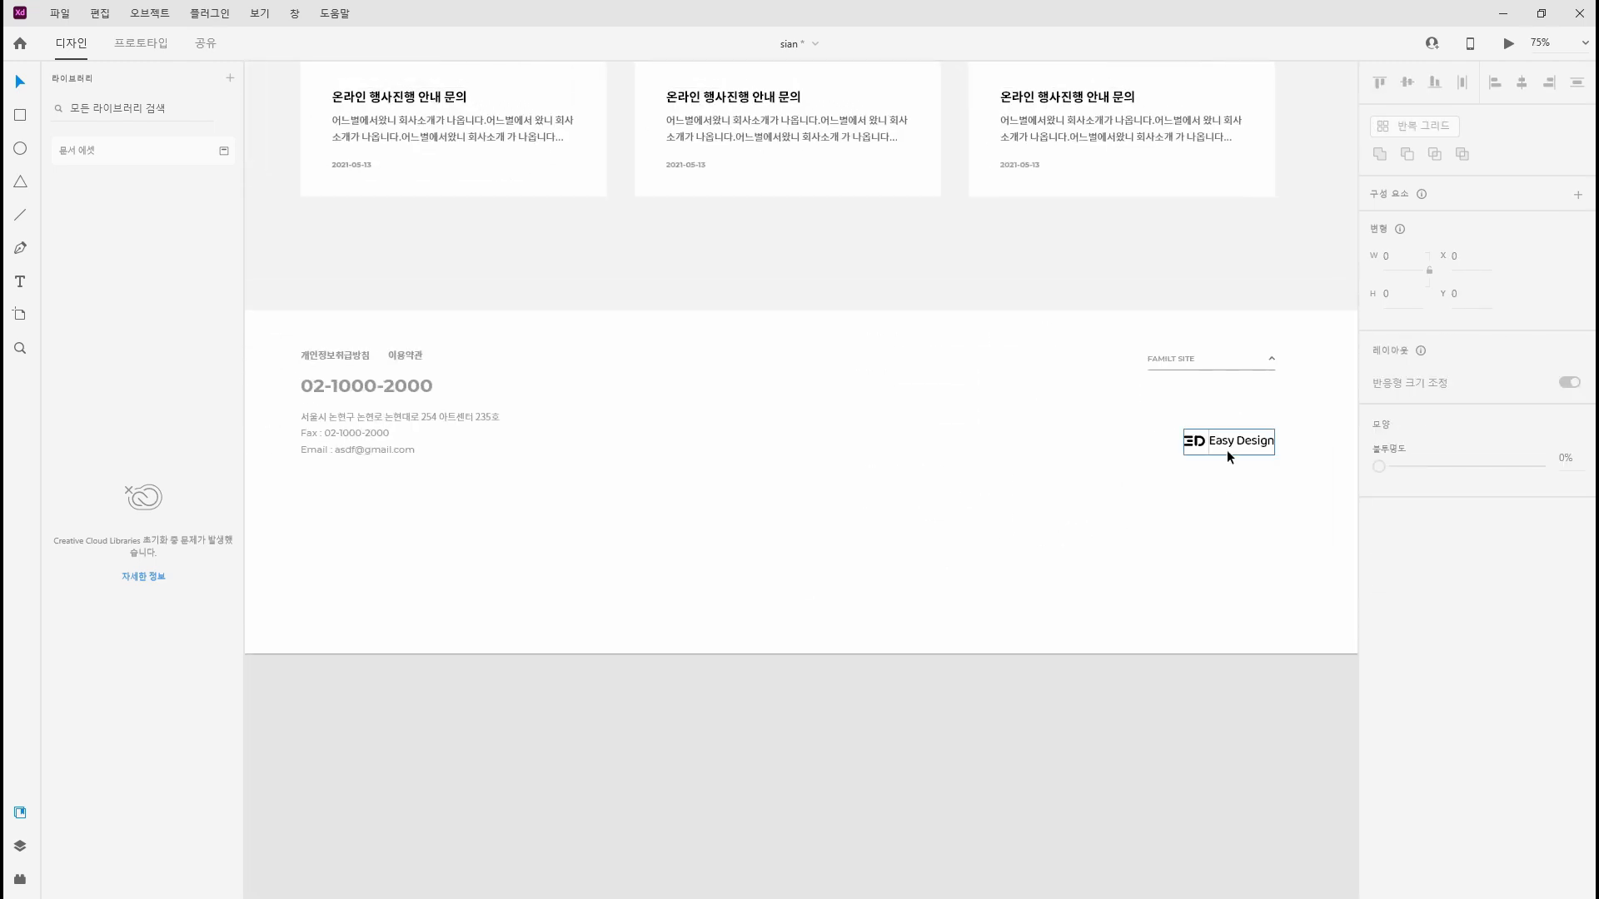
Move the Easy Design logo down to the level of the Email line
{"action": "mouse_move", "coordinate": [1227, 450]}
{"action": "left_mouse_down"}
{"action": "mouse_move", "coordinate": [1227, 407]}
{"action": "mouse_move", "coordinate": [1233, 466]}
{"action": "left_mouse_up"}
{"action": "left_click", "coordinate": [1223, 432]}
{"action": "key", "text": "ctrl+minus"}
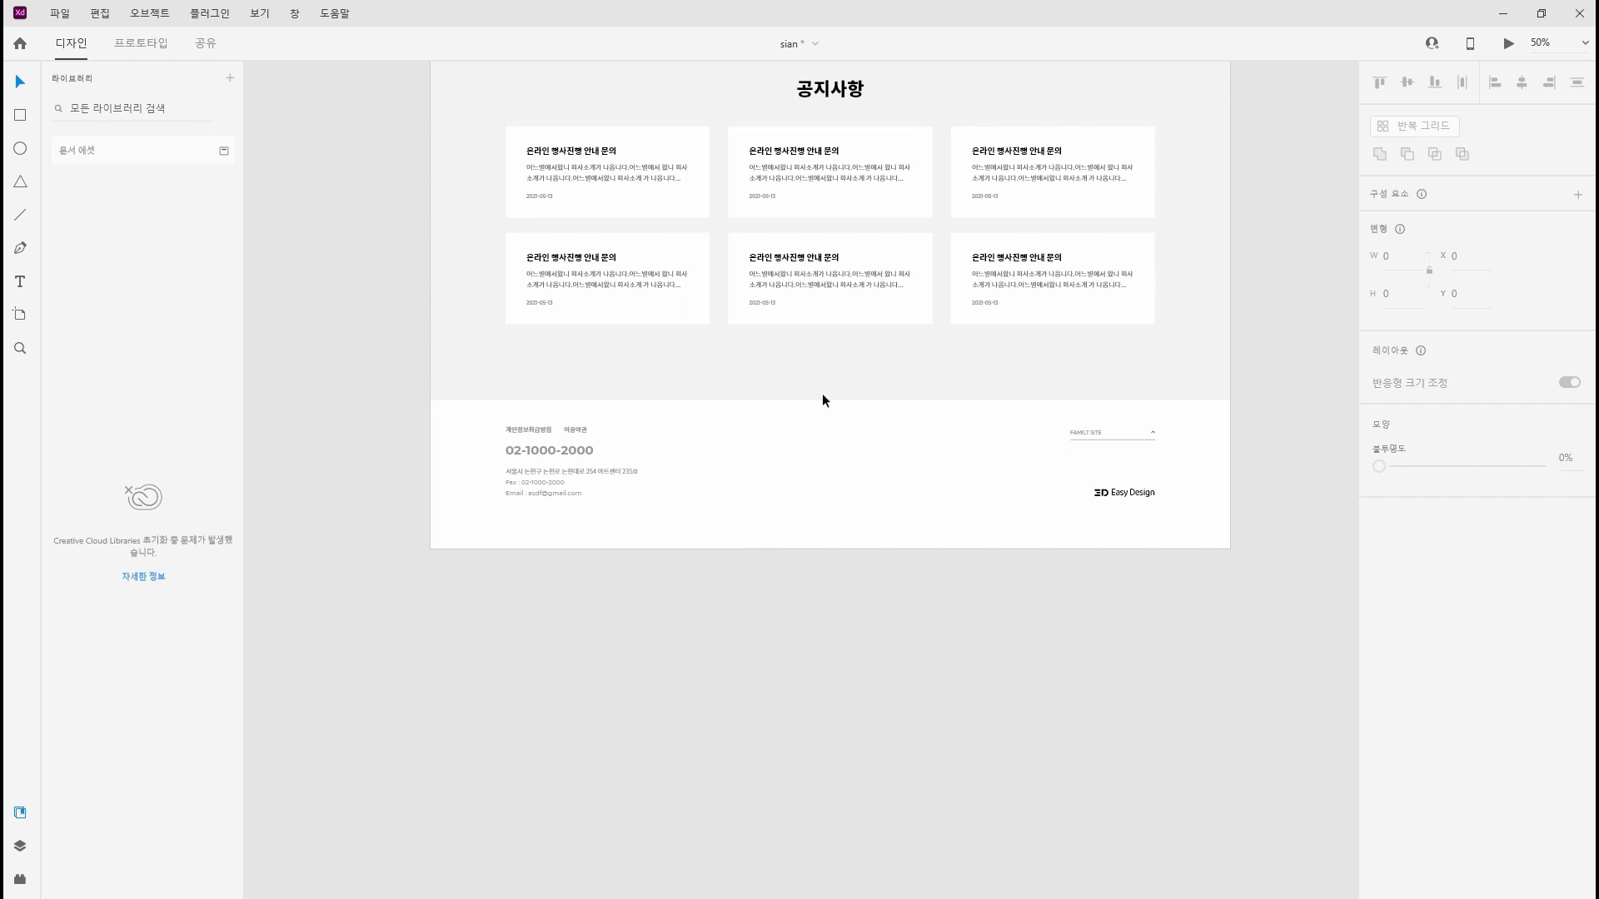
Draw a 1998 by 518 px borderless rectangle over the footer, fill it with hex value 2, and align it to the footer's top edge
{"action": "left_click_drag", "start_coordinate": [414, 404], "coordinate": [1246, 618]}
{"action": "left_click", "coordinate": [1380, 723]}
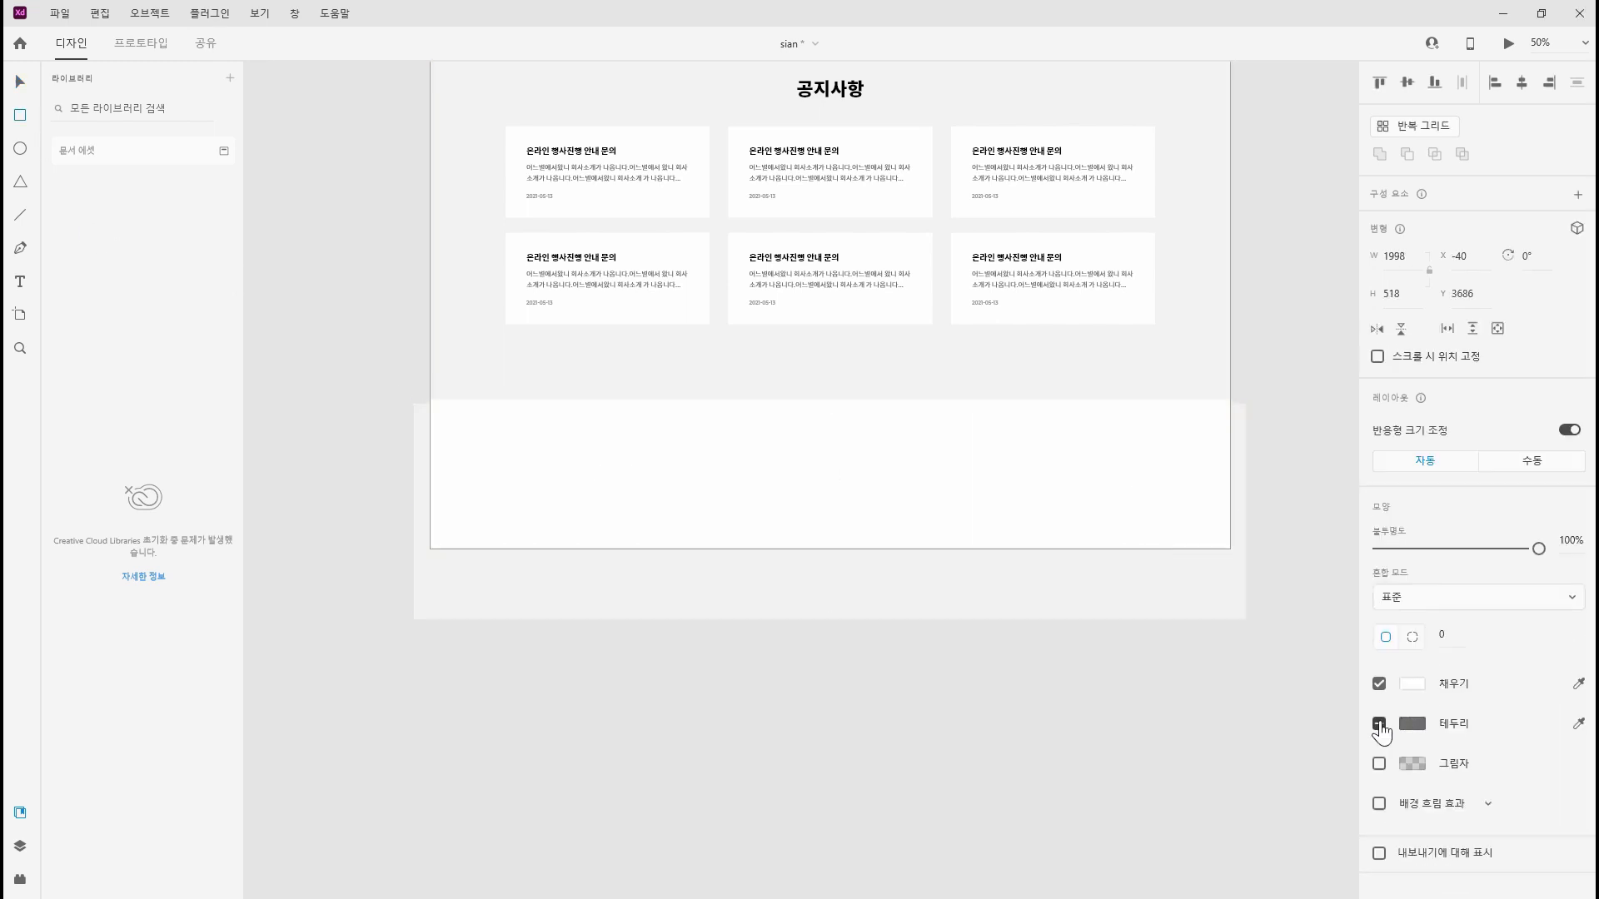
{"action": "left_click", "coordinate": [1411, 685]}
{"action": "type", "text": "2"}
{"action": "key", "text": "Return"}
{"action": "key", "text": "Escape"}
{"action": "key", "text": "v"}
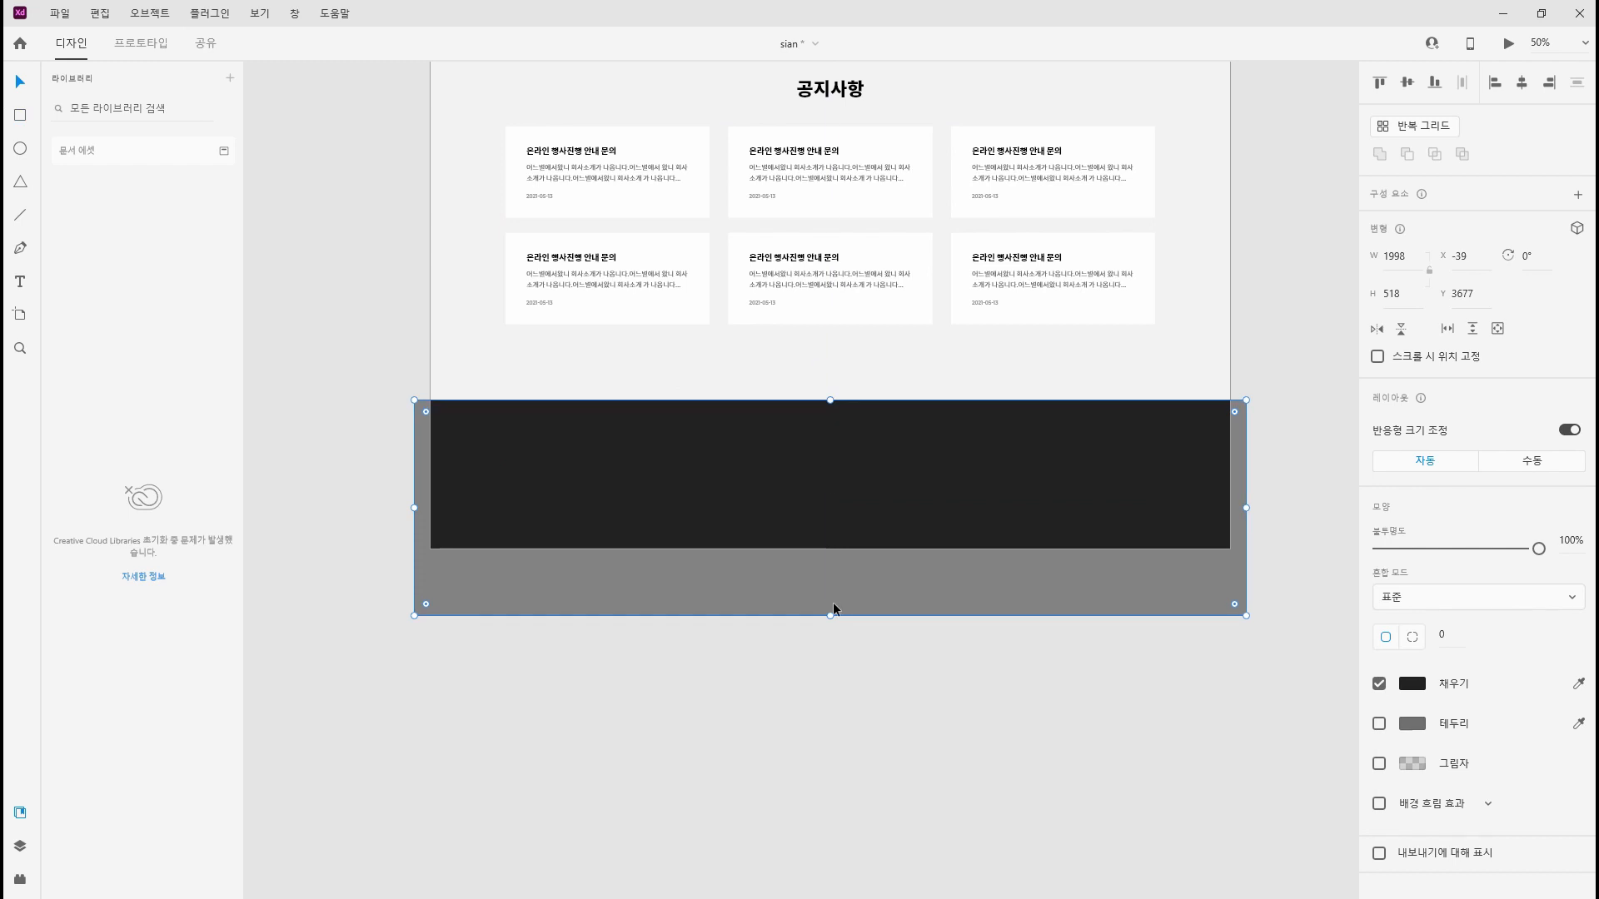
Fit the dark footer rectangle to the artboard's width and bottom edge, and send it behind the footer content
{"action": "left_click_drag", "start_coordinate": [830, 619], "coordinate": [828, 549]}
{"action": "left_click_drag", "start_coordinate": [1247, 473], "coordinate": [1229, 473]}
{"action": "left_click_drag", "start_coordinate": [413, 474], "coordinate": [430, 471]}
{"action": "key", "text": "ctrl+shift+bracketleft"}
{"action": "left_click", "coordinate": [531, 619]}
Fill the Easy Design logo, the contact text group and the family site selector with white
{"action": "left_click", "coordinate": [1129, 500]}
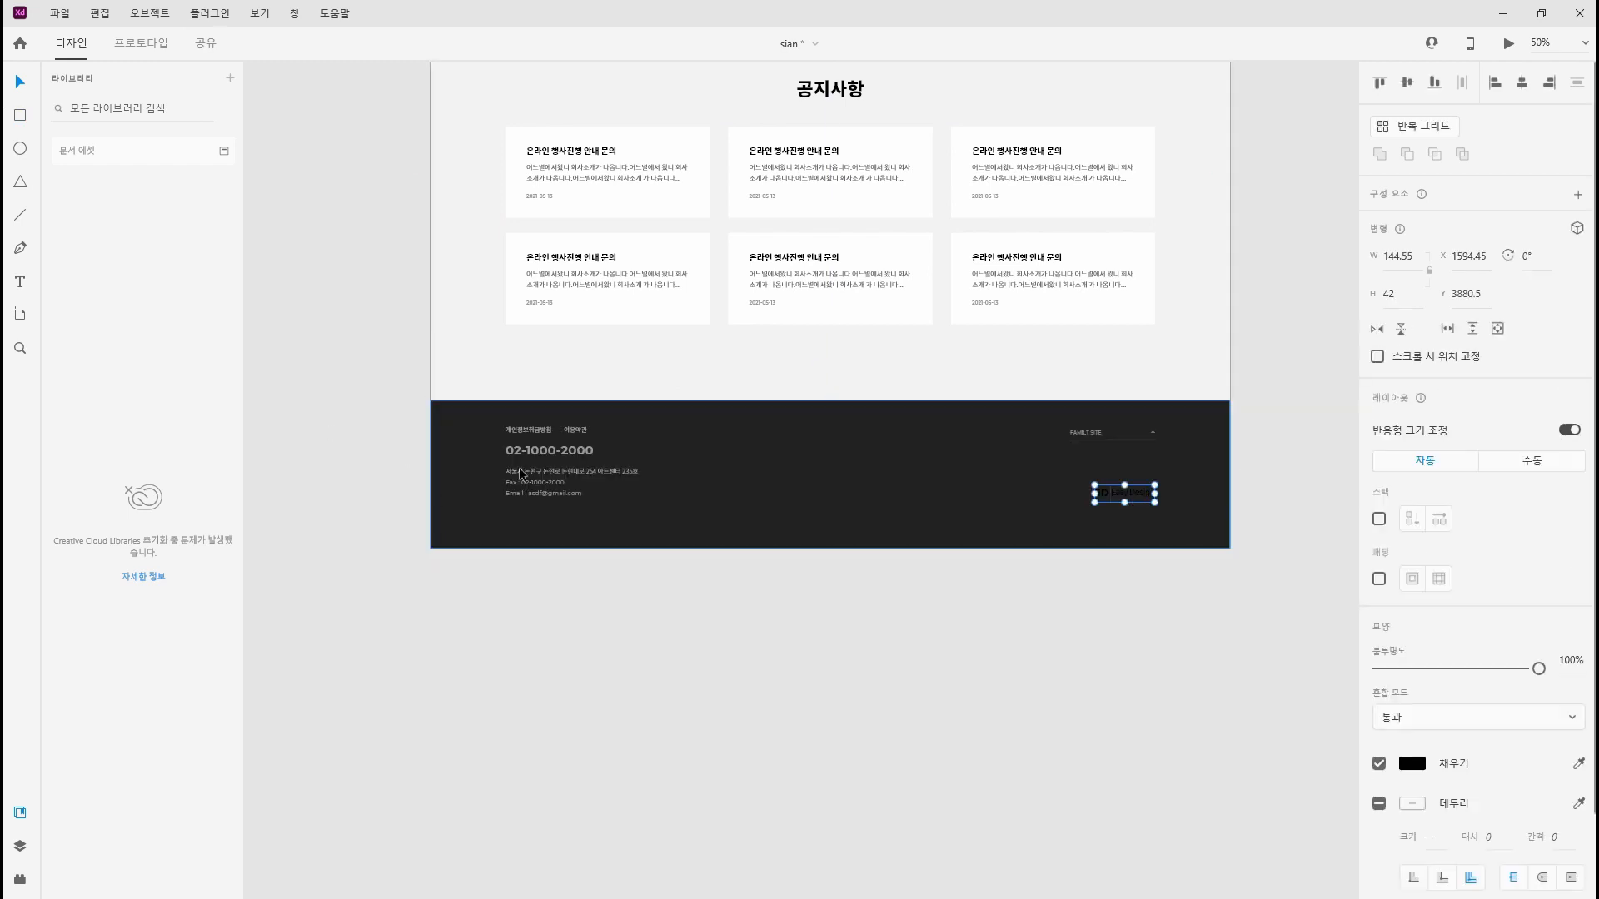
{"action": "left_click", "coordinate": [583, 467], "text": "shift"}
{"action": "left_click", "coordinate": [1140, 435], "text": "shift"}
{"action": "left_click", "coordinate": [1412, 763]}
{"action": "left_click", "coordinate": [1161, 656]}
{"action": "left_click", "coordinate": [907, 727]}
Fill the 이용약관 link in the footer with hex value 66
{"action": "key", "text": "ctrl+plus"}
{"action": "key", "text": "ctrl+plus"}
{"action": "key", "text": "ctrl+plus"}
{"action": "key", "text": "ctrl+plus"}
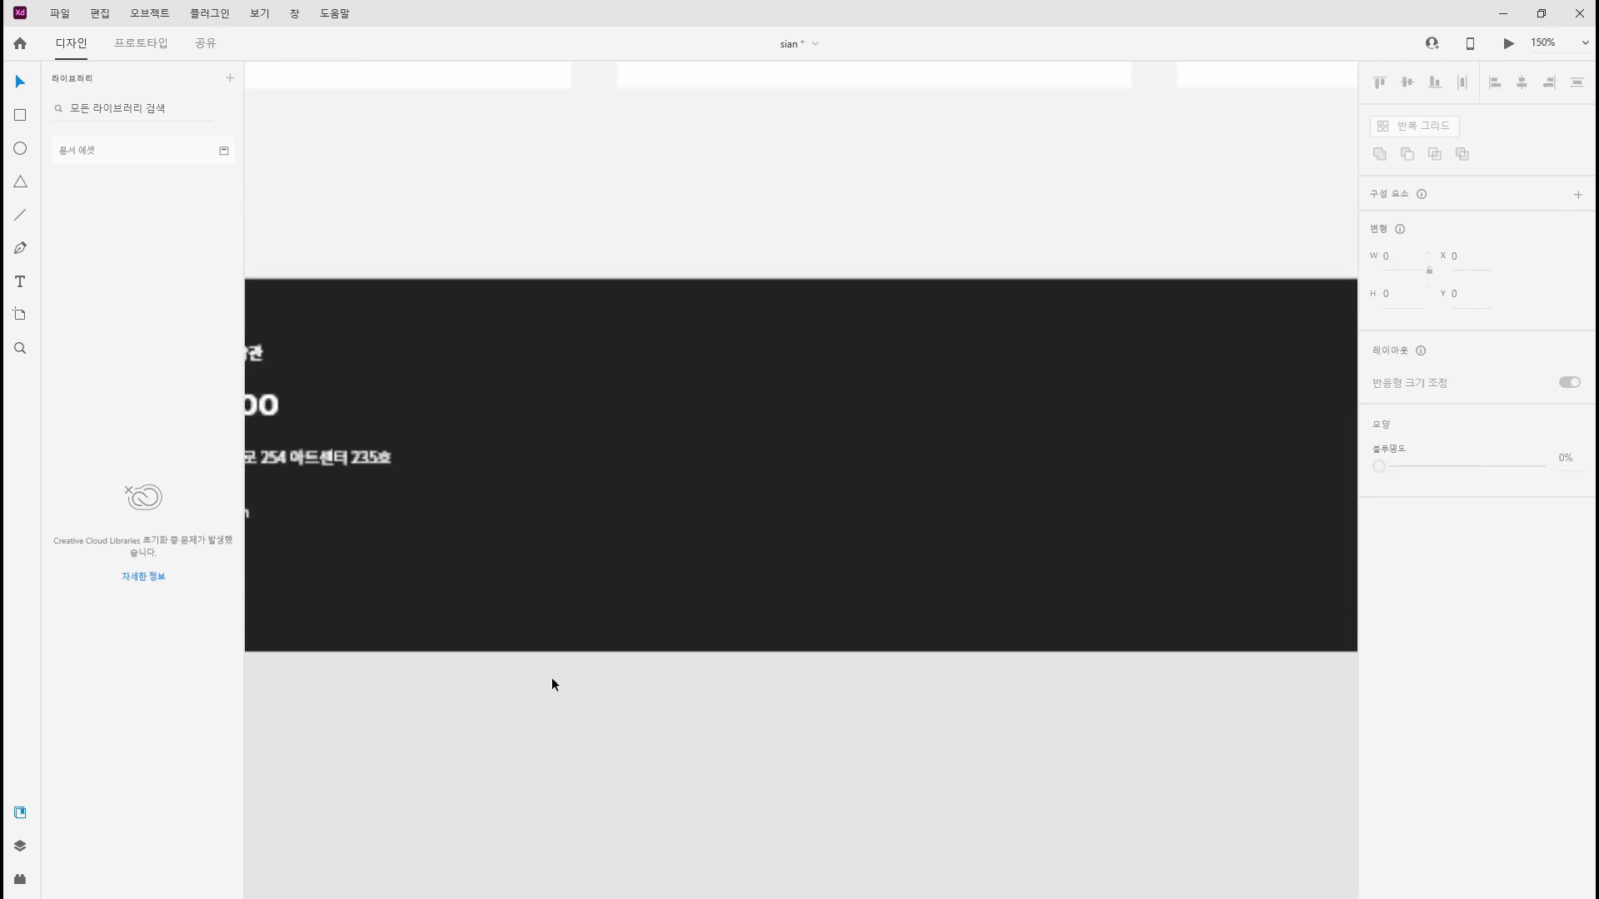
{"action": "left_click_drag", "start_coordinate": [469, 519], "coordinate": [1242, 525]}
{"action": "double_click", "coordinate": [882, 333]}
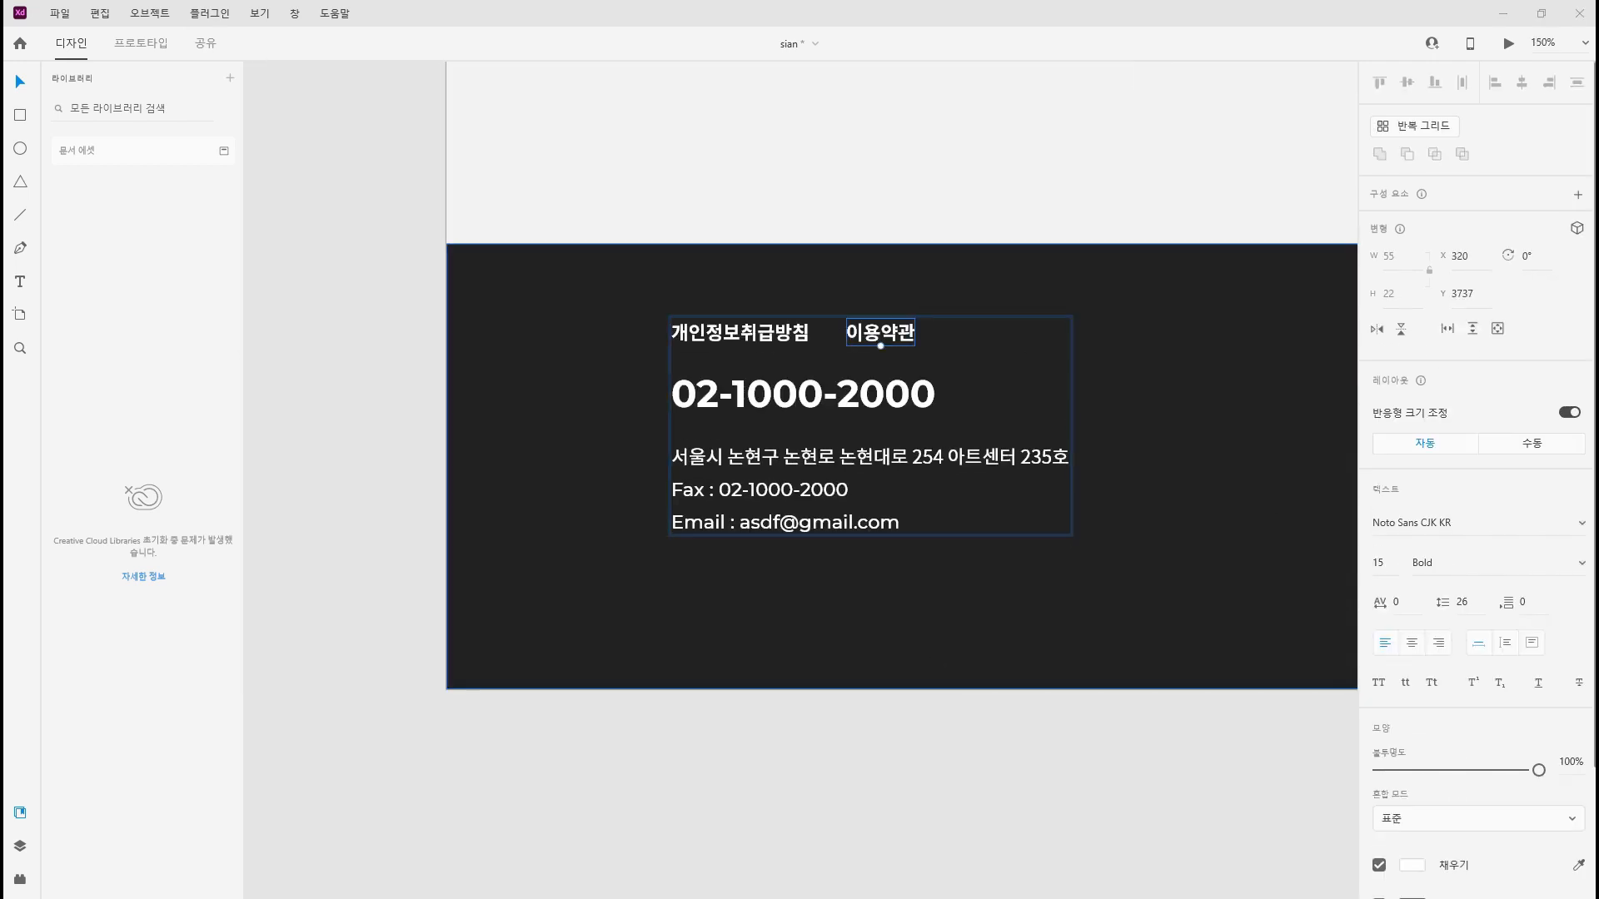
{"action": "left_click", "coordinate": [1414, 866]}
{"action": "type", "text": "66"}
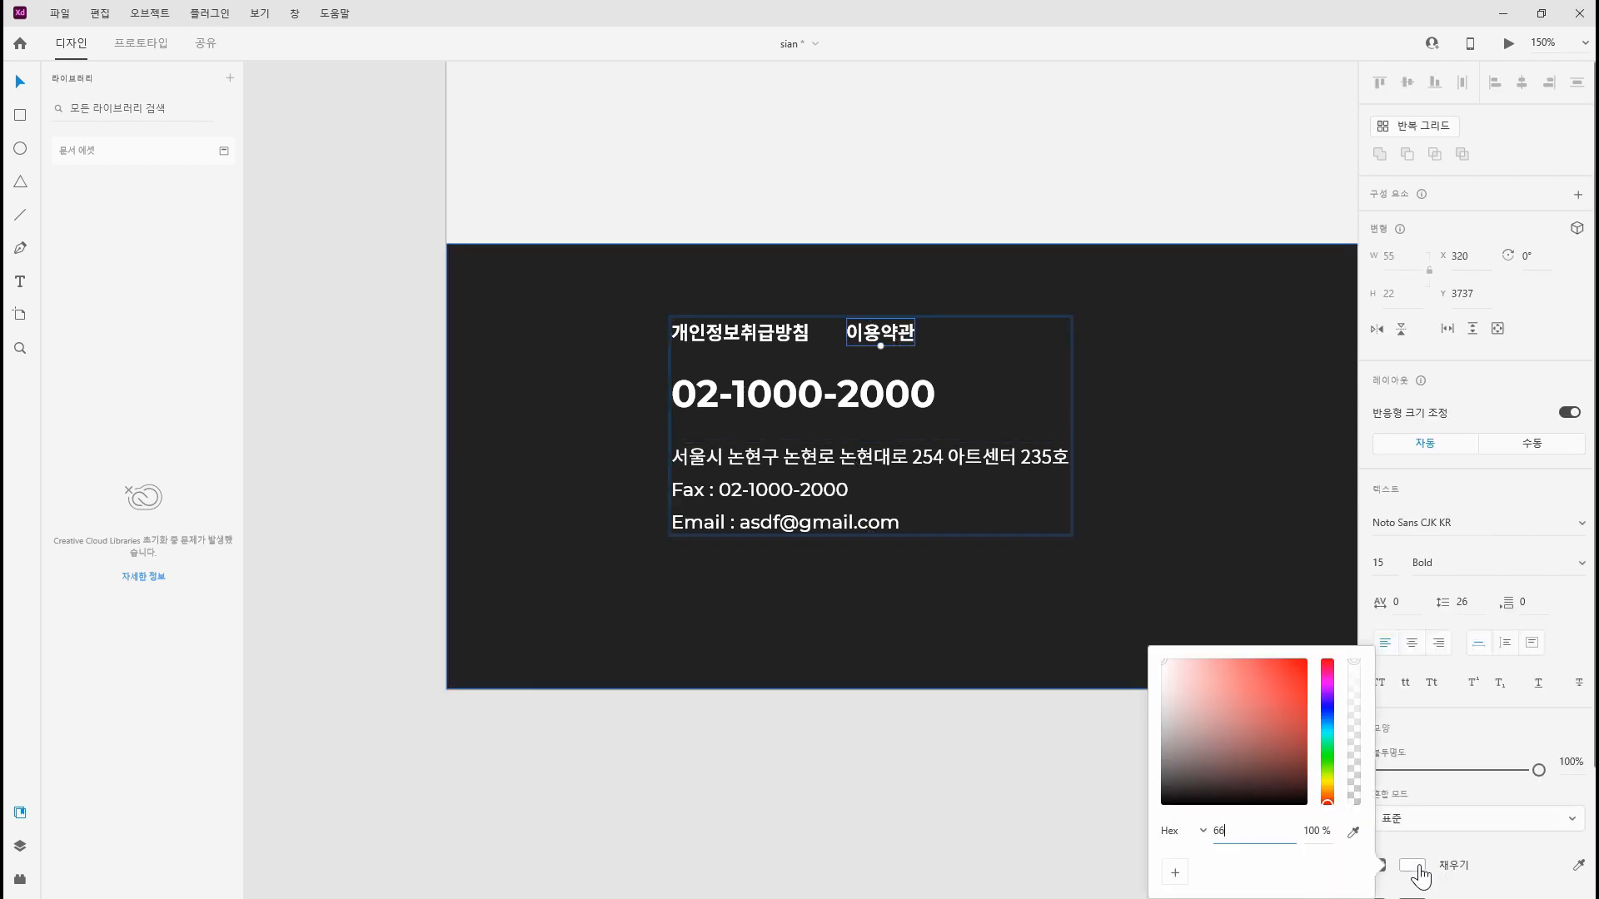
{"action": "key", "text": "Return"}
Fill the footer's address, fax and email text block with grey #666666, leaving it without a border
{"action": "scroll", "coordinate": [1587, 733], "scroll_direction": "down", "scroll_amount": 2}
{"action": "left_click", "coordinate": [677, 482]}
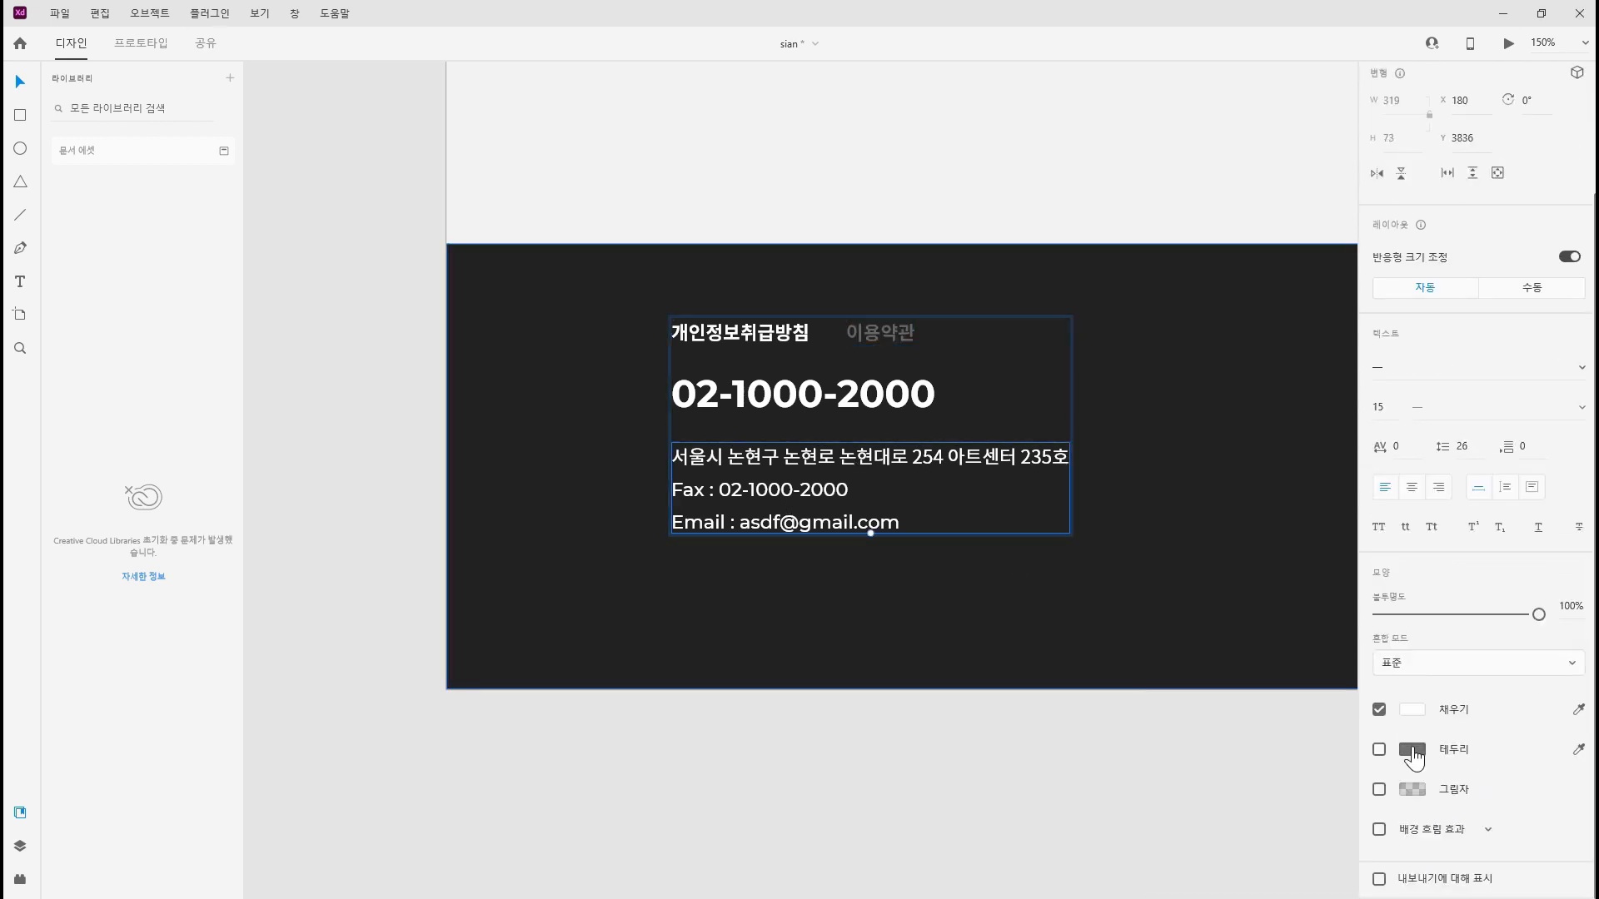
{"action": "left_click", "coordinate": [1413, 754]}
{"action": "scroll", "coordinate": [964, 787], "scroll_direction": "up", "scroll_amount": 3}
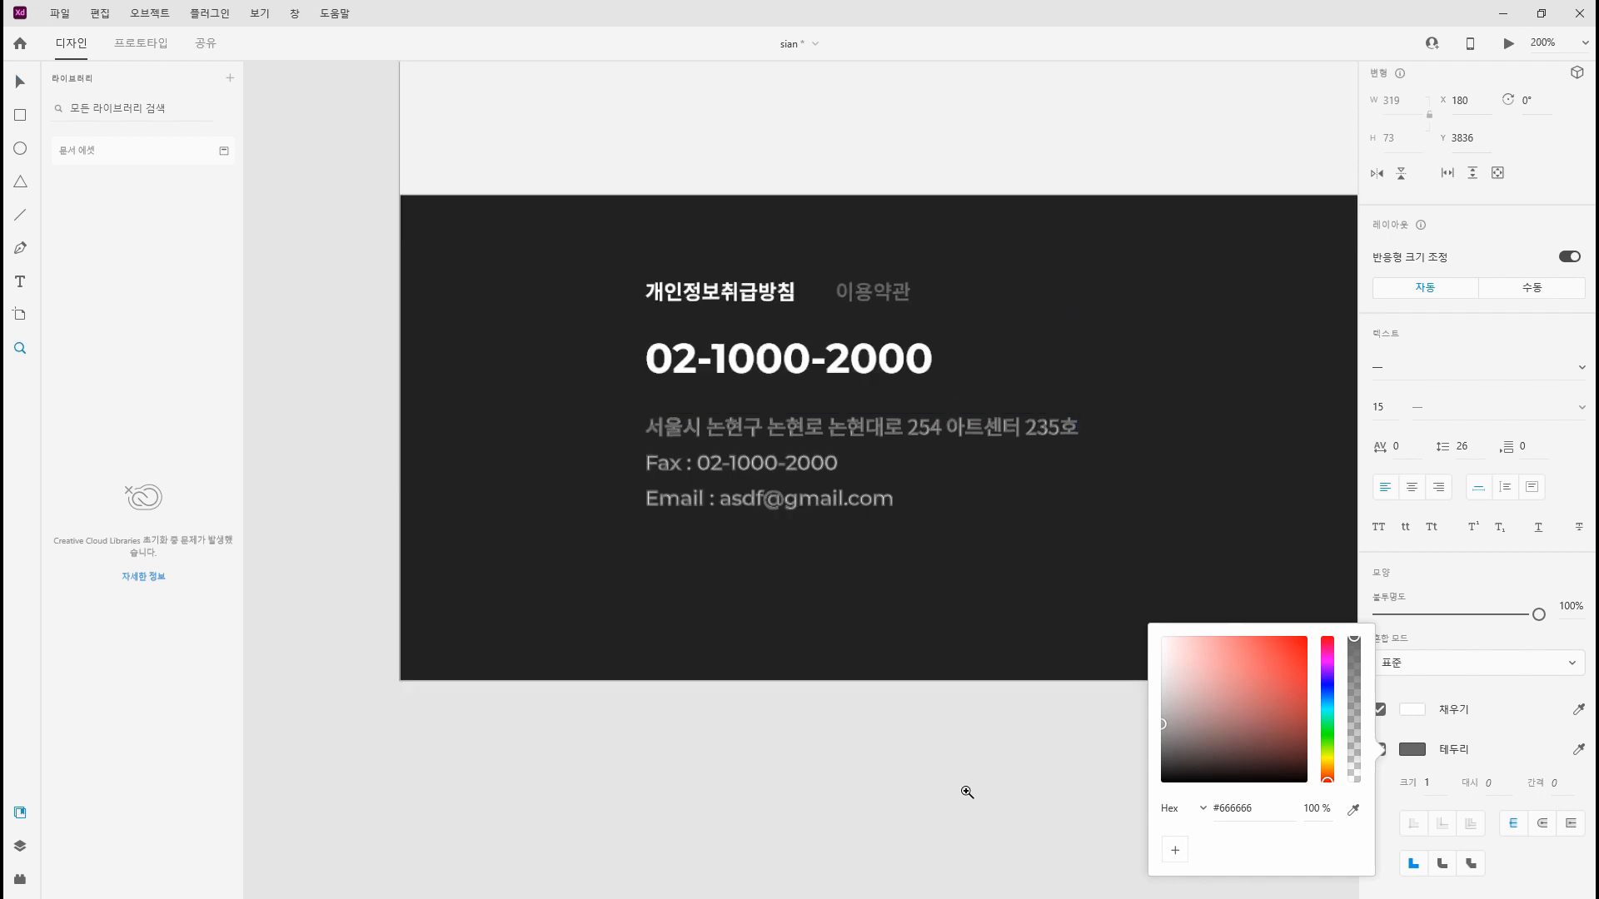
{"action": "key", "text": "Escape"}
{"action": "scroll", "coordinate": [1460, 803], "scroll_direction": "down", "scroll_amount": 2}
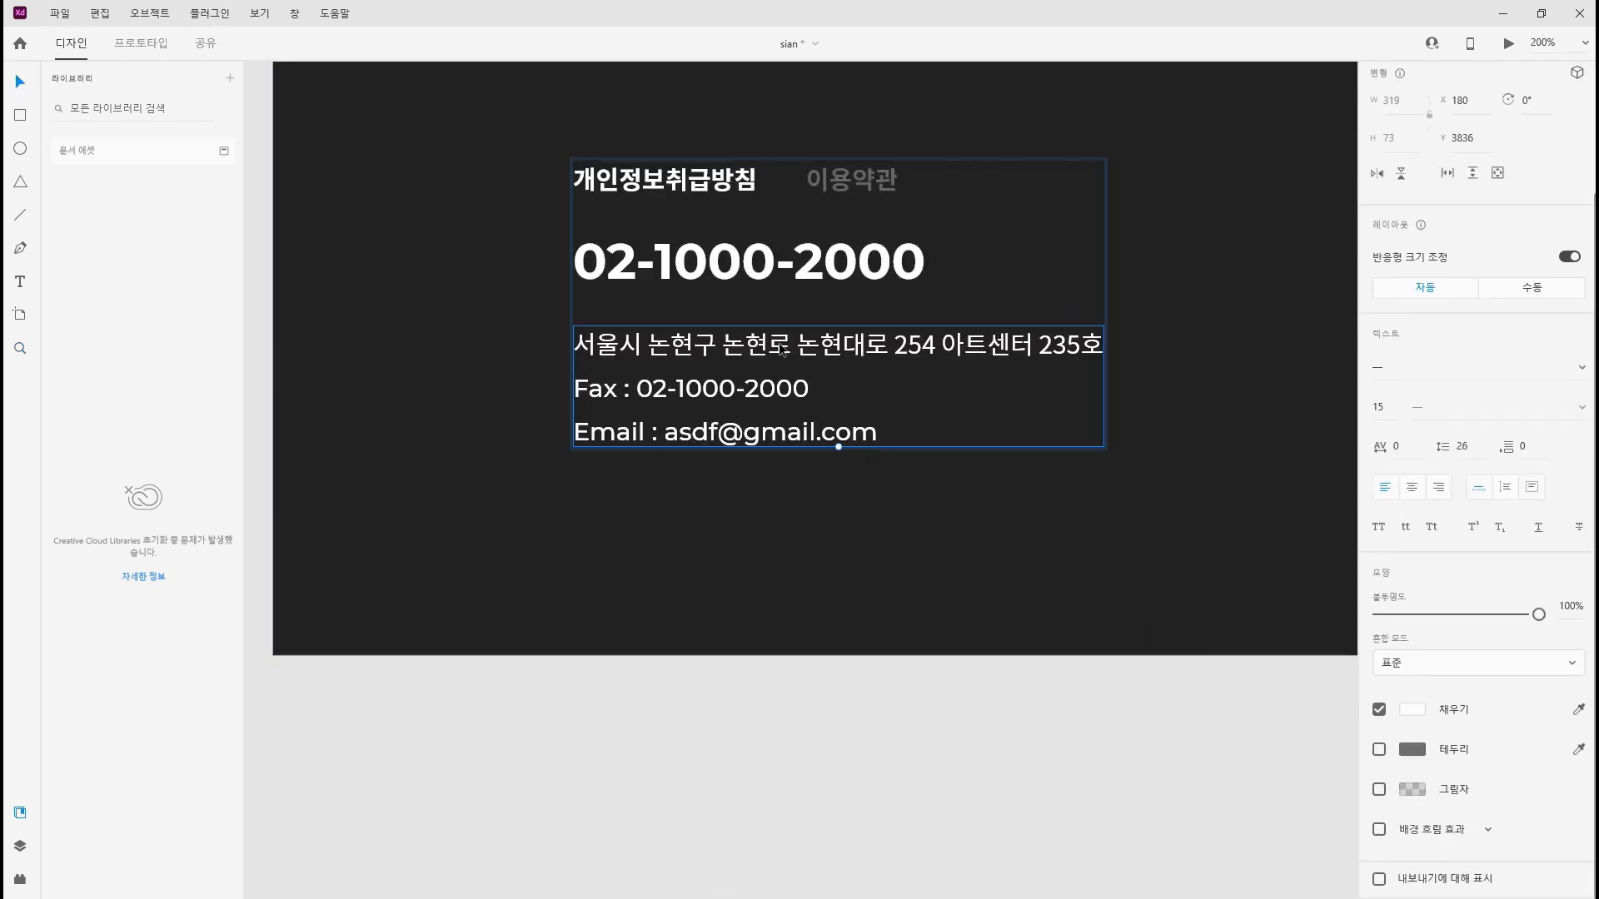
{"action": "left_click", "coordinate": [1410, 712]}
{"action": "key", "text": "Escape"}
{"action": "key", "text": "Escape"}
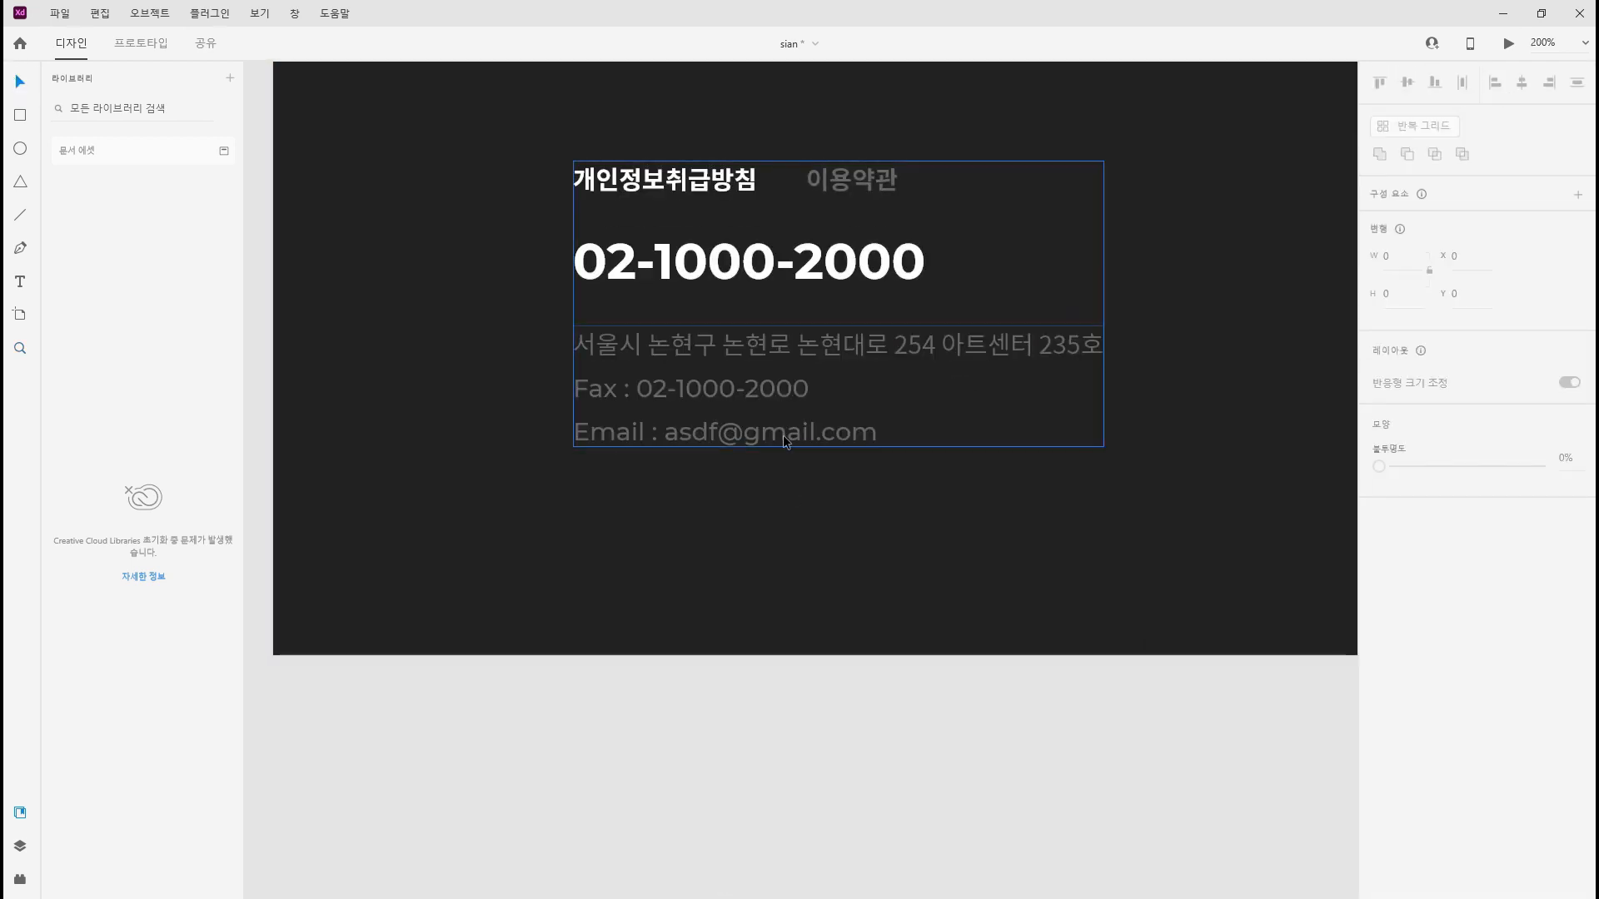
Add the text "Copyright (c) EDdesign All Rights Reserved." below the Email line, left-aligned with the contact details
{"action": "double_click", "coordinate": [873, 438]}
{"action": "double_click", "coordinate": [874, 438]}
{"action": "left_click_drag", "start_coordinate": [876, 435], "coordinate": [630, 435]}
{"action": "left_click", "coordinate": [696, 526]}
{"action": "type", "text": "C"}
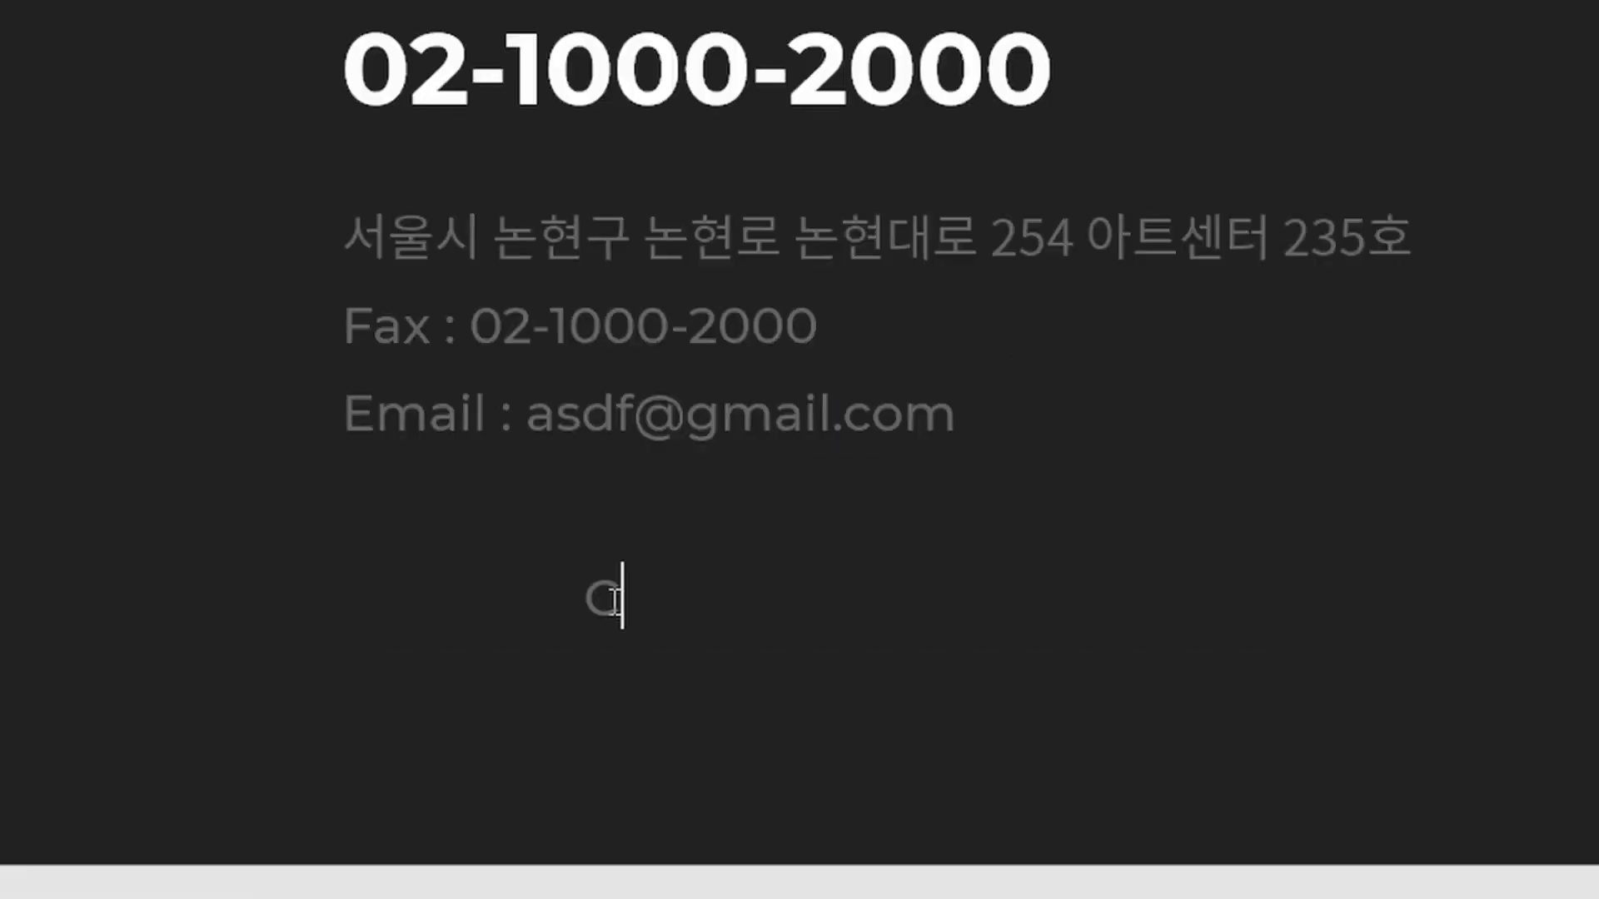
{"action": "type", "text": "opyright (c) "}
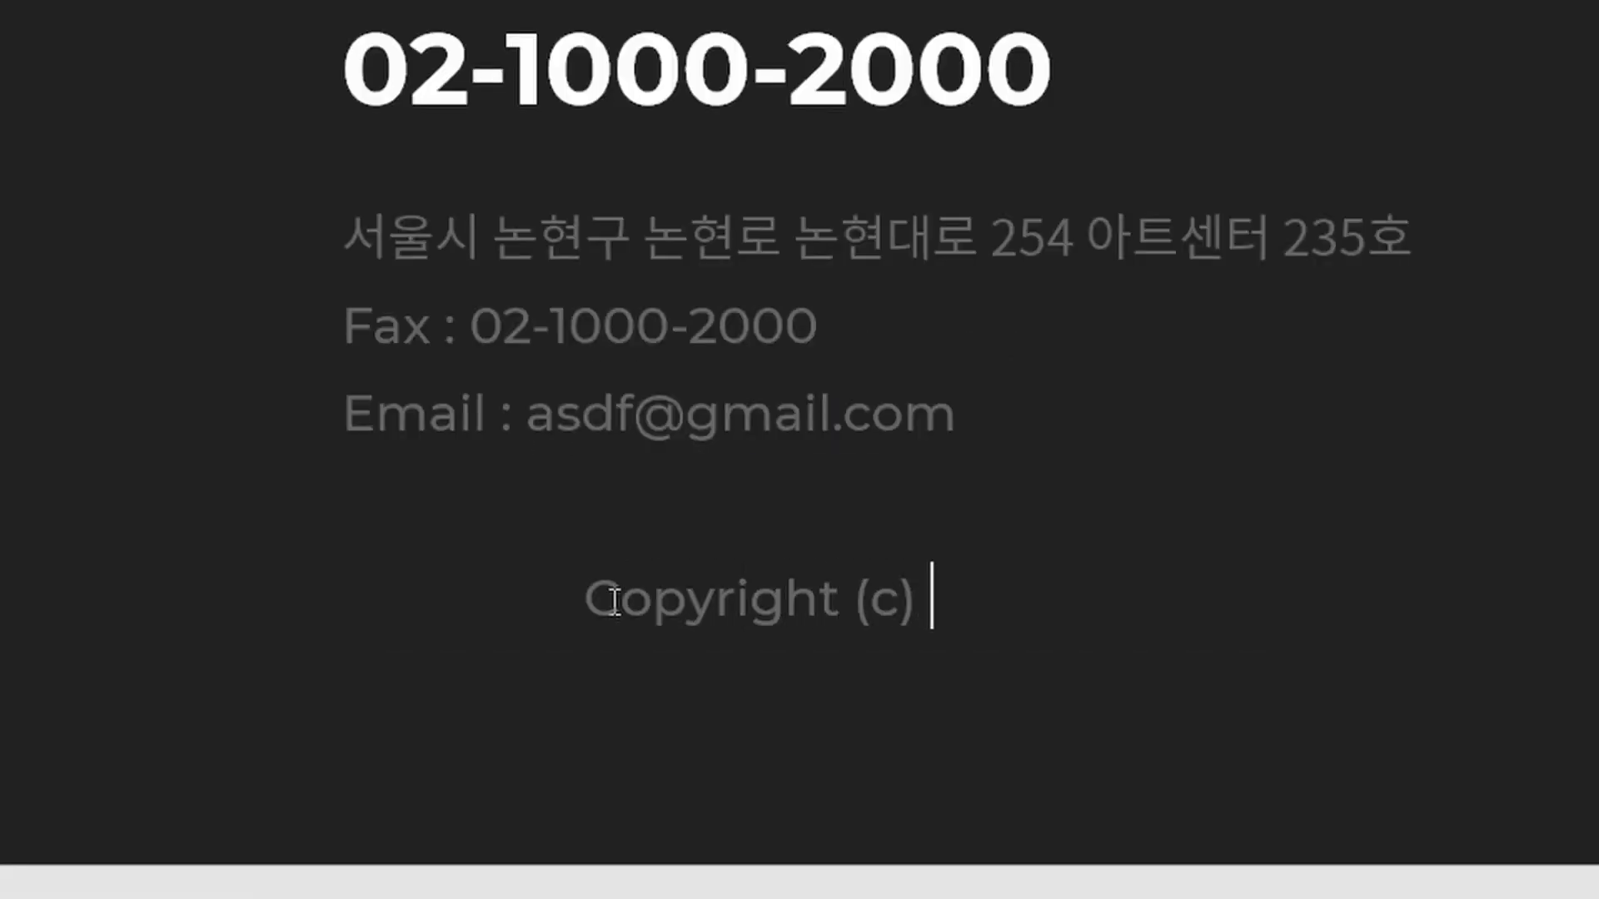
{"action": "type", "text": "ㄸㅇ"}
{"action": "key", "text": "BackSpace"}
{"action": "key", "text": "BackSpace"}
{"action": "key", "text": "Hangul"}
{"action": "type", "text": "EDdestin"}
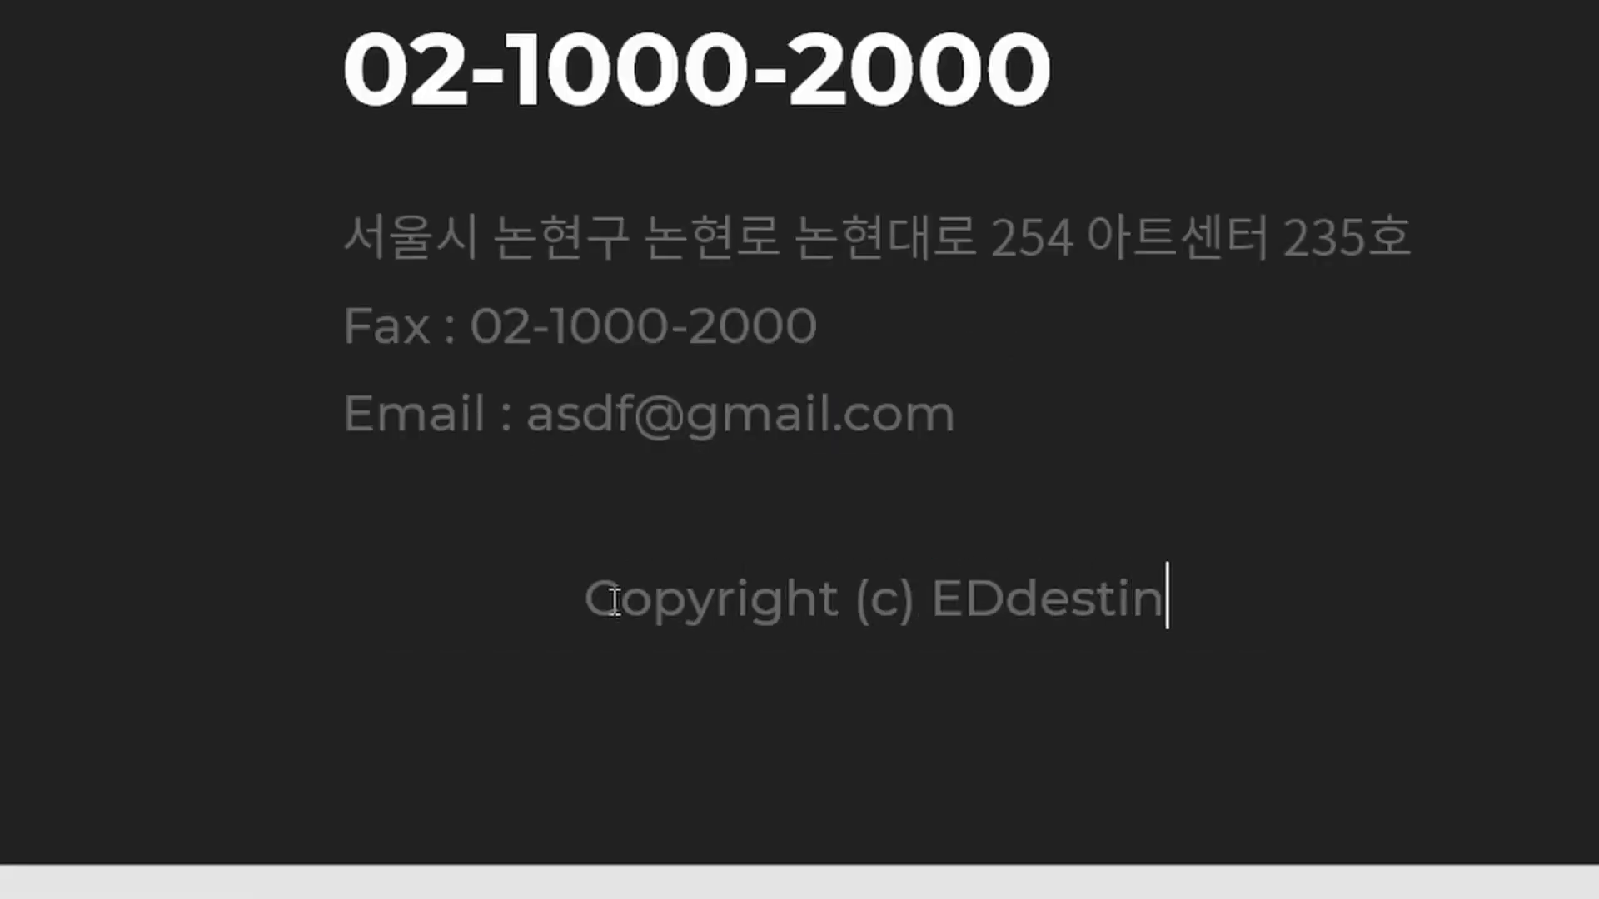
{"action": "key", "text": "BackSpace"}
{"action": "key", "text": "BackSpace"}
{"action": "key", "text": "BackSpace"}
{"action": "type", "text": "ign"}
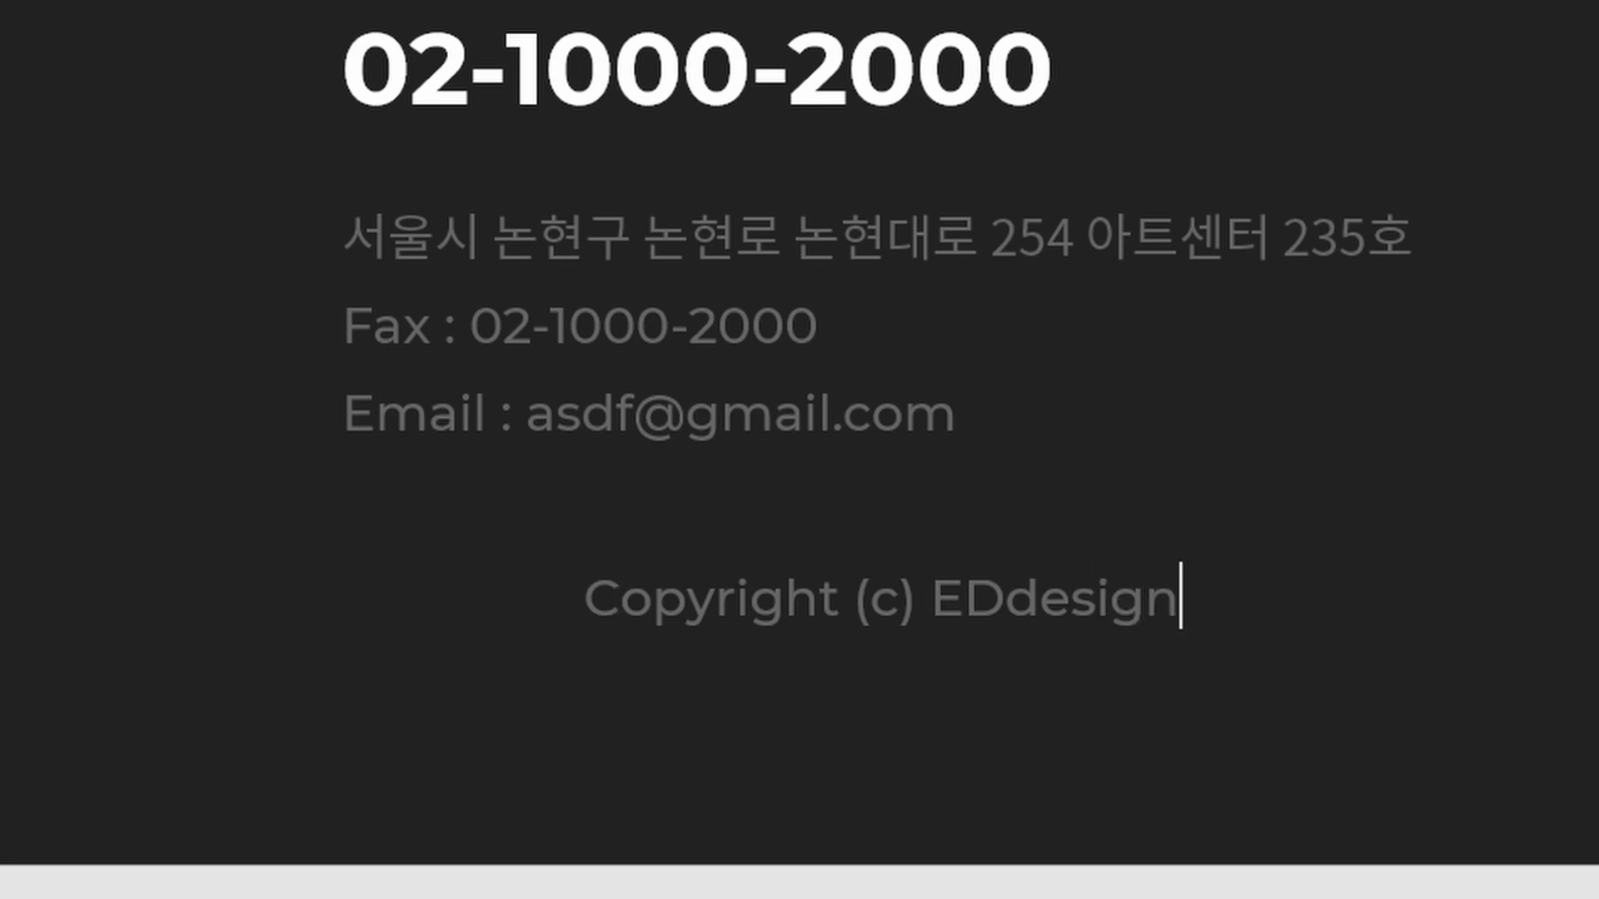
{"action": "type", "text": " All Rights"}
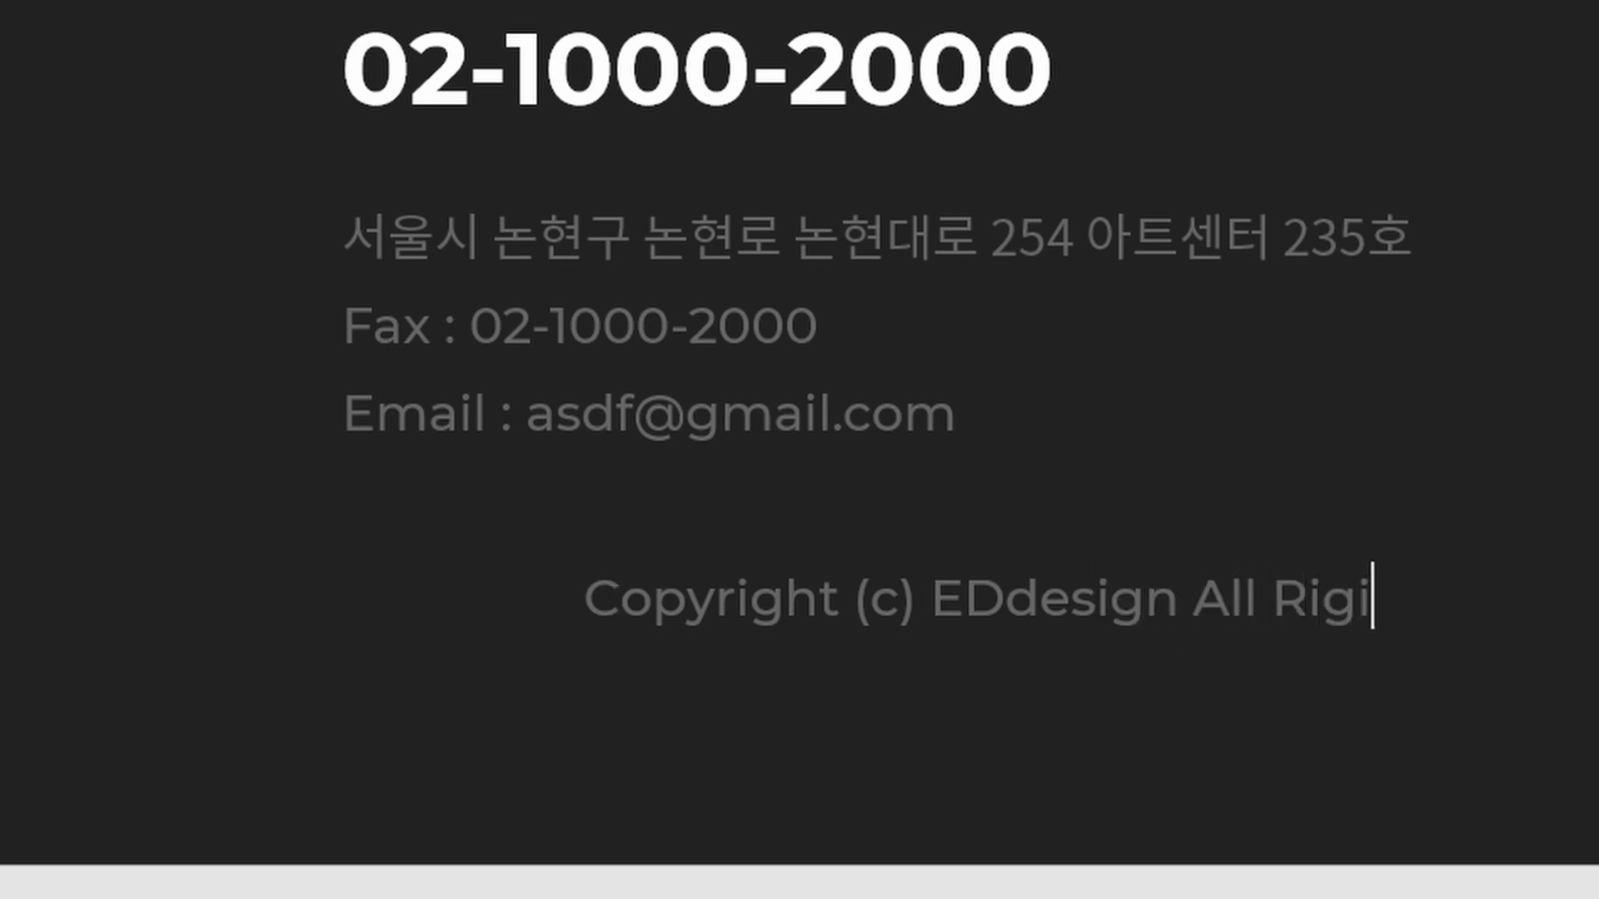
{"action": "type", "text": " Reserved."}
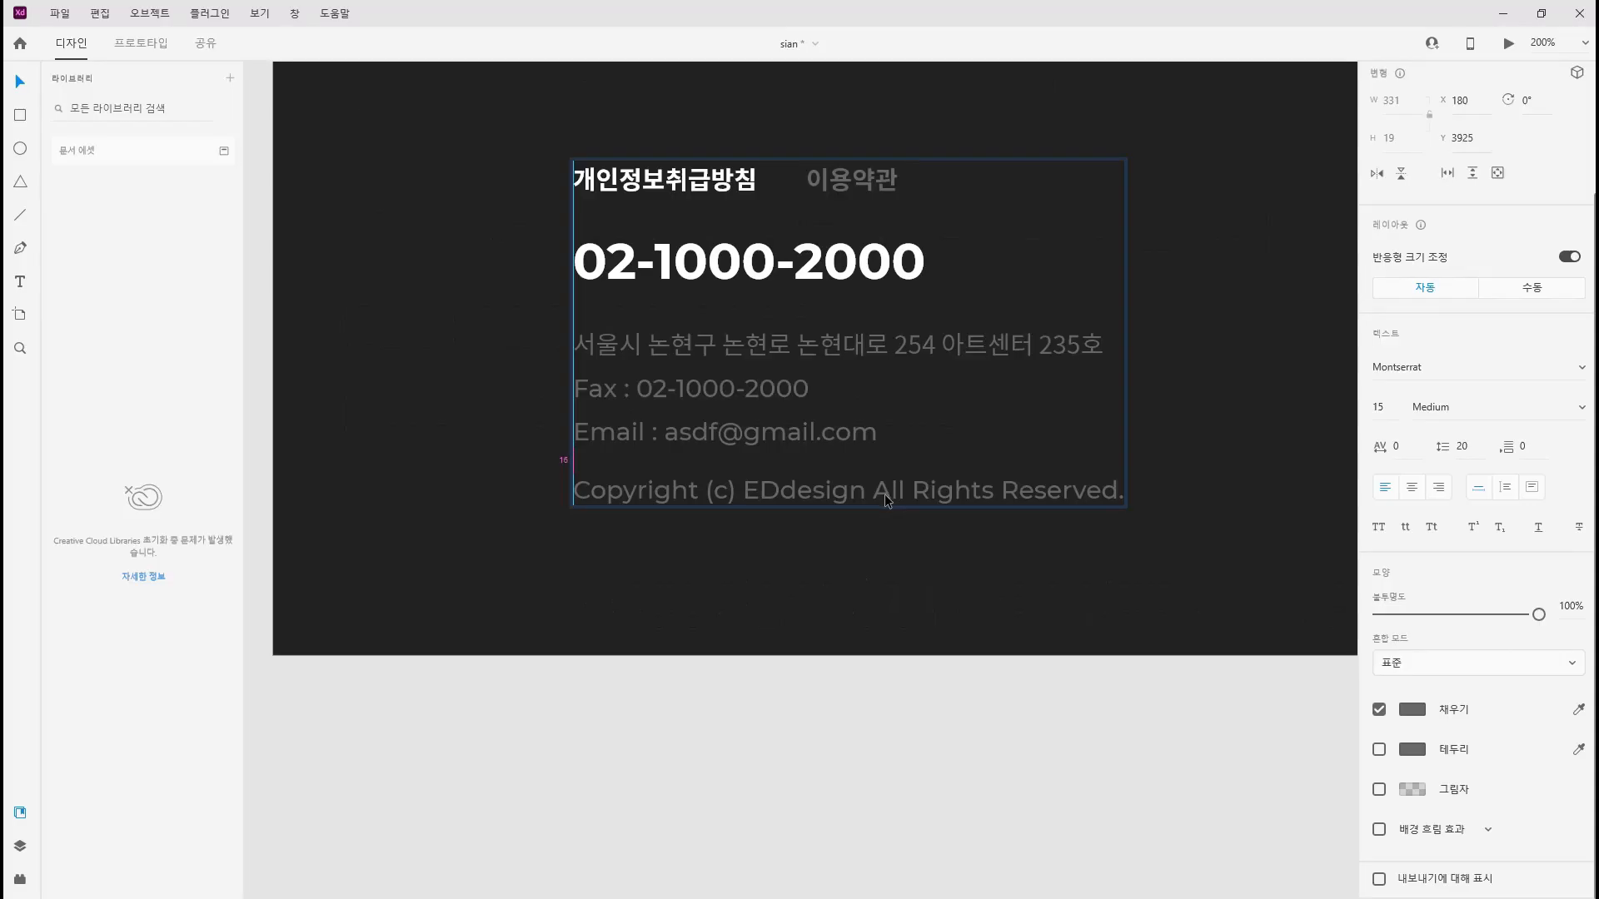
{"action": "key", "text": "Escape"}
Change the copyright line's fill to a darker neutral grey
{"action": "left_click", "coordinate": [1418, 712]}
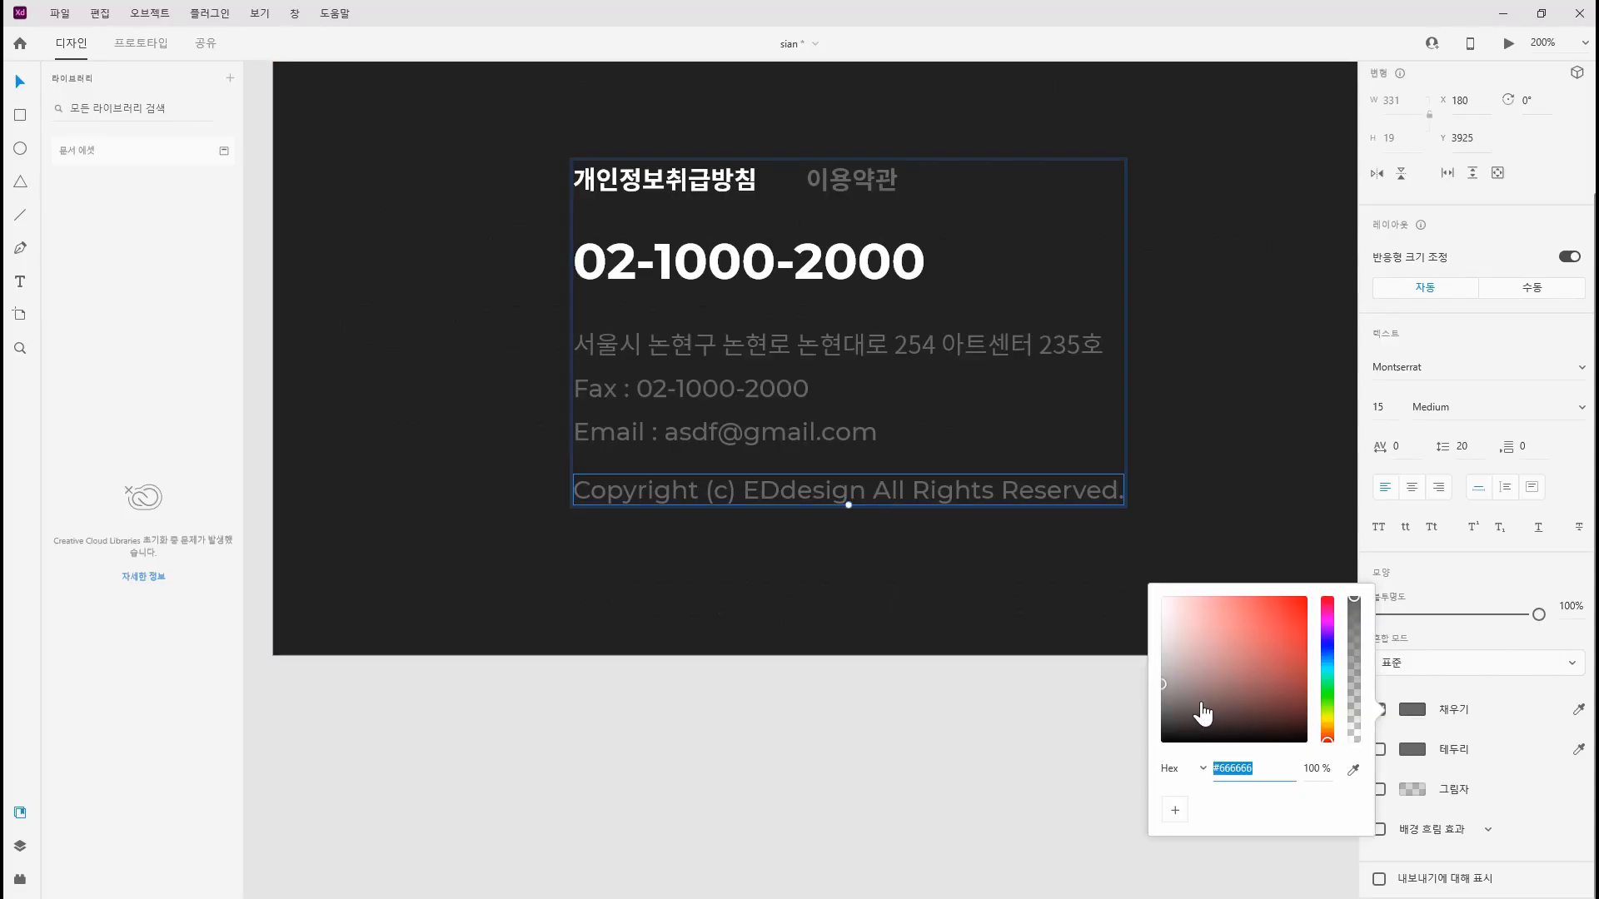
{"action": "left_click_drag", "start_coordinate": [1201, 704], "coordinate": [1122, 707]}
{"action": "left_click", "coordinate": [861, 717]}
Lower the Easy Design logo slightly so it sits between the Email and copyright lines
{"action": "key", "text": "ctrl+minus"}
{"action": "key", "text": "ctrl+minus"}
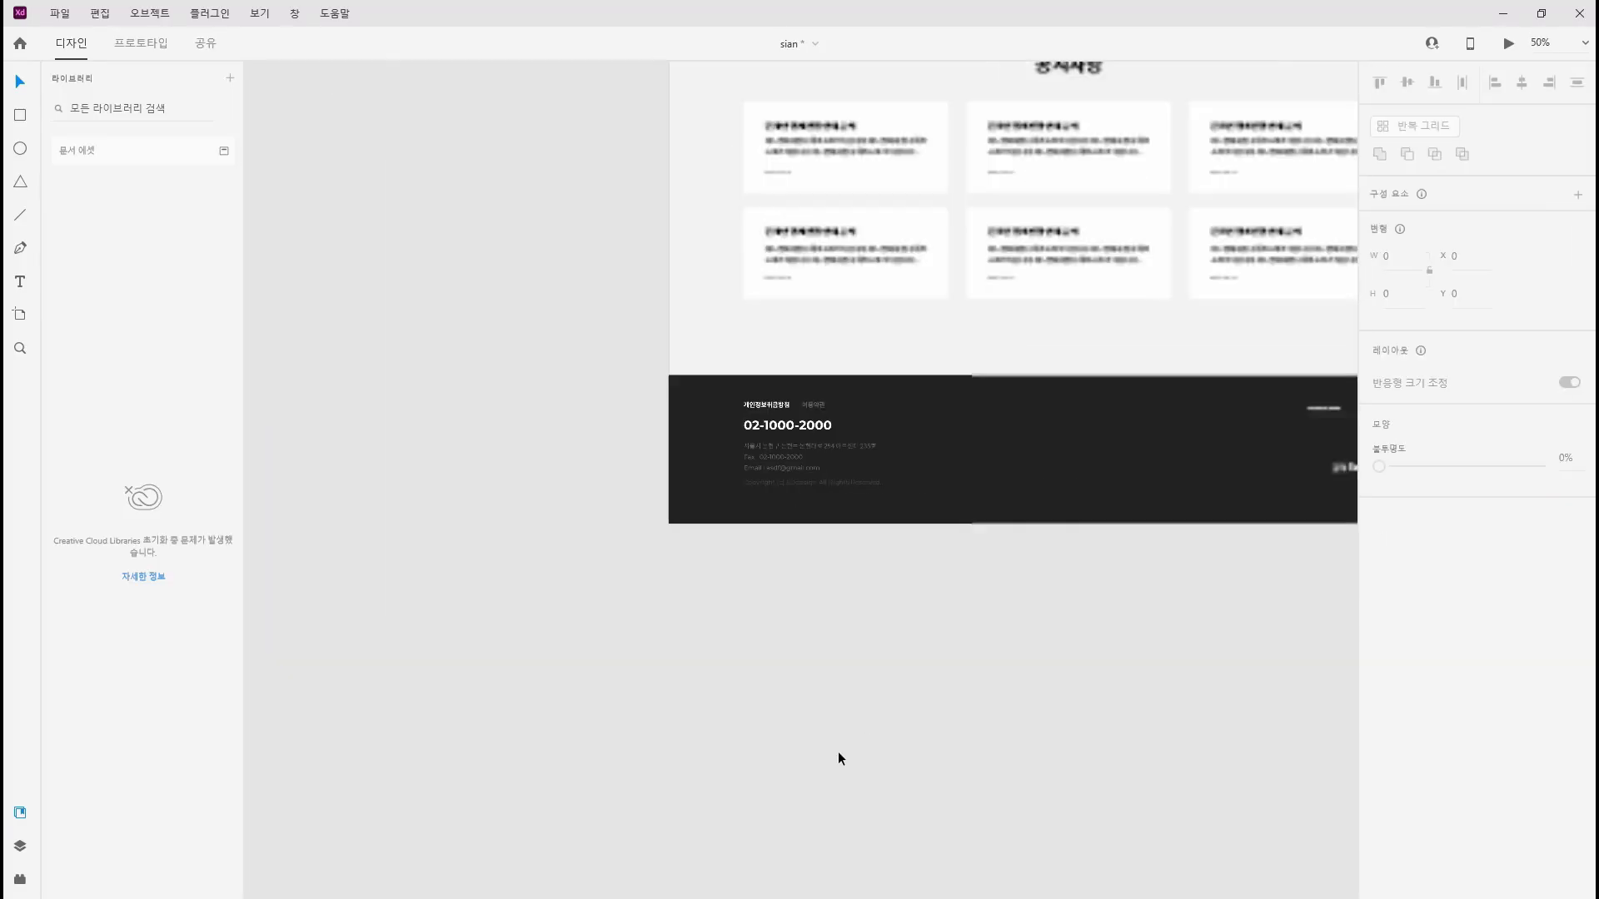
{"action": "left_click_drag", "start_coordinate": [837, 753], "coordinate": [583, 743]}
{"action": "left_click_drag", "start_coordinate": [1049, 472], "coordinate": [1047, 481]}
Extend the footer background rectangle slightly past the artboard's bottom edge and save the file
{"action": "left_click", "coordinate": [876, 491]}
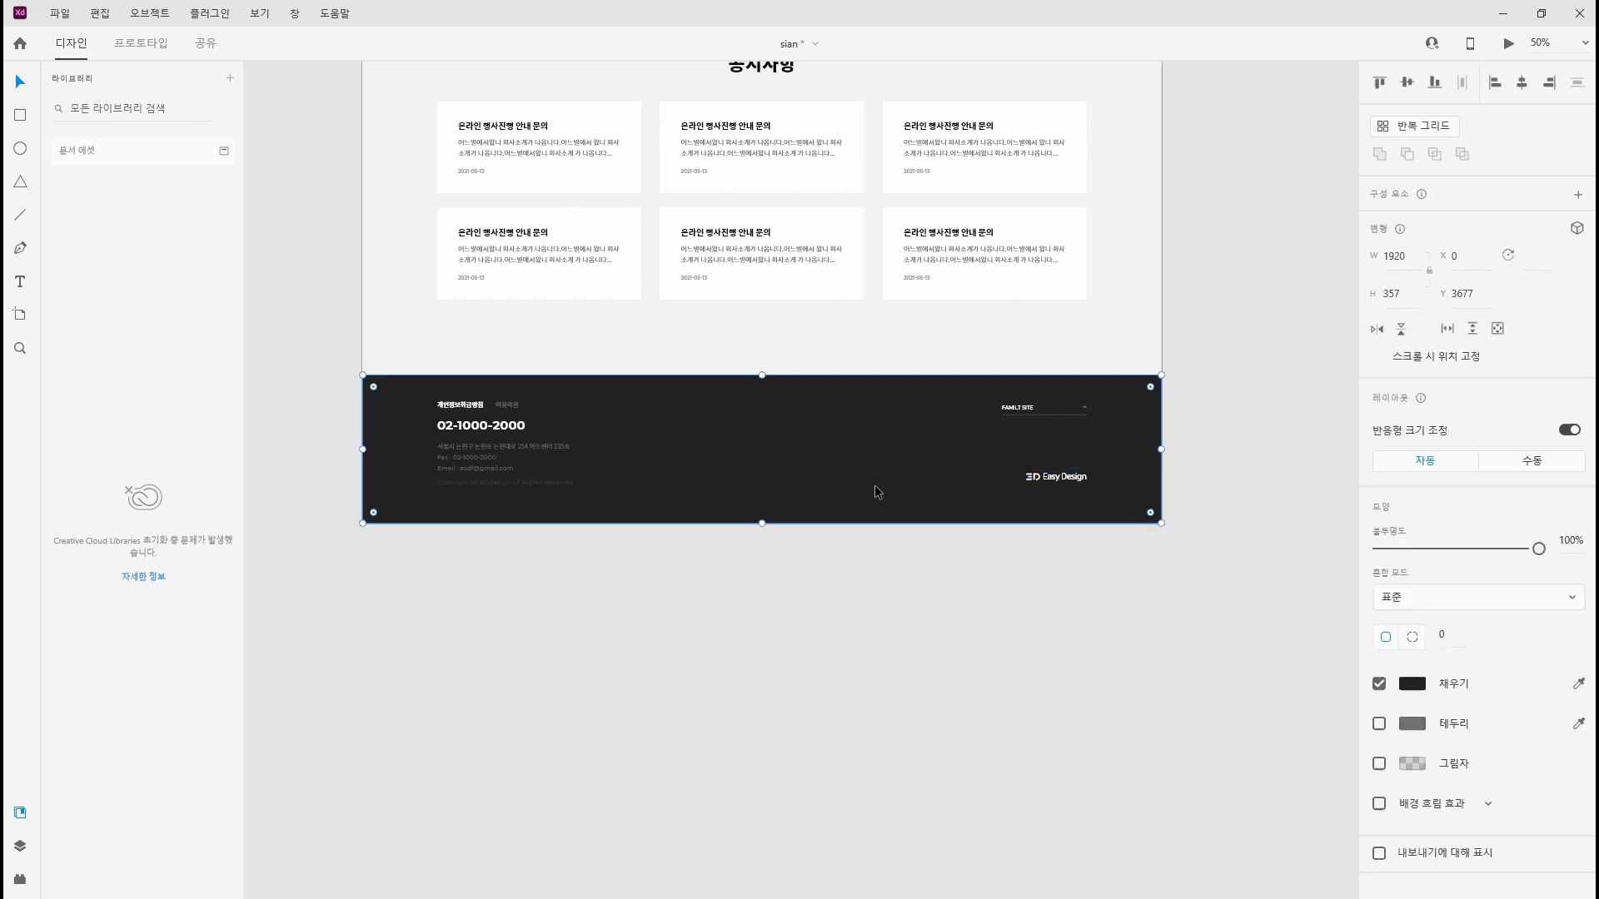
{"action": "mouse_move", "coordinate": [761, 520]}
{"action": "left_mouse_down"}
{"action": "mouse_move", "coordinate": [760, 542]}
{"action": "mouse_move", "coordinate": [762, 503]}
{"action": "mouse_move", "coordinate": [760, 546]}
{"action": "mouse_move", "coordinate": [754, 528]}
{"action": "left_mouse_up"}
{"action": "left_click", "coordinate": [1167, 304]}
{"action": "left_click", "coordinate": [1133, 313]}
{"action": "key", "text": "ctrl+z"}
{"action": "double_click", "coordinate": [749, 512]}
{"action": "left_click", "coordinate": [771, 478]}
{"action": "double_click", "coordinate": [720, 541]}
{"action": "left_click", "coordinate": [811, 681]}
{"action": "key", "text": "ctrl+s"}
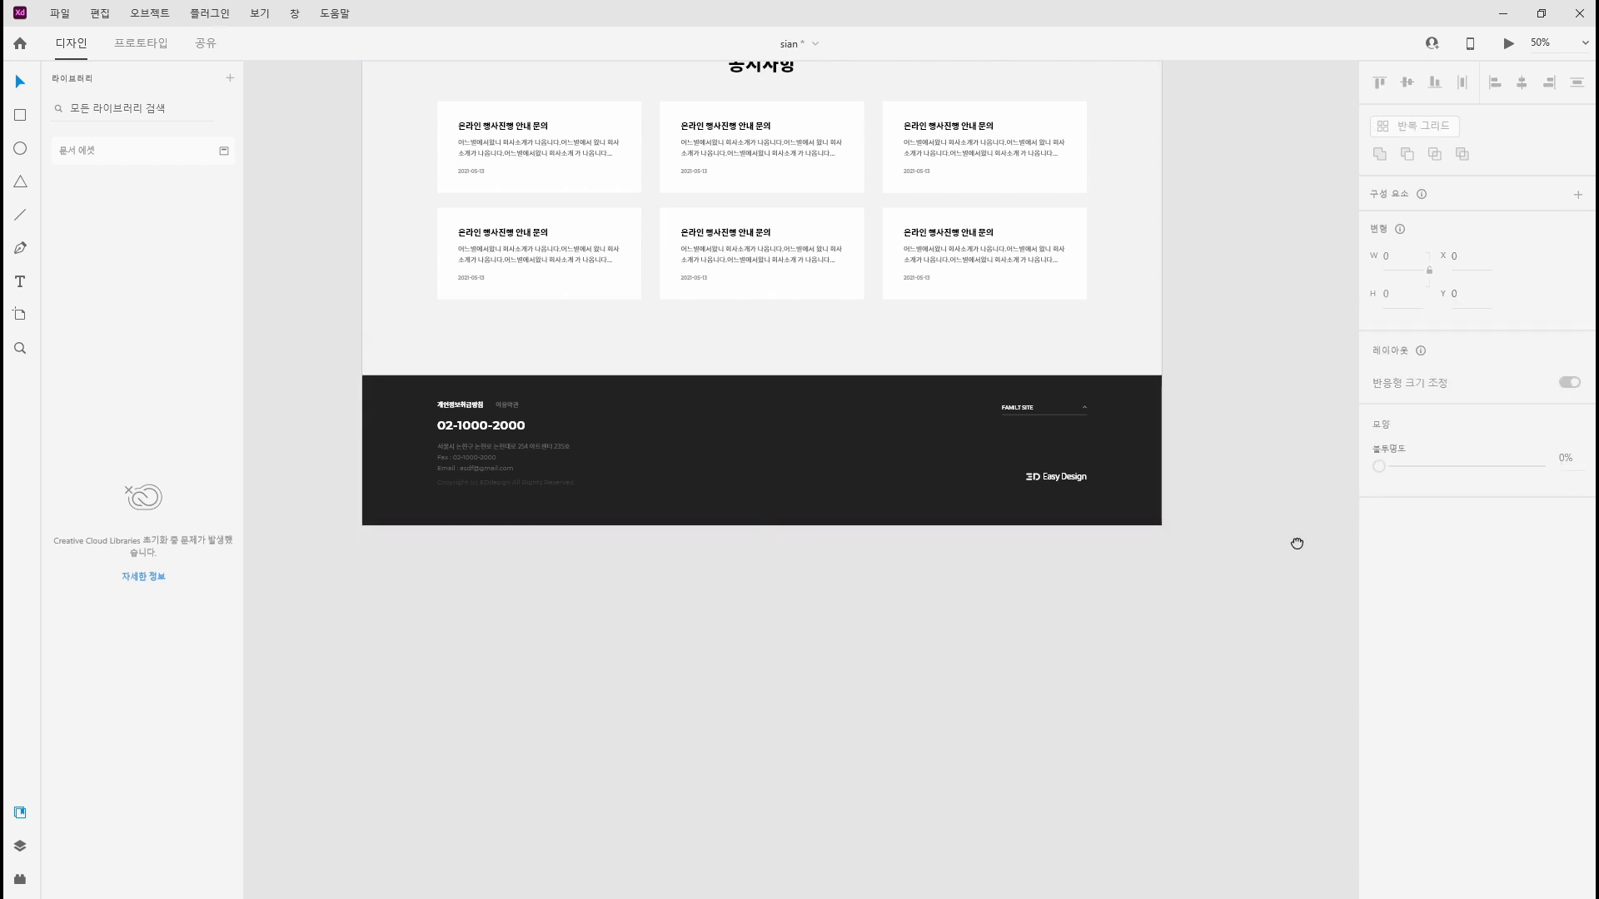
Draw a 65 by 65 px square across the footer's top edge
{"action": "left_click_drag", "start_coordinate": [1296, 542], "coordinate": [1294, 777]}
{"action": "left_click_drag", "start_coordinate": [1161, 472], "coordinate": [1197, 883]}
{"action": "left_click_drag", "start_coordinate": [1149, 75], "coordinate": [1180, 548]}
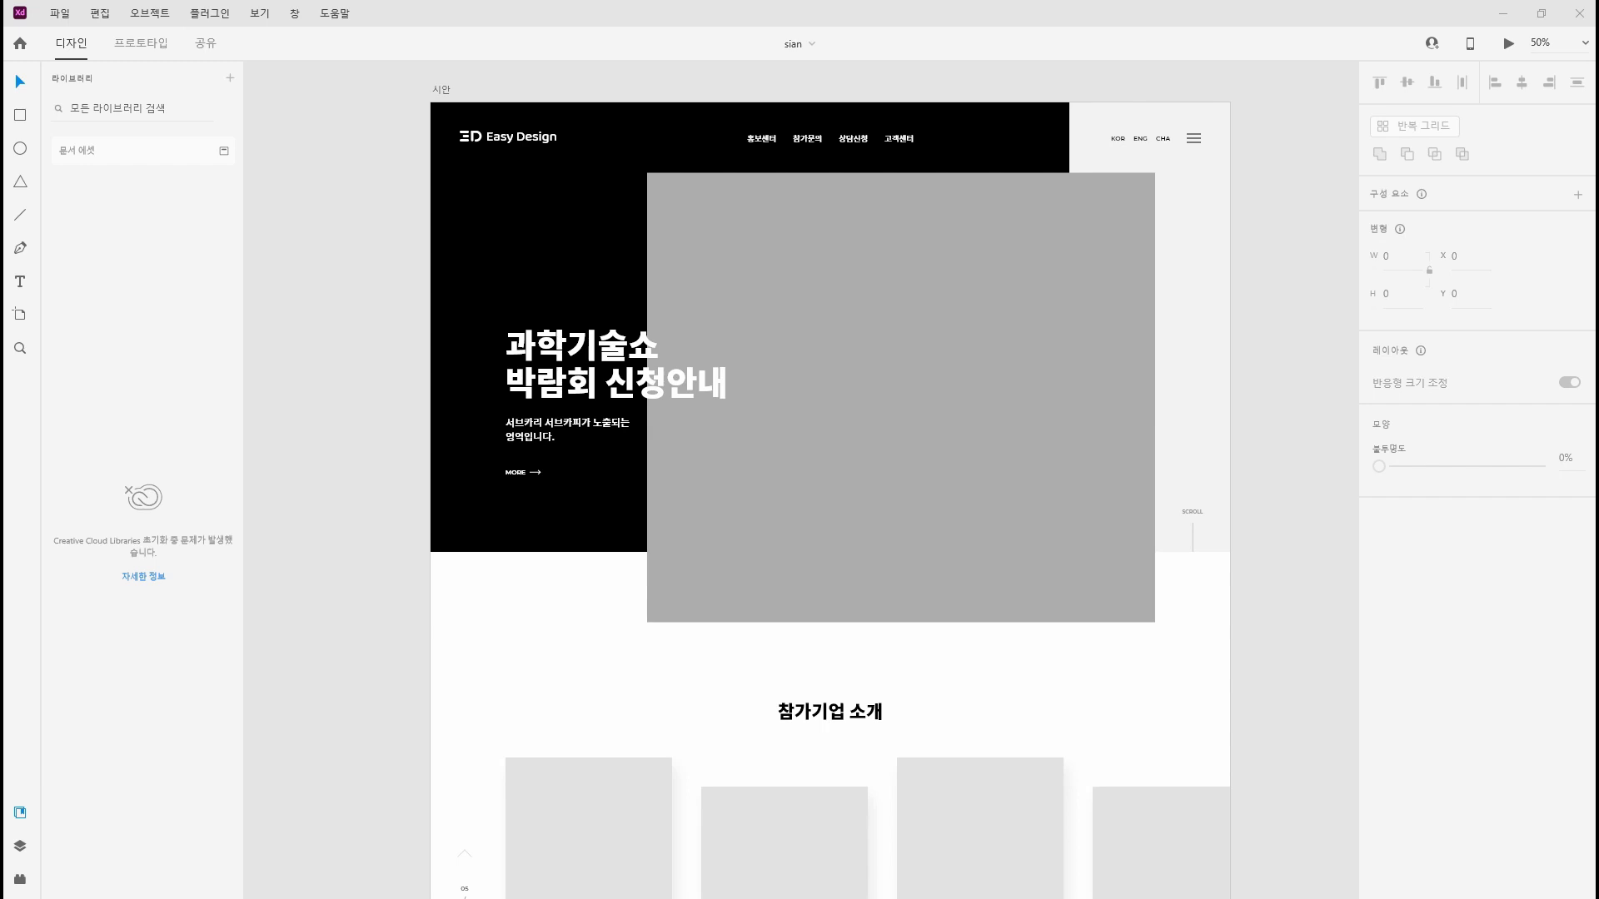
{"action": "left_click_drag", "start_coordinate": [1266, 866], "coordinate": [1306, 528]}
{"action": "key", "text": "ctrl+plus"}
{"action": "key", "text": "ctrl+plus"}
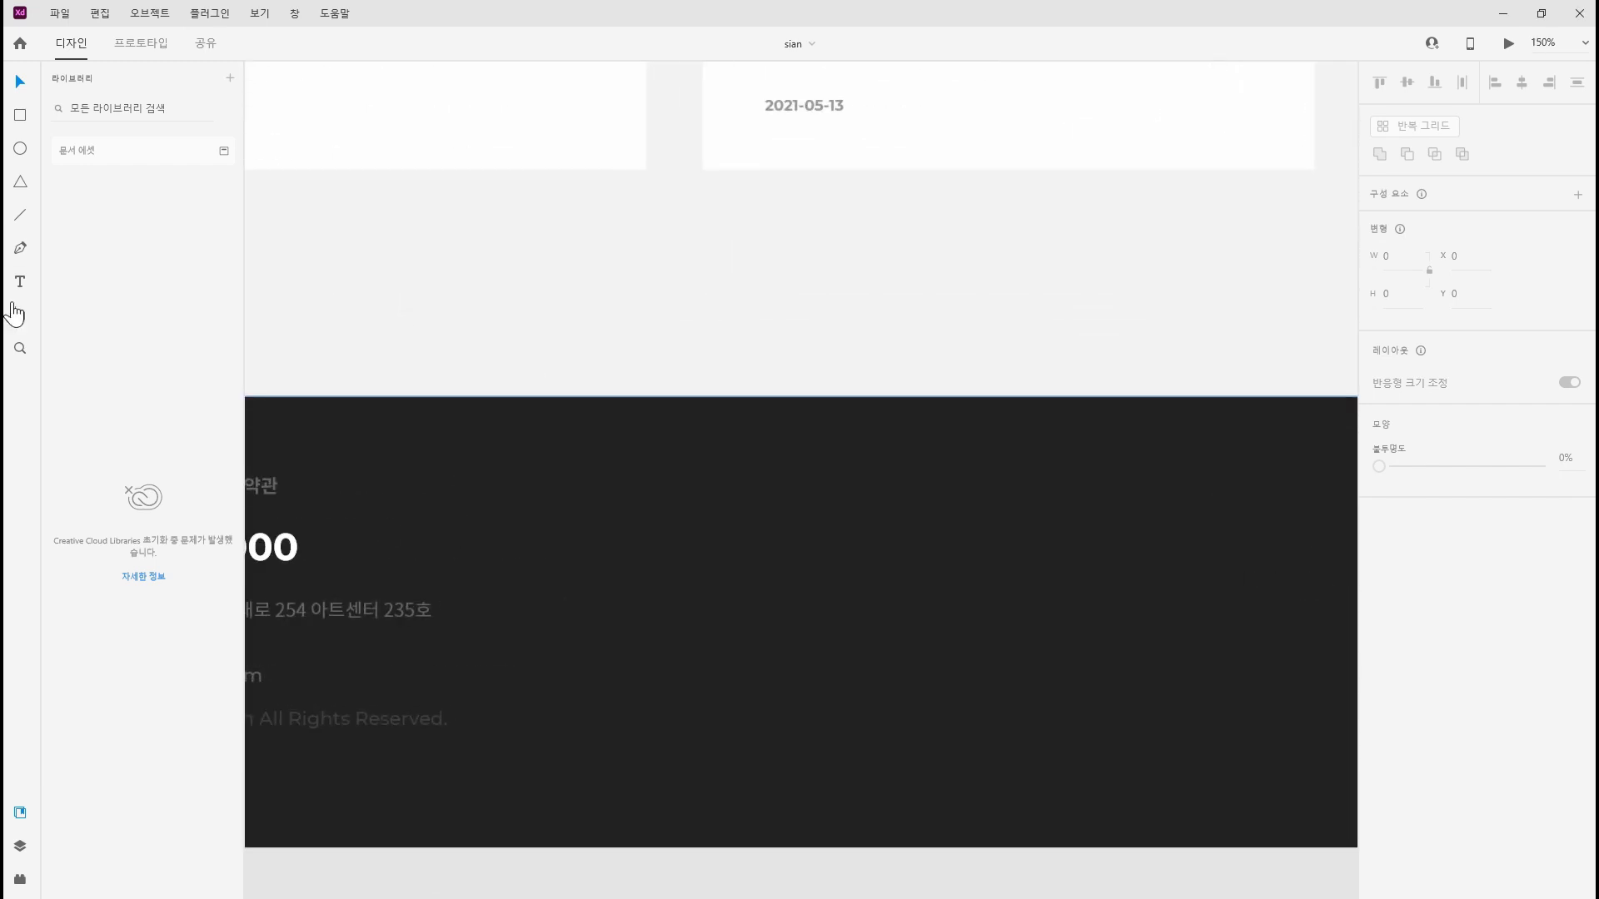
{"action": "key", "text": "r"}
{"action": "left_click_drag", "start_coordinate": [756, 330], "coordinate": [837, 412]}
{"action": "left_click", "coordinate": [1388, 293]}
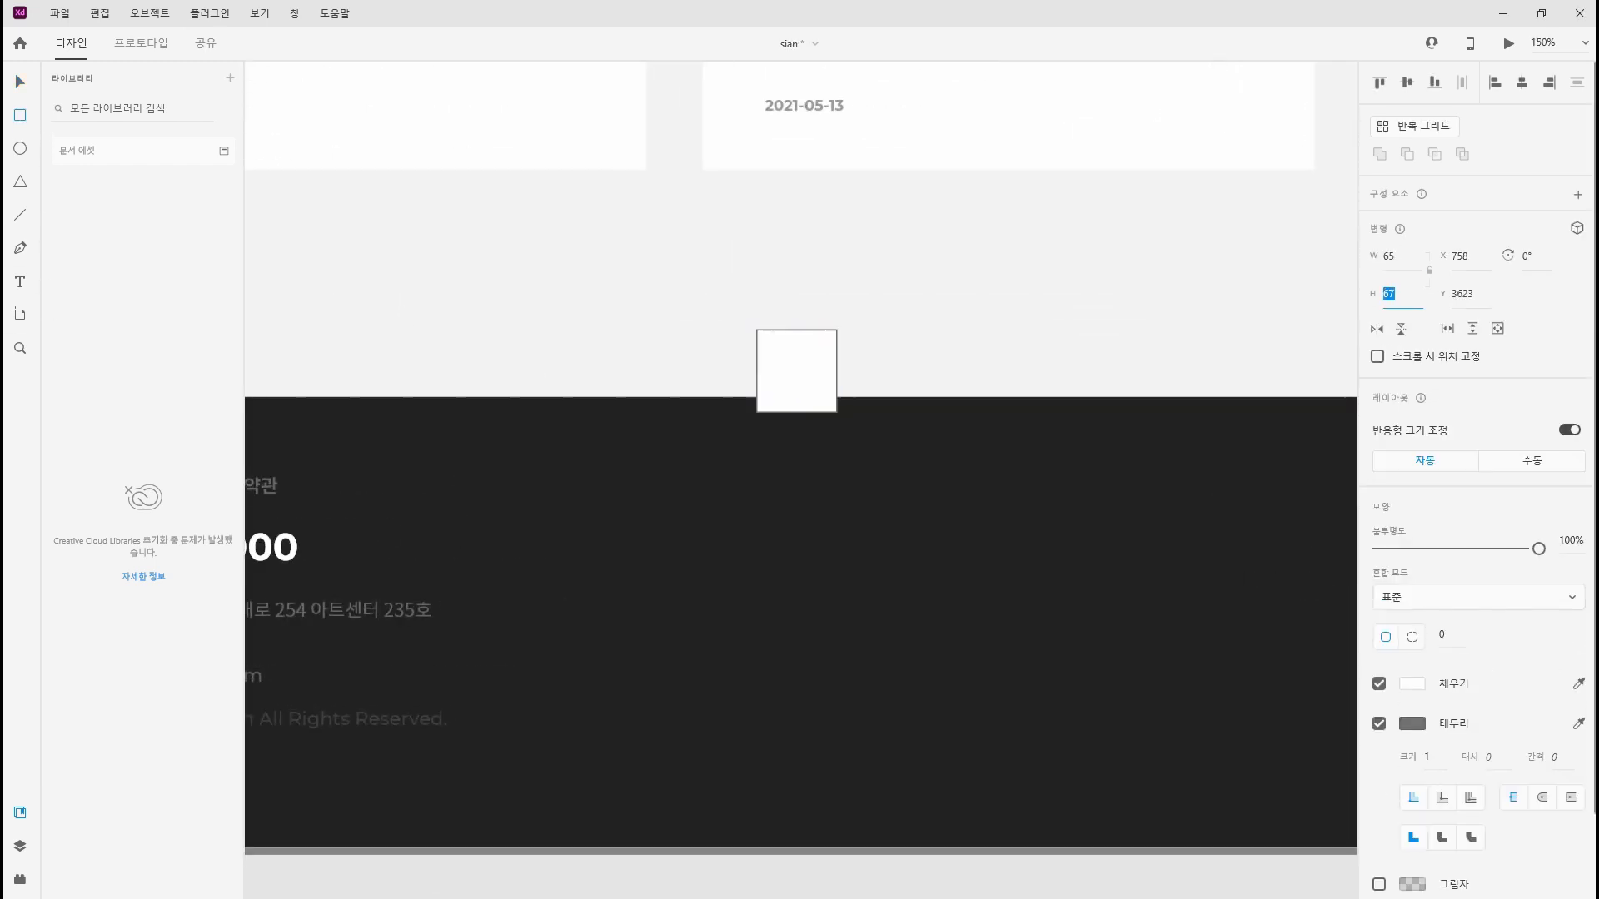
{"action": "type", "text": "65"}
{"action": "key", "text": "Return"}
Remove the small square's border and fill it with black #000000
{"action": "left_click", "coordinate": [1380, 724]}
{"action": "left_click", "coordinate": [1413, 683]}
{"action": "left_click_drag", "start_coordinate": [1207, 666], "coordinate": [1018, 818]}
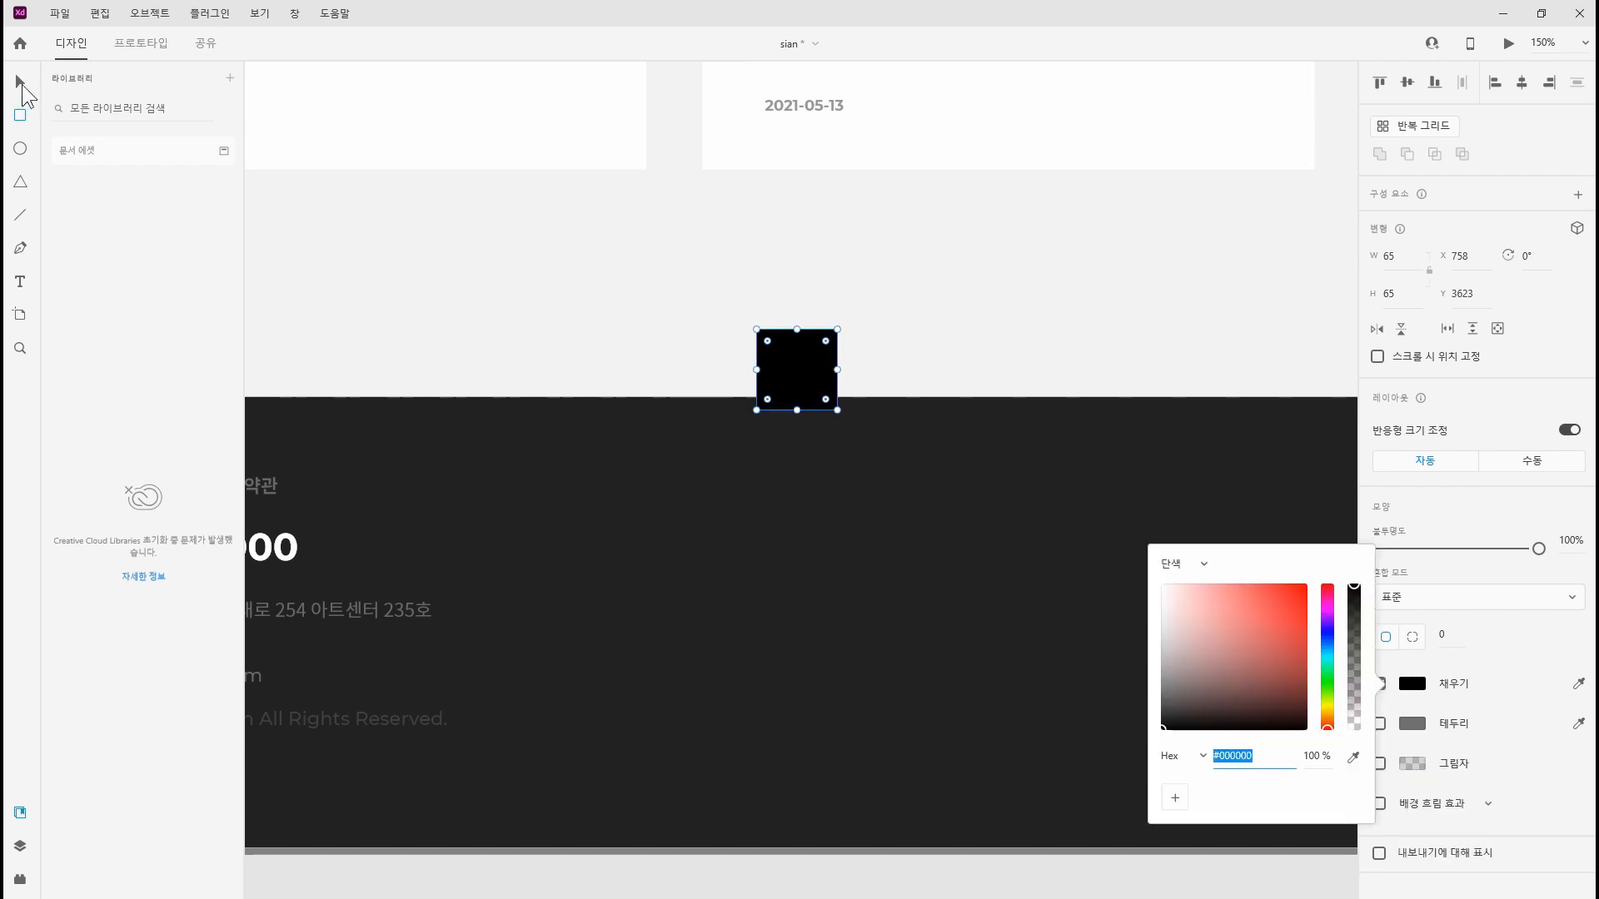
Center the black square horizontally on the artboard and vertically on the footer's top edge, at X 928, Y 3645
{"action": "left_click", "coordinate": [22, 85]}
{"action": "left_click_drag", "start_coordinate": [800, 362], "coordinate": [845, 390]}
{"action": "key", "text": "ctrl+minus"}
{"action": "key", "text": "ctrl+minus"}
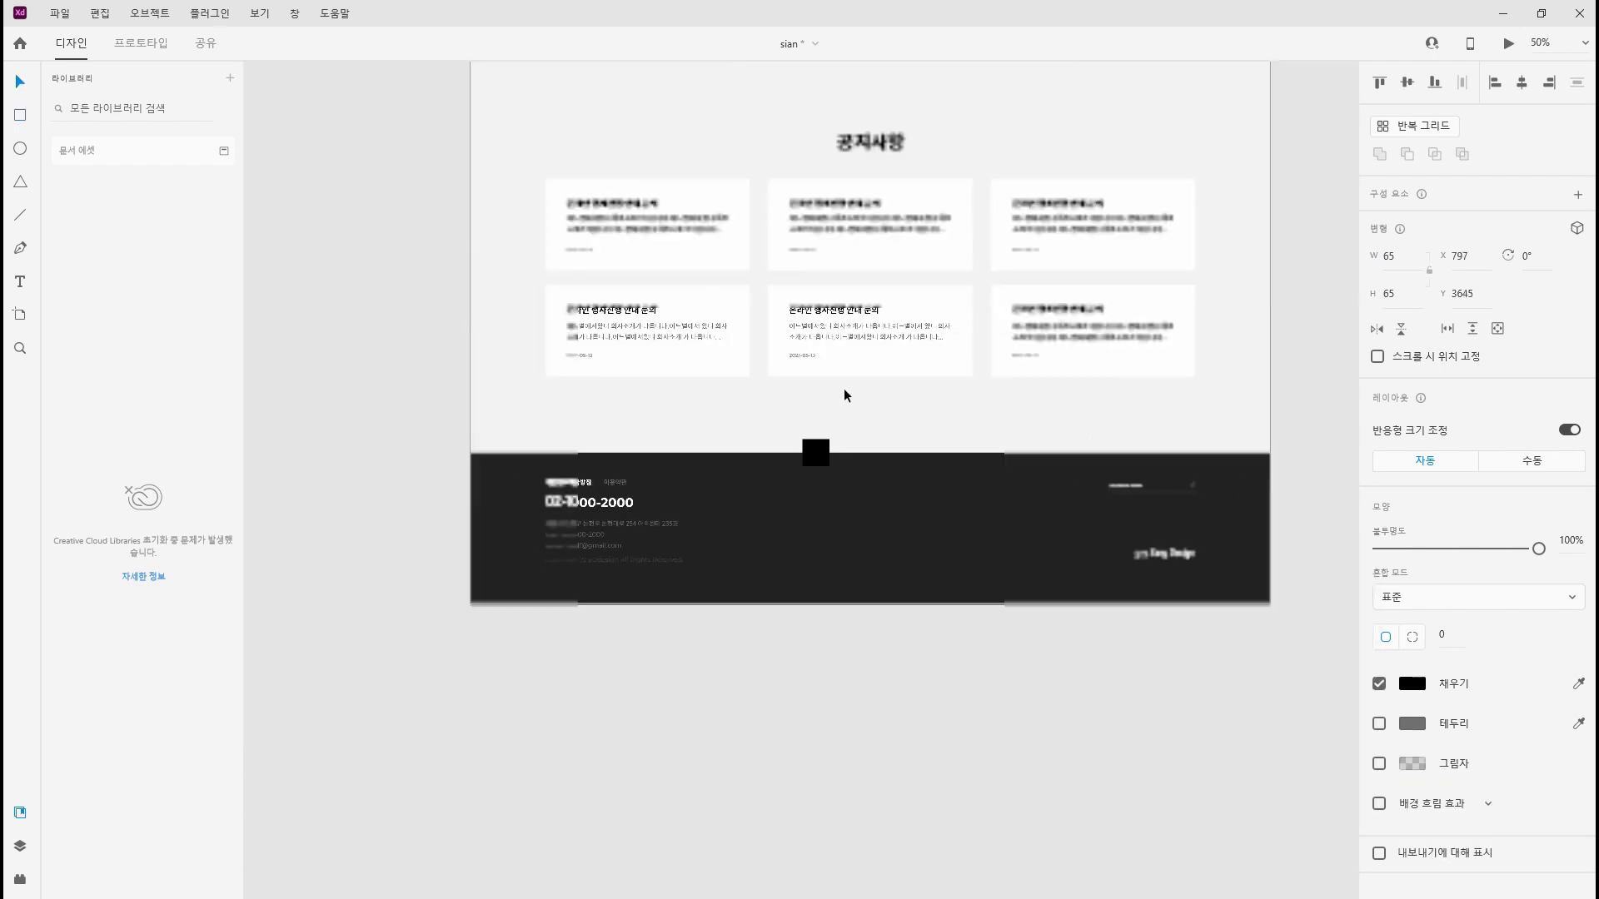
{"action": "left_click", "coordinate": [823, 460]}
{"action": "left_click_drag", "start_coordinate": [822, 459], "coordinate": [878, 462]}
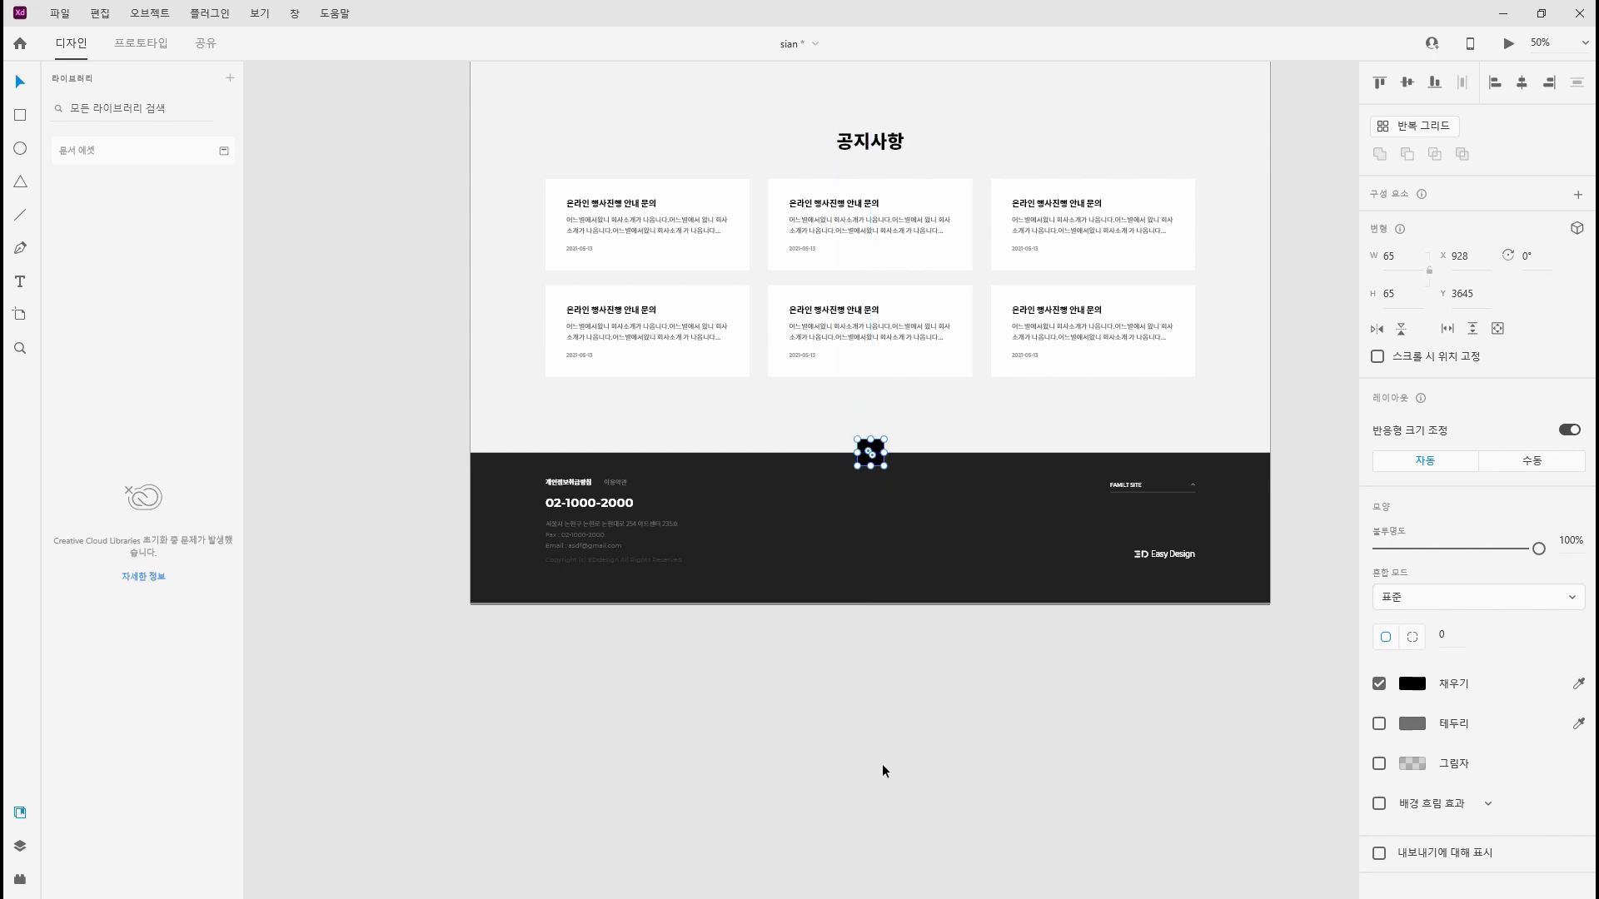
Place a copy of the white arrow on the black square, pointing up, and align both on their horizontal centers
{"action": "left_click_drag", "start_coordinate": [681, 223], "coordinate": [624, 799]}
{"action": "double_click", "coordinate": [530, 583]}
{"action": "left_click_drag", "start_coordinate": [742, 895], "coordinate": [836, 464]}
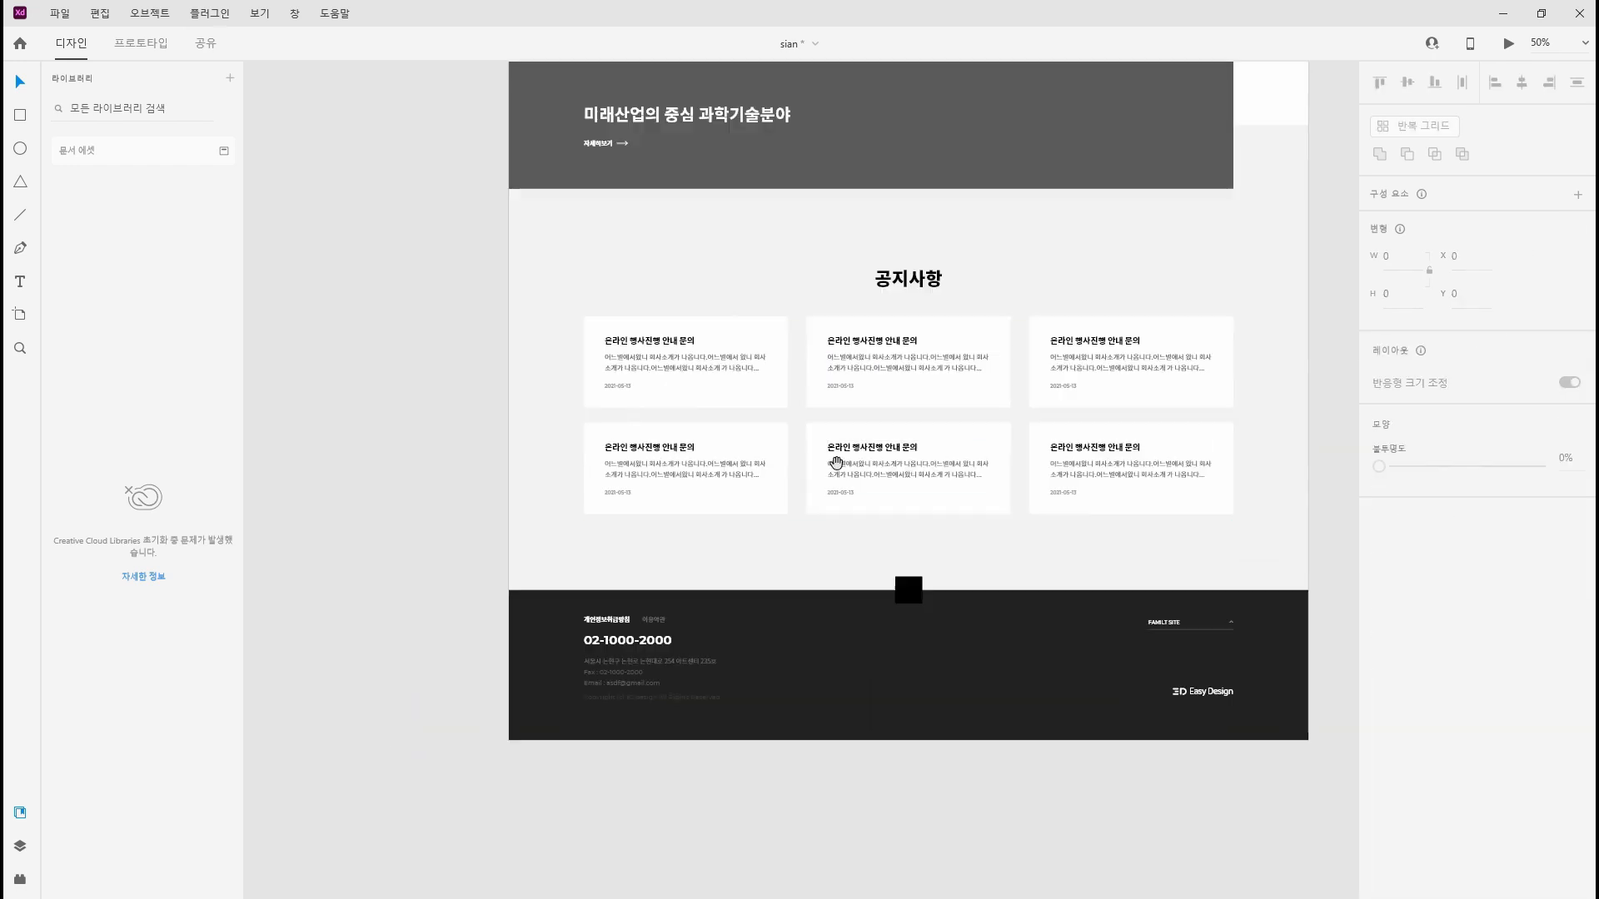
{"action": "key", "text": "ctrl+plus"}
{"action": "key", "text": "ctrl+plus"}
{"action": "left_click_drag", "start_coordinate": [1104, 823], "coordinate": [923, 191]}
{"action": "key", "text": "ctrl+v"}
{"action": "left_click_drag", "start_coordinate": [820, 358], "coordinate": [940, 172]}
{"action": "left_click", "coordinate": [958, 187], "text": "shift"}
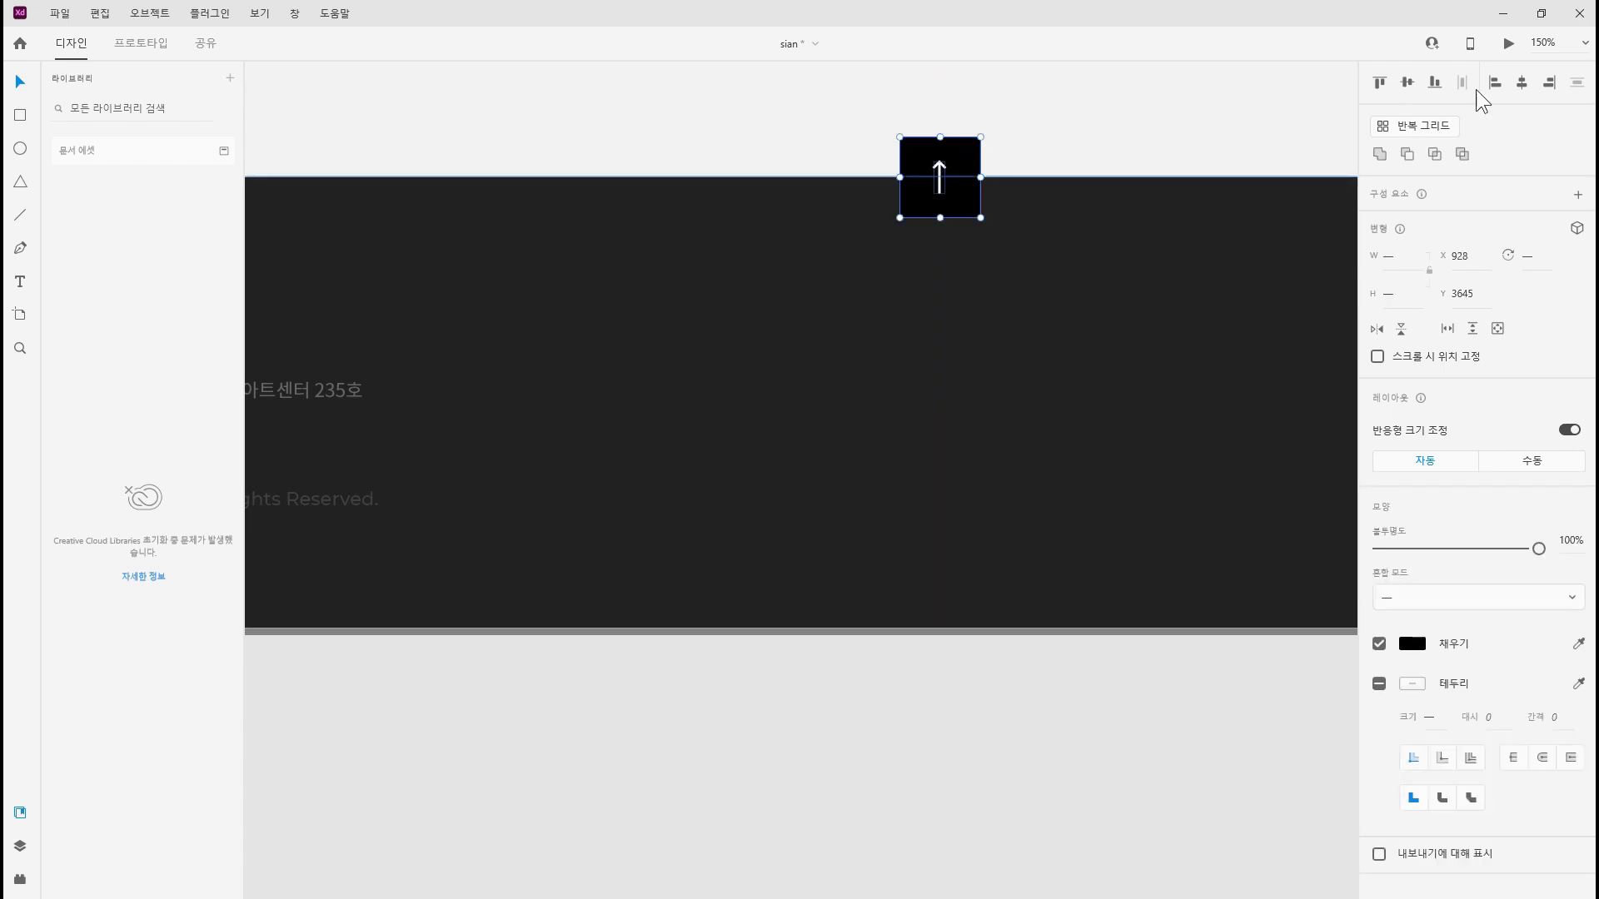
{"action": "left_click", "coordinate": [1521, 82]}
{"action": "left_click", "coordinate": [1007, 792]}
Draw a small square in the light strip beside the hero's grey image, above SCROLL, and set it to 10 by 10 px
{"action": "left_click_drag", "start_coordinate": [963, 470], "coordinate": [931, 792]}
{"action": "key", "text": "ctrl+minus"}
{"action": "key", "text": "ctrl+minus"}
{"action": "key", "text": "ctrl+minus"}
{"action": "left_click_drag", "start_coordinate": [1150, 336], "coordinate": [1107, 830]}
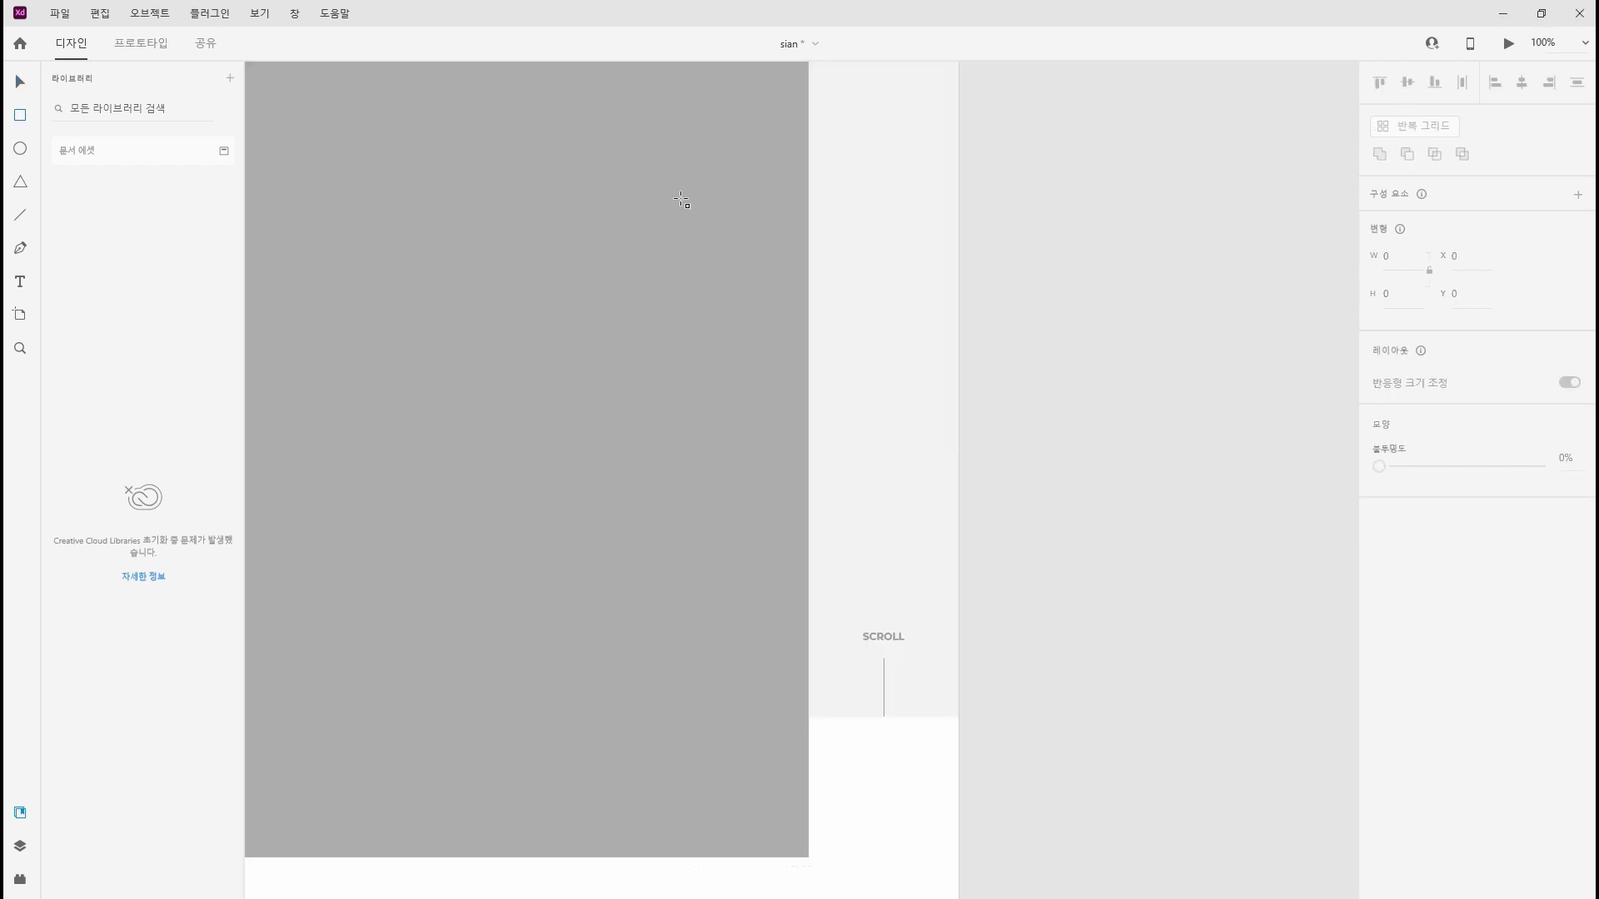
{"action": "left_click_drag", "start_coordinate": [862, 254], "coordinate": [876, 268]}
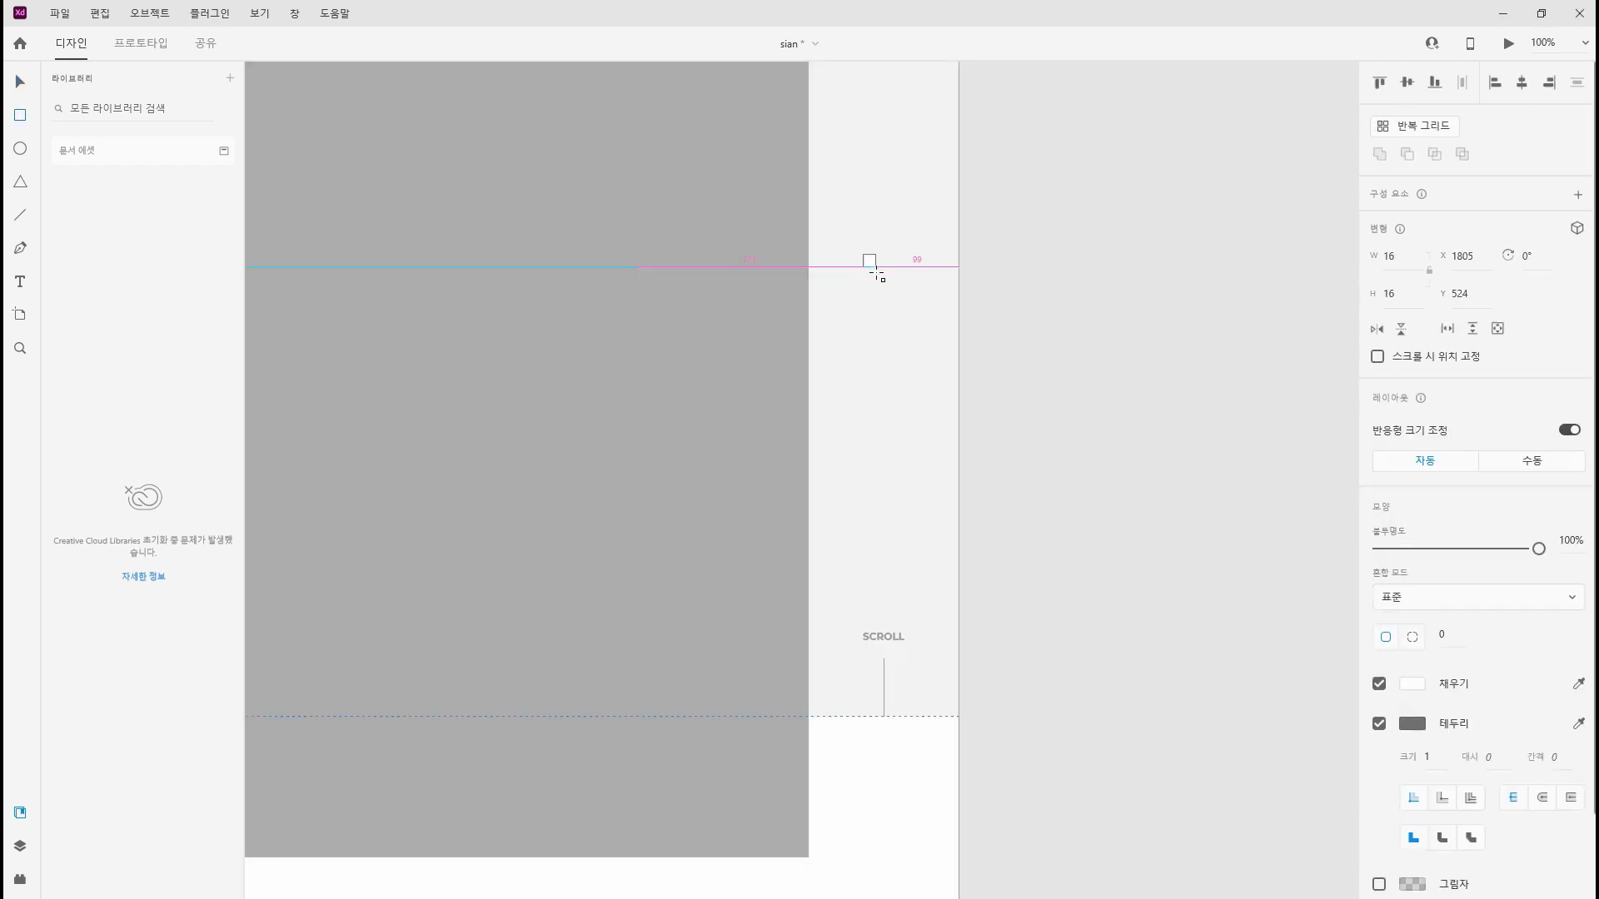
{"action": "left_click", "coordinate": [1389, 257]}
{"action": "type", "text": "10"}
{"action": "key", "text": "Tab"}
Remove the 10 px square's border and fill it with light blue #A5E3FF
{"action": "left_click", "coordinate": [1379, 724]}
{"action": "left_click", "coordinate": [1413, 684]}
{"action": "left_click", "coordinate": [1325, 650]}
{"action": "left_click_drag", "start_coordinate": [1212, 590], "coordinate": [1213, 583]}
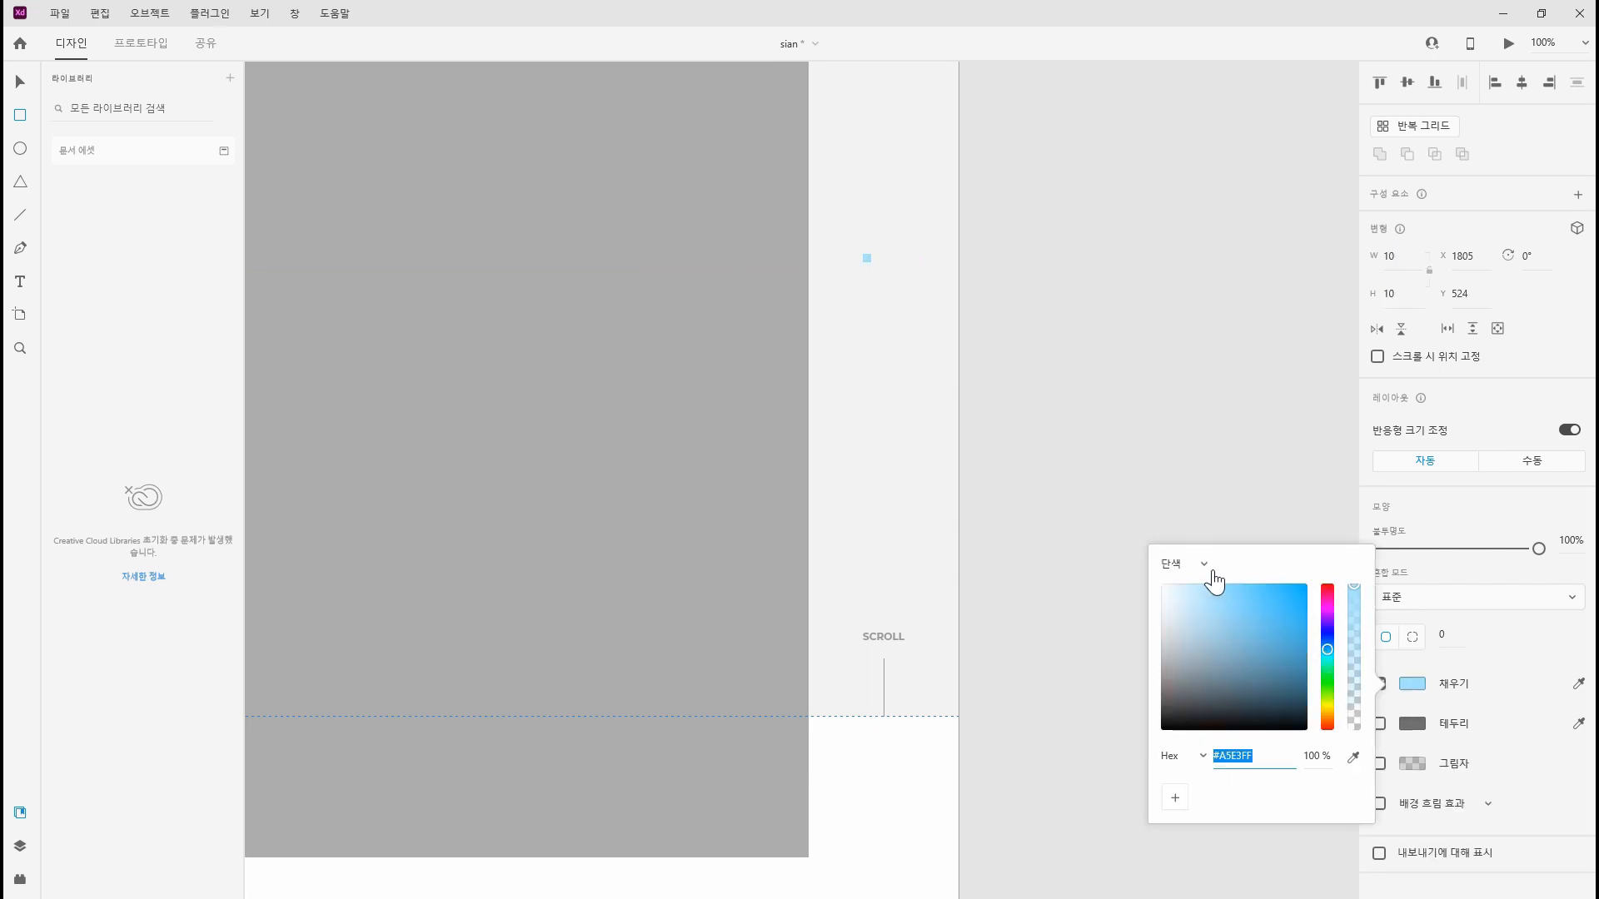
Turn the blue square into an evenly spaced five-by-five repeat grid, about 209 by 201 px overall
{"action": "key", "text": "ctrl+r"}
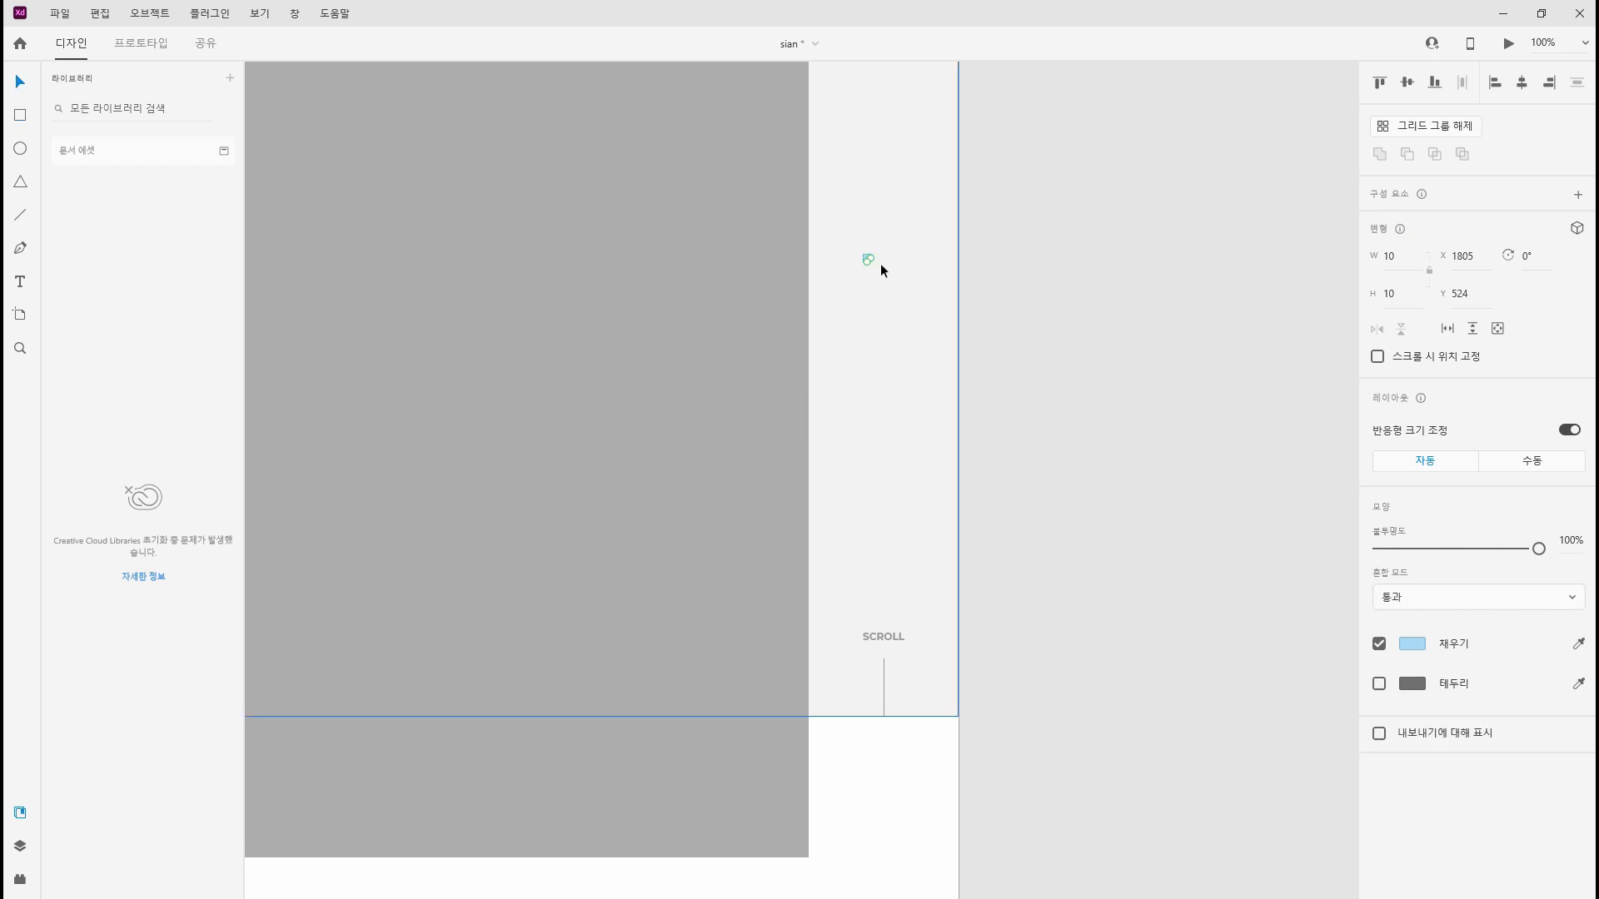
{"action": "left_click_drag", "start_coordinate": [867, 265], "coordinate": [867, 372]}
{"action": "left_click_drag", "start_coordinate": [871, 317], "coordinate": [937, 406]}
{"action": "mouse_move", "coordinate": [940, 338]}
{"action": "left_mouse_down"}
{"action": "mouse_move", "coordinate": [960, 339]}
{"action": "mouse_move", "coordinate": [925, 332]}
{"action": "left_mouse_up"}
{"action": "left_click", "coordinate": [1191, 446]}
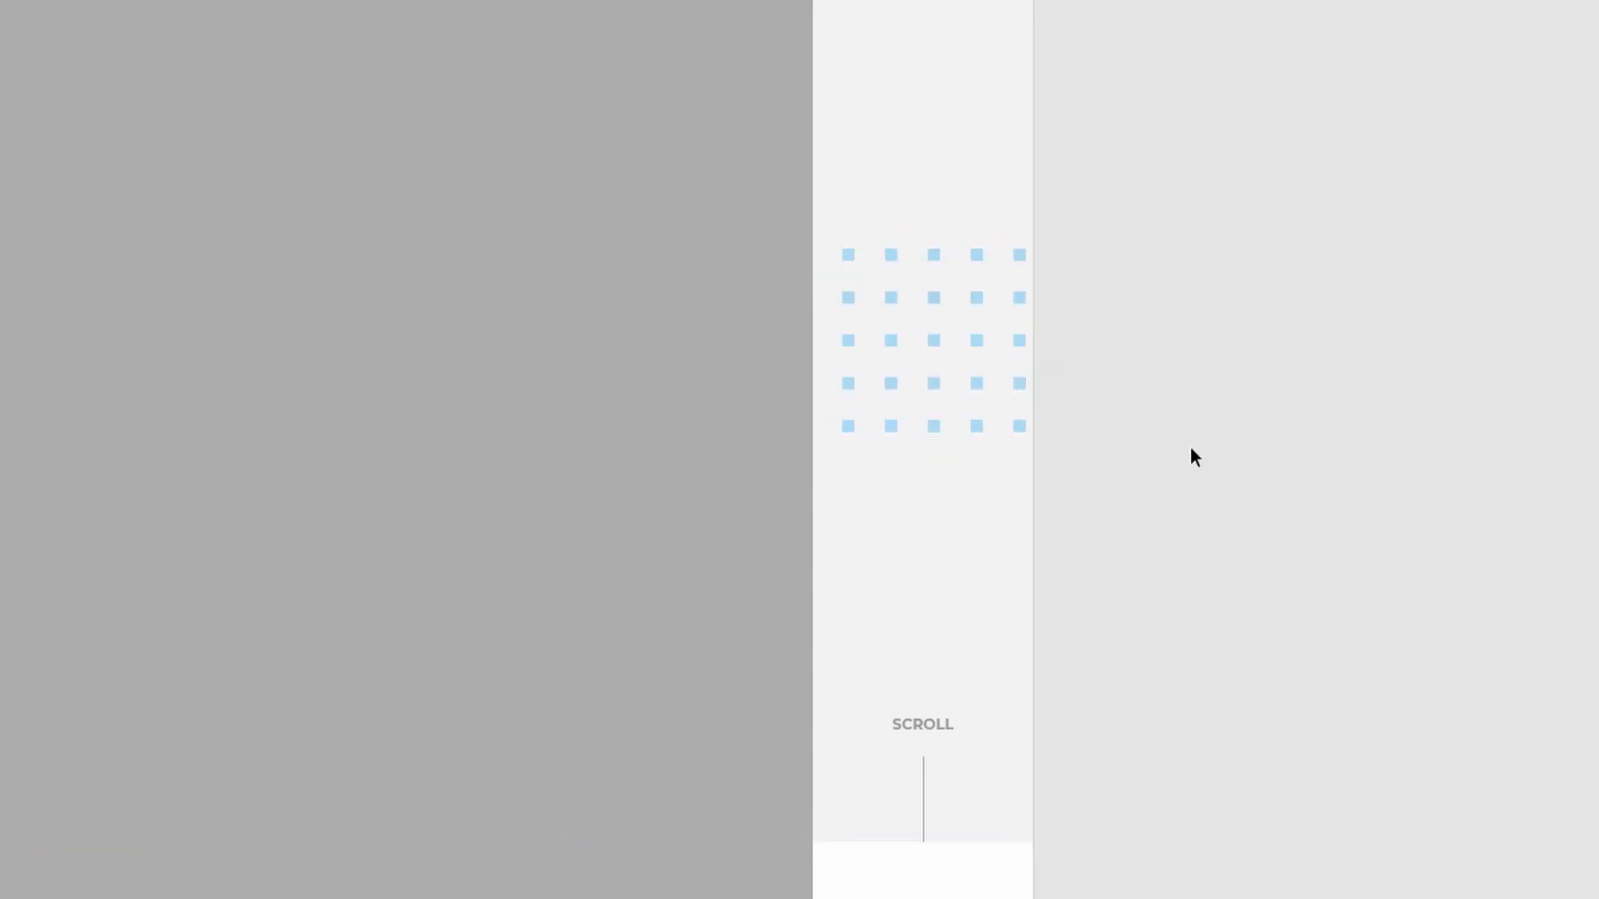
Move the blue dot grid up and left to overlap the grey hero image's right edge, at about X 1662, Y 429
{"action": "left_click", "coordinate": [846, 457]}
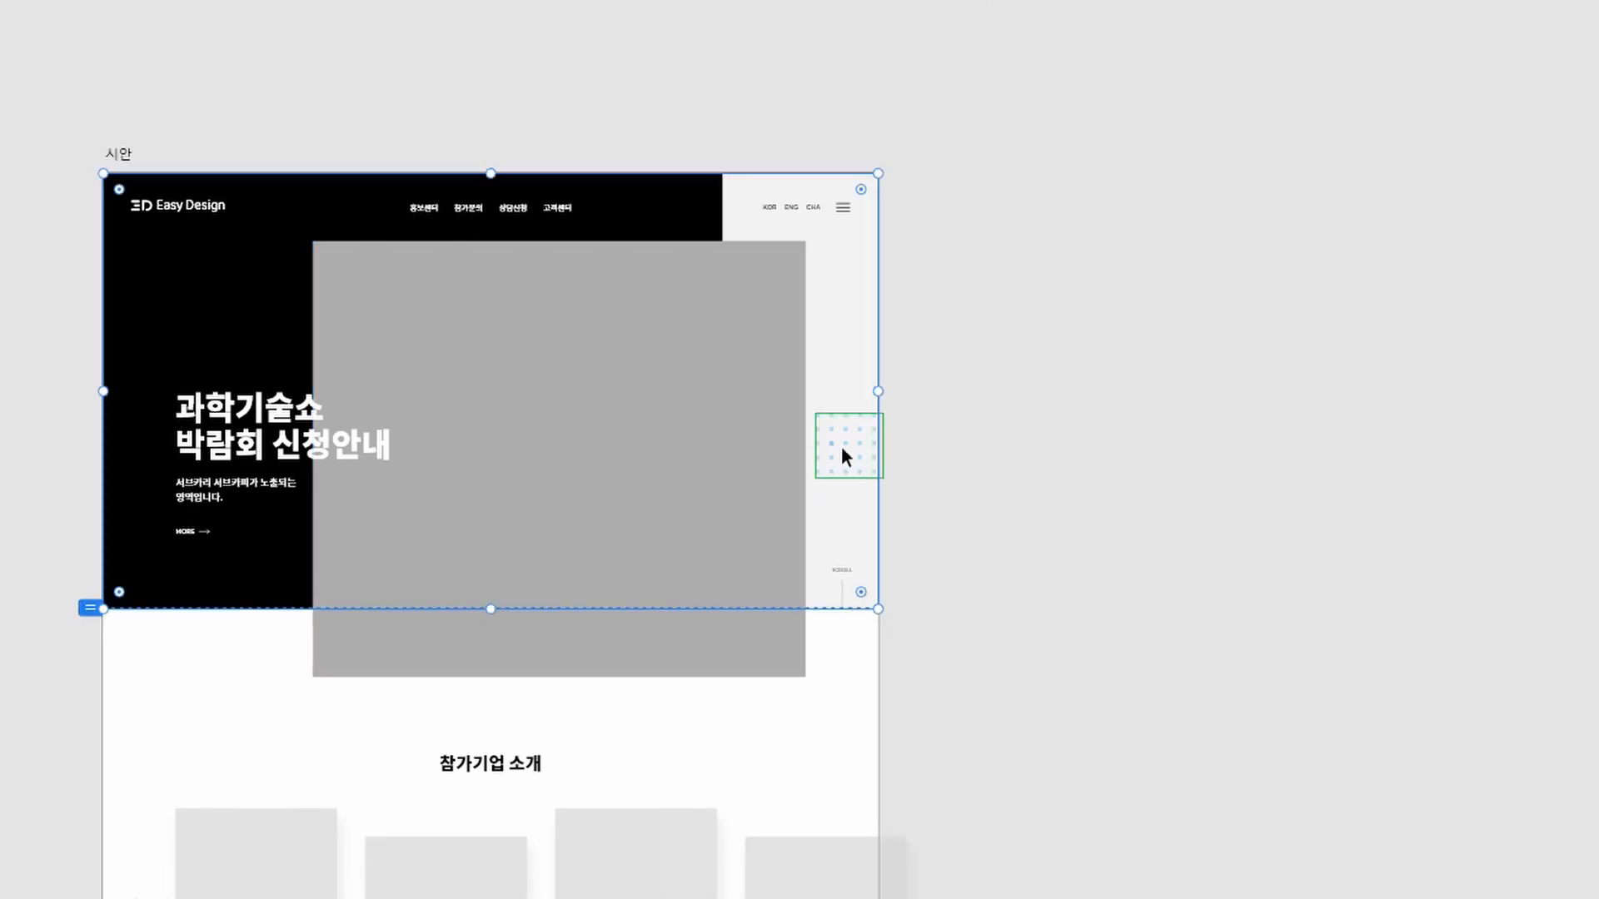
{"action": "left_click", "coordinate": [989, 514]}
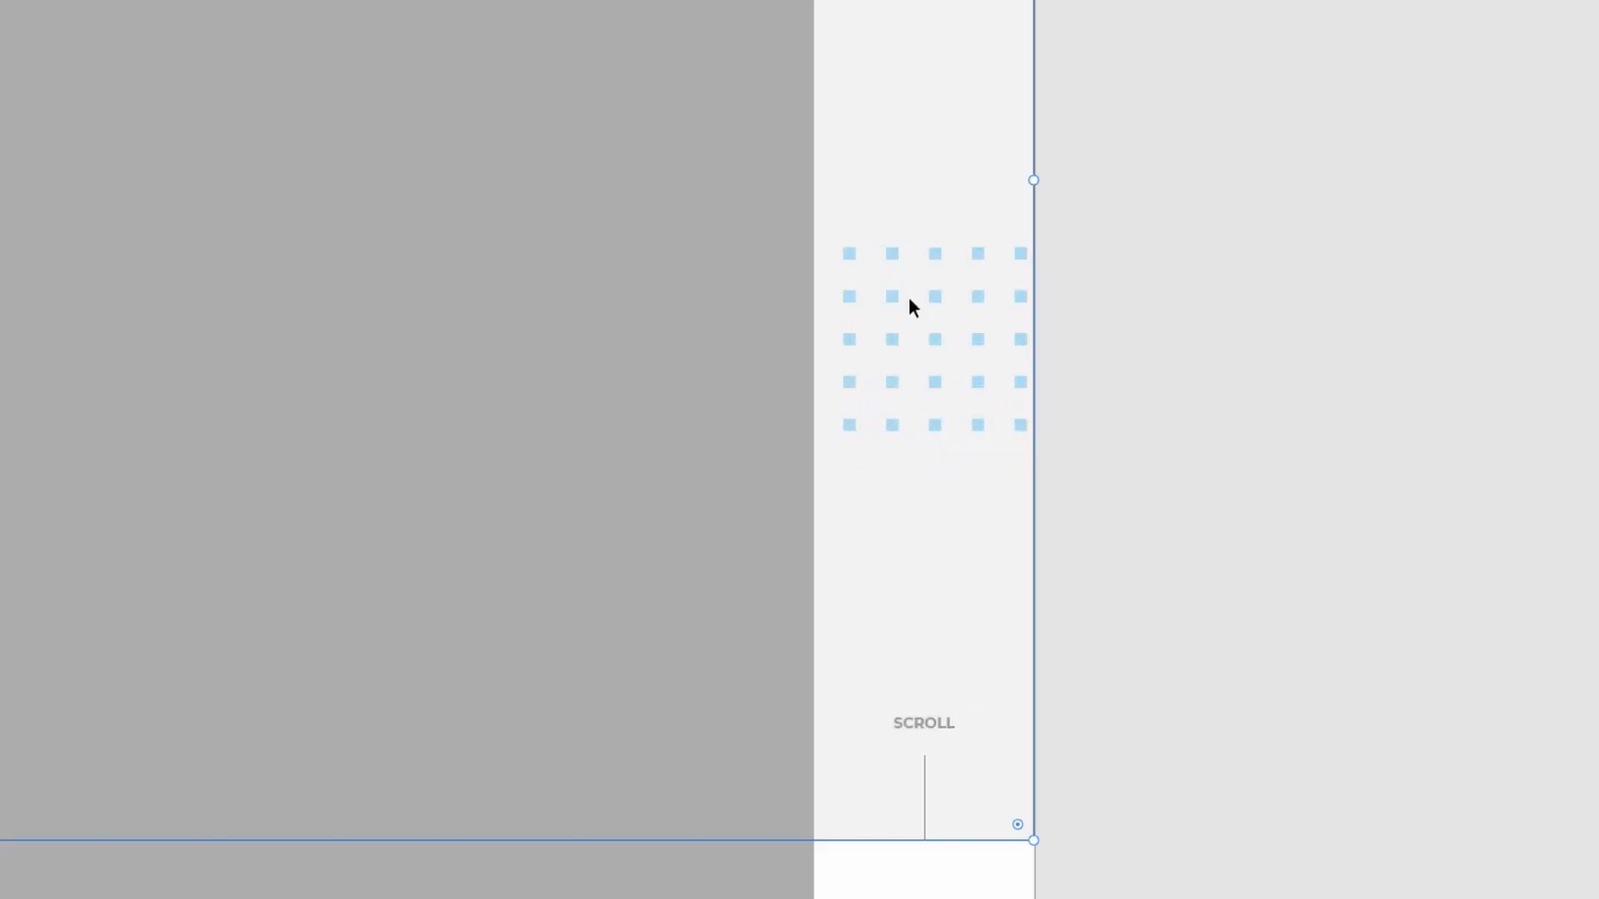
{"action": "left_click", "coordinate": [1027, 300]}
{"action": "left_click_drag", "start_coordinate": [1027, 300], "coordinate": [888, 162]}
{"action": "left_click", "coordinate": [1171, 441]}
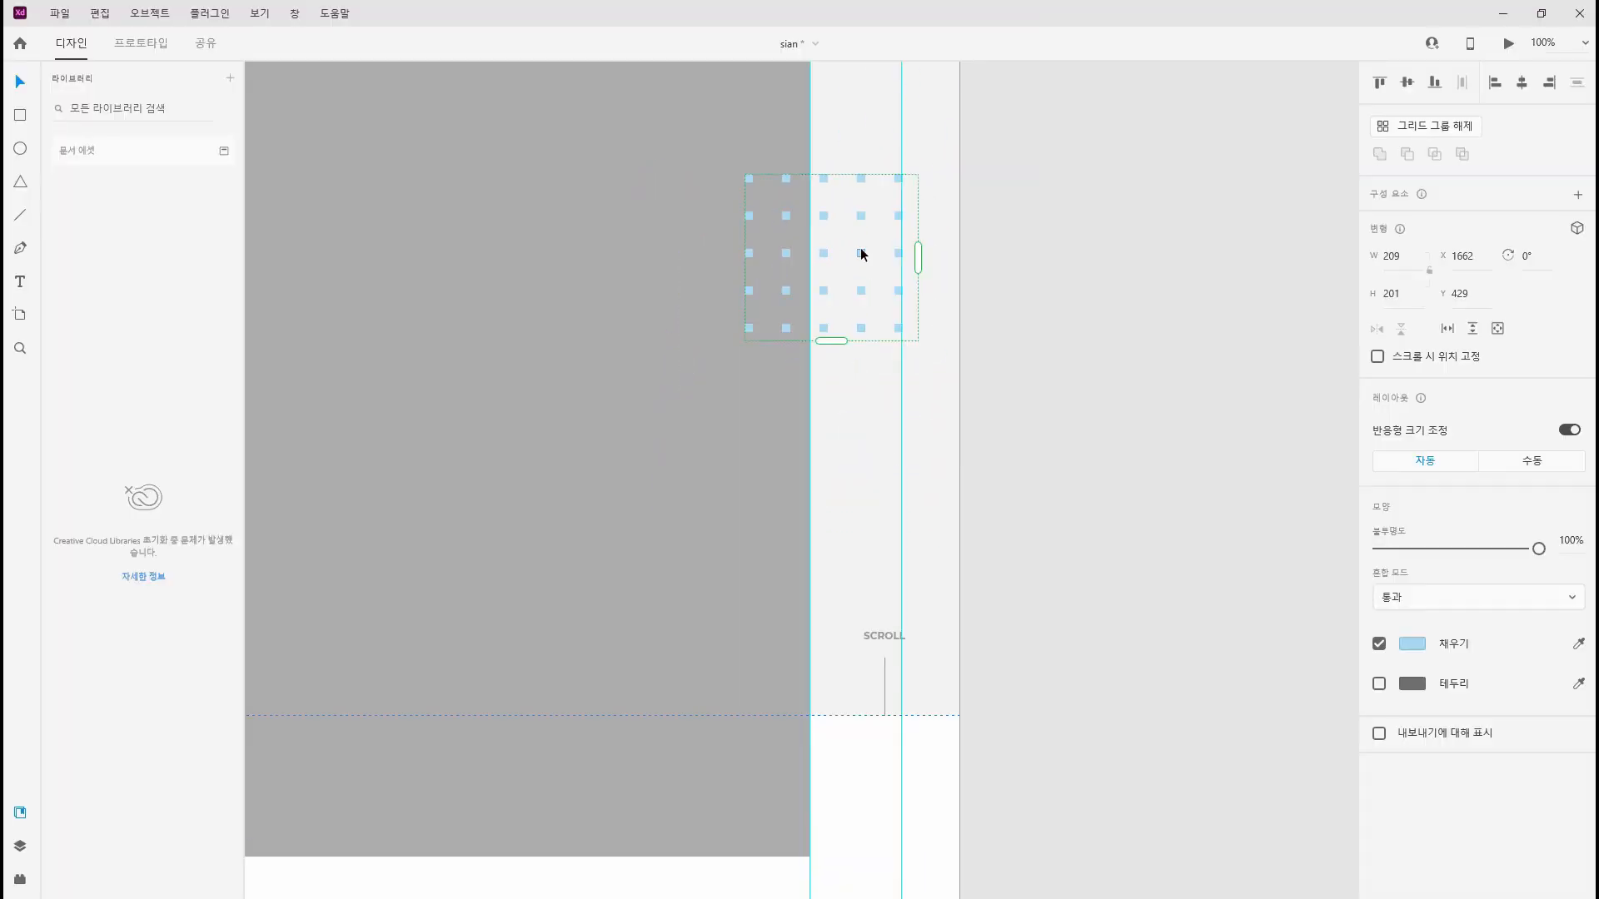
{"action": "key", "text": "ctrl+minus"}
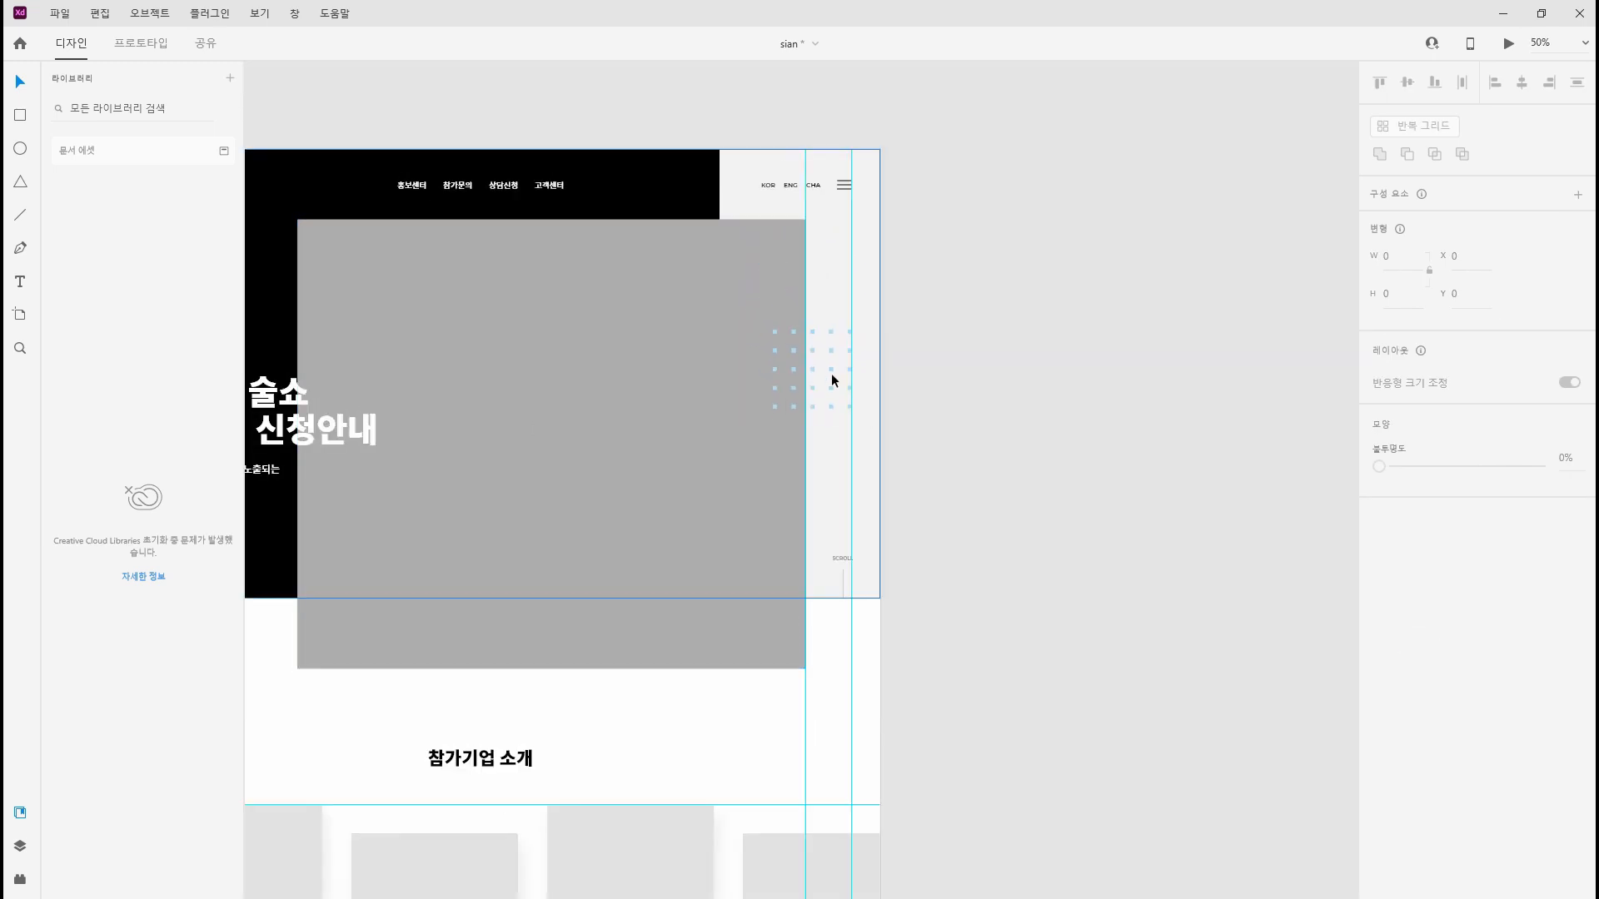
Duplicate the blue dot grid and place the copy over the lower-left corner of the hero's grey image
{"action": "left_click", "coordinate": [832, 374]}
{"action": "scroll", "coordinate": [1144, 417], "scroll_direction": "down", "scroll_amount": 3}
{"action": "scroll", "coordinate": [1144, 416], "scroll_direction": "left", "scroll_amount": 3}
{"action": "left_click", "coordinate": [1346, 689]}
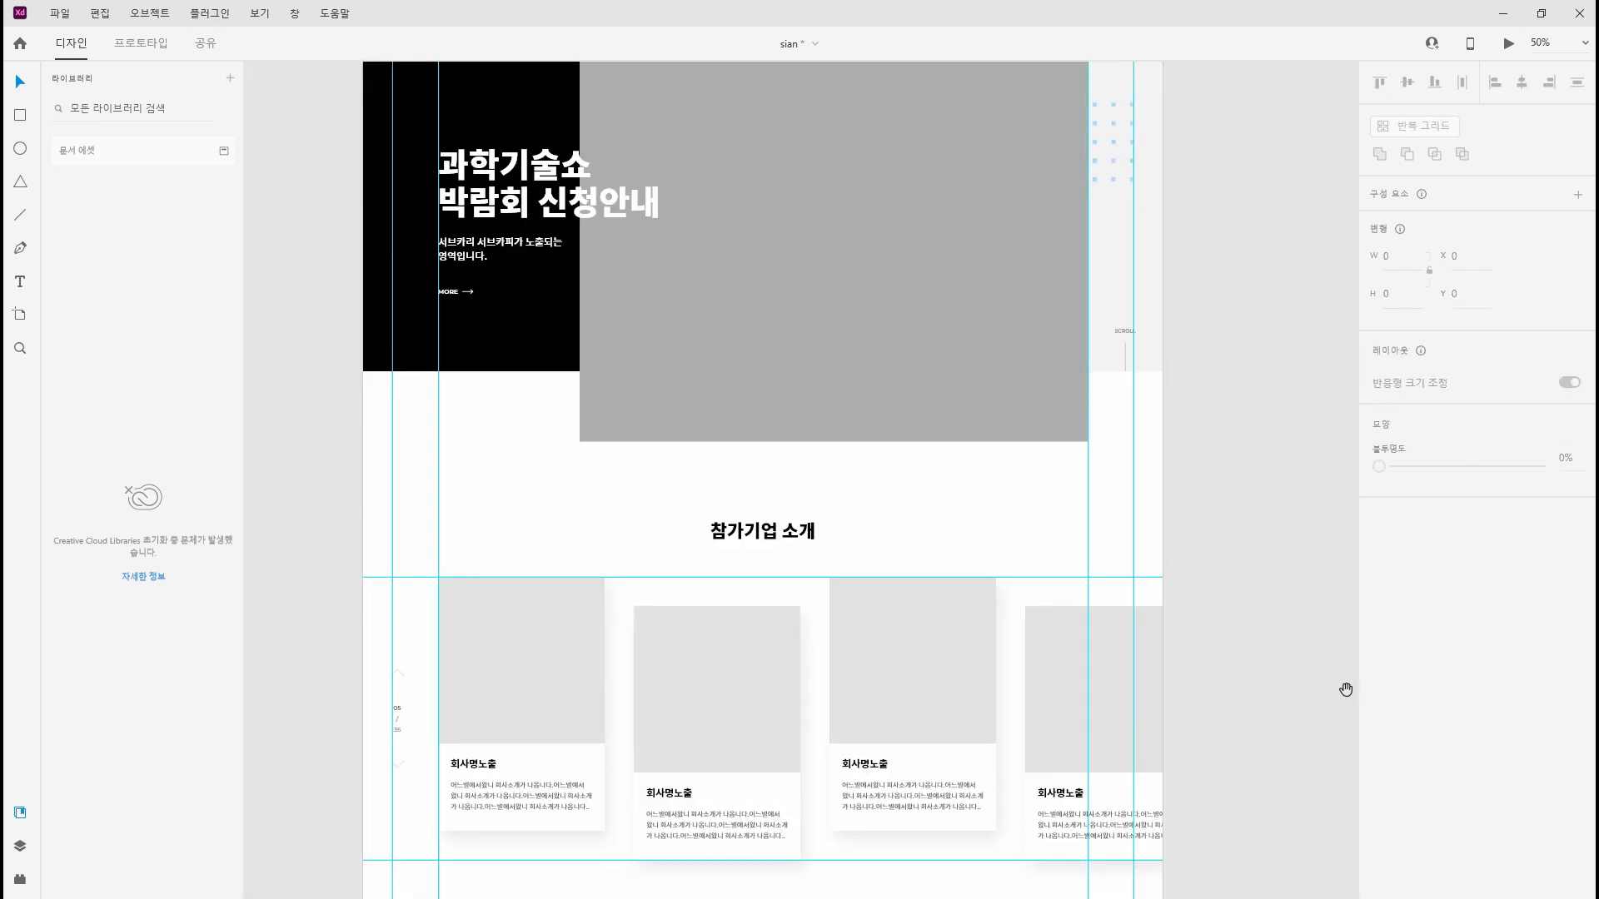
{"action": "left_click", "coordinate": [1093, 141]}
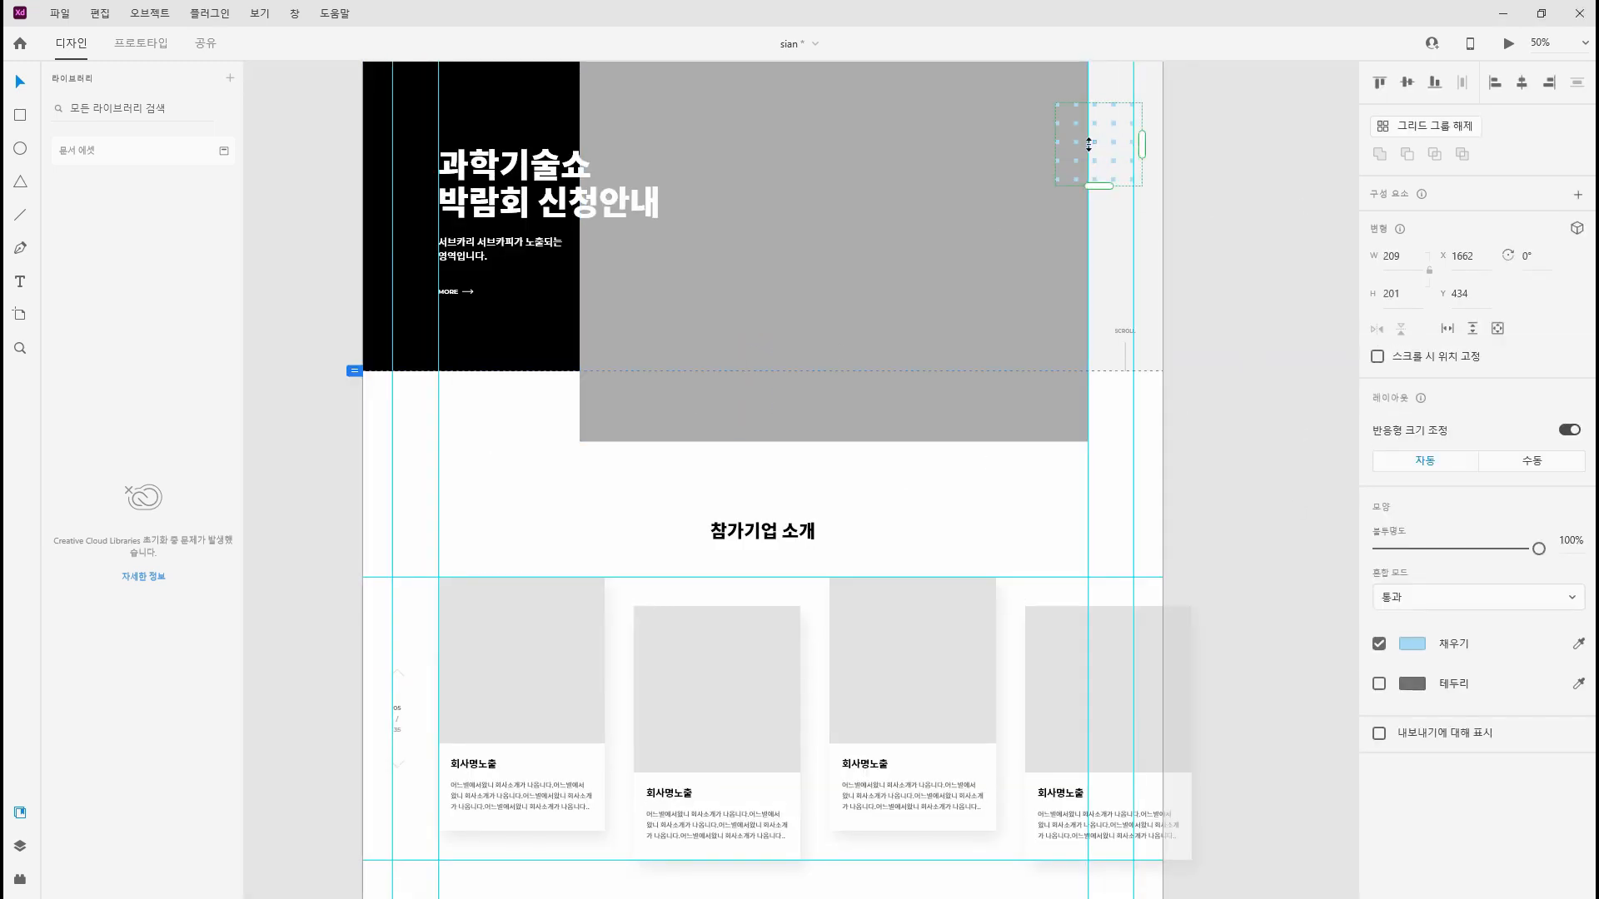
{"action": "left_click_drag", "start_coordinate": [1093, 142], "coordinate": [568, 452]}
{"action": "left_click", "coordinate": [1188, 552]}
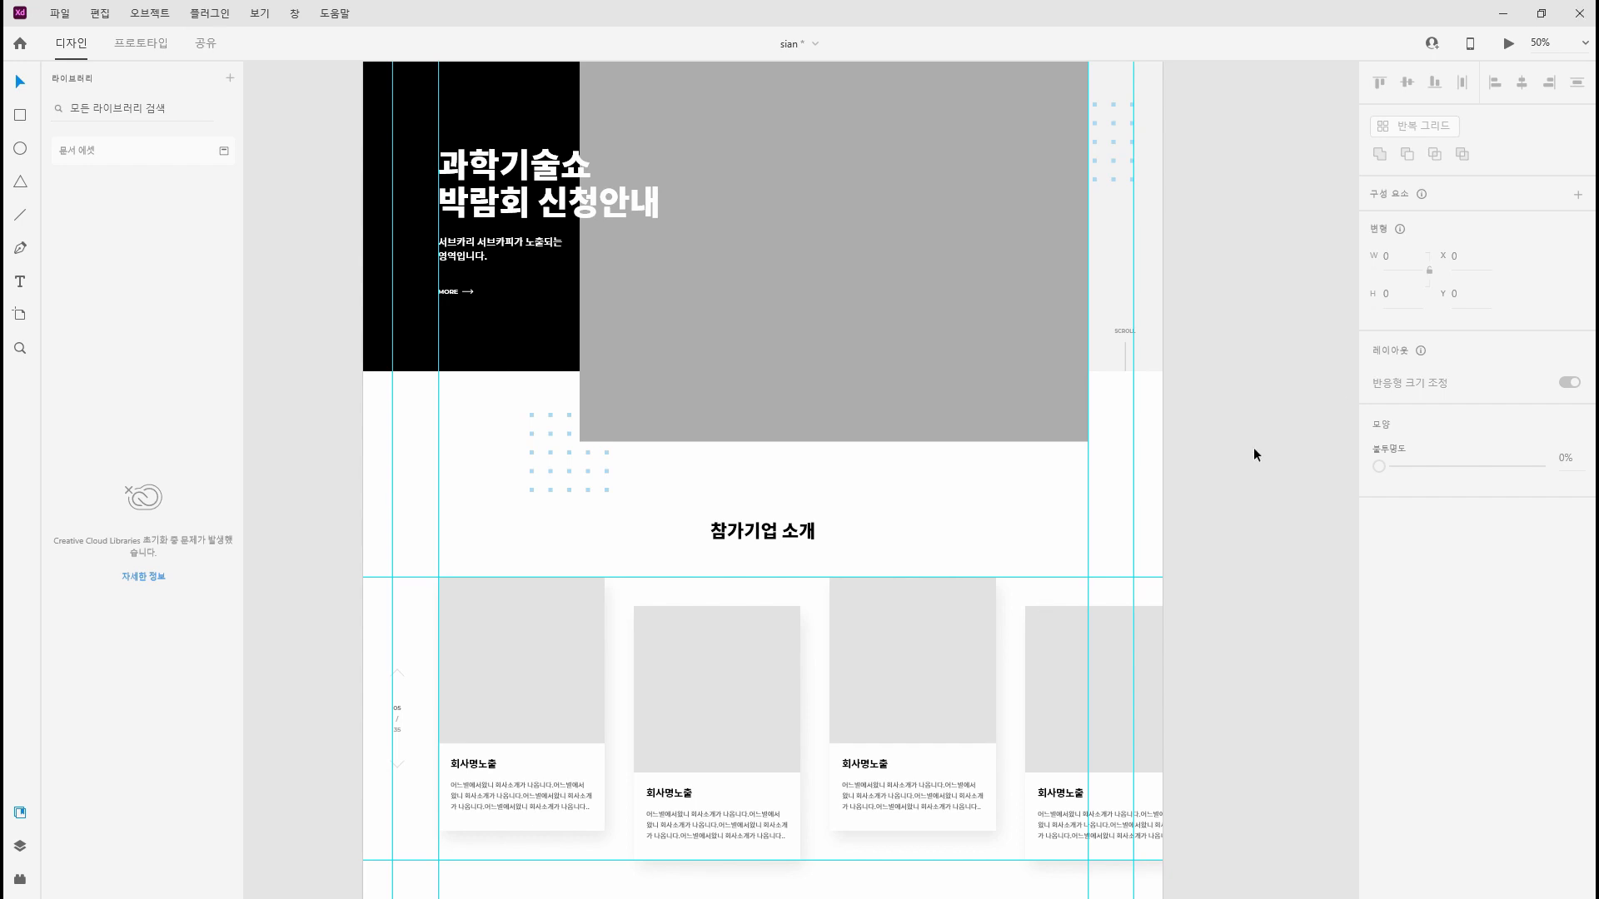
Add the text ENTERPRISE in capitals above the 참가기업 소개 heading, in Montserrat ExtraBold at size 140
{"action": "left_click", "coordinate": [866, 498]}
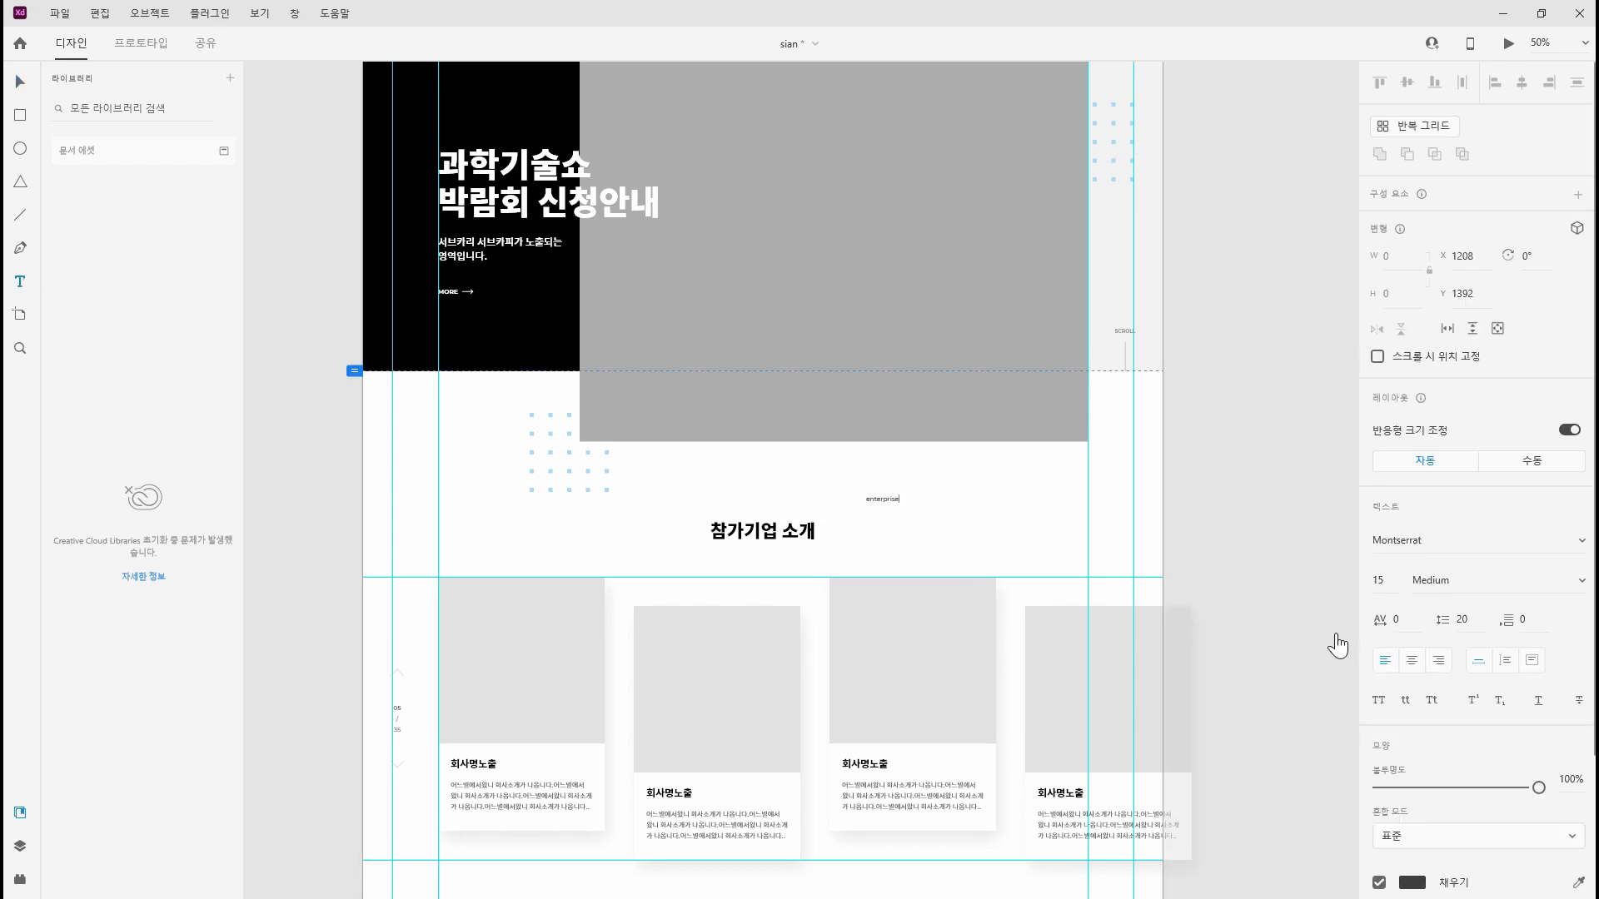
{"action": "double_click", "coordinate": [1395, 580]}
{"action": "type", "text": "140"}
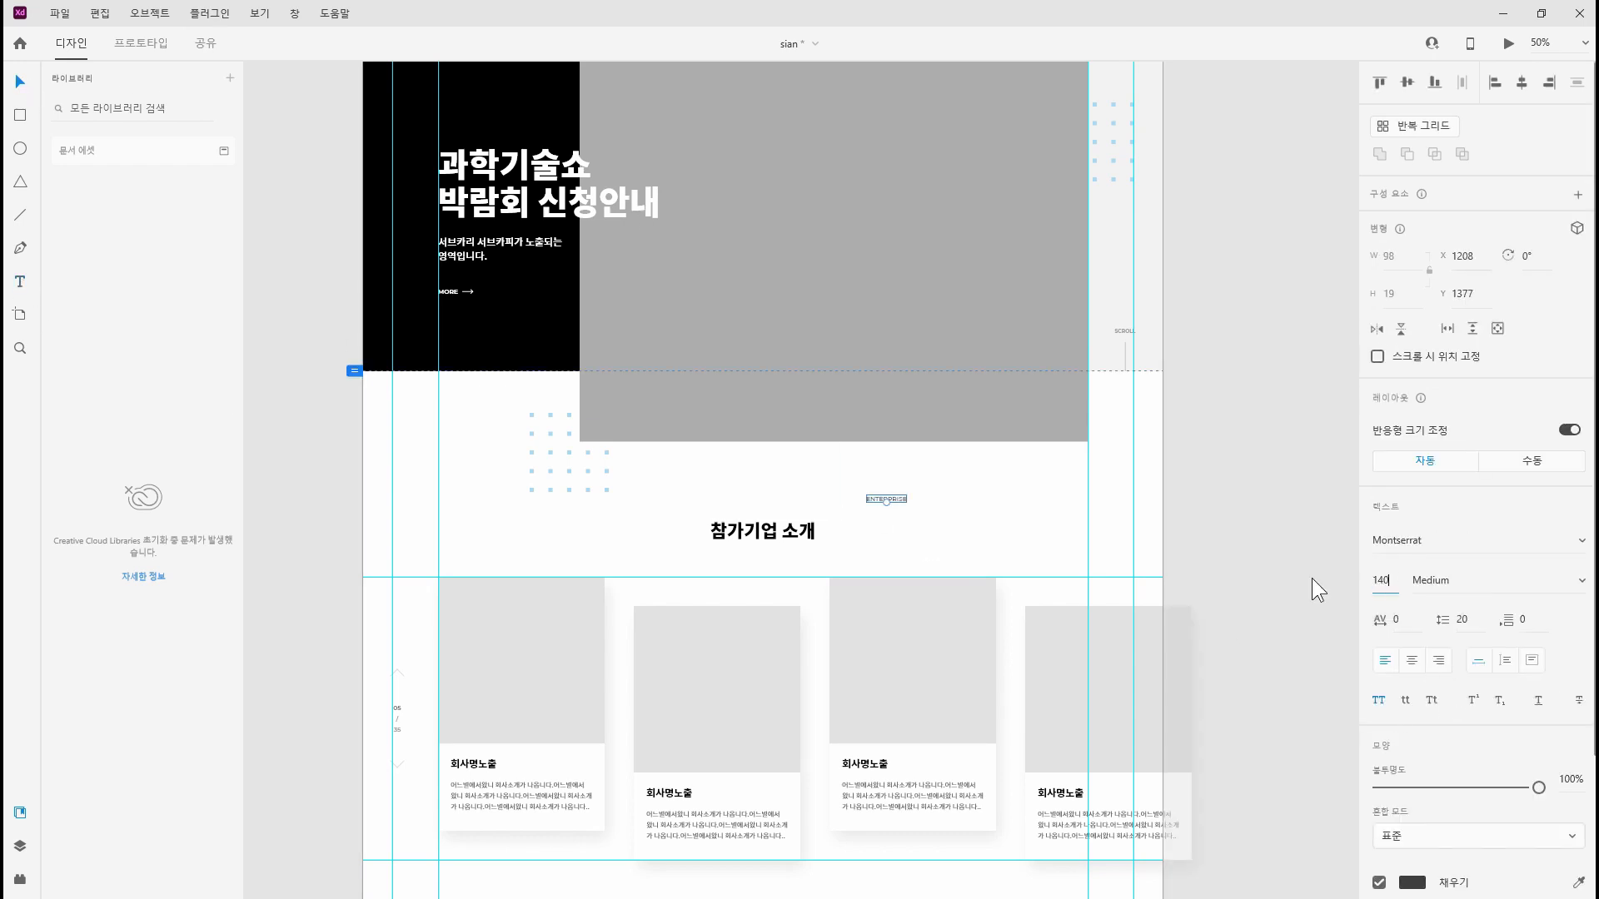
{"action": "key", "text": "Return"}
{"action": "left_click", "coordinate": [1565, 574]}
{"action": "left_click", "coordinate": [1450, 766]}
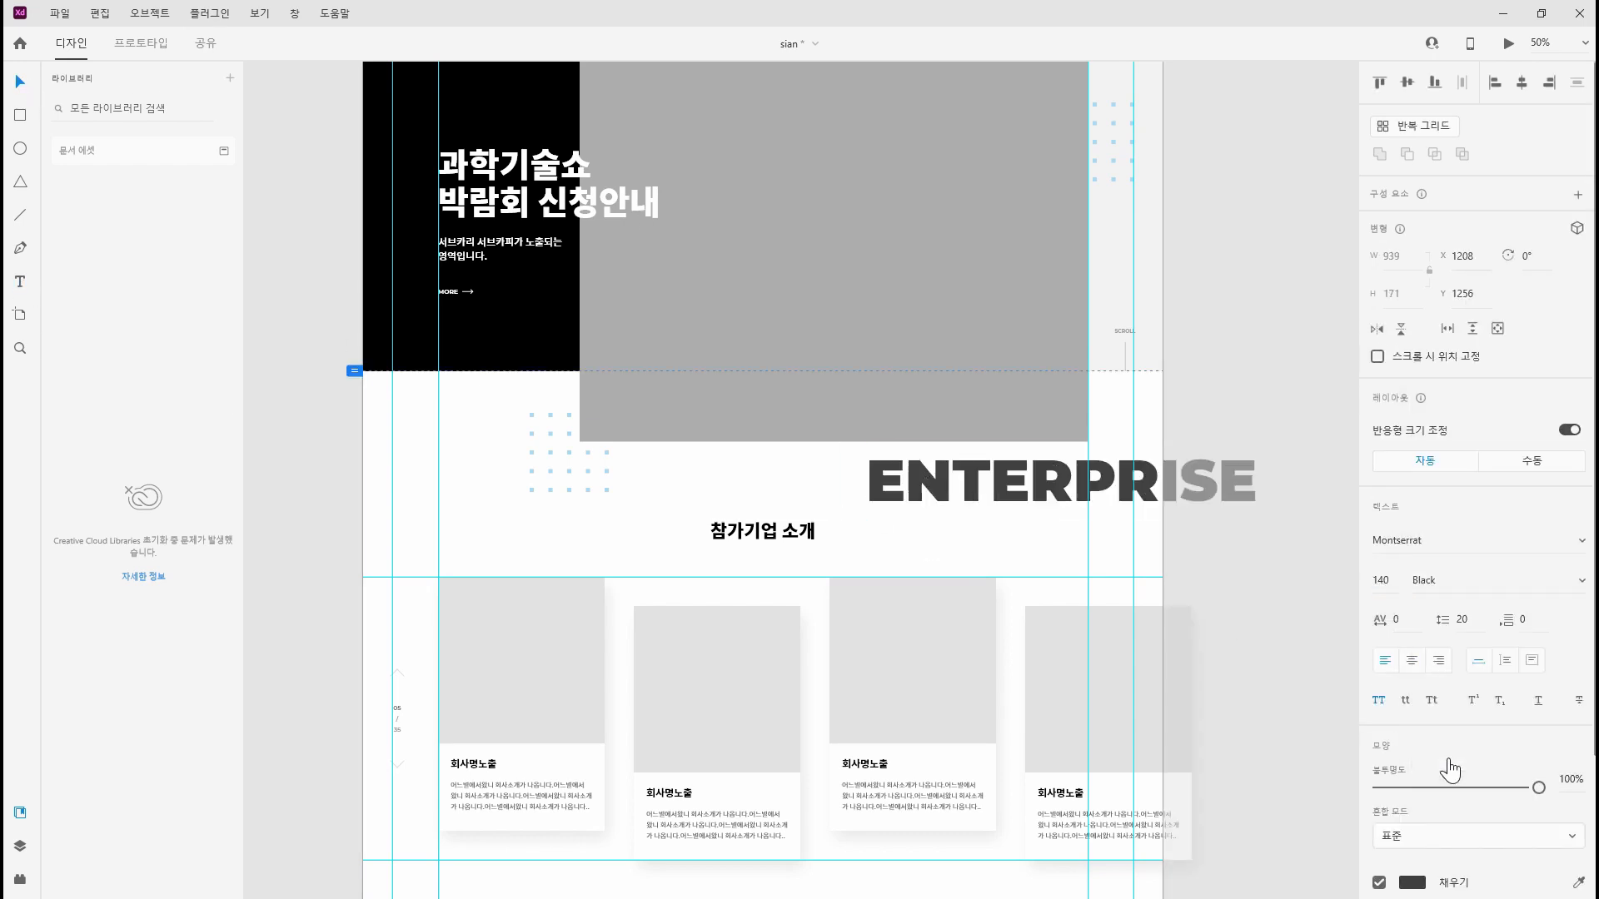
{"action": "left_click", "coordinate": [1560, 583]}
{"action": "left_click", "coordinate": [1492, 561]}
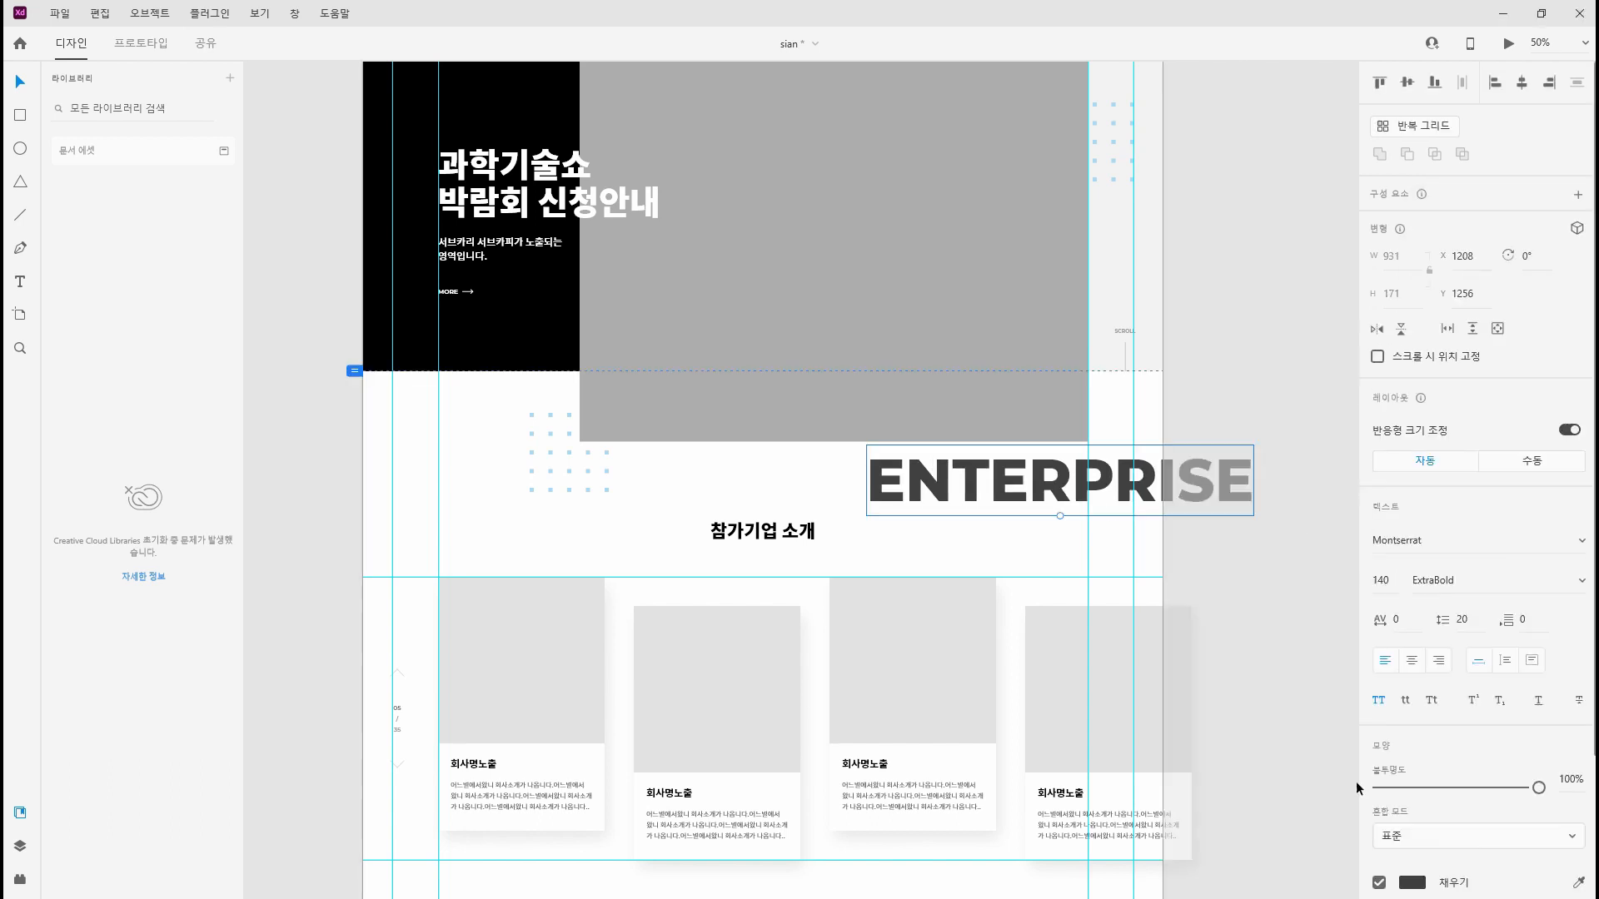
Fill the ENTERPRISE text with #F8F8F8 and move it beside the 참가기업 소개 heading, at about X 1035, Y 1321
{"action": "left_click", "coordinate": [1412, 882]}
{"action": "type", "text": "f8f8f8"}
{"action": "left_click", "coordinate": [1152, 496]}
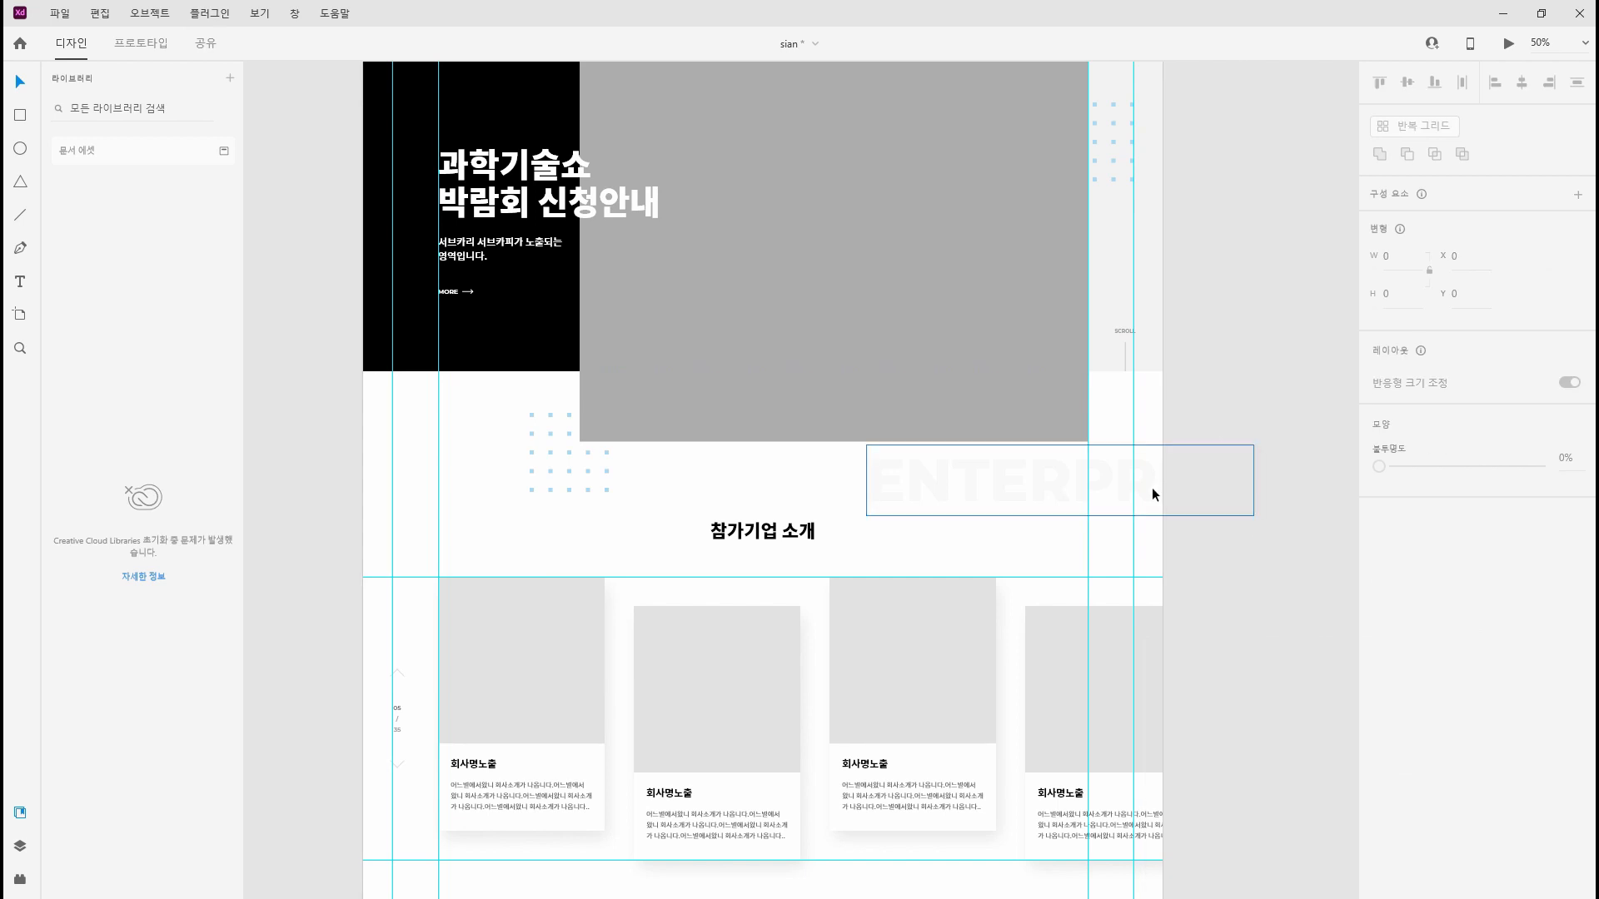
{"action": "left_click_drag", "start_coordinate": [1152, 496], "coordinate": [1077, 518]}
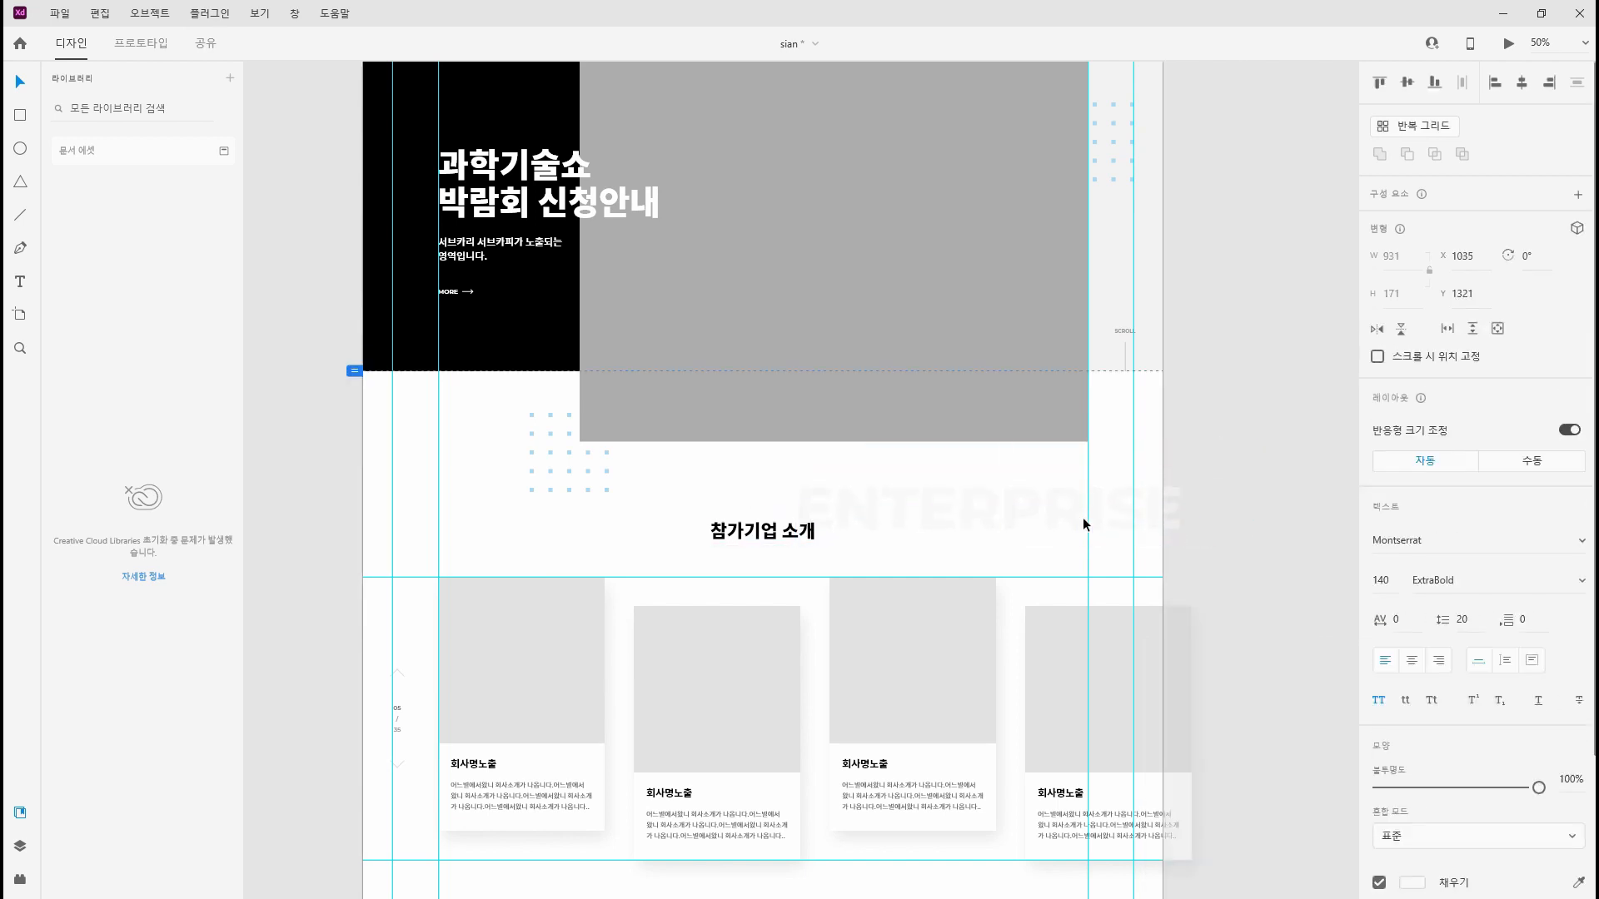
{"action": "key", "text": "Escape"}
Copy the ENTERPRISE text to the 공지사항 section, change the copy to COMMUNICATE and fill it white
{"action": "scroll", "coordinate": [1083, 517], "scroll_direction": "down", "scroll_amount": 4}
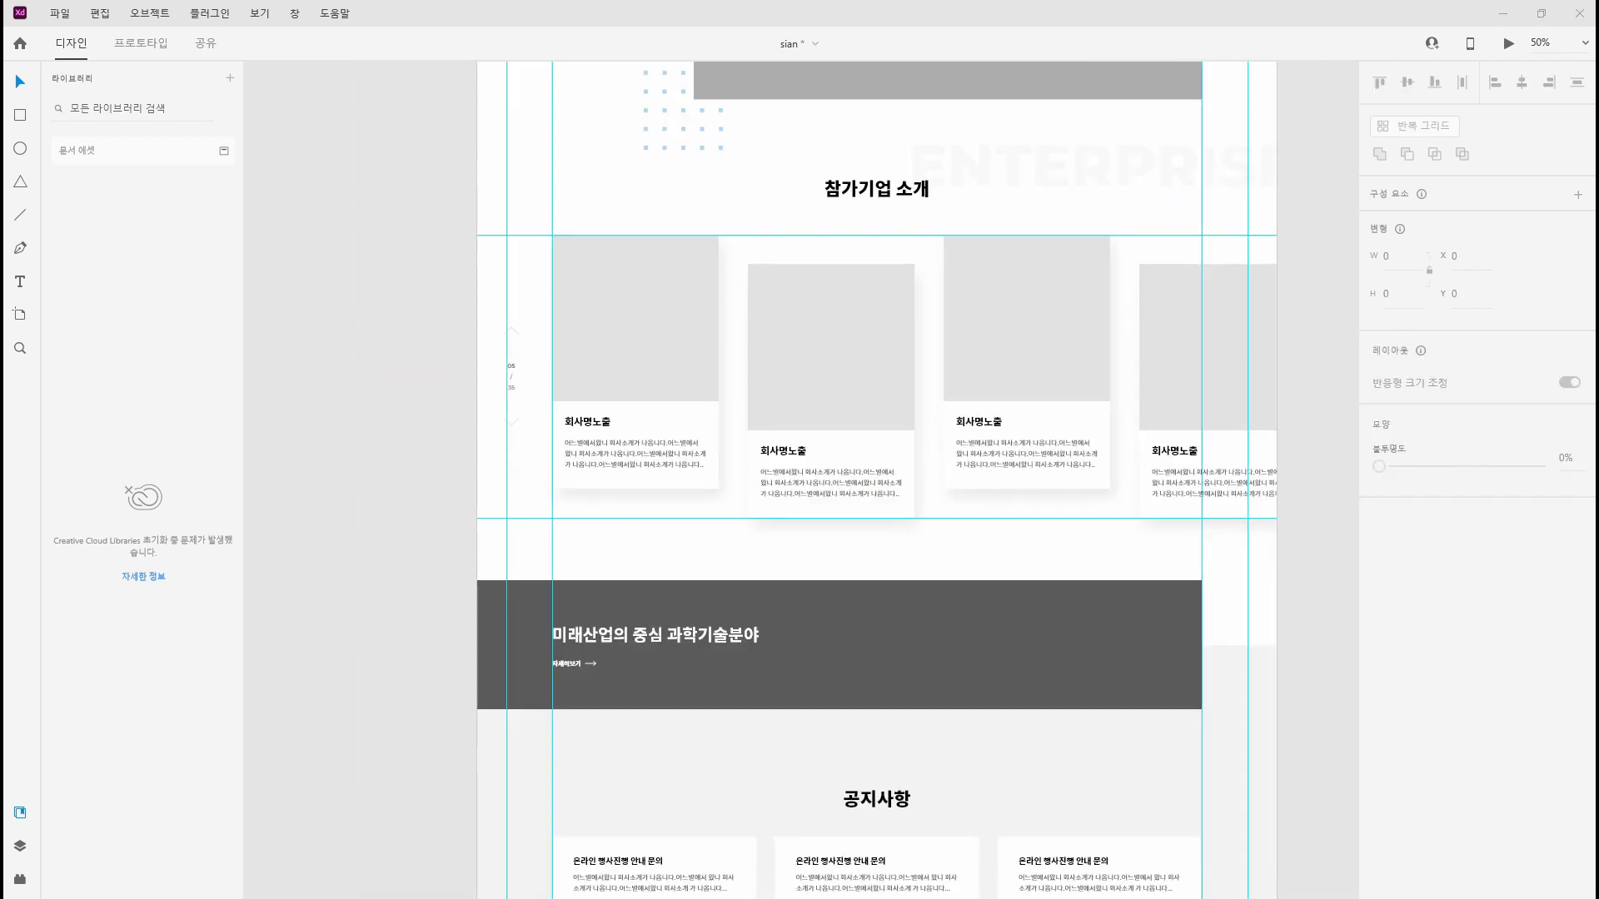
{"action": "left_click", "coordinate": [1153, 165]}
{"action": "left_click_drag", "start_coordinate": [1153, 164], "coordinate": [643, 785]}
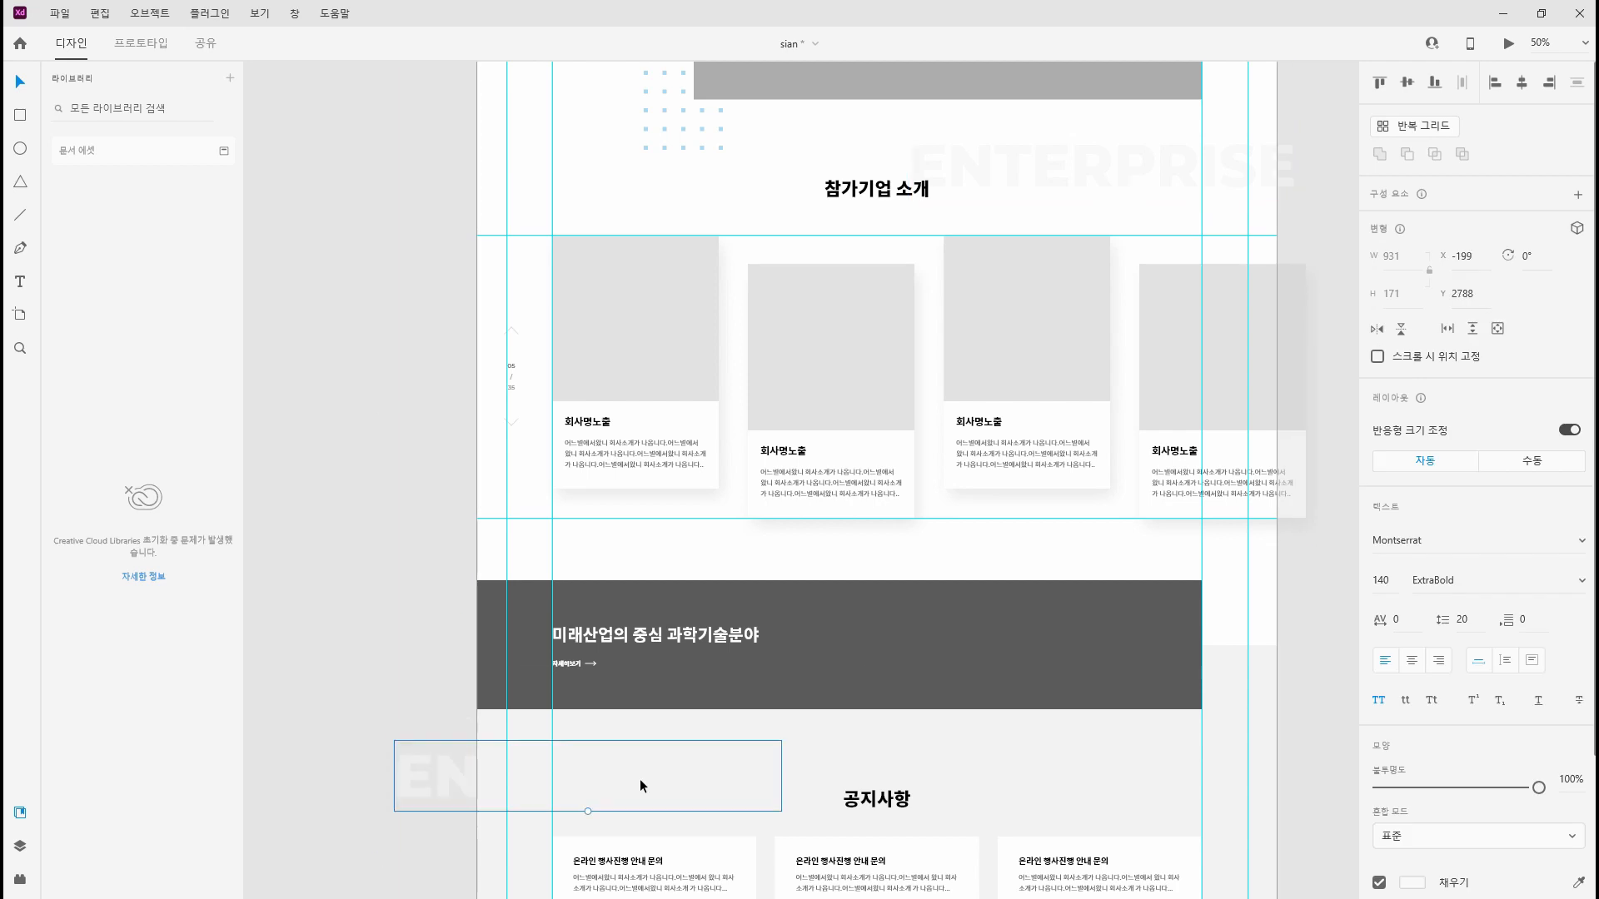
{"action": "double_click", "coordinate": [457, 784]}
{"action": "type", "text": "COMMUNICATE"}
{"action": "key", "text": "Escape"}
{"action": "left_click", "coordinate": [1413, 885]}
{"action": "left_click_drag", "start_coordinate": [1254, 725], "coordinate": [378, 631]}
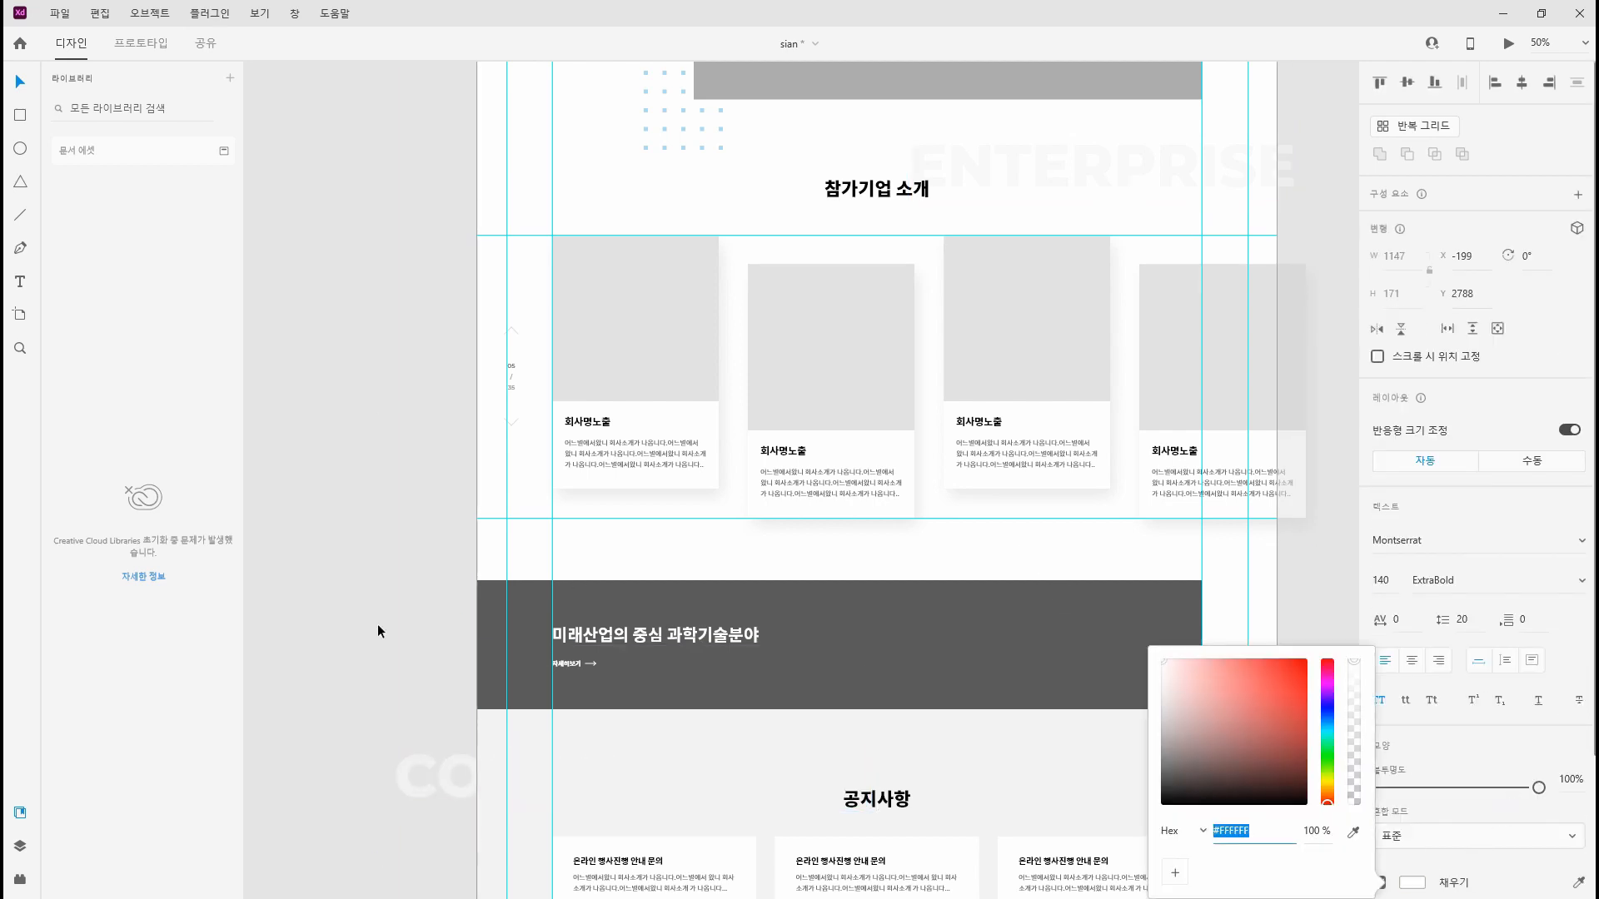
Move the COMMUNICATE text to the section's left edge at about X -2, Y 2780, and fill it with #EBEBEB
{"action": "left_click", "coordinate": [528, 767]}
{"action": "scroll", "coordinate": [732, 307], "scroll_direction": "down", "scroll_amount": 5}
{"action": "scroll", "coordinate": [731, 307], "scroll_direction": "left", "scroll_amount": 1}
{"action": "left_click", "coordinate": [520, 352]}
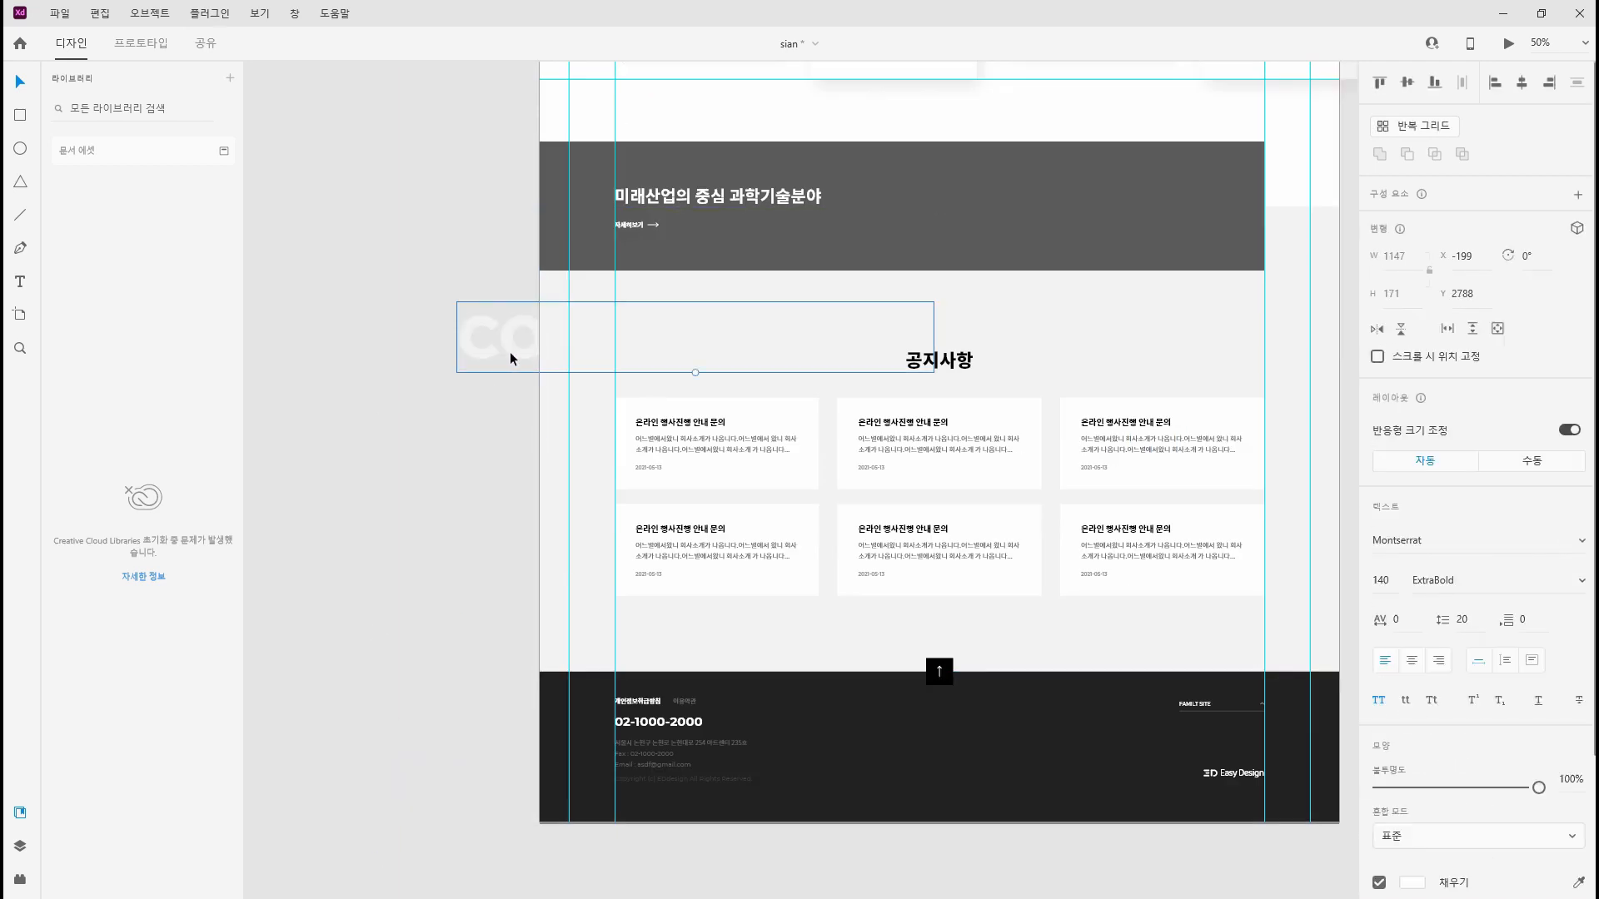
{"action": "left_click", "coordinate": [939, 360]}
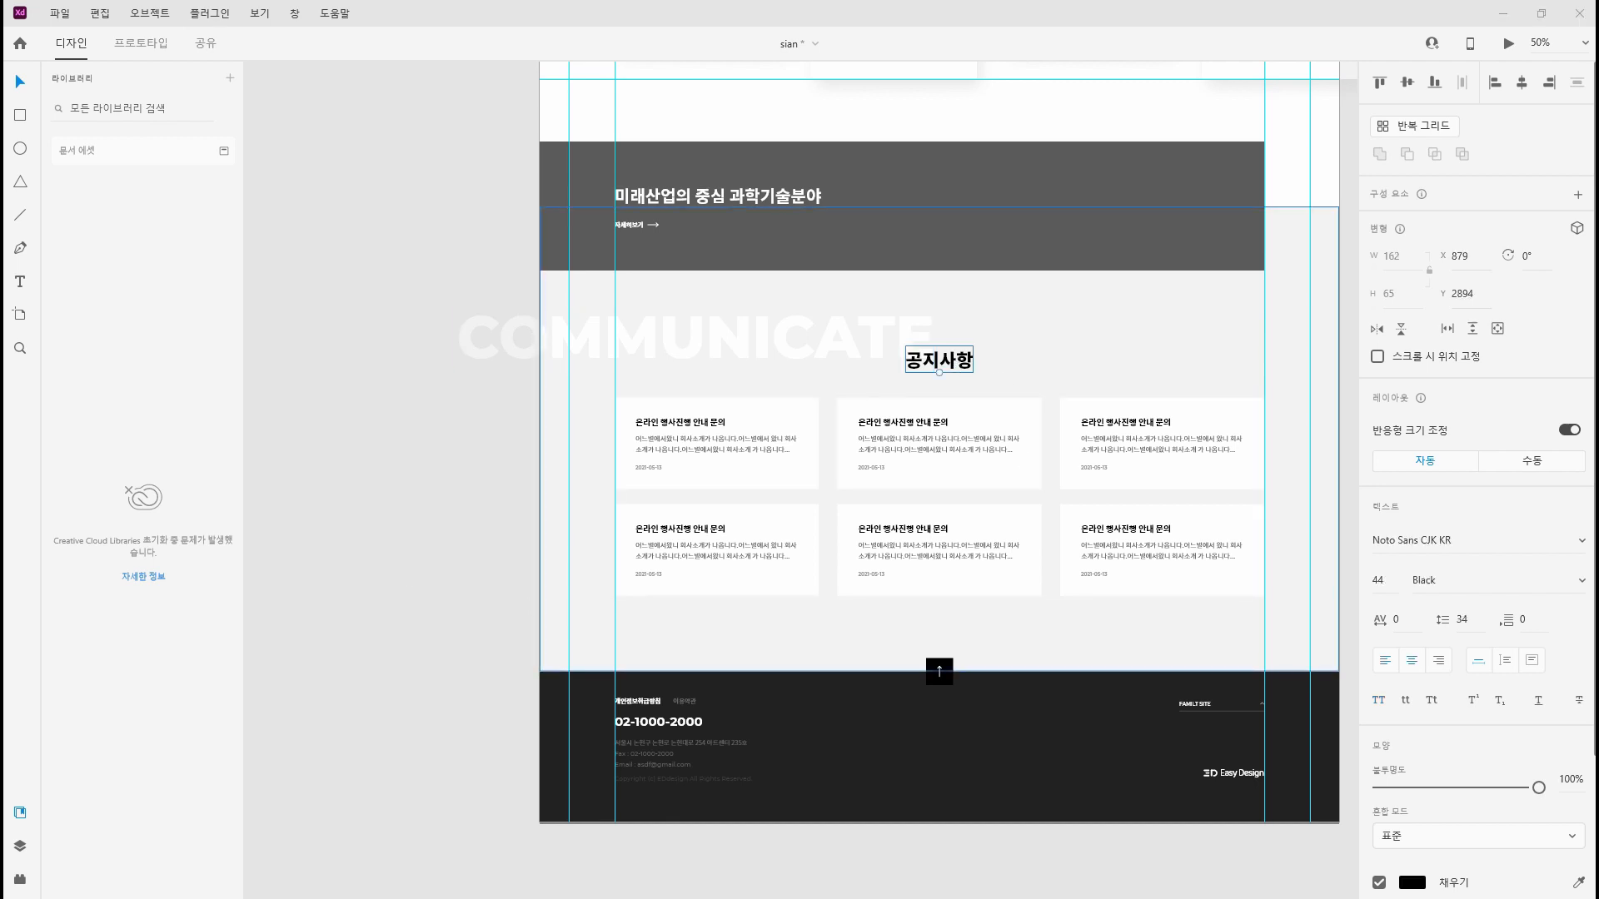
{"action": "left_click_drag", "start_coordinate": [786, 342], "coordinate": [848, 338]}
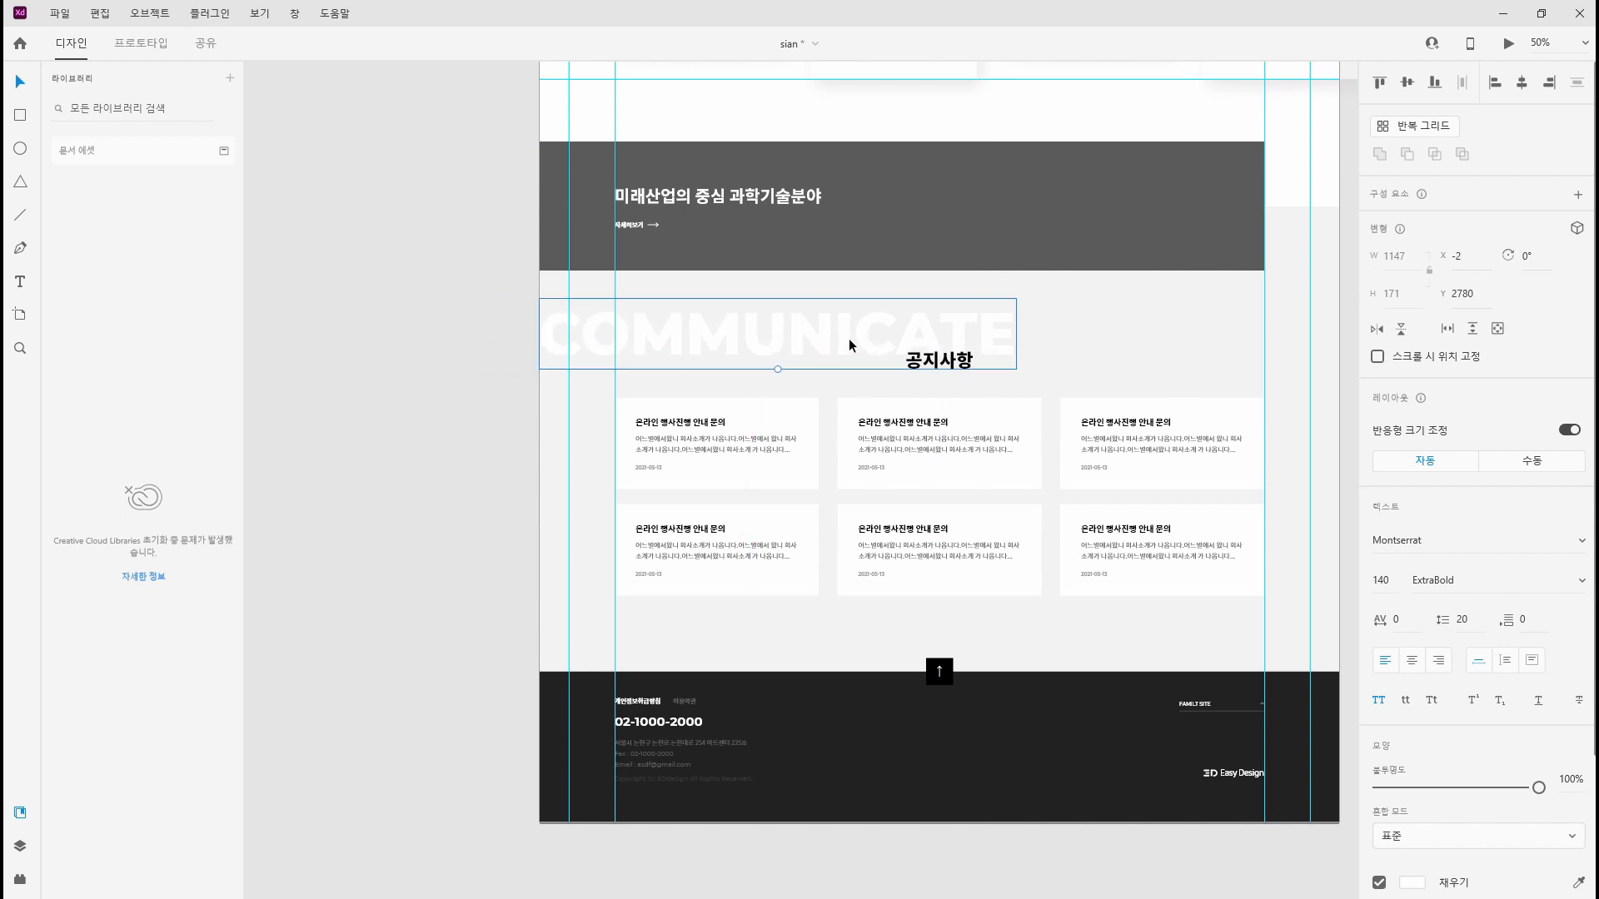
{"action": "left_click", "coordinate": [1411, 883]}
{"action": "type", "text": "EBEBEB"}
{"action": "key", "text": "Return"}
{"action": "left_click", "coordinate": [874, 610]}
Fill the hero's black block with the starry sky picture and the grey banner with the blue water-drop picture
{"action": "left_click_drag", "start_coordinate": [874, 600], "coordinate": [712, 567]}
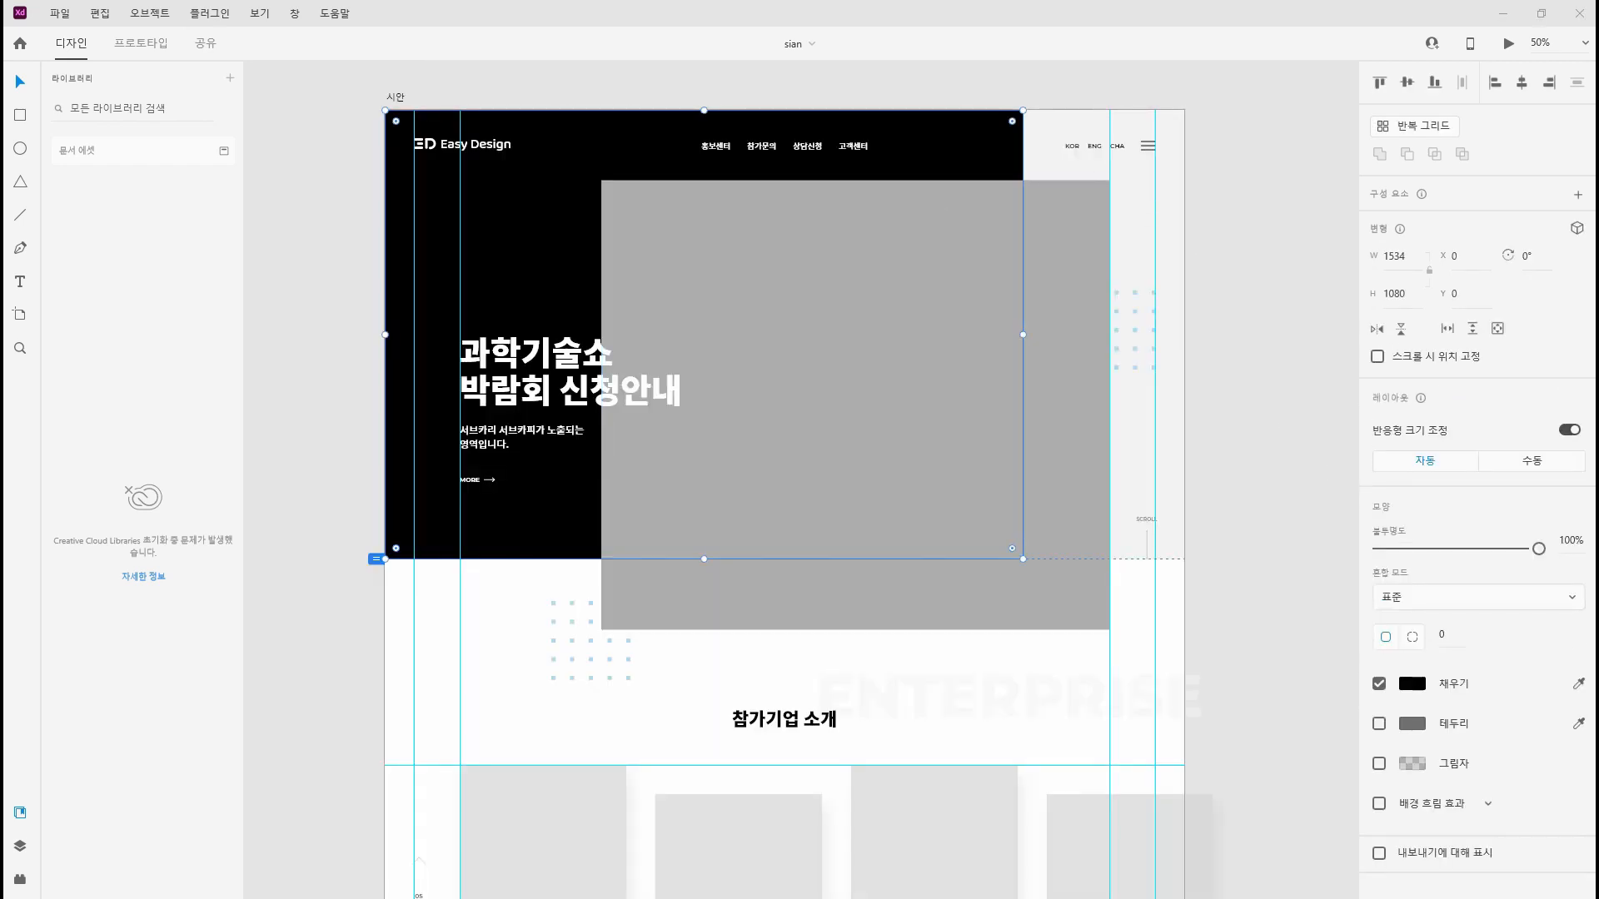
{"action": "left_click_drag", "start_coordinate": [700, 414], "coordinate": [510, 290]}
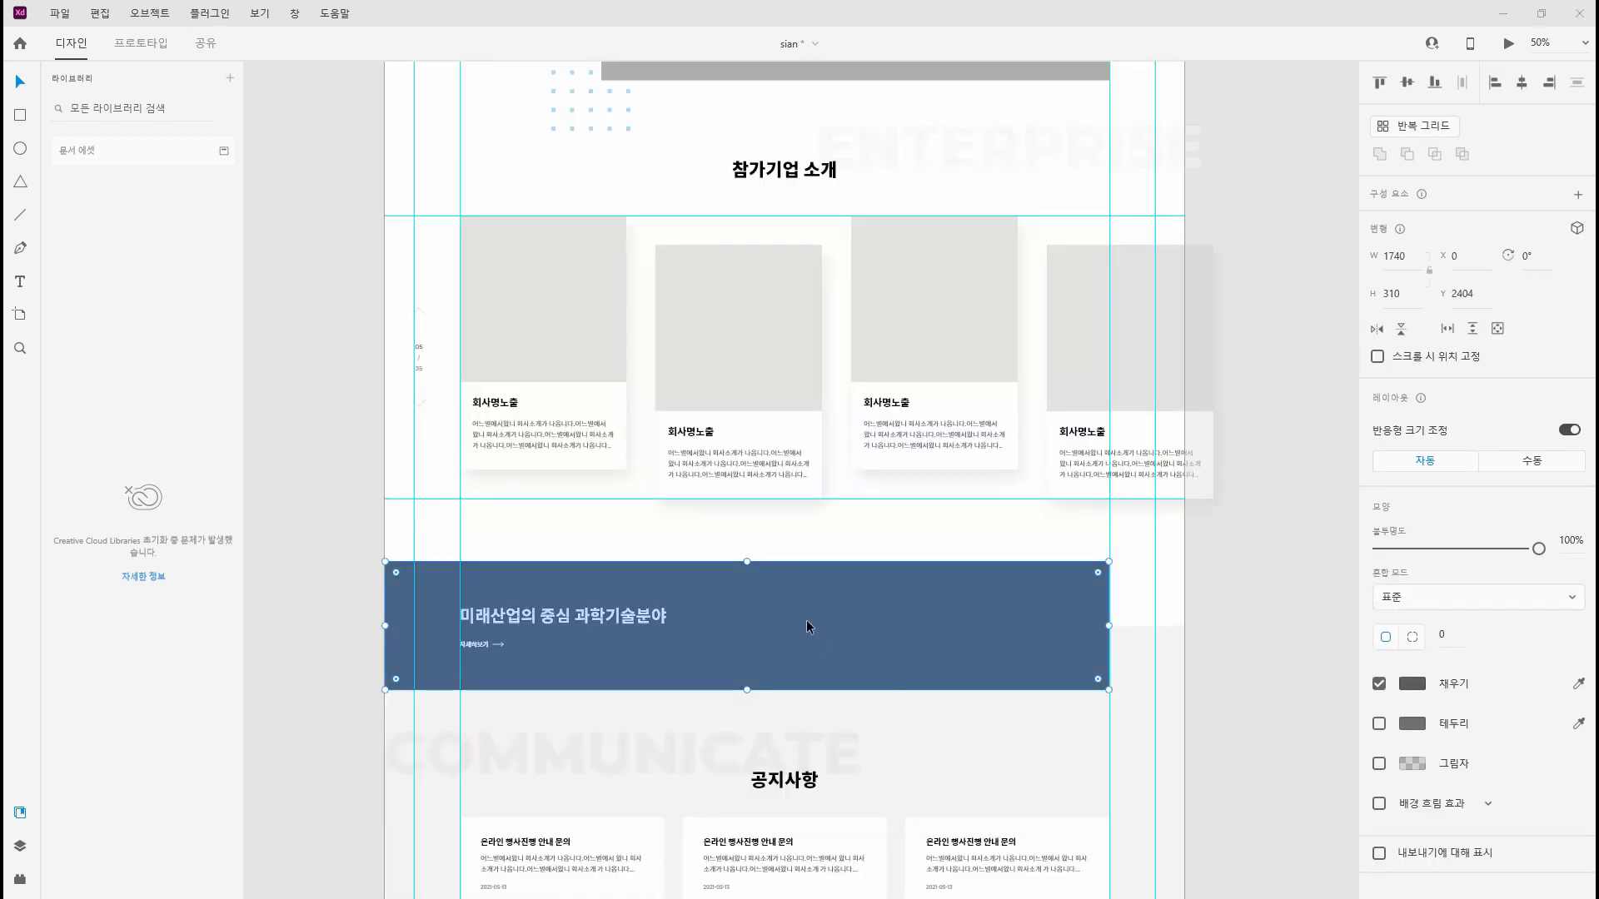
{"action": "left_click_drag", "start_coordinate": [807, 625], "coordinate": [812, 628]}
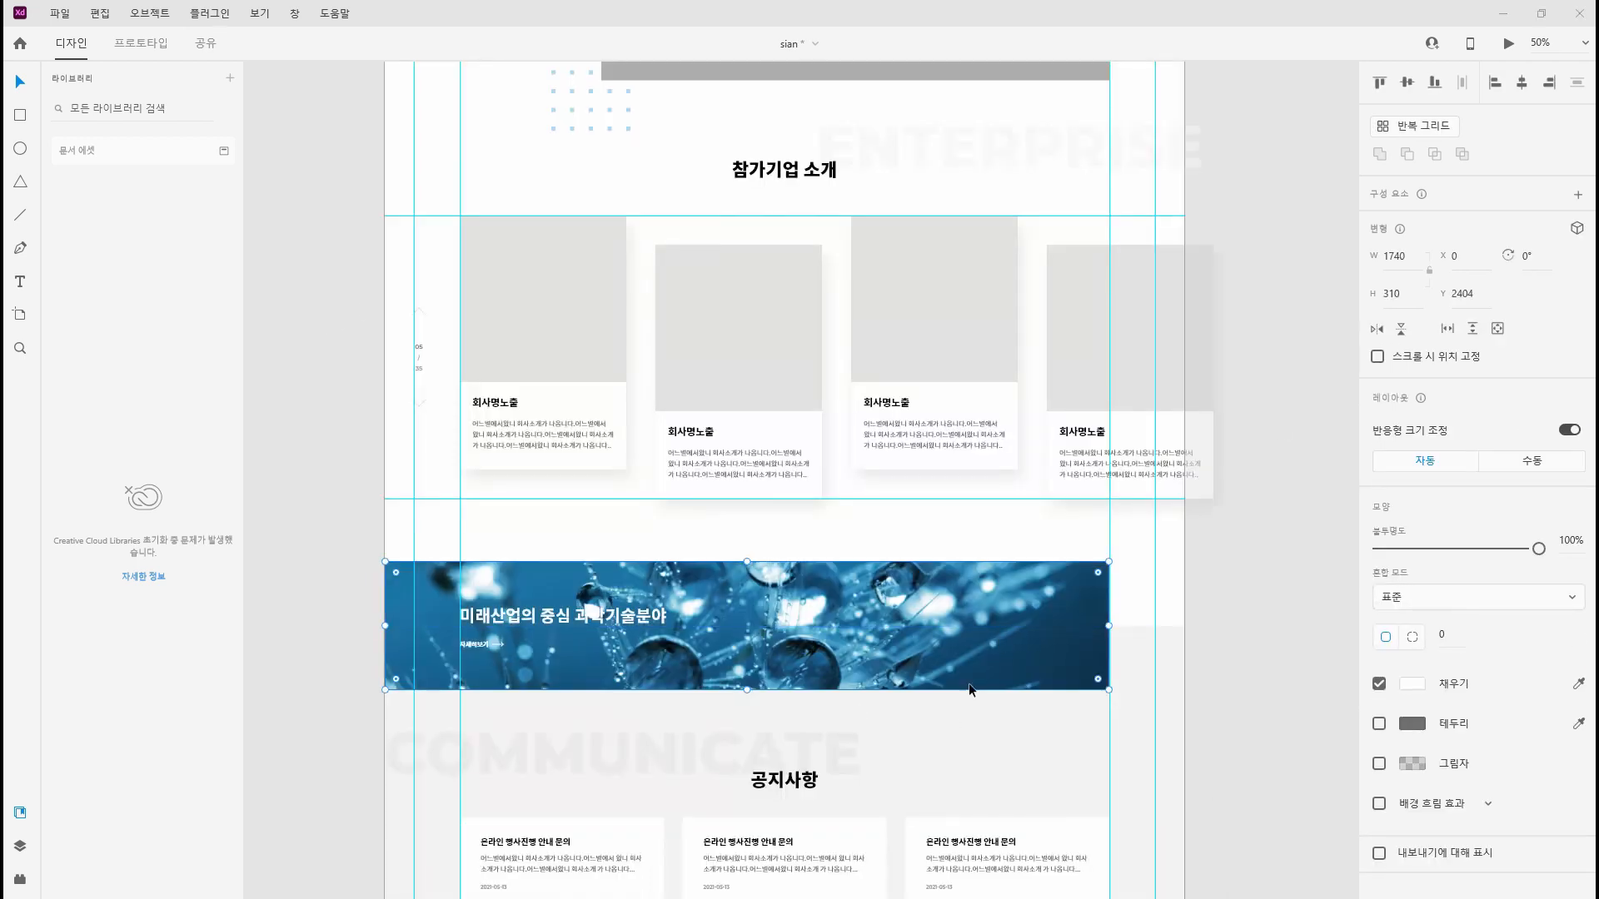
Enlarge the water-drop picture inside the banner's frame
{"action": "double_click", "coordinate": [965, 649]}
{"action": "left_click_drag", "start_coordinate": [1109, 385], "coordinate": [1300, 311]}
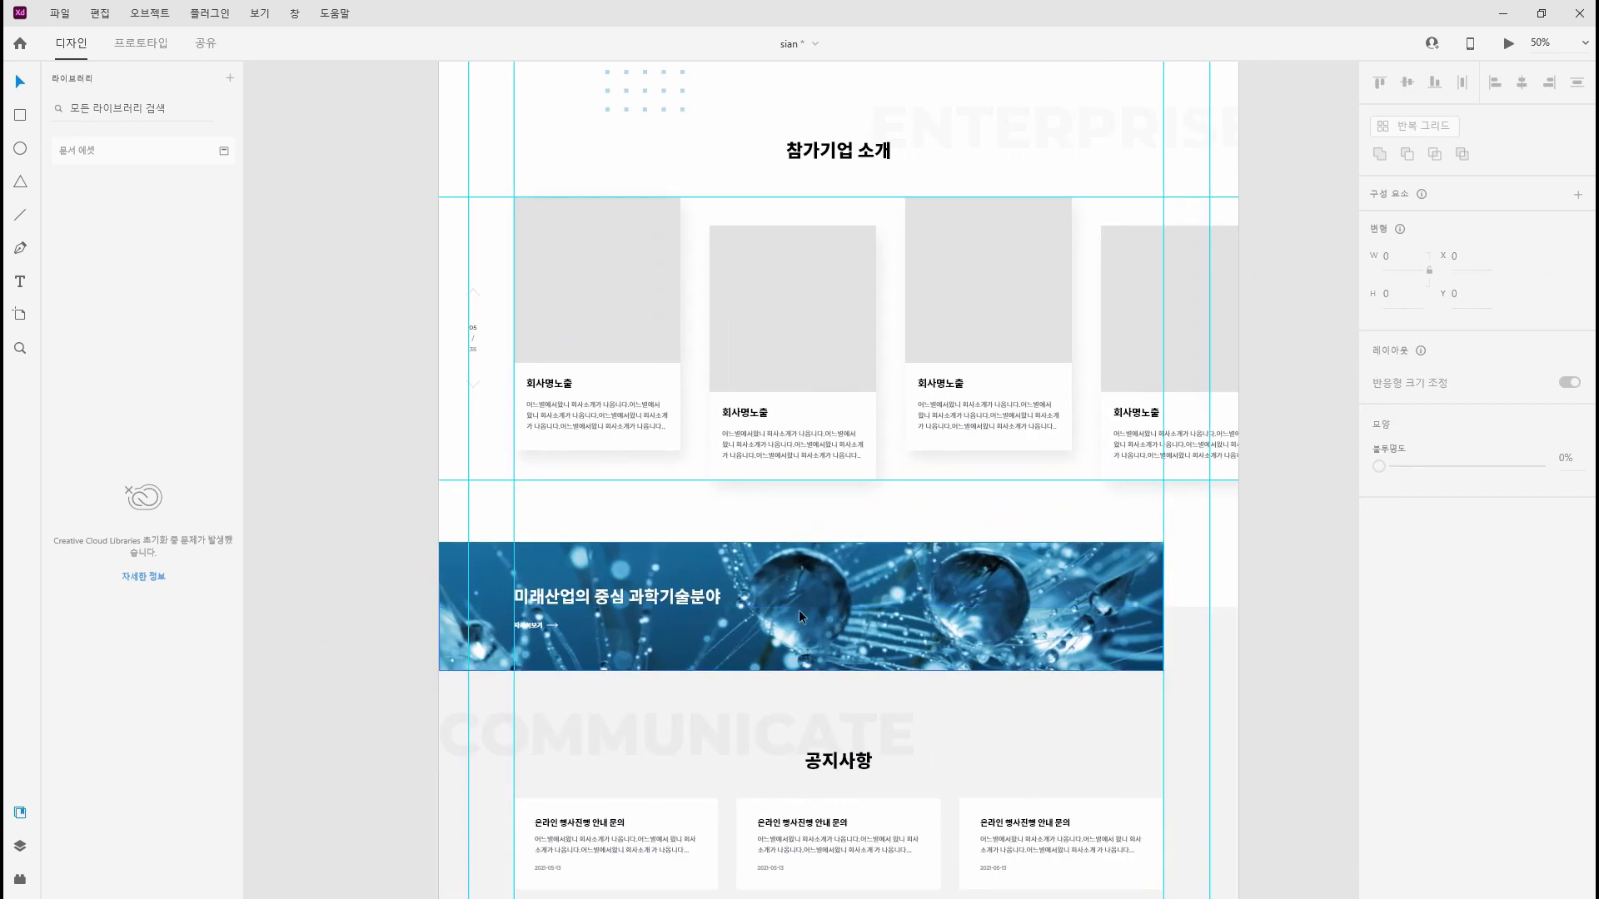
{"action": "double_click", "coordinate": [846, 598]}
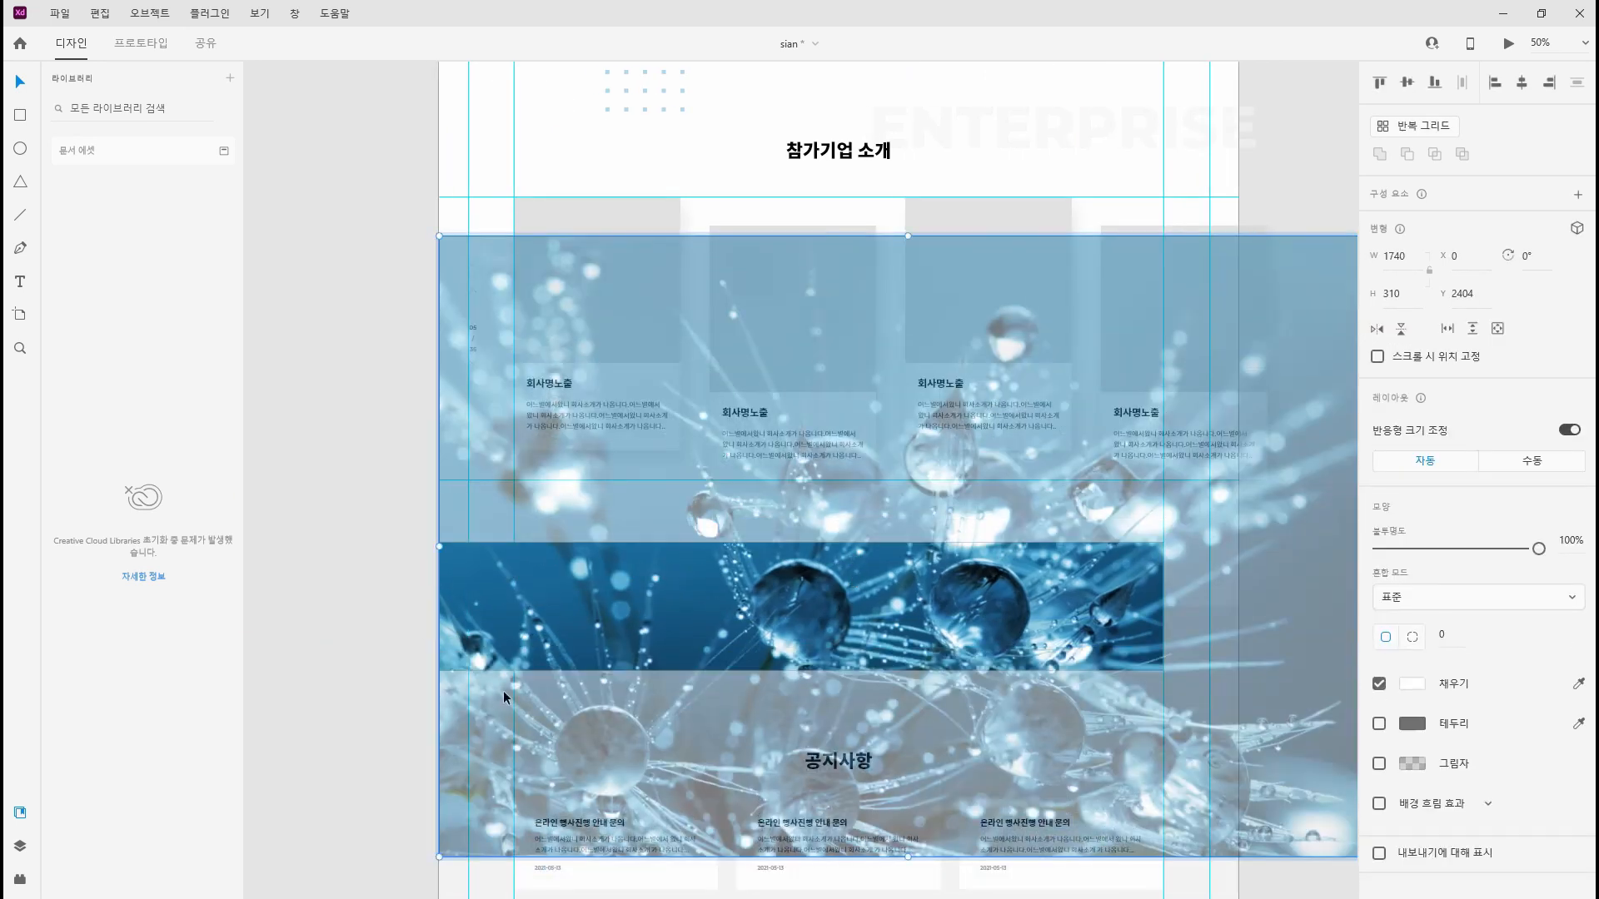
{"action": "left_click", "coordinate": [317, 717]}
Enlarge the banner picture further and reposition it so the large droplets sit in the banner's right half
{"action": "double_click", "coordinate": [1002, 586]}
{"action": "left_click_drag", "start_coordinate": [435, 239], "coordinate": [334, 167]}
{"action": "left_click_drag", "start_coordinate": [902, 358], "coordinate": [972, 551]}
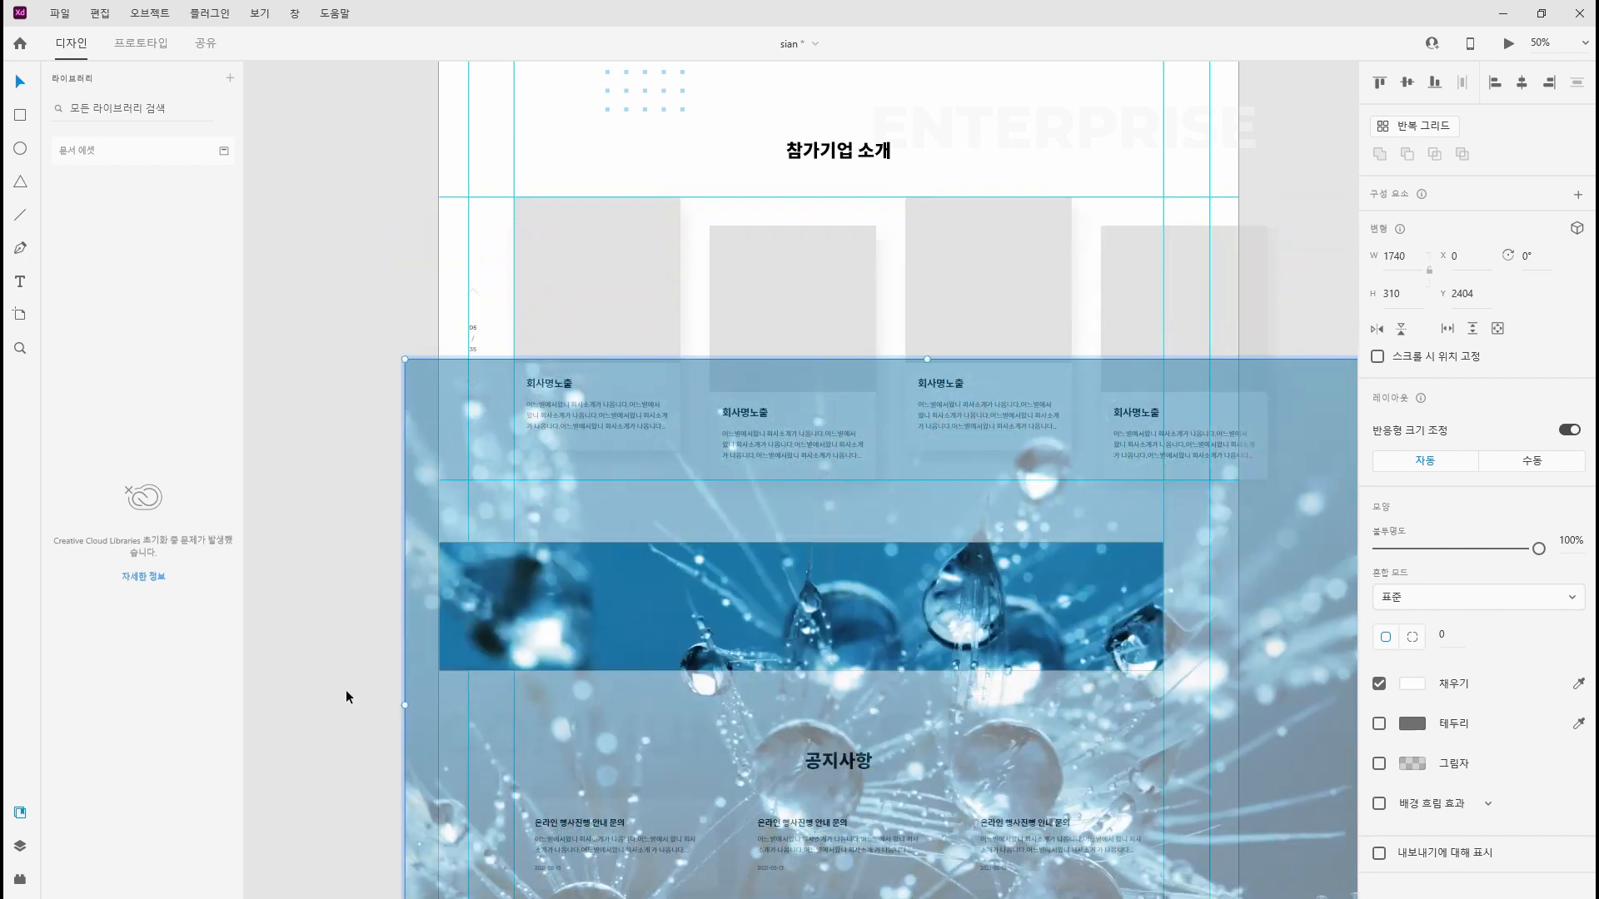
{"action": "left_click", "coordinate": [346, 697]}
{"action": "double_click", "coordinate": [901, 603]}
{"action": "left_click_drag", "start_coordinate": [901, 602], "coordinate": [997, 426]}
{"action": "left_click", "coordinate": [341, 653]}
{"action": "left_click", "coordinate": [976, 663]}
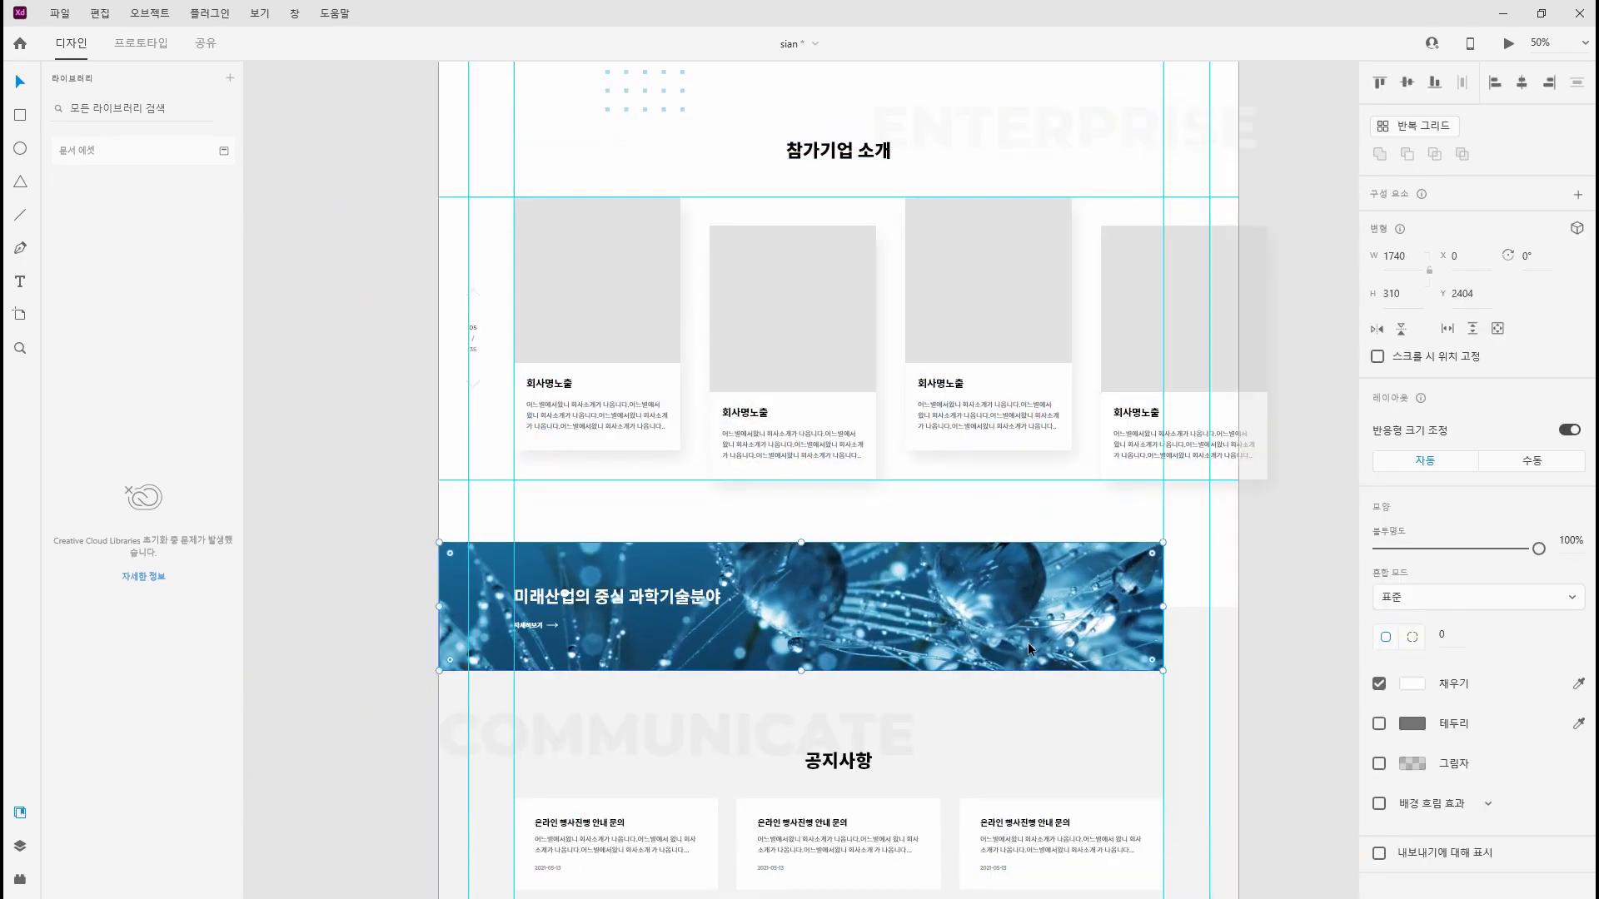
Draw a rectangle over the banner and set its size to 1740 by 310 px
{"action": "left_click", "coordinate": [20, 115]}
{"action": "mouse_move", "coordinate": [637, 515]}
{"action": "left_mouse_down"}
{"action": "mouse_move", "coordinate": [879, 90]}
{"action": "mouse_move", "coordinate": [1063, 606]}
{"action": "left_mouse_up"}
{"action": "type", "text": "1740"}
{"action": "key", "text": "Tab"}
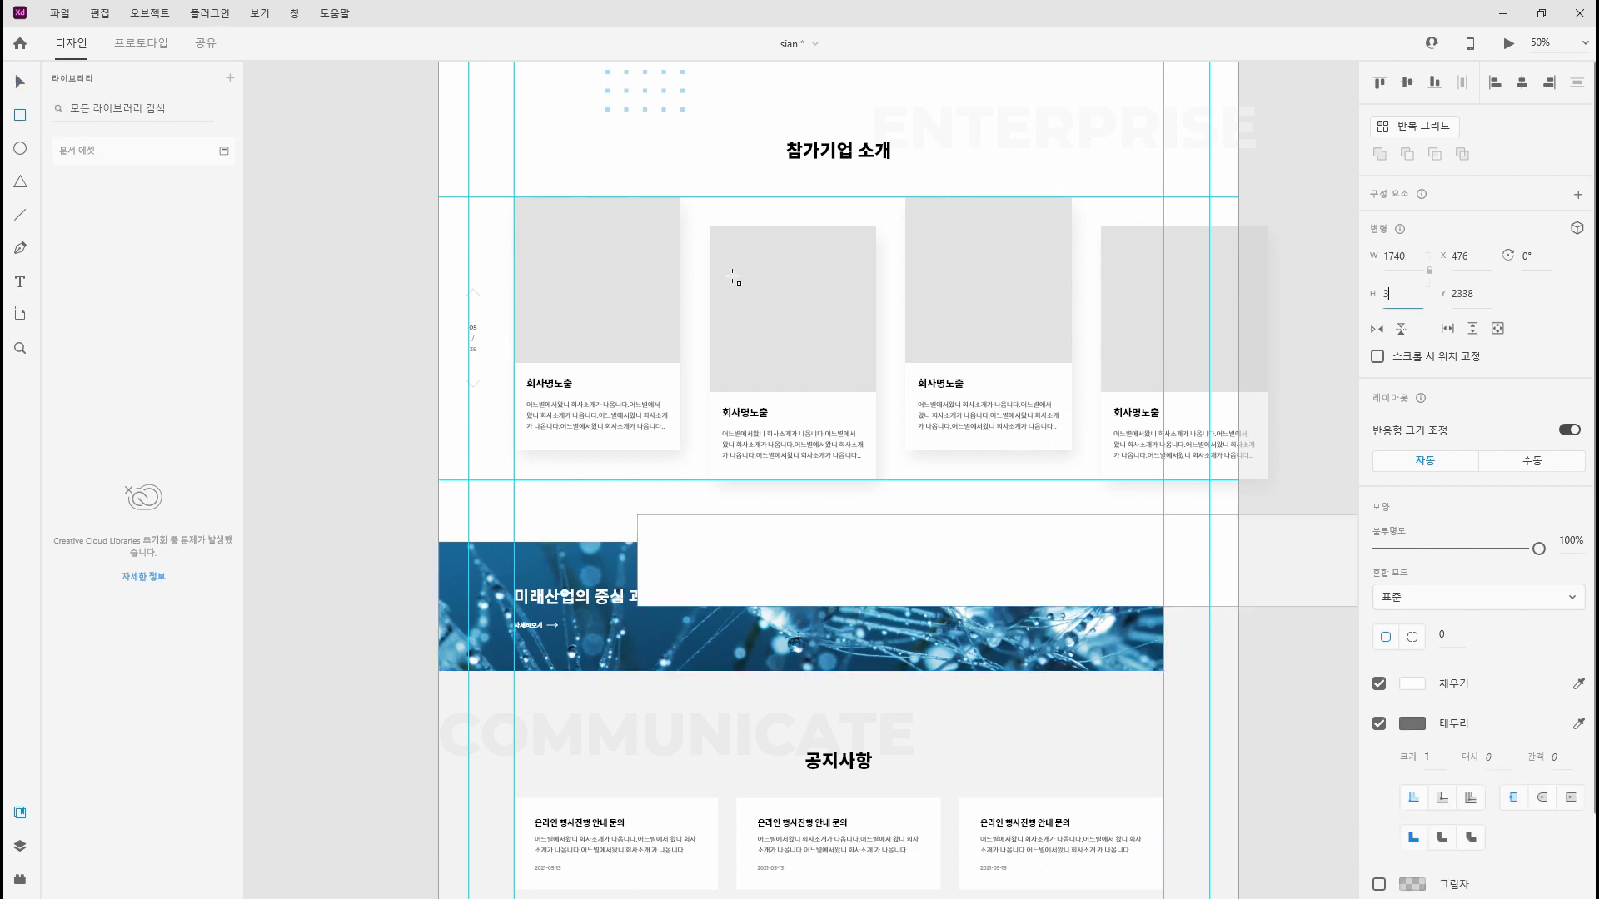
{"action": "type", "text": "310"}
{"action": "key", "text": "Return"}
Align the new rectangle exactly over the banner, at X 0, Y 2404
{"action": "left_click", "coordinate": [25, 82]}
{"action": "left_click_drag", "start_coordinate": [1163, 589], "coordinate": [917, 631]}
{"action": "key", "text": "ctrl+z"}
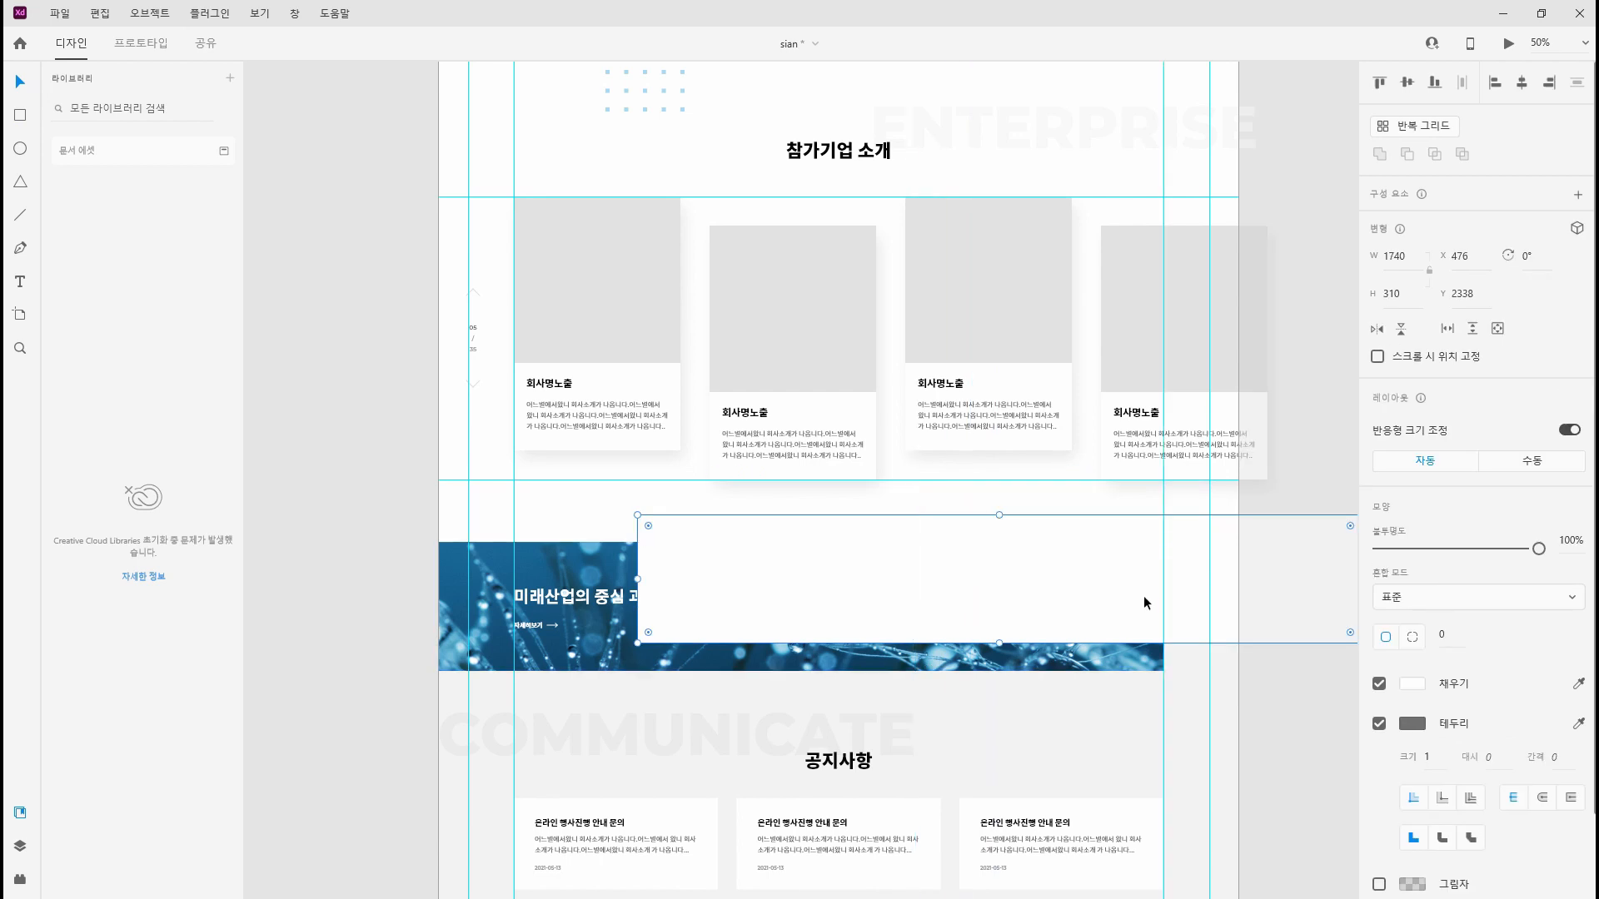
{"action": "left_click_drag", "start_coordinate": [1094, 573], "coordinate": [893, 601]}
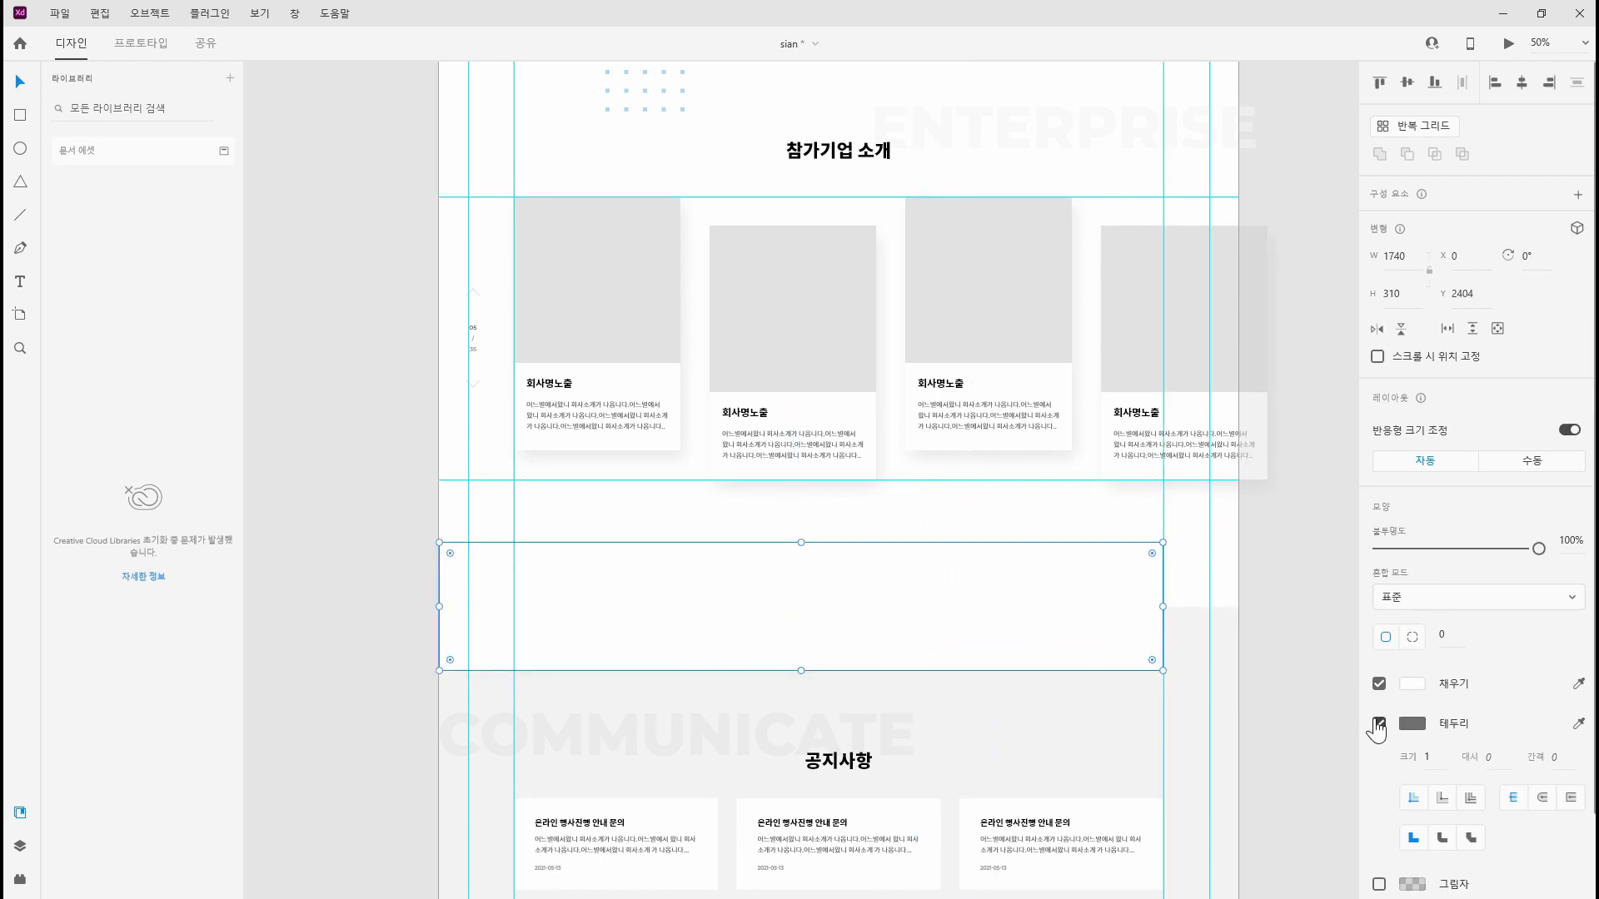
Remove the rectangle's border, fill it with black and set its opacity to 10%
{"action": "left_click", "coordinate": [1379, 724]}
{"action": "left_click", "coordinate": [1412, 684]}
{"action": "left_click_drag", "start_coordinate": [1304, 715], "coordinate": [1064, 769]}
{"action": "left_click_drag", "start_coordinate": [1570, 540], "coordinate": [1266, 543]}
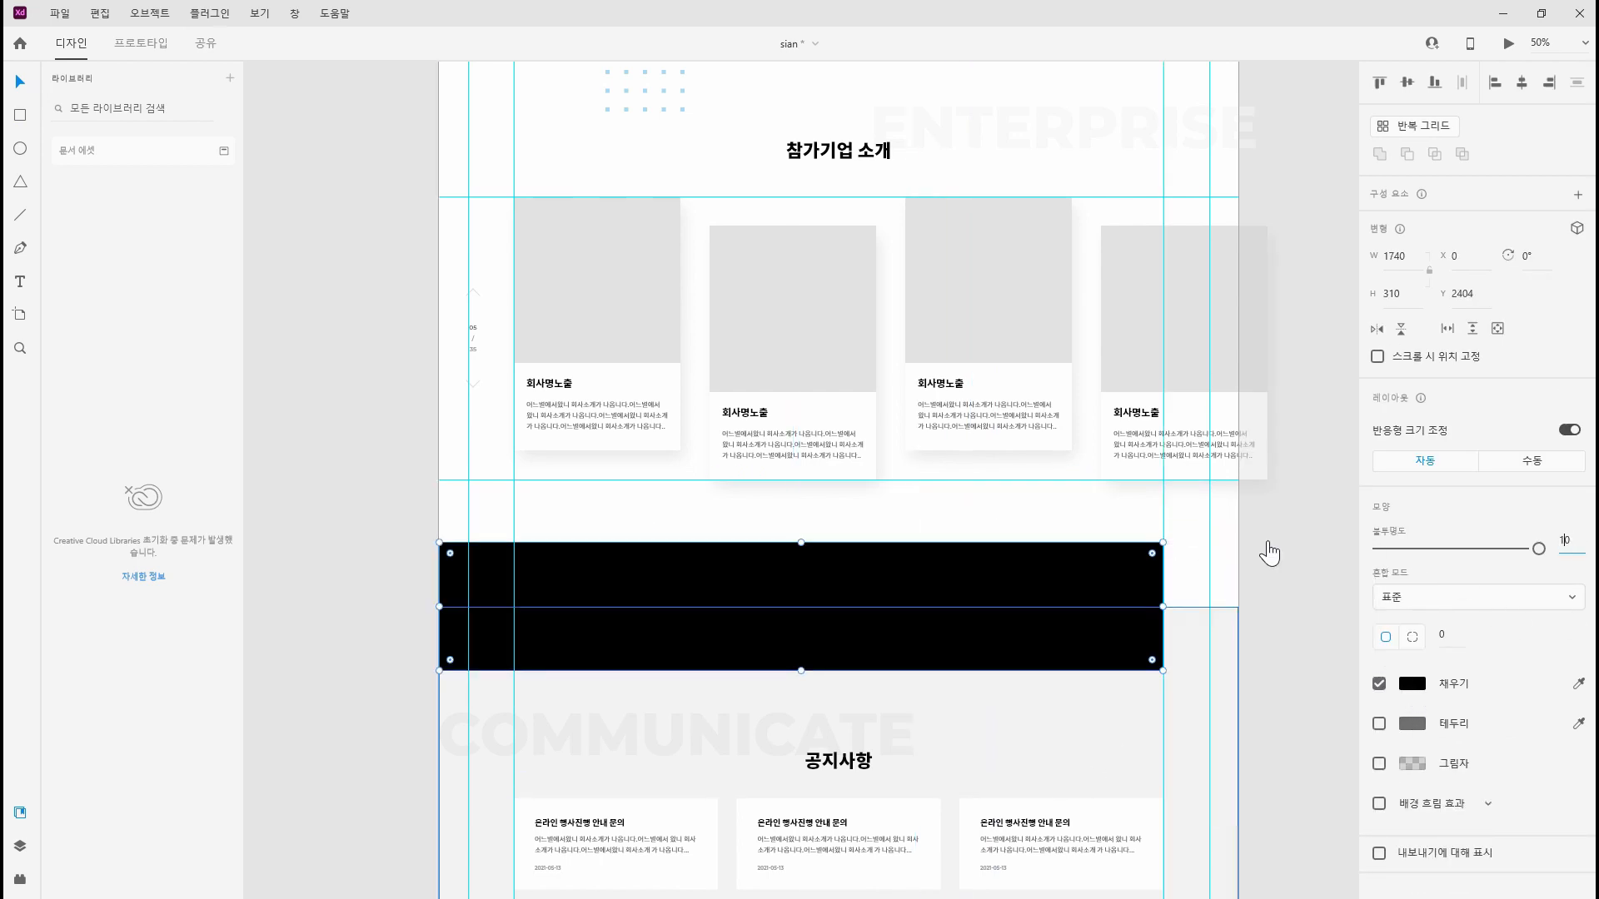
{"action": "key", "text": "Return"}
Put the dark overlay behind the banner's text and set its opacity to 30%
{"action": "key", "text": "ctrl+plus"}
{"action": "key", "text": "ctrl+plus"}
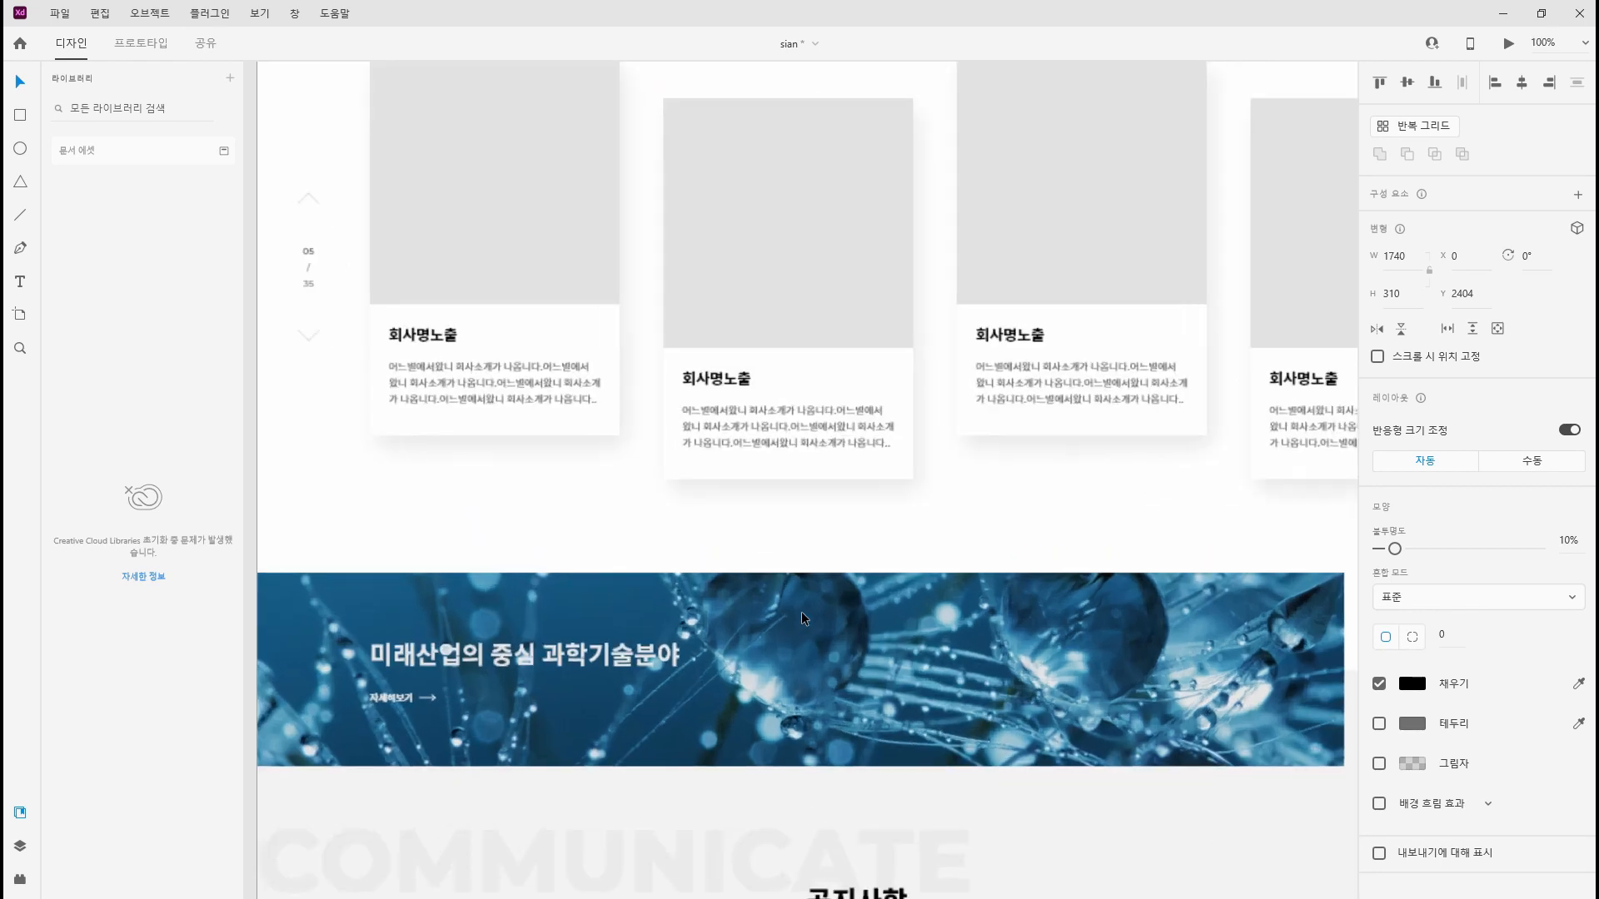
{"action": "left_click_drag", "start_coordinate": [491, 756], "coordinate": [908, 373]}
{"action": "left_click", "coordinate": [773, 318]}
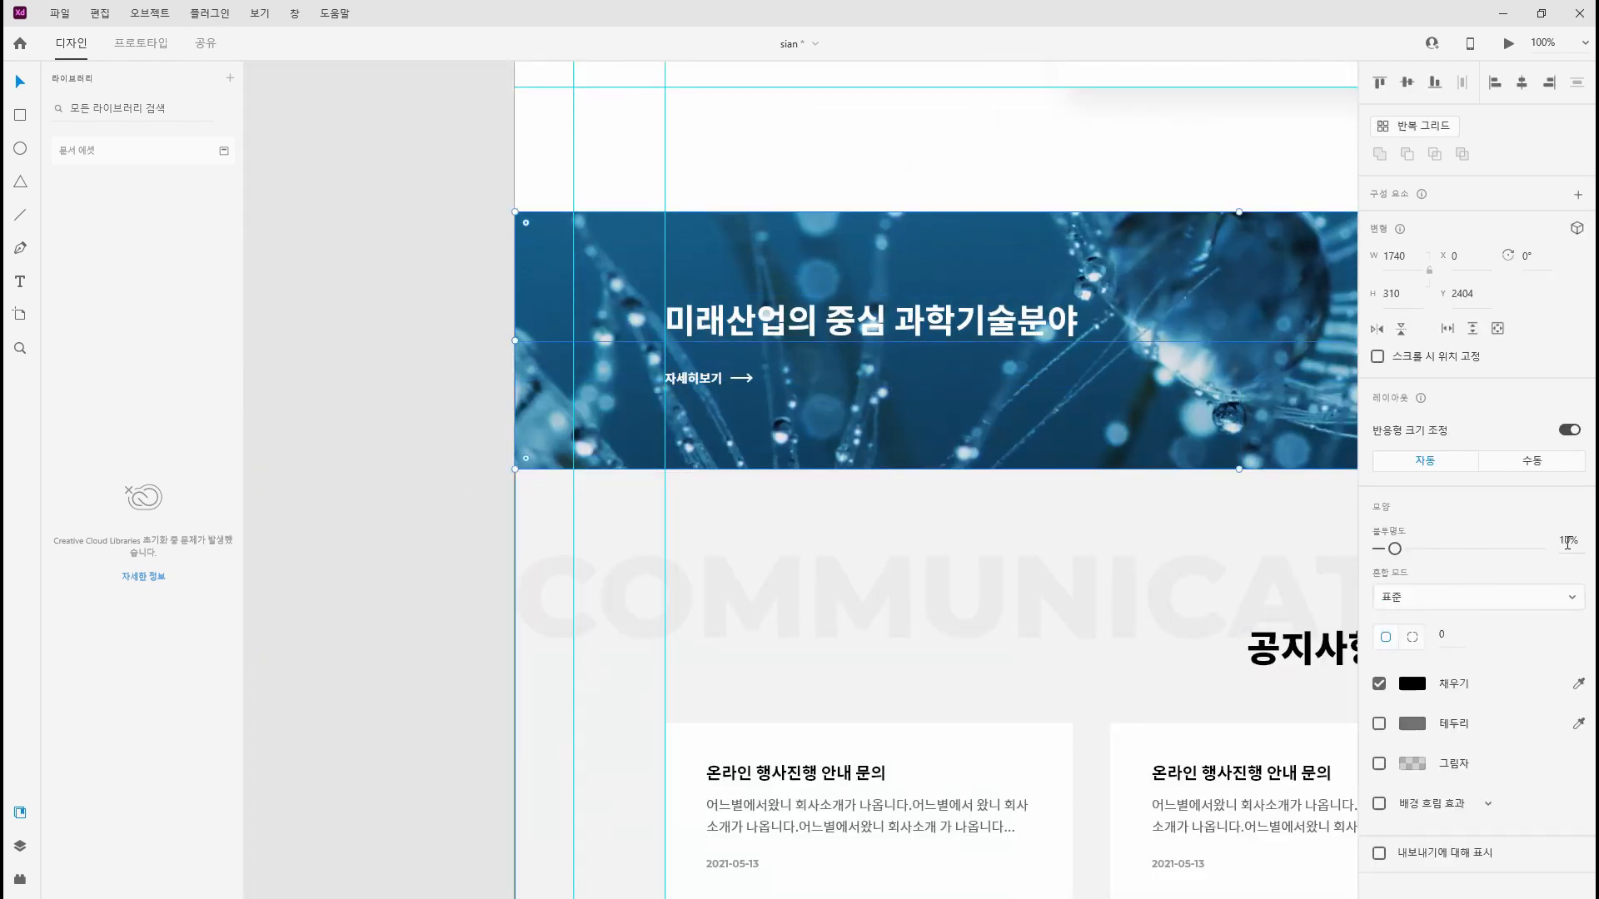
{"action": "left_click", "coordinate": [1567, 541]}
{"action": "type", "text": "30"}
{"action": "key", "text": "Return"}
{"action": "double_click", "coordinate": [762, 321]}
{"action": "left_click_drag", "start_coordinate": [762, 321], "coordinate": [762, 421]}
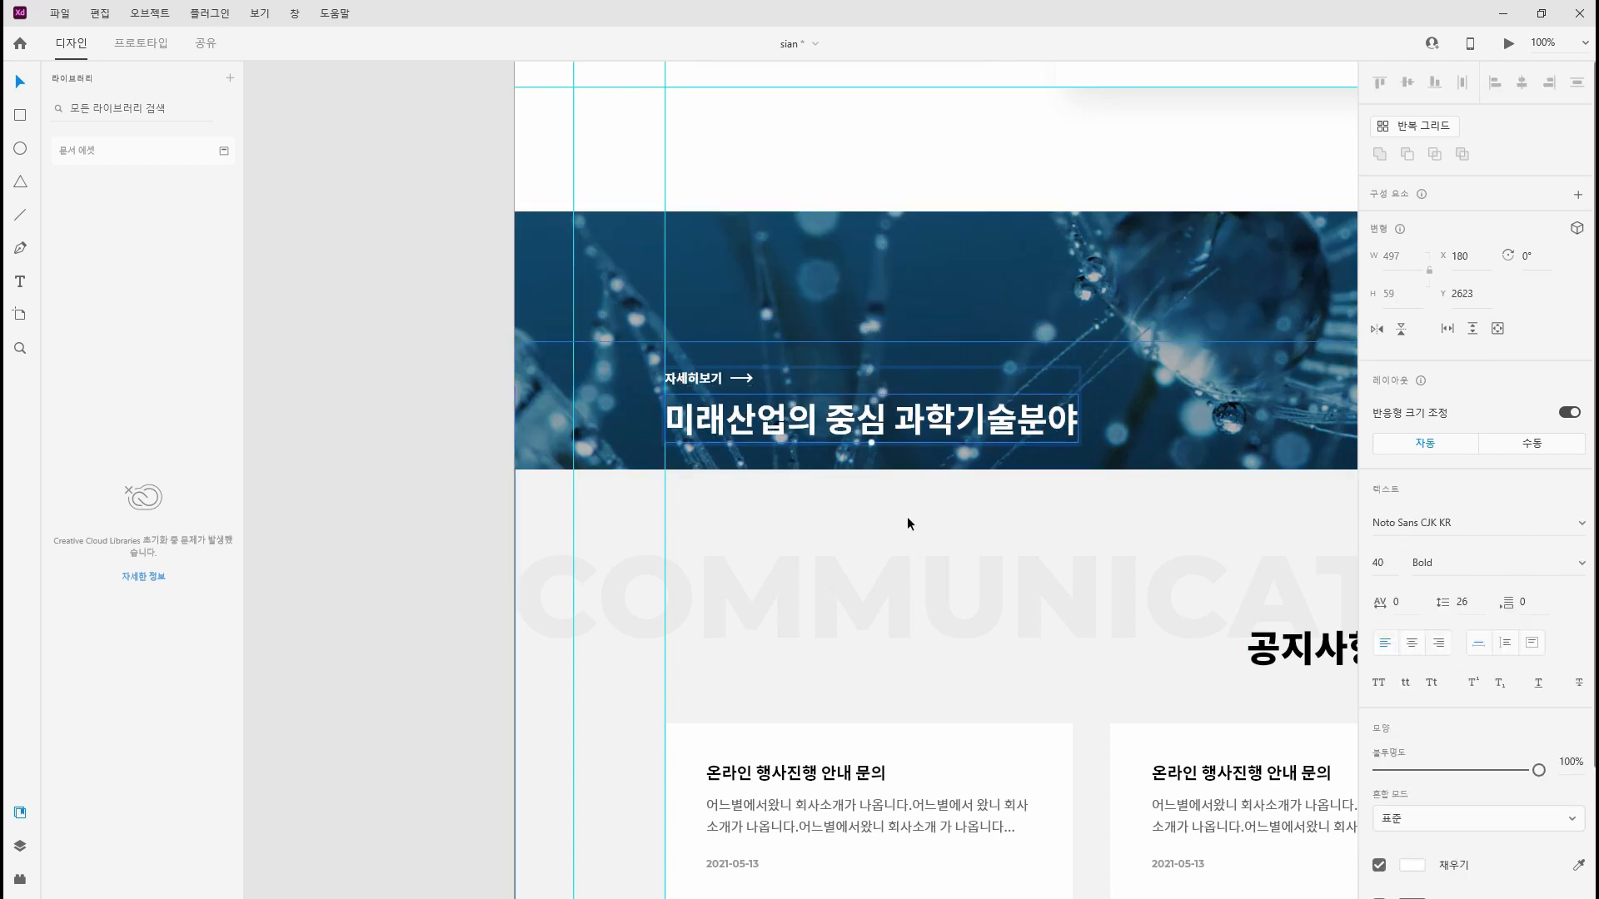
{"action": "key", "text": "ctrl+z"}
{"action": "right_click", "coordinate": [991, 265]}
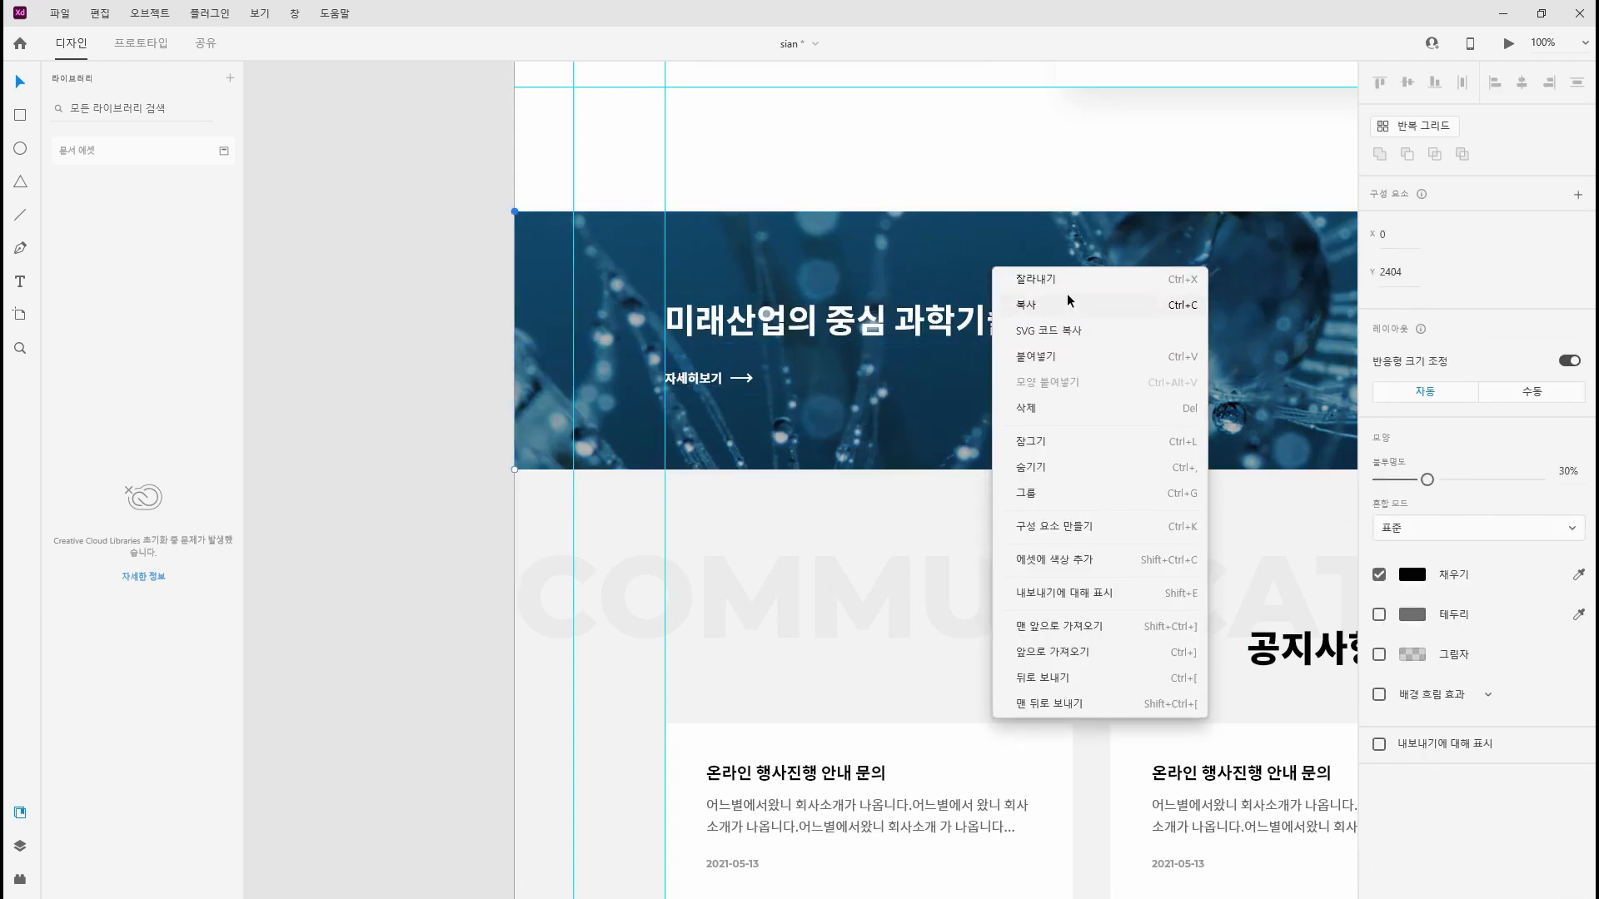
{"action": "left_click", "coordinate": [1071, 408]}
Shift the dark overlay down, readjust the water-drop picture in the banner and return the overlay to X 0, Y 2404
{"action": "left_click_drag", "start_coordinate": [803, 269], "coordinate": [803, 396]}
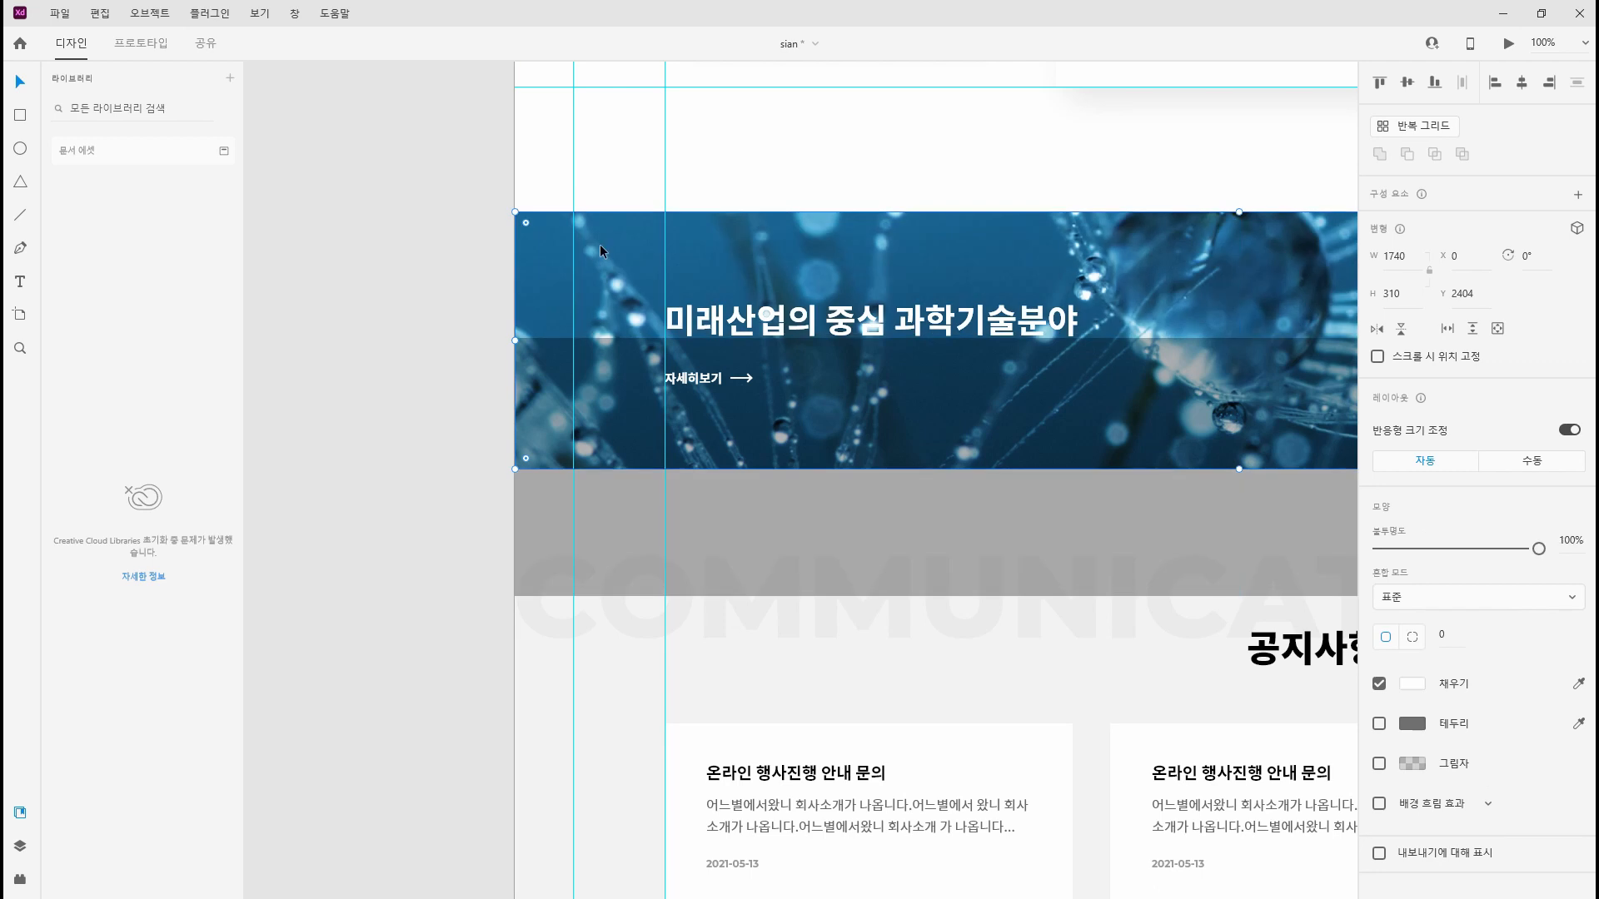
{"action": "double_click", "coordinate": [600, 244]}
{"action": "left_click_drag", "start_coordinate": [488, 567], "coordinate": [483, 613]}
{"action": "left_click", "coordinate": [348, 557]}
{"action": "left_click_drag", "start_coordinate": [879, 528], "coordinate": [880, 413]}
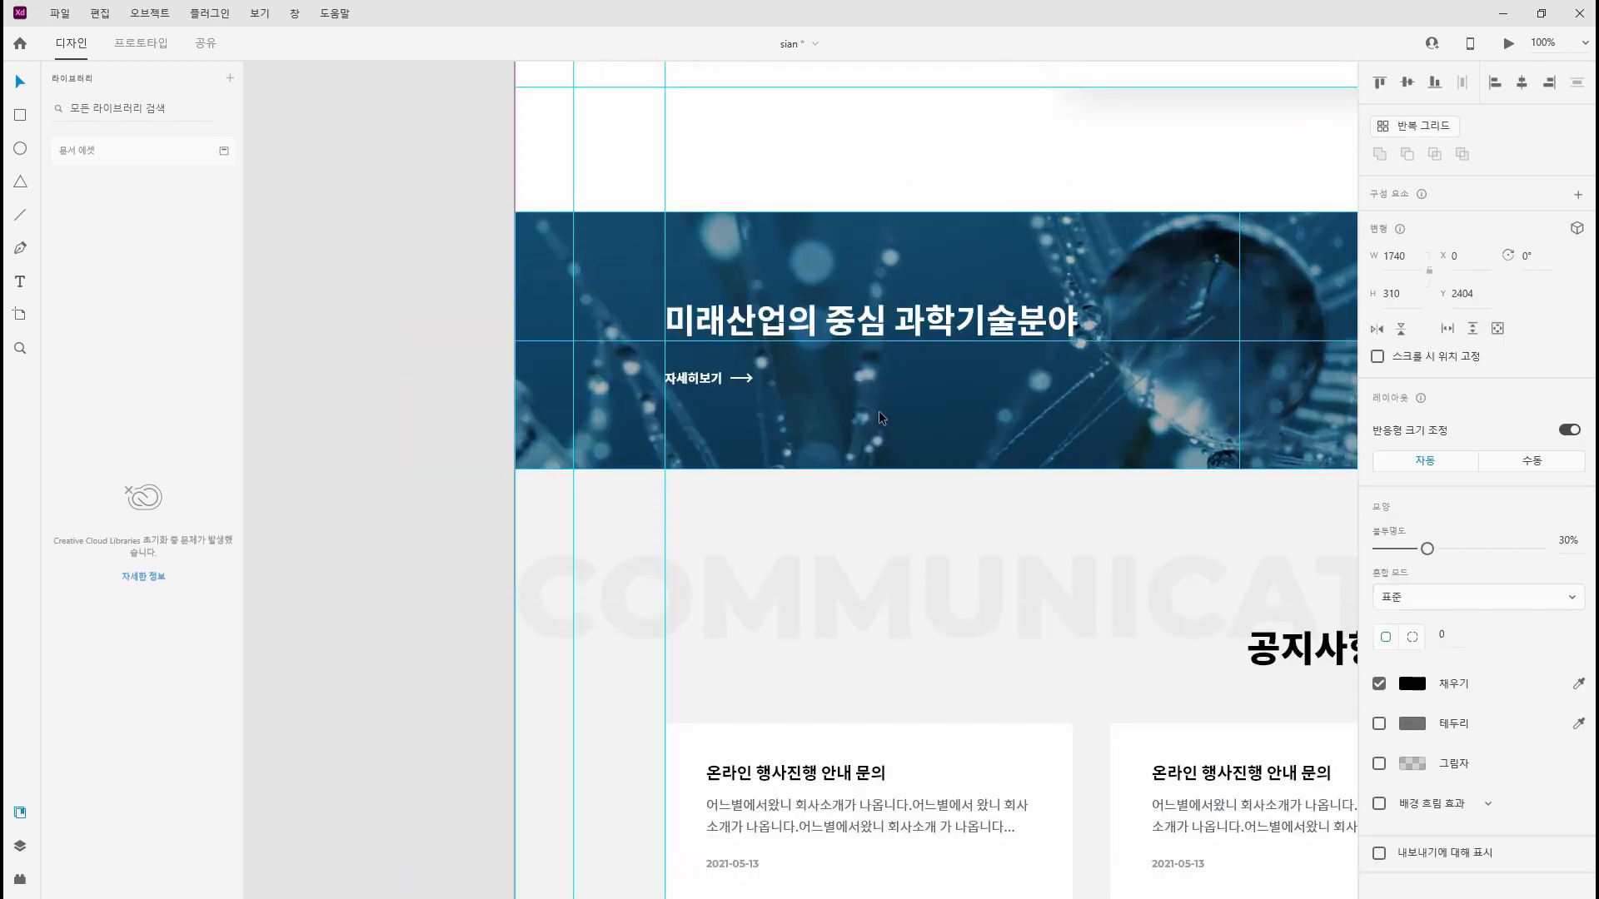
{"action": "left_click", "coordinate": [469, 572]}
Place the orange light-trail picture in the first company card's image area and scale it within the frame
{"action": "key", "text": "ctrl+minus"}
{"action": "key", "text": "ctrl+minus"}
{"action": "key", "text": "ctrl+plus"}
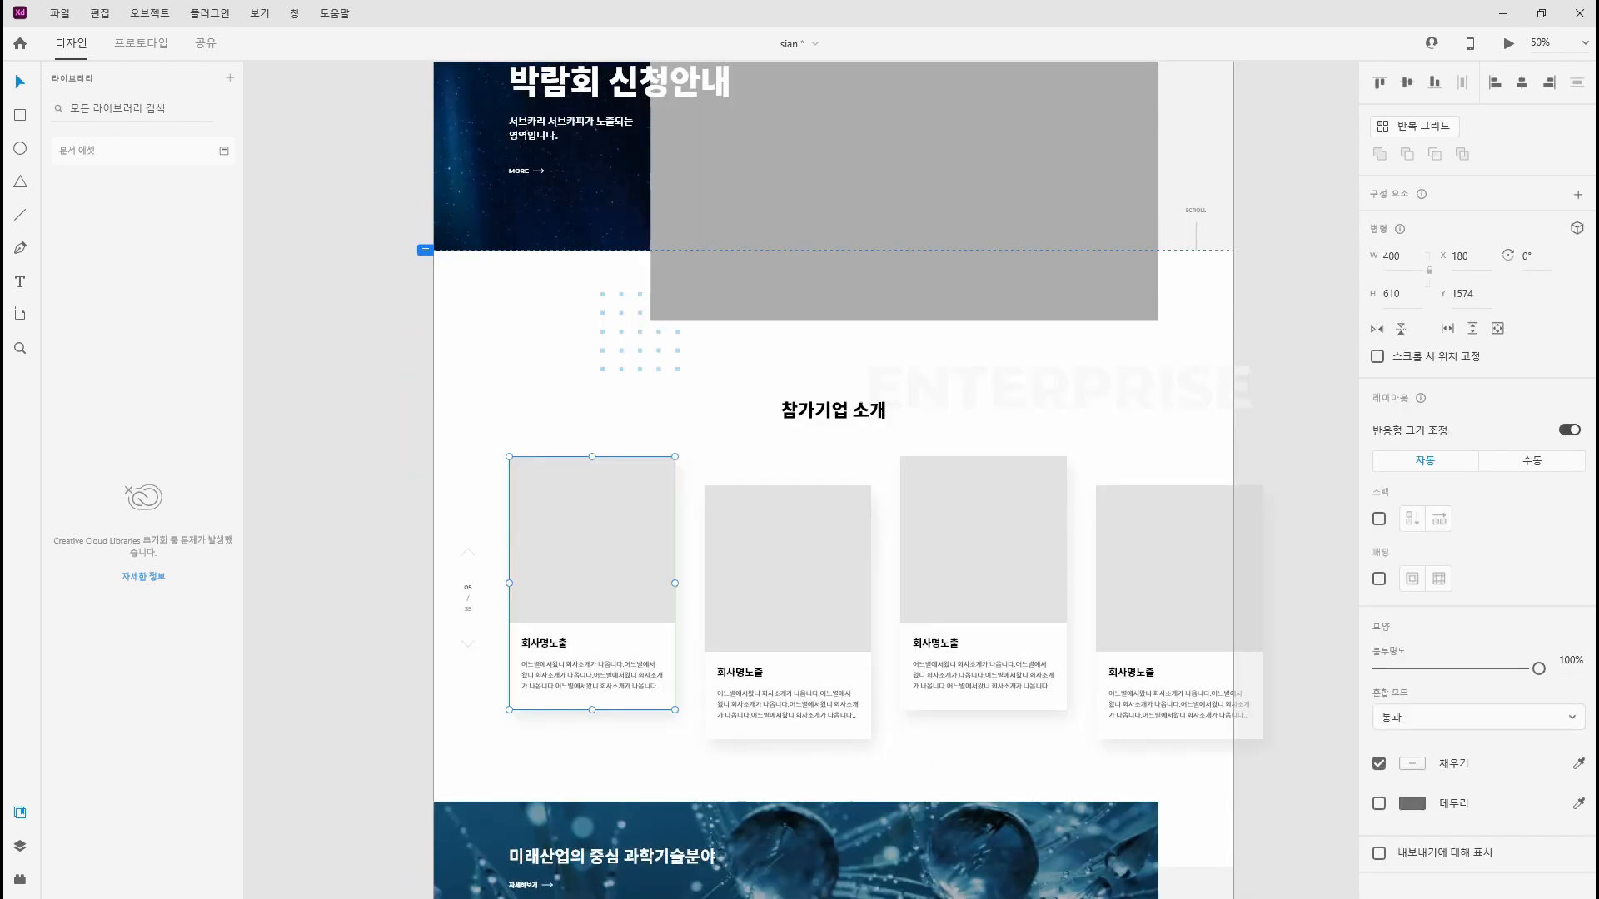
{"action": "left_click_drag", "start_coordinate": [632, 551], "coordinate": [597, 567]}
{"action": "double_click", "coordinate": [596, 567]}
{"action": "left_click_drag", "start_coordinate": [681, 457], "coordinate": [752, 358]}
{"action": "key", "text": "Escape"}
{"action": "left_click", "coordinate": [307, 593]}
Place the picture of a person in a space helmet in the second company card's image area
{"action": "left_click", "coordinate": [821, 600]}
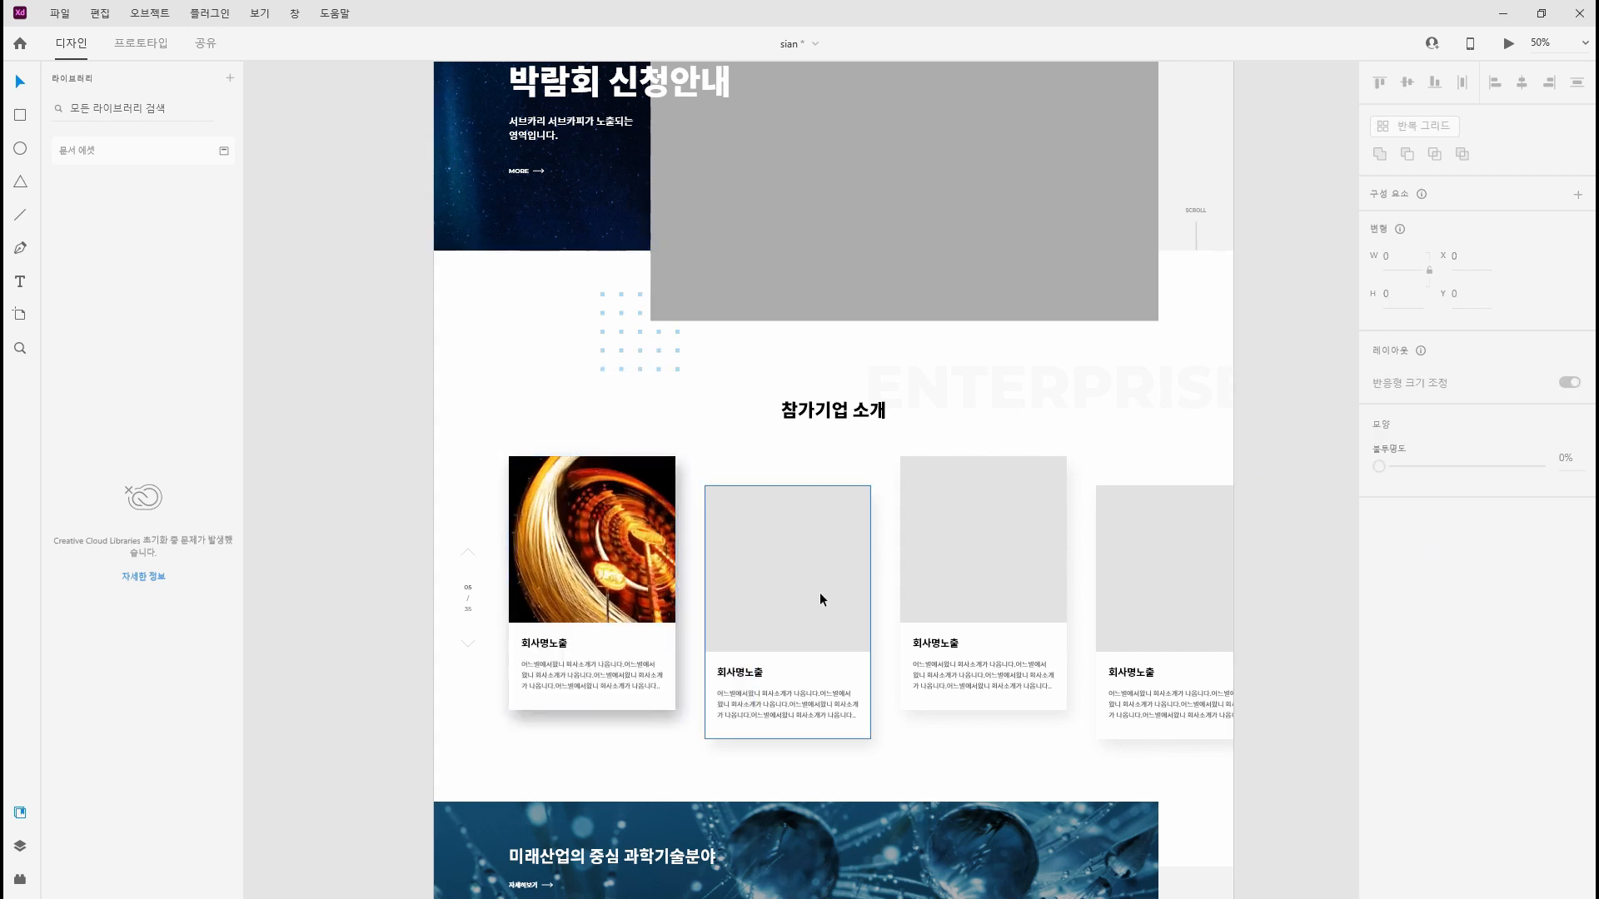
{"action": "scroll", "coordinate": [814, 779], "scroll_direction": "down", "scroll_amount": 3}
{"action": "left_click_drag", "start_coordinate": [814, 780], "coordinate": [826, 357]}
{"action": "left_click_drag", "start_coordinate": [1446, 531], "coordinate": [1539, 530]}
{"action": "left_click", "coordinate": [1073, 321]}
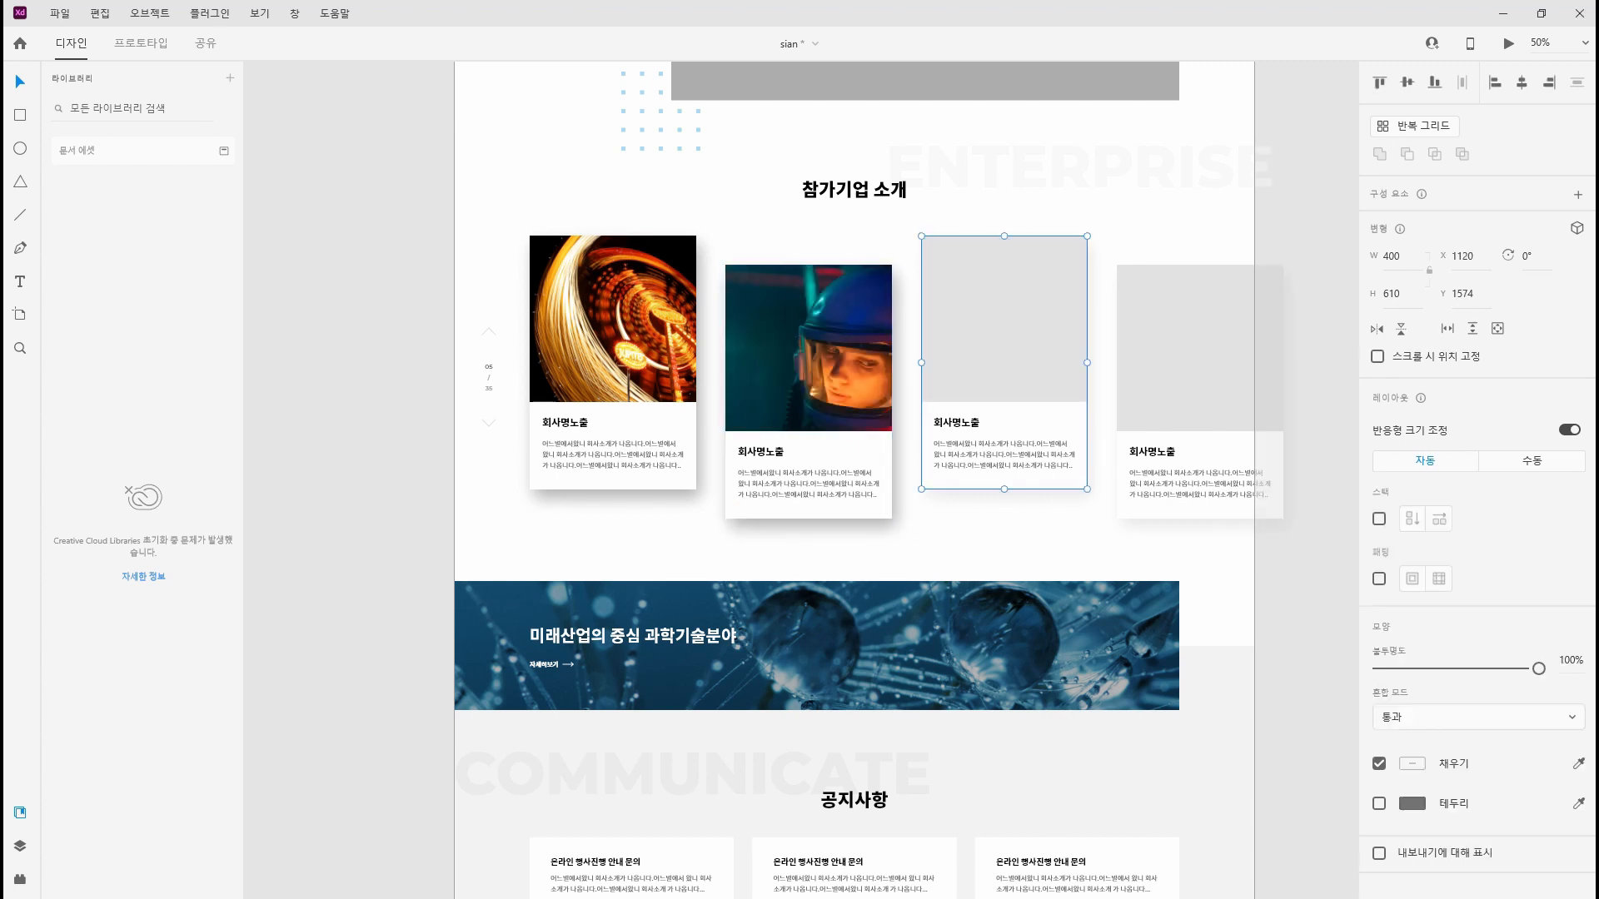
Place the picture of a frosted bubble at sunset in the third company card's image area at full opacity
{"action": "left_click_drag", "start_coordinate": [1027, 350], "coordinate": [1028, 355]}
{"action": "left_click_drag", "start_coordinate": [1439, 532], "coordinate": [1541, 532]}
{"action": "left_click", "coordinate": [387, 555]}
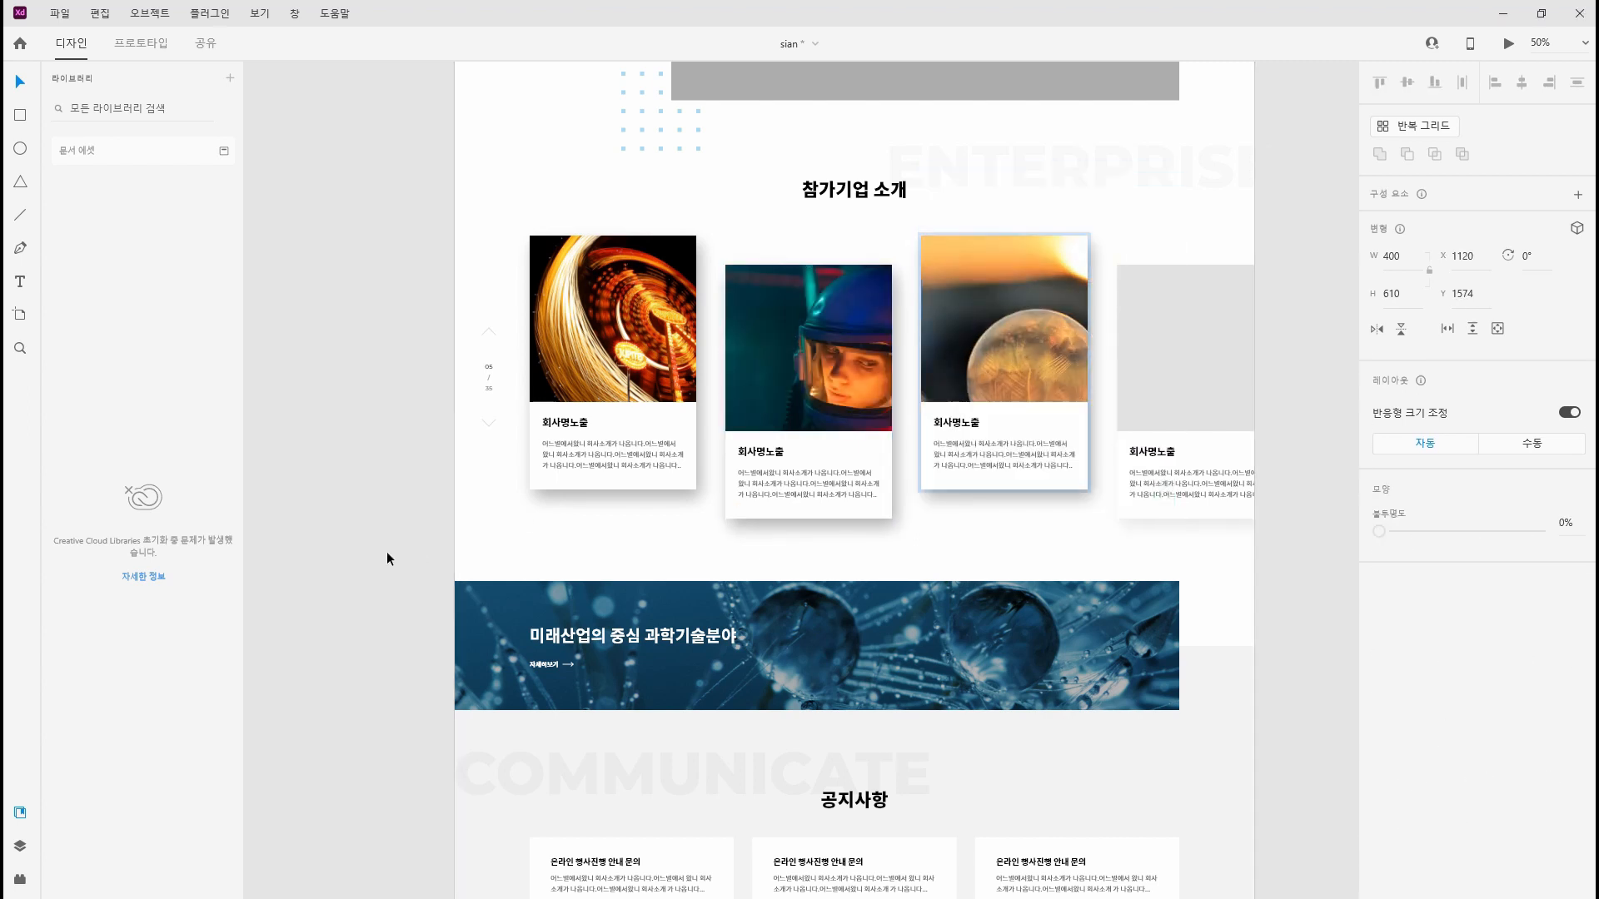
Place the blue-lit tower picture in the fourth company card's image area and raise the card's opacity from faded to 100%
{"action": "left_click", "coordinate": [1221, 372]}
{"action": "left_click_drag", "start_coordinate": [1221, 392], "coordinate": [1221, 371]}
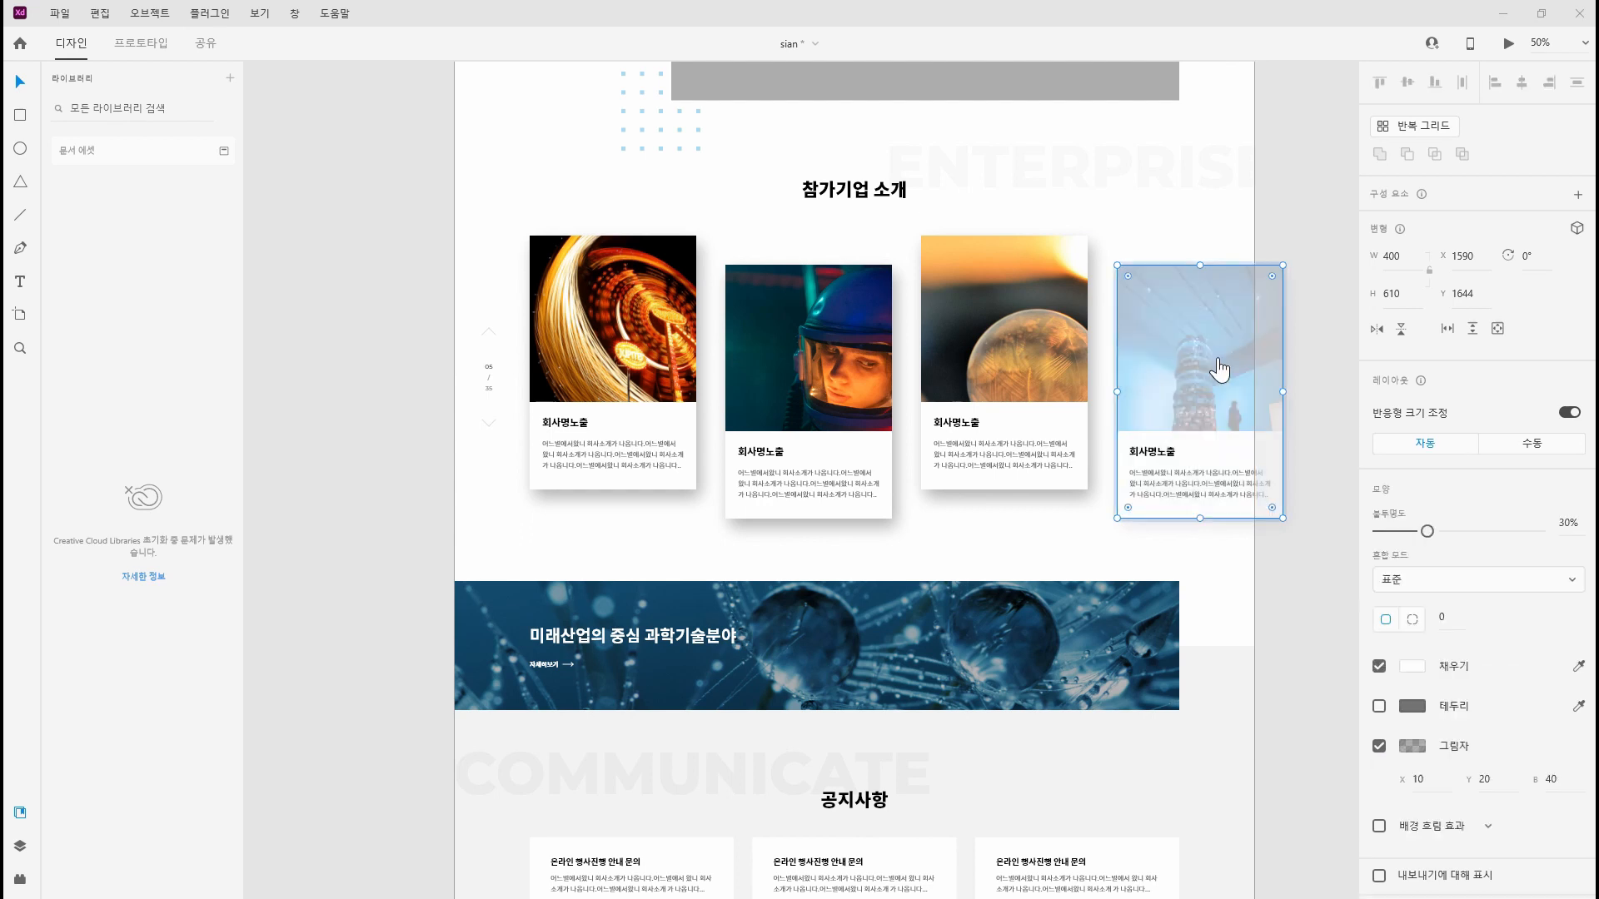
{"action": "double_click", "coordinate": [1199, 353]}
{"action": "left_click_drag", "start_coordinate": [1426, 530], "coordinate": [1540, 531]}
Enlarge the blue tower picture within the fourth company card's image frame
{"action": "scroll", "coordinate": [1329, 666], "scroll_direction": "up", "scroll_amount": 4}
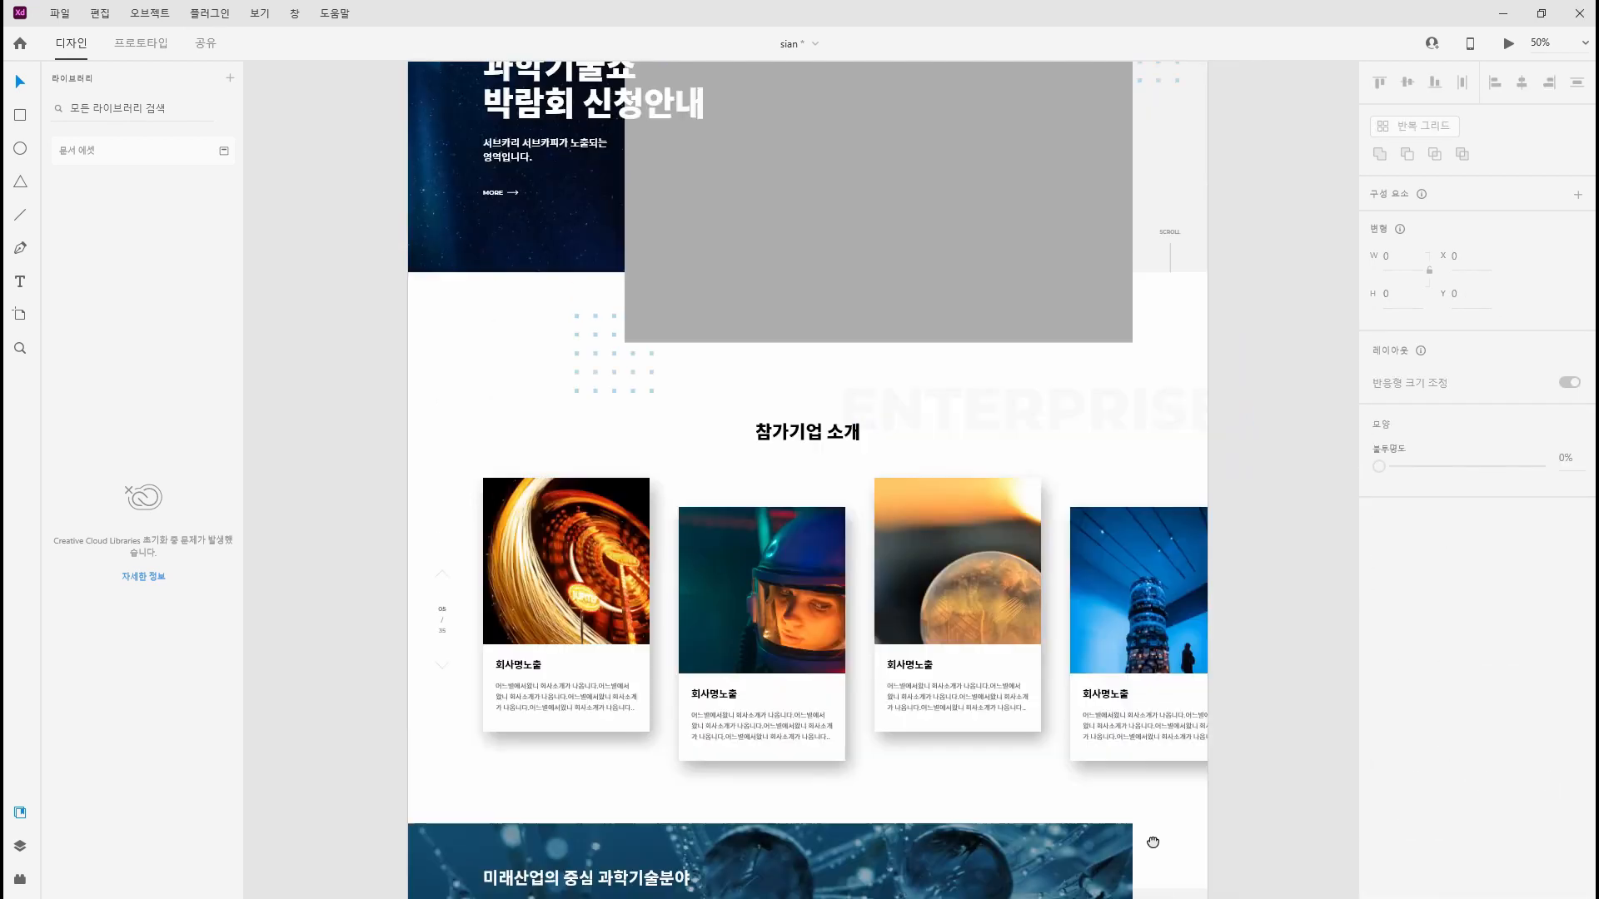
{"action": "scroll", "coordinate": [1131, 688], "scroll_direction": "right", "scroll_amount": 1}
{"action": "double_click", "coordinate": [1137, 672]}
{"action": "left_click_drag", "start_coordinate": [1210, 600], "coordinate": [1249, 543]}
{"action": "left_click", "coordinate": [1322, 362]}
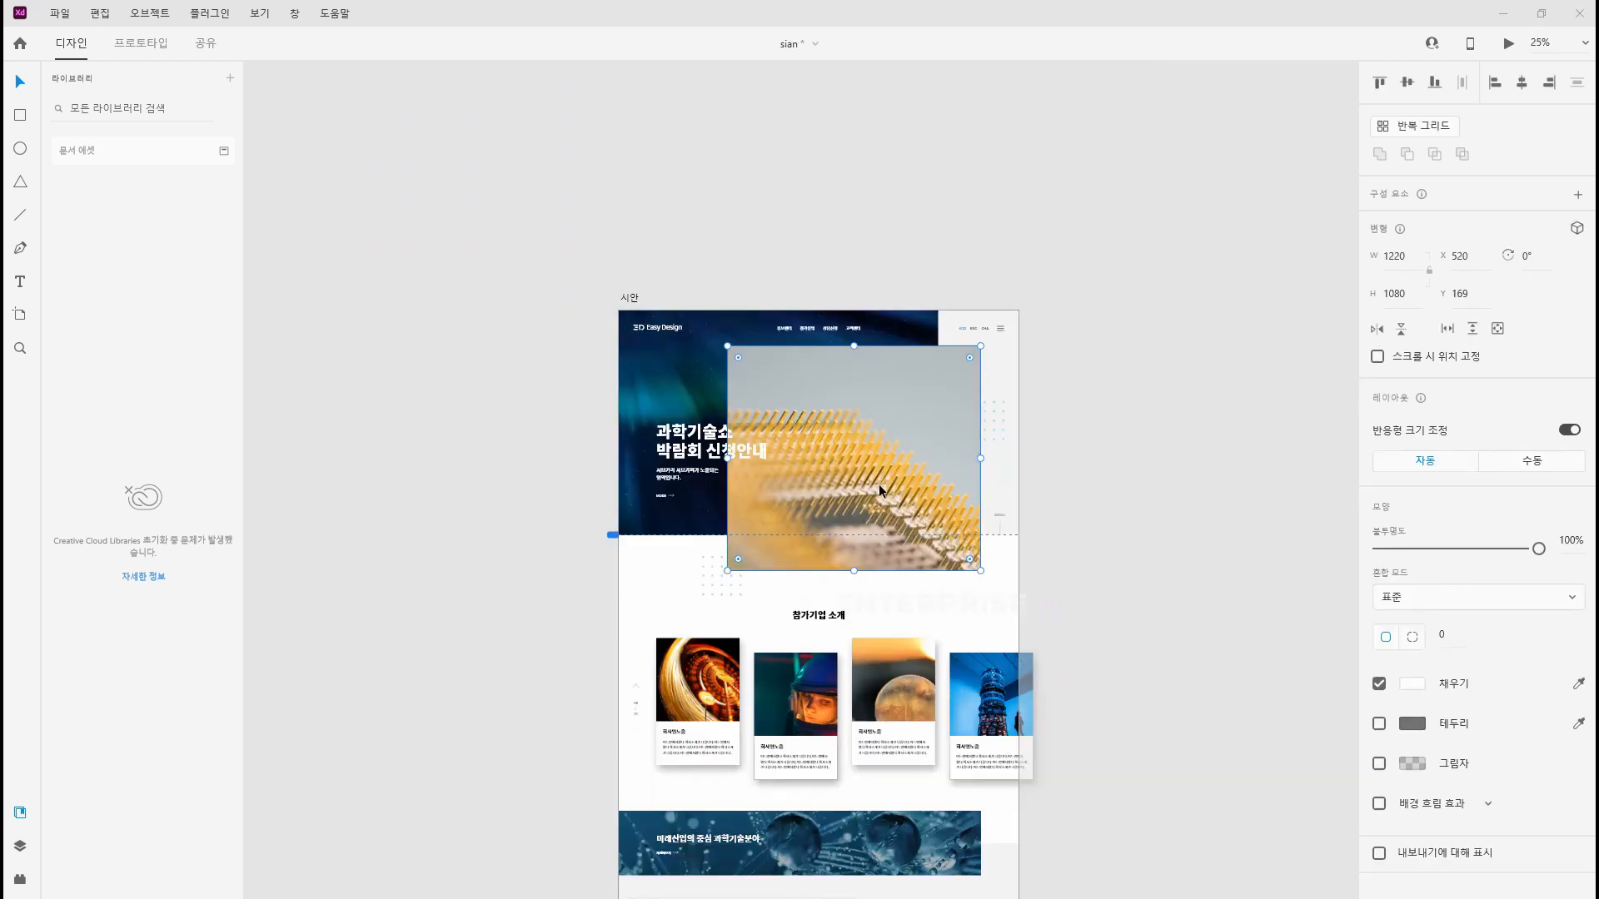
Enlarge the golden-pin picture within the large hero frame and shift it slightly up
{"action": "double_click", "coordinate": [880, 486]}
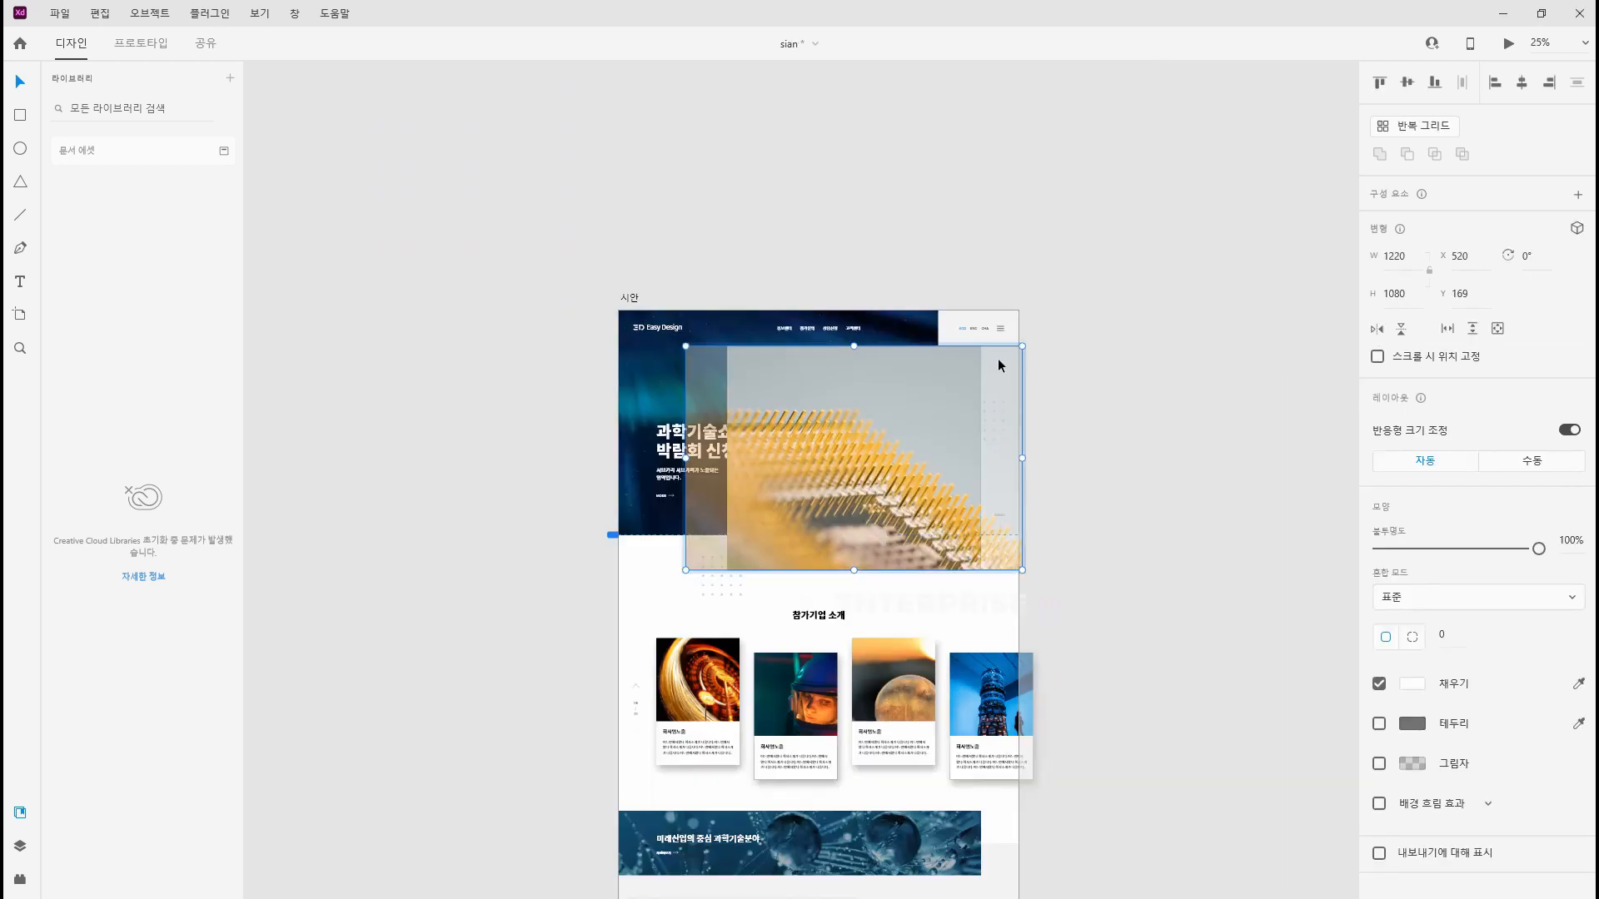
{"action": "left_click_drag", "start_coordinate": [1021, 347], "coordinate": [1076, 303]}
{"action": "left_click", "coordinate": [1216, 391]}
{"action": "double_click", "coordinate": [891, 487]}
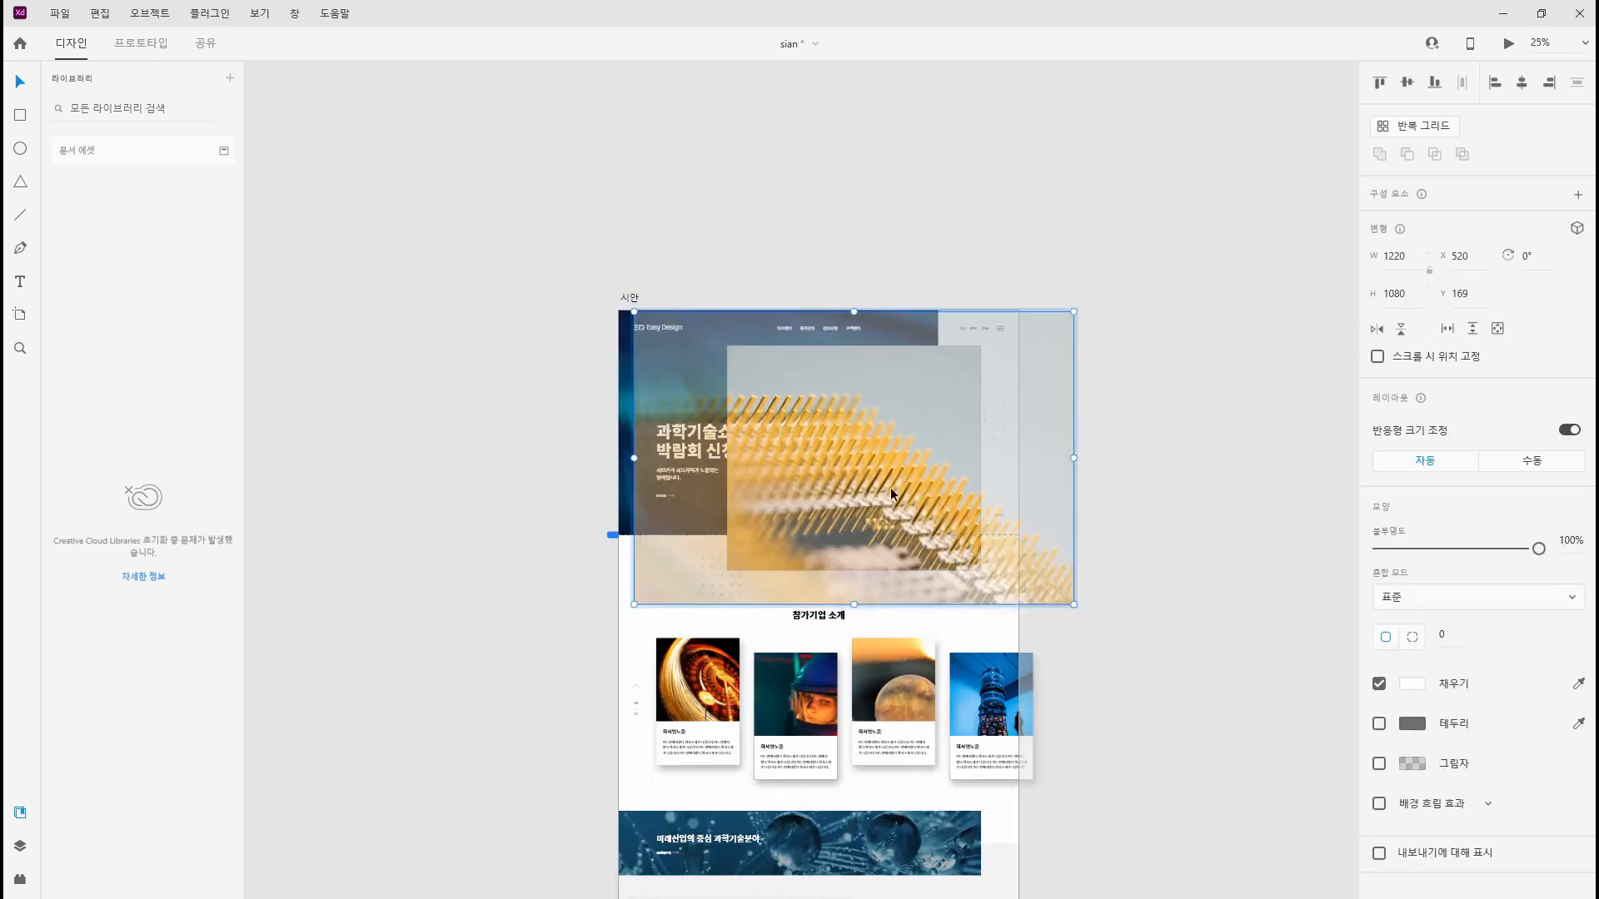
{"action": "left_click_drag", "start_coordinate": [891, 487], "coordinate": [887, 476]}
{"action": "left_click", "coordinate": [1190, 490]}
Draw a rectangle over the golden-pin hero picture and set its size to 1220 × 1080
{"action": "key", "text": "ctrl+plus"}
{"action": "key", "text": "ctrl+plus"}
{"action": "left_click", "coordinate": [977, 390]}
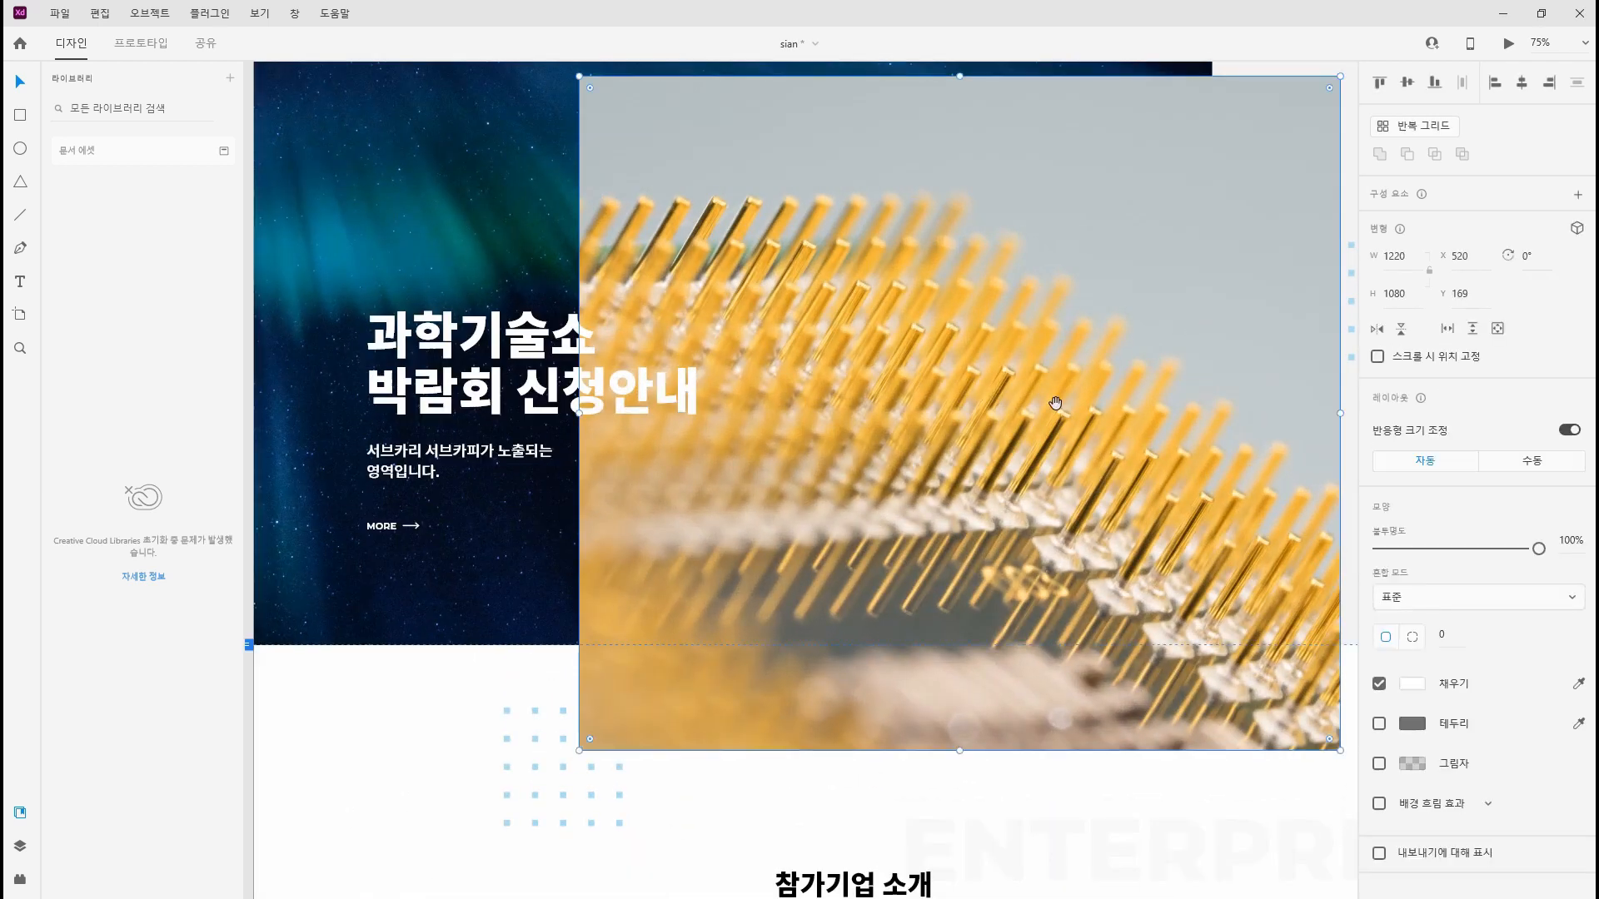
{"action": "left_click_drag", "start_coordinate": [1106, 419], "coordinate": [1017, 448]}
{"action": "key", "text": "r"}
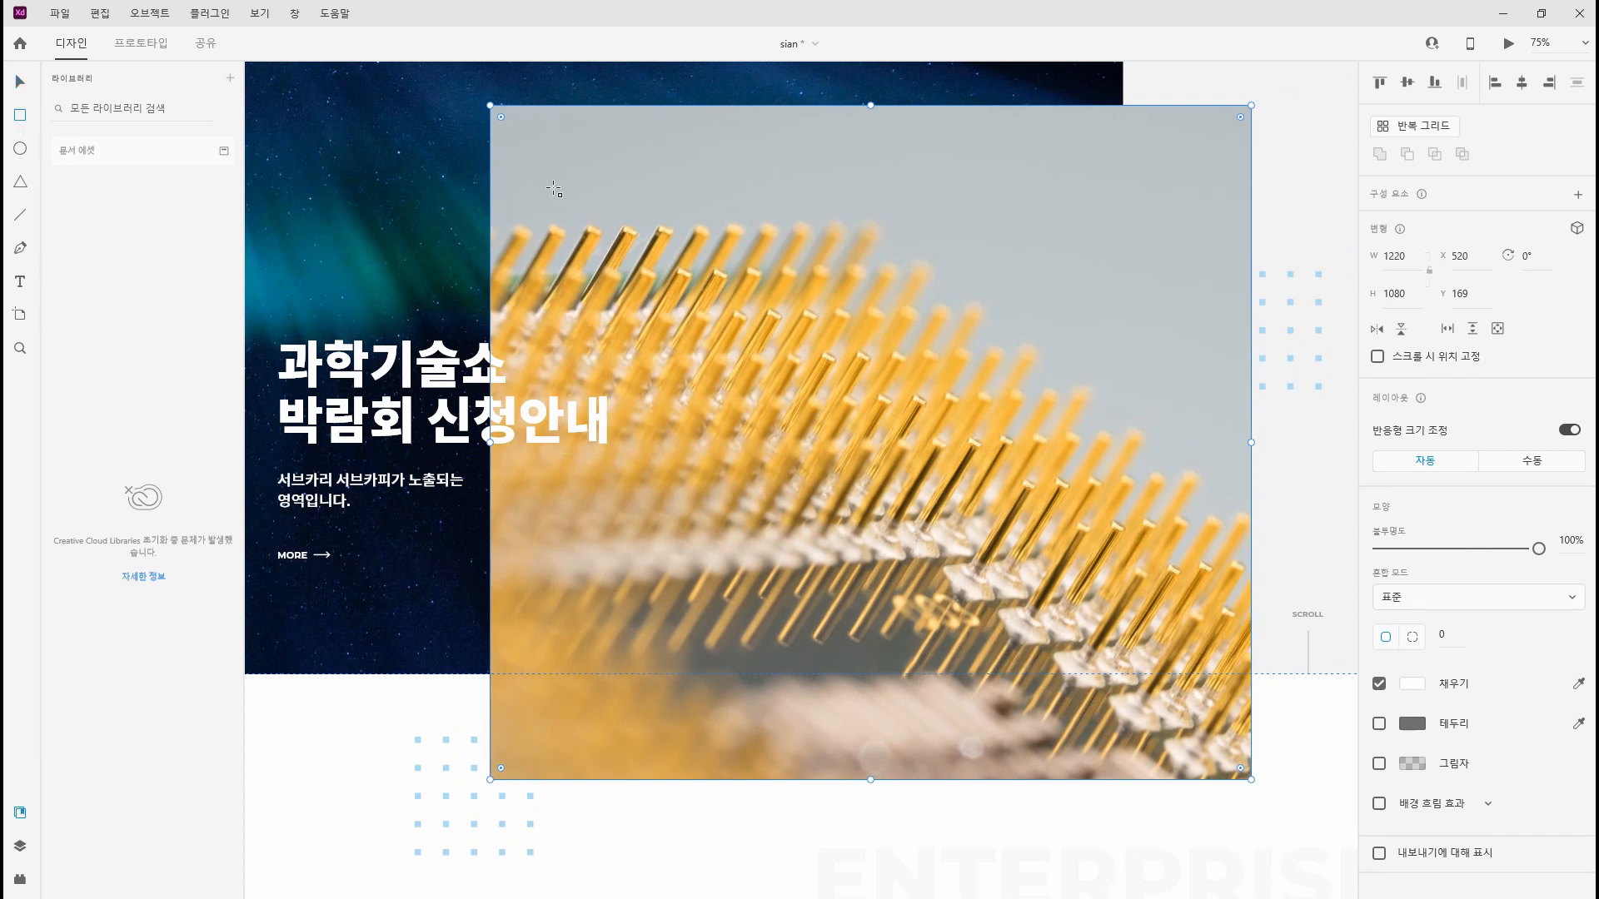
{"action": "mouse_move", "coordinate": [481, 106]}
{"action": "left_mouse_down"}
{"action": "mouse_move", "coordinate": [1028, 700]}
{"action": "mouse_move", "coordinate": [1087, 796]}
{"action": "left_mouse_up"}
{"action": "type", "text": "1220"}
{"action": "key", "text": "Tab"}
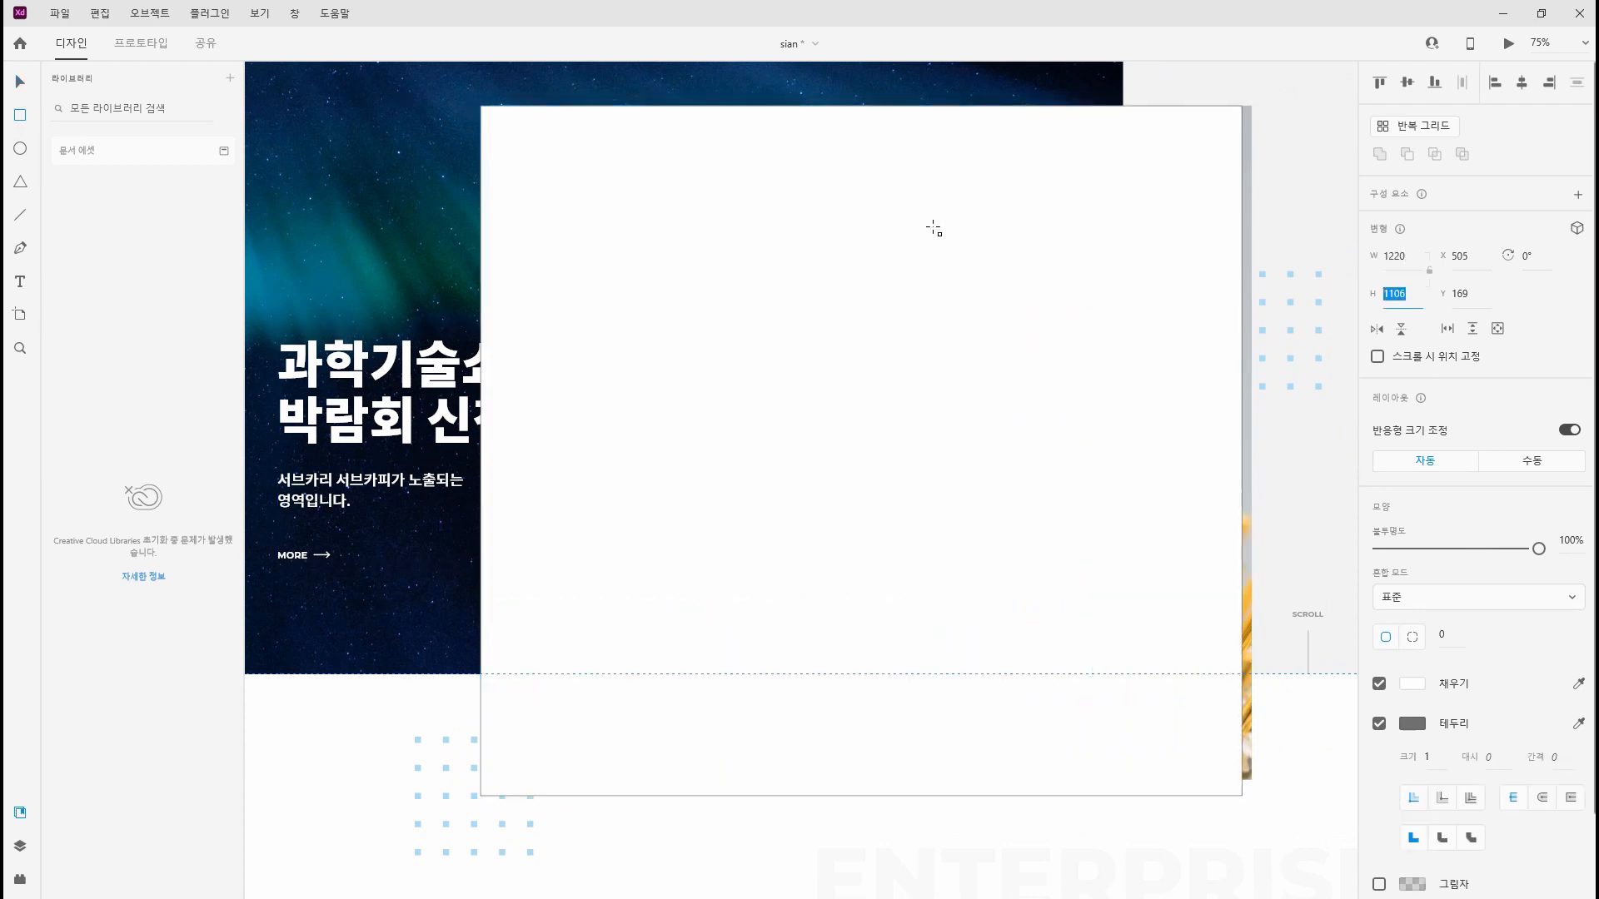
{"action": "type", "text": "1080"}
{"action": "key", "text": "Return"}
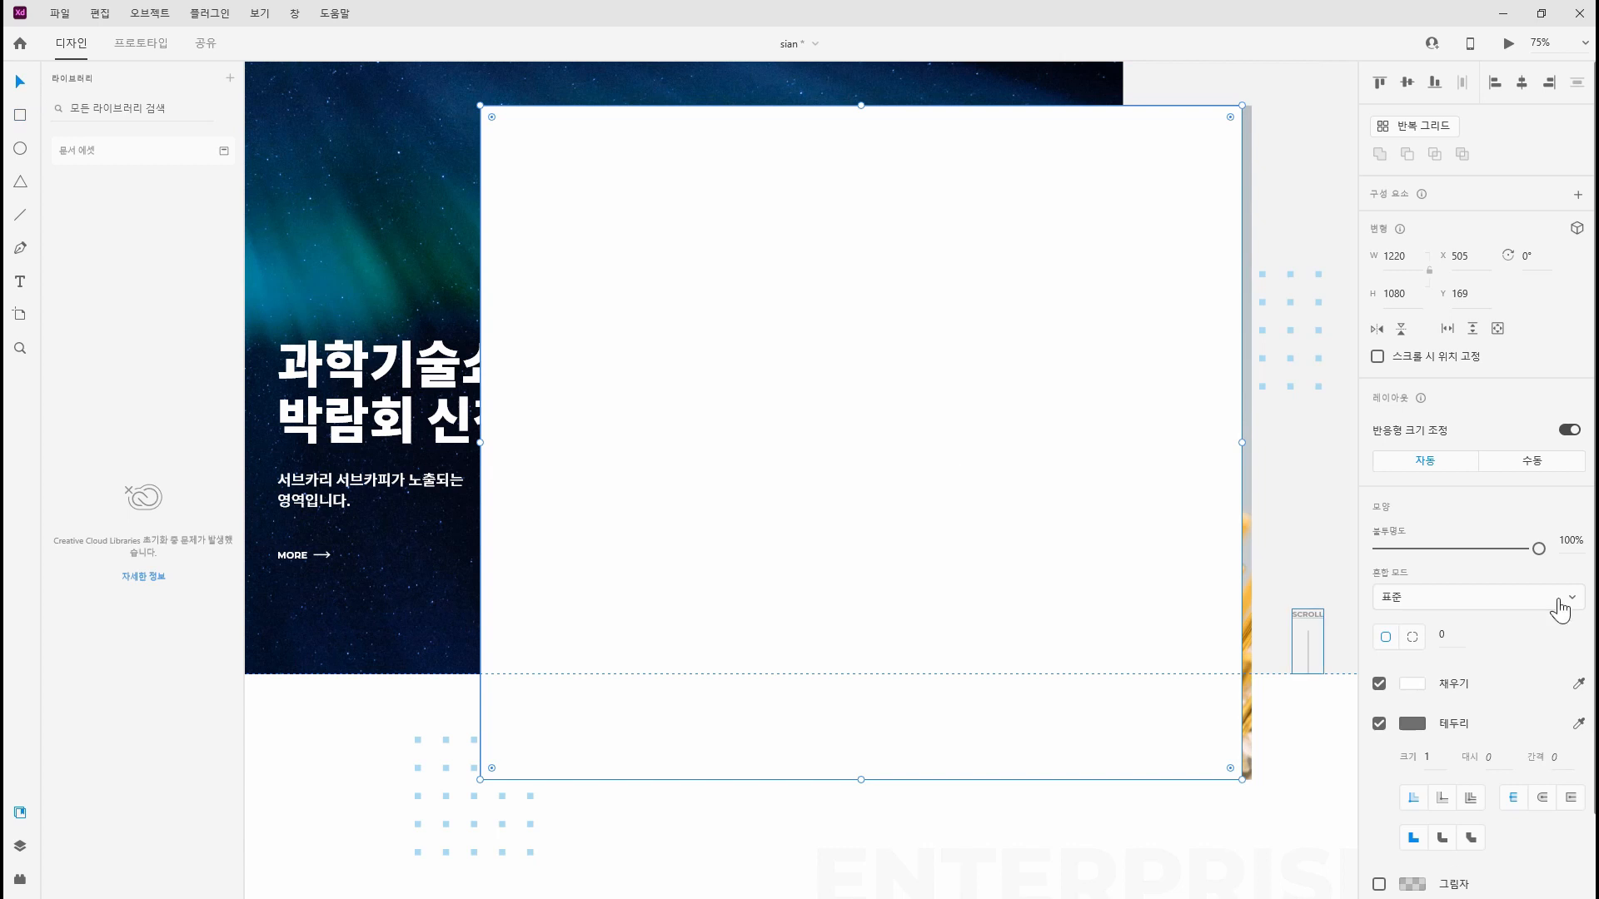
Turn the rectangle into a borderless overlay filled with 000000 and align it over the hero picture at X 520
{"action": "left_click", "coordinate": [1412, 684]}
{"action": "type", "text": "000000"}
{"action": "key", "text": "Return"}
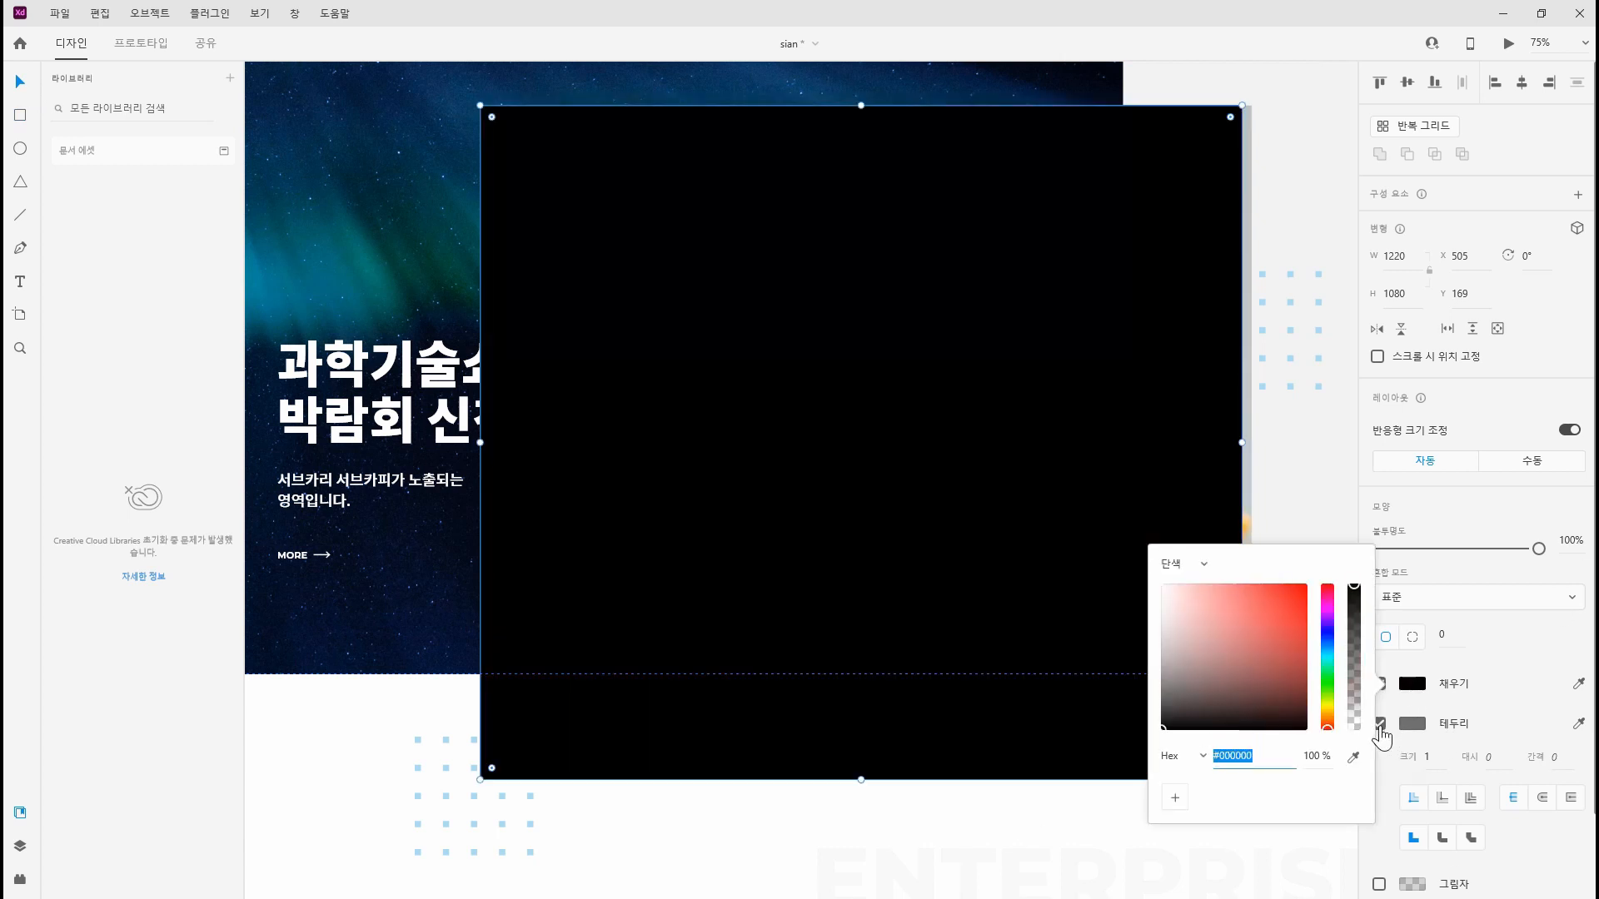
{"action": "key", "text": "Escape"}
{"action": "left_click", "coordinate": [1379, 724]}
{"action": "left_click_drag", "start_coordinate": [1035, 482], "coordinate": [1044, 482]}
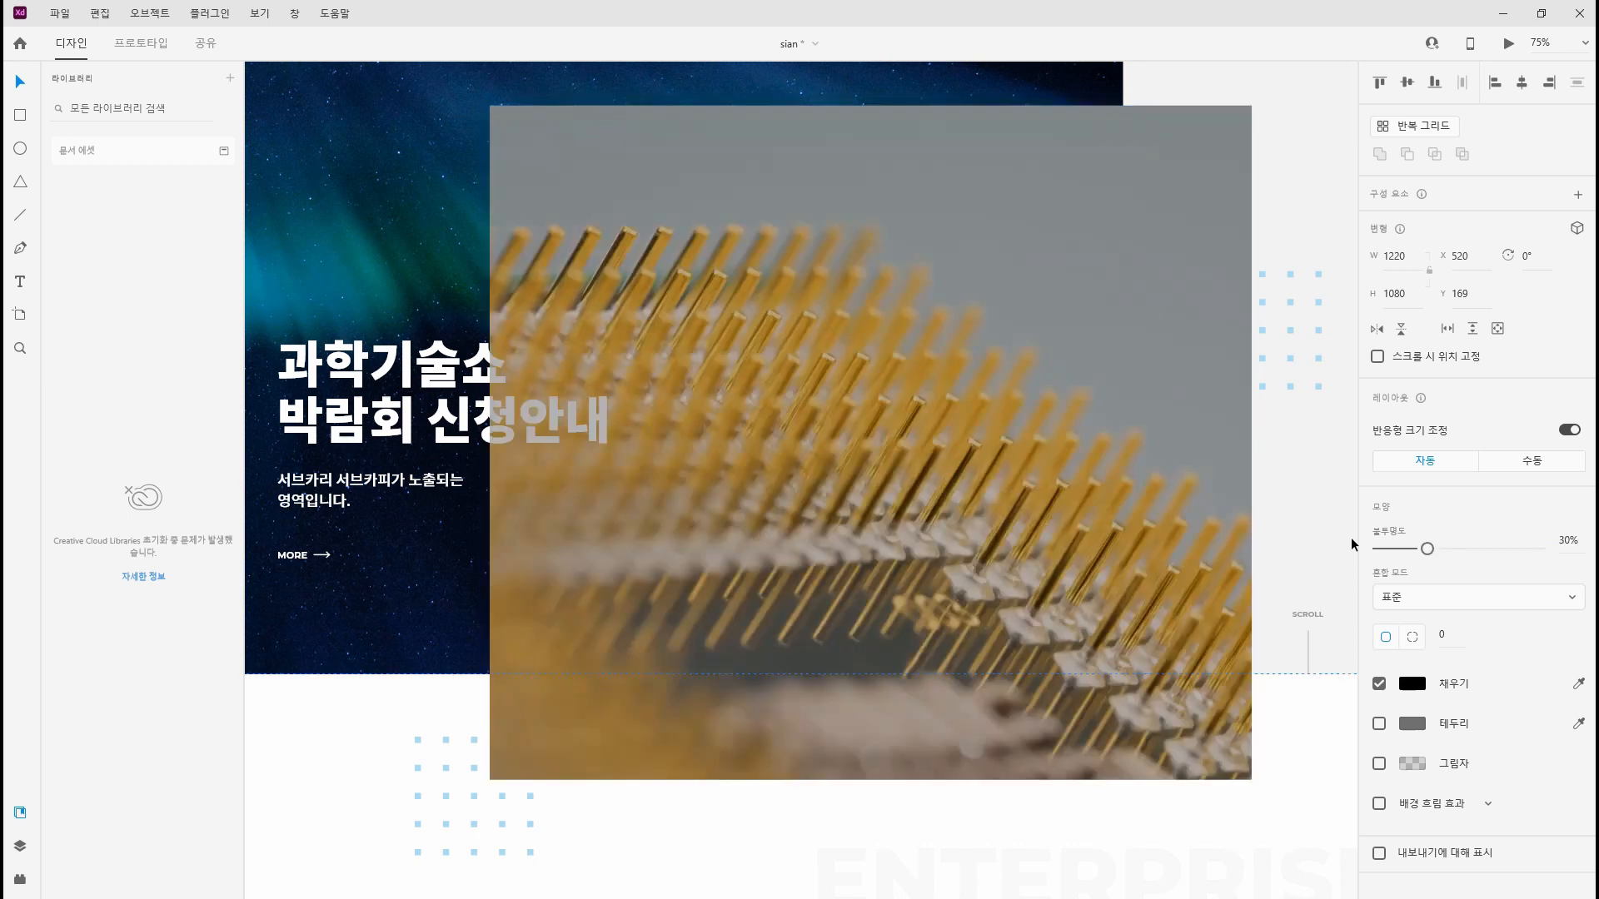
Bring the hero text in front of the black overlay and set the overlay's opacity to 20%
{"action": "left_click", "coordinate": [354, 364]}
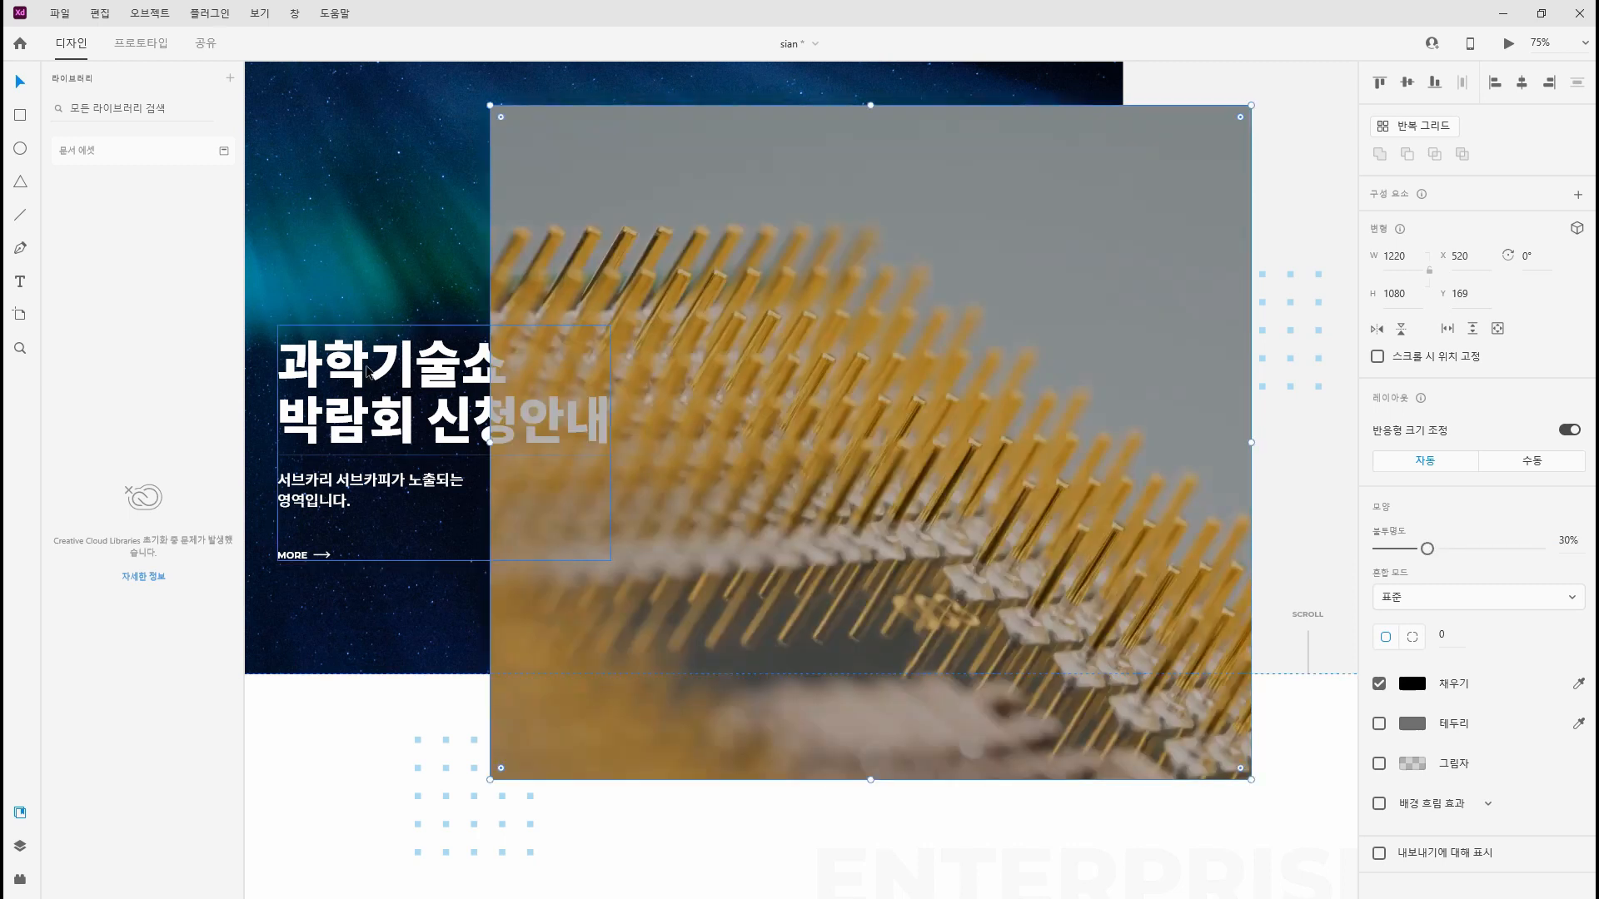
{"action": "left_click", "coordinate": [833, 406]}
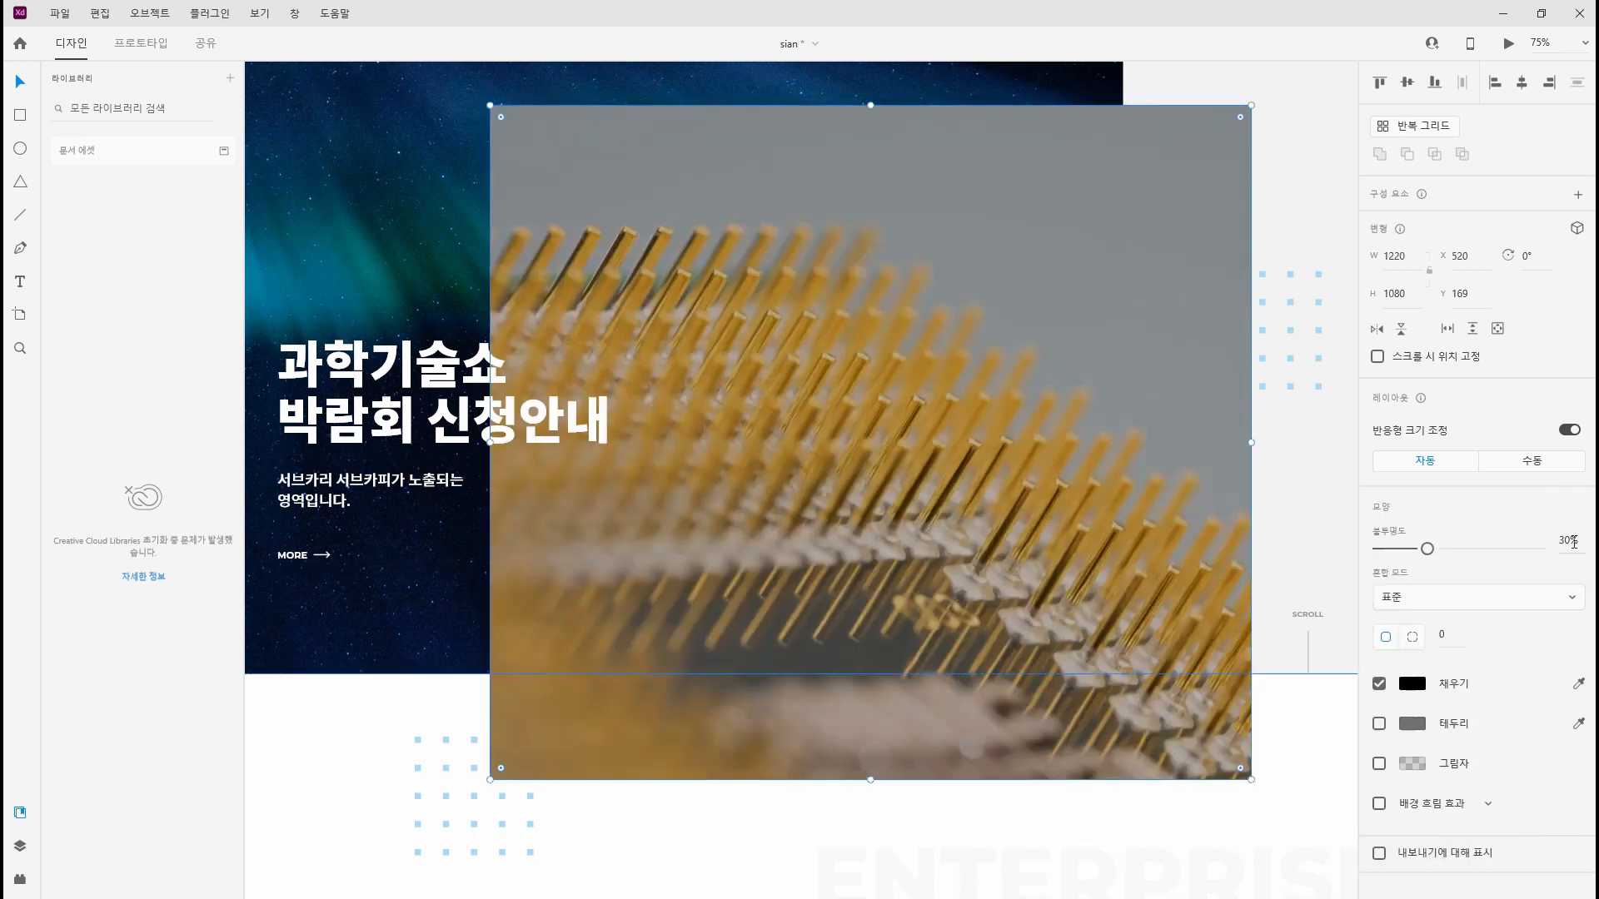
{"action": "left_click", "coordinate": [1574, 542]}
{"action": "type", "text": "20"}
{"action": "key", "text": "Return"}
{"action": "key", "text": "ctrl+minus"}
{"action": "key", "text": "ctrl+minus"}
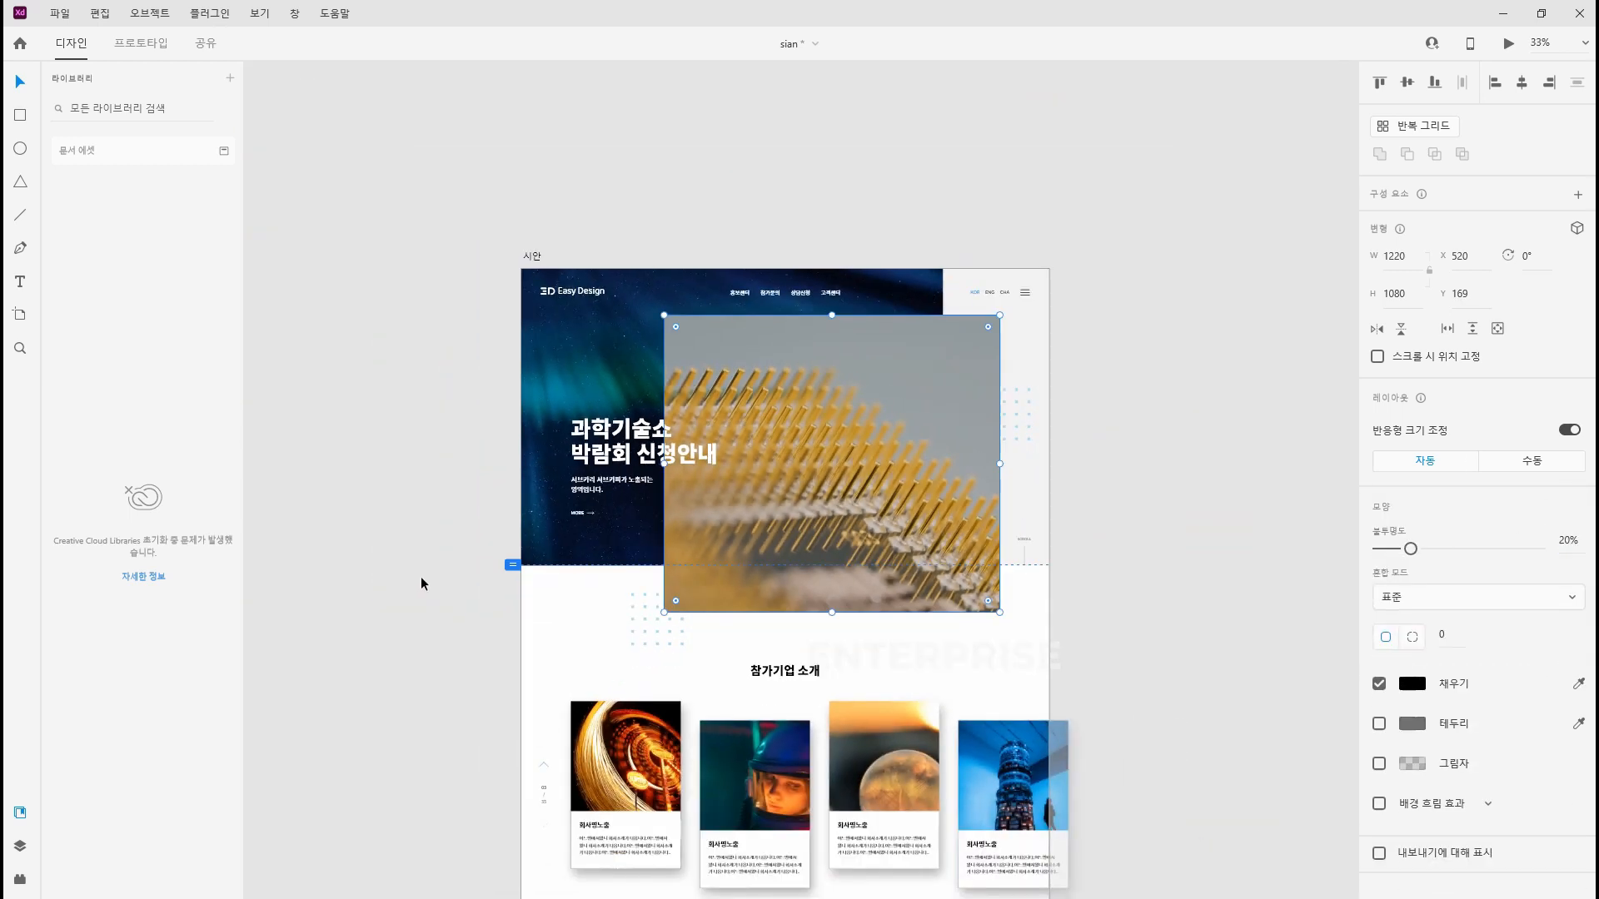
{"action": "left_click", "coordinate": [422, 578]}
Replace the hero's background picture with the blue network picture and enlarge it within the frame
{"action": "left_click_drag", "start_coordinate": [293, 678], "coordinate": [353, 662]}
{"action": "left_click", "coordinate": [623, 325]}
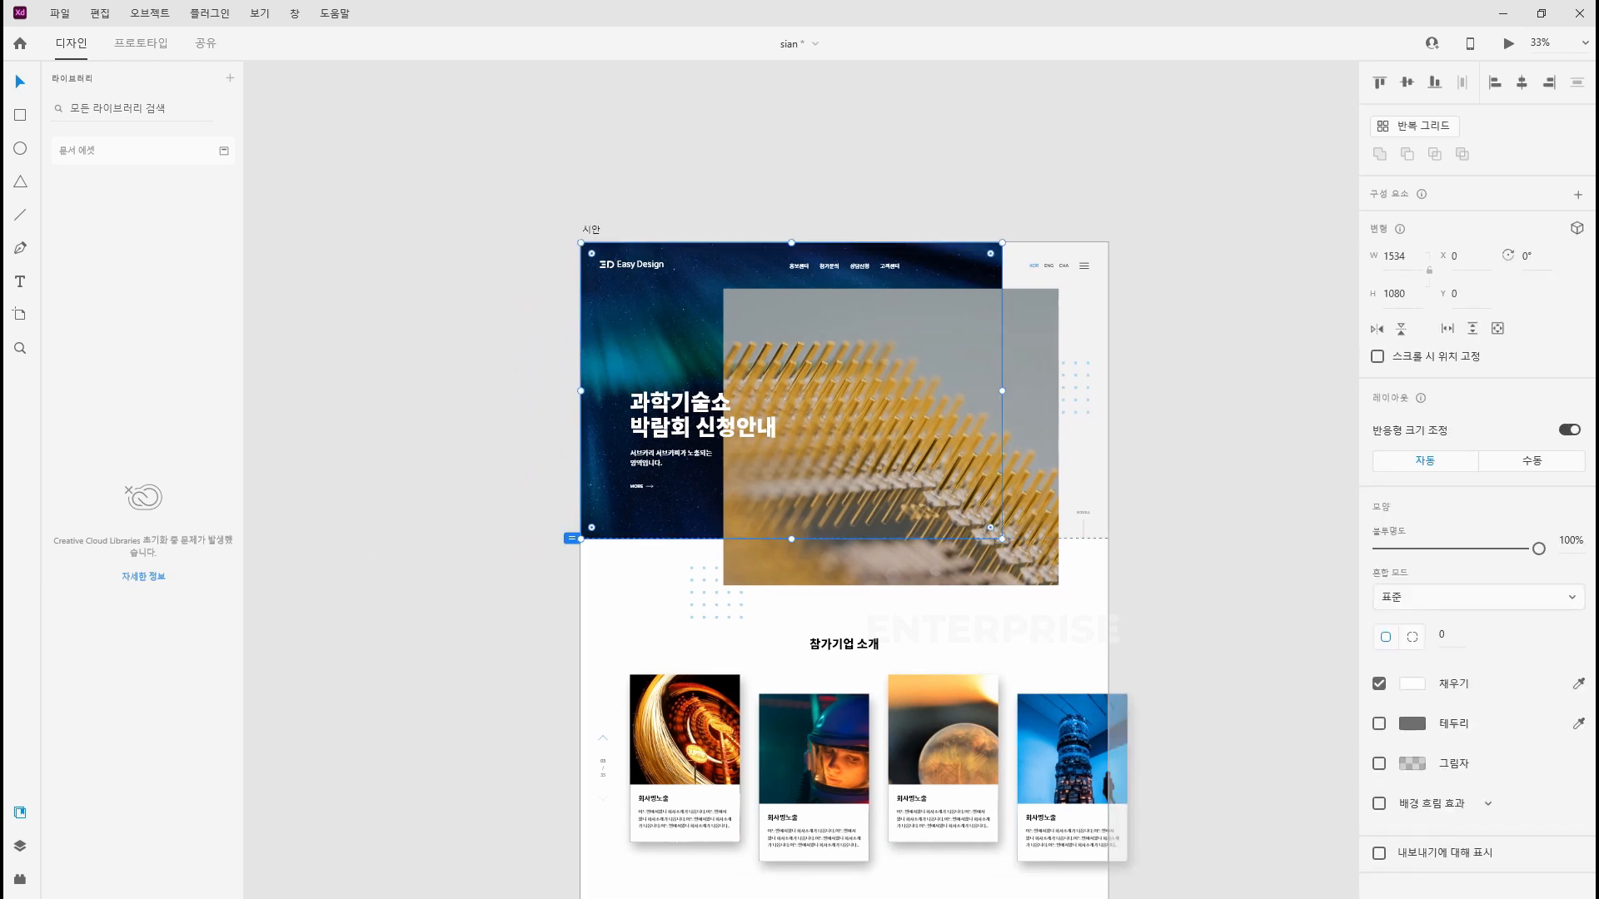
{"action": "left_click_drag", "start_coordinate": [697, 236], "coordinate": [622, 295]}
{"action": "left_click", "coordinate": [403, 739]}
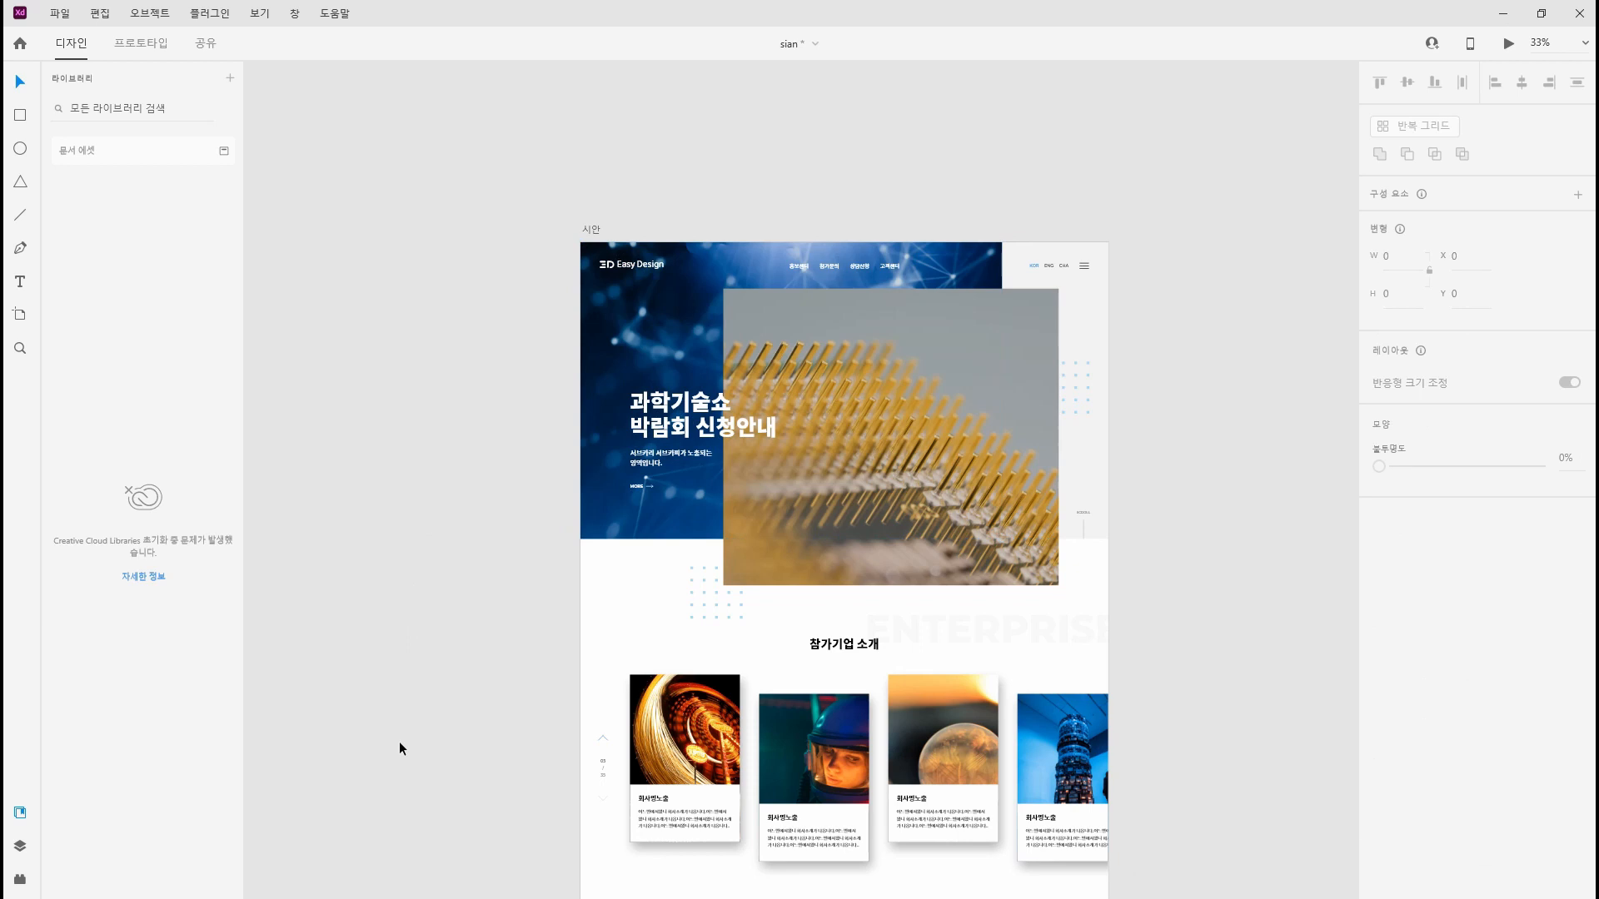
{"action": "double_click", "coordinate": [653, 320]}
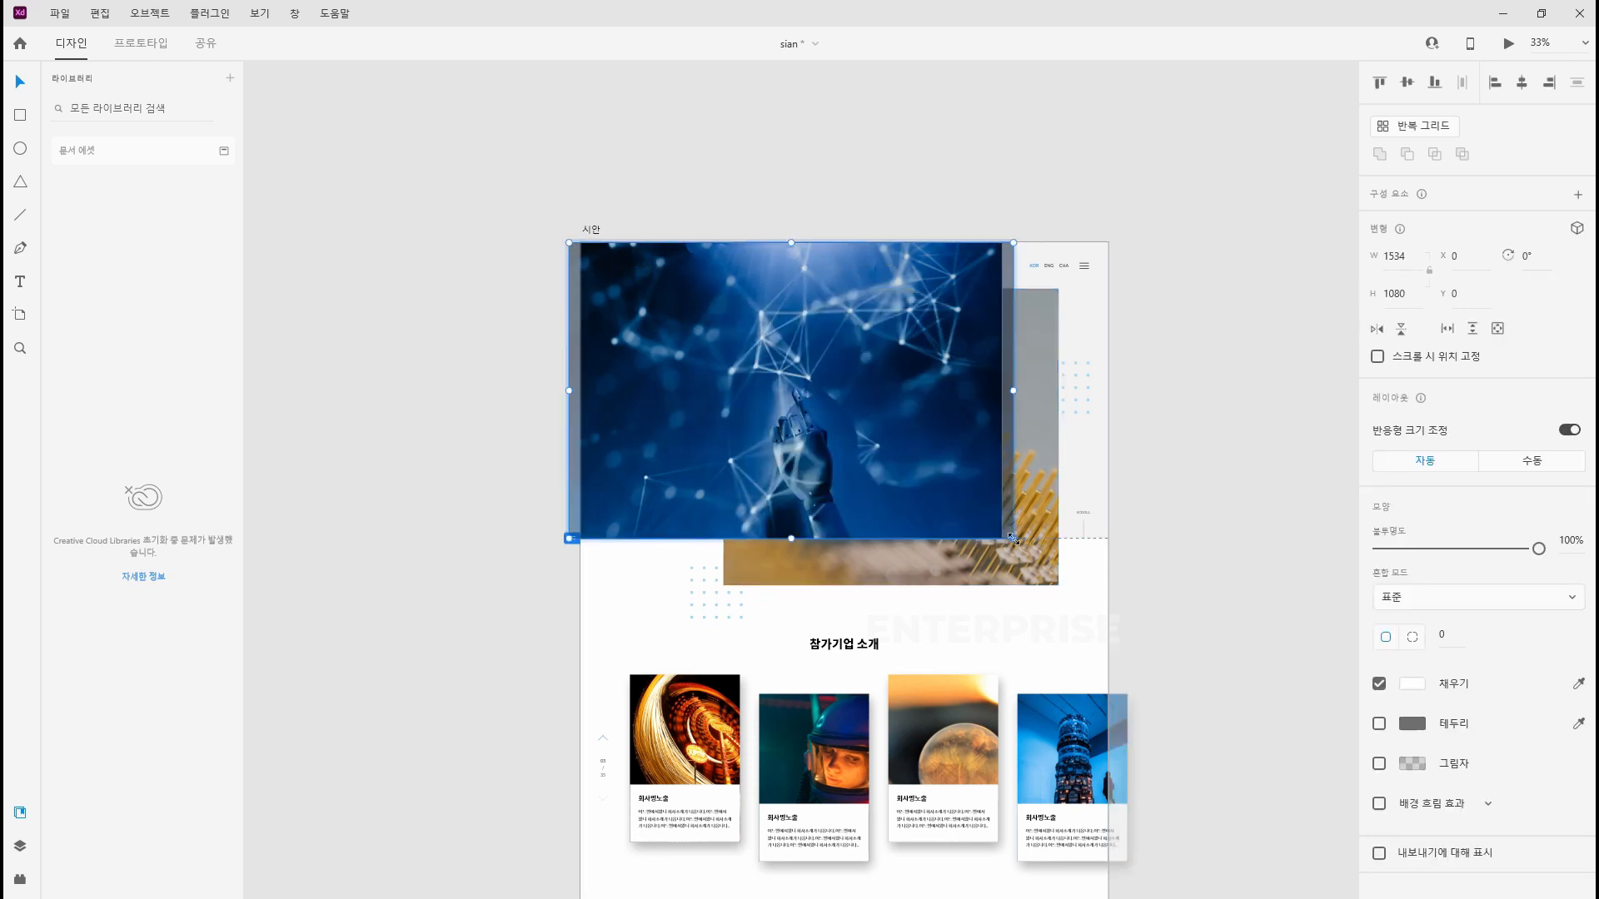
{"action": "left_click_drag", "start_coordinate": [1013, 538], "coordinate": [1075, 503]}
{"action": "left_click", "coordinate": [398, 543]}
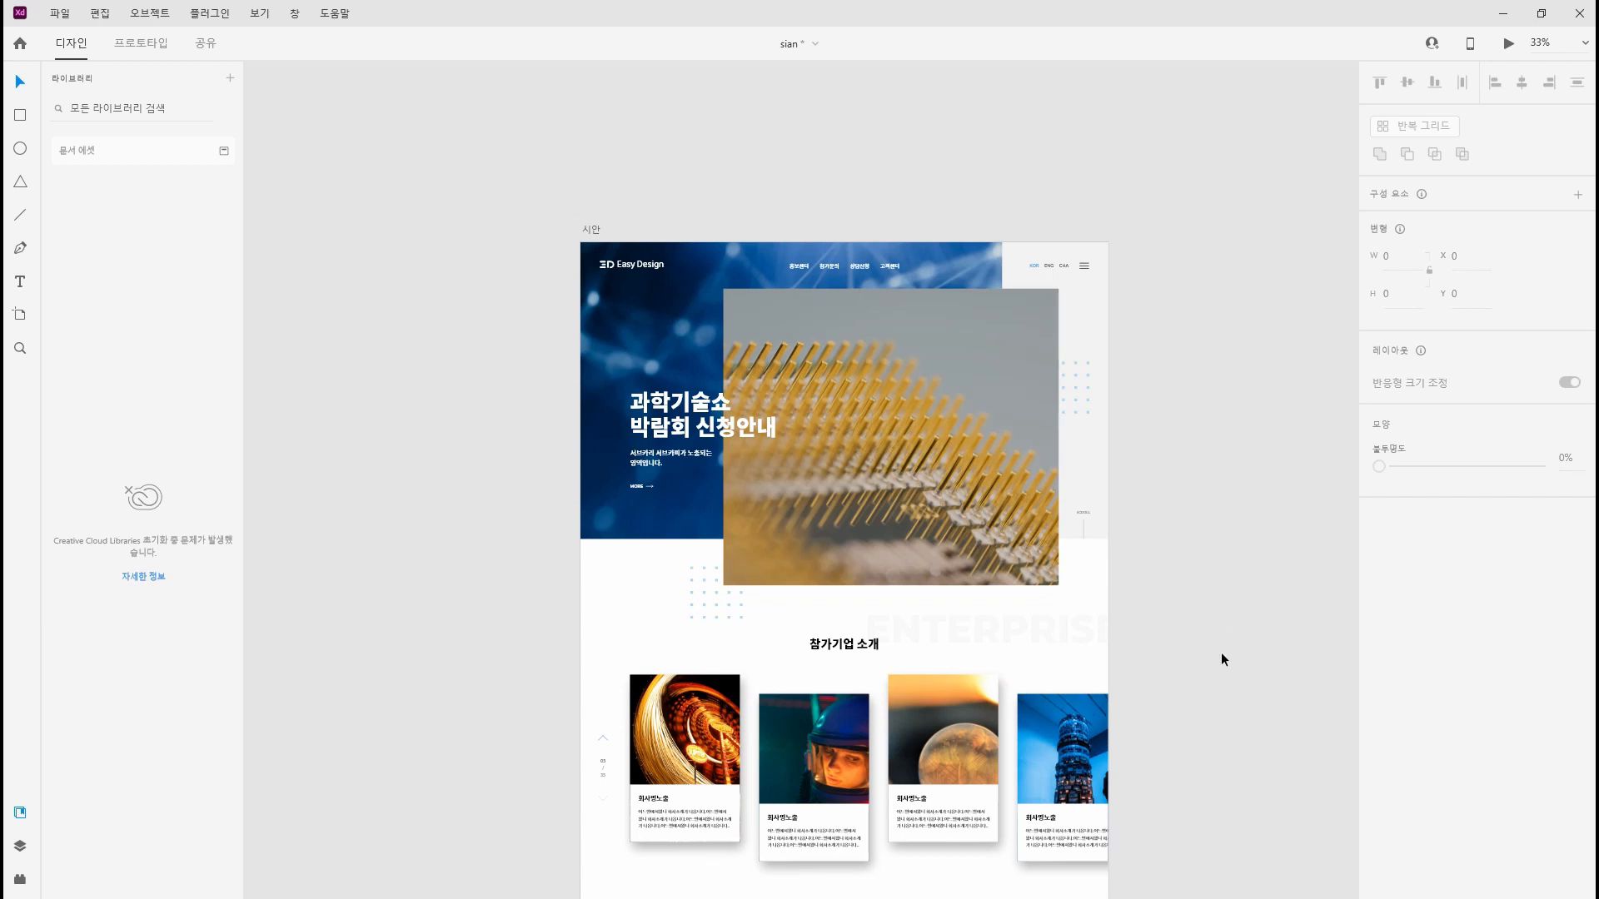
Change the fill of the overlay on the water-drop banner from black to dark blue #1E3143
{"action": "scroll", "coordinate": [1221, 652], "scroll_direction": "up", "scroll_amount": 2, "text": "ctrl"}
{"action": "scroll", "coordinate": [1143, 574], "scroll_direction": "down", "scroll_amount": 5}
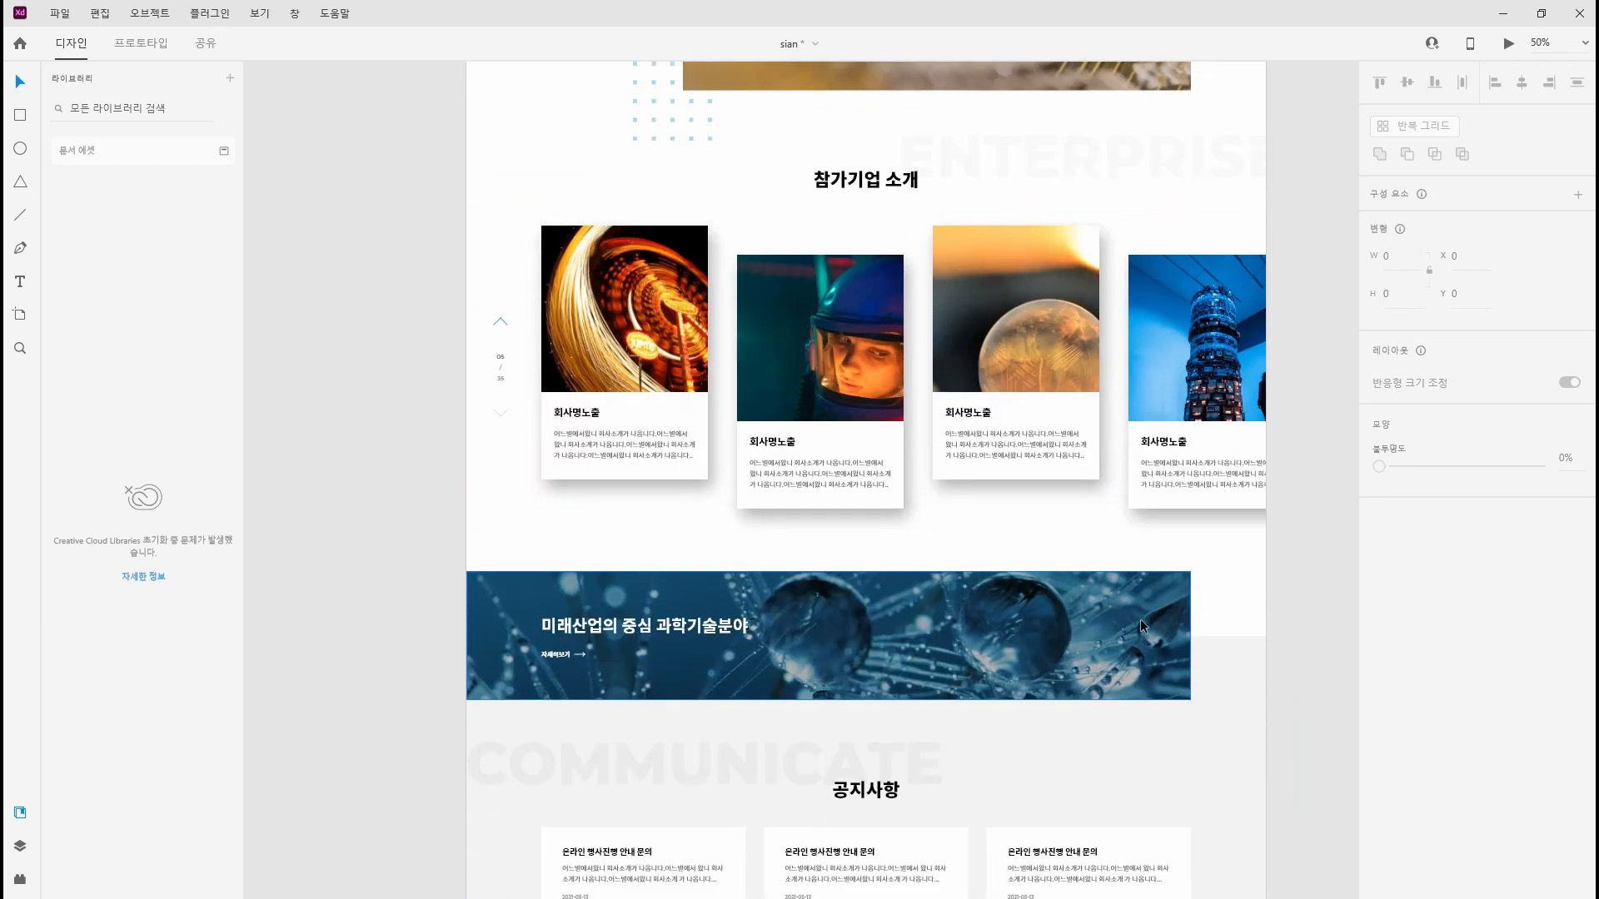
{"action": "scroll", "coordinate": [1141, 618], "scroll_direction": "down", "scroll_amount": 3}
{"action": "left_click", "coordinate": [981, 468]}
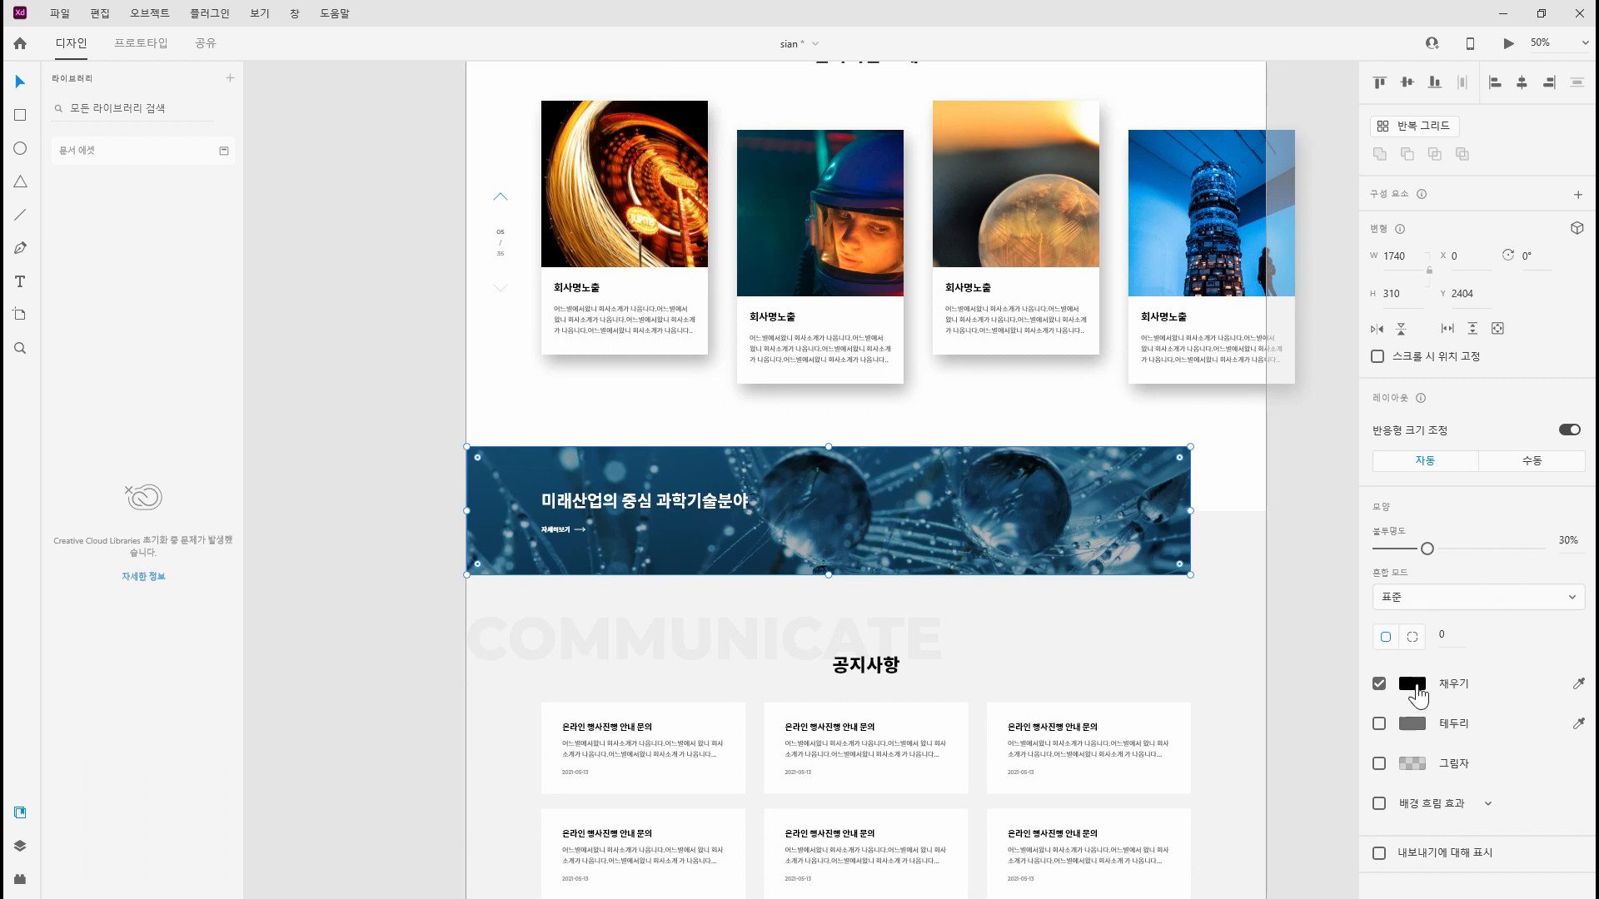
{"action": "left_click", "coordinate": [1412, 683]}
{"action": "left_click", "coordinate": [1328, 646]}
{"action": "left_click", "coordinate": [1265, 689]}
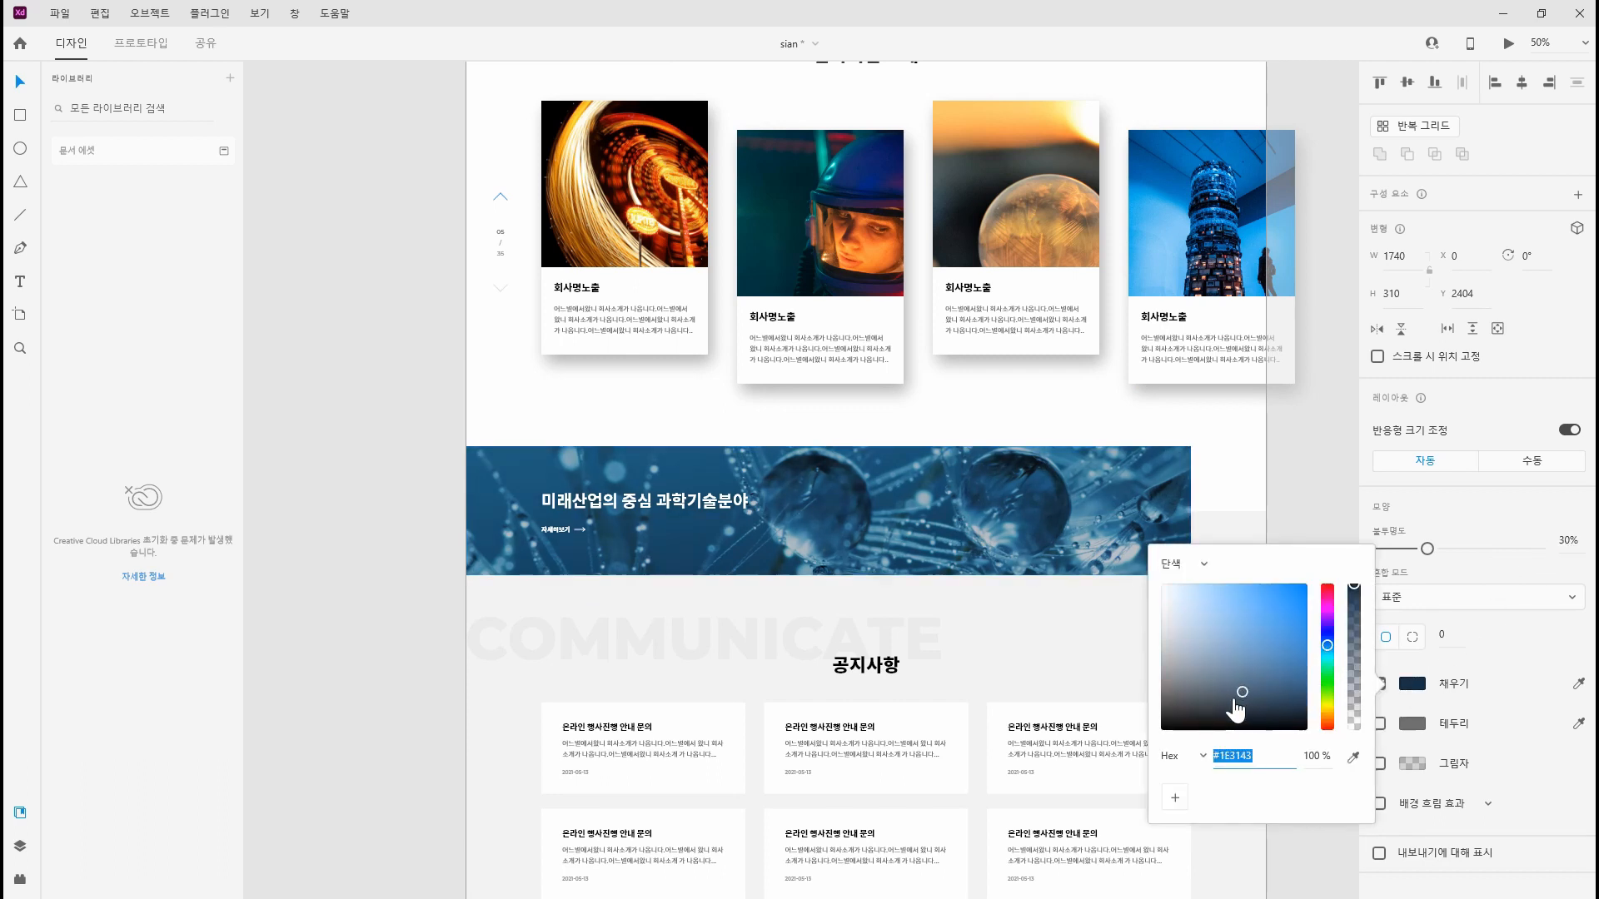
{"action": "left_click", "coordinate": [1242, 692]}
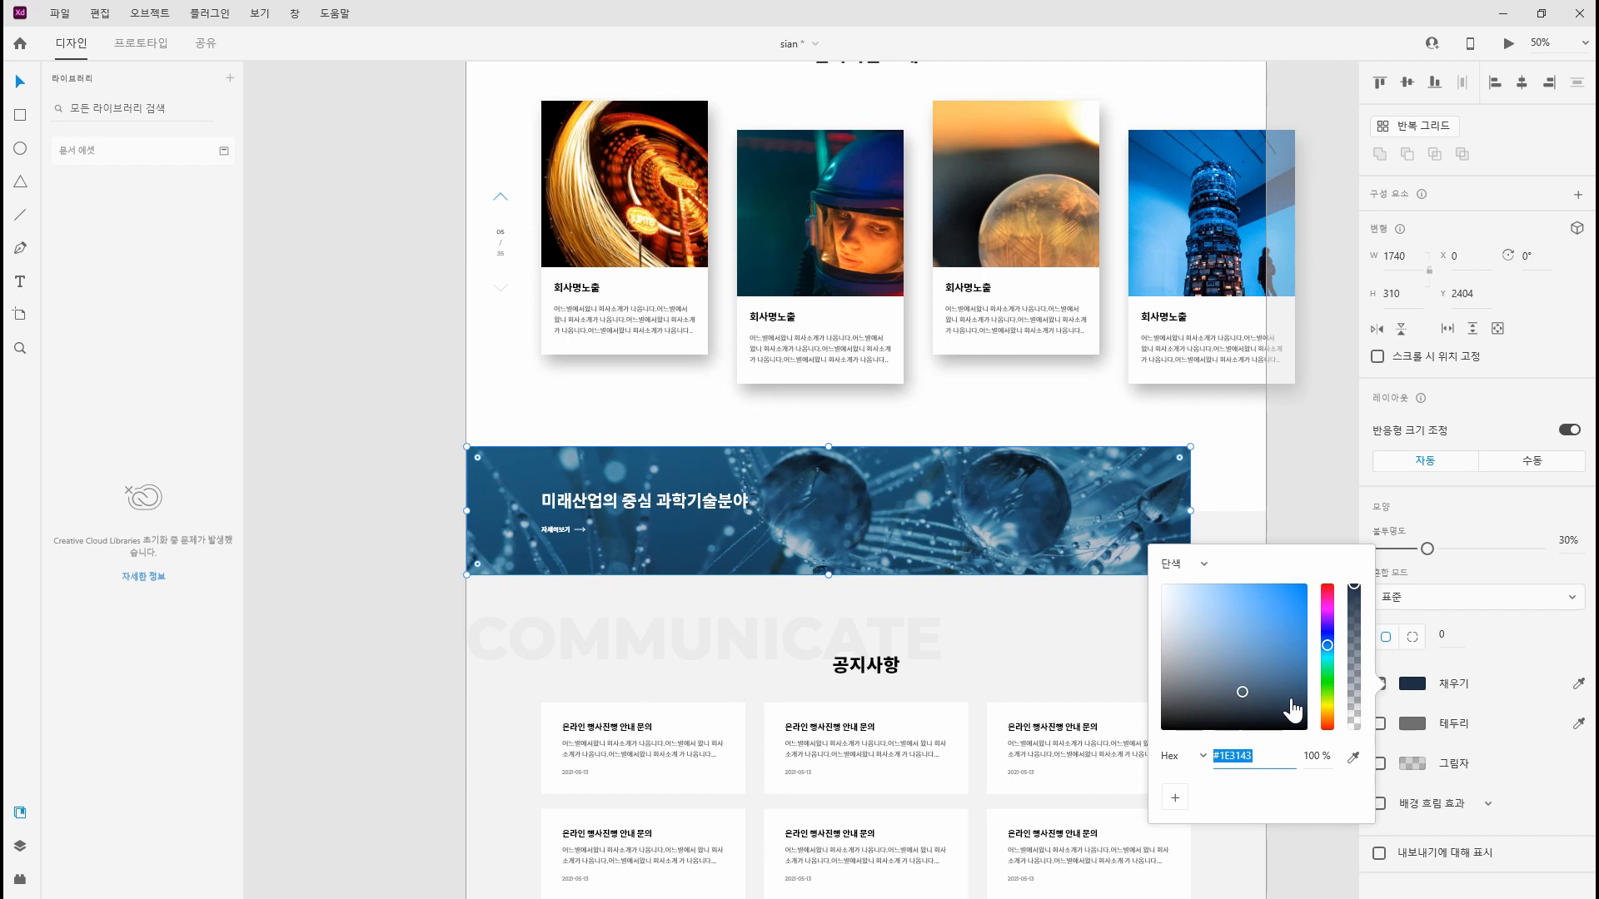
{"action": "left_click", "coordinate": [408, 556]}
Review the finished page design at full size from the hero down to the footer
{"action": "key", "text": "ctrl+0"}
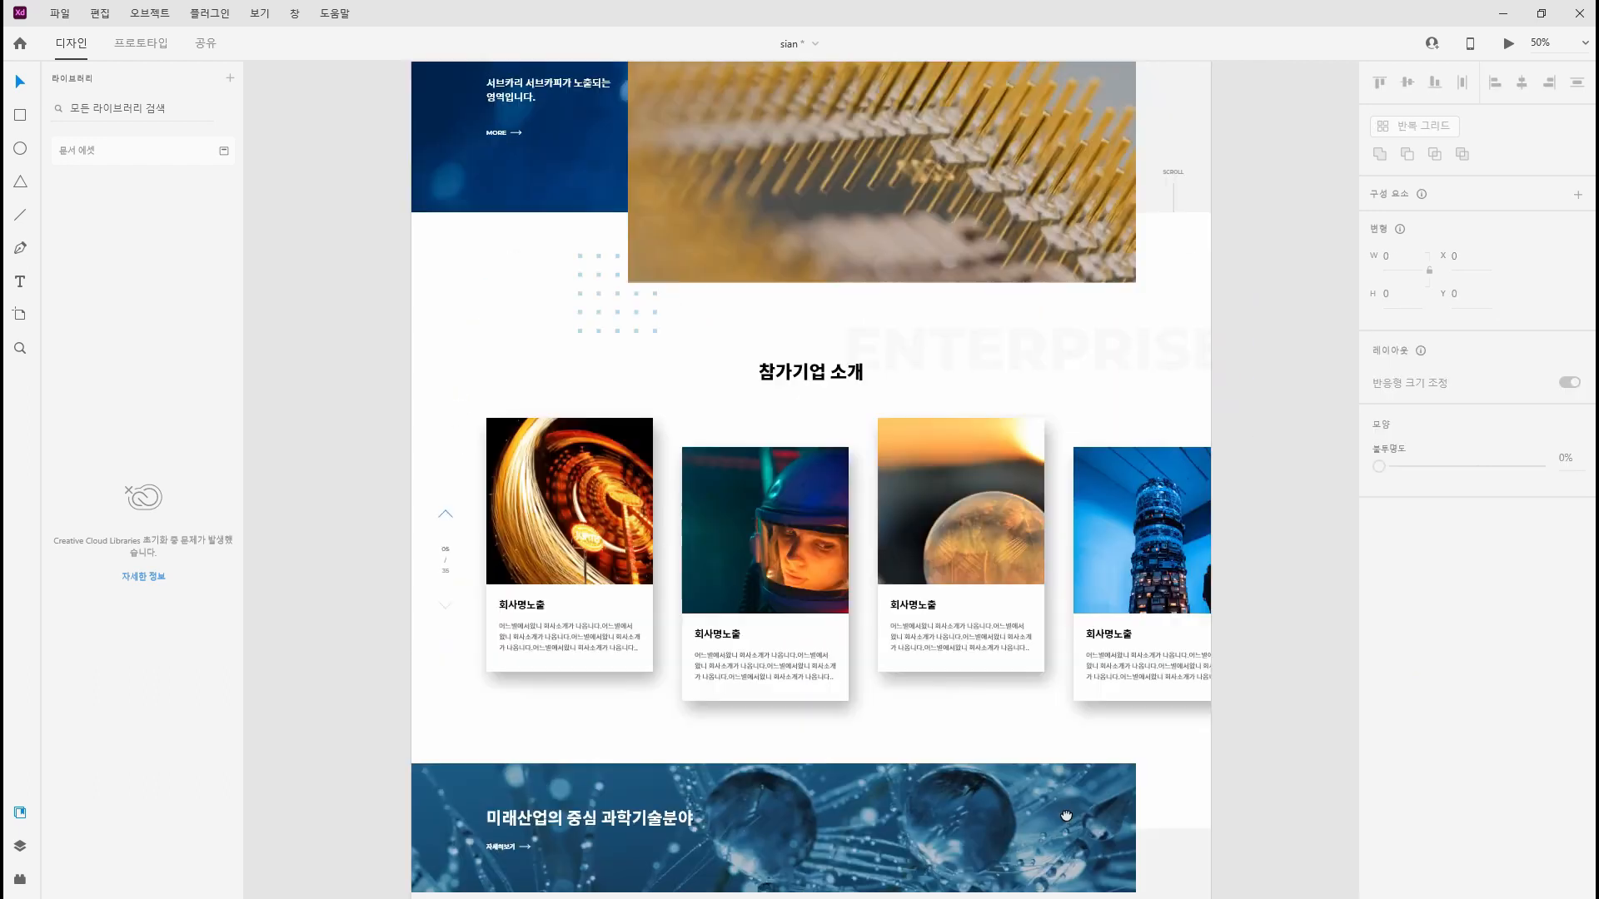
{"action": "key", "text": "ctrl+equal"}
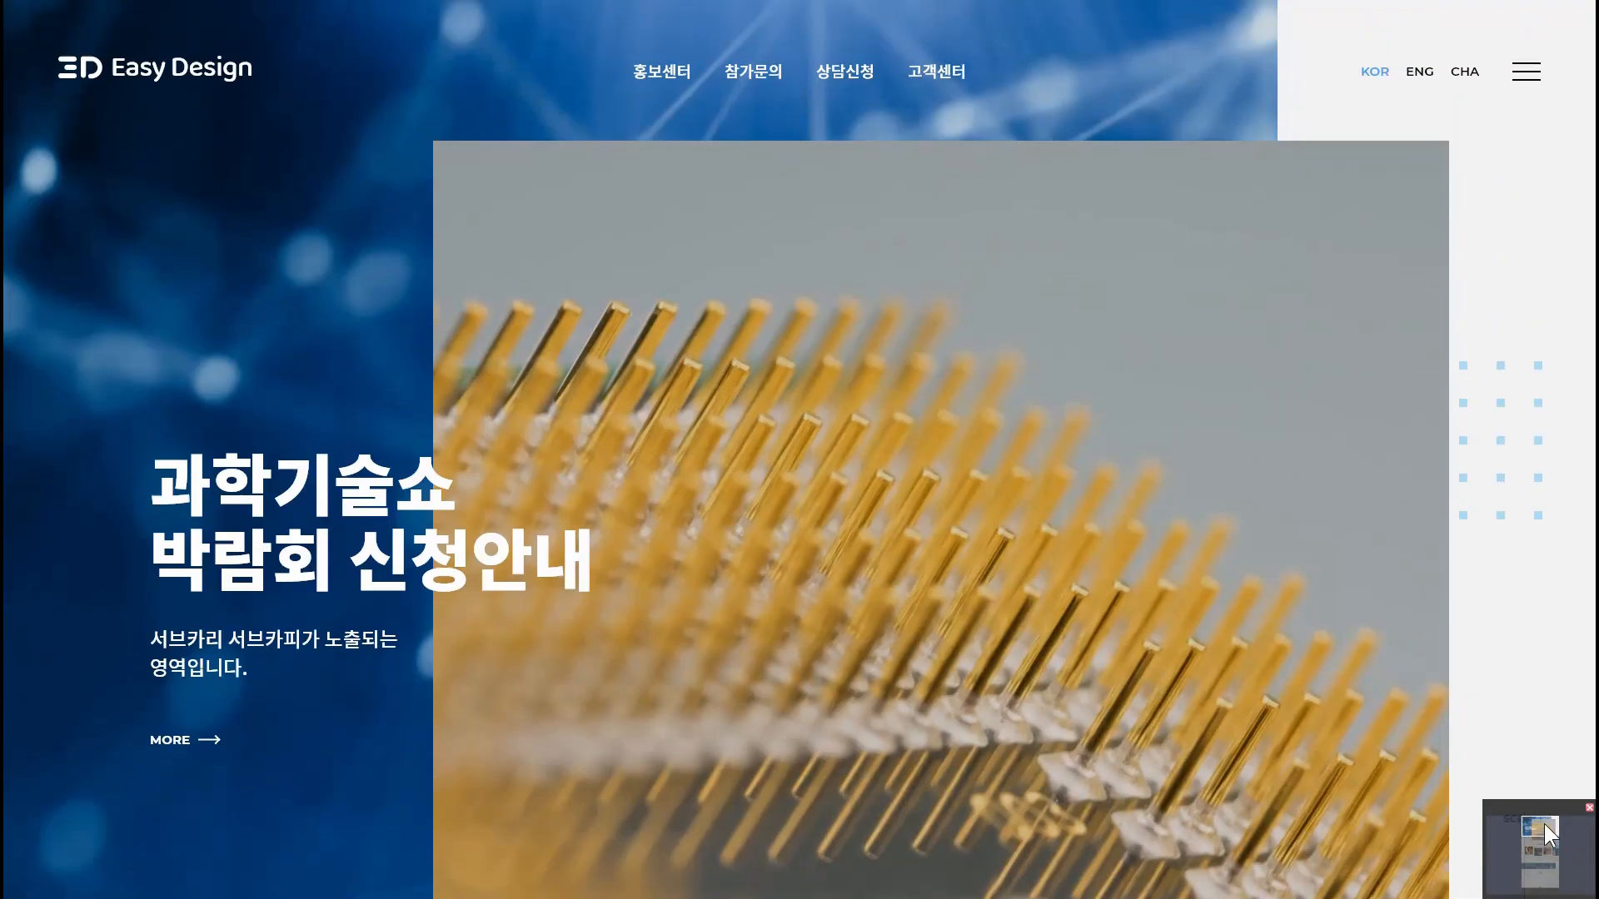
{"action": "left_click_drag", "start_coordinate": [1544, 822], "coordinate": [1541, 892]}
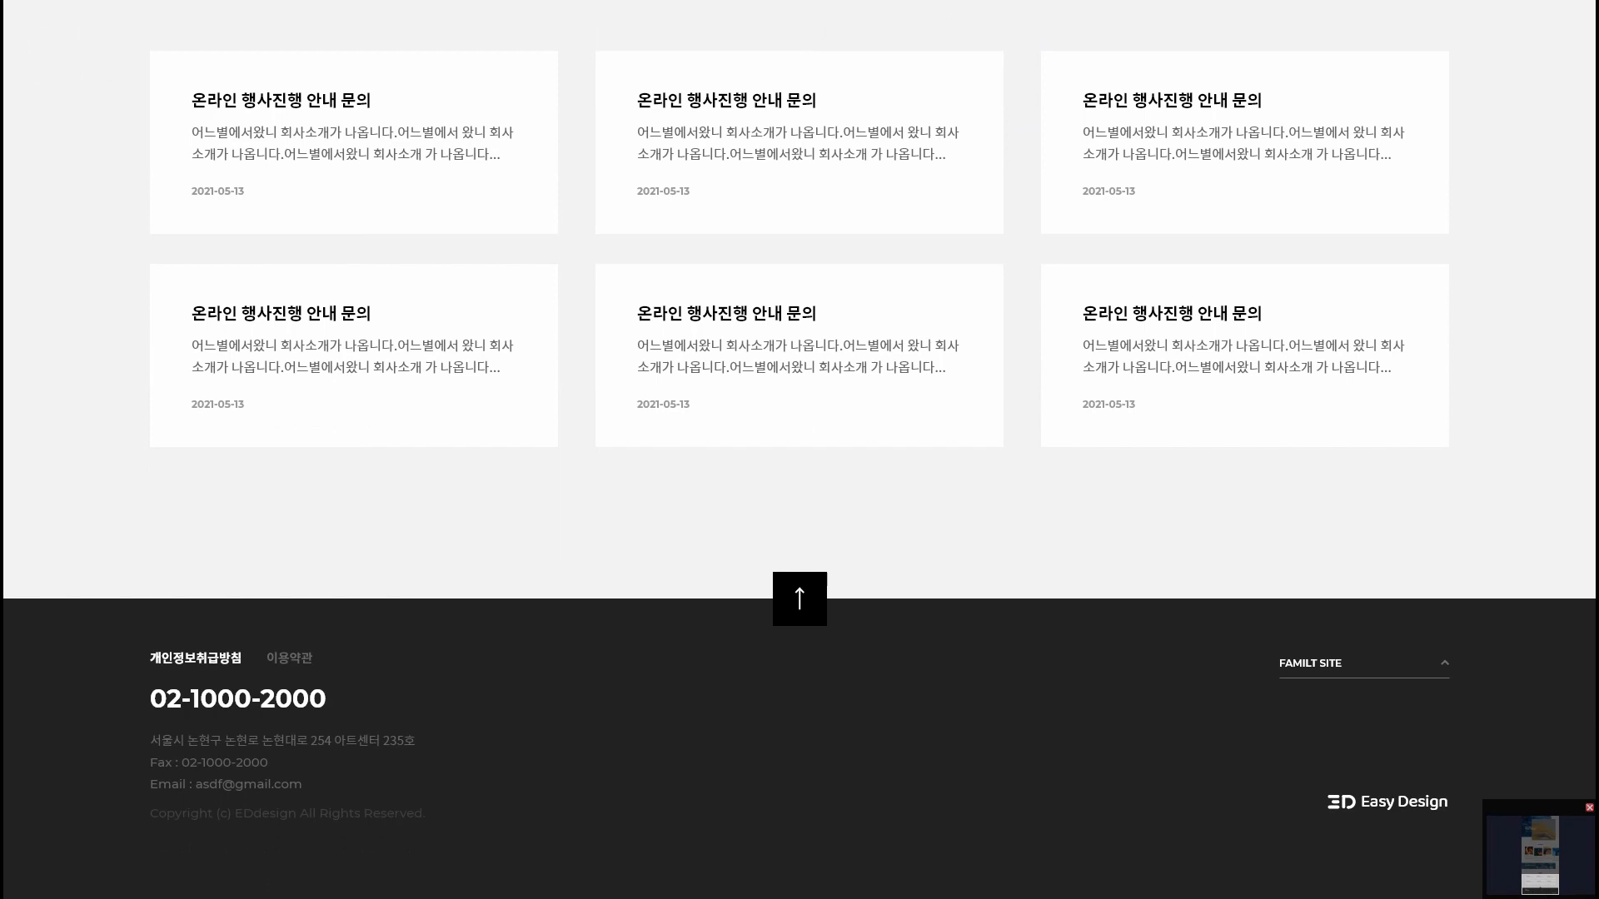